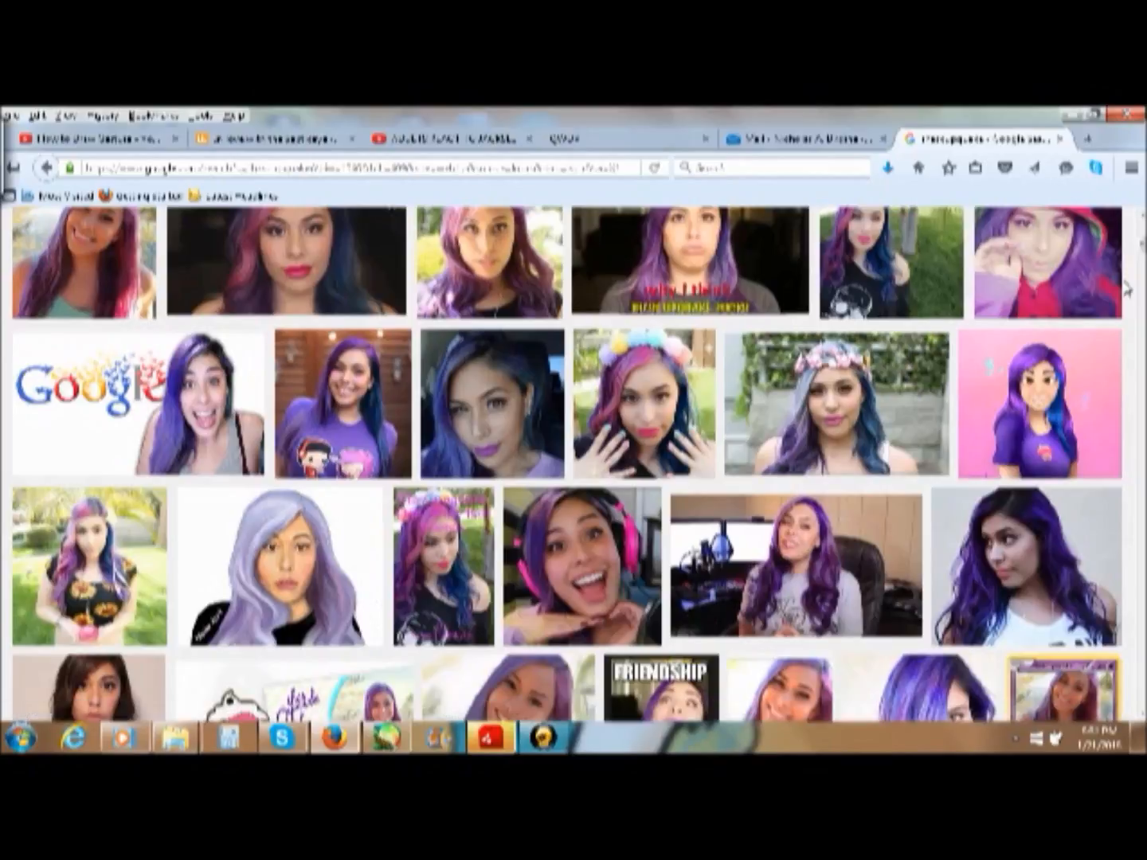
{"action": "scroll", "coordinate": [1143, 254], "scroll_direction": "down", "scroll_amount": 5}
{"action": "scroll", "coordinate": [1142, 254], "scroll_direction": "up", "scroll_amount": 4}
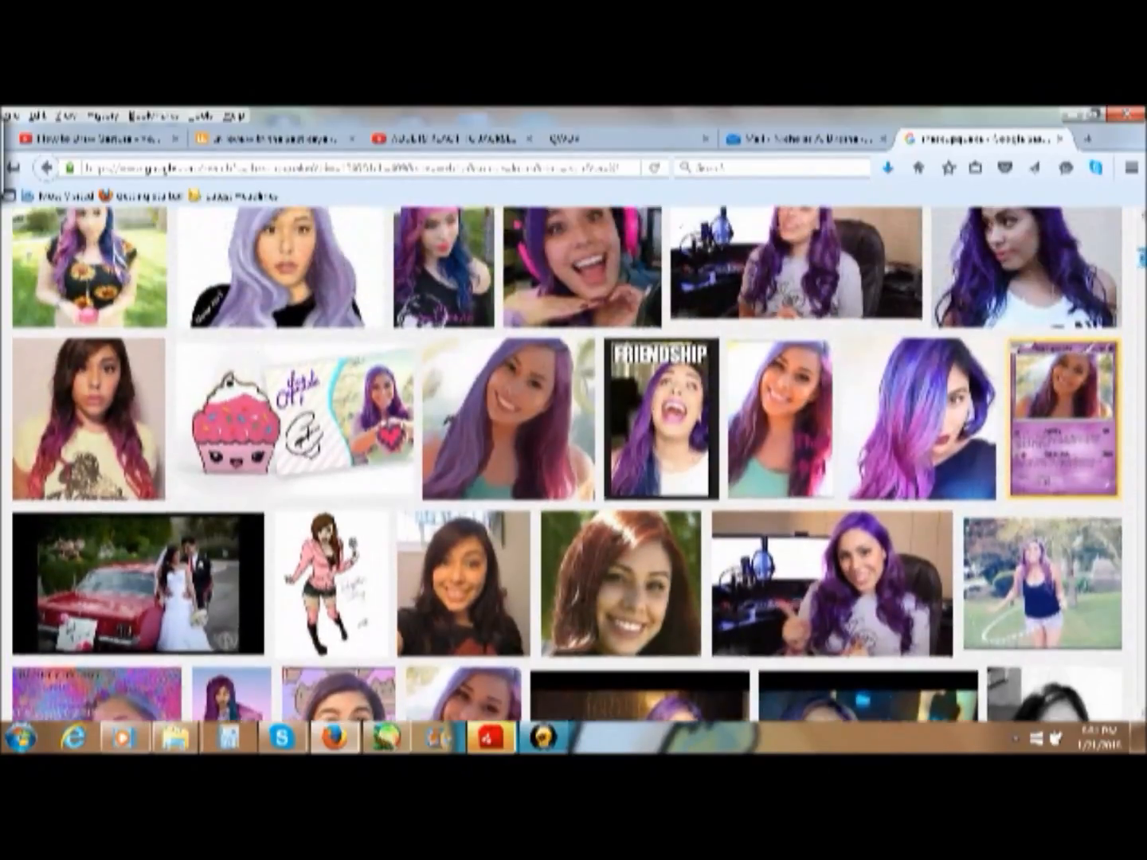
{"action": "scroll", "coordinate": [1141, 239], "scroll_direction": "up", "scroll_amount": 5}
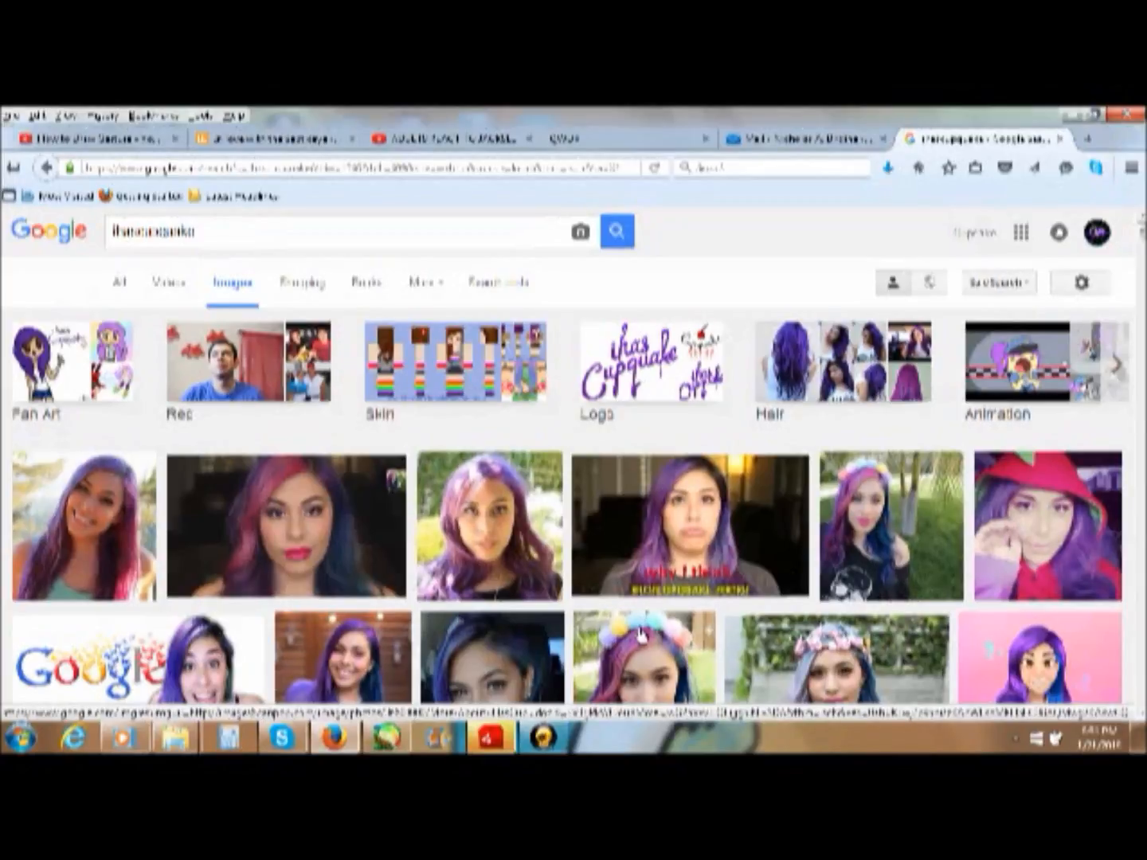
- Switch to PaintTool SAI, open the portrait photo of the purple-haired woman from Sample Pictures, and close the blank New Canvas document
{"action": "left_click", "coordinate": [389, 738]}
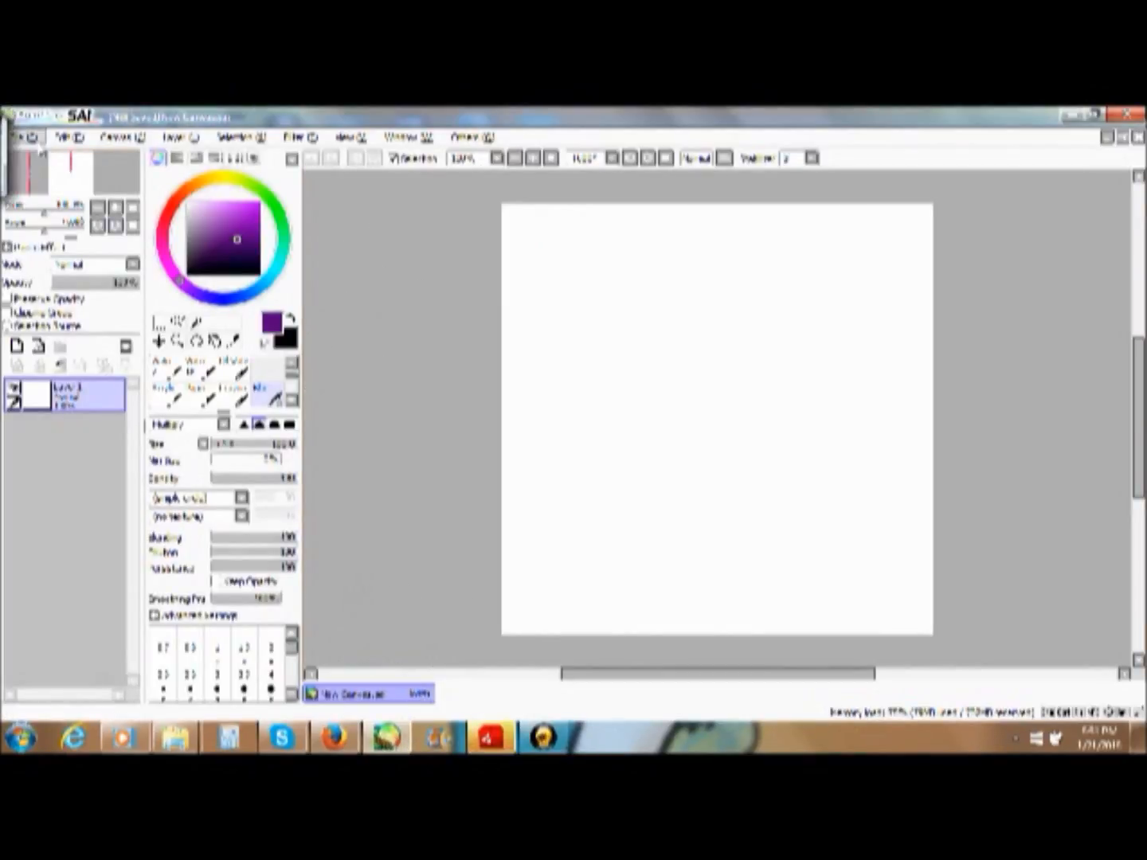
{"action": "left_click", "coordinate": [33, 137]}
{"action": "left_click", "coordinate": [41, 175]}
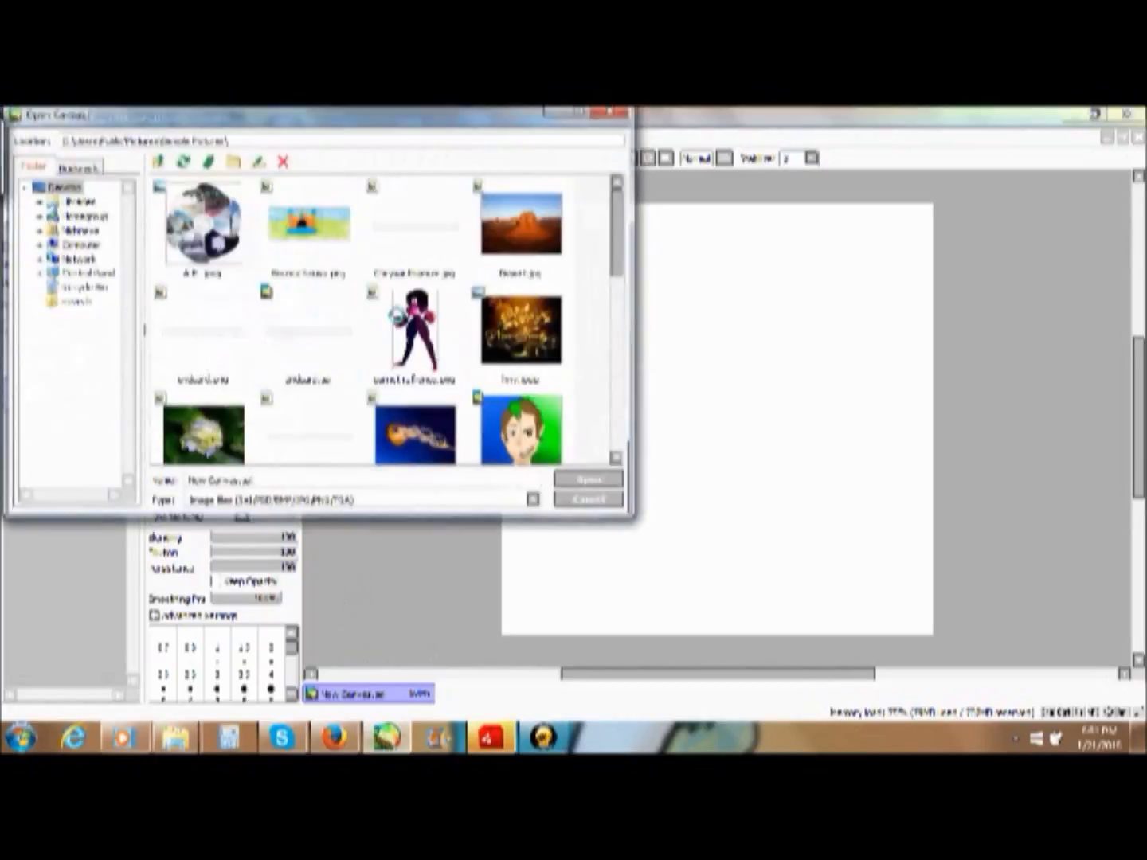
{"action": "left_click_drag", "start_coordinate": [621, 238], "coordinate": [660, 455]}
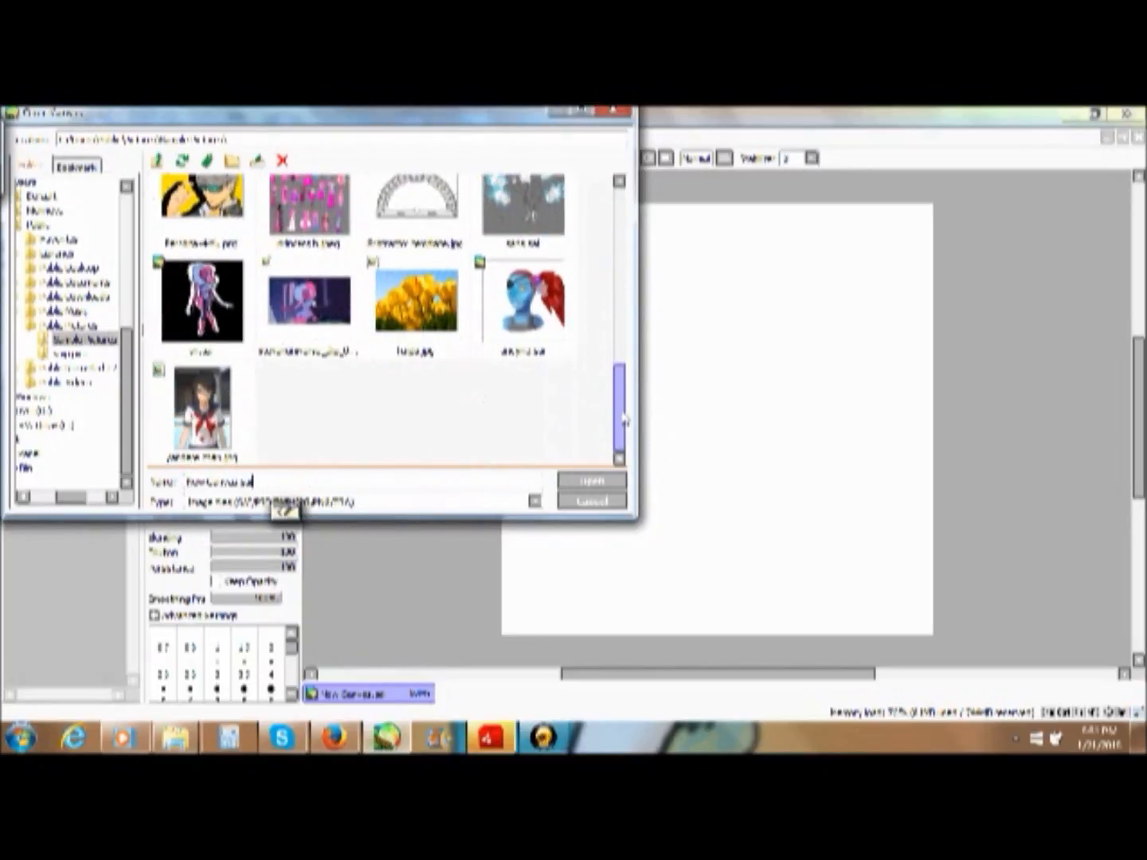
{"action": "left_click_drag", "start_coordinate": [620, 402], "coordinate": [626, 270]}
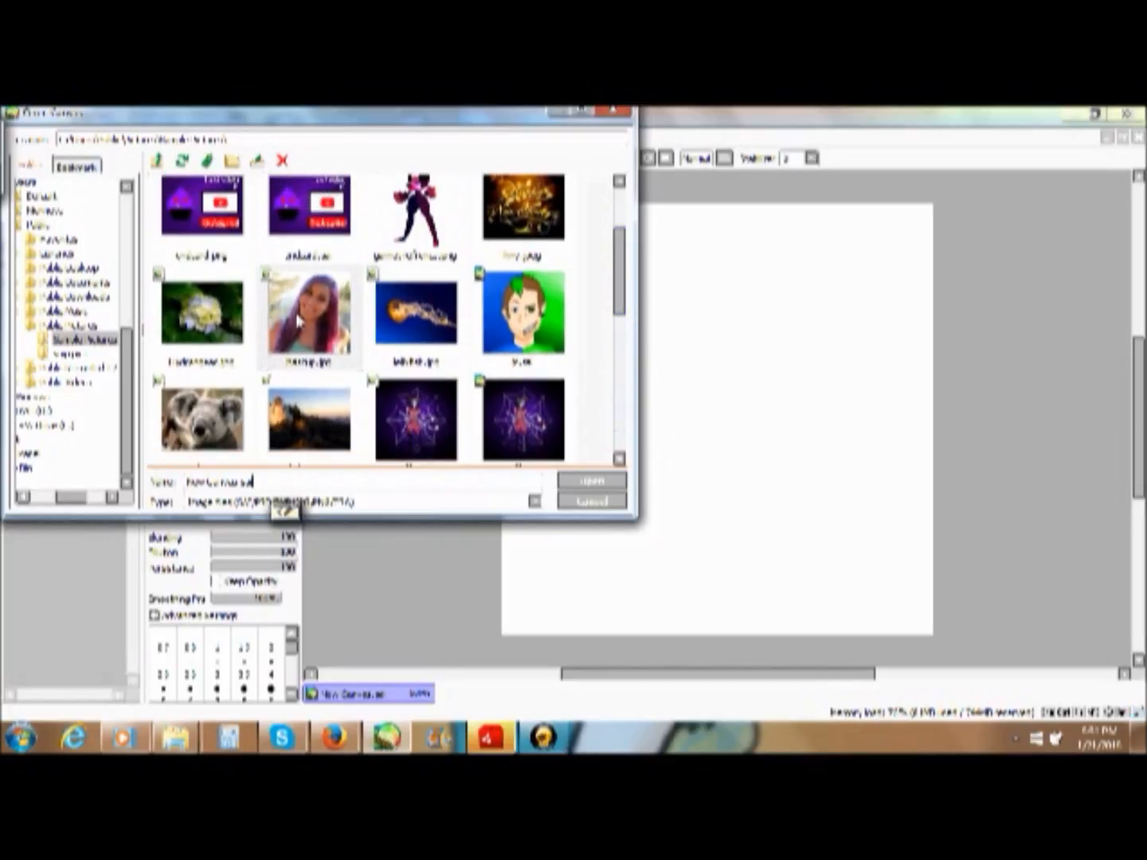
{"action": "left_click", "coordinate": [309, 315]}
{"action": "left_click", "coordinate": [590, 481]}
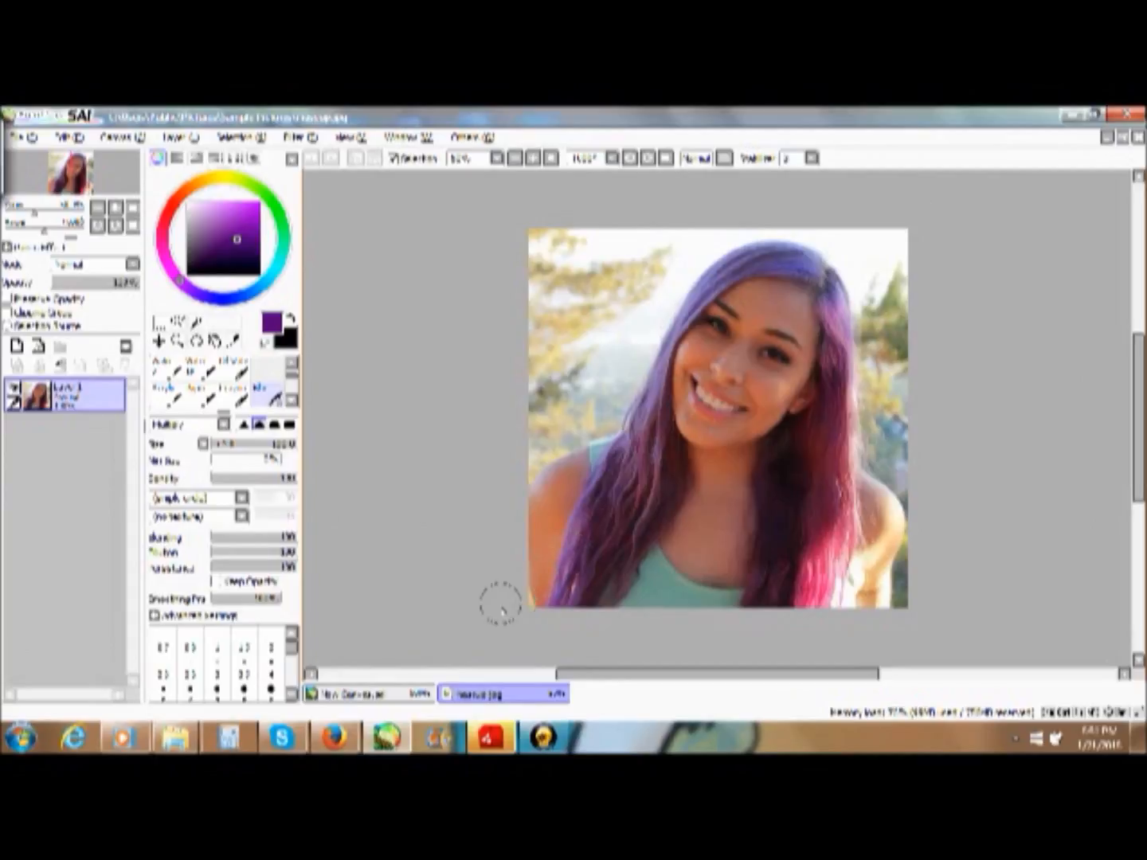
{"action": "left_click", "coordinate": [360, 692]}
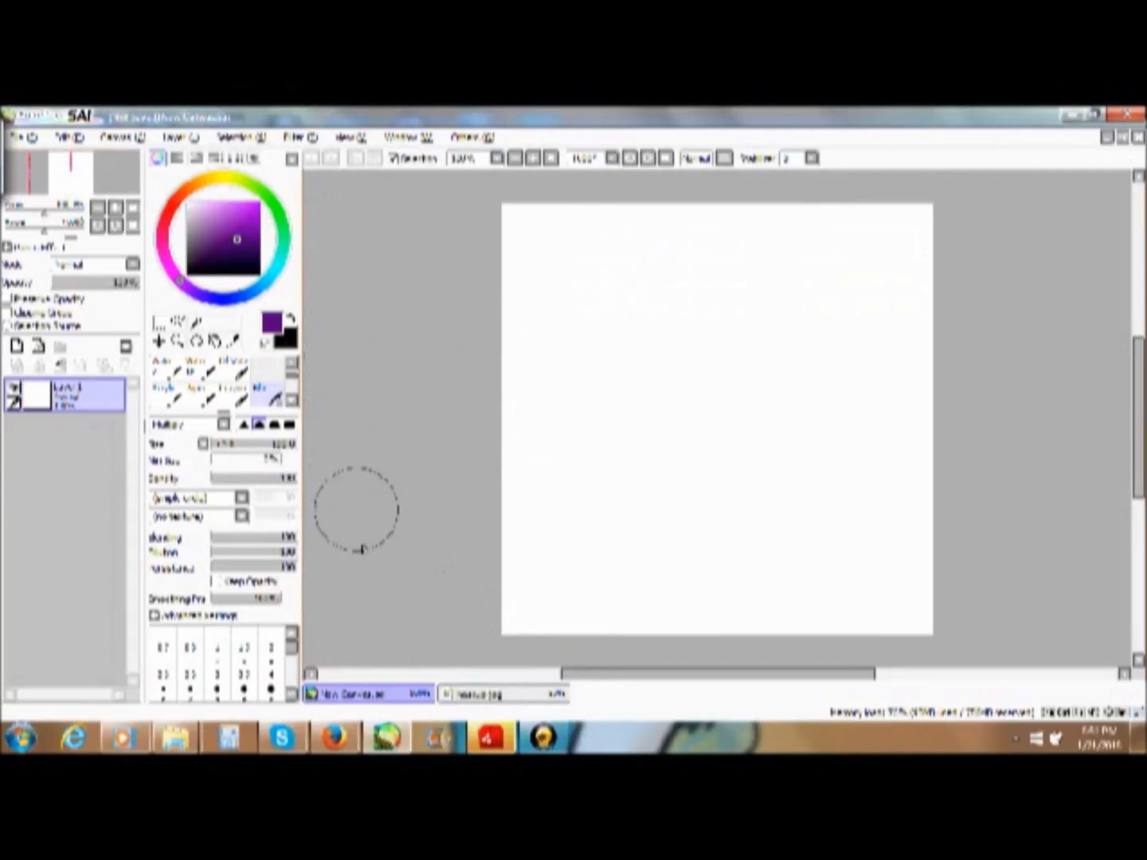
{"action": "left_click", "coordinate": [1139, 137]}
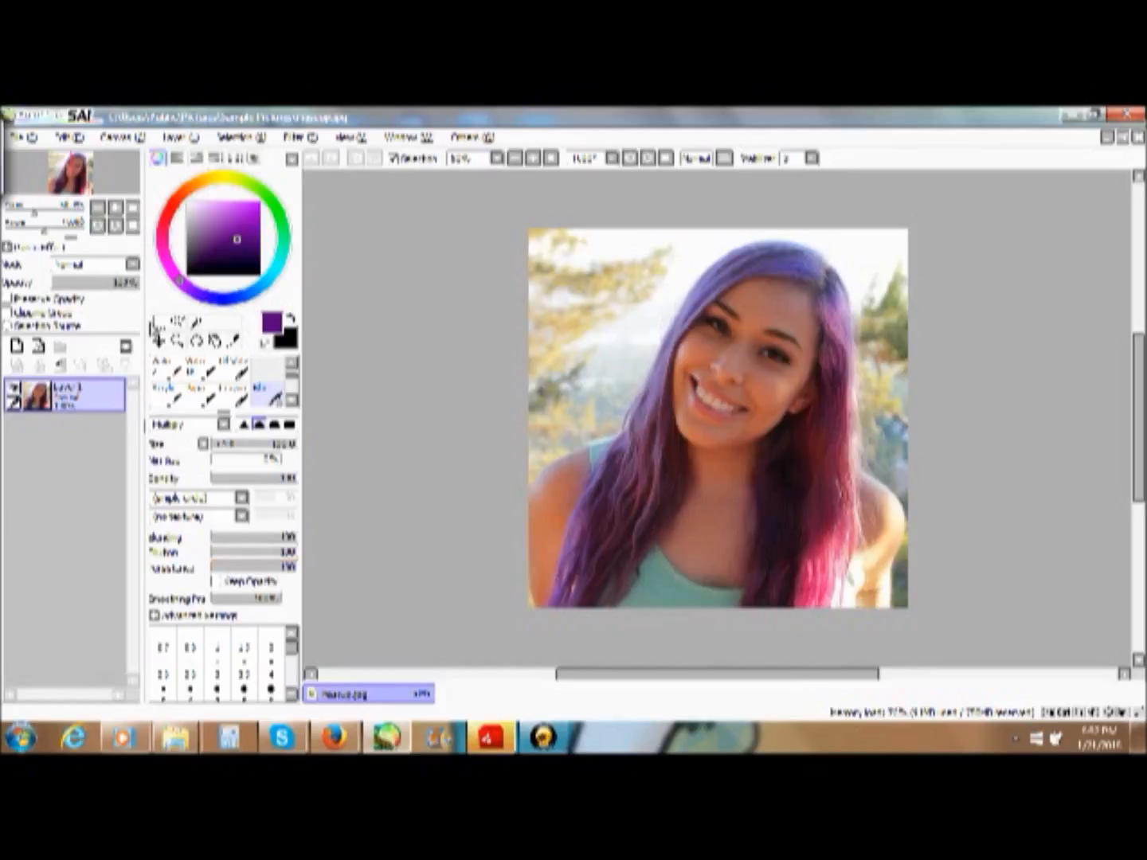
- Add a new layer above the photo and lower the photo layer's opacity, leaving the new layer active
{"action": "left_click", "coordinate": [16, 347]}
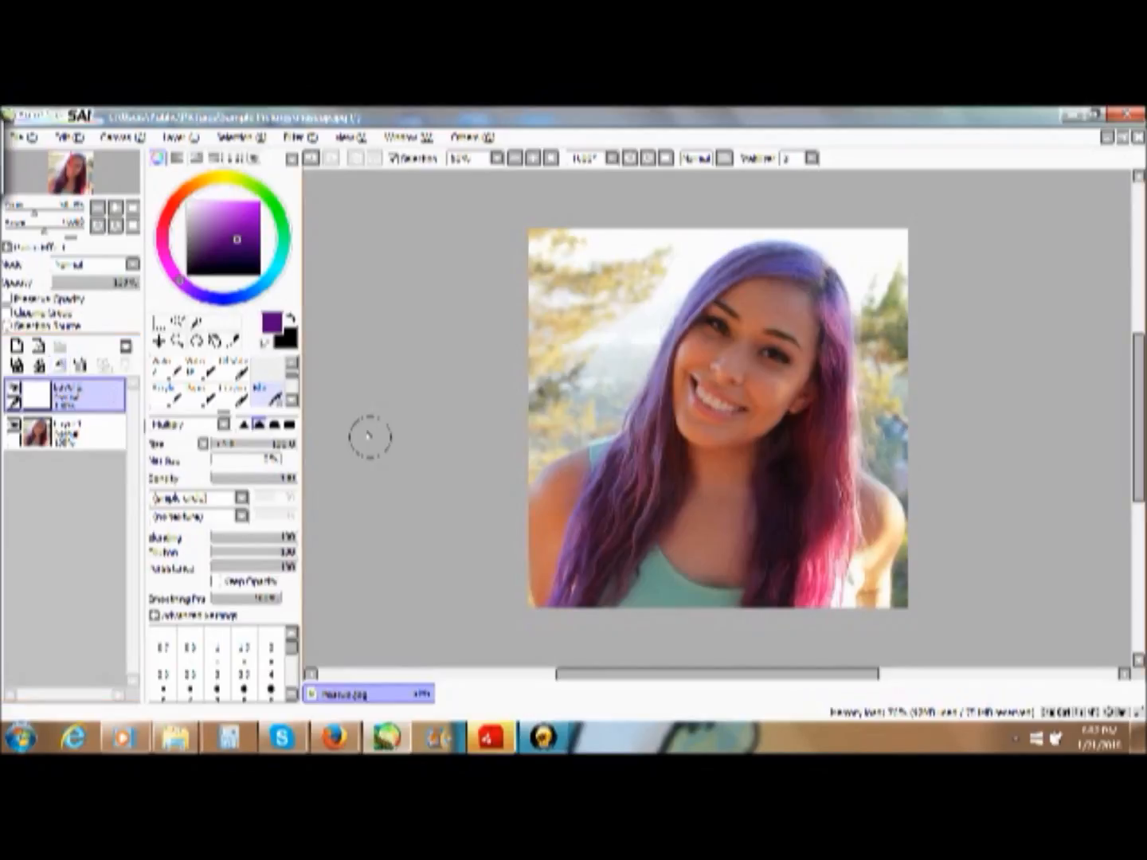
{"action": "left_click", "coordinate": [60, 430]}
{"action": "left_click", "coordinate": [100, 283]}
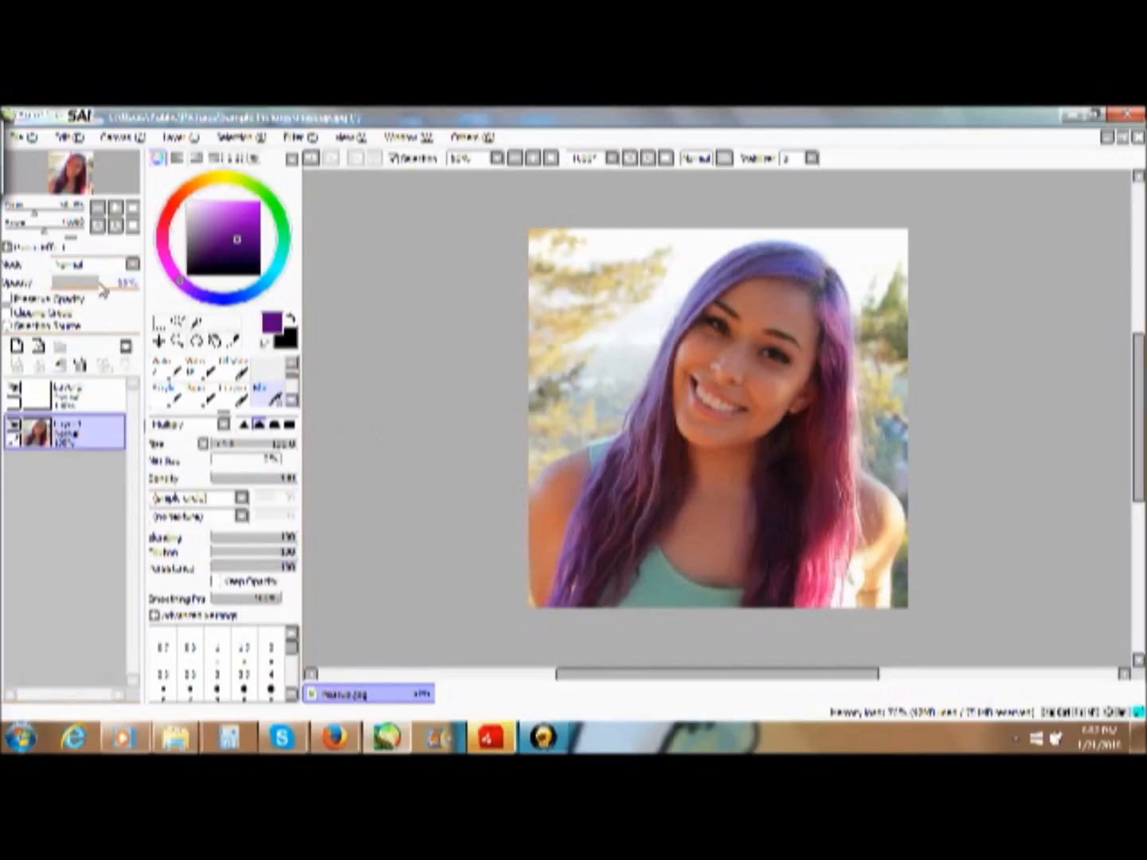
{"action": "left_click", "coordinate": [32, 390]}
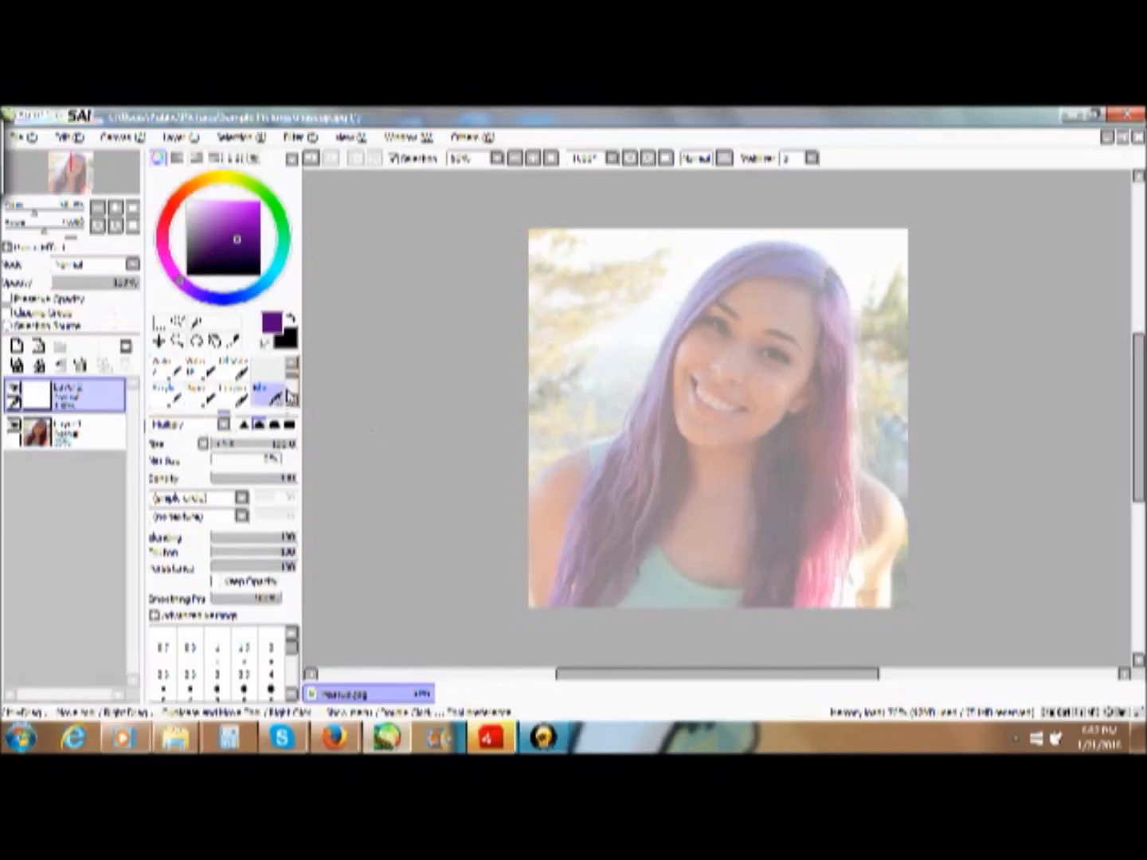
- Choose the pen brush for line art and set its size to 4
{"action": "scroll", "coordinate": [255, 391], "scroll_direction": "up", "scroll_amount": 1}
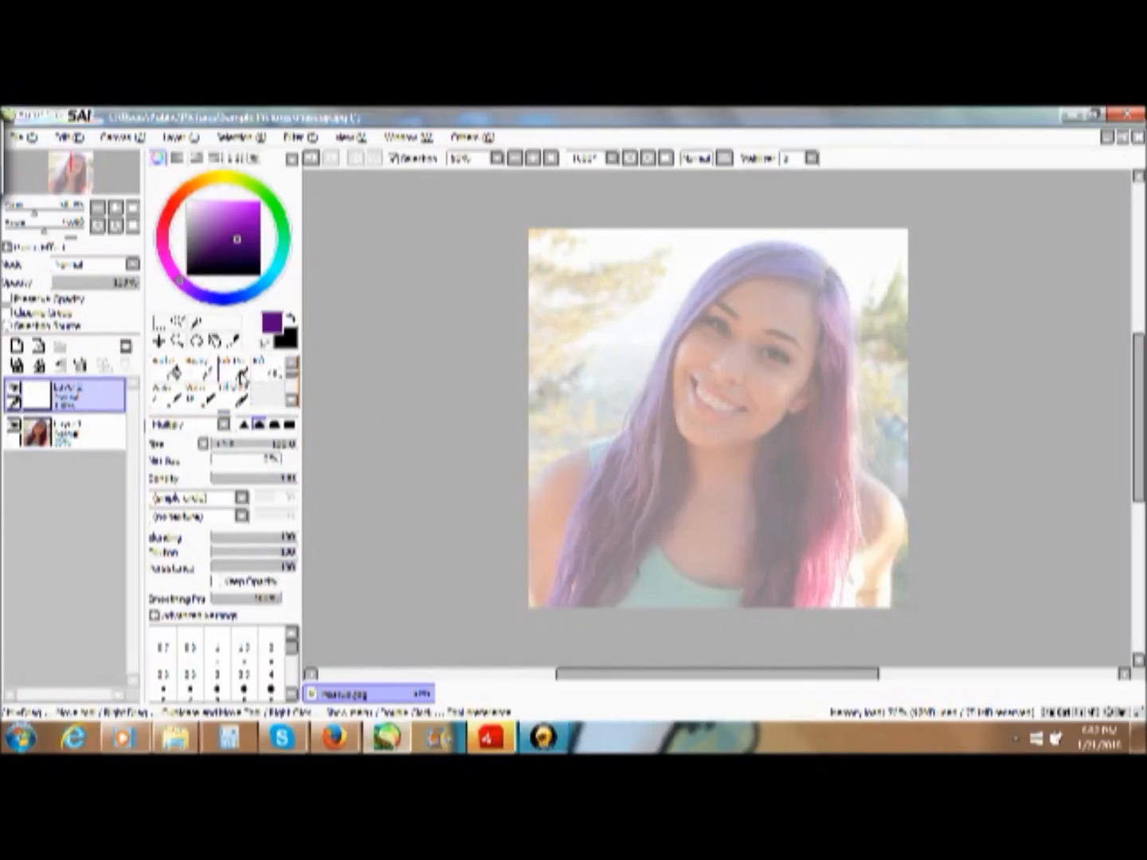
{"action": "left_click", "coordinate": [233, 370]}
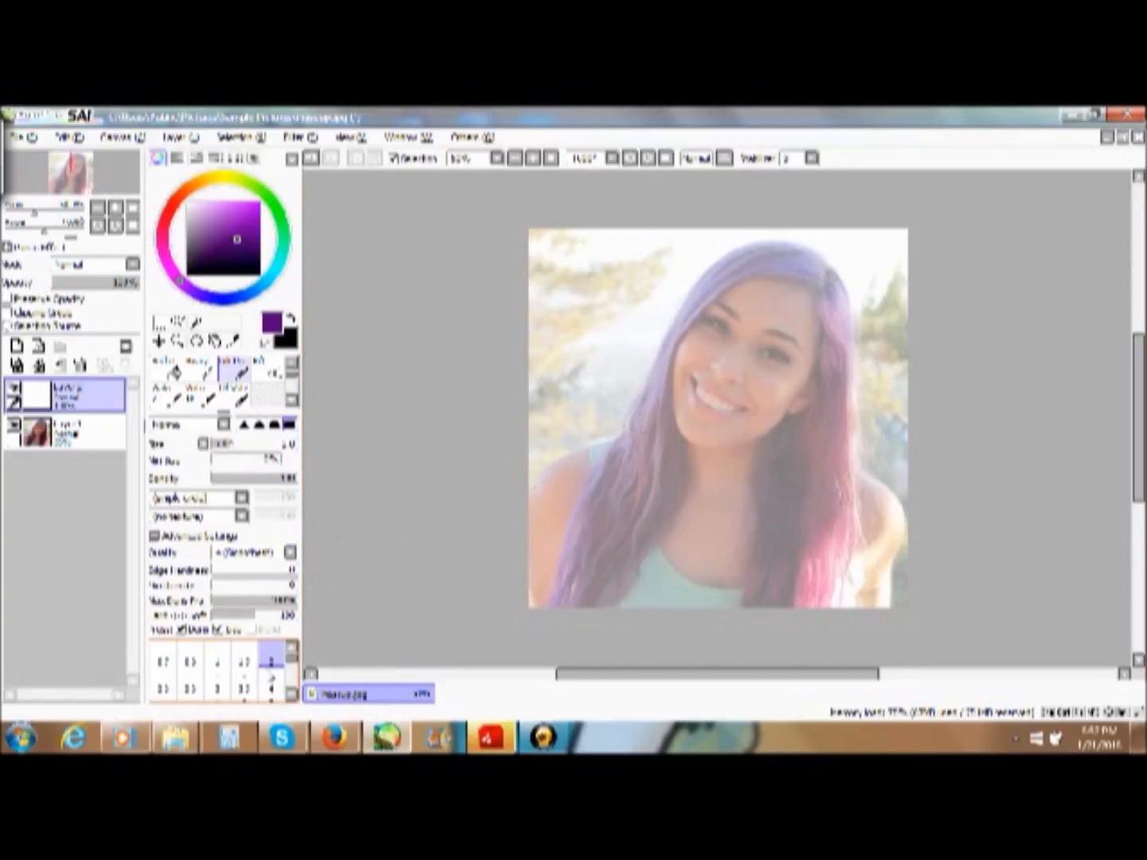
{"action": "left_click", "coordinate": [272, 686]}
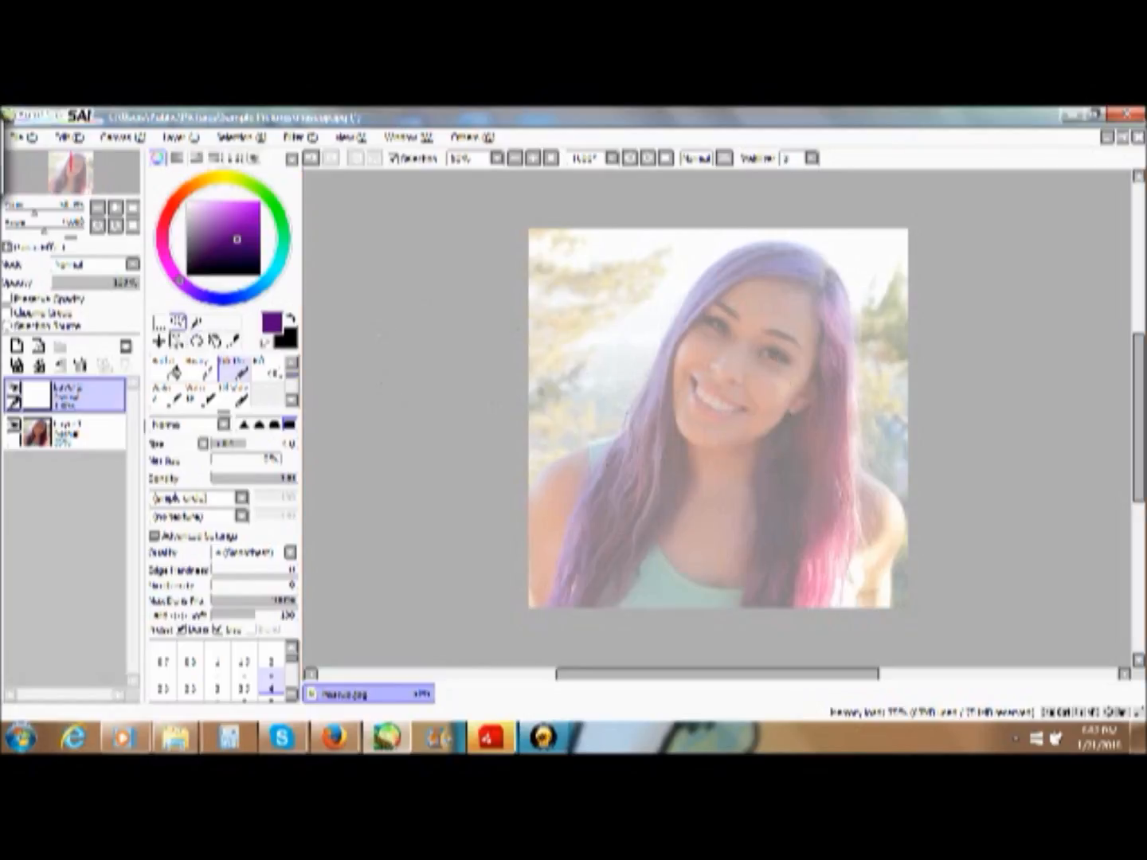
- Discard the purple trial stroke at the eye and set the pen's drawing colour to black
{"action": "left_click", "coordinate": [176, 340]}
{"action": "left_click_drag", "start_coordinate": [689, 300], "coordinate": [850, 407]}
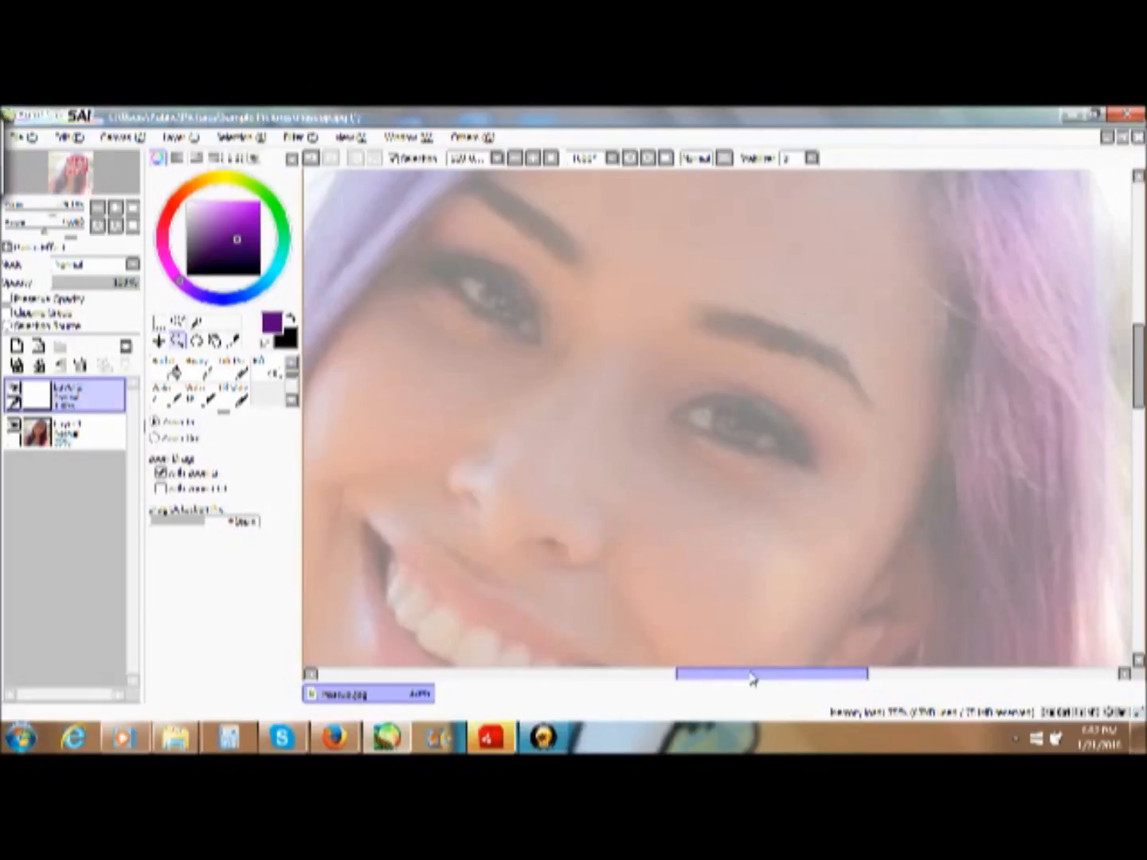
{"action": "left_click_drag", "start_coordinate": [753, 677], "coordinate": [727, 675]}
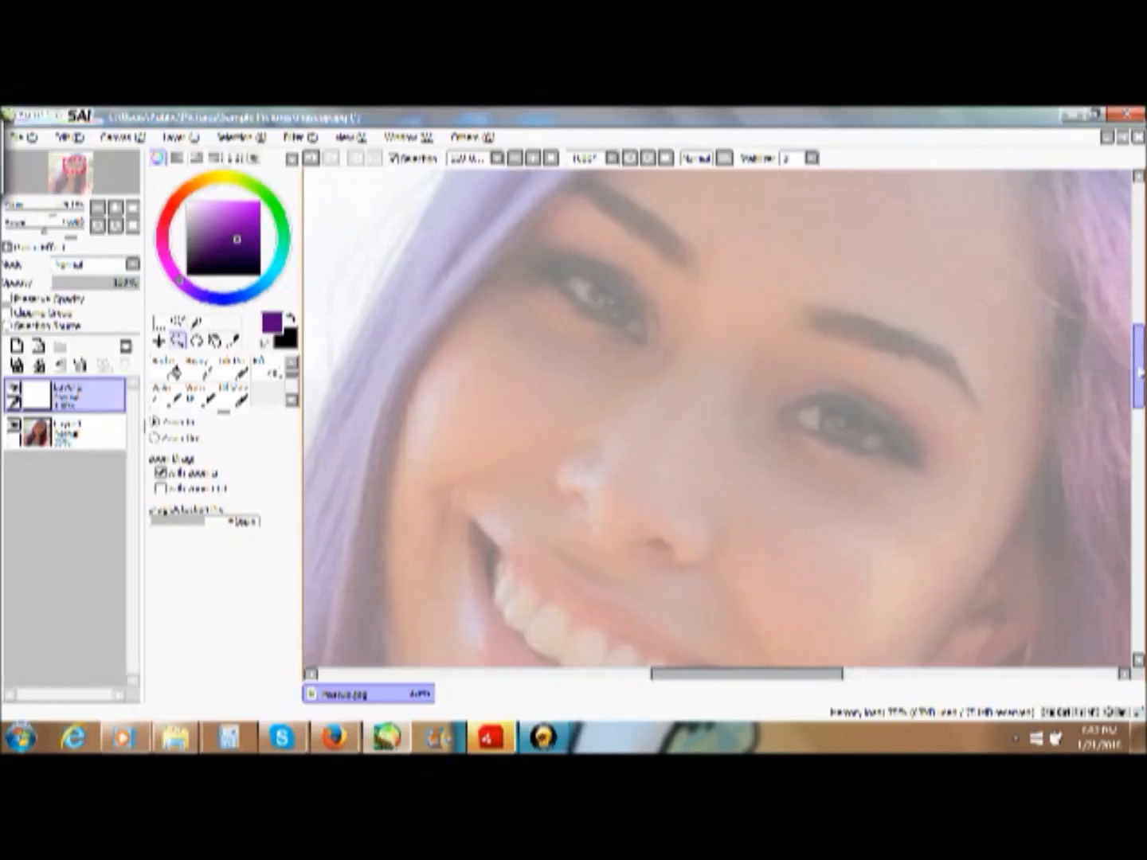
{"action": "left_click_drag", "start_coordinate": [1139, 372], "coordinate": [1138, 359]}
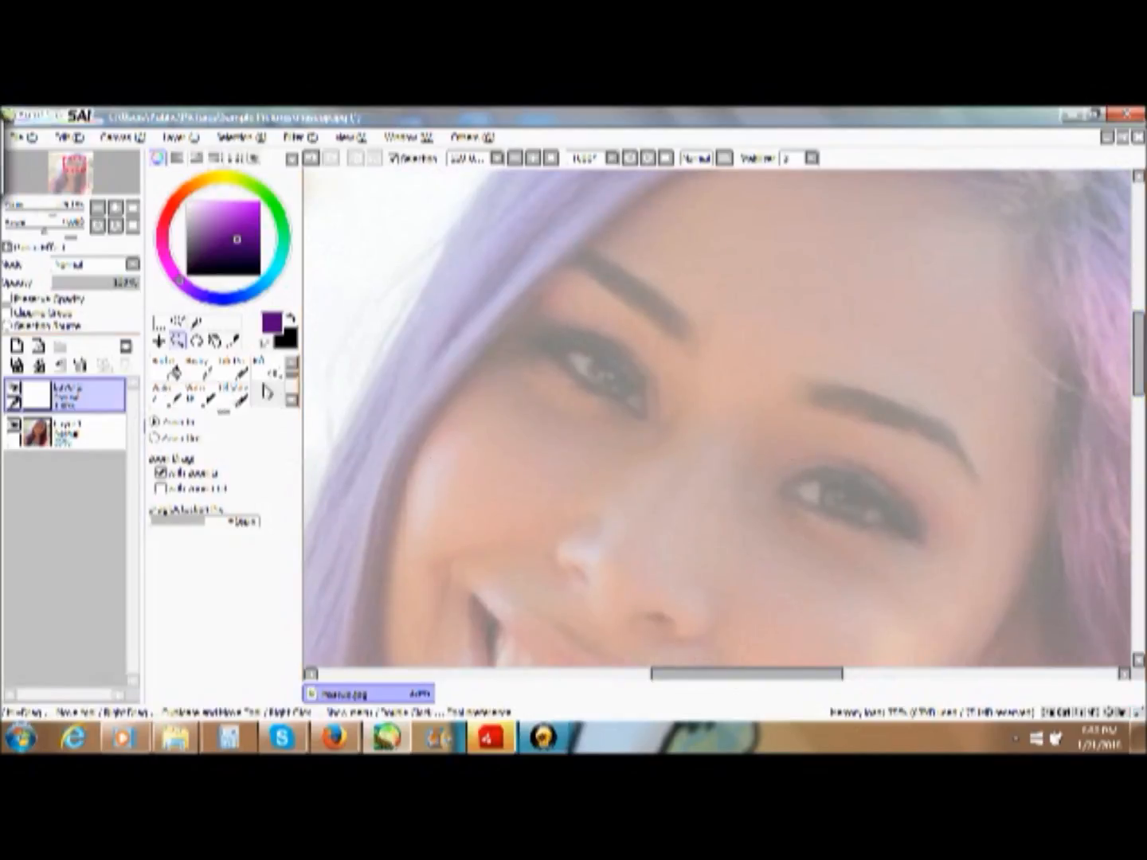
{"action": "left_click", "coordinate": [196, 371]}
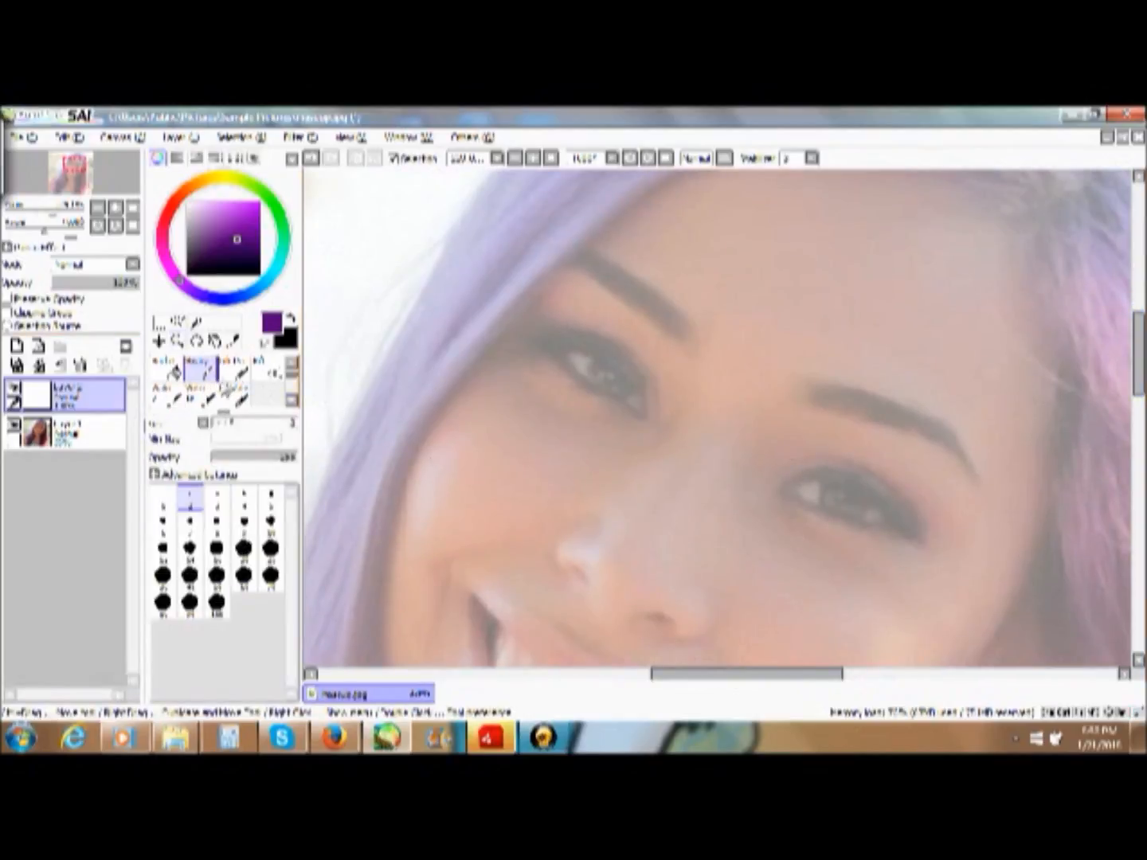
{"action": "left_click", "coordinate": [233, 371]}
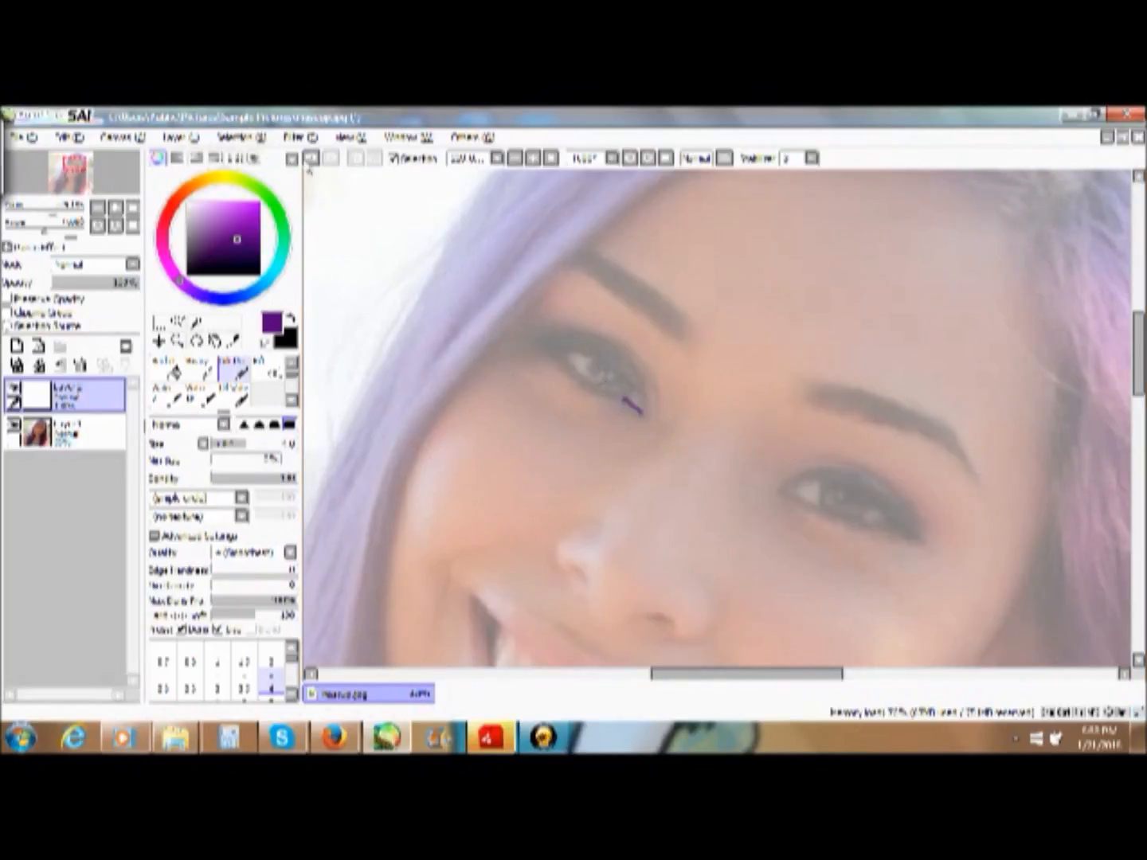
{"action": "left_click", "coordinate": [221, 232]}
{"action": "left_click", "coordinate": [259, 274]}
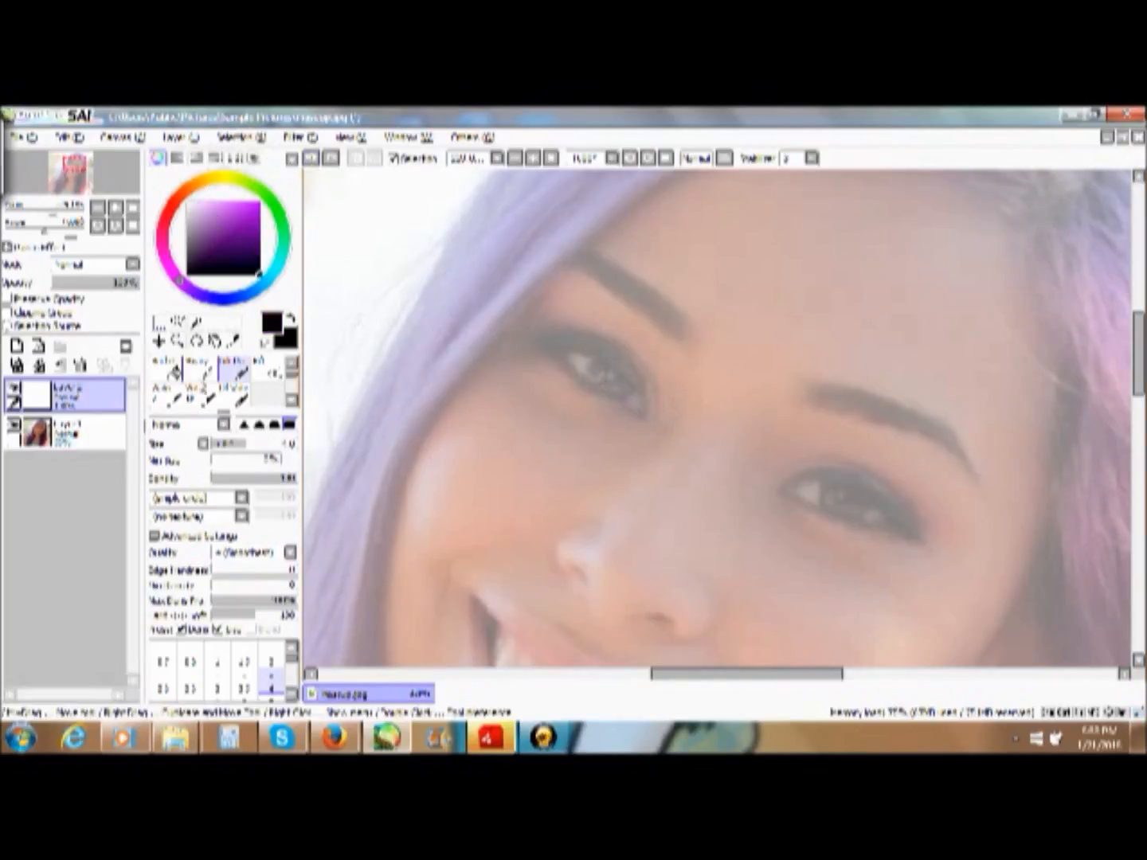
- Try to trace the left-hand eye's outline and upper eyelid line in black with the size 4 pen
{"action": "left_click", "coordinate": [178, 340]}
{"action": "left_click_drag", "start_coordinate": [482, 270], "coordinate": [717, 453]}
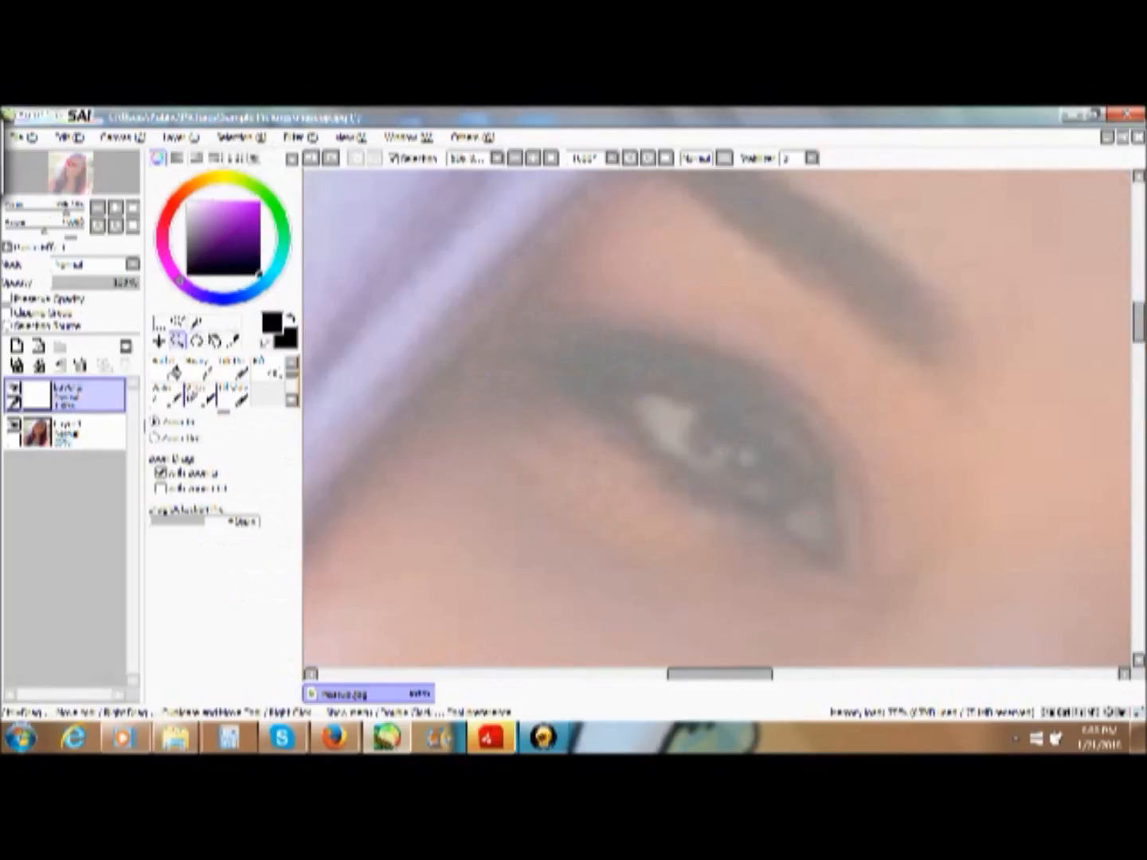
{"action": "left_click", "coordinate": [232, 370]}
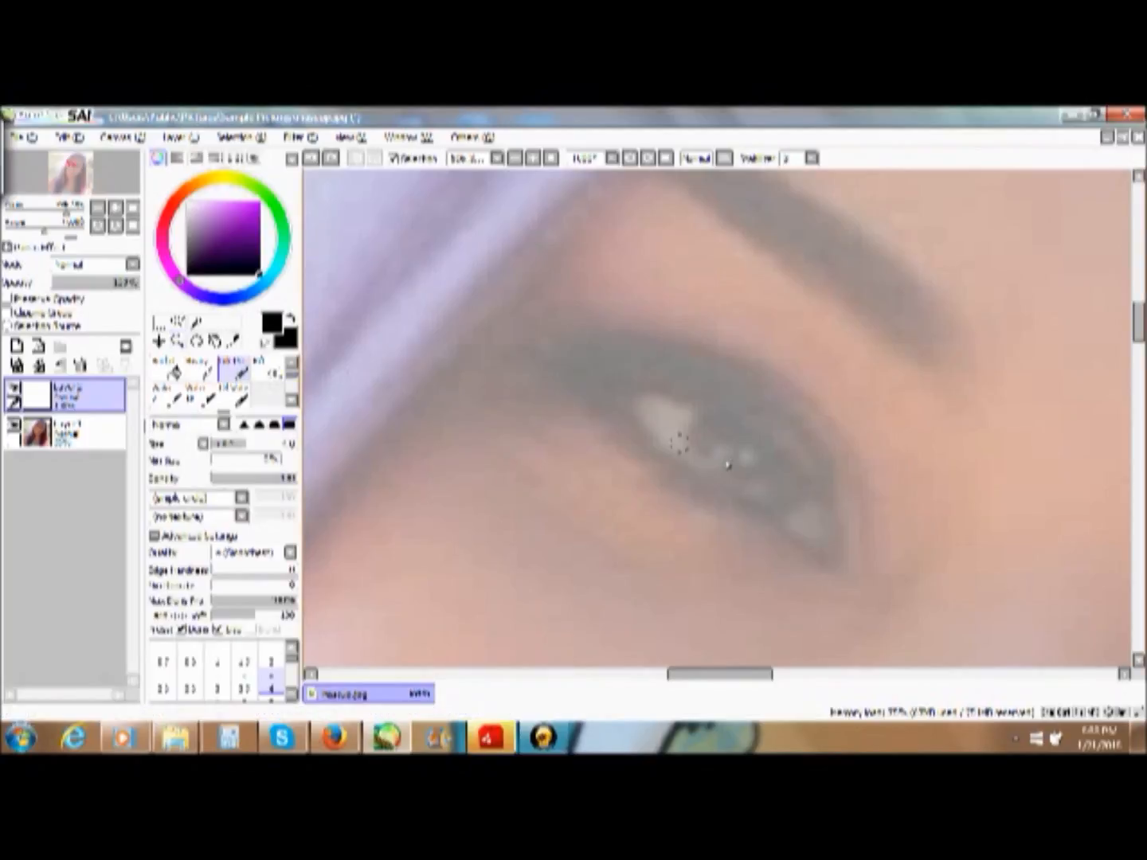
{"action": "mouse_move", "coordinate": [834, 571]}
{"action": "left_mouse_down"}
{"action": "mouse_move", "coordinate": [642, 438]}
{"action": "mouse_move", "coordinate": [623, 378]}
{"action": "mouse_move", "coordinate": [725, 412]}
{"action": "mouse_move", "coordinate": [783, 450]}
{"action": "mouse_move", "coordinate": [832, 502]}
{"action": "mouse_move", "coordinate": [847, 550]}
{"action": "mouse_move", "coordinate": [837, 570]}
{"action": "left_mouse_up"}
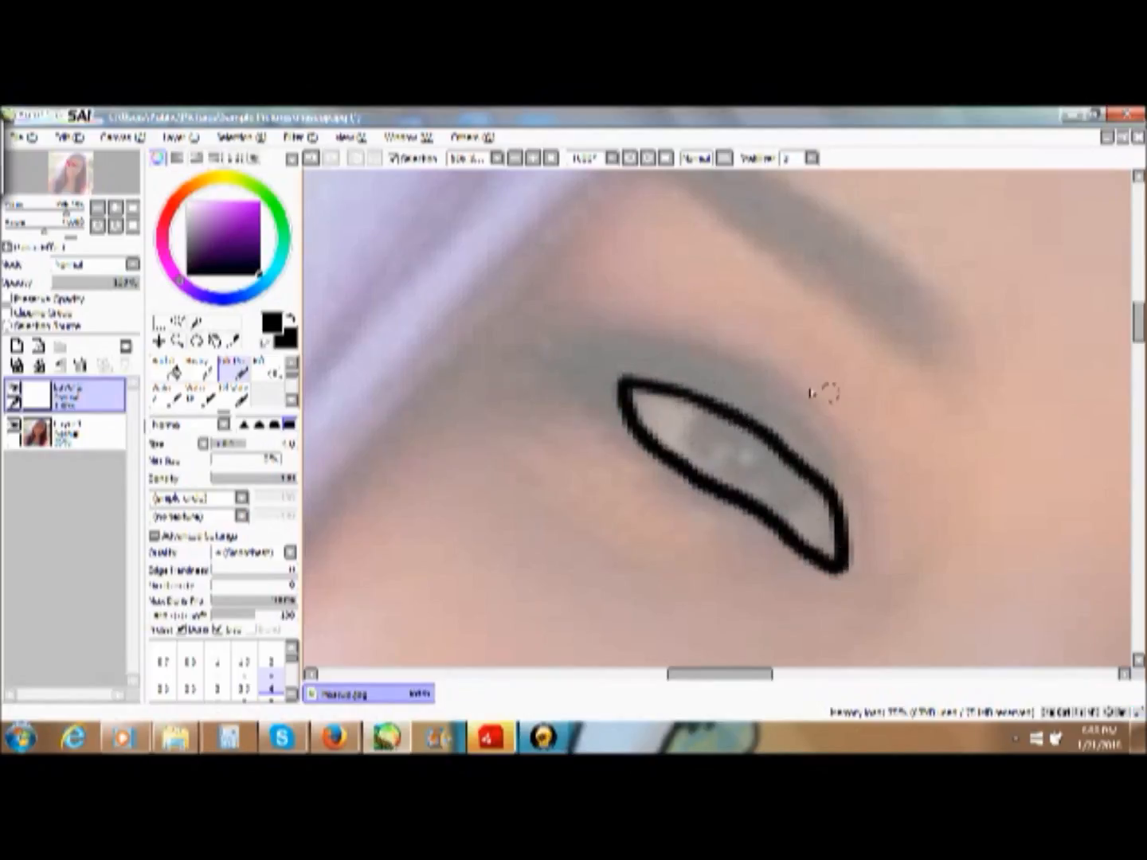
{"action": "left_click_drag", "start_coordinate": [858, 474], "coordinate": [777, 385]}
{"action": "left_click", "coordinate": [313, 159]}
{"action": "mouse_move", "coordinate": [712, 348]}
{"action": "left_mouse_down"}
{"action": "mouse_move", "coordinate": [770, 375]}
{"action": "mouse_move", "coordinate": [858, 453]}
{"action": "left_mouse_up"}
{"action": "left_click", "coordinate": [541, 162]}
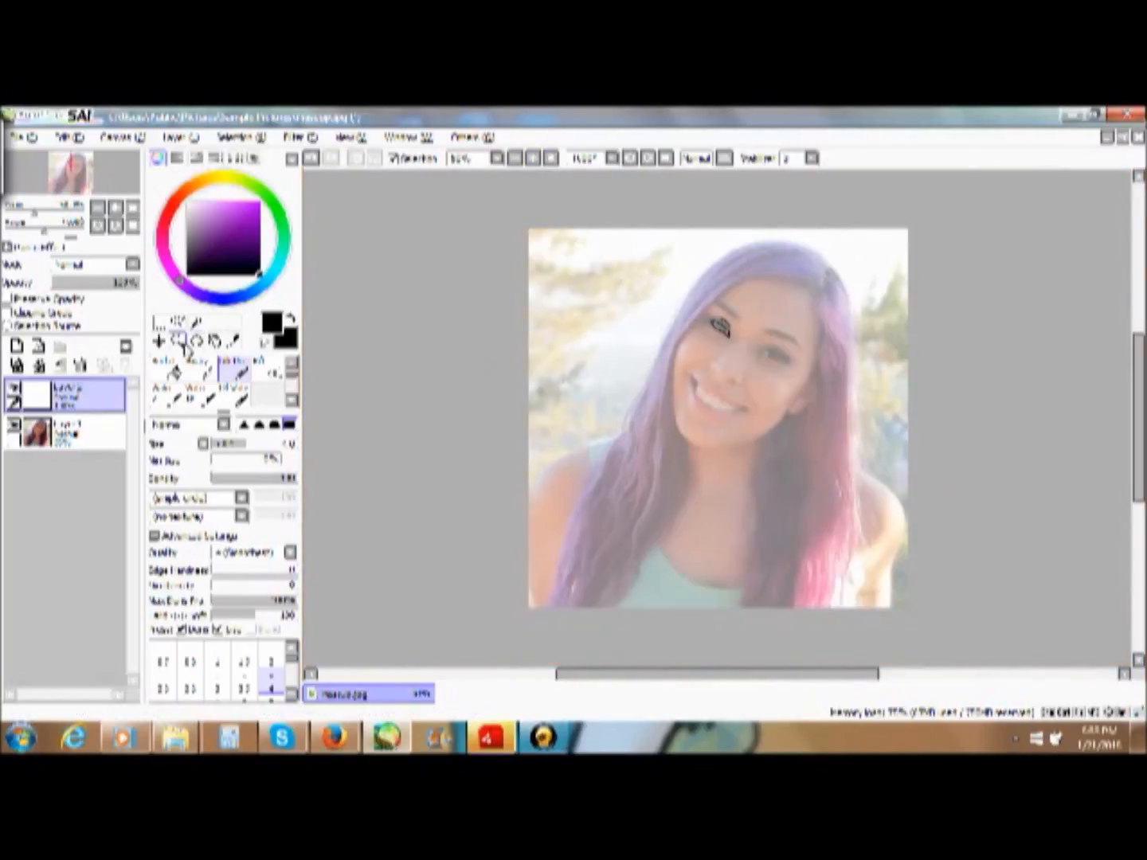
{"action": "left_click", "coordinate": [176, 341]}
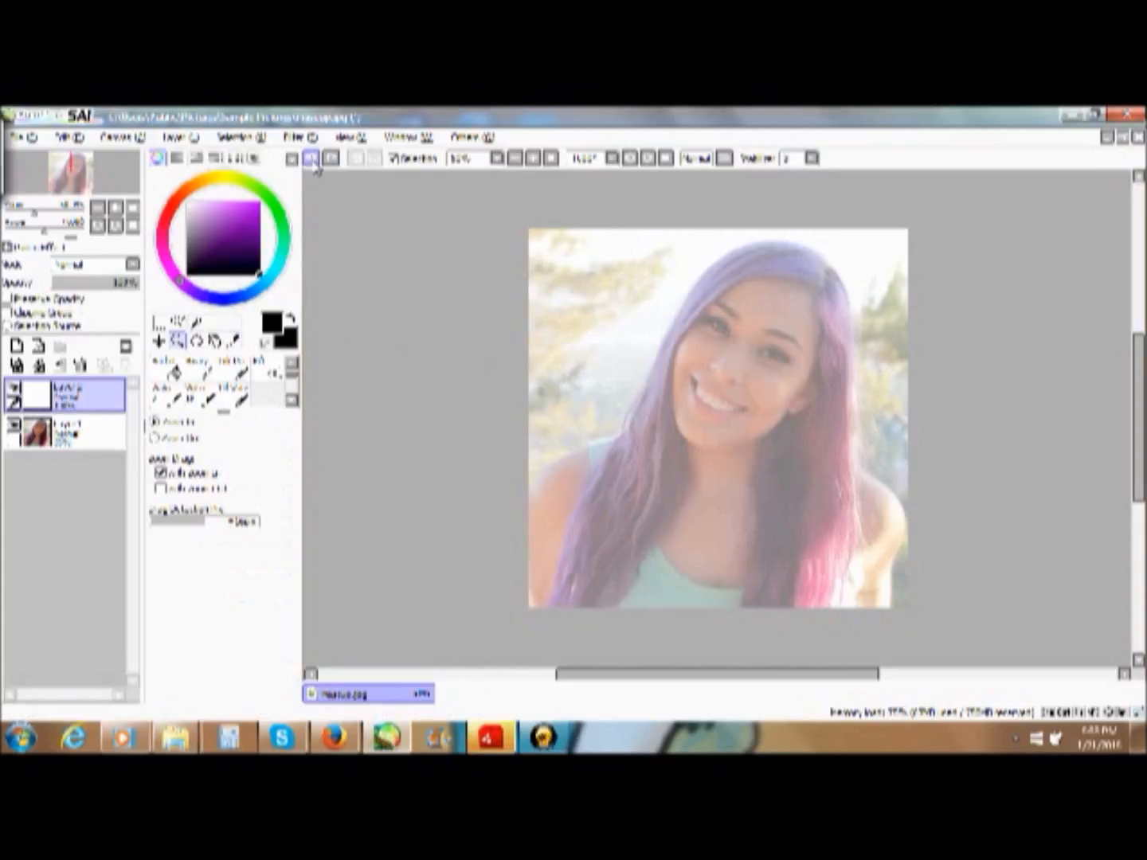
- Trace the outline and iris of the left-hand eye in black with the pen at size 3
{"action": "left_click_drag", "start_coordinate": [678, 286], "coordinate": [799, 390]}
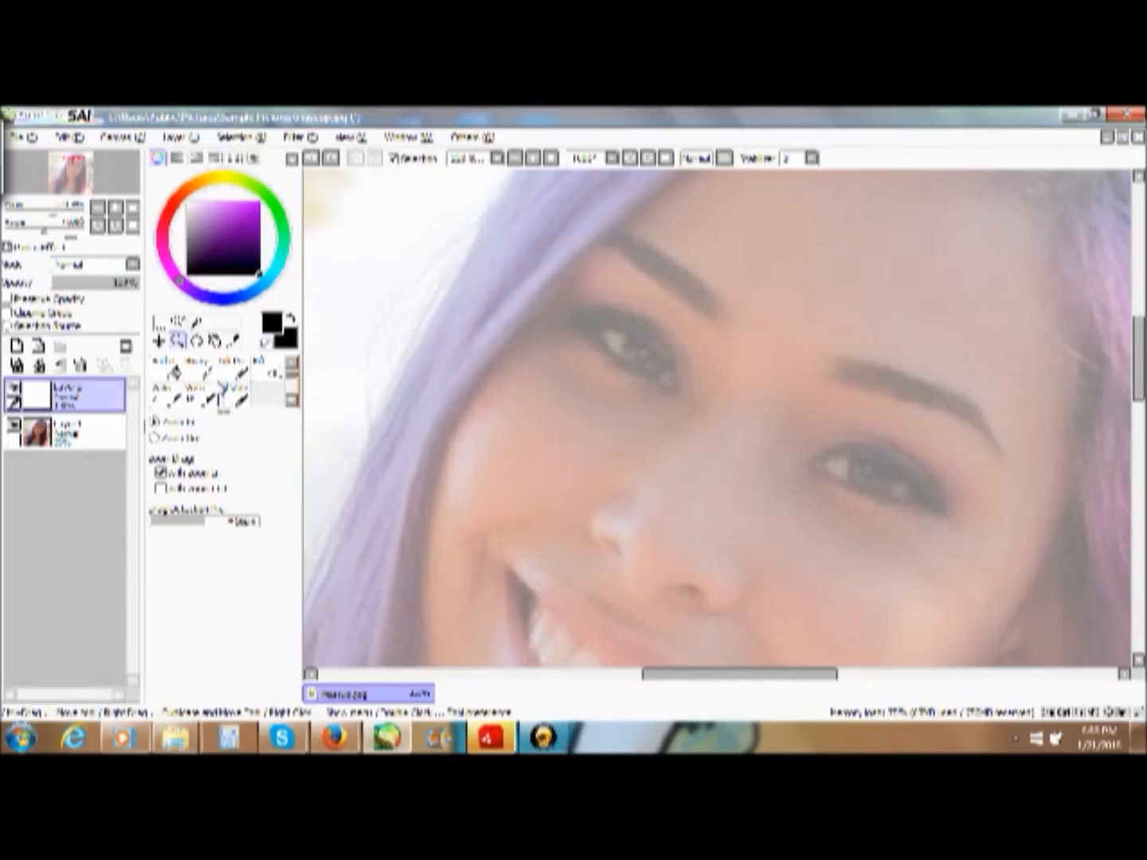
{"action": "left_click", "coordinate": [231, 365]}
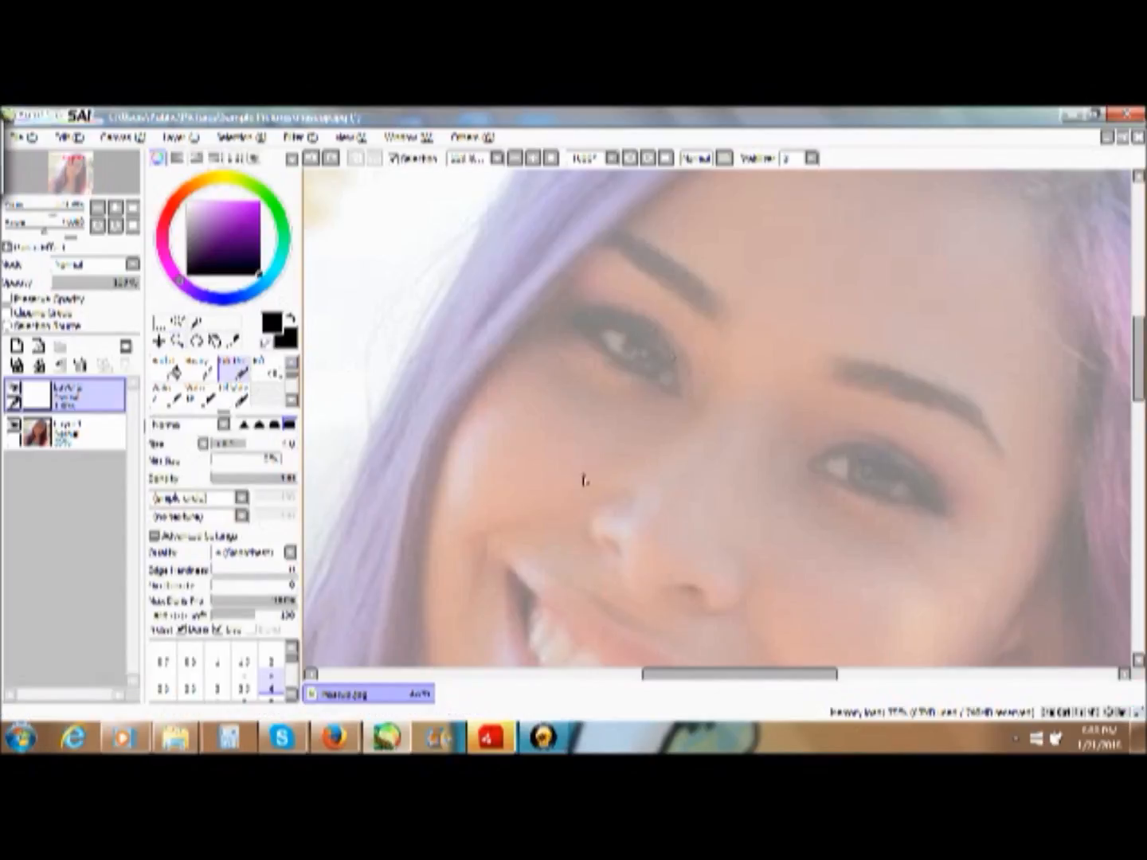
{"action": "left_click", "coordinate": [271, 661]}
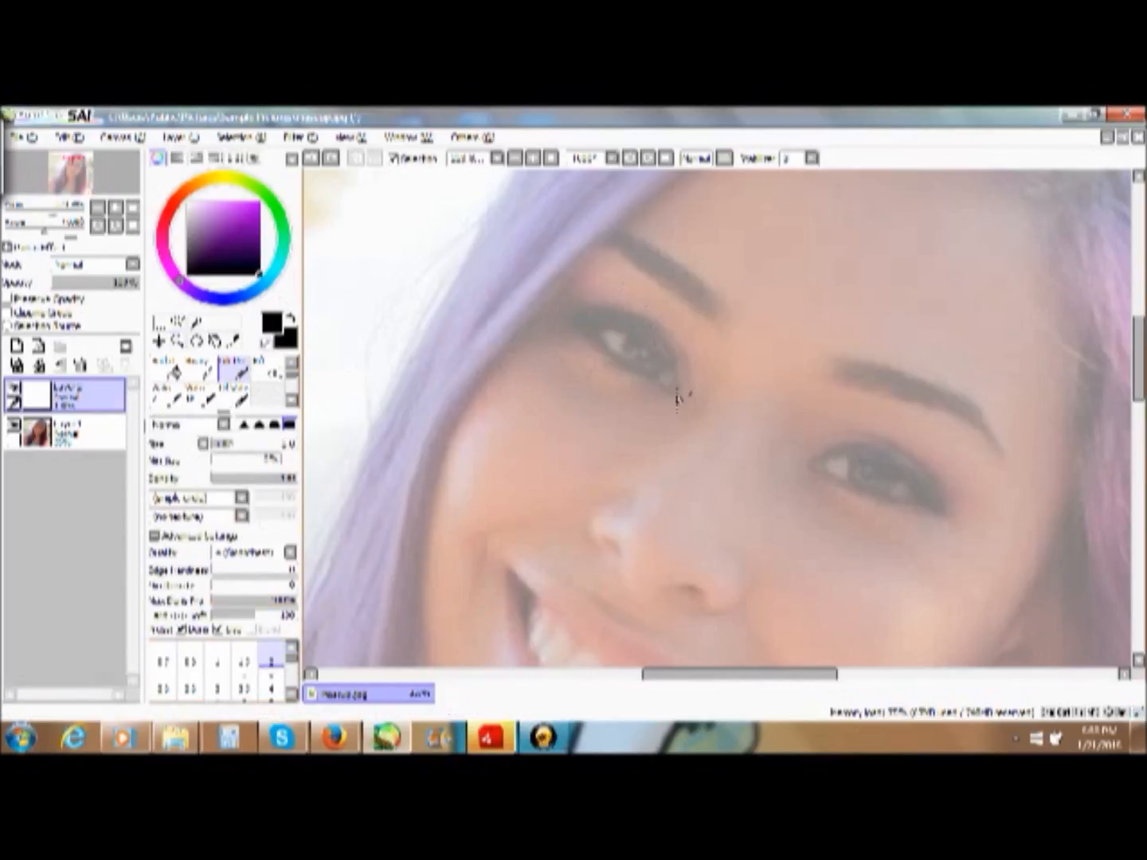
{"action": "left_click", "coordinate": [217, 686]}
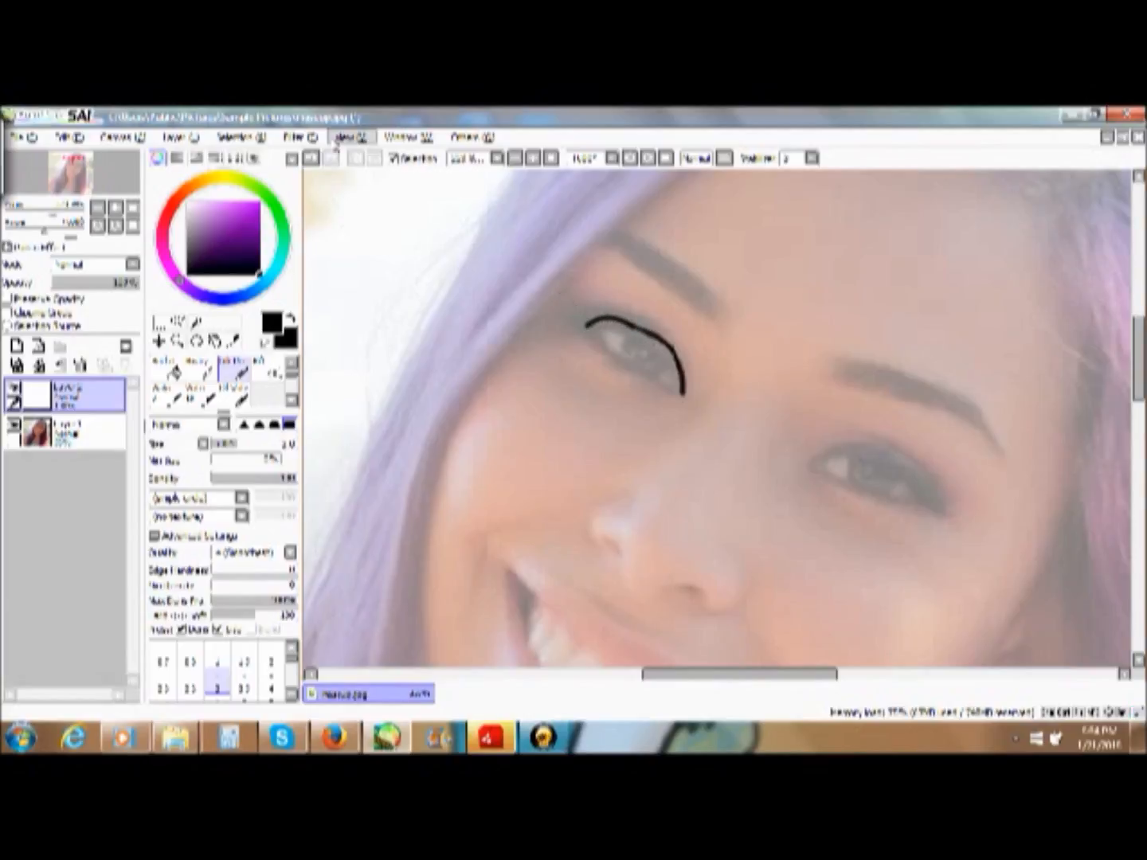
{"action": "left_click", "coordinate": [310, 158]}
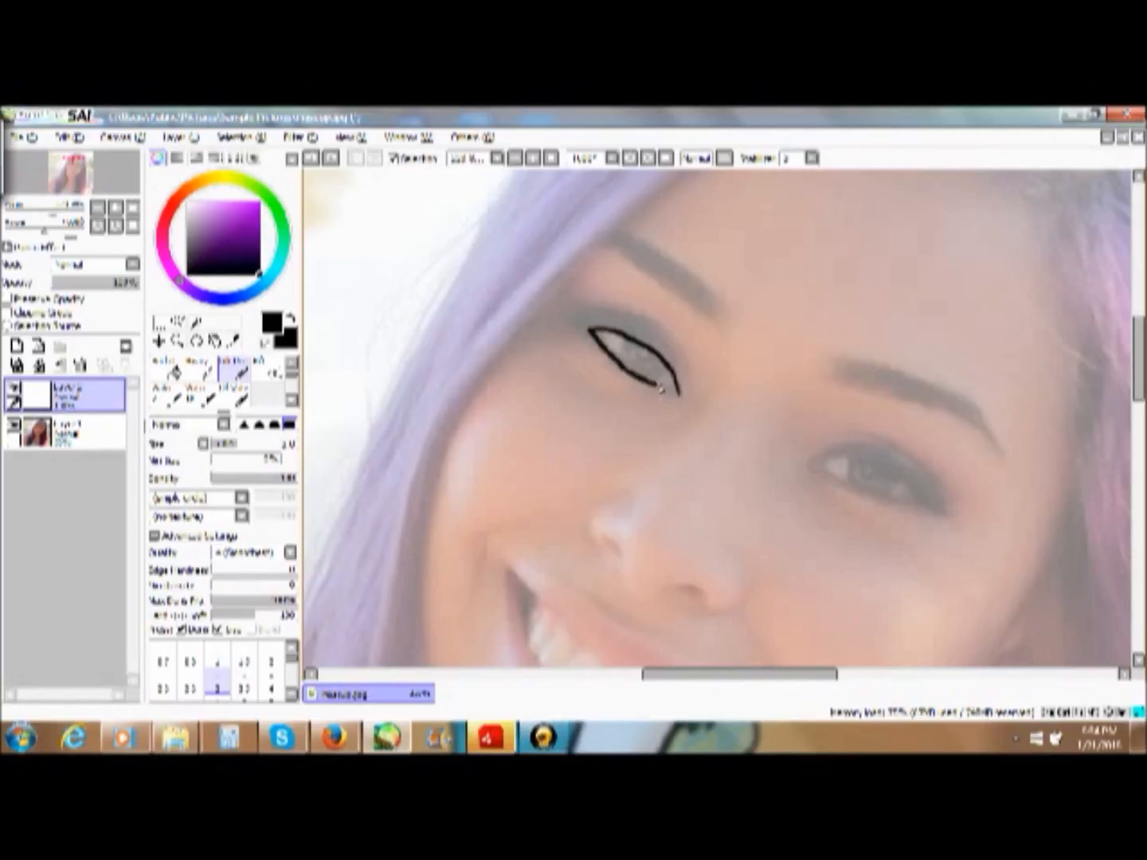
{"action": "left_click_drag", "start_coordinate": [676, 394], "coordinate": [680, 393]}
{"action": "left_click_drag", "start_coordinate": [661, 378], "coordinate": [655, 384]}
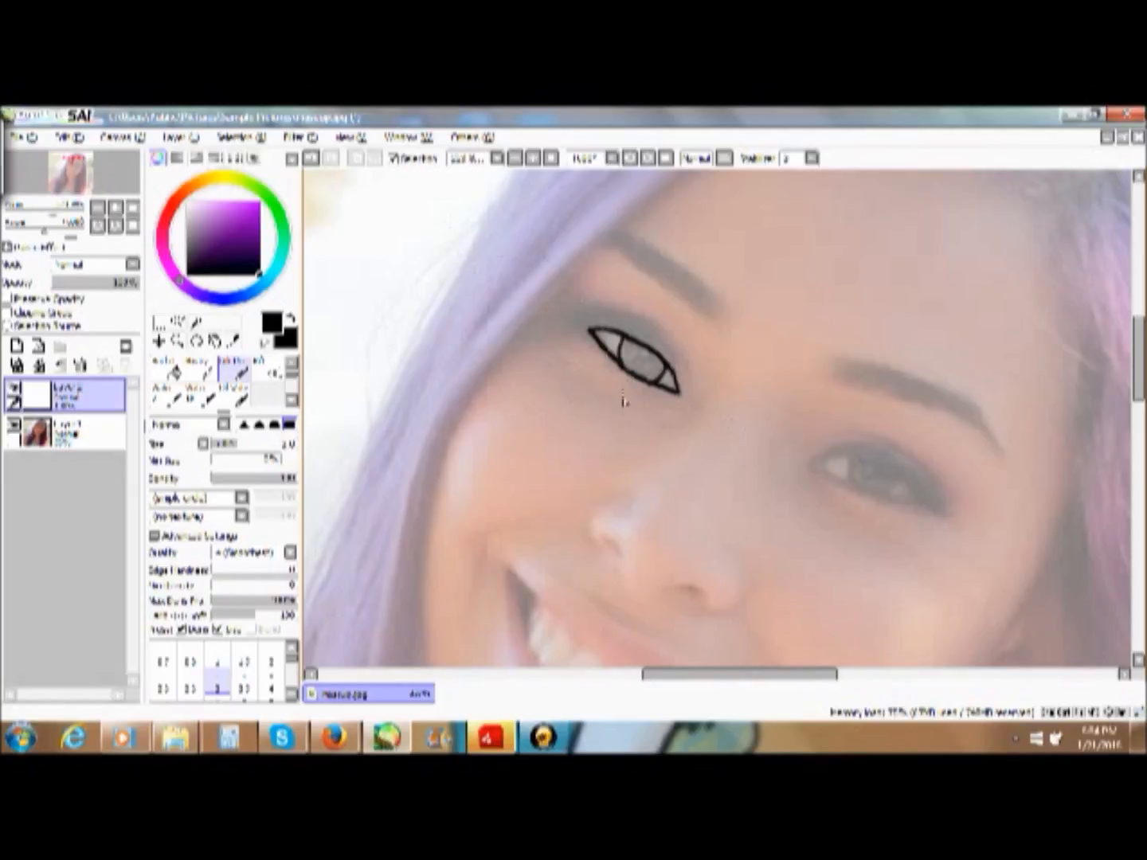
- Draw the crease below the left-hand eye and outline the upper and lower edges of its eyebrow
{"action": "left_click_drag", "start_coordinate": [654, 400], "coordinate": [586, 391]}
{"action": "mouse_move", "coordinate": [716, 320]}
{"action": "left_mouse_down"}
{"action": "mouse_move", "coordinate": [705, 285]}
{"action": "mouse_move", "coordinate": [615, 224]}
{"action": "left_mouse_up"}
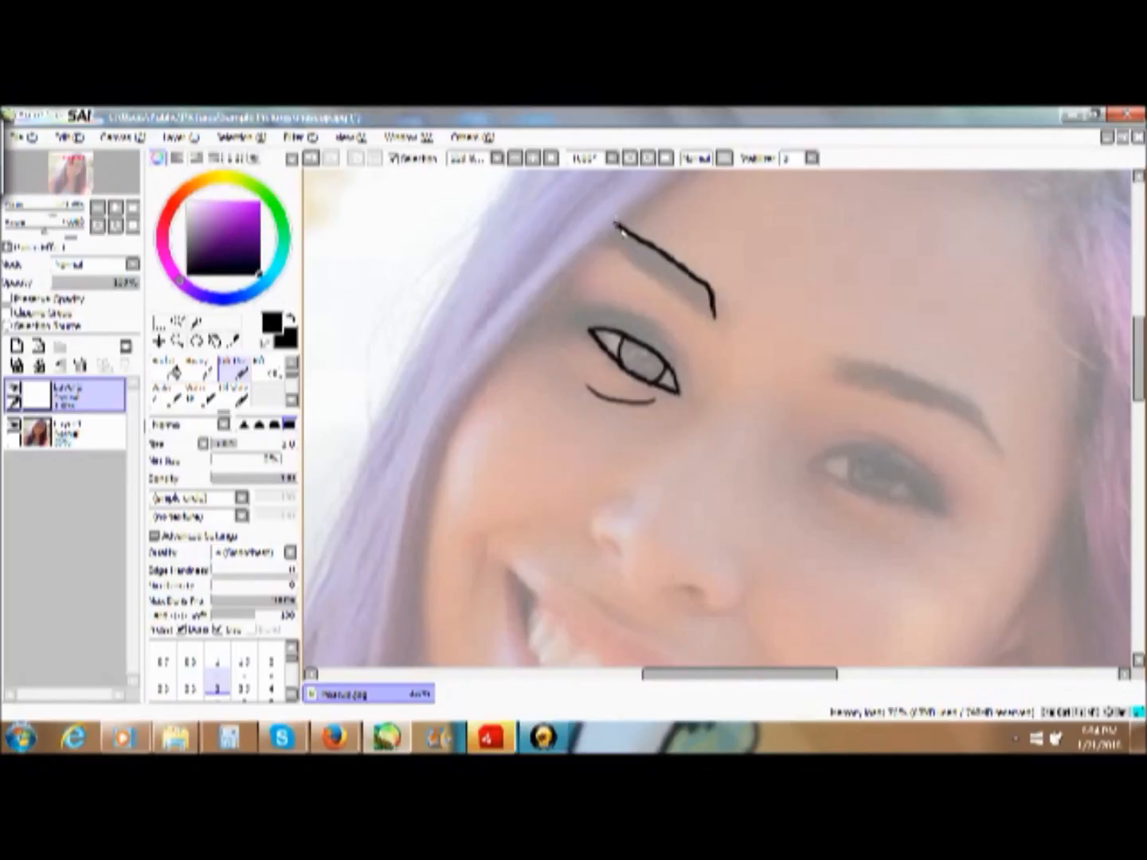
{"action": "mouse_move", "coordinate": [715, 319]}
{"action": "left_mouse_down"}
{"action": "mouse_move", "coordinate": [620, 248]}
{"action": "mouse_move", "coordinate": [598, 246]}
{"action": "left_mouse_up"}
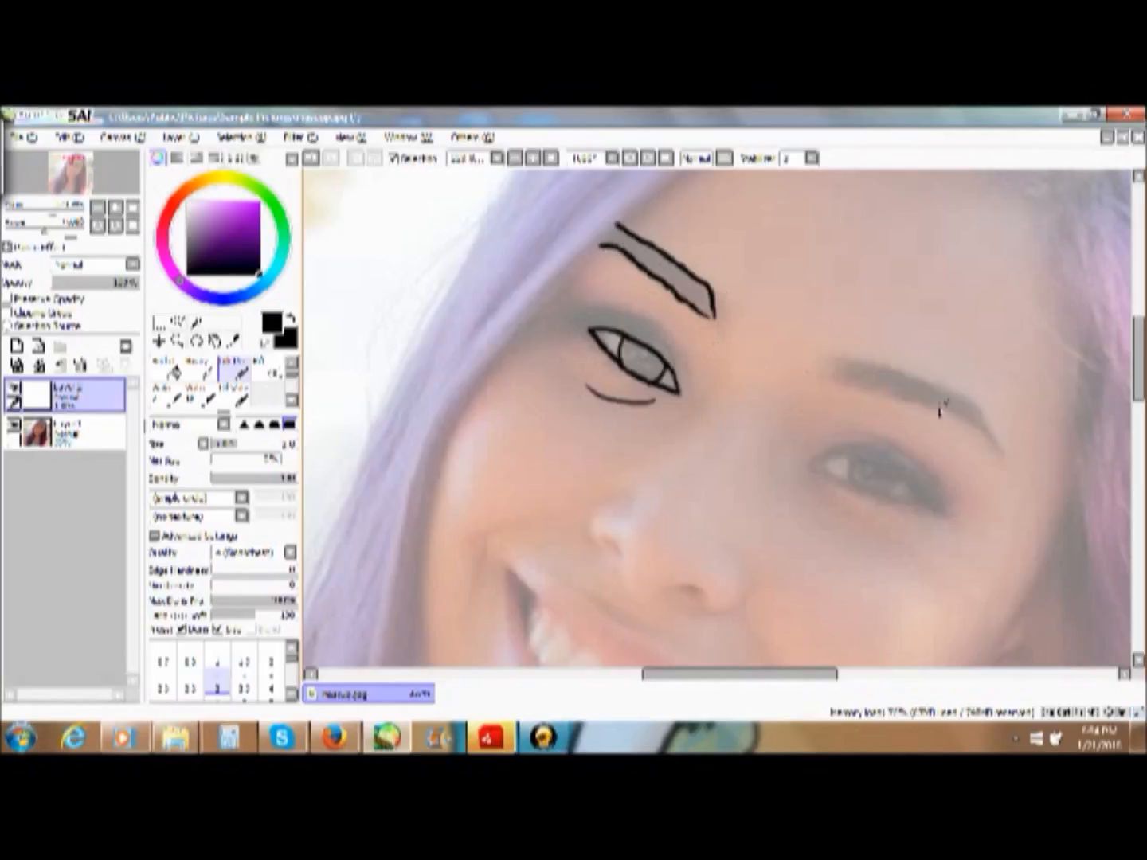
{"action": "left_click_drag", "start_coordinate": [793, 676], "coordinate": [833, 675]}
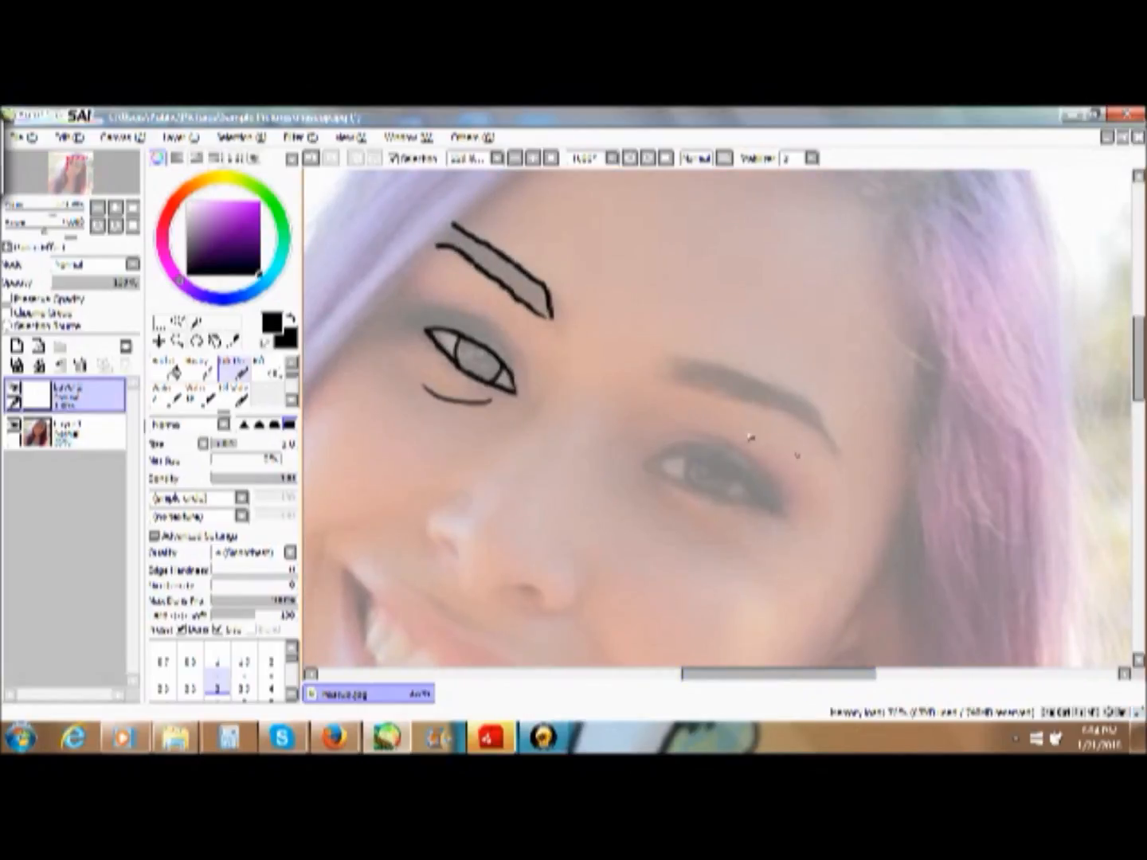
- Try to trace the lower edge of the right-hand eyebrow in black
{"action": "left_click_drag", "start_coordinate": [671, 382], "coordinate": [829, 433]}
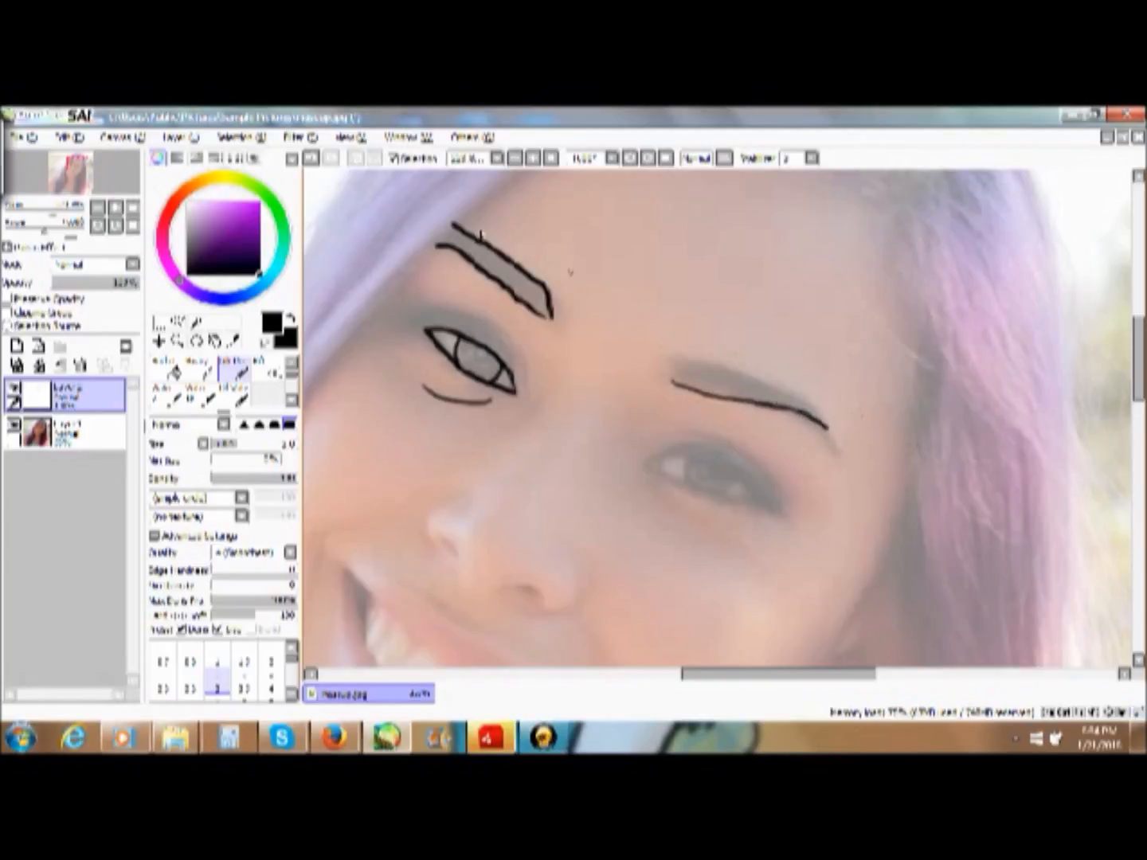
{"action": "left_click", "coordinate": [311, 158]}
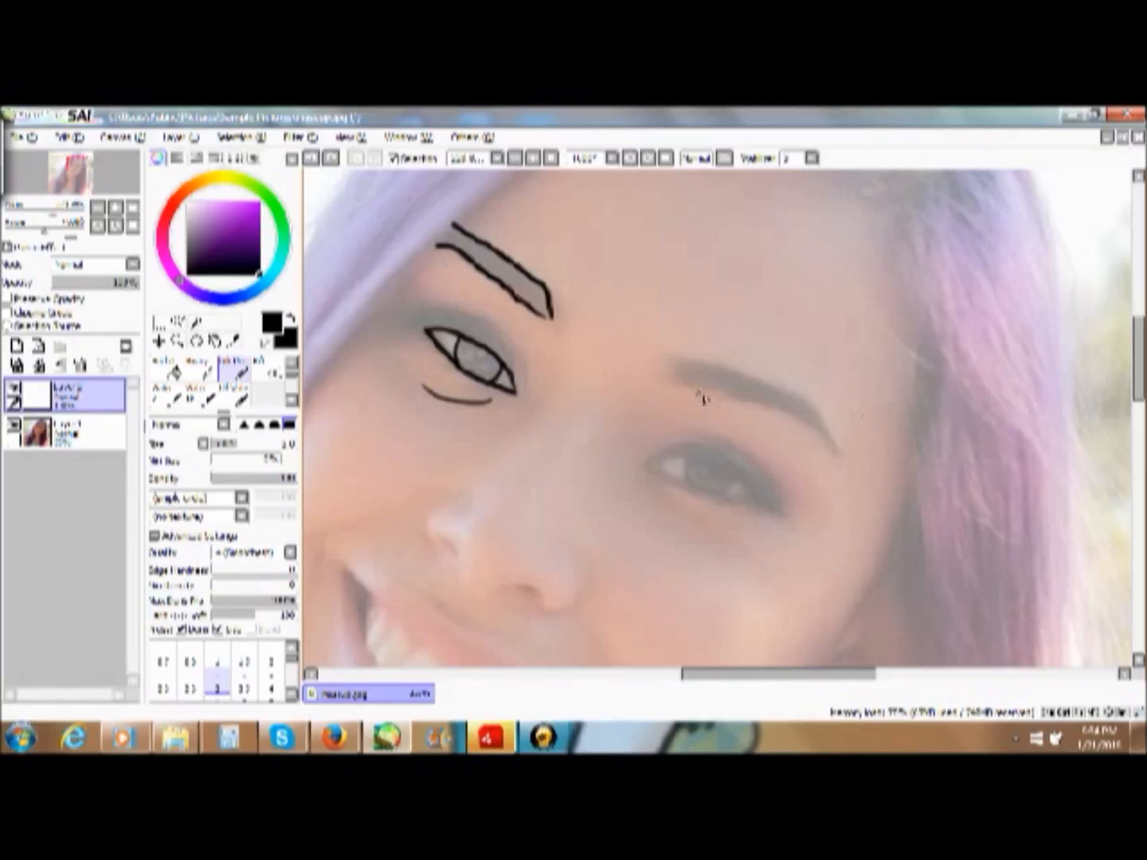
{"action": "mouse_move", "coordinate": [673, 376]}
{"action": "left_mouse_down"}
{"action": "mouse_move", "coordinate": [792, 413]}
{"action": "mouse_move", "coordinate": [846, 455]}
{"action": "left_mouse_up"}
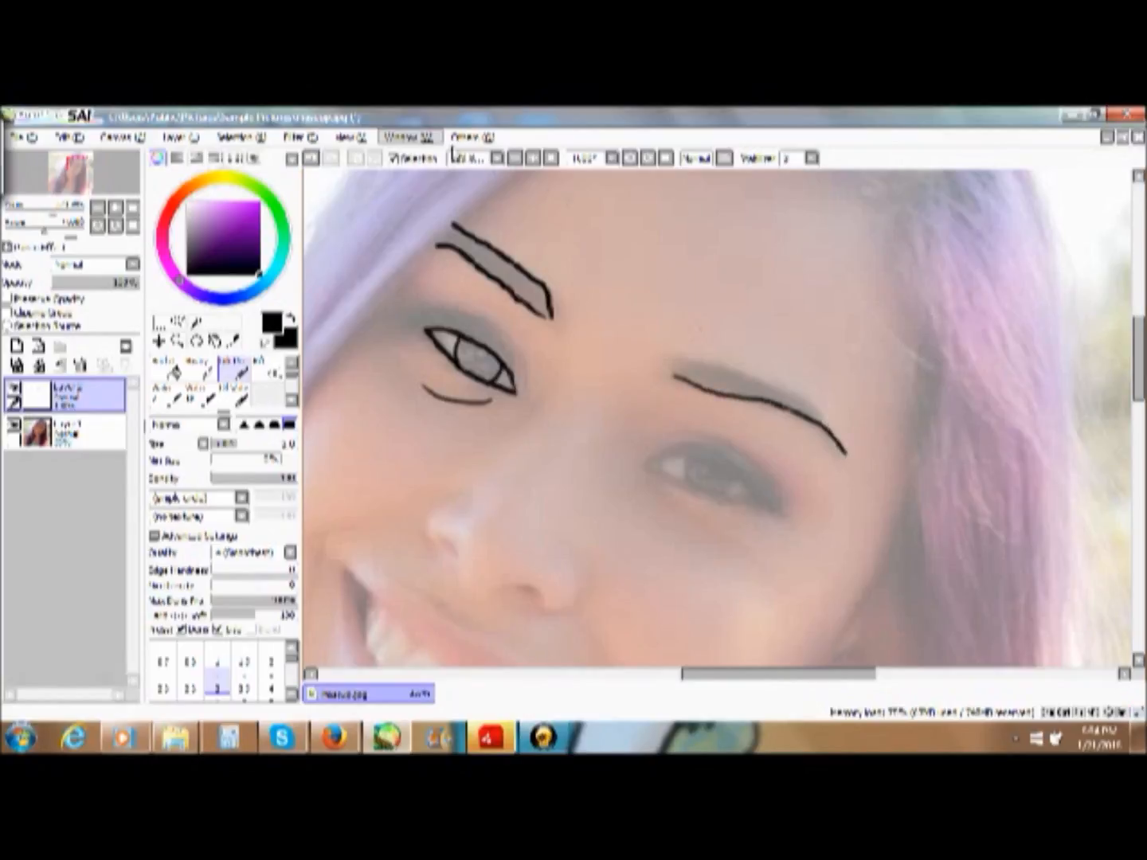
{"action": "left_click", "coordinate": [313, 159]}
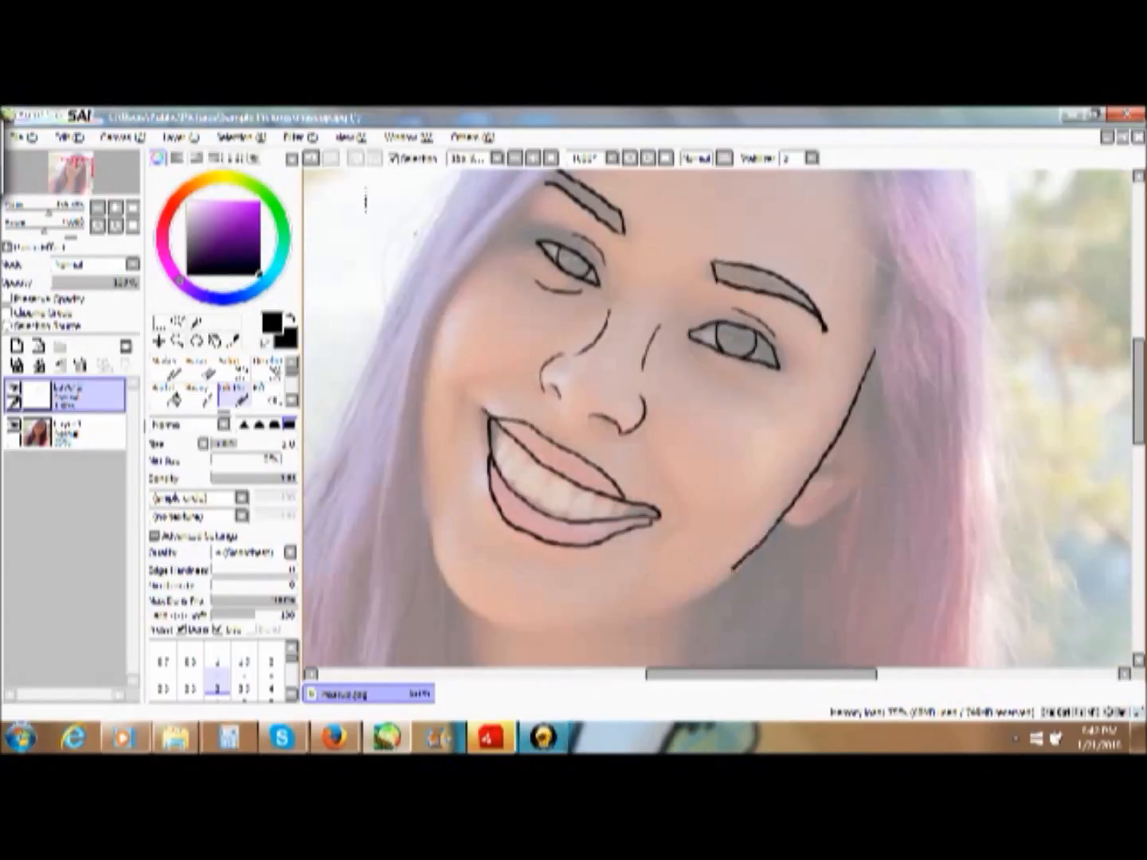
- Trace the remaining facial features and the face contour along the left-hand cheek in black with the pen
{"action": "mouse_move", "coordinate": [749, 550]}
{"action": "left_mouse_down"}
{"action": "mouse_move", "coordinate": [738, 576]}
{"action": "mouse_move", "coordinate": [637, 634]}
{"action": "mouse_move", "coordinate": [439, 580]}
{"action": "mouse_move", "coordinate": [425, 436]}
{"action": "left_mouse_up"}
{"action": "left_click", "coordinate": [203, 371]}
{"action": "left_click", "coordinate": [168, 371]}
{"action": "left_click", "coordinate": [238, 398]}
{"action": "left_click_drag", "start_coordinate": [1139, 391], "coordinate": [1139, 369]}
{"action": "mouse_move", "coordinate": [423, 535]}
{"action": "left_mouse_down"}
{"action": "mouse_move", "coordinate": [429, 477]}
{"action": "mouse_move", "coordinate": [483, 358]}
{"action": "left_mouse_up"}
{"action": "left_click_drag", "start_coordinate": [440, 418], "coordinate": [525, 303]}
- Erase the faulty section of the left-hand cheek line and redraw it with the pen
{"action": "left_click", "coordinate": [200, 371]}
{"action": "left_click", "coordinate": [170, 372]}
{"action": "mouse_move", "coordinate": [448, 391]}
{"action": "left_mouse_down"}
{"action": "mouse_move", "coordinate": [431, 605]}
{"action": "mouse_move", "coordinate": [424, 522]}
{"action": "left_mouse_up"}
{"action": "left_click", "coordinate": [238, 397]}
{"action": "left_click", "coordinate": [201, 371]}
{"action": "left_click_drag", "start_coordinate": [431, 466], "coordinate": [427, 534]}
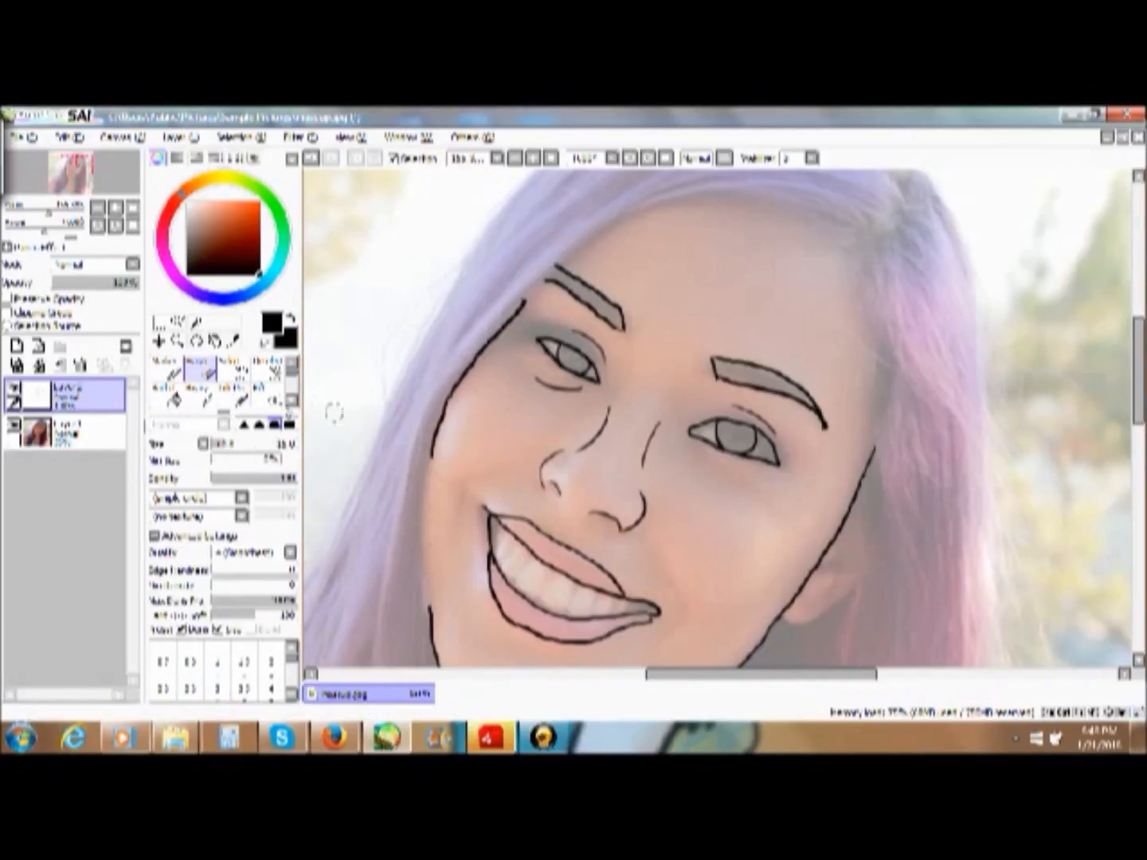
{"action": "left_click", "coordinate": [238, 397]}
{"action": "left_click_drag", "start_coordinate": [432, 612], "coordinate": [433, 452]}
- Trace the hairline over the forehead and the outer hair contour around the top and right-hand side of the head
{"action": "mouse_move", "coordinate": [875, 450]}
{"action": "left_mouse_down"}
{"action": "mouse_move", "coordinate": [656, 207]}
{"action": "mouse_move", "coordinate": [525, 303]}
{"action": "left_mouse_up"}
{"action": "scroll", "coordinate": [796, 309], "scroll_direction": "down", "scroll_amount": 5}
{"action": "mouse_move", "coordinate": [817, 300]}
{"action": "left_mouse_down"}
{"action": "mouse_move", "coordinate": [857, 459]}
{"action": "mouse_move", "coordinate": [839, 607]}
{"action": "left_mouse_up"}
{"action": "left_click_drag", "start_coordinate": [774, 438], "coordinate": [743, 602]}
{"action": "key", "text": "ctrl+z"}
{"action": "mouse_move", "coordinate": [815, 296]}
{"action": "left_mouse_down"}
{"action": "mouse_move", "coordinate": [781, 243]}
{"action": "mouse_move", "coordinate": [683, 310]}
{"action": "left_mouse_up"}
- Trace the left-hand outer edge of the hair from the head down to the lower edge of the photo
{"action": "scroll", "coordinate": [738, 255], "scroll_direction": "up", "scroll_amount": 3}
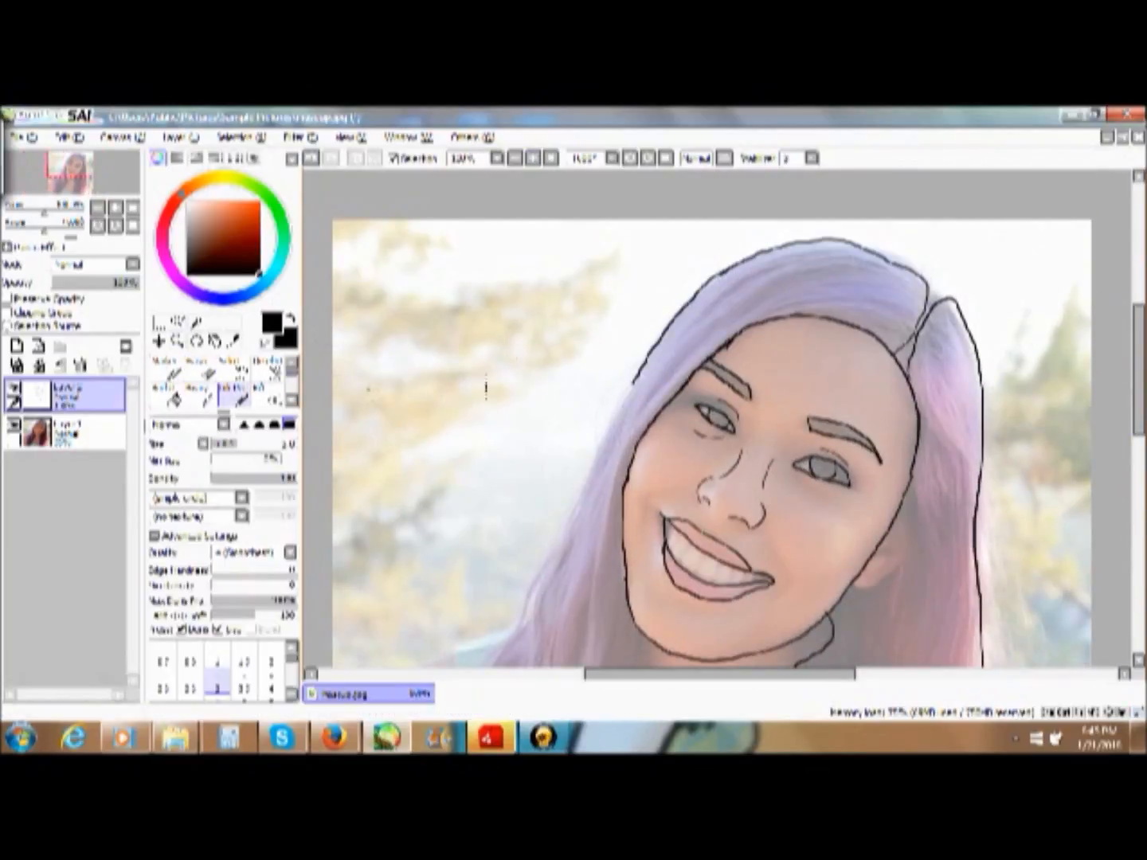
{"action": "left_click_drag", "start_coordinate": [634, 384], "coordinate": [518, 636]}
{"action": "left_click_drag", "start_coordinate": [1139, 369], "coordinate": [1139, 439]}
{"action": "mouse_move", "coordinate": [521, 381]}
{"action": "left_mouse_down"}
{"action": "mouse_move", "coordinate": [423, 524]}
{"action": "mouse_move", "coordinate": [443, 510]}
{"action": "left_mouse_up"}
{"action": "left_click", "coordinate": [313, 157]}
{"action": "left_click_drag", "start_coordinate": [720, 674], "coordinate": [655, 674]}
{"action": "left_click_drag", "start_coordinate": [1139, 439], "coordinate": [1139, 474]}
{"action": "left_click_drag", "start_coordinate": [634, 371], "coordinate": [560, 592]}
- Trace the left-hand inner hair edge along the neck and the neckline of the tank top
{"action": "left_click_drag", "start_coordinate": [842, 256], "coordinate": [713, 580]}
{"action": "mouse_move", "coordinate": [724, 477]}
{"action": "left_mouse_down"}
{"action": "mouse_move", "coordinate": [666, 591]}
{"action": "mouse_move", "coordinate": [649, 591]}
{"action": "left_mouse_up"}
{"action": "key", "text": "ctrl+z"}
{"action": "mouse_move", "coordinate": [781, 458]}
{"action": "left_mouse_down"}
{"action": "mouse_move", "coordinate": [806, 498]}
{"action": "mouse_move", "coordinate": [957, 550]}
{"action": "left_mouse_up"}
- Trace the shoulder and arm outlines on both sides of the hair
{"action": "left_click_drag", "start_coordinate": [711, 245], "coordinate": [687, 250]}
{"action": "left_click", "coordinate": [312, 158]}
{"action": "mouse_move", "coordinate": [711, 244]}
{"action": "left_mouse_down"}
{"action": "mouse_move", "coordinate": [649, 285]}
{"action": "mouse_move", "coordinate": [614, 270]}
{"action": "mouse_move", "coordinate": [528, 350]}
{"action": "left_mouse_up"}
{"action": "left_click", "coordinate": [311, 159]}
{"action": "left_click_drag", "start_coordinate": [526, 543], "coordinate": [540, 592]}
{"action": "left_click_drag", "start_coordinate": [656, 674], "coordinate": [811, 674]}
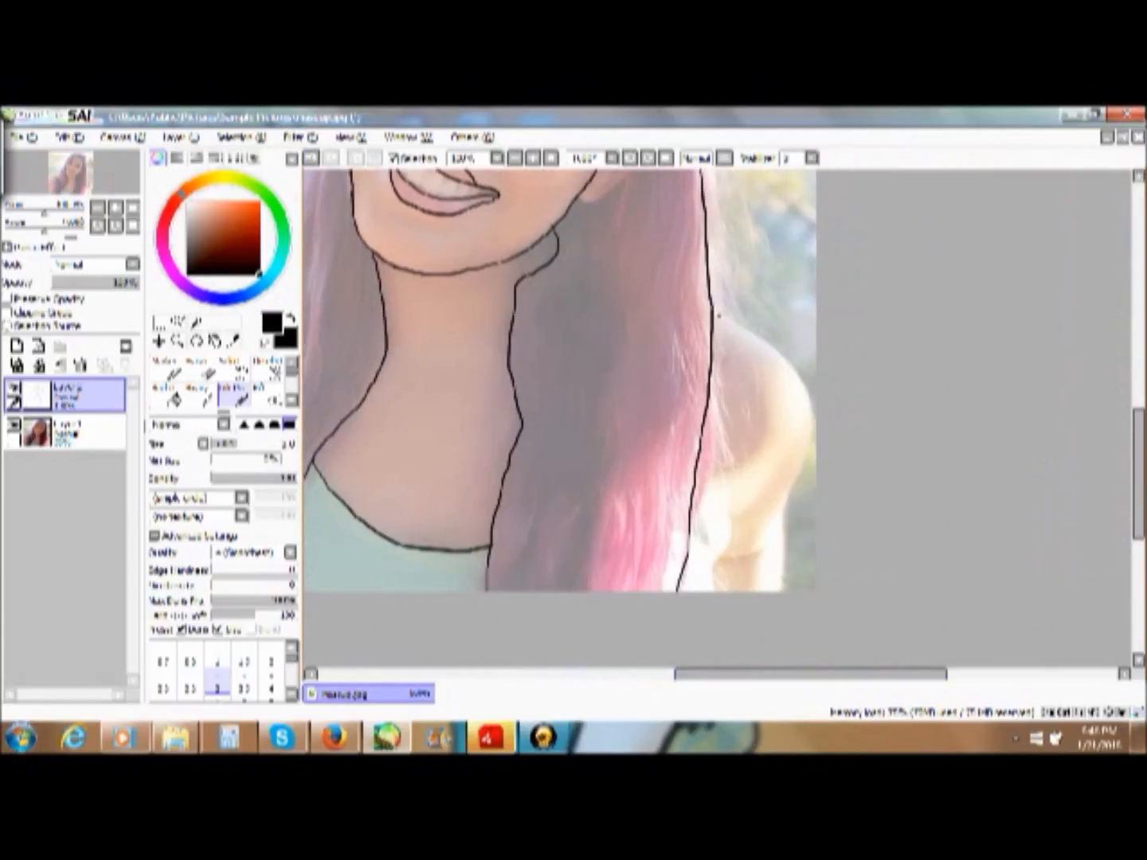
{"action": "left_click_drag", "start_coordinate": [720, 316], "coordinate": [785, 591]}
- Draw the curved smile lines on both sides of the mouth with the pen
{"action": "left_click", "coordinate": [550, 158]}
{"action": "left_click", "coordinate": [176, 340]}
{"action": "left_click", "coordinate": [749, 362]}
{"action": "left_click", "coordinate": [750, 363]}
{"action": "left_click", "coordinate": [234, 392]}
{"action": "left_click_drag", "start_coordinate": [526, 415], "coordinate": [450, 456]}
{"action": "left_click_drag", "start_coordinate": [698, 521], "coordinate": [721, 627]}
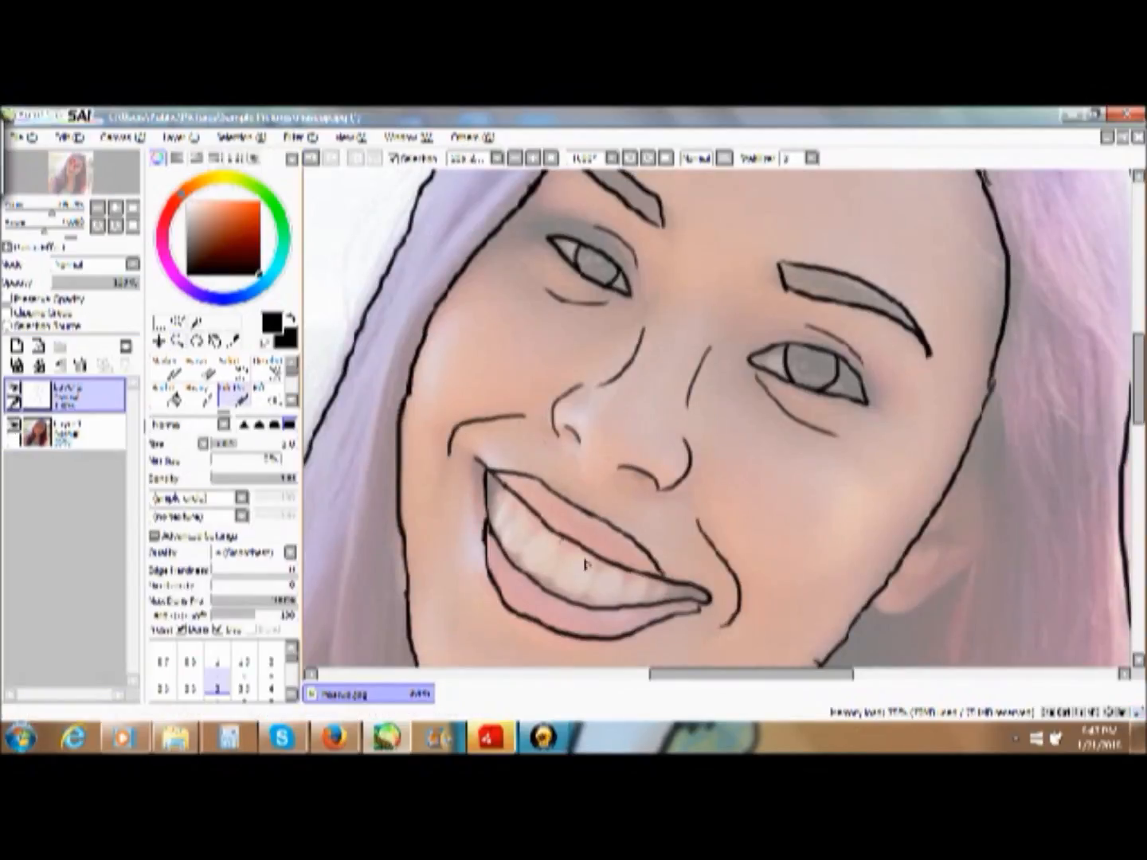
- Restore the photo layer's opacity to 100% and make the line-art layer active again
{"action": "left_click", "coordinate": [177, 341]}
{"action": "left_click", "coordinate": [587, 617]}
{"action": "left_click", "coordinate": [75, 434]}
{"action": "left_click_drag", "start_coordinate": [97, 284], "coordinate": [139, 284]}
{"action": "left_click", "coordinate": [75, 397]}
- Draw the dividing lines between the teeth inside the mouth with the black pen
{"action": "left_click", "coordinate": [234, 392]}
{"action": "mouse_move", "coordinate": [673, 384]}
{"action": "left_mouse_down"}
{"action": "mouse_move", "coordinate": [765, 431]}
{"action": "mouse_move", "coordinate": [760, 509]}
{"action": "left_mouse_up"}
{"action": "mouse_move", "coordinate": [828, 482]}
{"action": "left_mouse_down"}
{"action": "mouse_move", "coordinate": [861, 502]}
{"action": "mouse_move", "coordinate": [905, 494]}
{"action": "left_mouse_up"}
{"action": "left_click", "coordinate": [311, 157]}
{"action": "left_click_drag", "start_coordinate": [626, 406], "coordinate": [612, 451]}
{"action": "left_click", "coordinate": [312, 158]}
{"action": "left_click", "coordinate": [312, 157]}
{"action": "left_click_drag", "start_coordinate": [547, 373], "coordinate": [541, 399]}
{"action": "mouse_move", "coordinate": [518, 322]}
{"action": "left_mouse_down"}
{"action": "mouse_move", "coordinate": [487, 284]}
{"action": "mouse_move", "coordinate": [493, 355]}
{"action": "left_mouse_up"}
{"action": "left_click_drag", "start_coordinate": [502, 278], "coordinate": [472, 278]}
- Compare the whole line art with and without the photo by toggling the photo layer's visibility
{"action": "left_click", "coordinate": [550, 157]}
{"action": "left_click", "coordinate": [14, 427]}
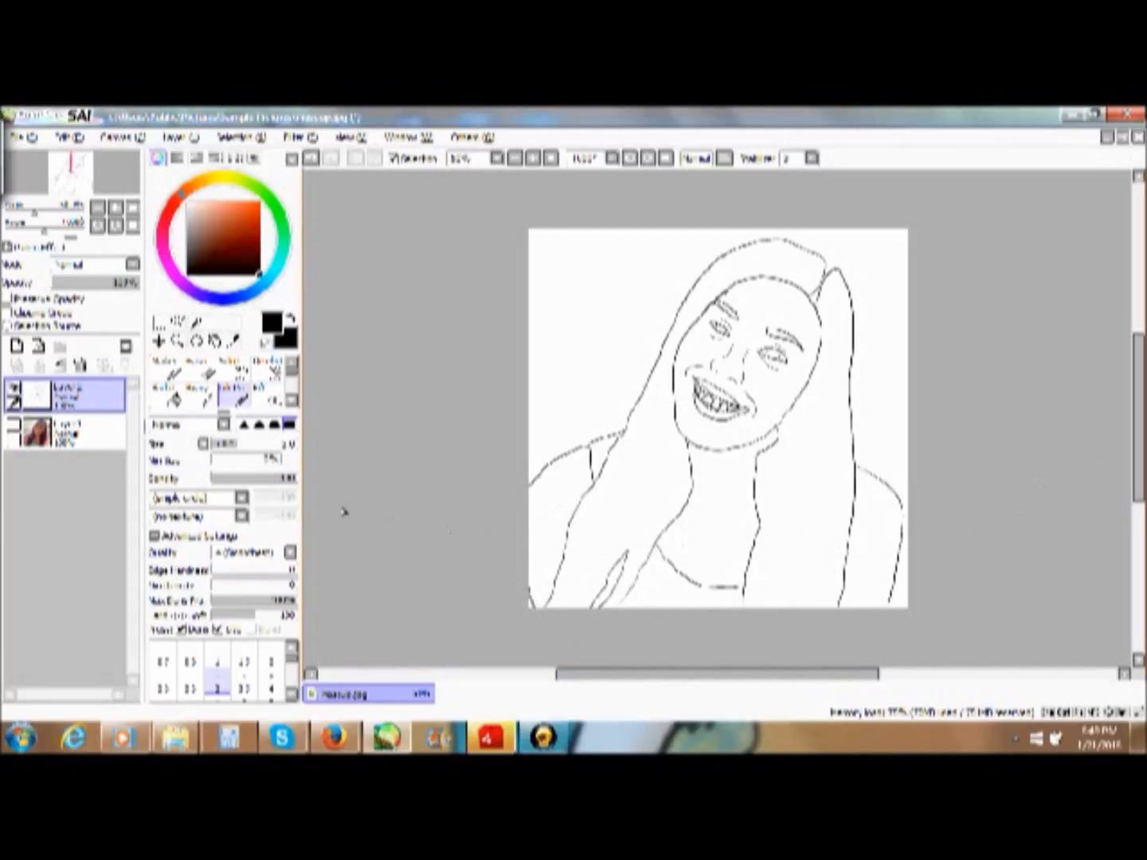
{"action": "left_click", "coordinate": [13, 425]}
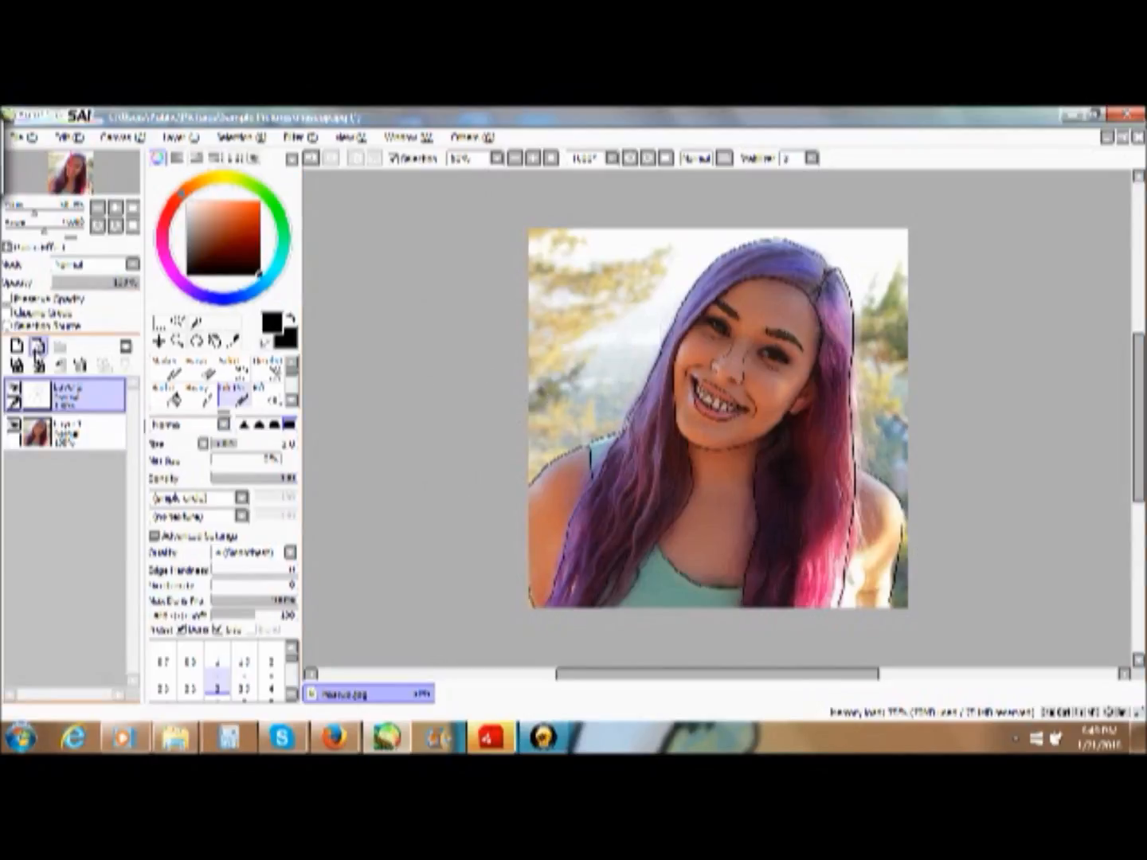
{"action": "left_click", "coordinate": [15, 430]}
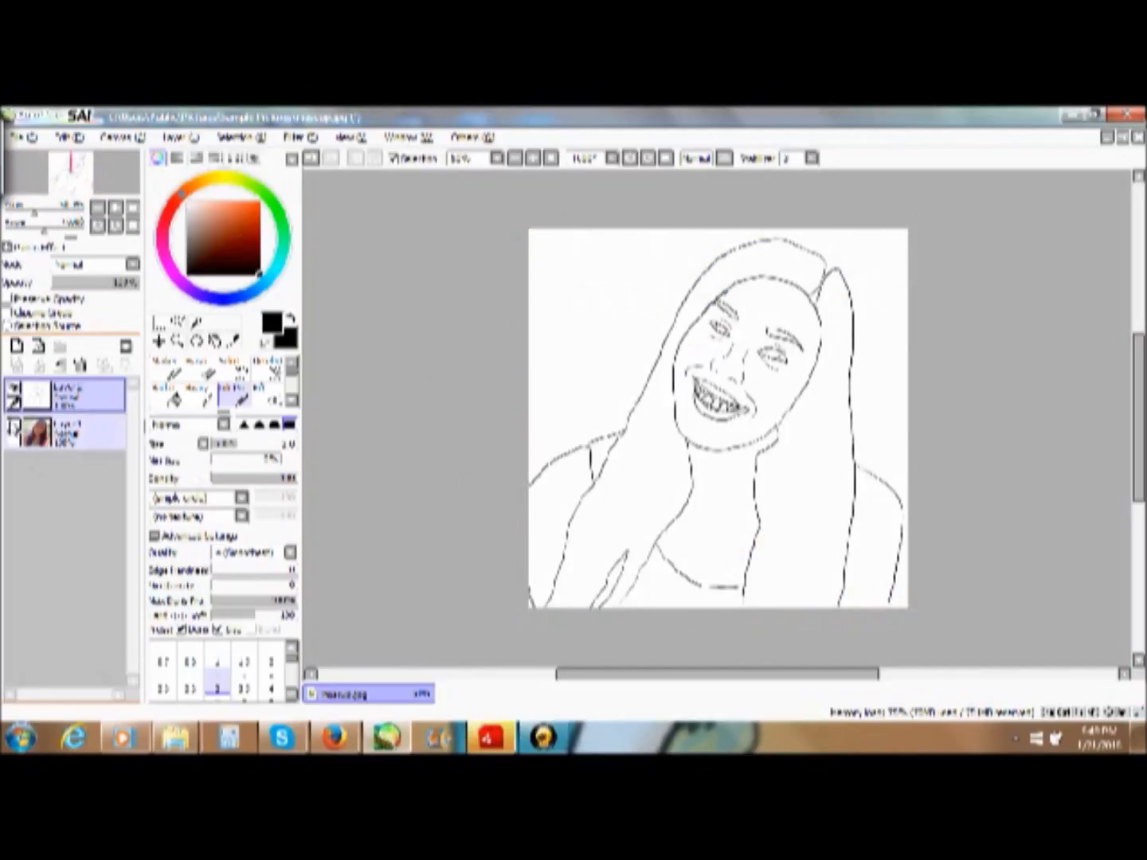
{"action": "left_click", "coordinate": [15, 431]}
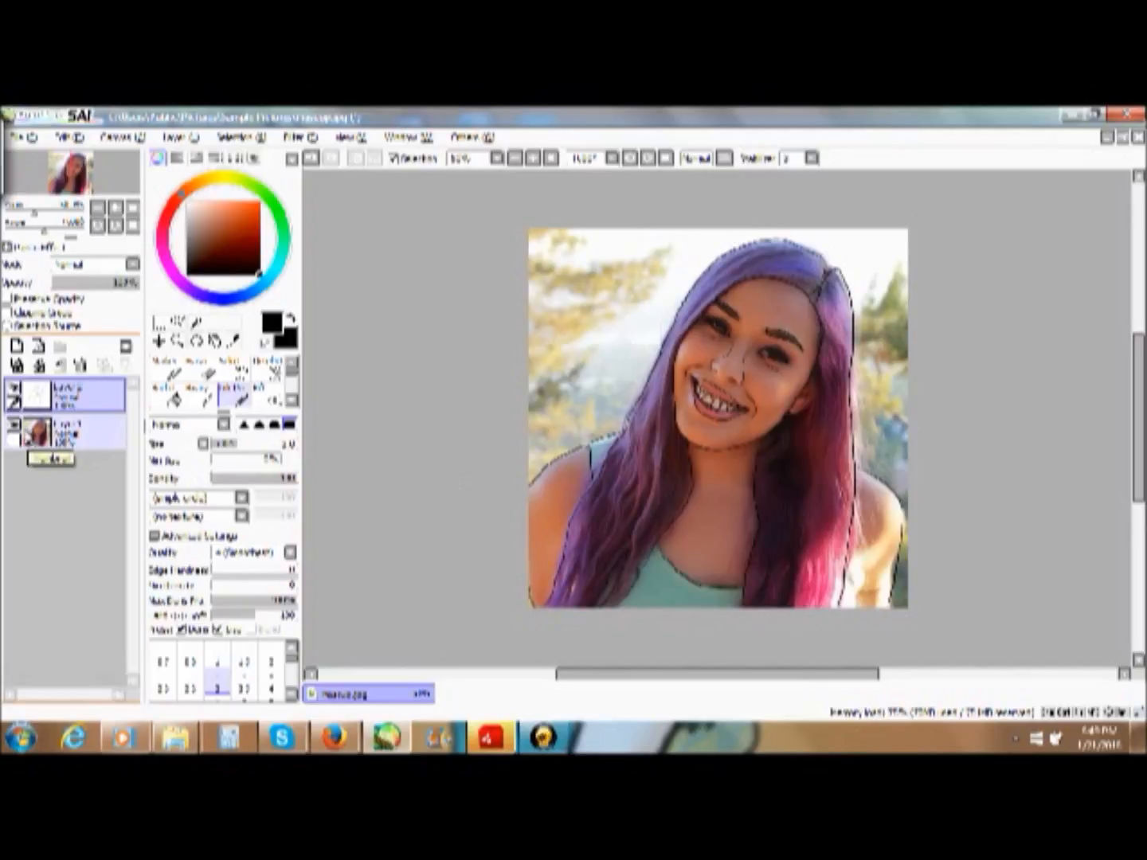
{"action": "left_click", "coordinate": [14, 430]}
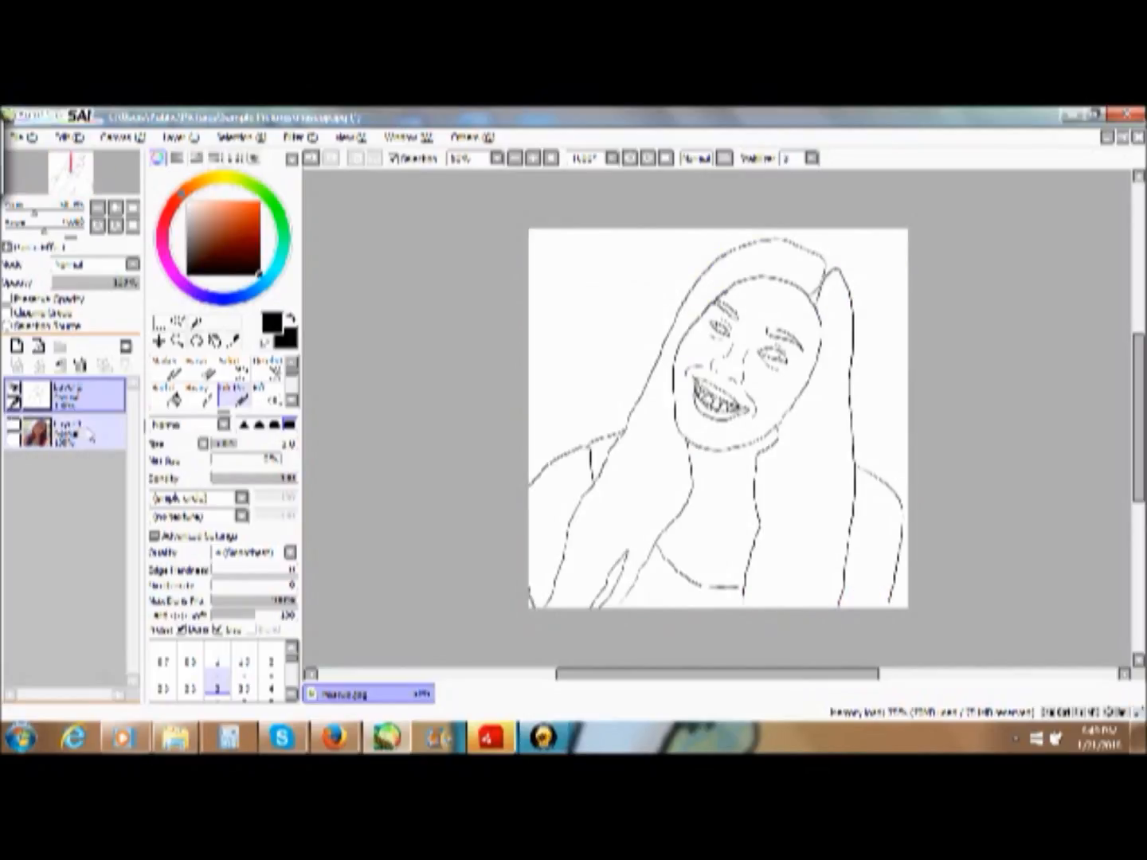
{"action": "left_click", "coordinate": [14, 431]}
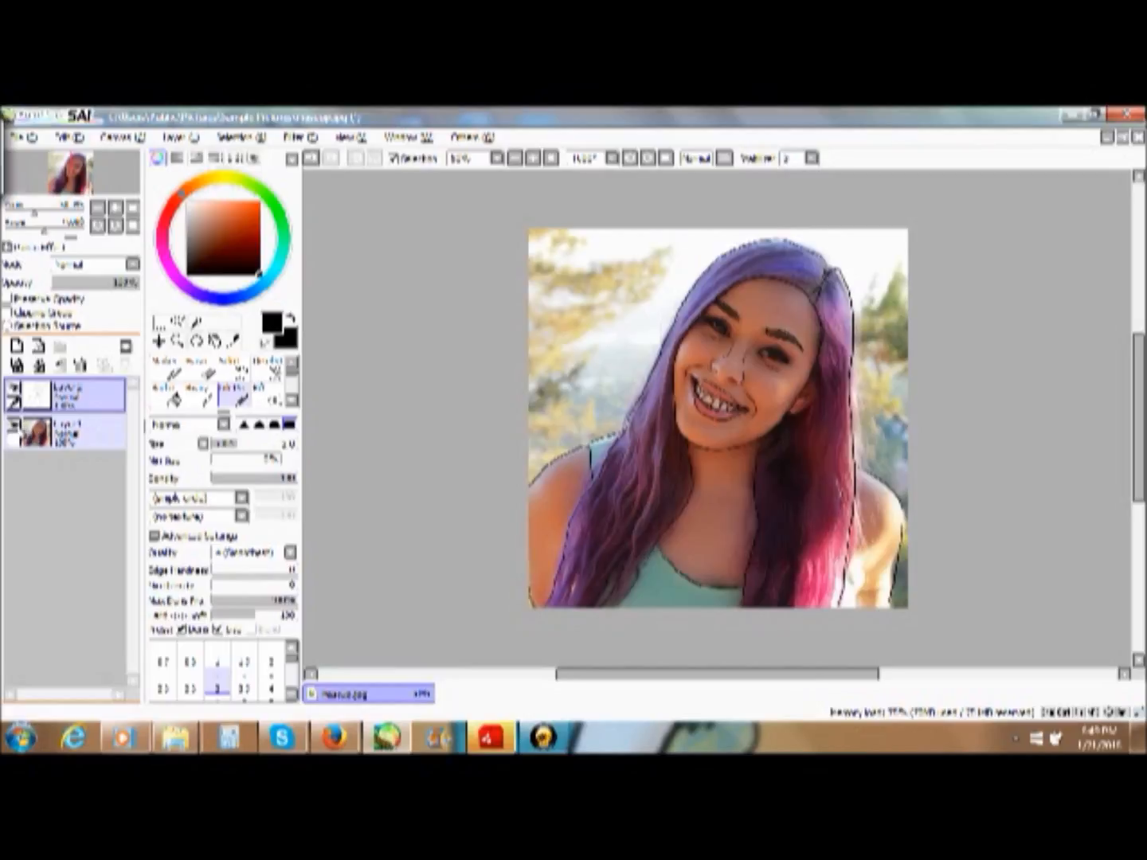
{"action": "left_click", "coordinate": [15, 431]}
{"action": "left_click", "coordinate": [14, 430]}
{"action": "left_click", "coordinate": [36, 430]}
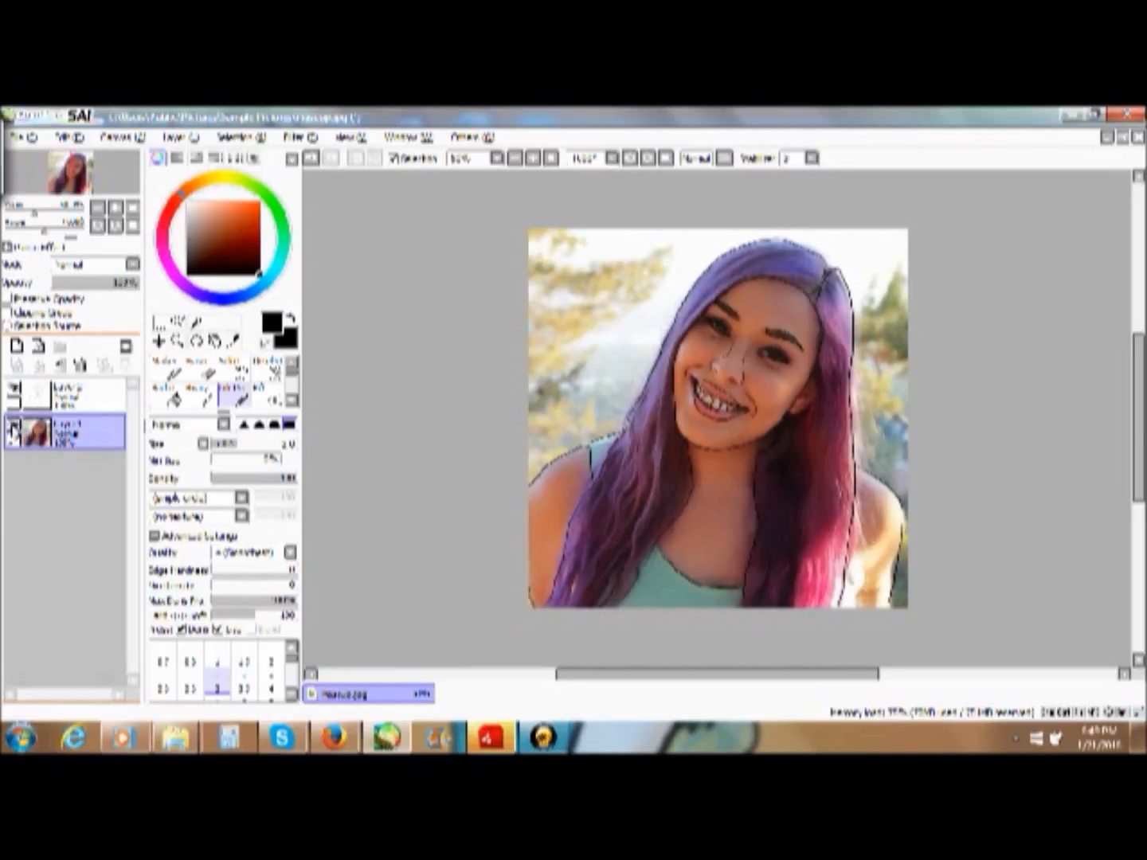
{"action": "left_click", "coordinate": [15, 431]}
{"action": "left_click", "coordinate": [12, 434]}
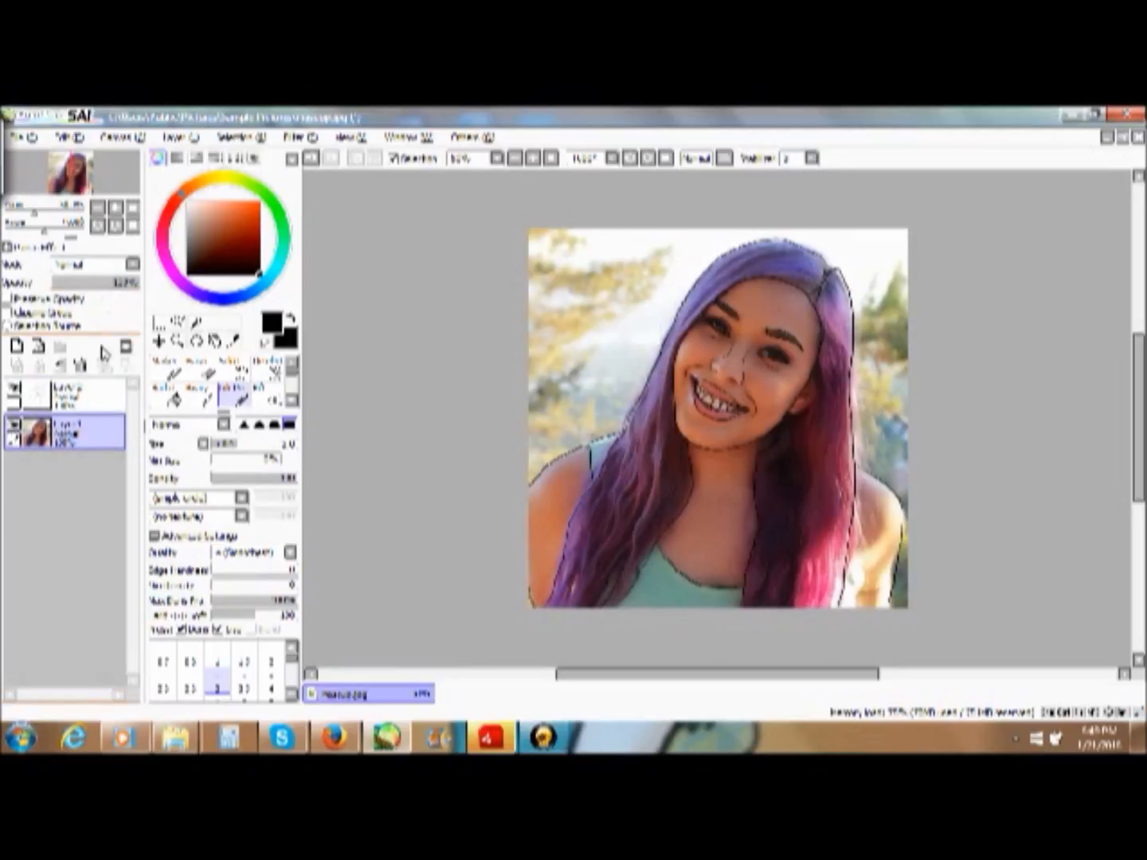
- Sample a reddish-brown skin tone from the right-hand cheek in the photo with the colour picker
{"action": "left_click", "coordinate": [233, 340]}
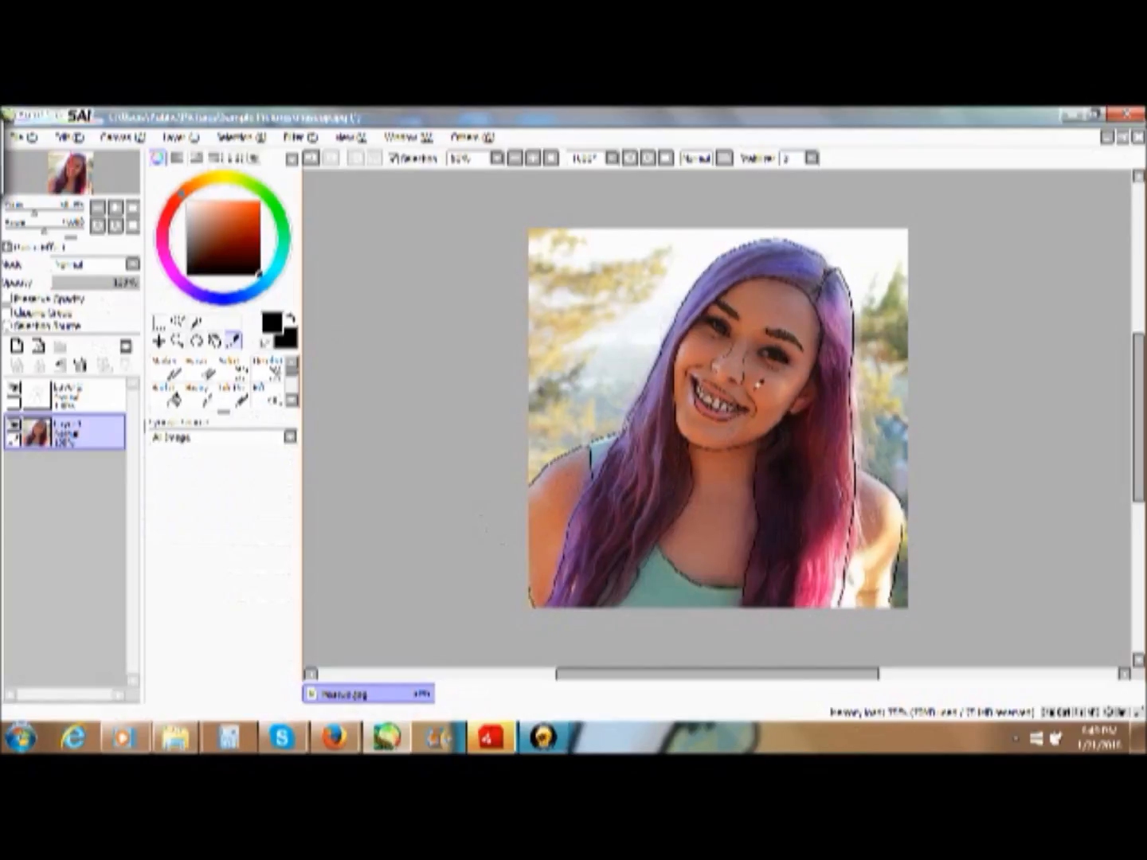
{"action": "left_click", "coordinate": [755, 380]}
{"action": "left_click", "coordinate": [692, 398]}
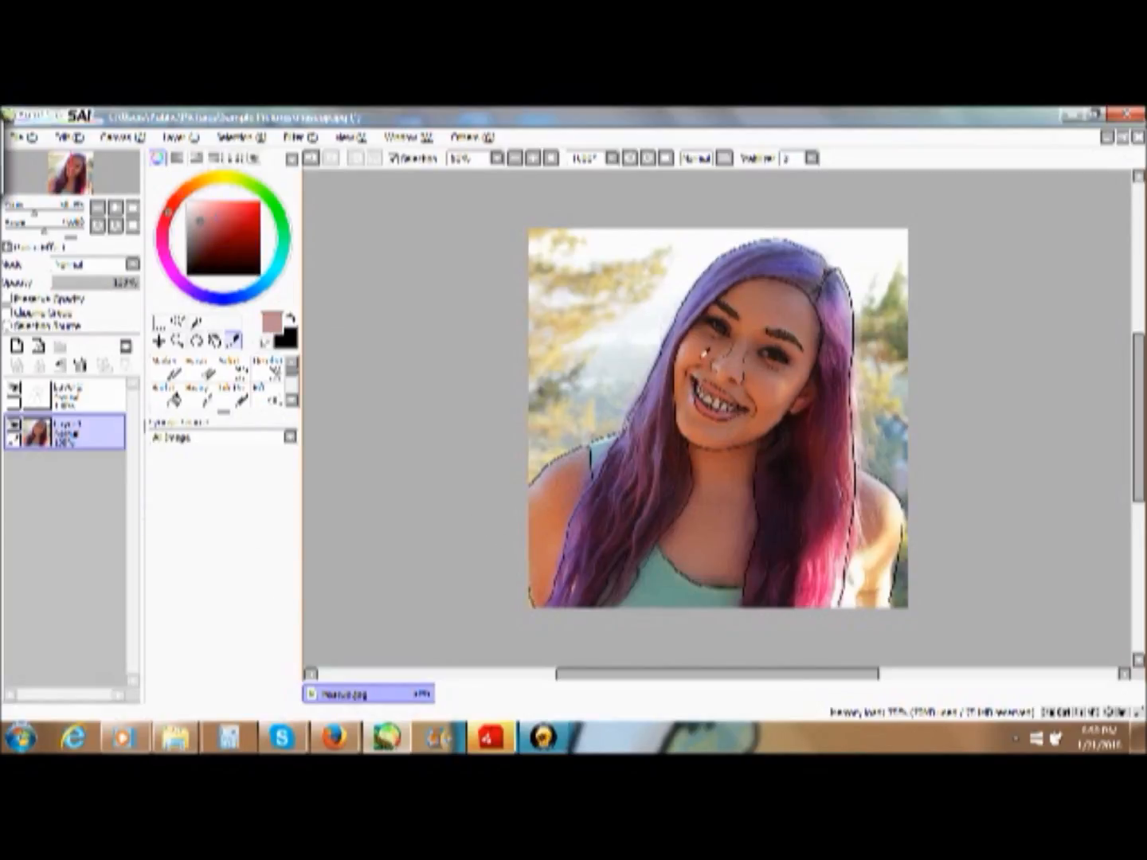
{"action": "left_click", "coordinate": [702, 365]}
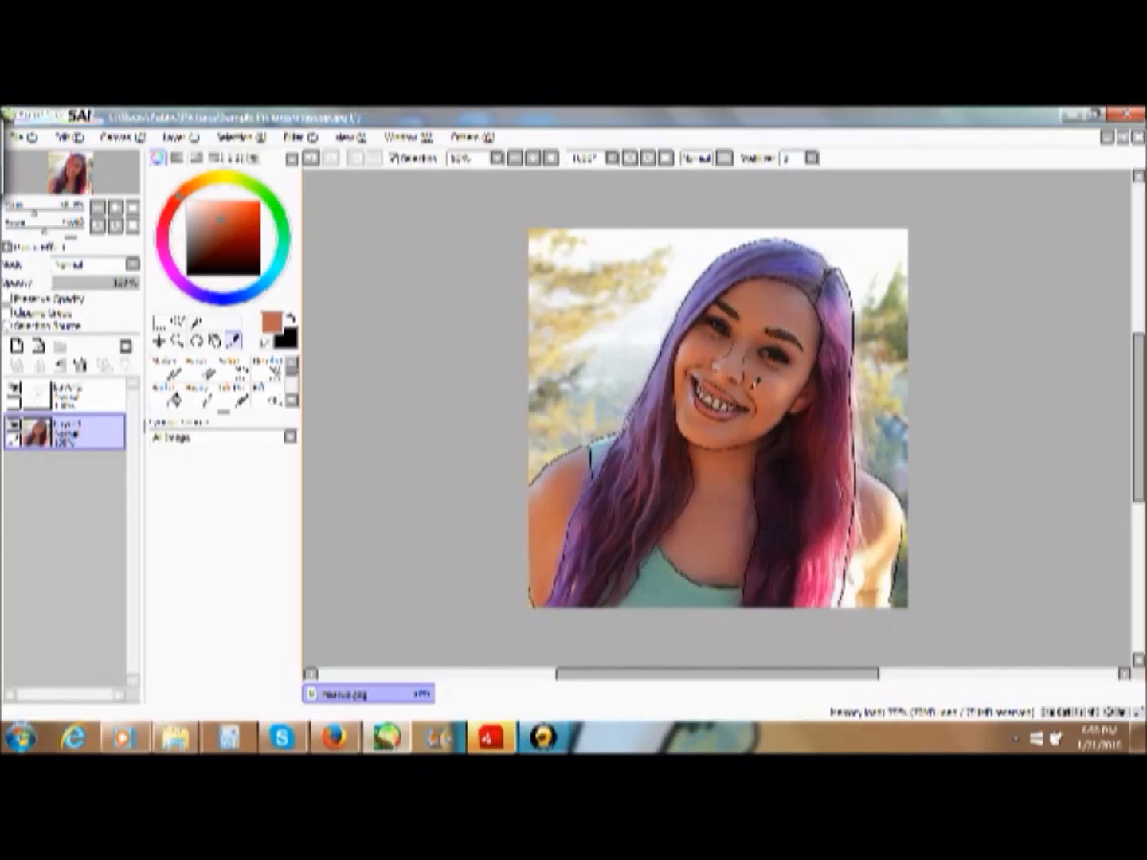
{"action": "left_click", "coordinate": [792, 387]}
{"action": "left_click", "coordinate": [791, 387]}
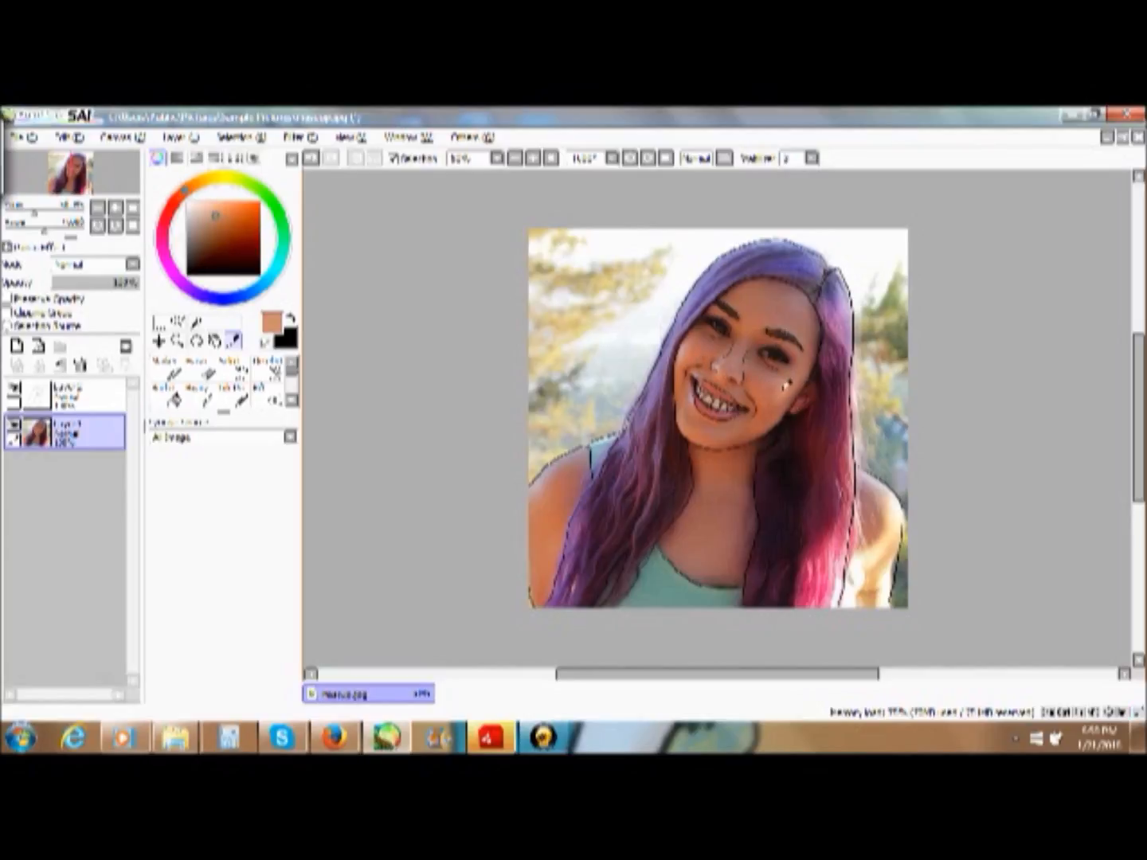
{"action": "left_click", "coordinate": [893, 506]}
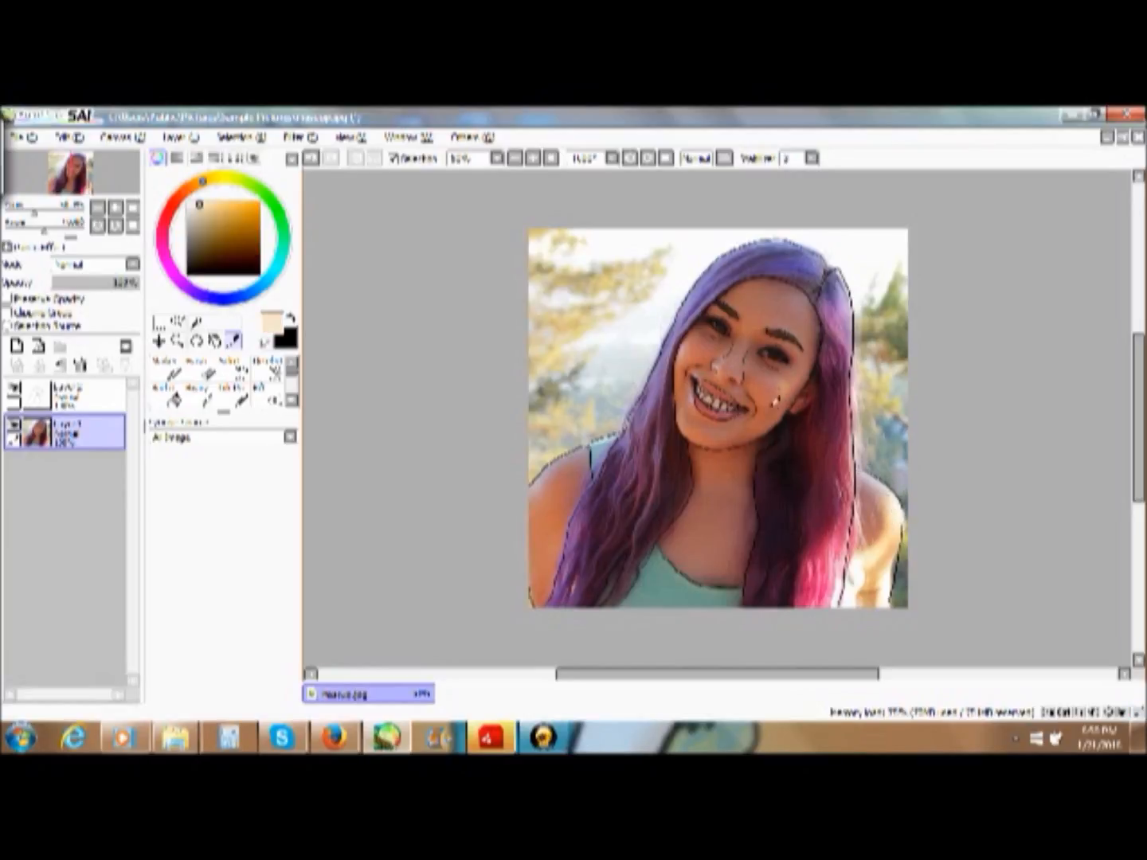
{"action": "left_click", "coordinate": [772, 380]}
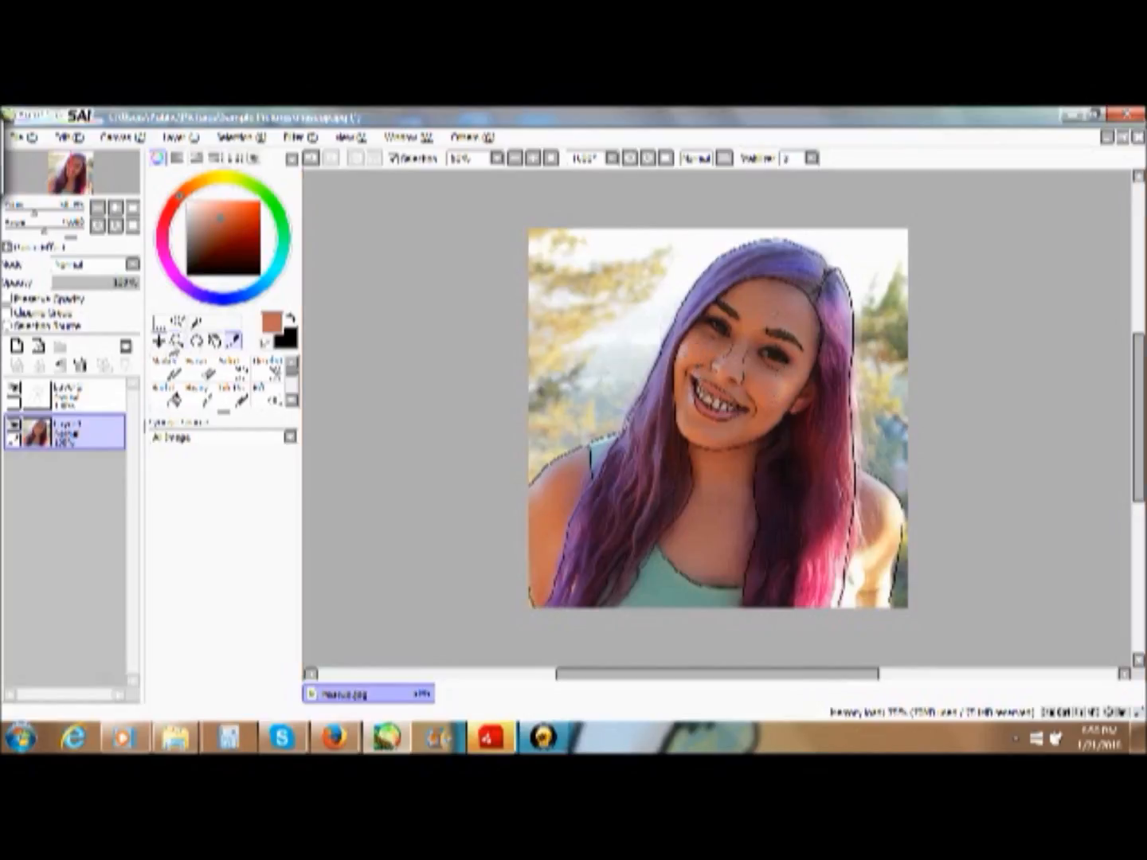
- Hide the photo layer and add a new layer above the line art
{"action": "left_click", "coordinate": [177, 341]}
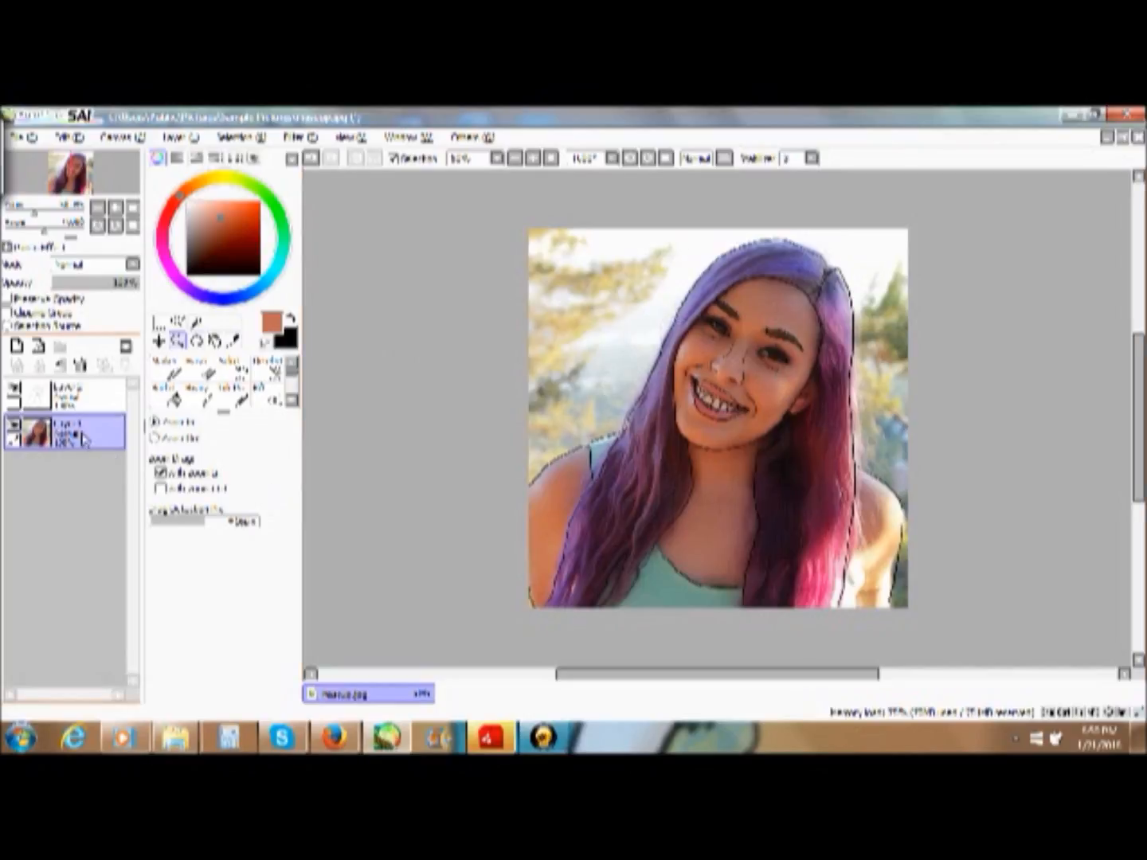
{"action": "left_click", "coordinate": [80, 394]}
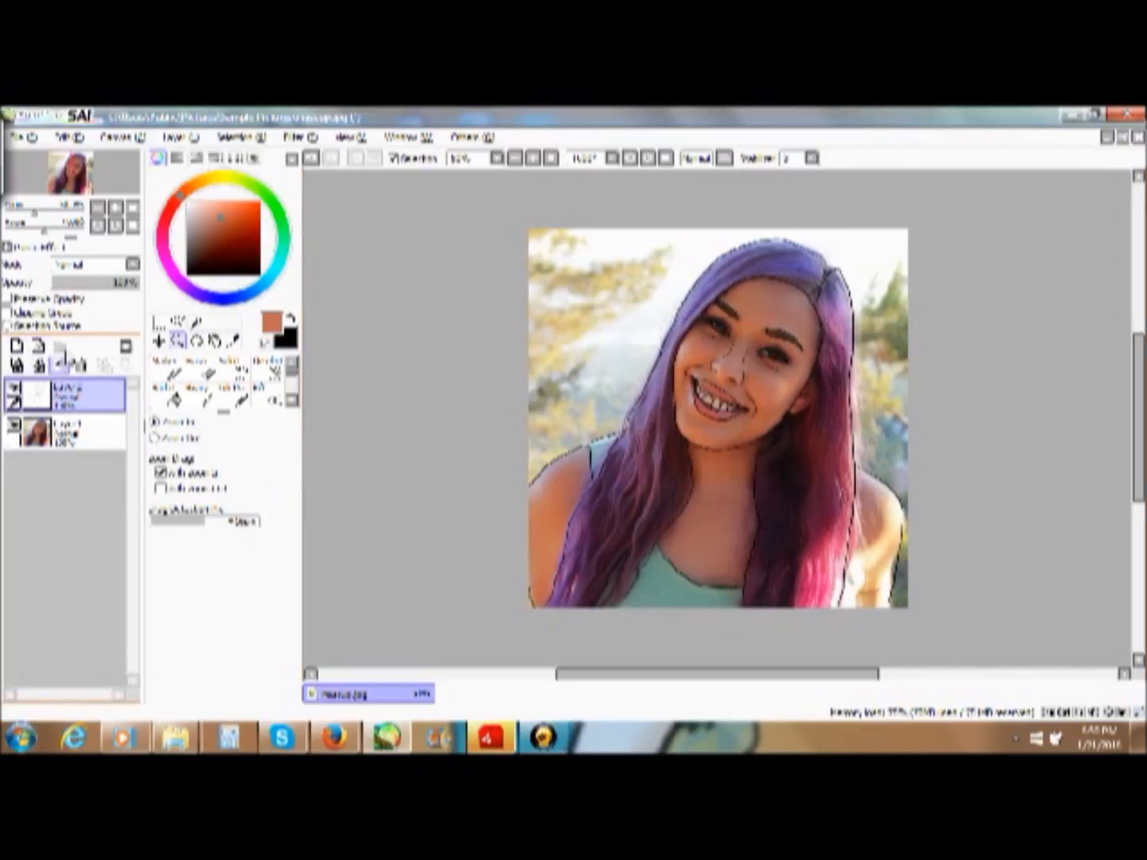
{"action": "left_click", "coordinate": [77, 430], "text": "ctrl"}
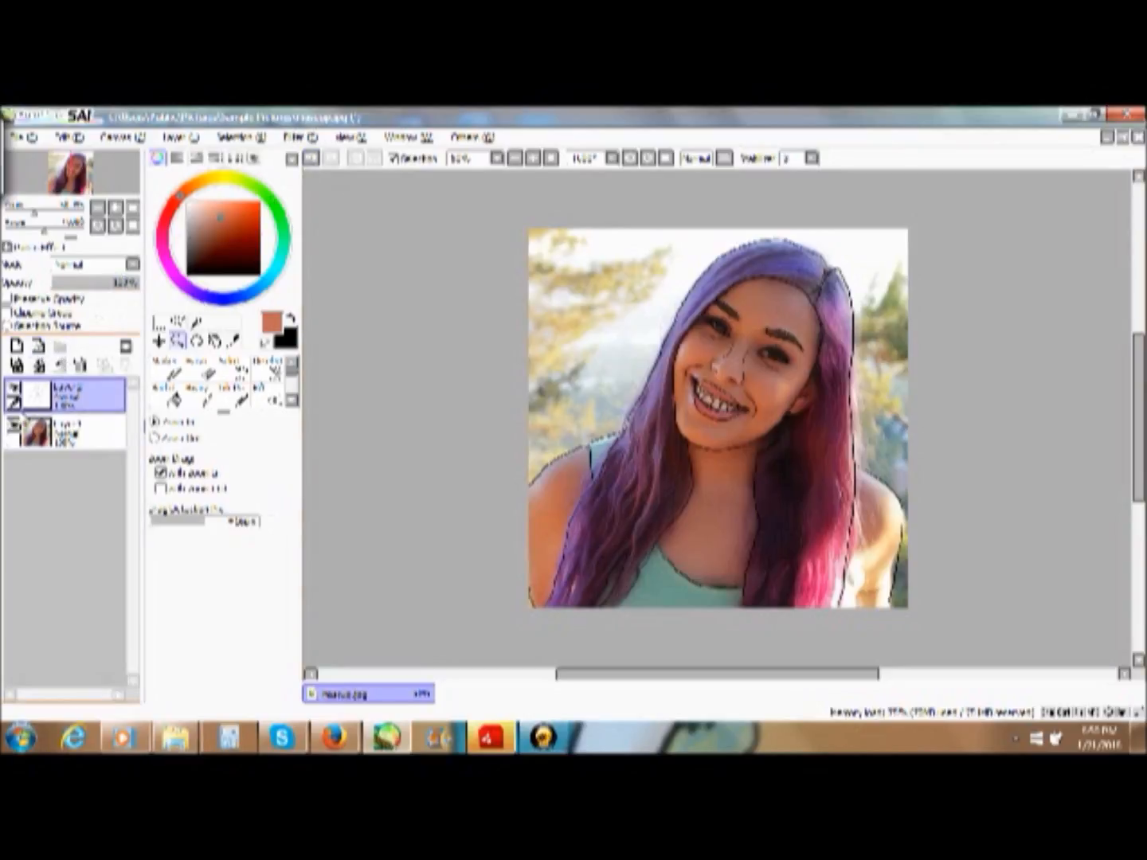
{"action": "left_click", "coordinate": [14, 430]}
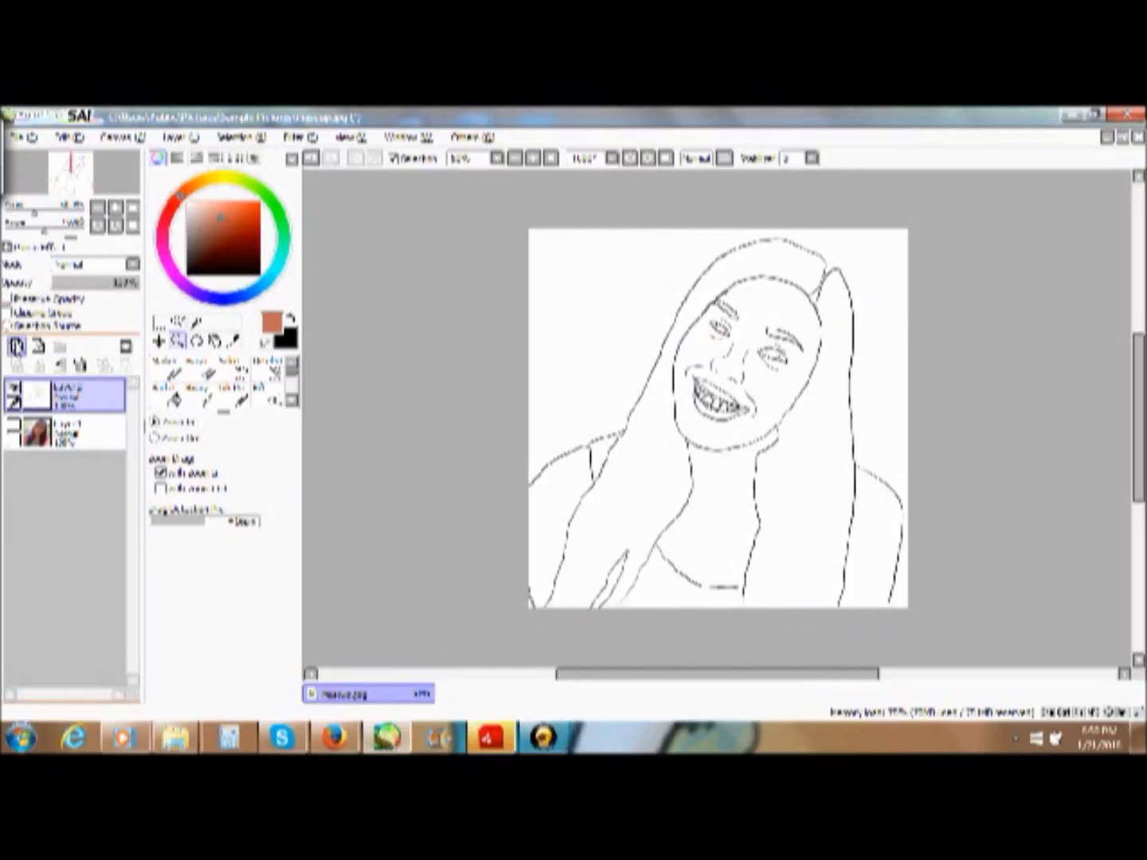
{"action": "left_click", "coordinate": [16, 347]}
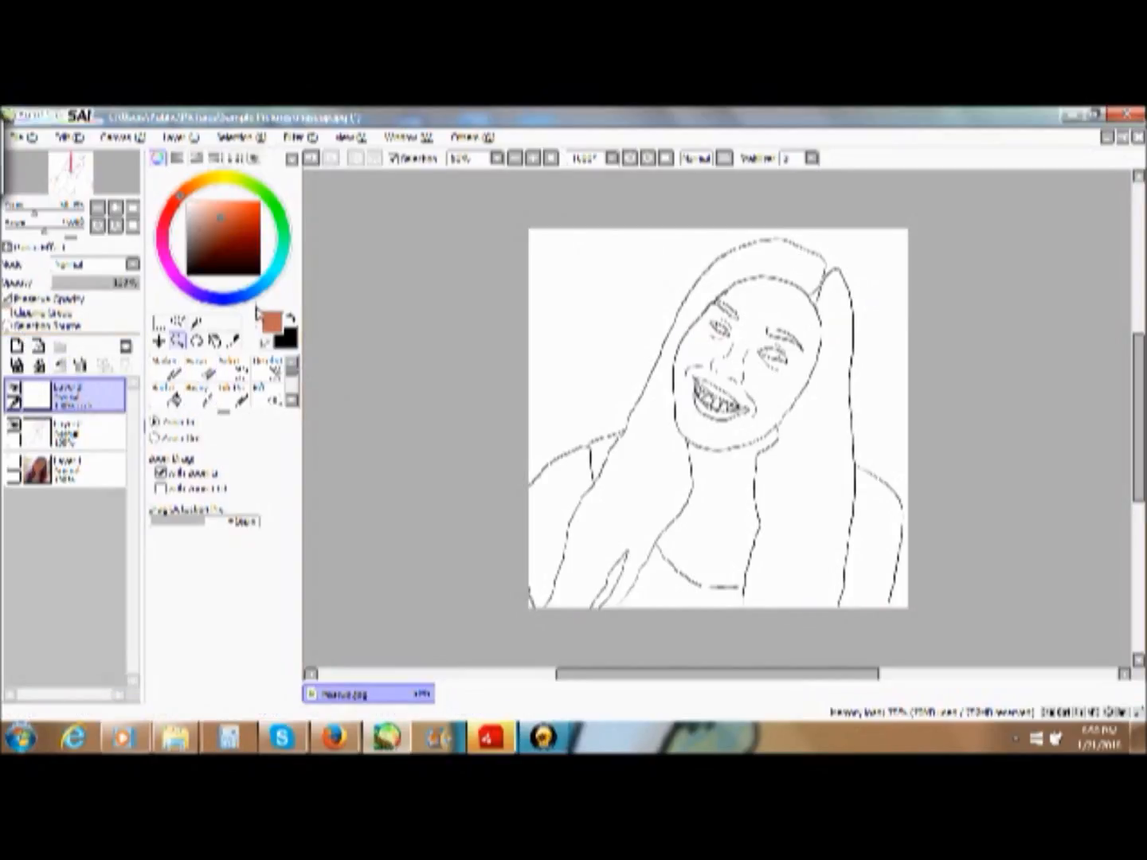
- Recolour the line art with a muted brown bucket fill on the new layer clipped to it, and merge that layer down
{"action": "mouse_move", "coordinate": [264, 233]}
{"action": "left_mouse_down"}
{"action": "mouse_move", "coordinate": [194, 236]}
{"action": "mouse_move", "coordinate": [289, 217]}
{"action": "mouse_move", "coordinate": [219, 219]}
{"action": "left_mouse_up"}
{"action": "left_click", "coordinate": [167, 392]}
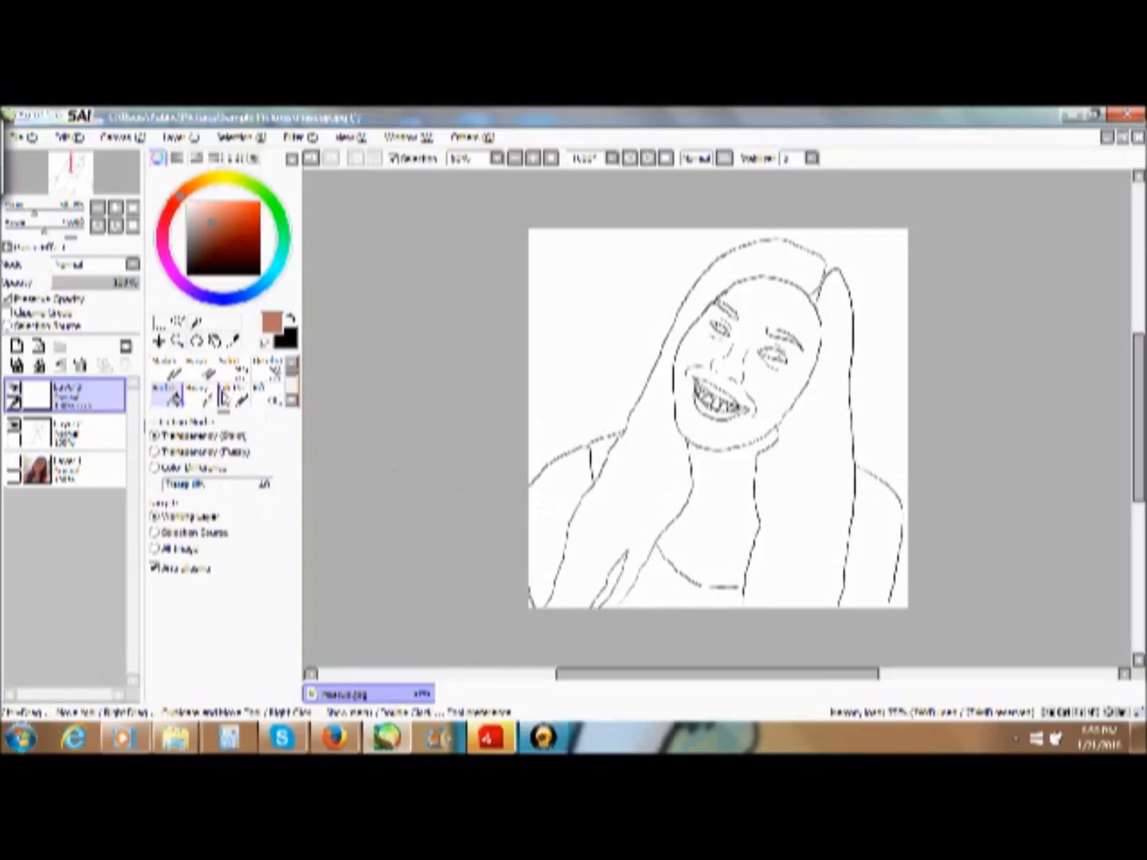
{"action": "left_click", "coordinate": [9, 312]}
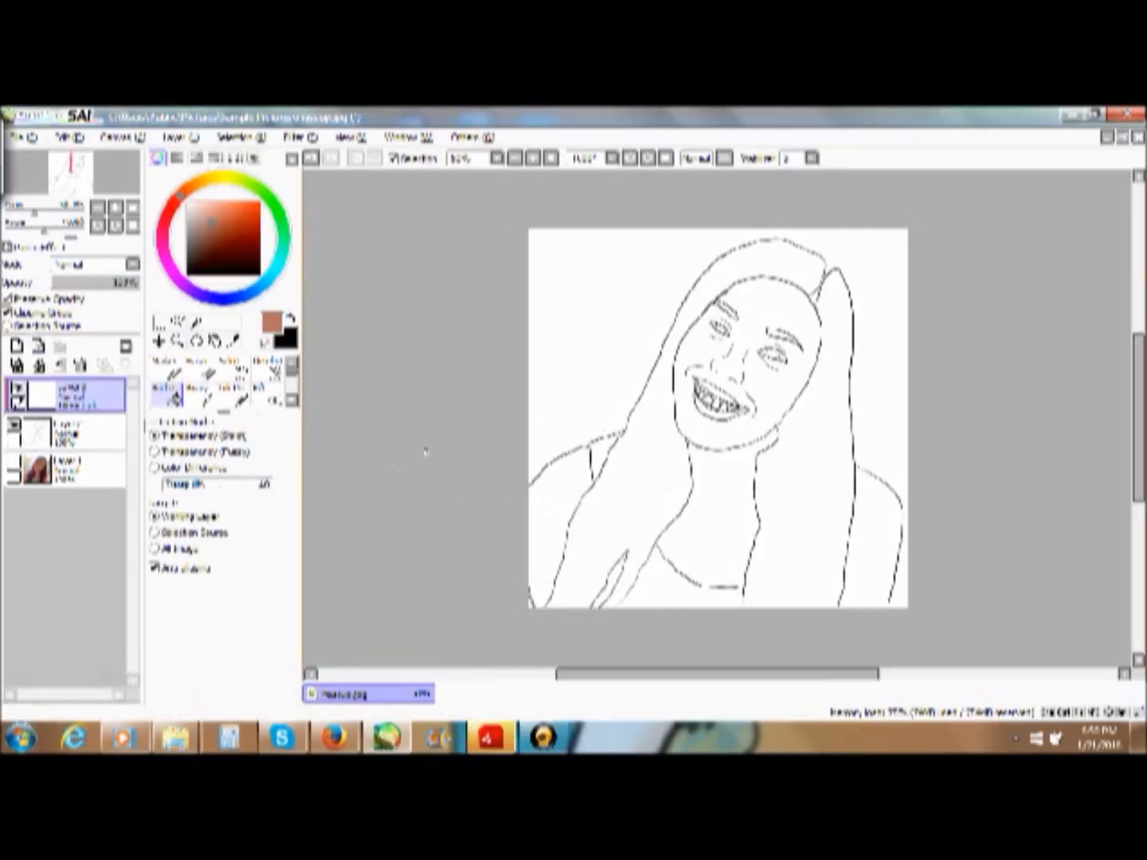
{"action": "left_click", "coordinate": [8, 298]}
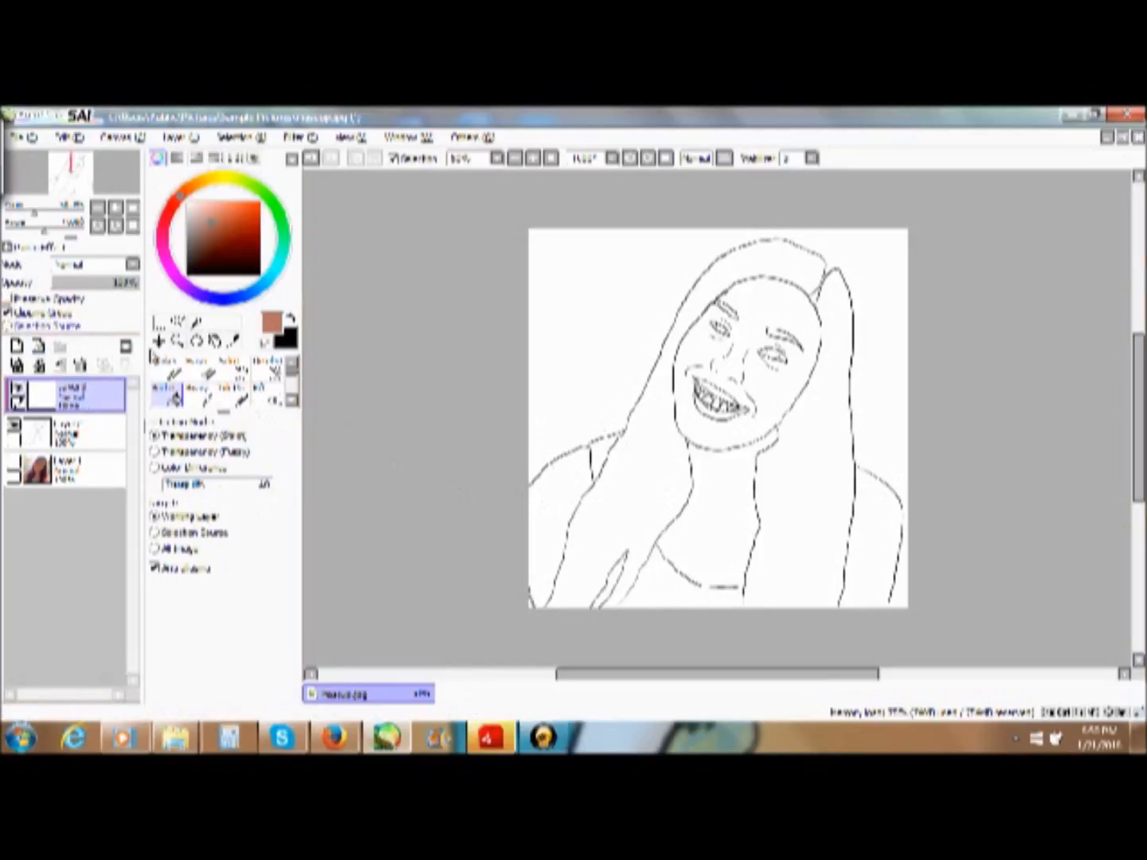
{"action": "left_click", "coordinate": [592, 412]}
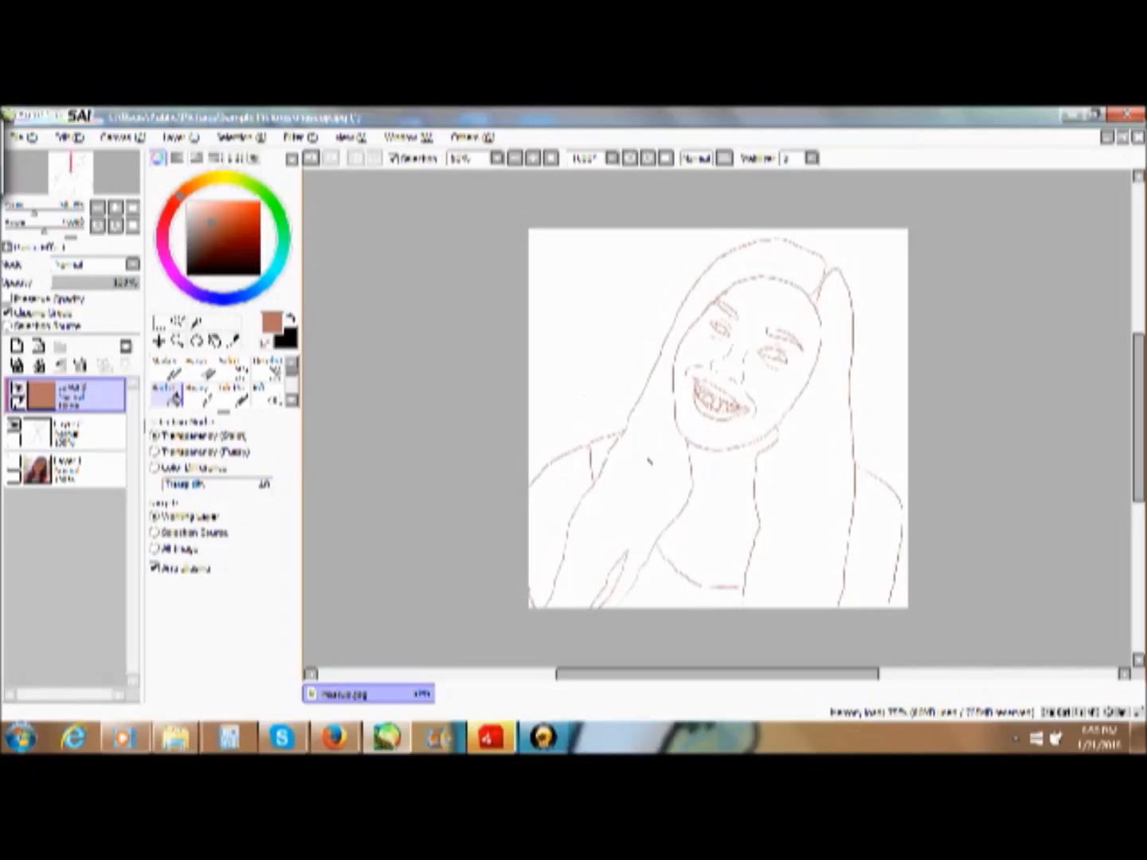
{"action": "left_click", "coordinate": [39, 365]}
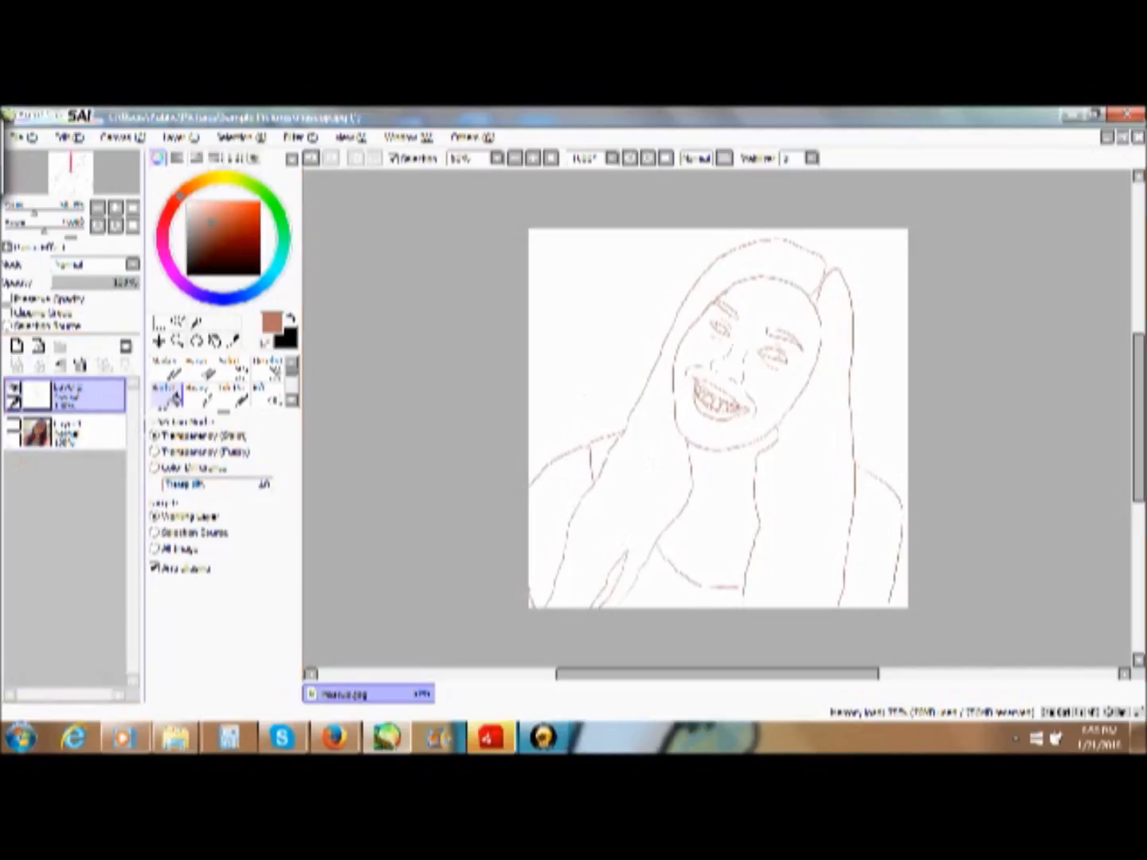
{"action": "left_click", "coordinate": [17, 346]}
{"action": "mouse_move", "coordinate": [60, 394]}
{"action": "left_mouse_down"}
{"action": "mouse_move", "coordinate": [90, 461]}
{"action": "mouse_move", "coordinate": [55, 402]}
{"action": "left_mouse_up"}
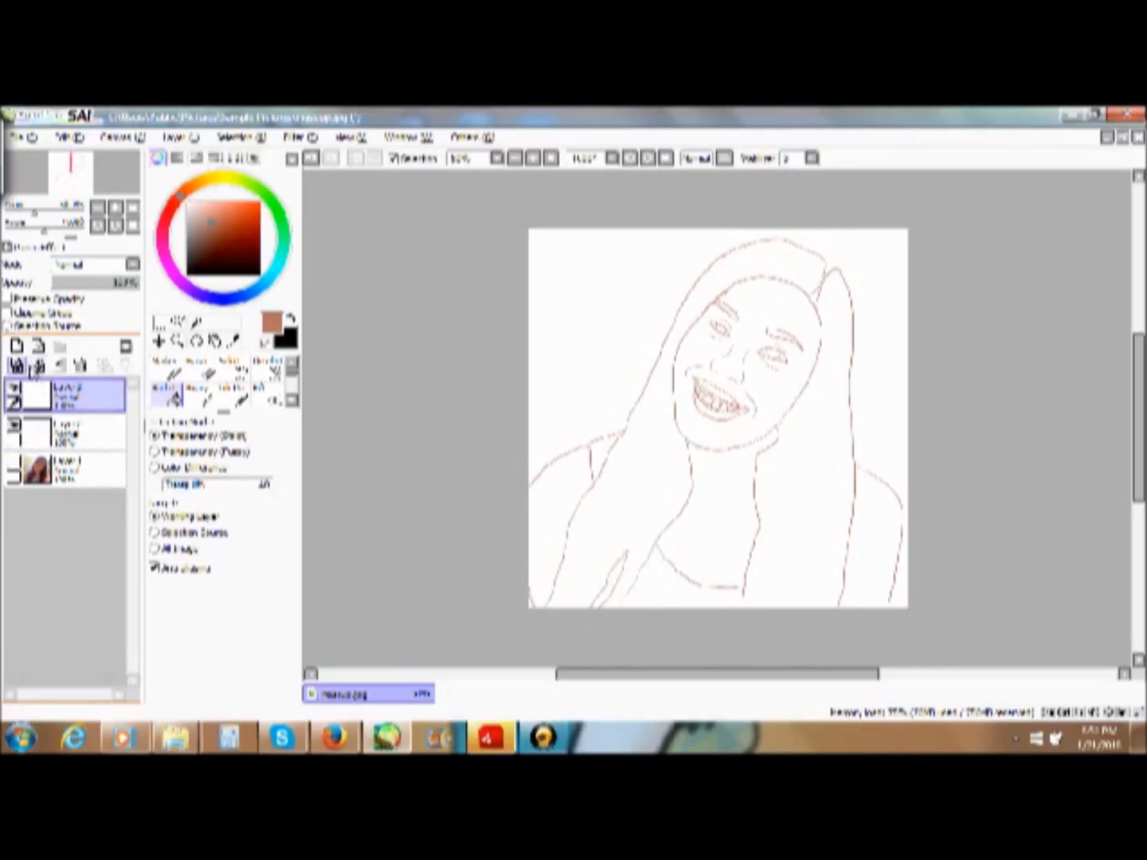
{"action": "left_click", "coordinate": [37, 366]}
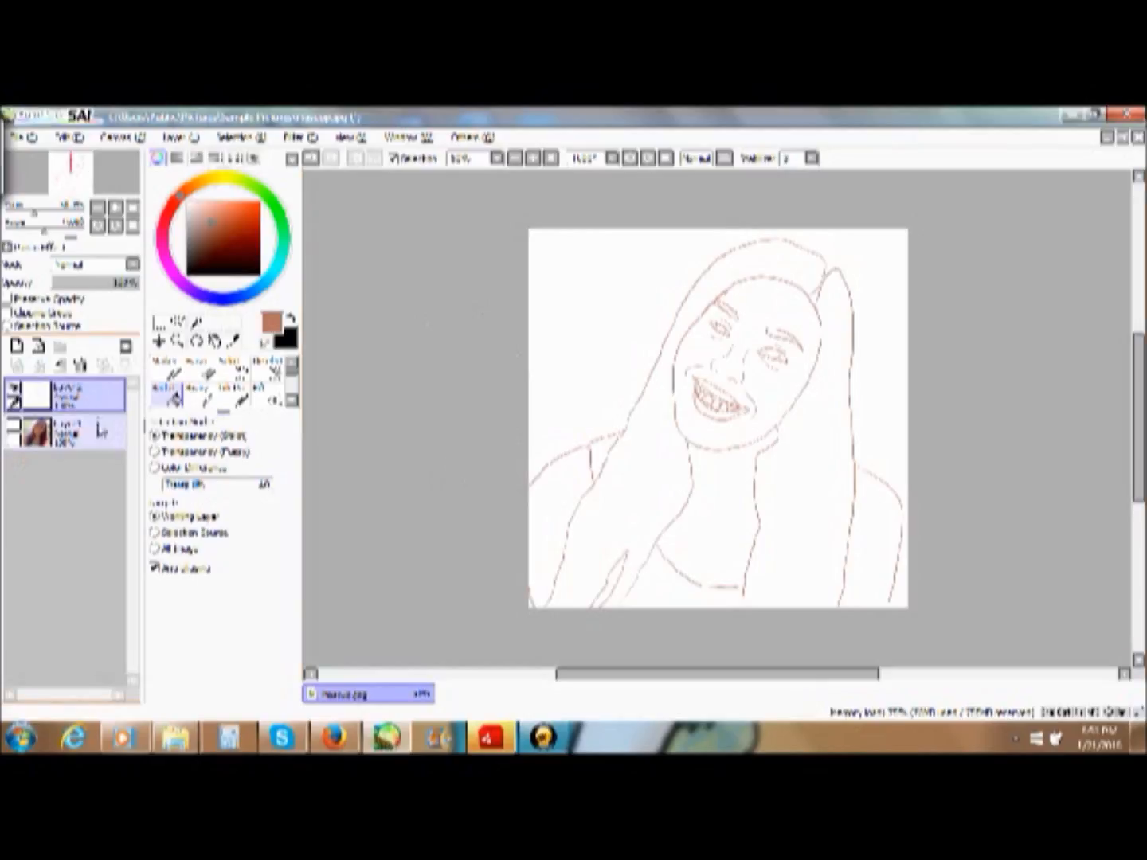
- Show the photo layer again and sample a reddish-brown skin tone from the face with the colour picker
{"action": "left_click", "coordinate": [86, 434]}
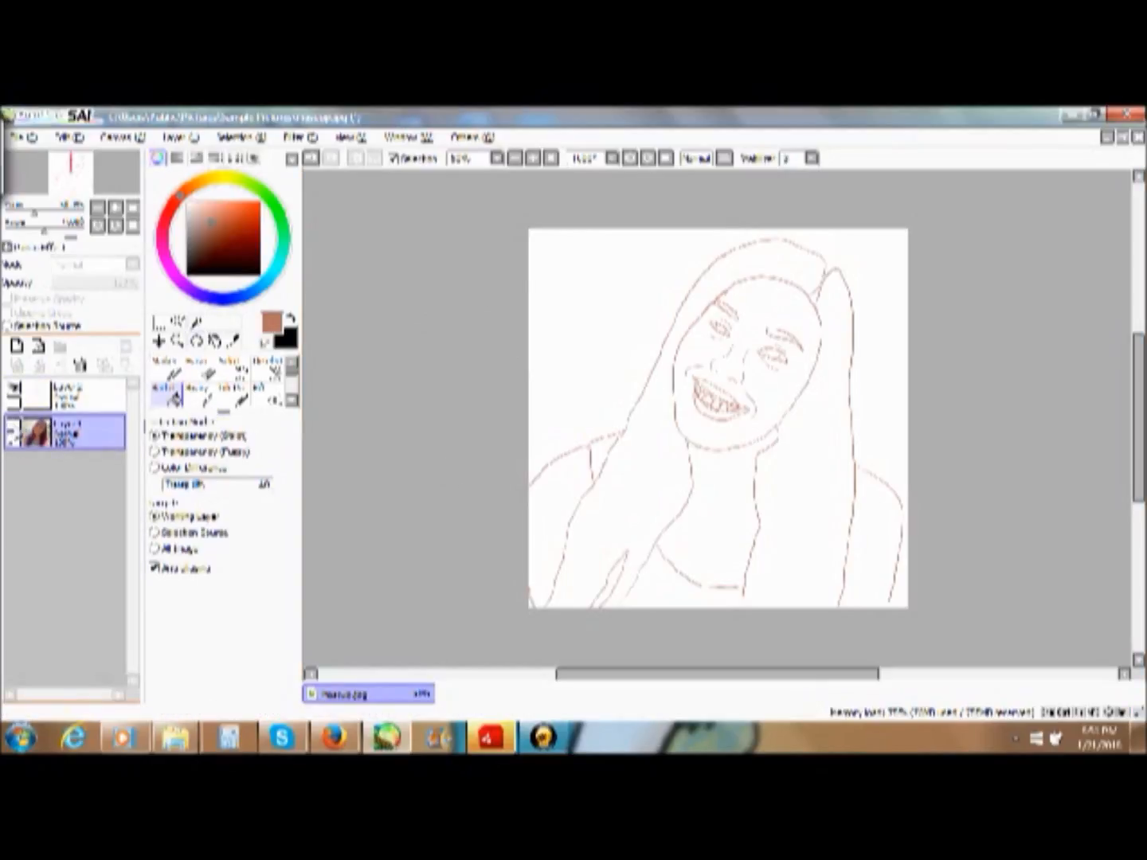
{"action": "left_click", "coordinate": [14, 430]}
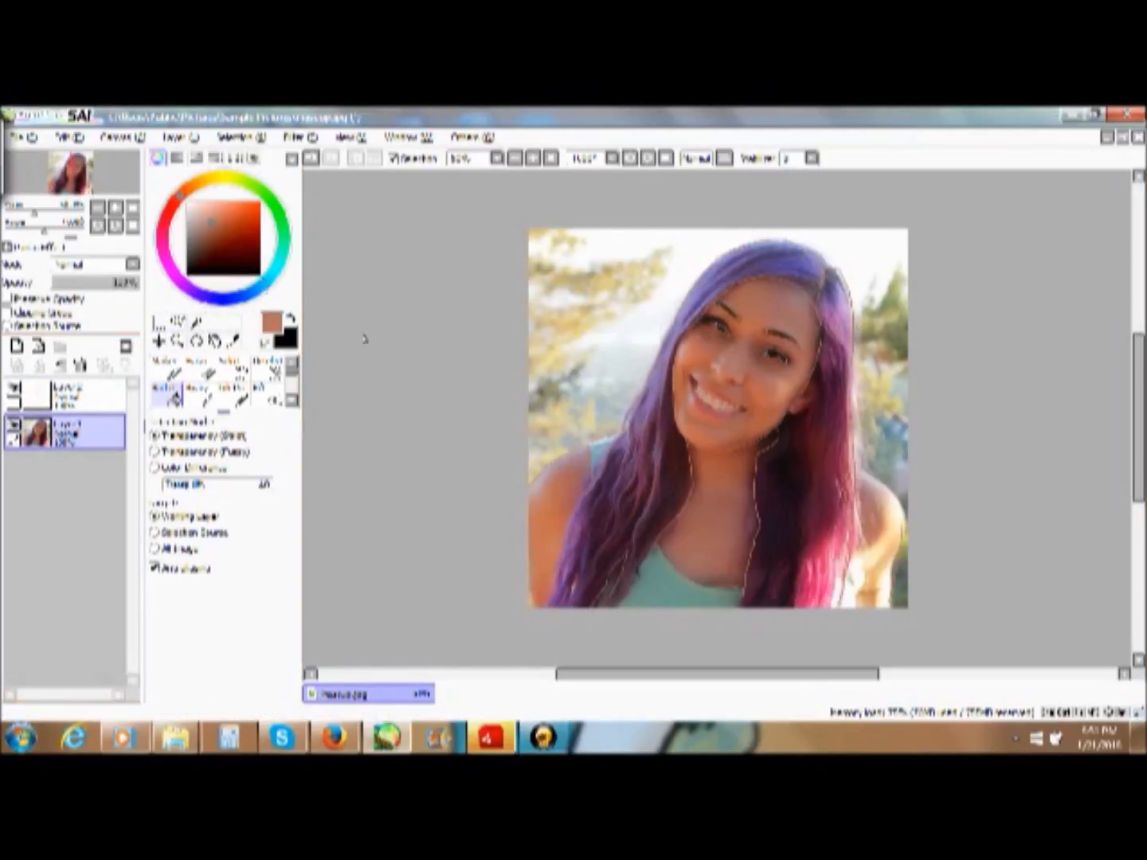
{"action": "left_click", "coordinate": [232, 341]}
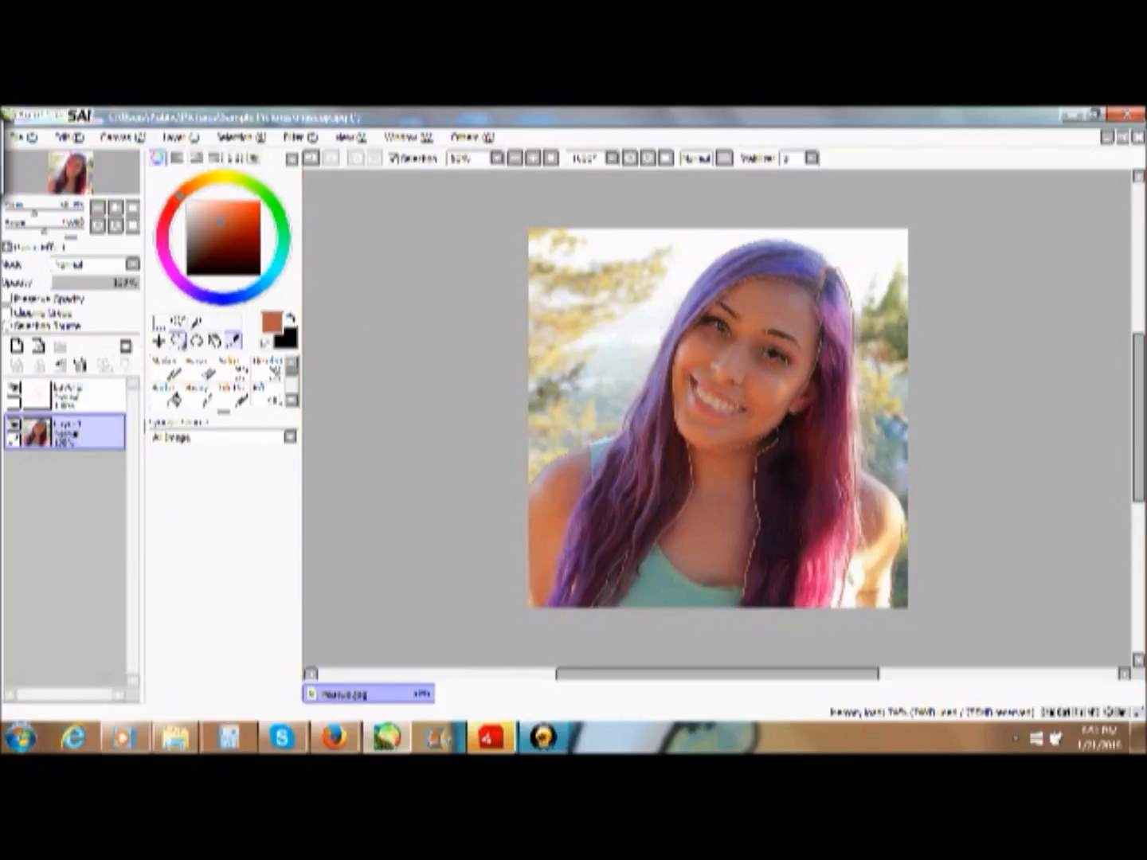
- Hide the photo layer and frame the traced portrait more closely
{"action": "left_click", "coordinate": [177, 341]}
{"action": "left_click_drag", "start_coordinate": [580, 239], "coordinate": [916, 632]}
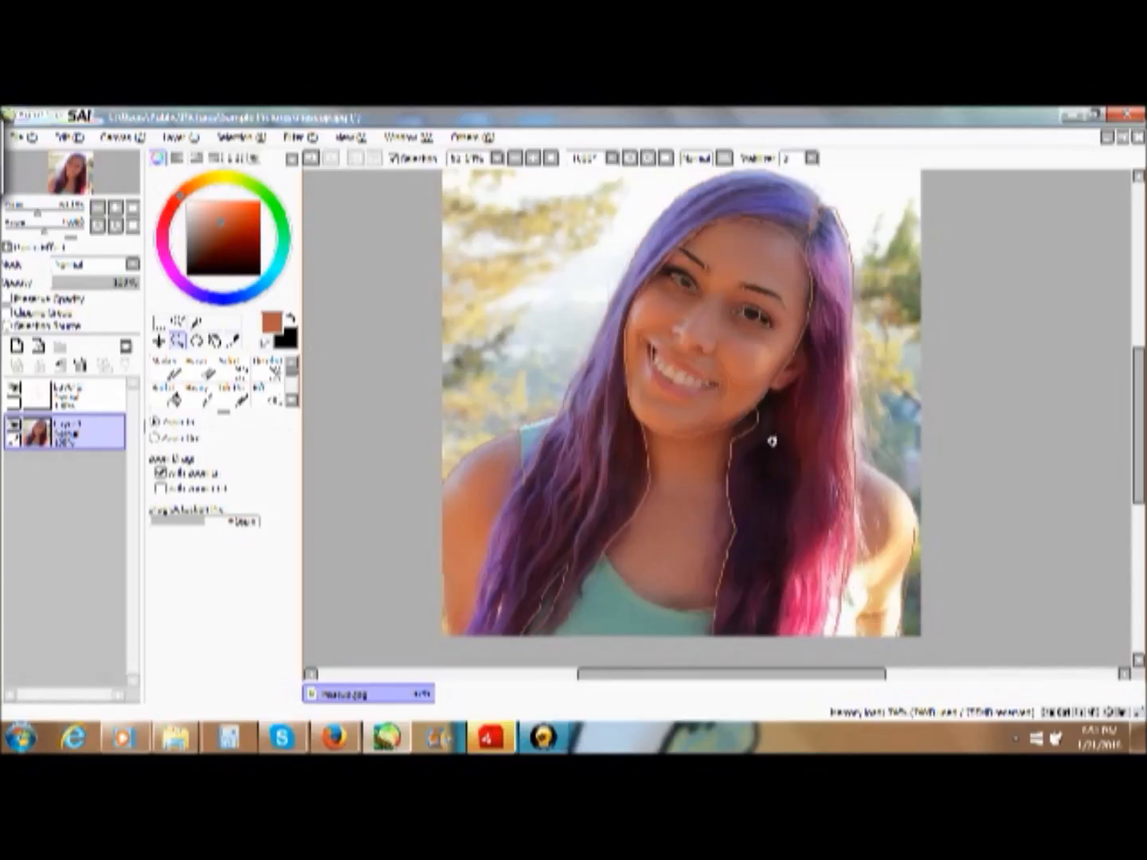
{"action": "left_click", "coordinate": [83, 407], "text": "ctrl"}
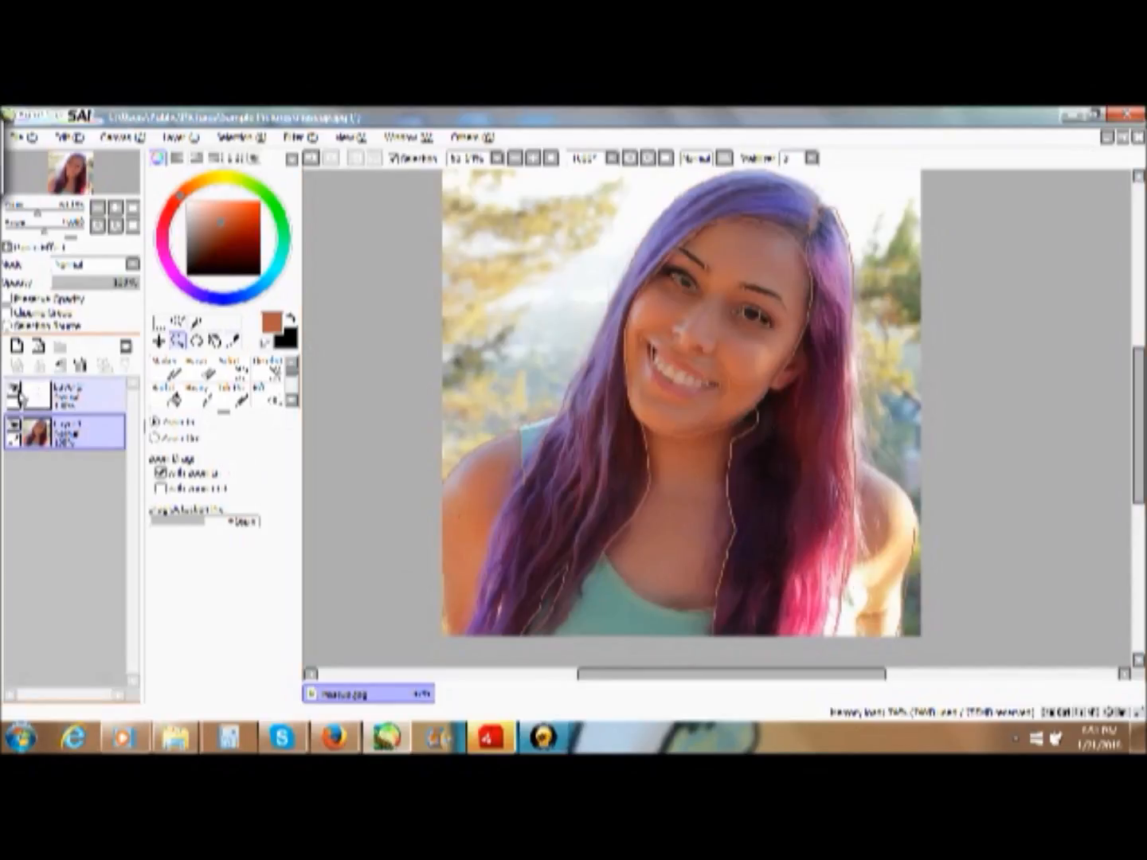
{"action": "left_click", "coordinate": [13, 427]}
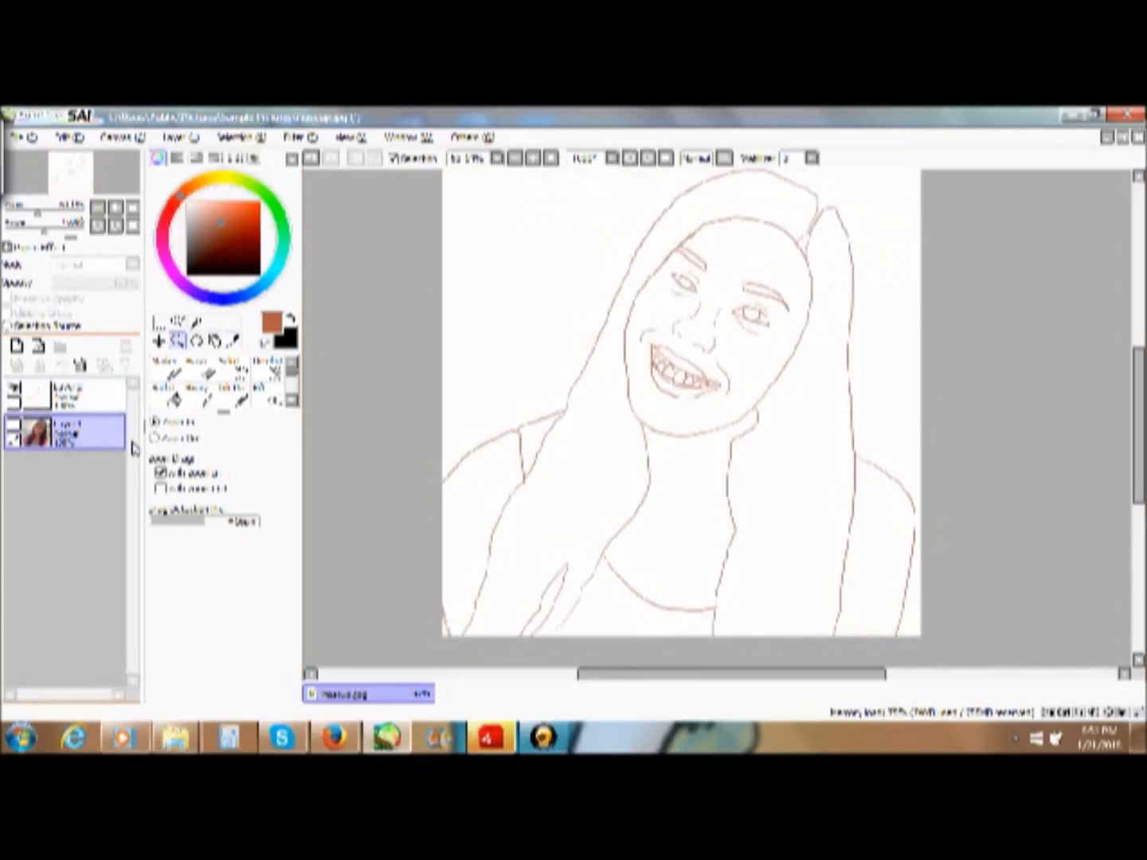
- Try painting the face on the line art layer with a larger Marker brush in the sampled skin tone, and undo the strokes
{"action": "left_click", "coordinate": [169, 368]}
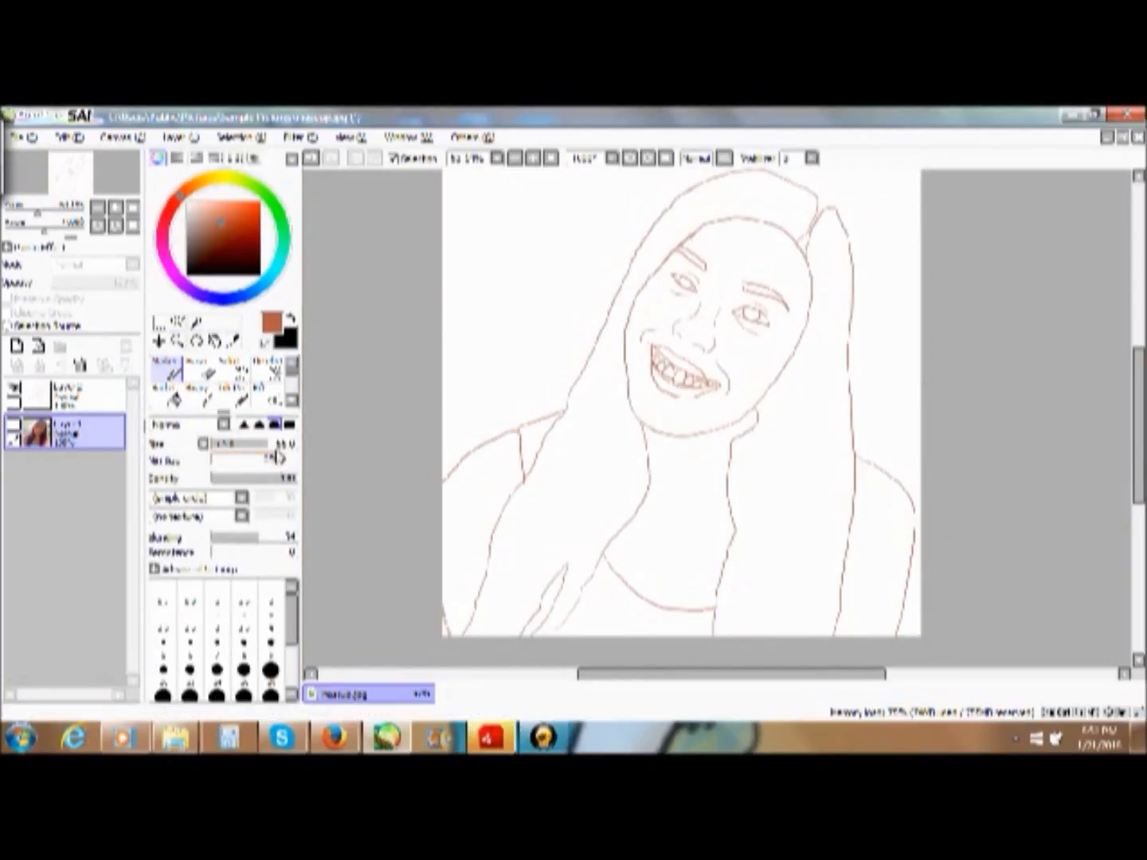
{"action": "left_click_drag", "start_coordinate": [274, 447], "coordinate": [306, 453]}
{"action": "mouse_move", "coordinate": [750, 307]}
{"action": "left_mouse_down"}
{"action": "mouse_move", "coordinate": [744, 297]}
{"action": "mouse_move", "coordinate": [720, 343]}
{"action": "left_mouse_up"}
{"action": "left_click", "coordinate": [88, 395]}
{"action": "mouse_move", "coordinate": [701, 270]}
{"action": "left_mouse_down"}
{"action": "mouse_move", "coordinate": [717, 289]}
{"action": "mouse_move", "coordinate": [706, 347]}
{"action": "mouse_move", "coordinate": [751, 360]}
{"action": "mouse_move", "coordinate": [745, 334]}
{"action": "mouse_move", "coordinate": [703, 373]}
{"action": "left_mouse_up"}
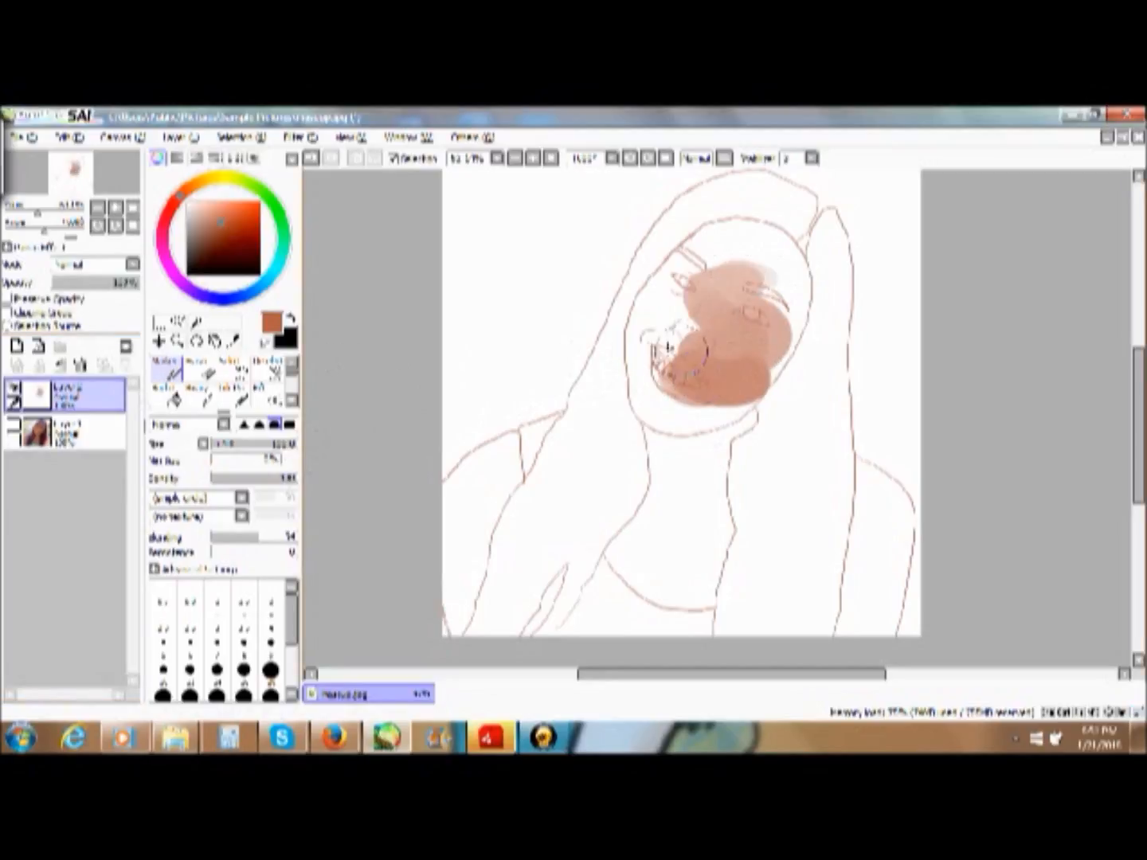
{"action": "left_click", "coordinate": [311, 158]}
{"action": "left_click", "coordinate": [311, 158]}
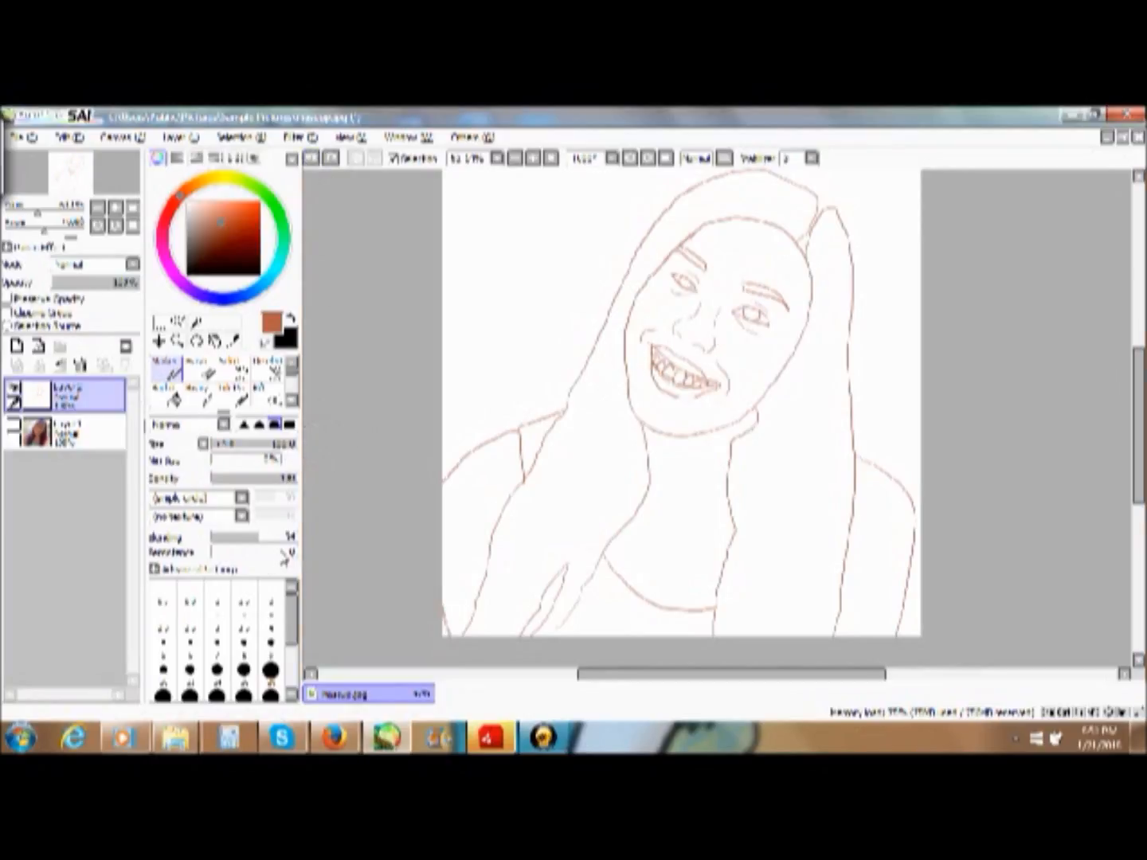
- Raise the Marker's persistence to its maximum, test it with a stroke over the face, and undo the stroke
{"action": "left_click_drag", "start_coordinate": [290, 552], "coordinate": [320, 548]}
{"action": "mouse_move", "coordinate": [741, 259]}
{"action": "left_mouse_down"}
{"action": "mouse_move", "coordinate": [709, 324]}
{"action": "mouse_move", "coordinate": [710, 388]}
{"action": "mouse_move", "coordinate": [744, 314]}
{"action": "mouse_move", "coordinate": [706, 360]}
{"action": "mouse_move", "coordinate": [683, 307]}
{"action": "mouse_move", "coordinate": [691, 346]}
{"action": "mouse_move", "coordinate": [685, 315]}
{"action": "mouse_move", "coordinate": [755, 353]}
{"action": "mouse_move", "coordinate": [668, 347]}
{"action": "mouse_move", "coordinate": [703, 304]}
{"action": "mouse_move", "coordinate": [700, 384]}
{"action": "mouse_move", "coordinate": [686, 331]}
{"action": "left_mouse_up"}
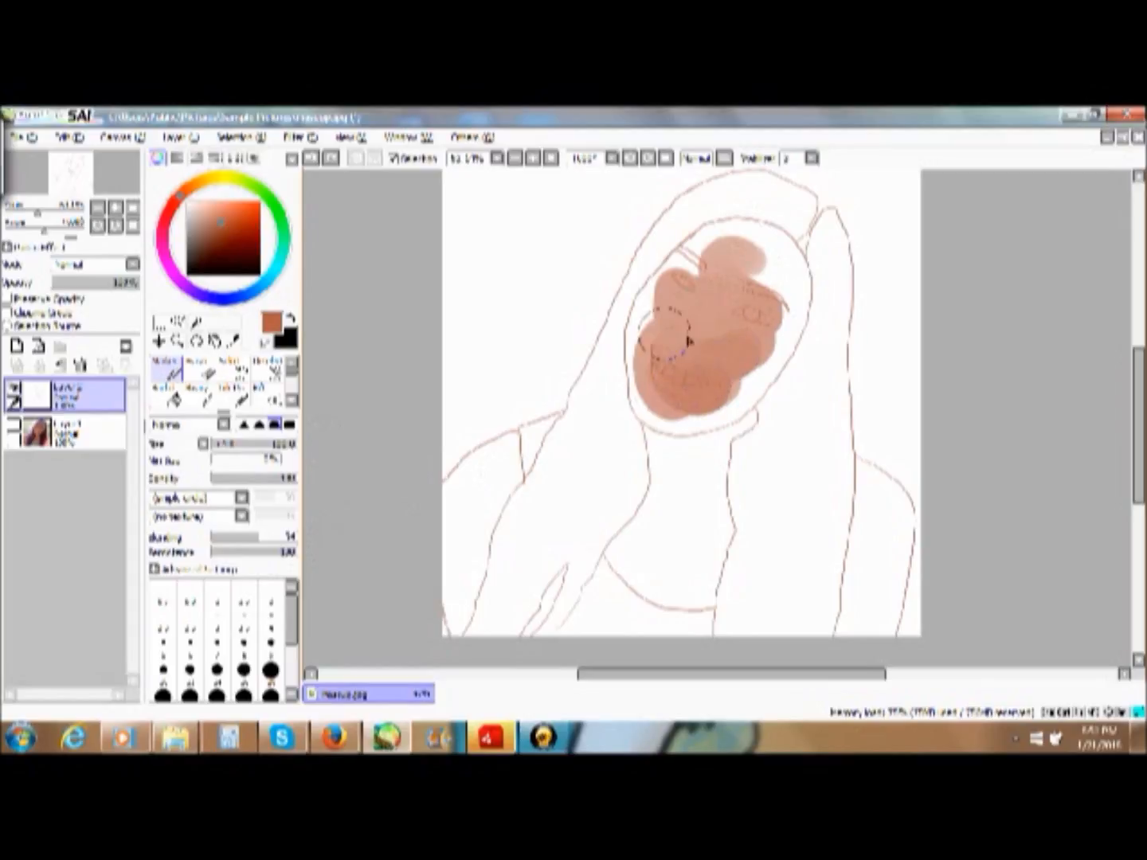
{"action": "left_click", "coordinate": [311, 158]}
- Raise the Marker's blending to its maximum, test it with strokes across the face and hair, and undo the strokes
{"action": "left_click_drag", "start_coordinate": [257, 543], "coordinate": [301, 542]}
{"action": "mouse_move", "coordinate": [753, 257]}
{"action": "left_mouse_down"}
{"action": "mouse_move", "coordinate": [713, 383]}
{"action": "mouse_move", "coordinate": [685, 384]}
{"action": "mouse_move", "coordinate": [755, 328]}
{"action": "mouse_move", "coordinate": [705, 327]}
{"action": "mouse_move", "coordinate": [761, 312]}
{"action": "mouse_move", "coordinate": [669, 340]}
{"action": "mouse_move", "coordinate": [750, 305]}
{"action": "mouse_move", "coordinate": [678, 379]}
{"action": "mouse_move", "coordinate": [768, 299]}
{"action": "mouse_move", "coordinate": [717, 348]}
{"action": "mouse_move", "coordinate": [661, 209]}
{"action": "mouse_move", "coordinate": [542, 391]}
{"action": "mouse_move", "coordinate": [504, 320]}
{"action": "mouse_move", "coordinate": [504, 356]}
{"action": "left_mouse_up"}
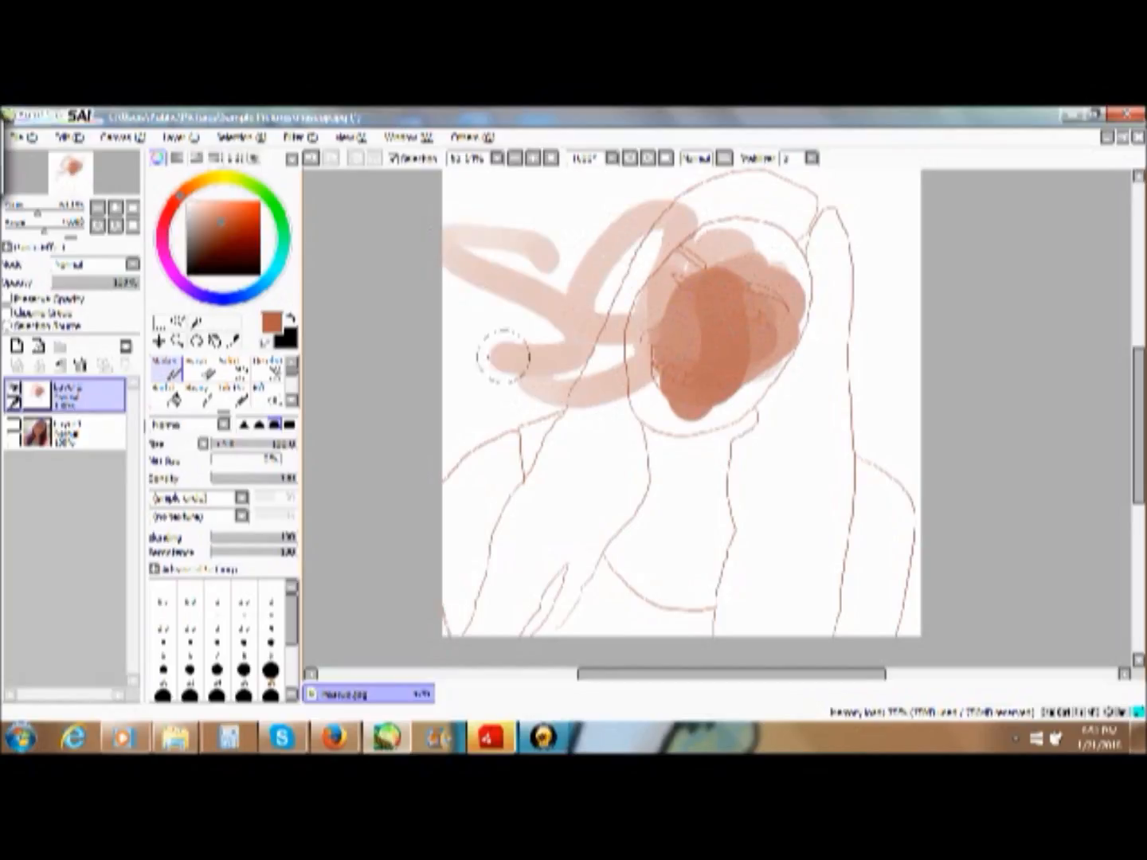
{"action": "left_click", "coordinate": [313, 159]}
{"action": "left_click", "coordinate": [311, 159]}
{"action": "left_click", "coordinate": [320, 170]}
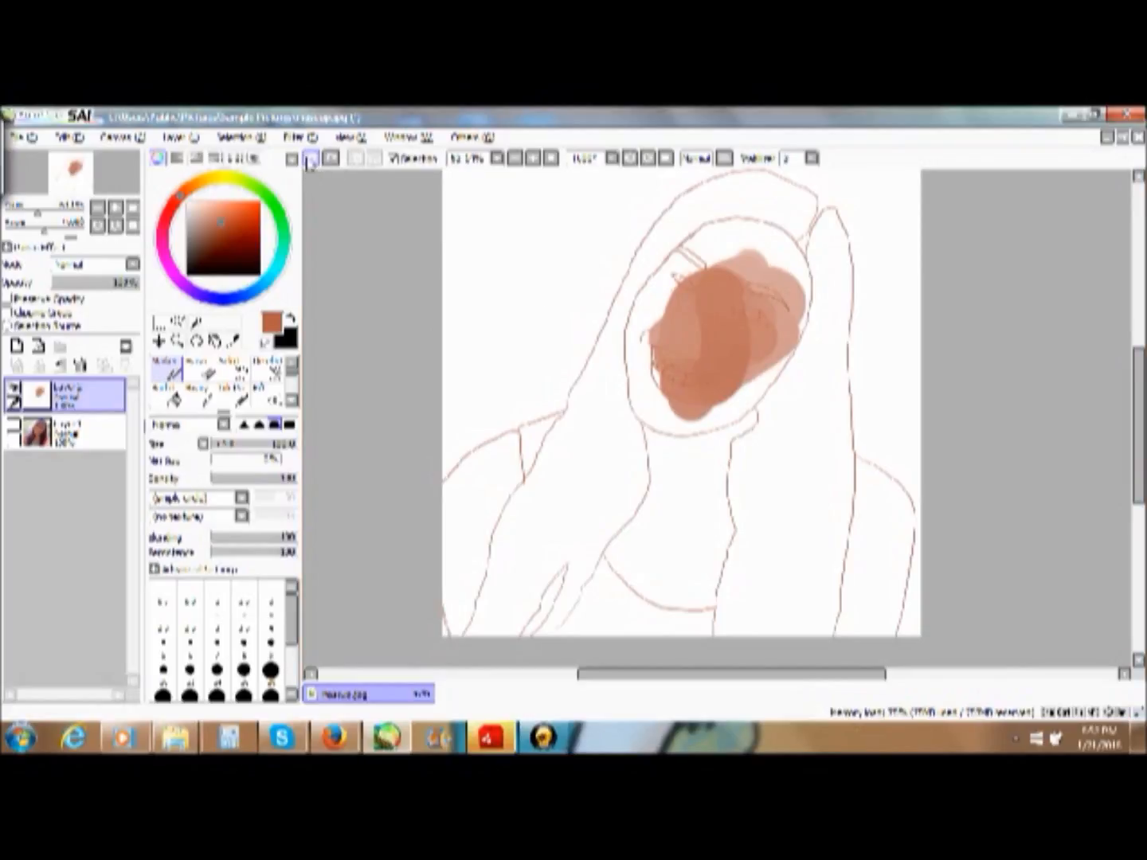
{"action": "left_click", "coordinate": [311, 158]}
{"action": "left_click", "coordinate": [313, 158]}
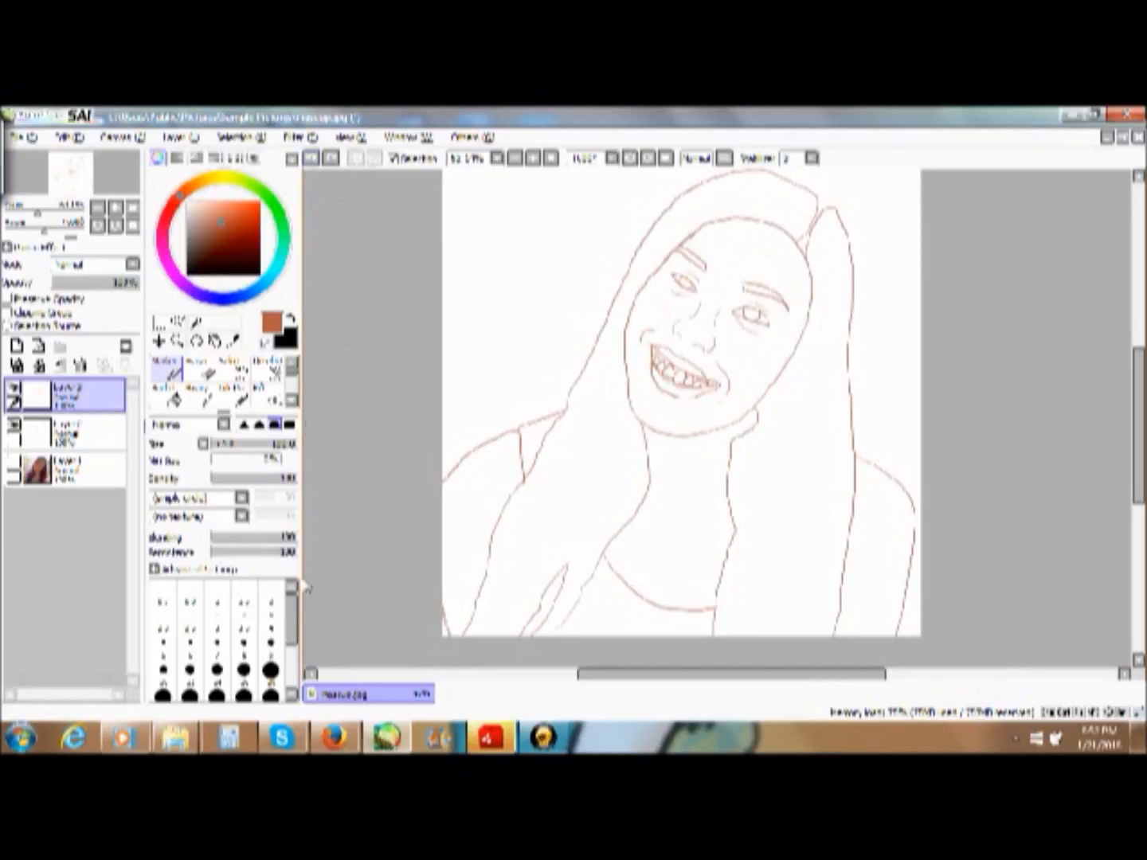
{"action": "left_click", "coordinate": [331, 160]}
- Choose a much larger preset size for the Marker, test it over the whole face, and remove the test paint
{"action": "left_click_drag", "start_coordinate": [297, 623], "coordinate": [302, 649]}
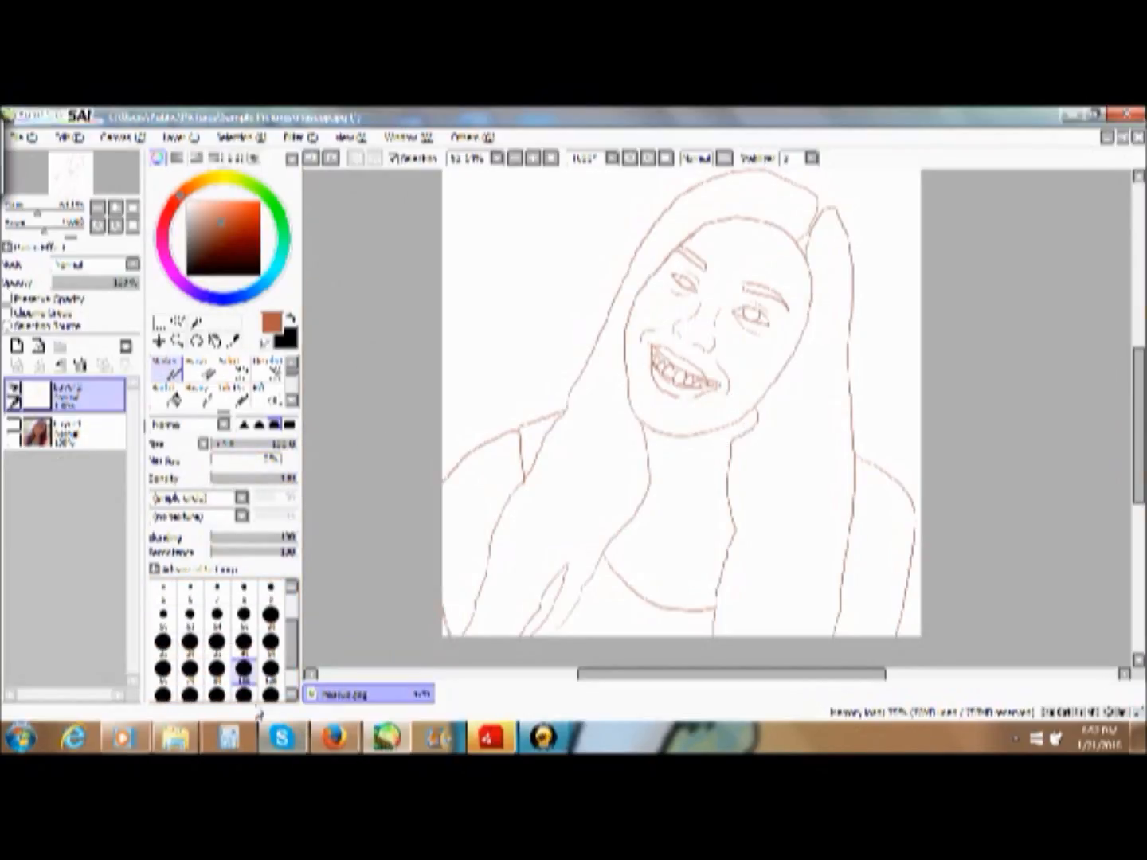
{"action": "left_click", "coordinate": [271, 695]}
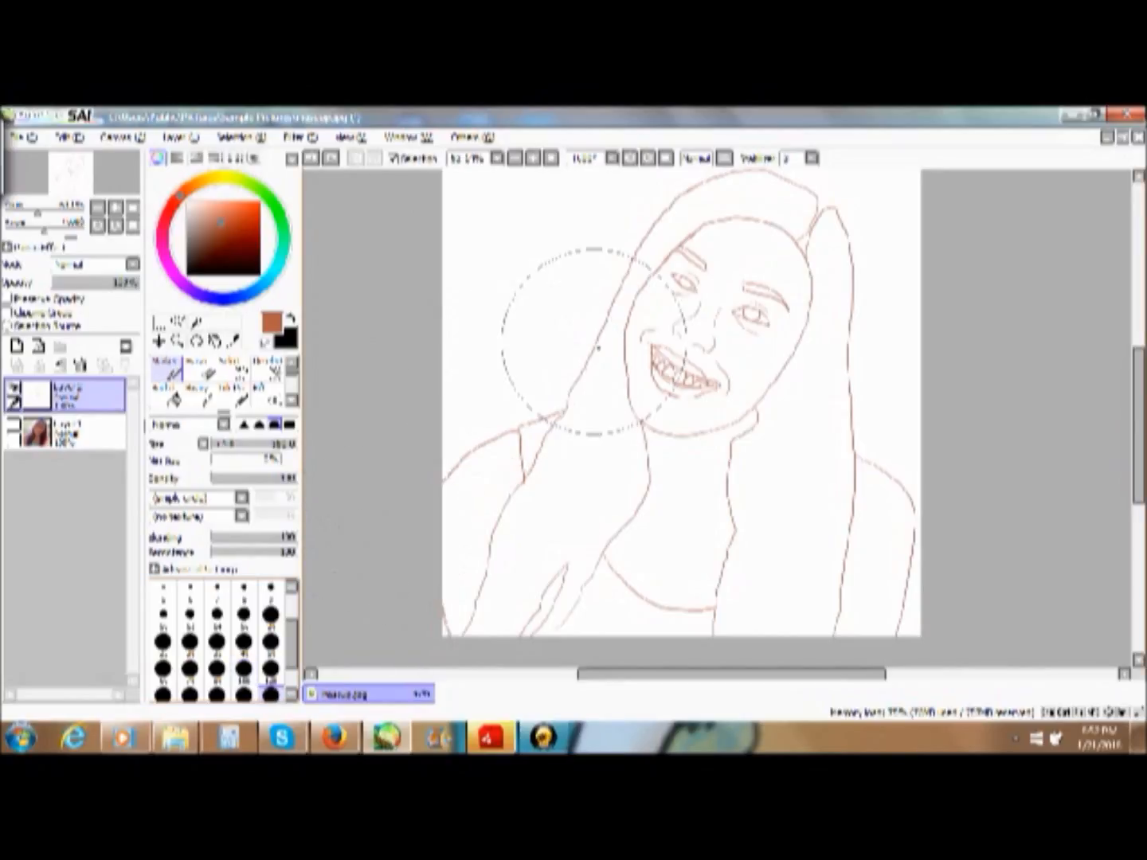
{"action": "mouse_move", "coordinate": [721, 254]}
{"action": "left_mouse_down"}
{"action": "mouse_move", "coordinate": [717, 366]}
{"action": "mouse_move", "coordinate": [720, 279]}
{"action": "mouse_move", "coordinate": [748, 318]}
{"action": "mouse_move", "coordinate": [700, 344]}
{"action": "mouse_move", "coordinate": [751, 297]}
{"action": "left_mouse_up"}
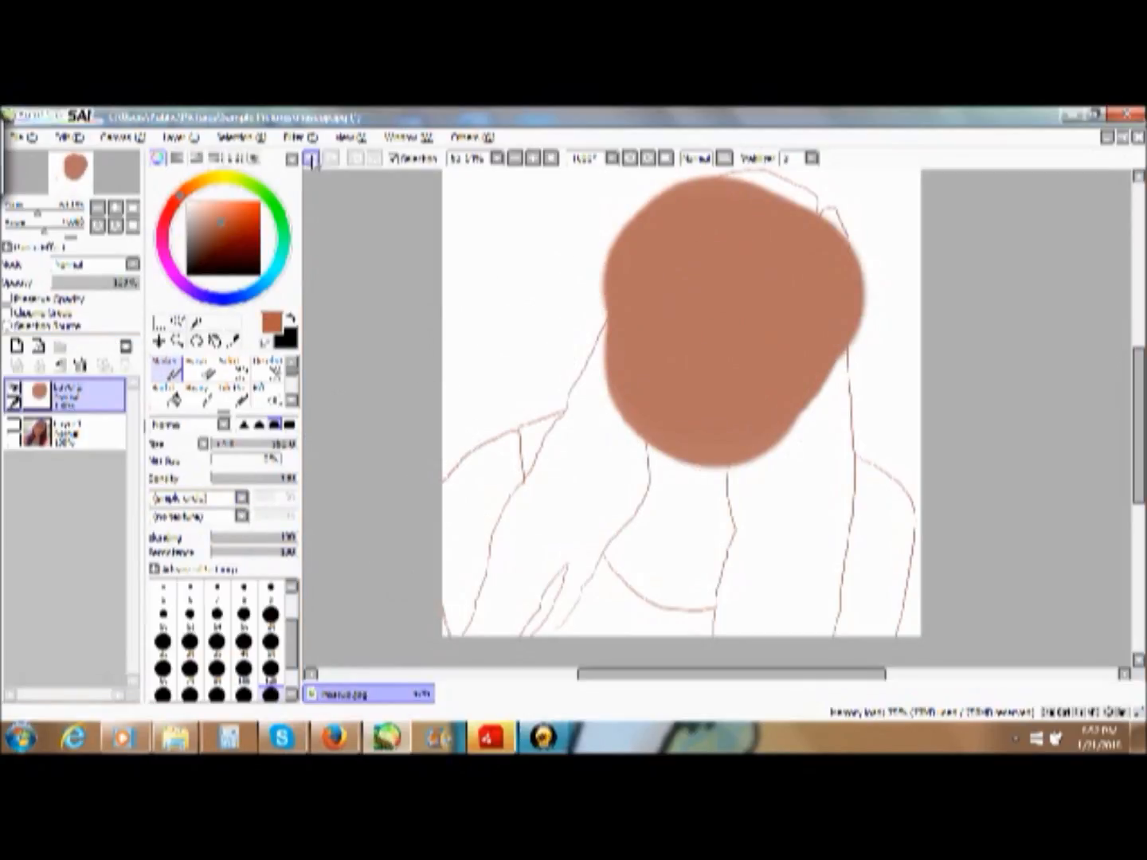
{"action": "key", "text": "Delete"}
- Add a new layer beneath the line art and paint the sampled skin tone over the whole face with the Marker
{"action": "left_click", "coordinate": [17, 347]}
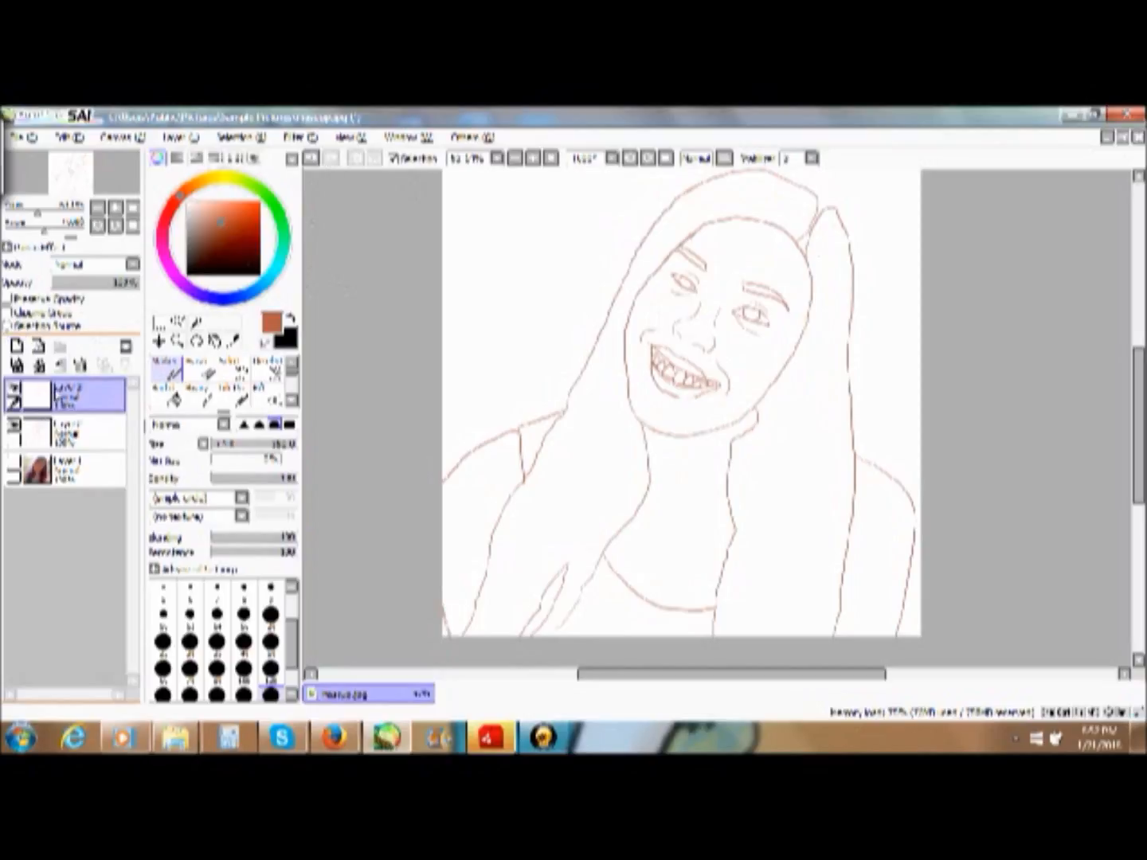
{"action": "left_click", "coordinate": [88, 431]}
{"action": "mouse_move", "coordinate": [725, 282]}
{"action": "left_mouse_down"}
{"action": "mouse_move", "coordinate": [751, 315]}
{"action": "mouse_move", "coordinate": [667, 409]}
{"action": "mouse_move", "coordinate": [707, 264]}
{"action": "mouse_move", "coordinate": [758, 347]}
{"action": "mouse_move", "coordinate": [768, 317]}
{"action": "mouse_move", "coordinate": [622, 405]}
{"action": "left_mouse_up"}
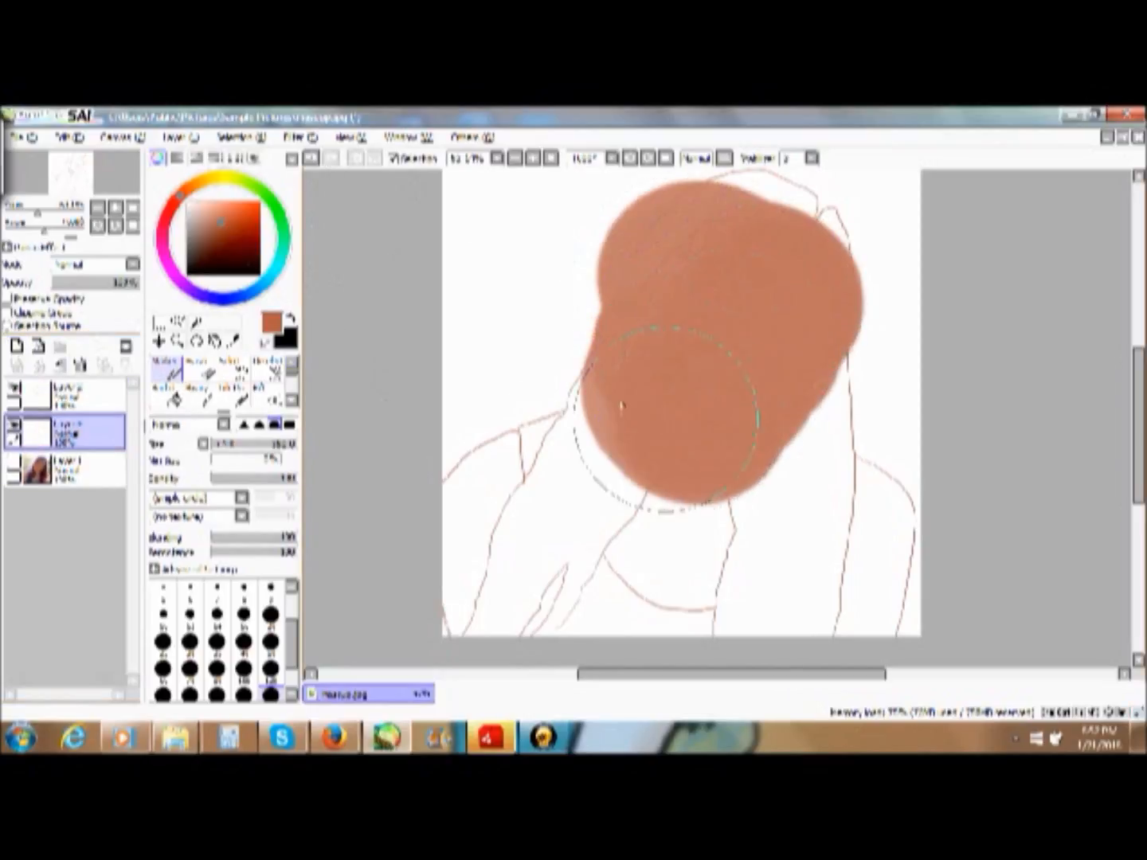
- Lower the opacity of the skin paint layer so the line art shows through it
{"action": "left_click", "coordinate": [199, 370]}
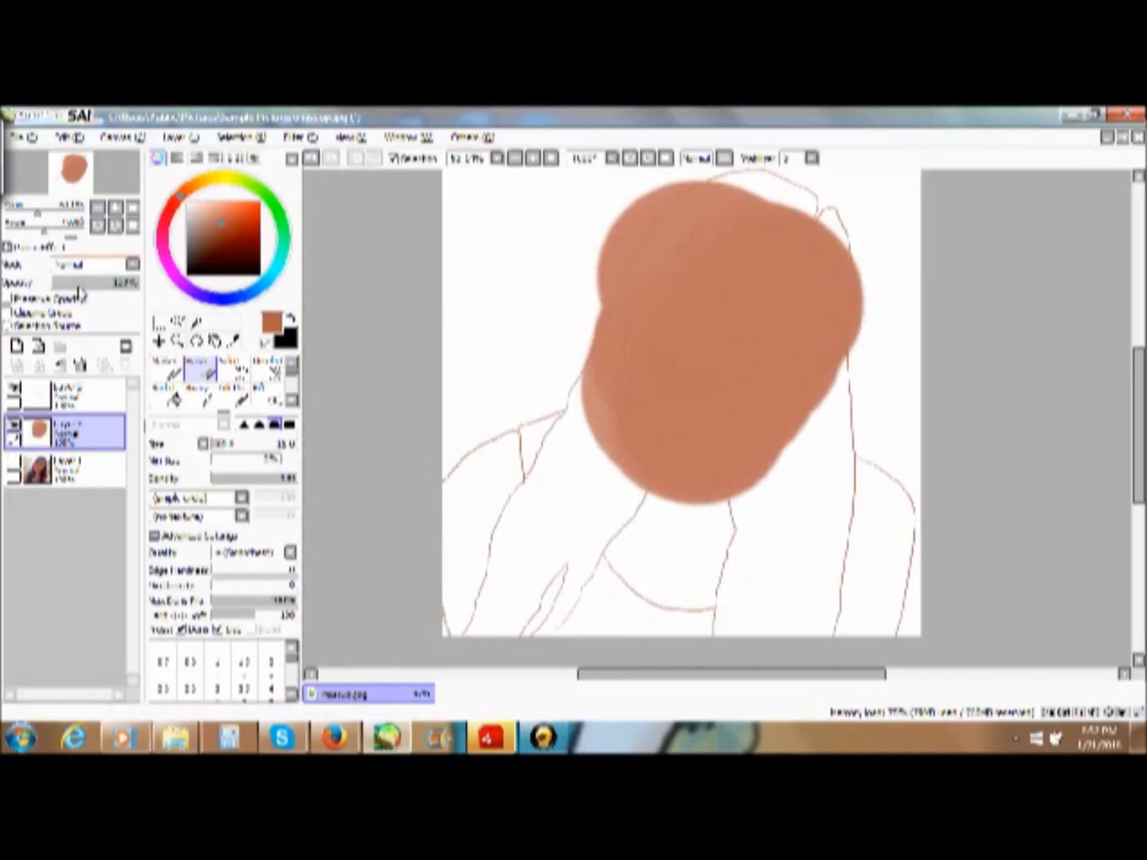
{"action": "left_click", "coordinate": [94, 283]}
{"action": "left_click", "coordinate": [119, 284]}
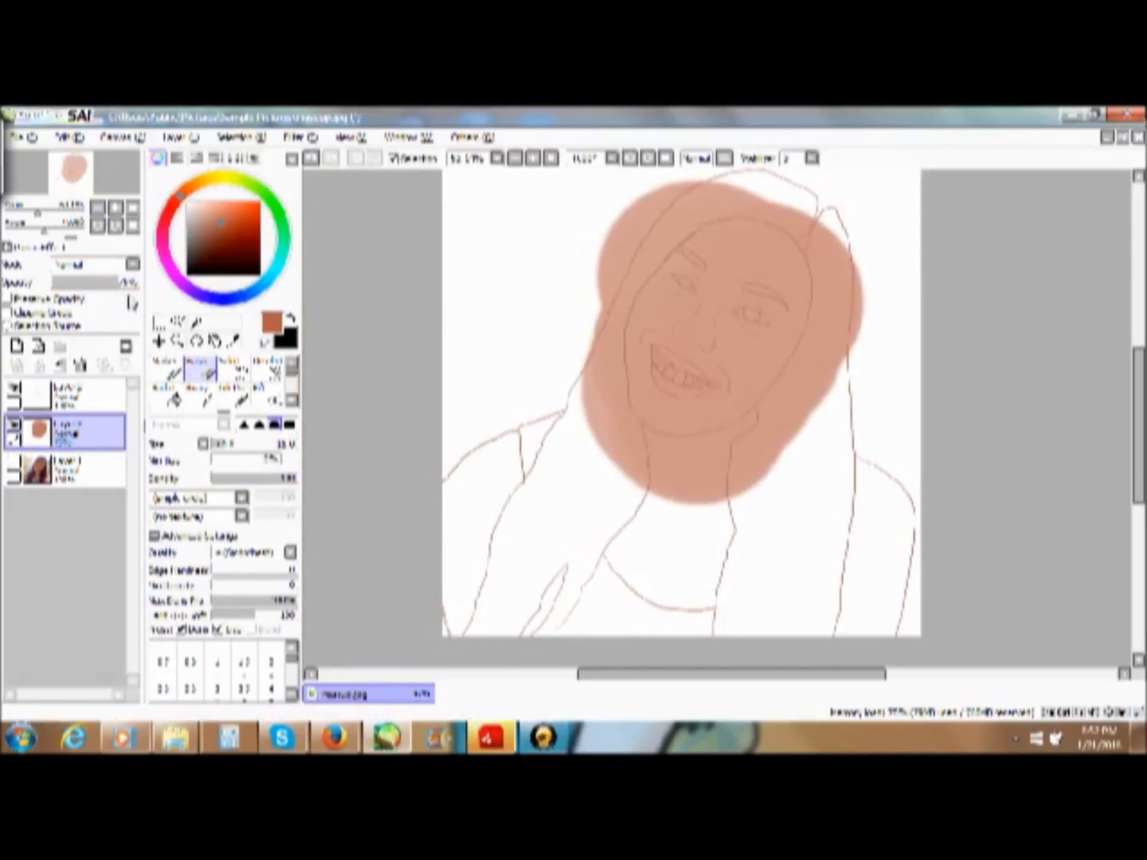
- Show the photo layer again beneath the skin paint, with the face framed closely
{"action": "left_click", "coordinate": [177, 341]}
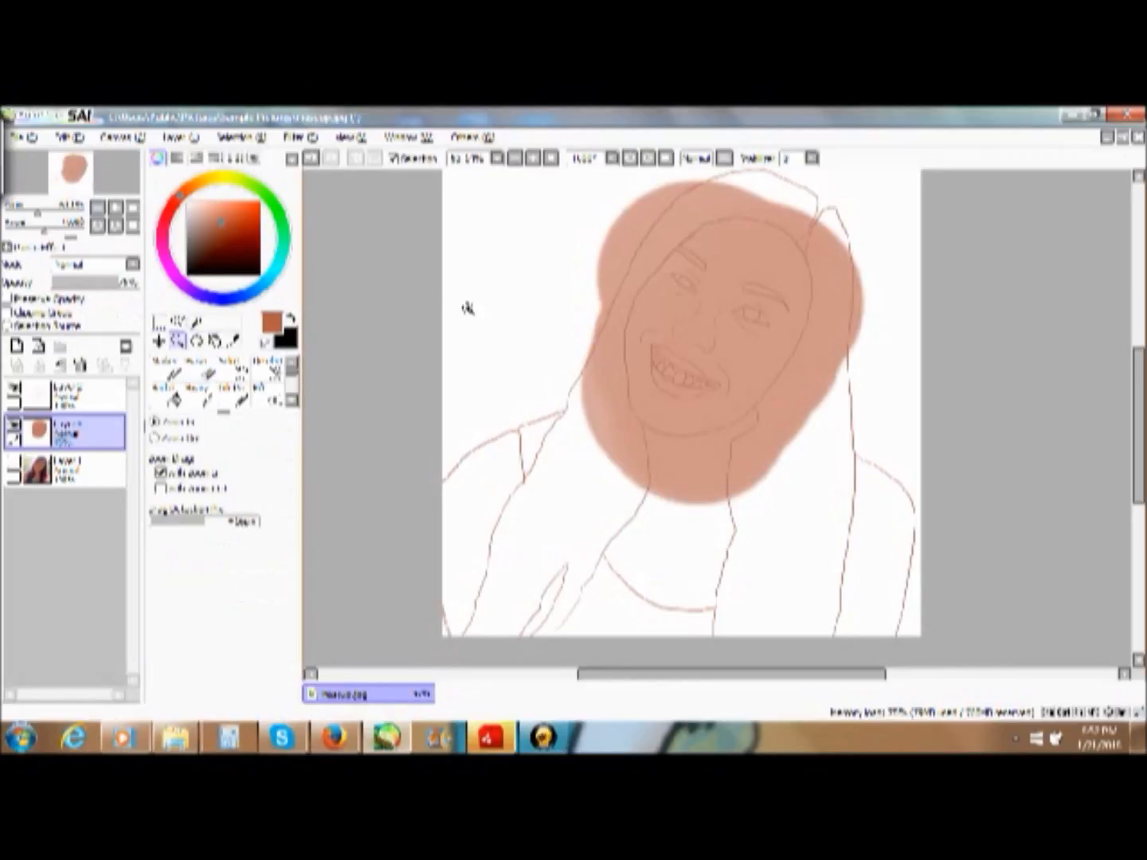
{"action": "left_click_drag", "start_coordinate": [599, 205], "coordinate": [837, 483]}
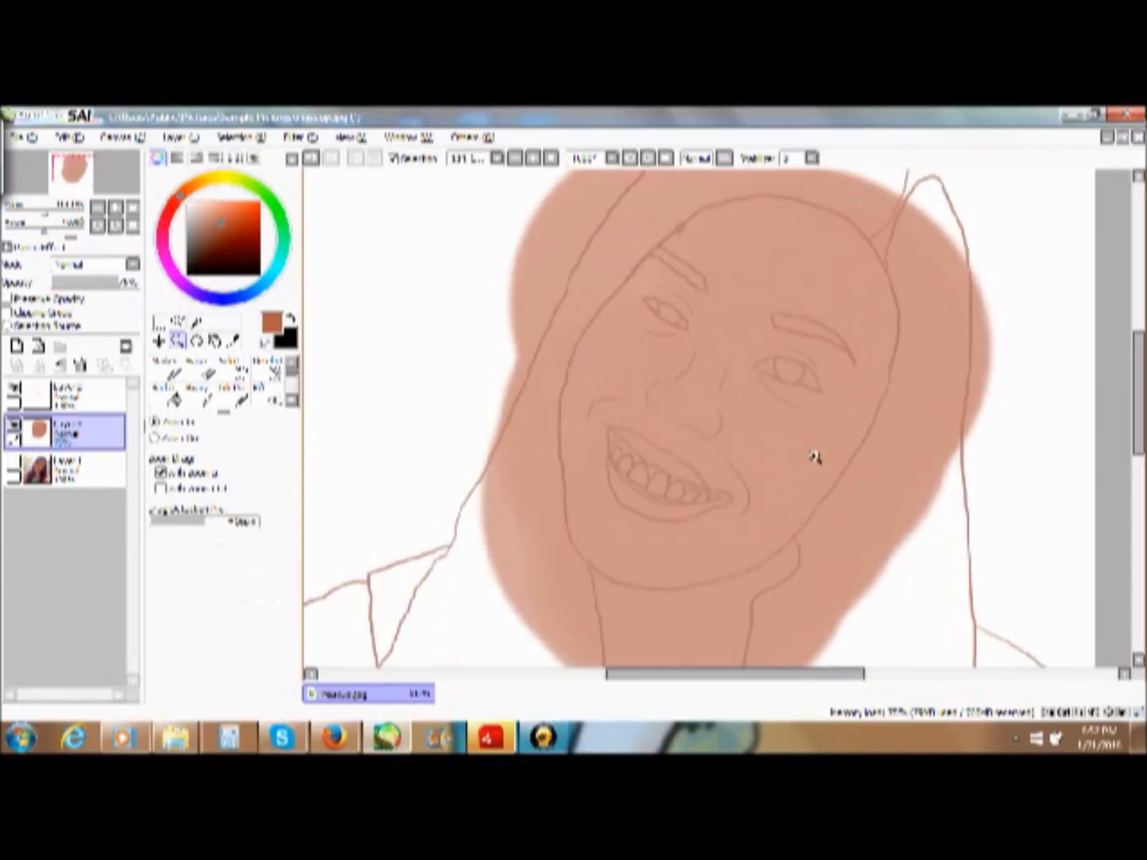
{"action": "left_click", "coordinate": [72, 470]}
{"action": "left_click", "coordinate": [14, 473]}
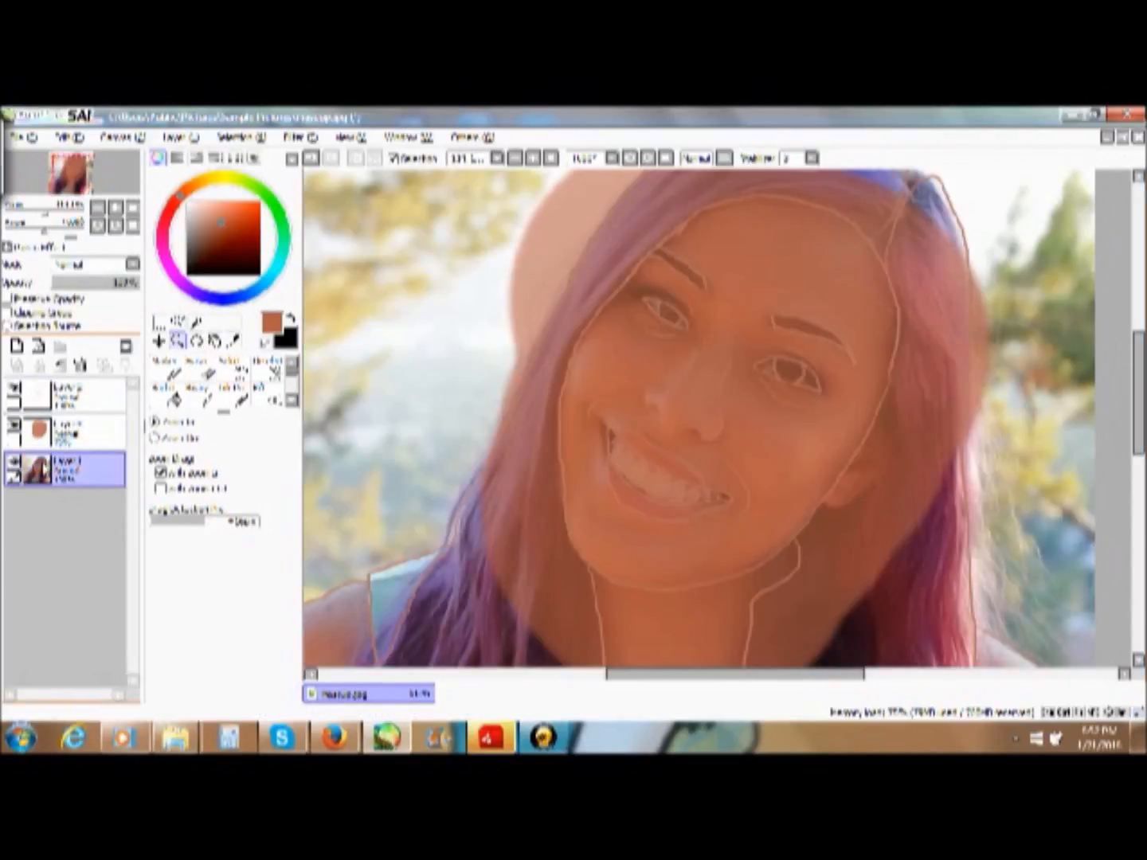
- Display the colour swatches and store the current reddish-brown skin tone in an empty swatch
{"action": "left_click", "coordinate": [293, 402]}
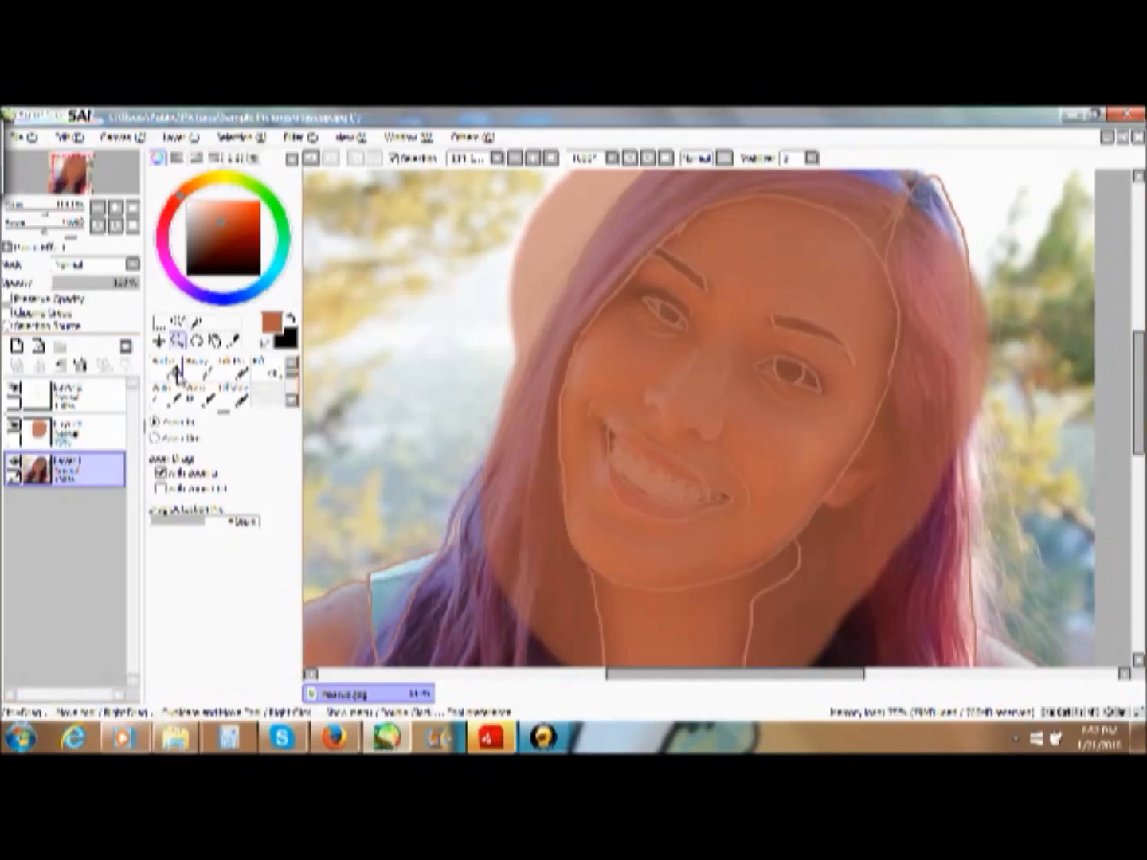
{"action": "left_click", "coordinate": [216, 158]}
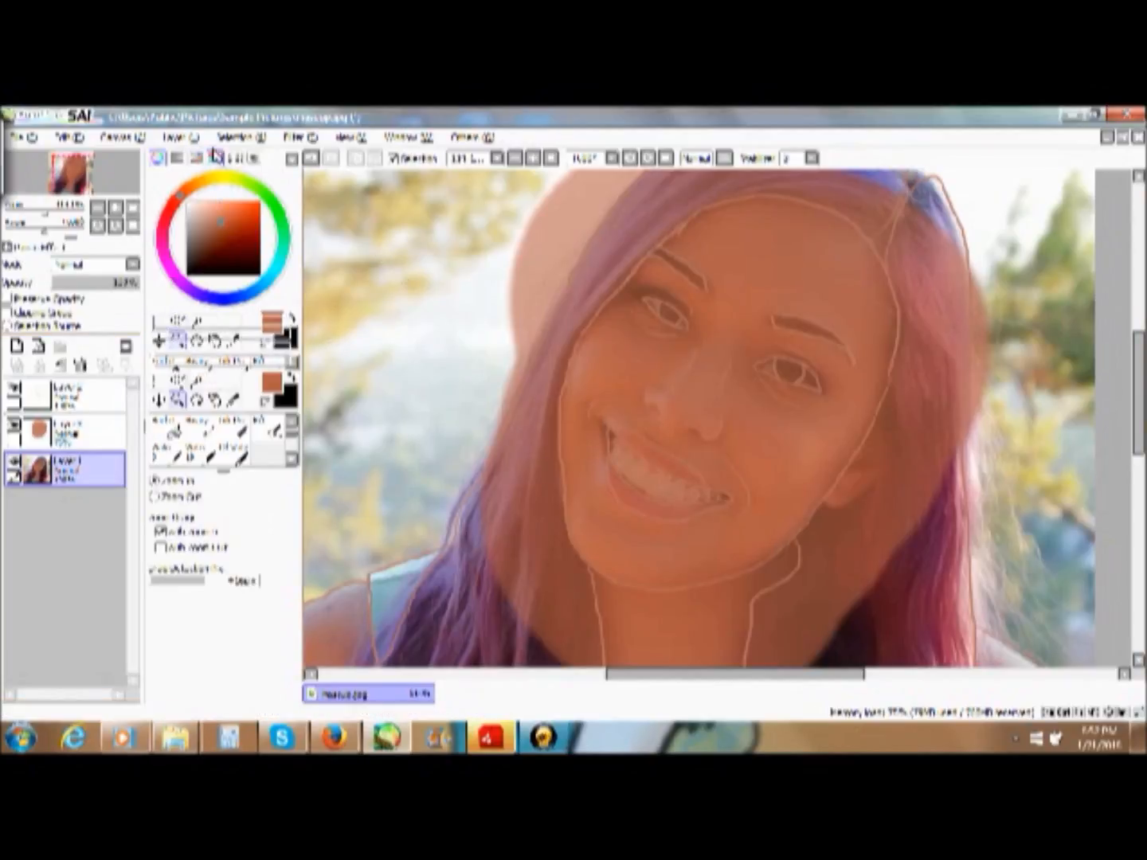
{"action": "left_click", "coordinate": [236, 158]}
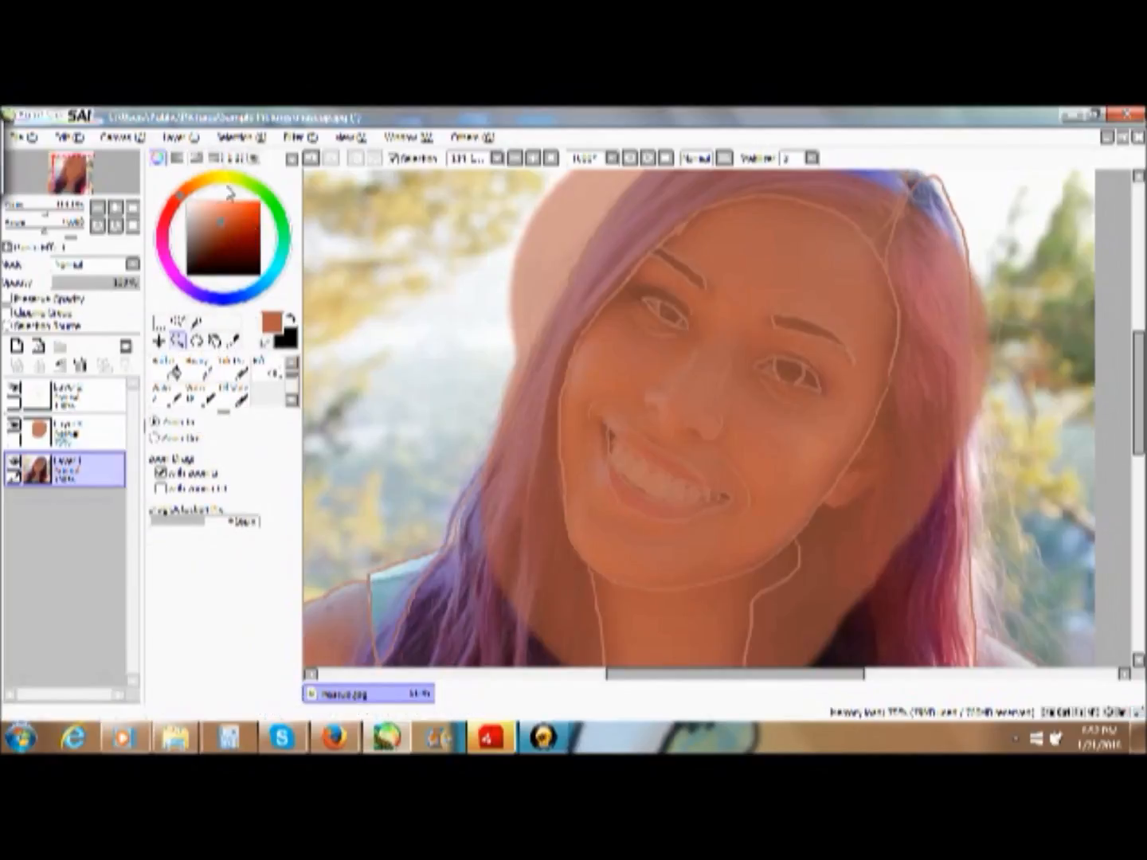
{"action": "left_click", "coordinate": [236, 158]}
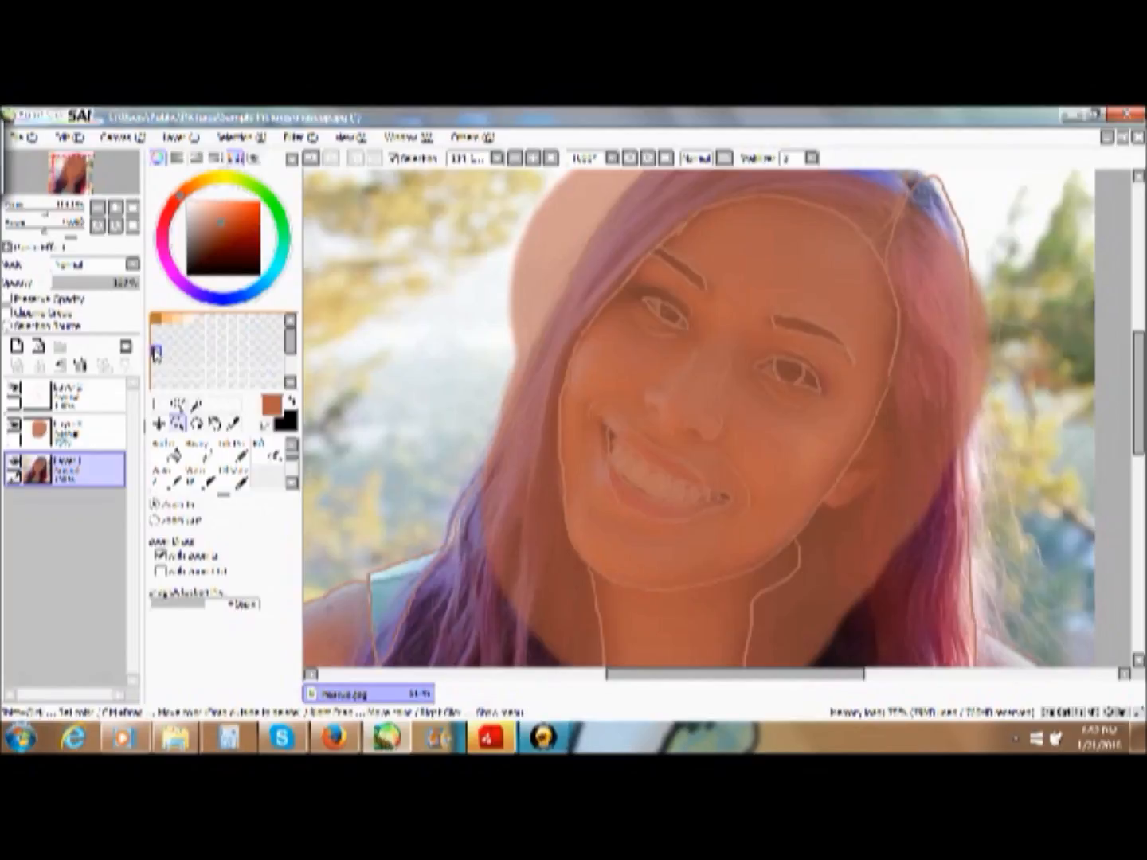
{"action": "right_click", "coordinate": [156, 354]}
{"action": "left_click", "coordinate": [183, 374]}
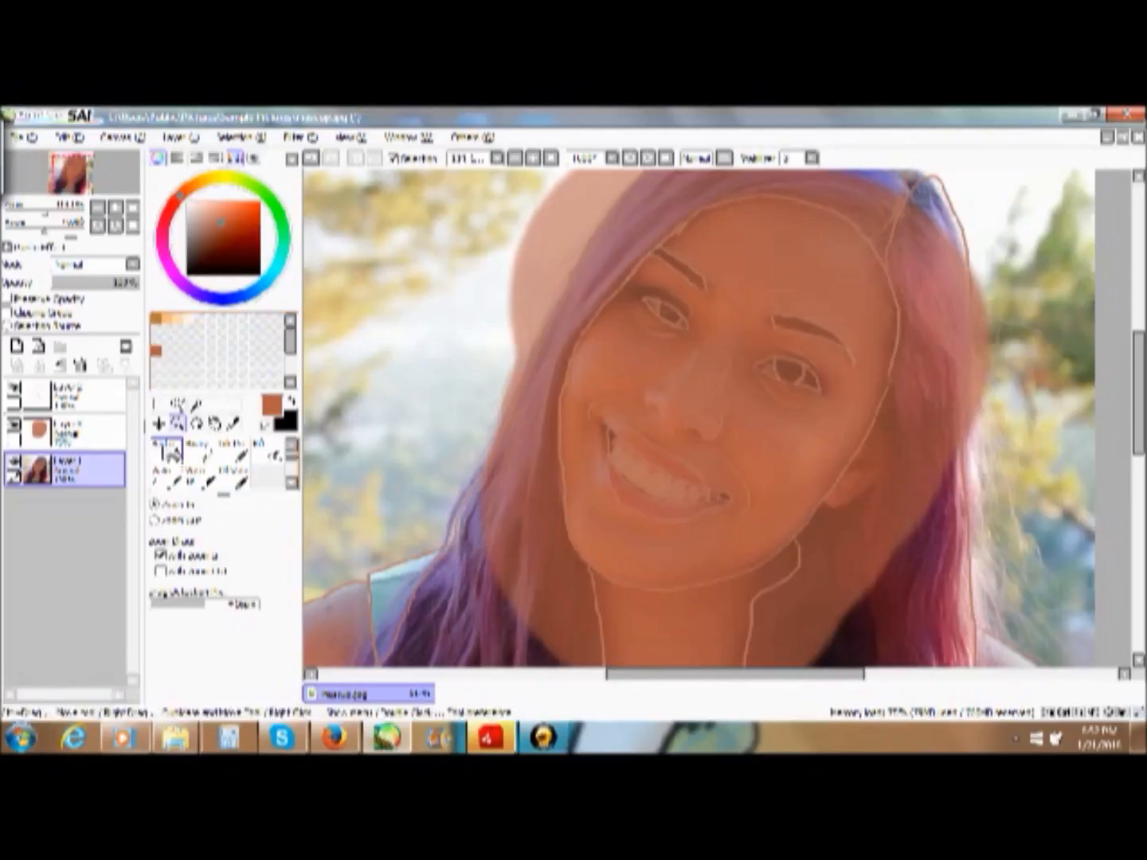
- Hide the skin paint and line art layers, and store a tone sampled from the left-hand cheek in the second swatch
{"action": "left_click", "coordinate": [14, 429]}
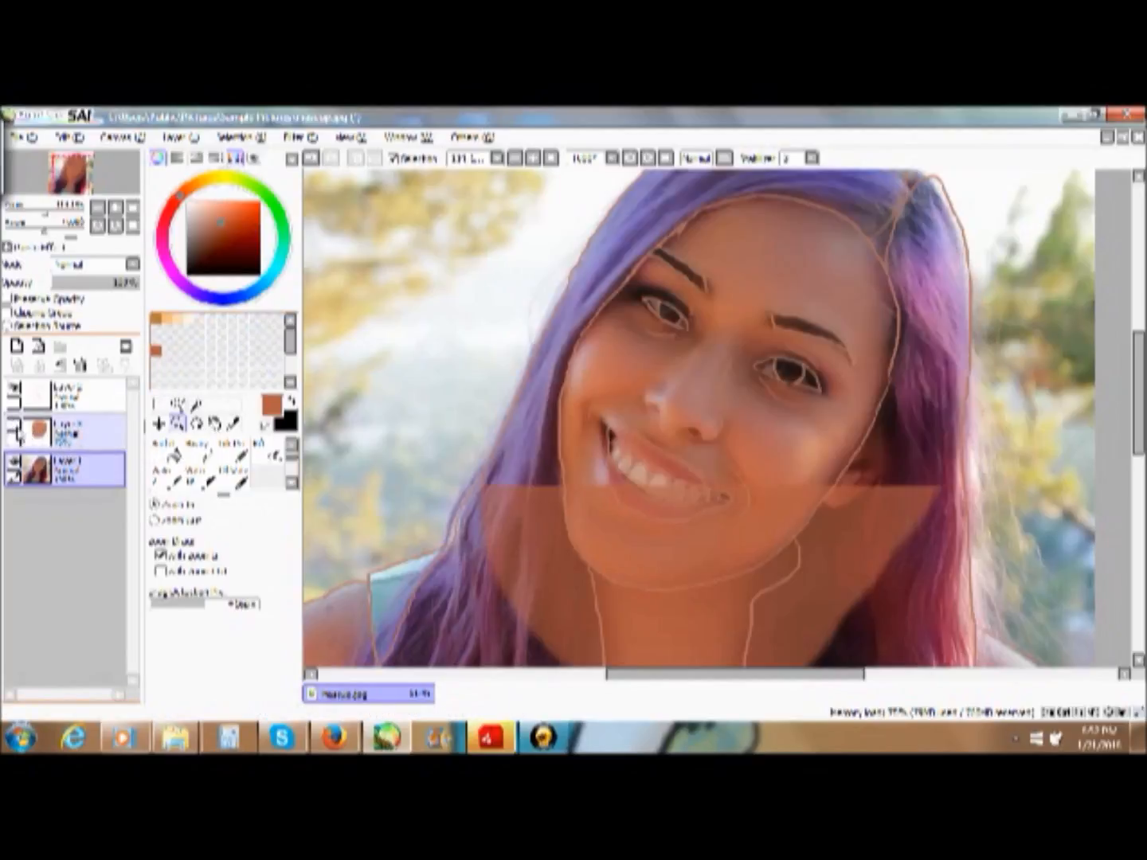
{"action": "left_click", "coordinate": [15, 391]}
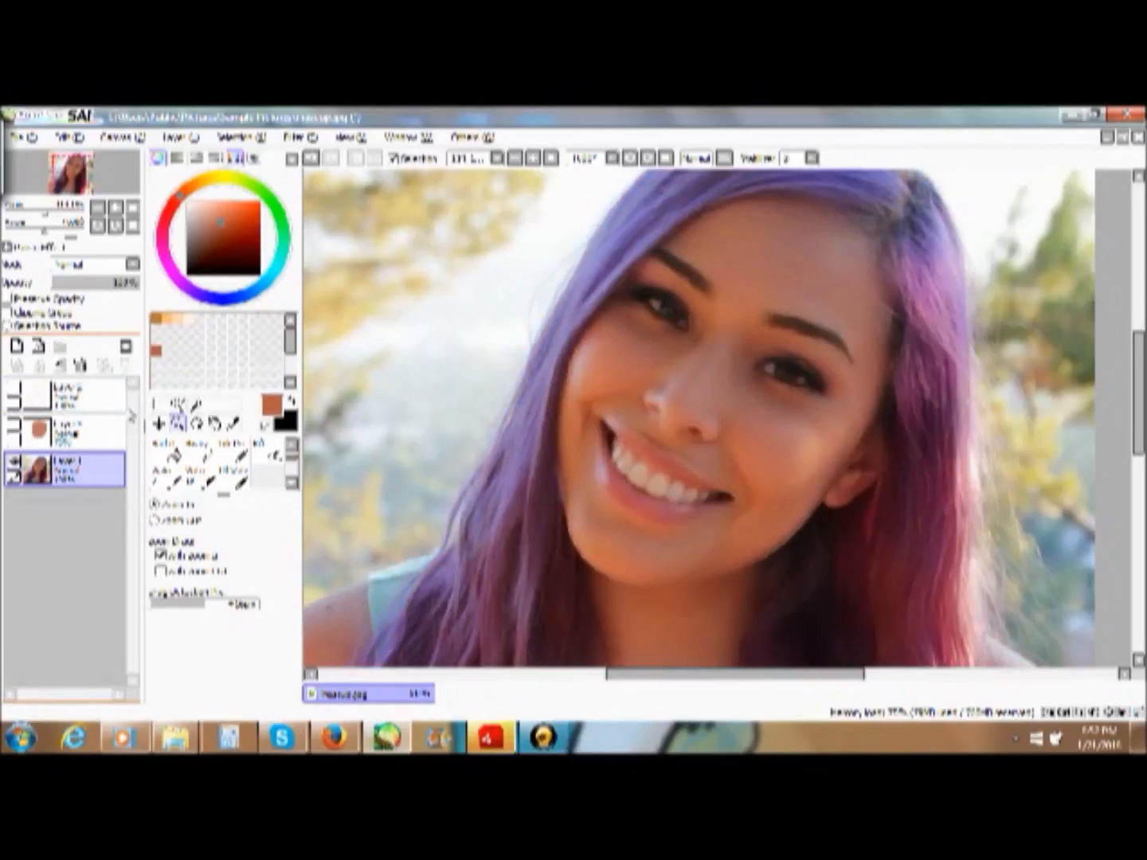
{"action": "left_click", "coordinate": [233, 422]}
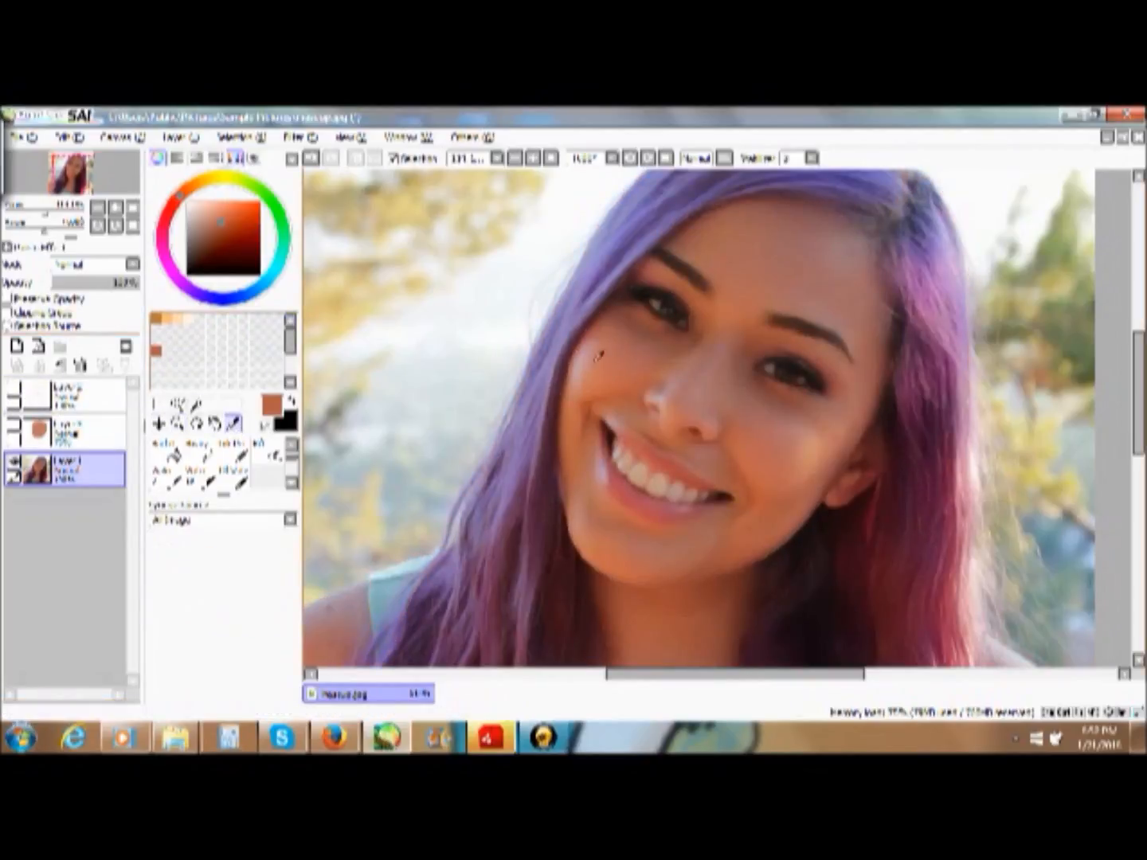
{"action": "left_click", "coordinate": [598, 358]}
{"action": "right_click", "coordinate": [172, 356]}
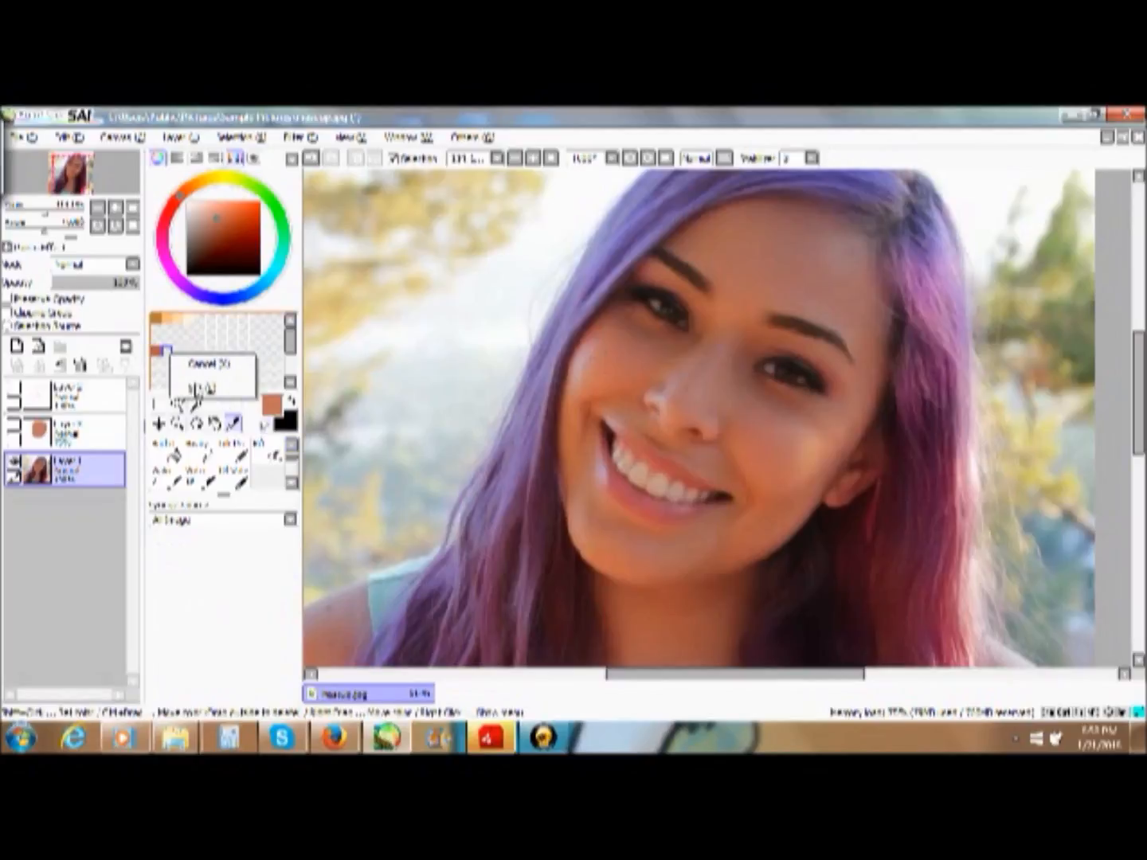
{"action": "left_click", "coordinate": [201, 393]}
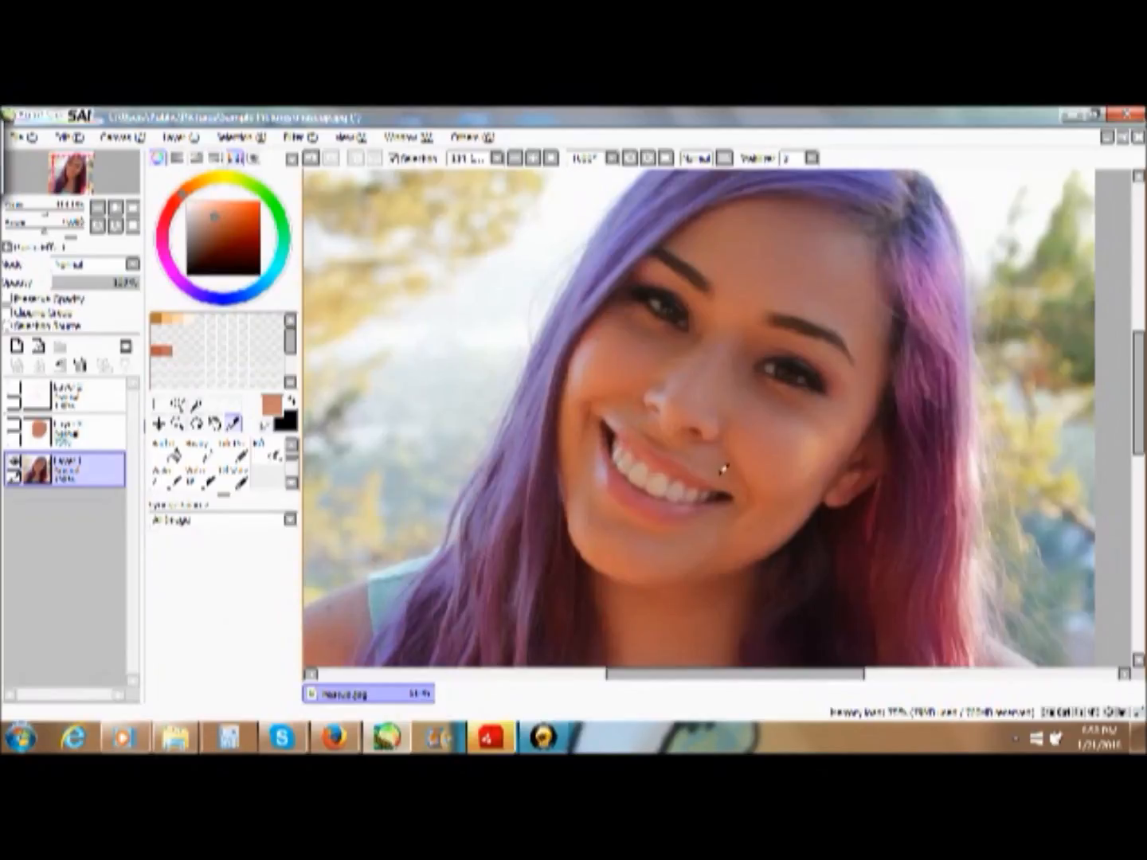
- Store two more skin tones sampled from the photo in the next two empty swatches
{"action": "right_click", "coordinate": [179, 351]}
{"action": "left_click", "coordinate": [211, 386]}
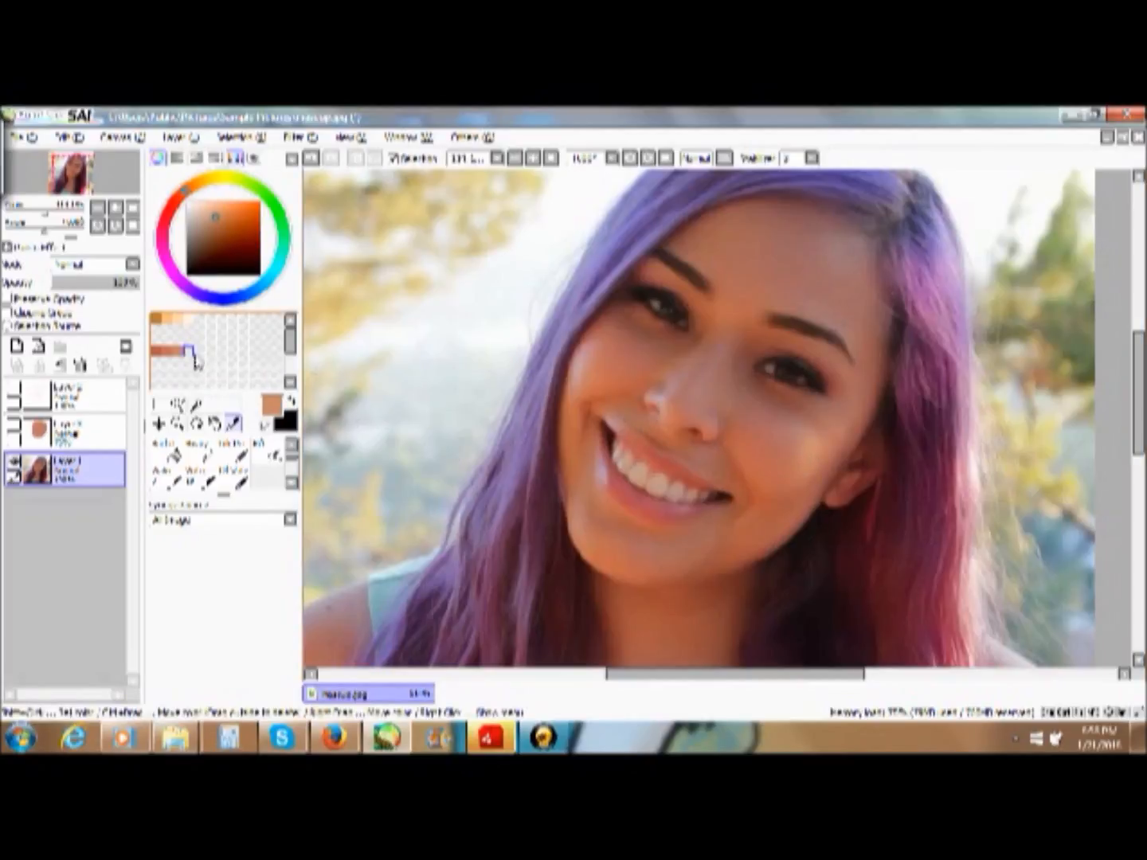
{"action": "right_click", "coordinate": [193, 365]}
{"action": "left_click", "coordinate": [251, 401]}
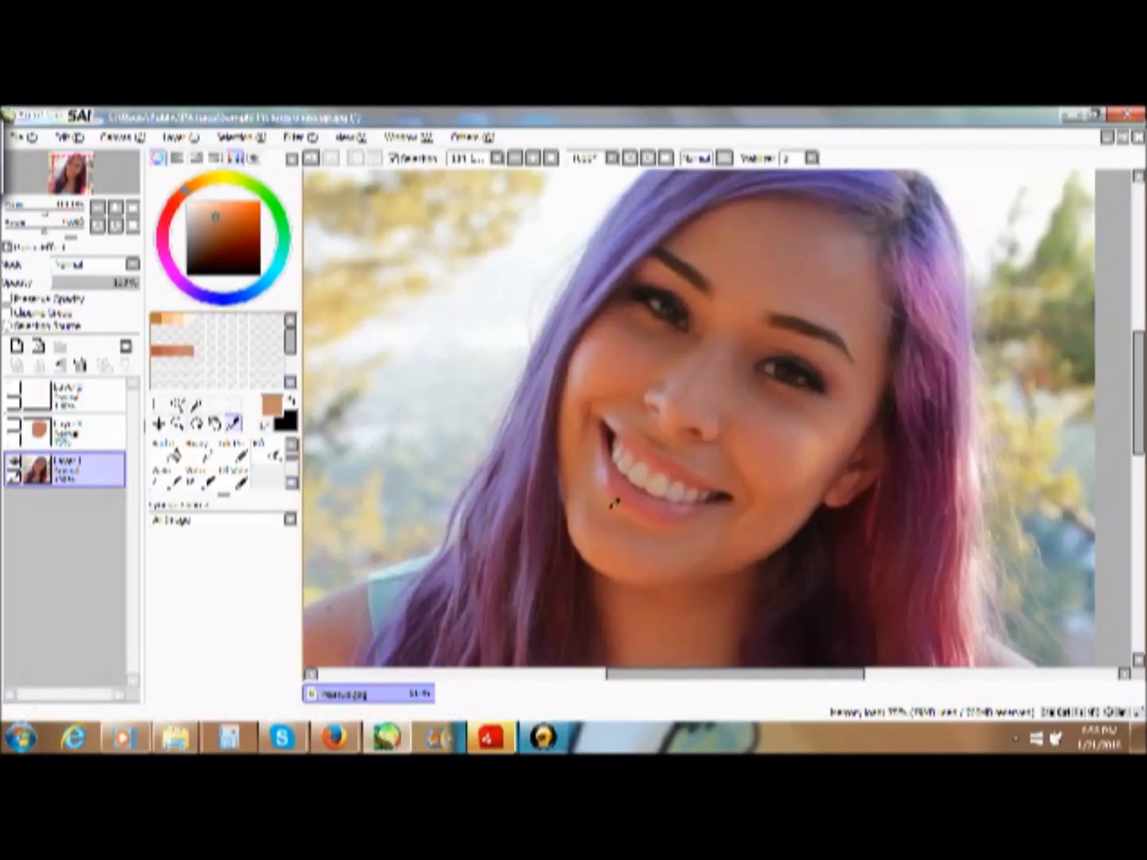
- Sample the dark reddish-brown in the shadow beside the ear and store it in the first swatch of the next row
{"action": "left_click", "coordinate": [885, 482]}
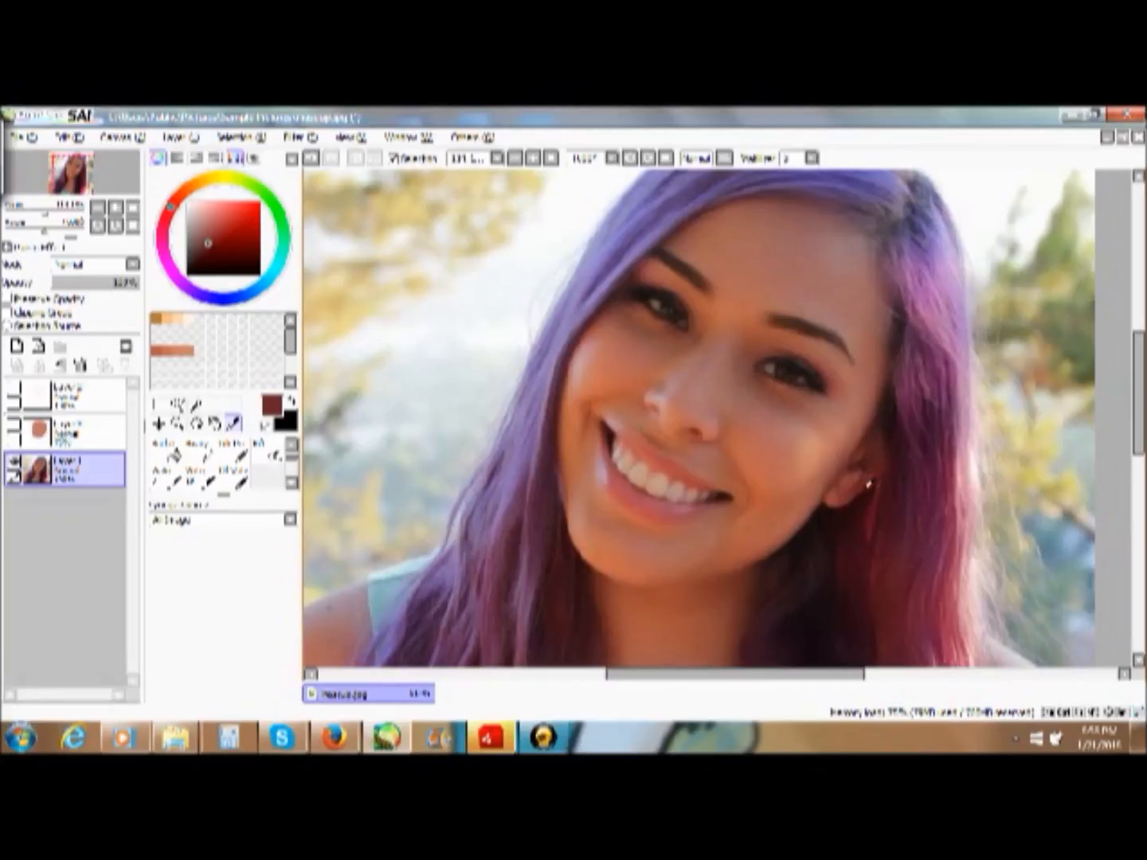
{"action": "right_click", "coordinate": [200, 355]}
{"action": "left_click", "coordinate": [205, 365]}
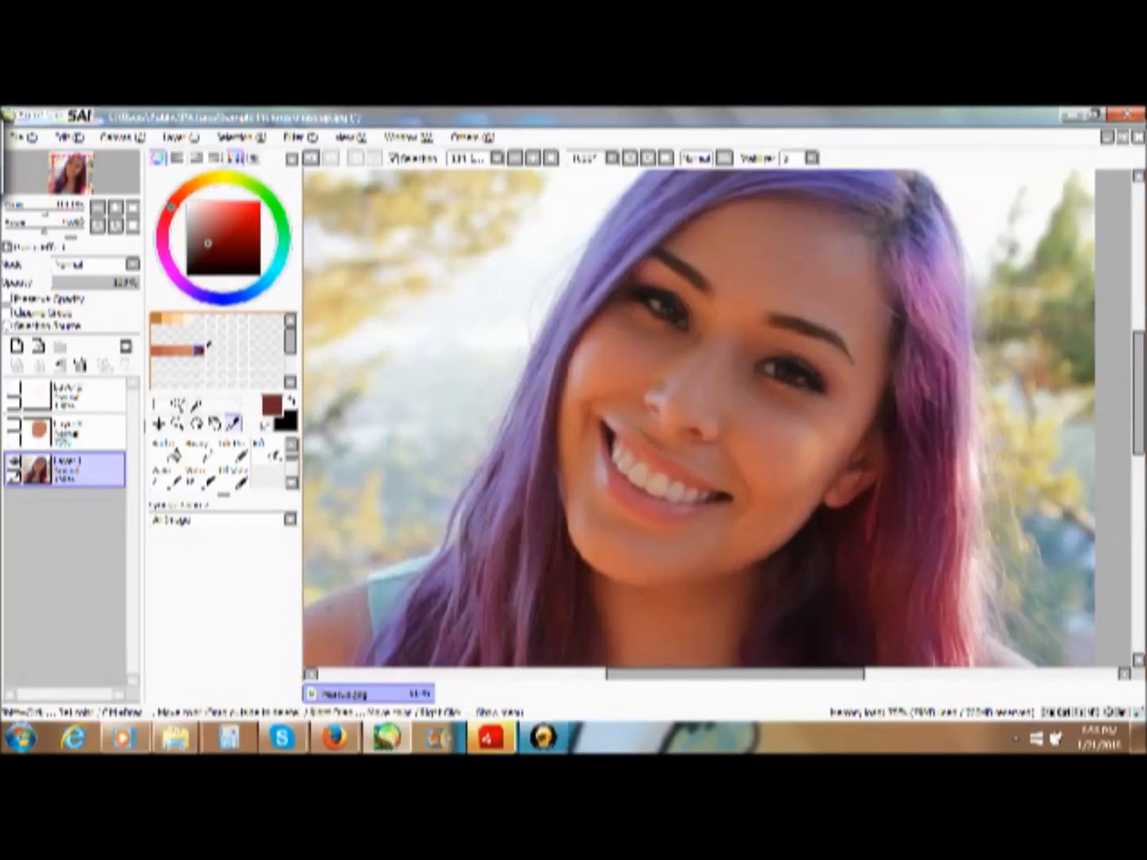
{"action": "right_click", "coordinate": [201, 351]}
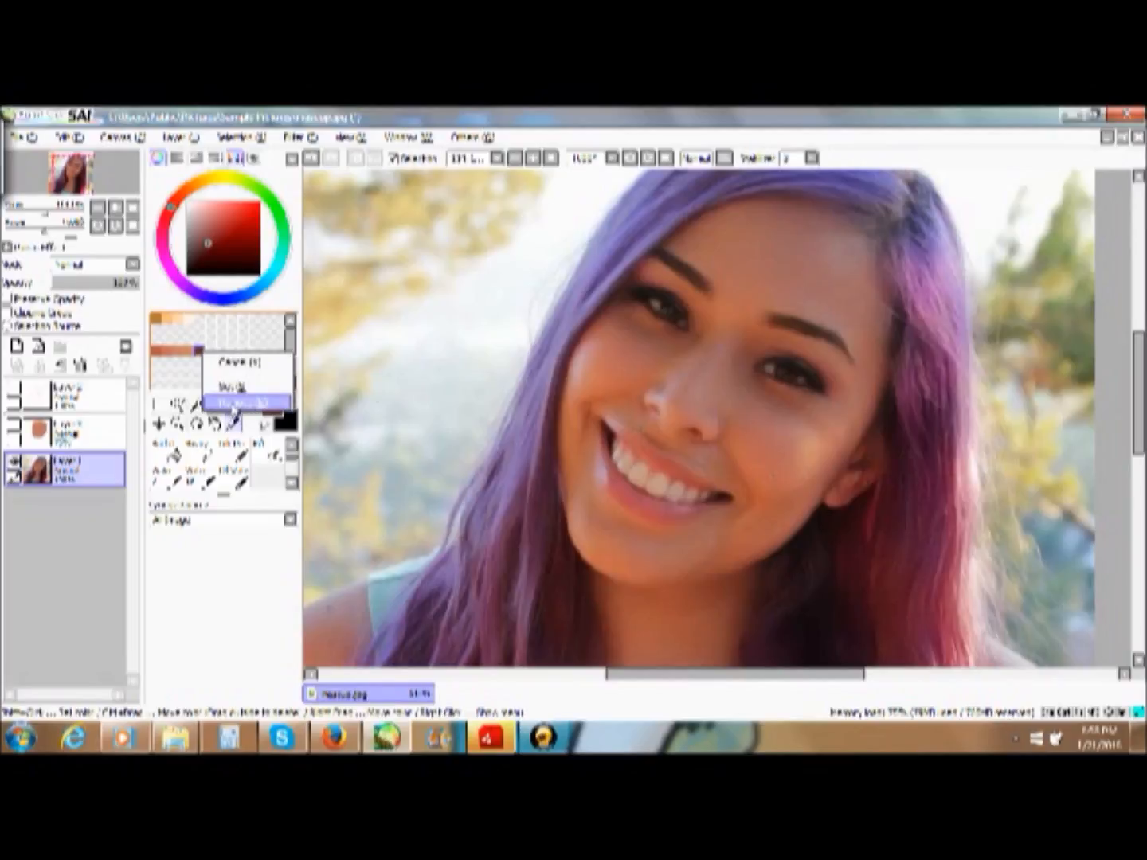
{"action": "left_click", "coordinate": [233, 405]}
{"action": "right_click", "coordinate": [159, 363]}
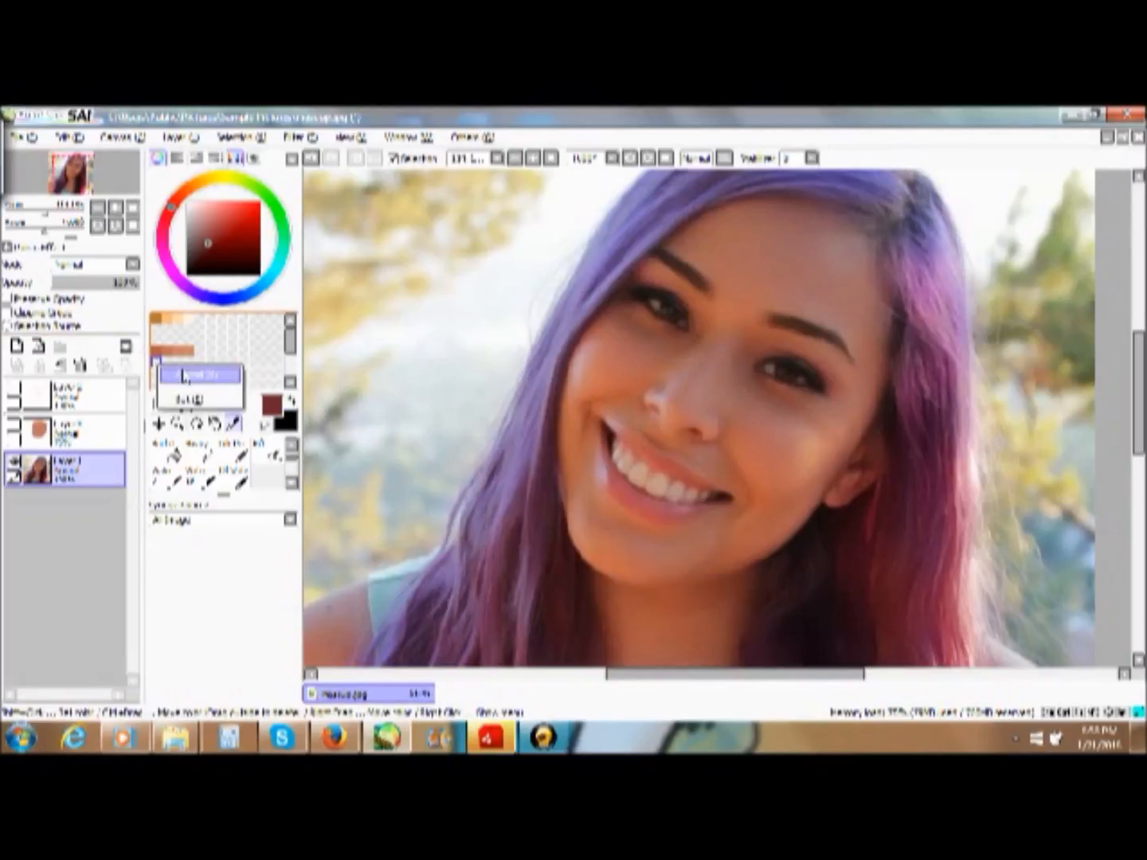
{"action": "left_click", "coordinate": [183, 375]}
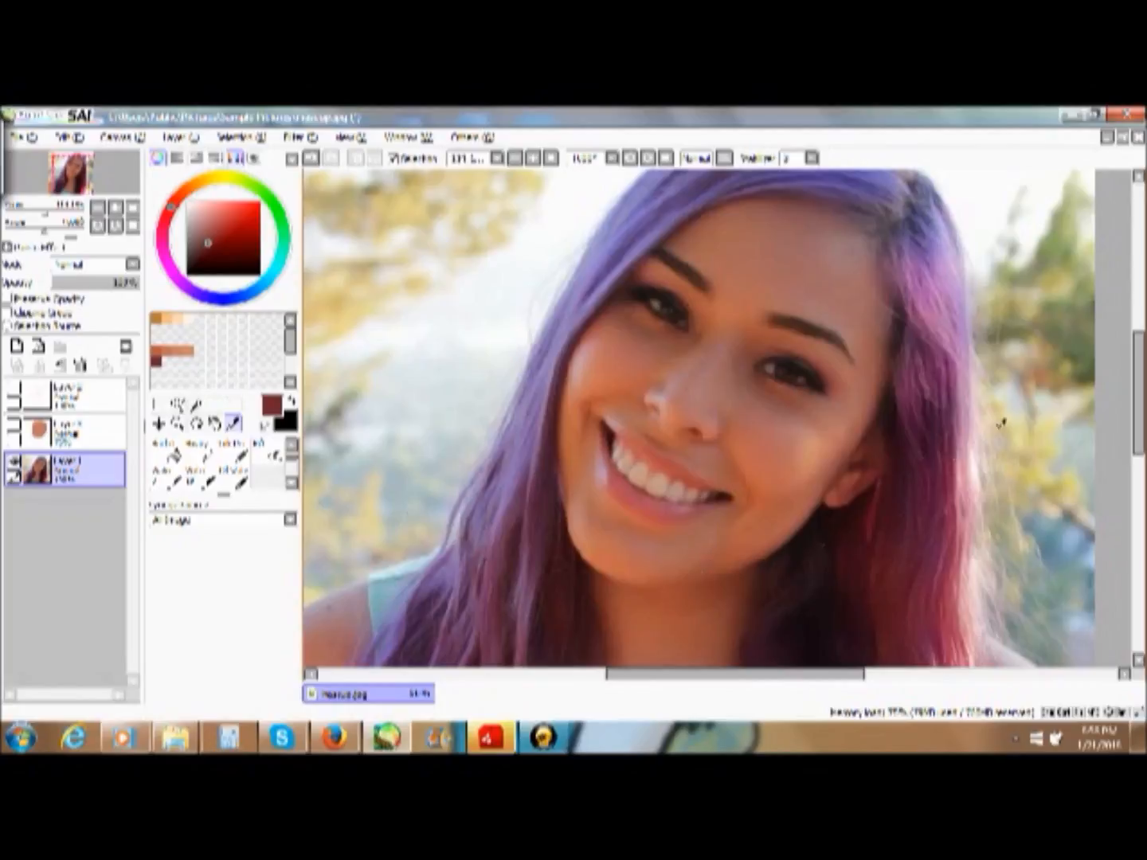
- Sample a tan skin tone from the shoulder beside the pink hair and store it after the existing skin swatches
{"action": "left_click_drag", "start_coordinate": [1140, 433], "coordinate": [1137, 521]}
{"action": "left_click", "coordinate": [1047, 430]}
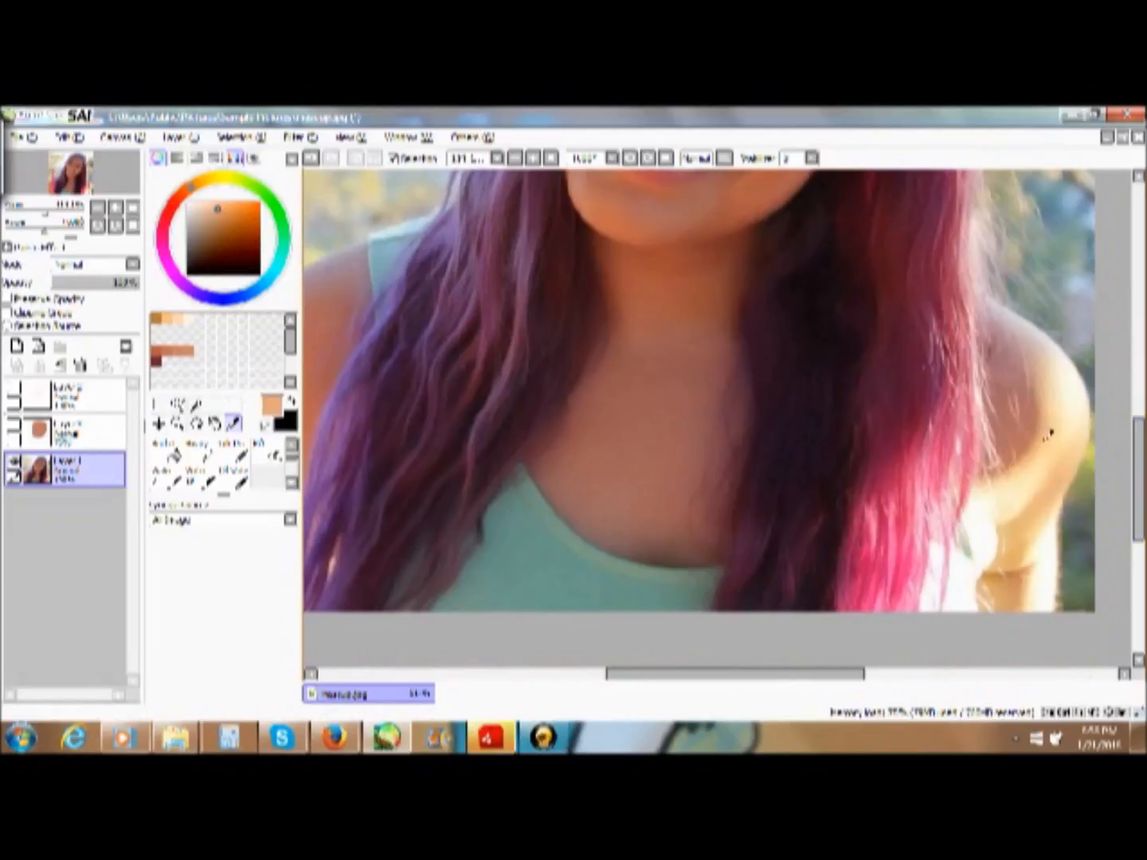
{"action": "left_click", "coordinate": [1039, 432]}
{"action": "right_click", "coordinate": [202, 351]}
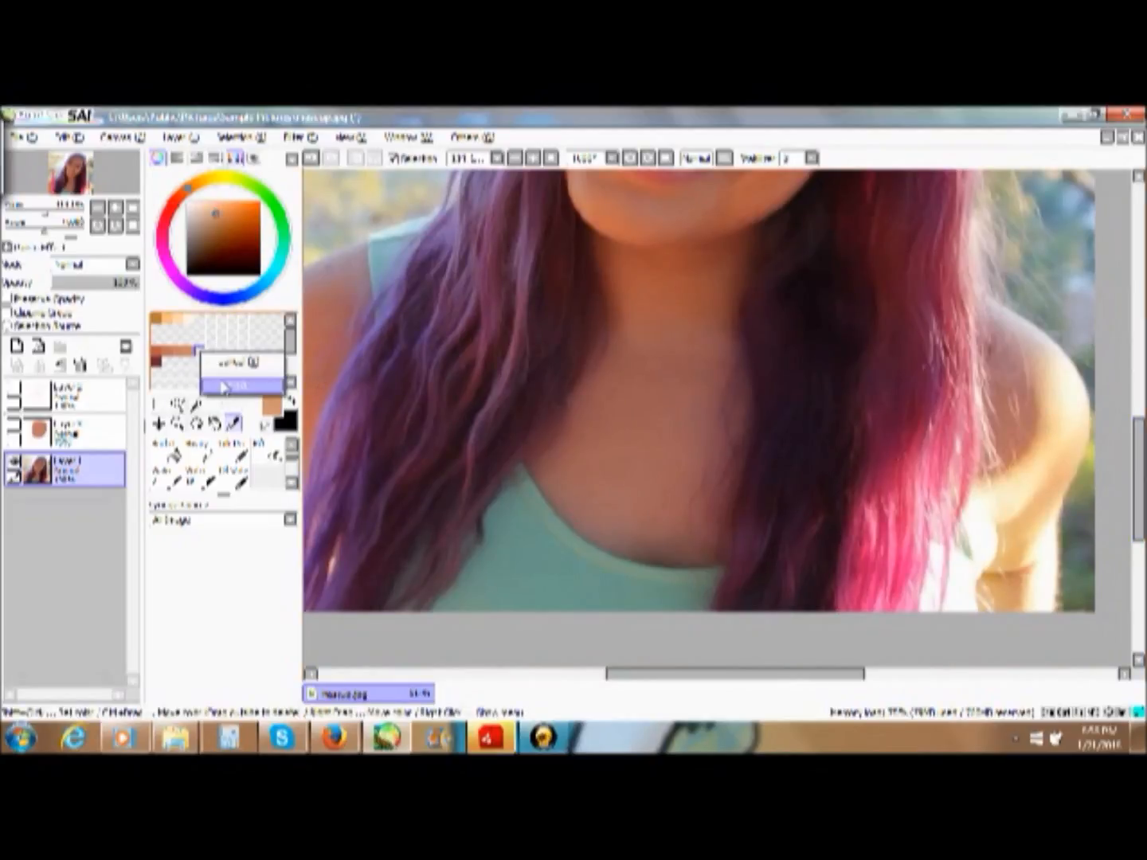
{"action": "left_click", "coordinate": [228, 385]}
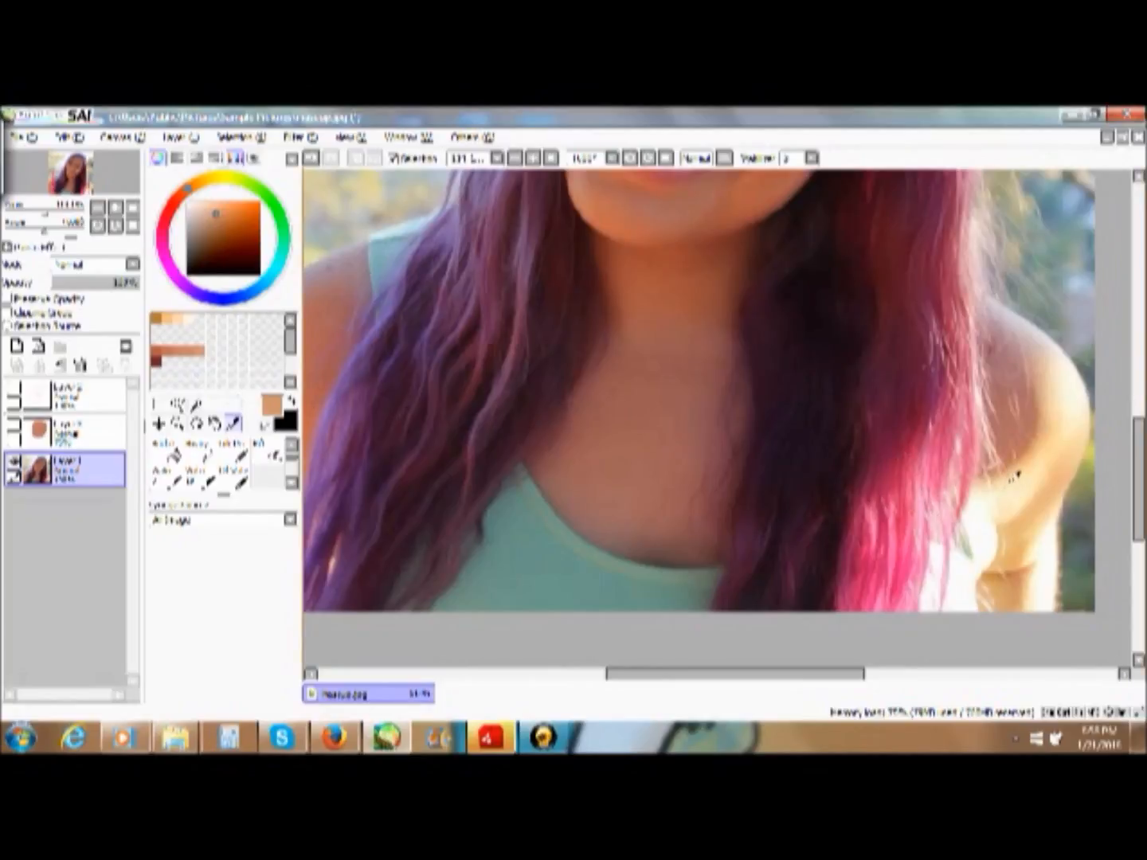
- Sample two lighter skin tones from the sunlit shoulder and store them in the next two empty swatches
{"action": "left_click", "coordinate": [1013, 476]}
{"action": "left_click", "coordinate": [1048, 424]}
{"action": "right_click", "coordinate": [213, 350]}
{"action": "left_click", "coordinate": [236, 376]}
{"action": "left_click", "coordinate": [1052, 453]}
{"action": "right_click", "coordinate": [222, 350]}
{"action": "left_click", "coordinate": [255, 382]}
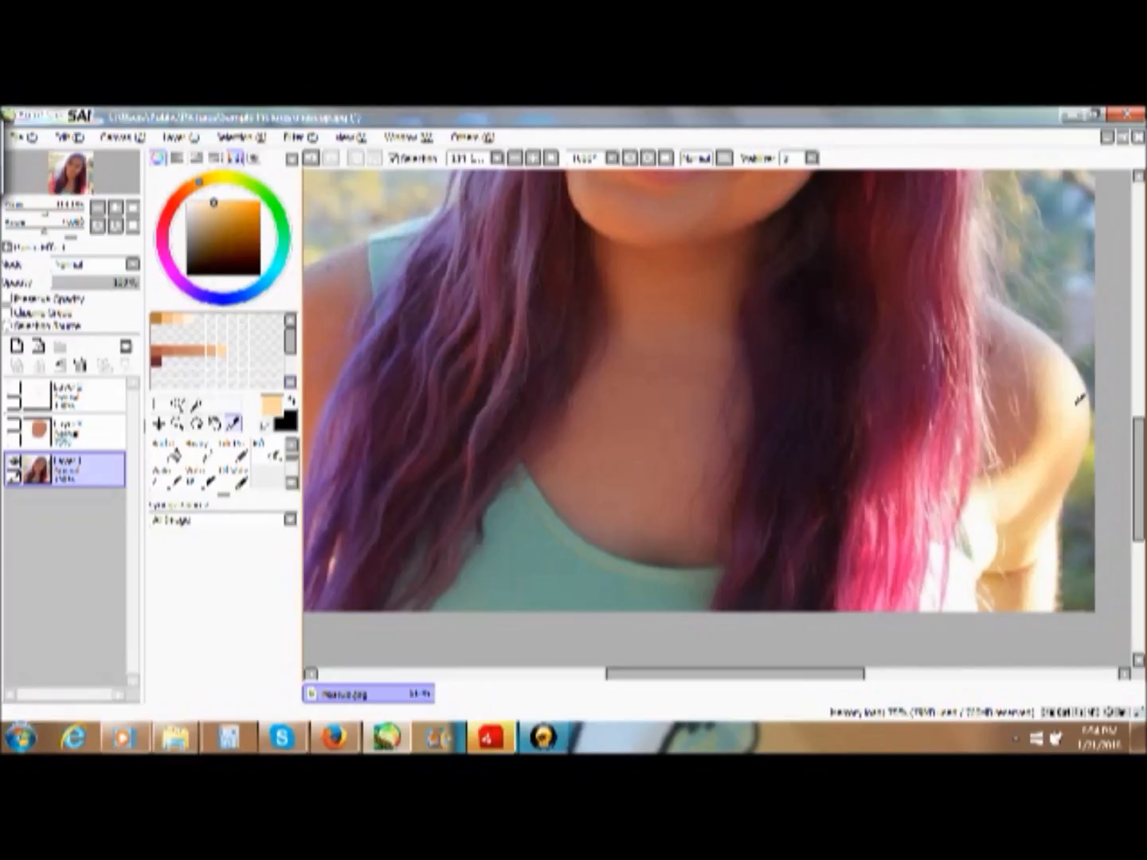
- Add a light peach and a pale cream highlight tone from the shoulder's bright edge to the same swatch row
{"action": "left_click", "coordinate": [1081, 399]}
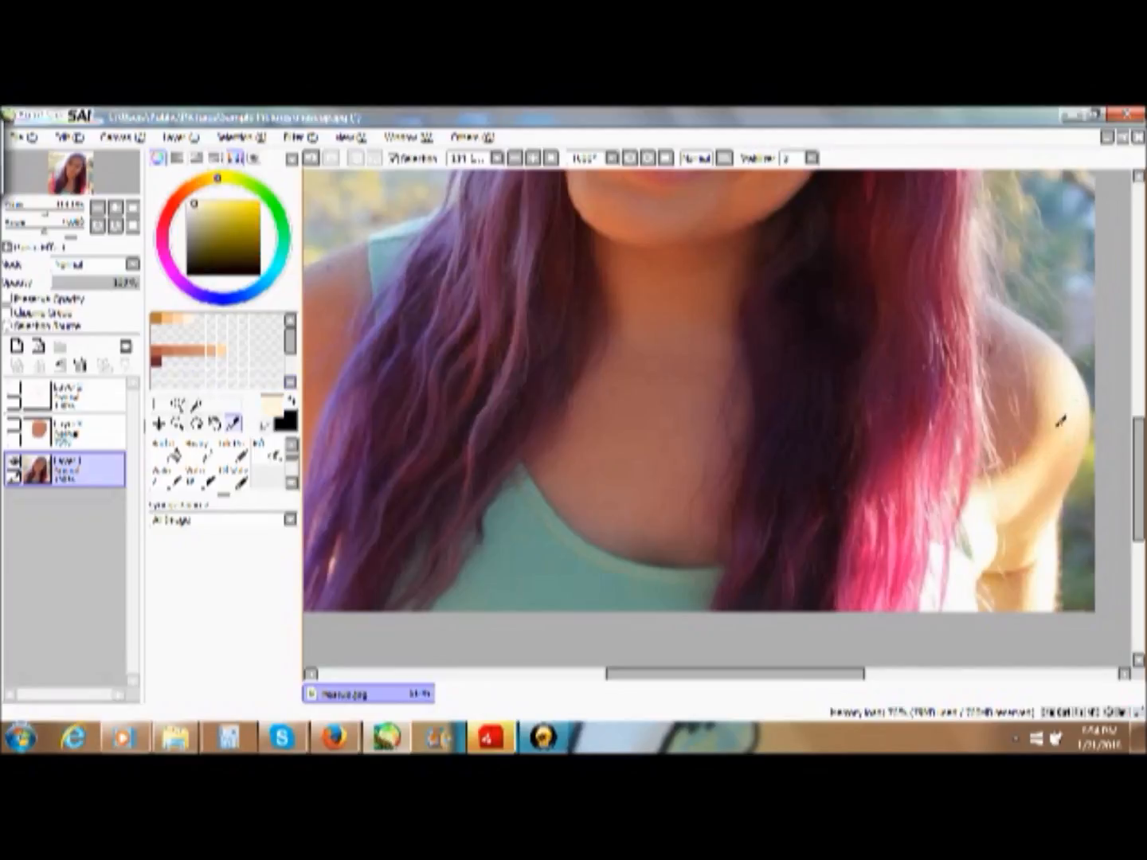
{"action": "left_click", "coordinate": [1061, 421]}
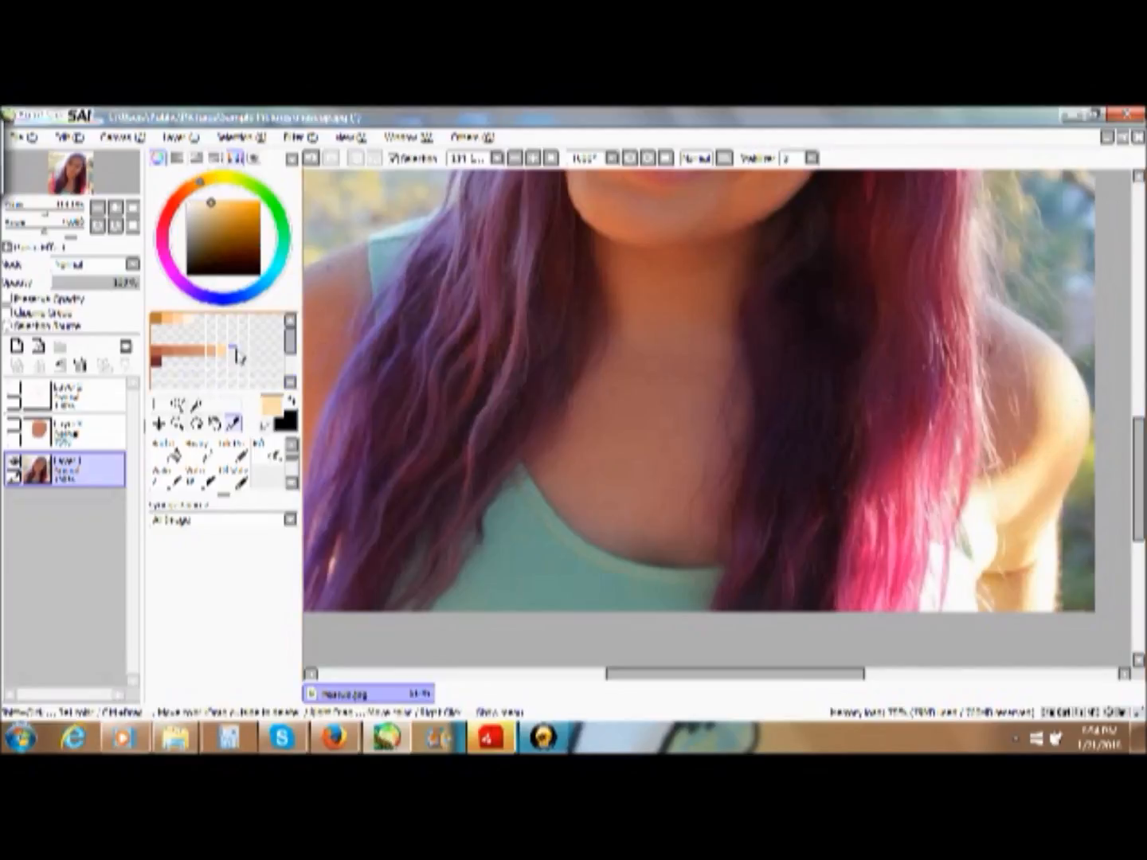
{"action": "right_click", "coordinate": [234, 351]}
{"action": "left_click", "coordinate": [260, 382]}
{"action": "left_click", "coordinate": [1078, 405], "text": "alt"}
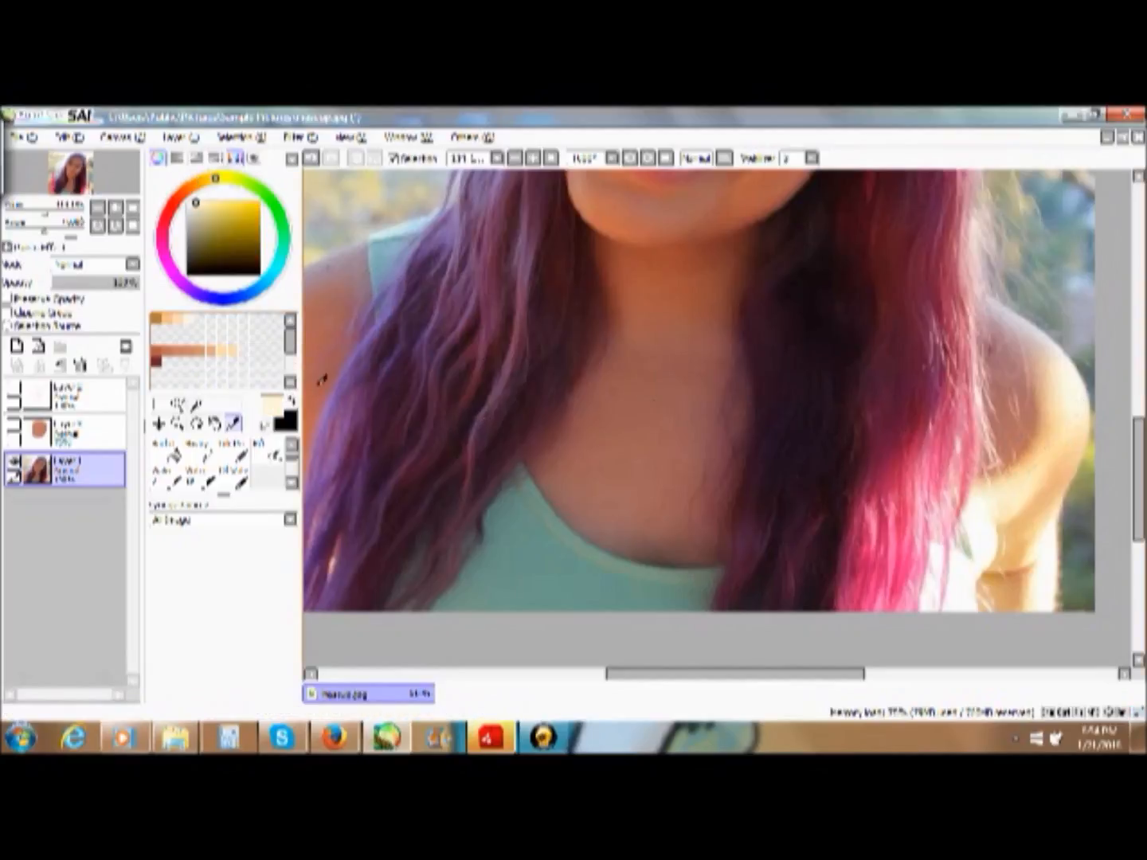
{"action": "right_click", "coordinate": [245, 353]}
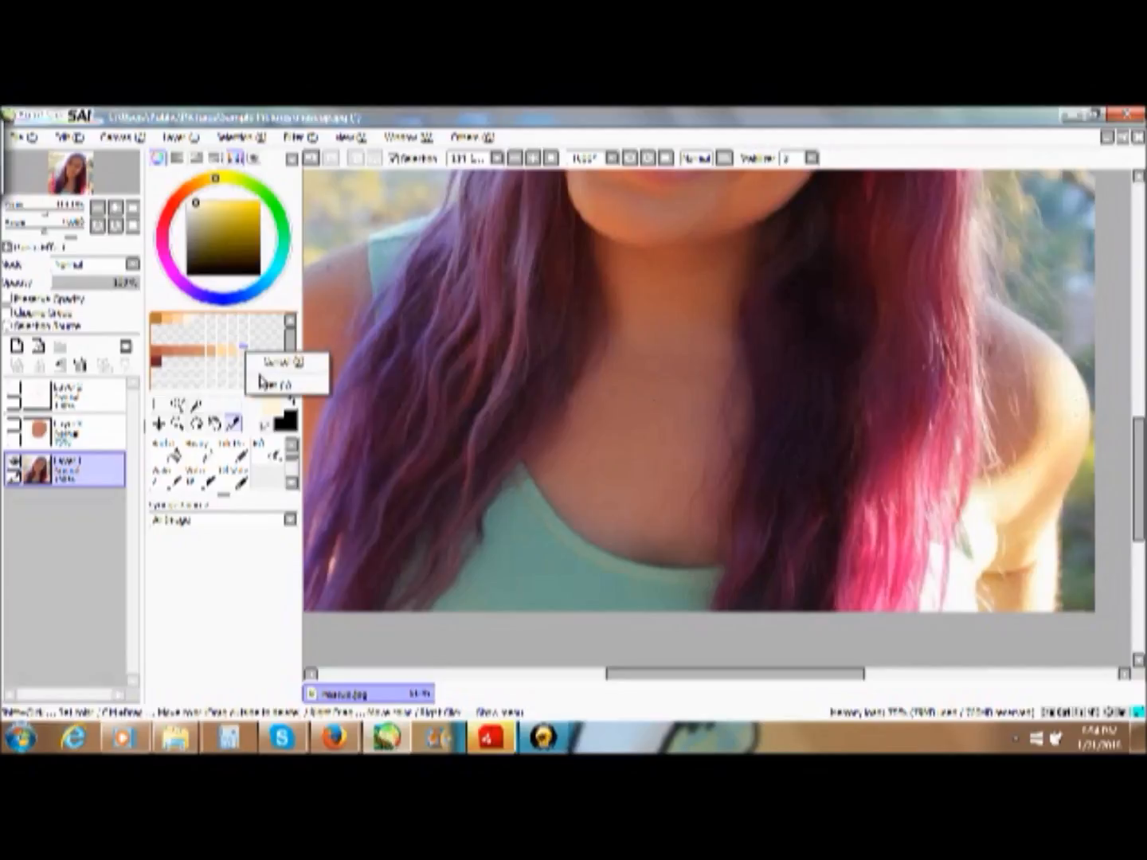
{"action": "left_click", "coordinate": [267, 381]}
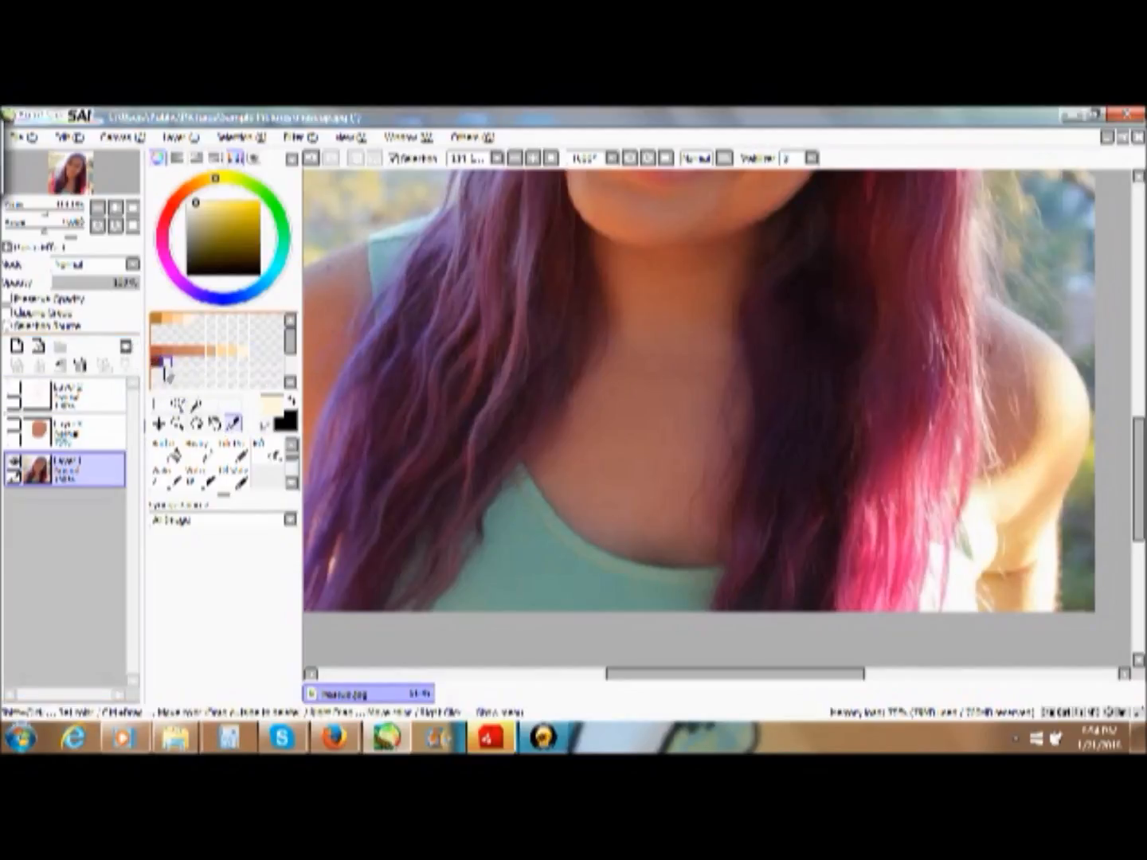
- Select the skin paint layer, show it and the line art over the photo again, and frame the face
{"action": "left_click", "coordinate": [84, 438]}
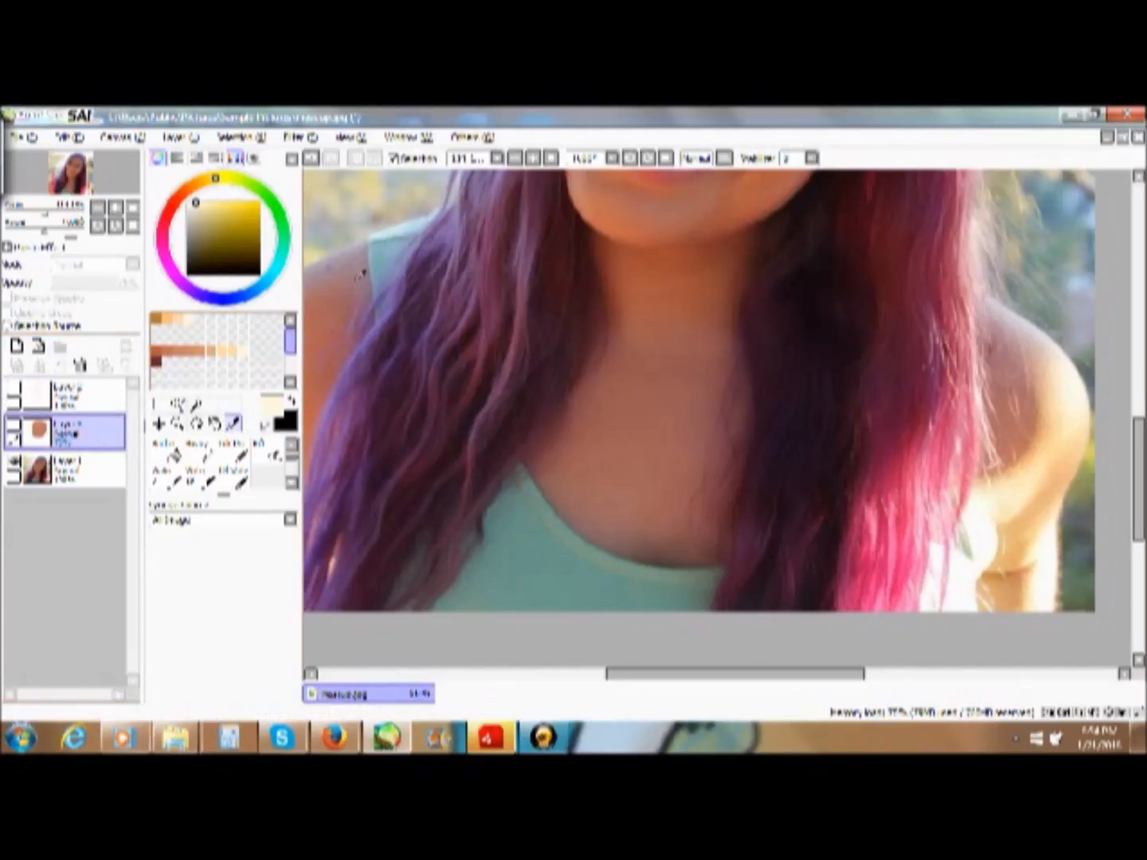
{"action": "left_click", "coordinate": [549, 158]}
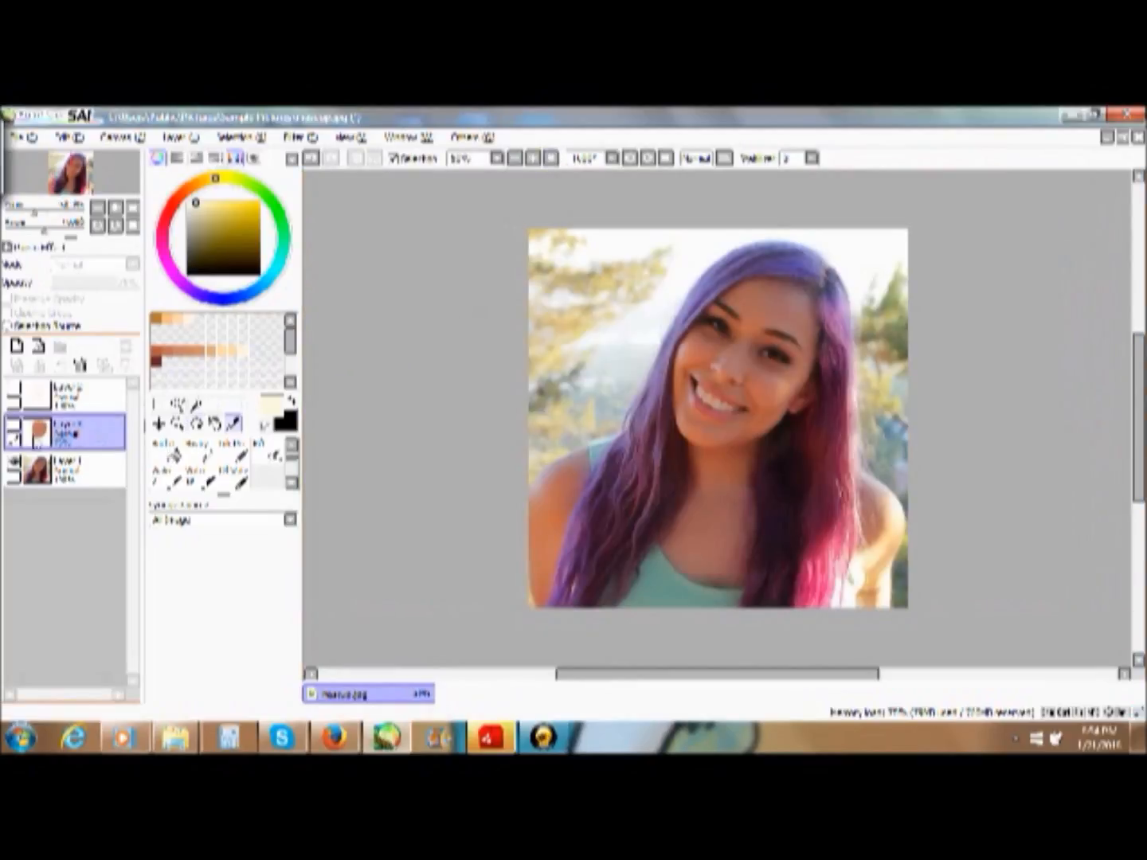
{"action": "left_click", "coordinate": [14, 433]}
{"action": "left_click", "coordinate": [14, 389]}
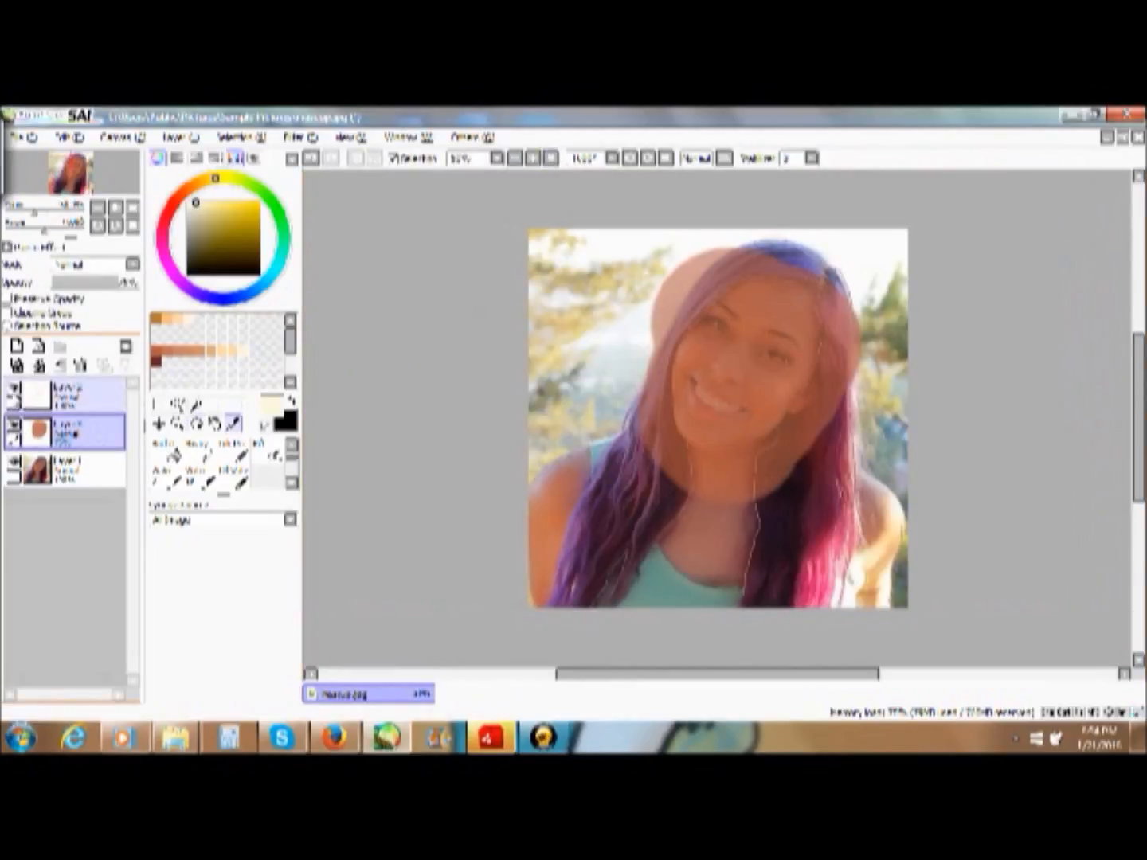
{"action": "left_click", "coordinate": [176, 423]}
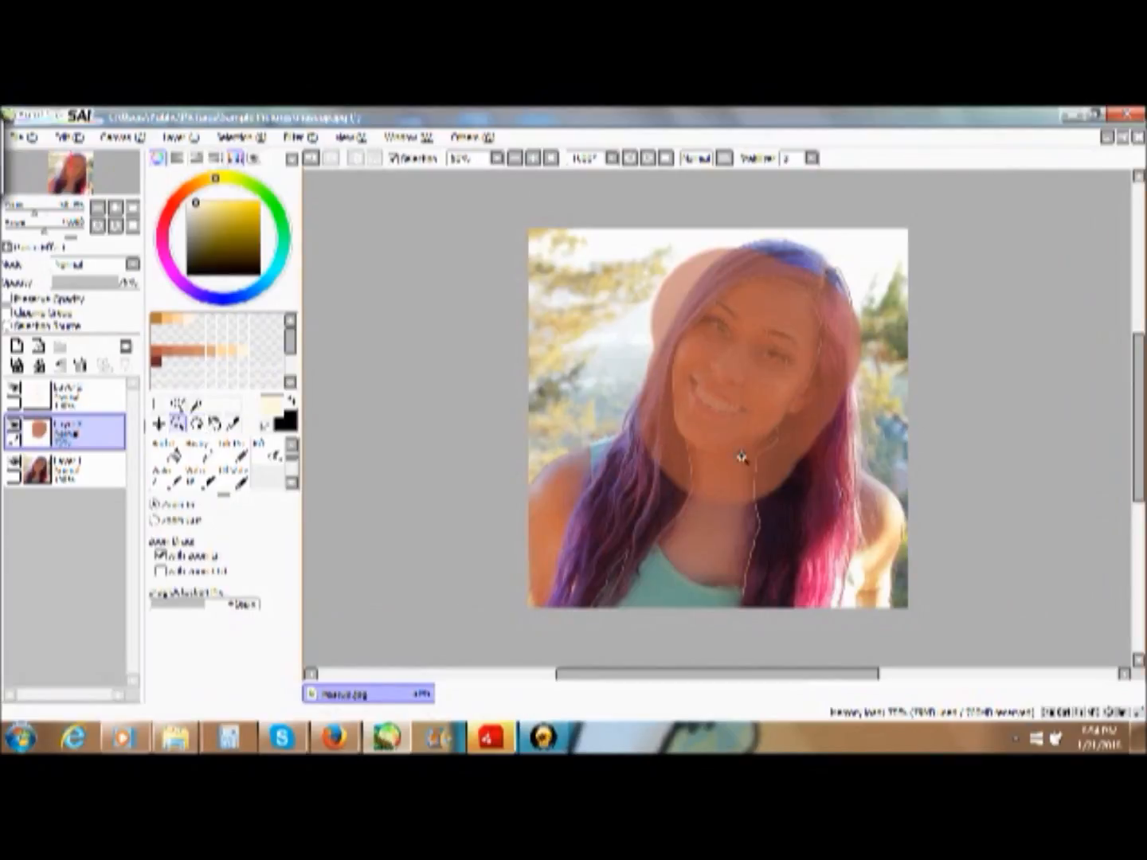
{"action": "left_click_drag", "start_coordinate": [639, 279], "coordinate": [874, 521]}
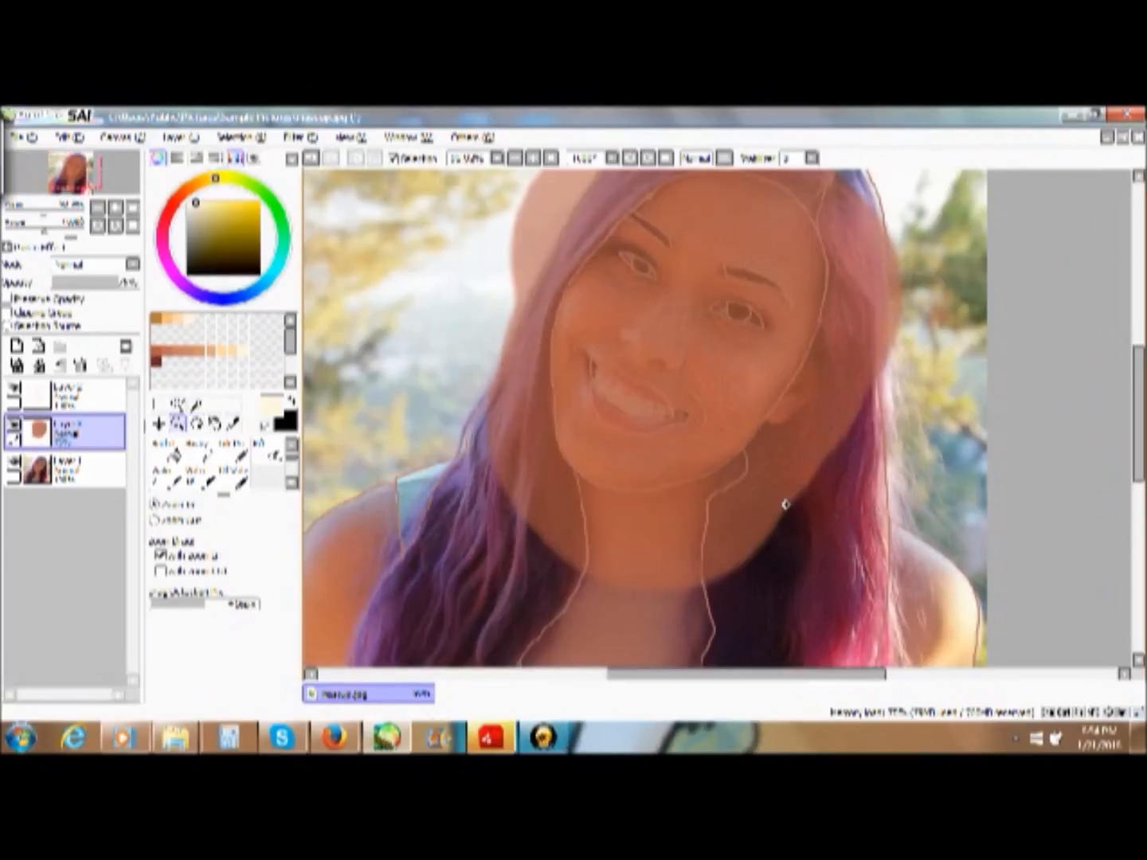
{"action": "mouse_move", "coordinate": [1142, 424]}
{"action": "left_mouse_down"}
{"action": "mouse_move", "coordinate": [1140, 373]}
{"action": "mouse_move", "coordinate": [1141, 399]}
{"action": "left_mouse_up"}
- Lower the skin paint layer's opacity so the face shows through, and return the photo layer to 100% opacity
{"action": "left_click", "coordinate": [80, 469]}
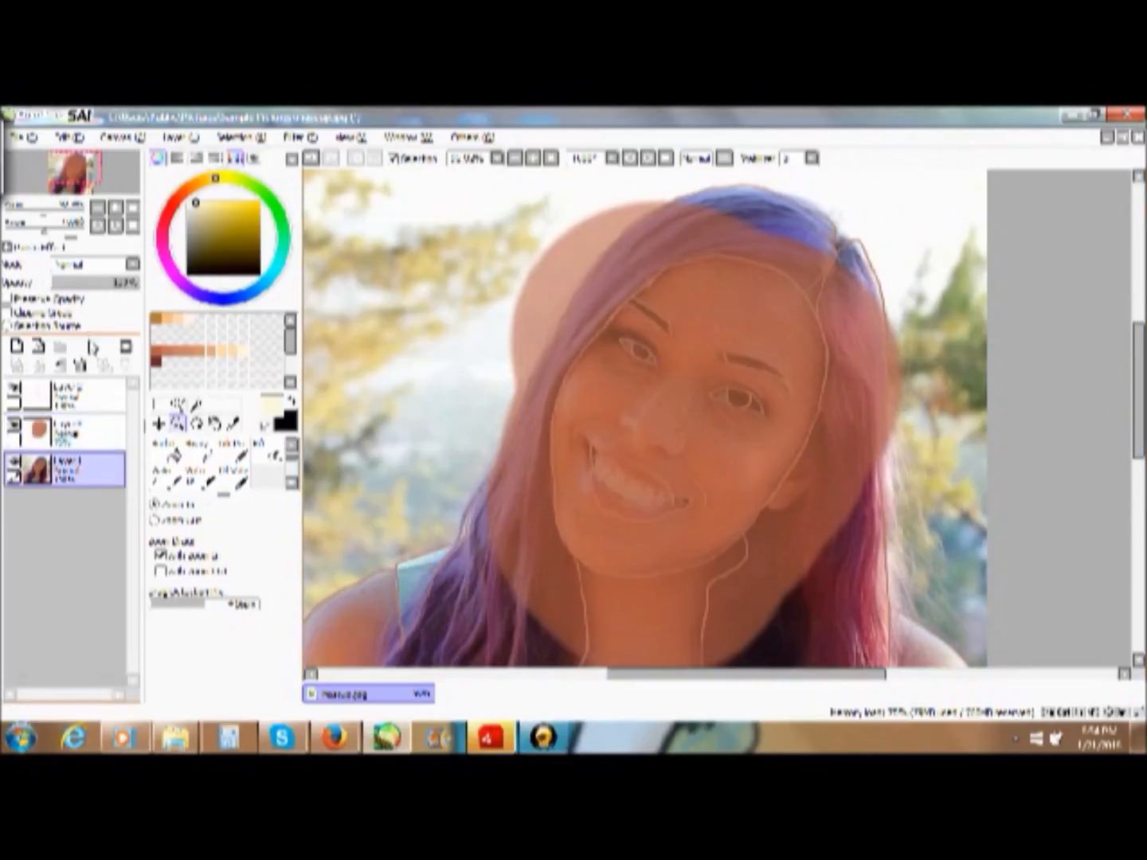
{"action": "left_click_drag", "start_coordinate": [128, 283], "coordinate": [104, 283]}
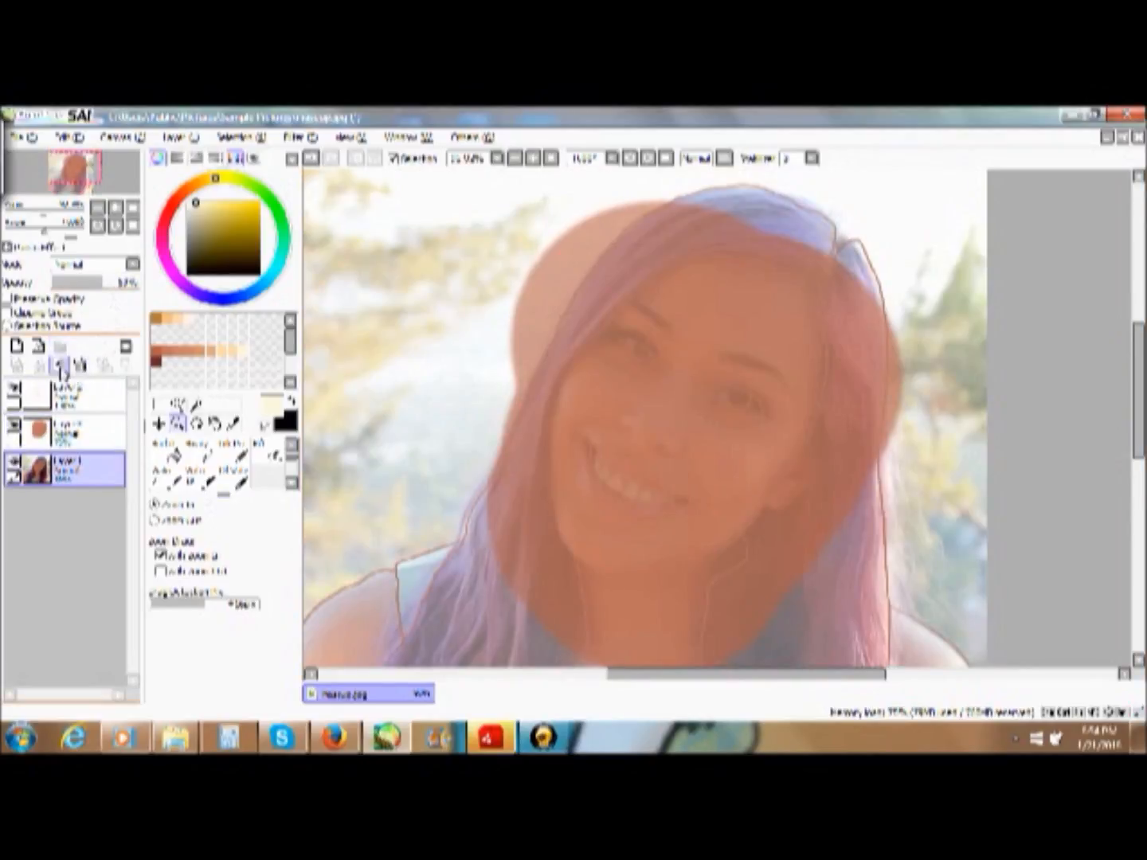
{"action": "left_click", "coordinate": [86, 436]}
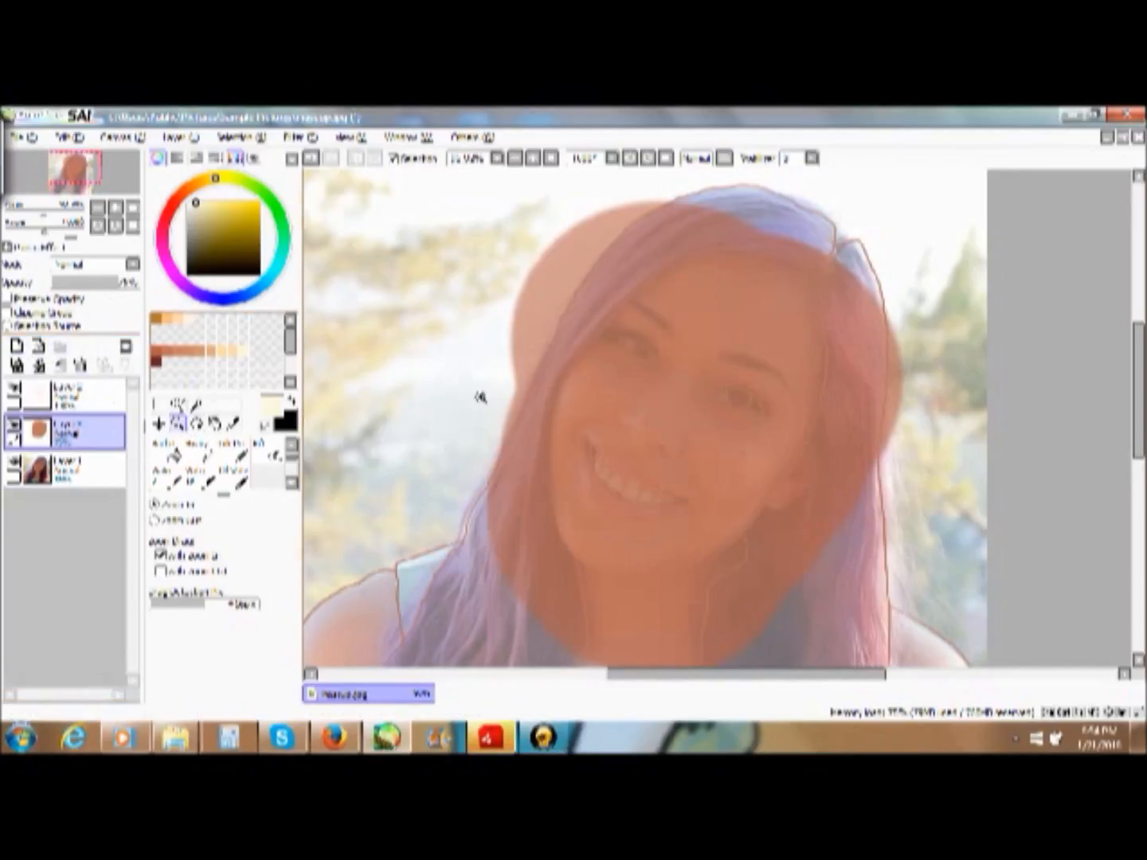
{"action": "left_click_drag", "start_coordinate": [512, 256], "coordinate": [866, 609]}
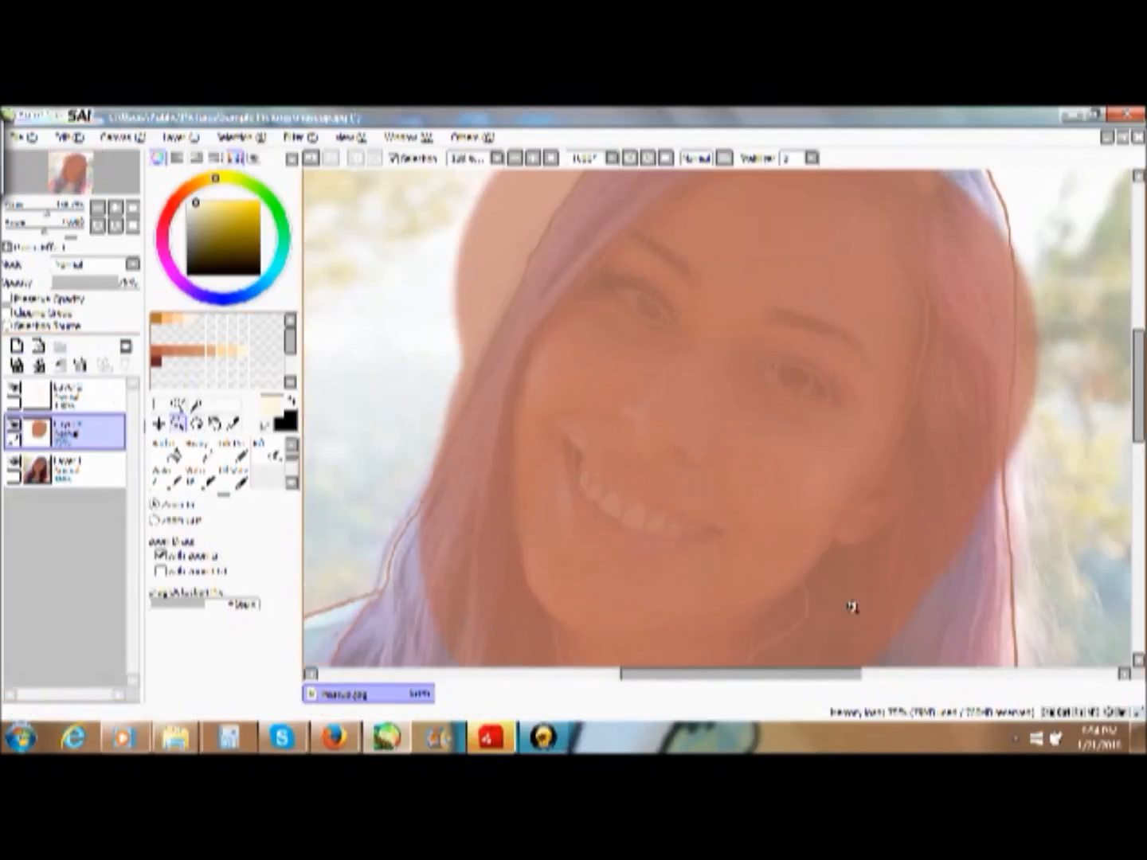
{"action": "left_click", "coordinate": [90, 283]}
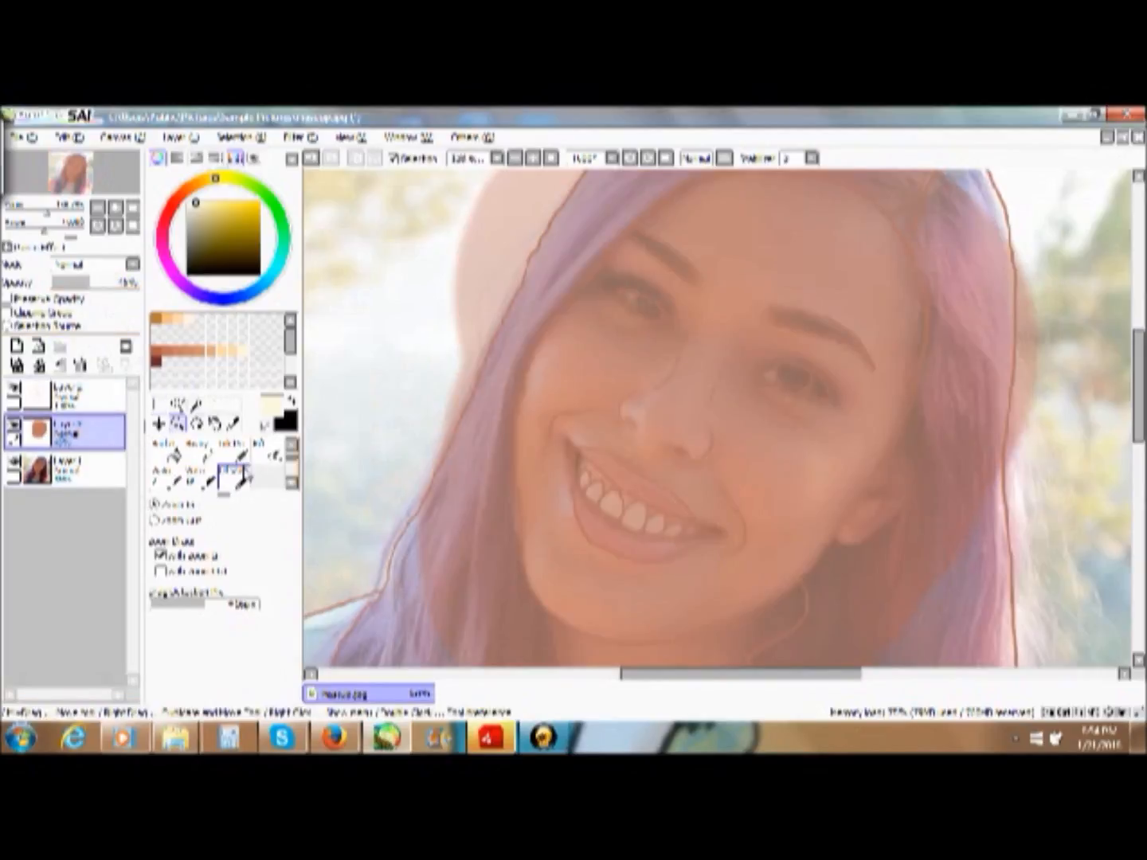
{"action": "left_click", "coordinate": [88, 469]}
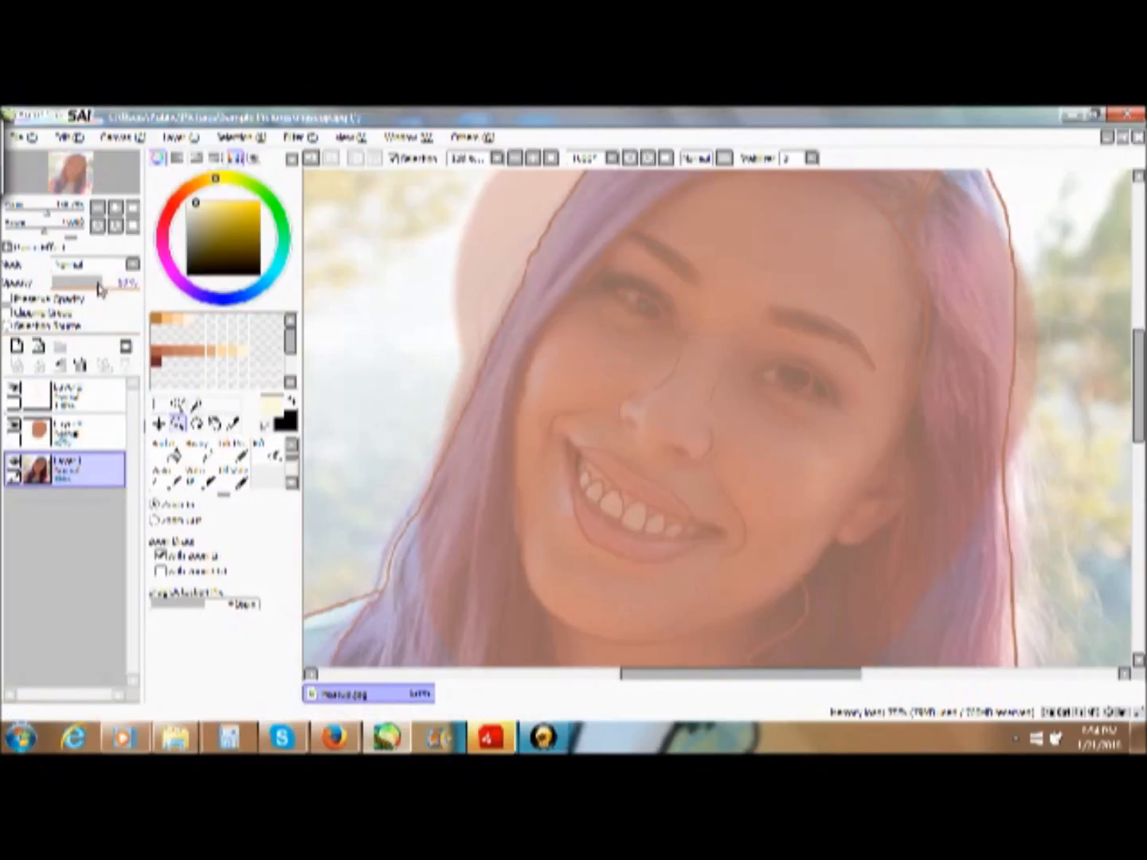
{"action": "left_click_drag", "start_coordinate": [99, 289], "coordinate": [140, 284]}
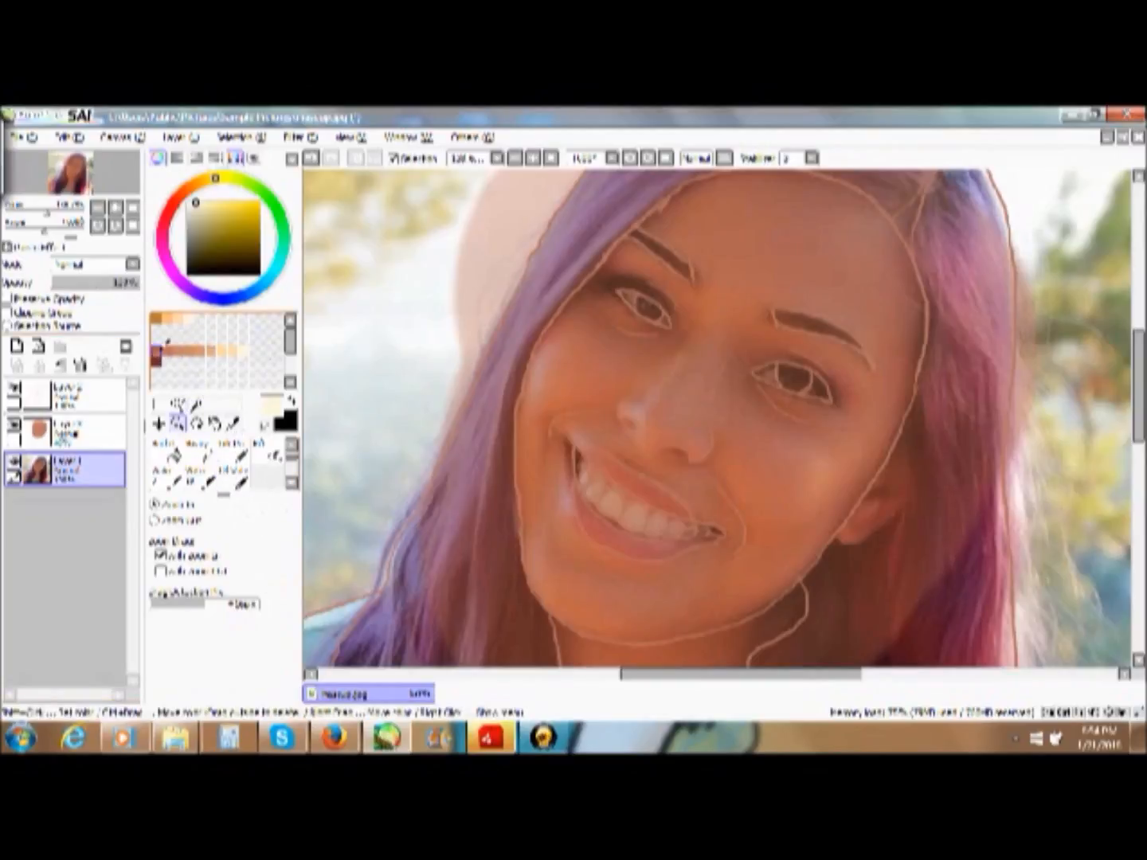
- Choose the Marker tool with a smaller brush size and load the tan skin swatch as the paint colour
{"action": "left_click", "coordinate": [162, 348]}
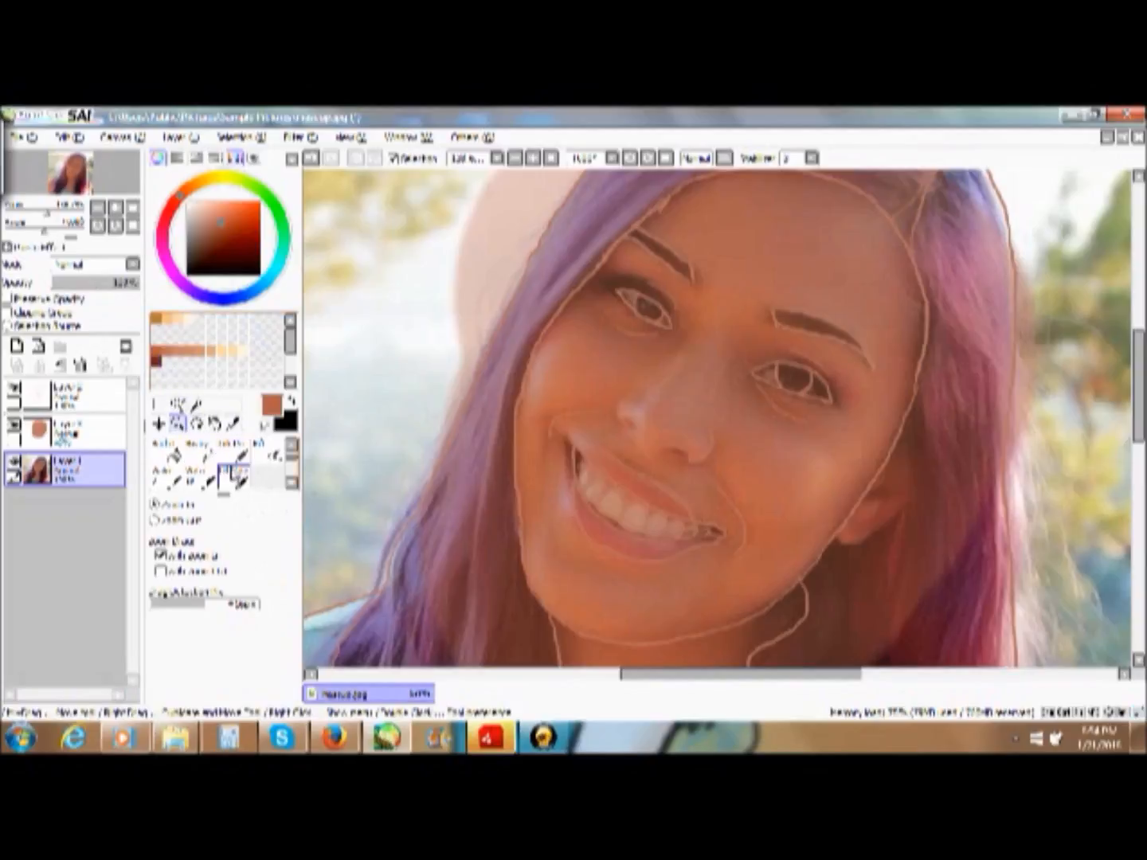
{"action": "left_click", "coordinate": [199, 450]}
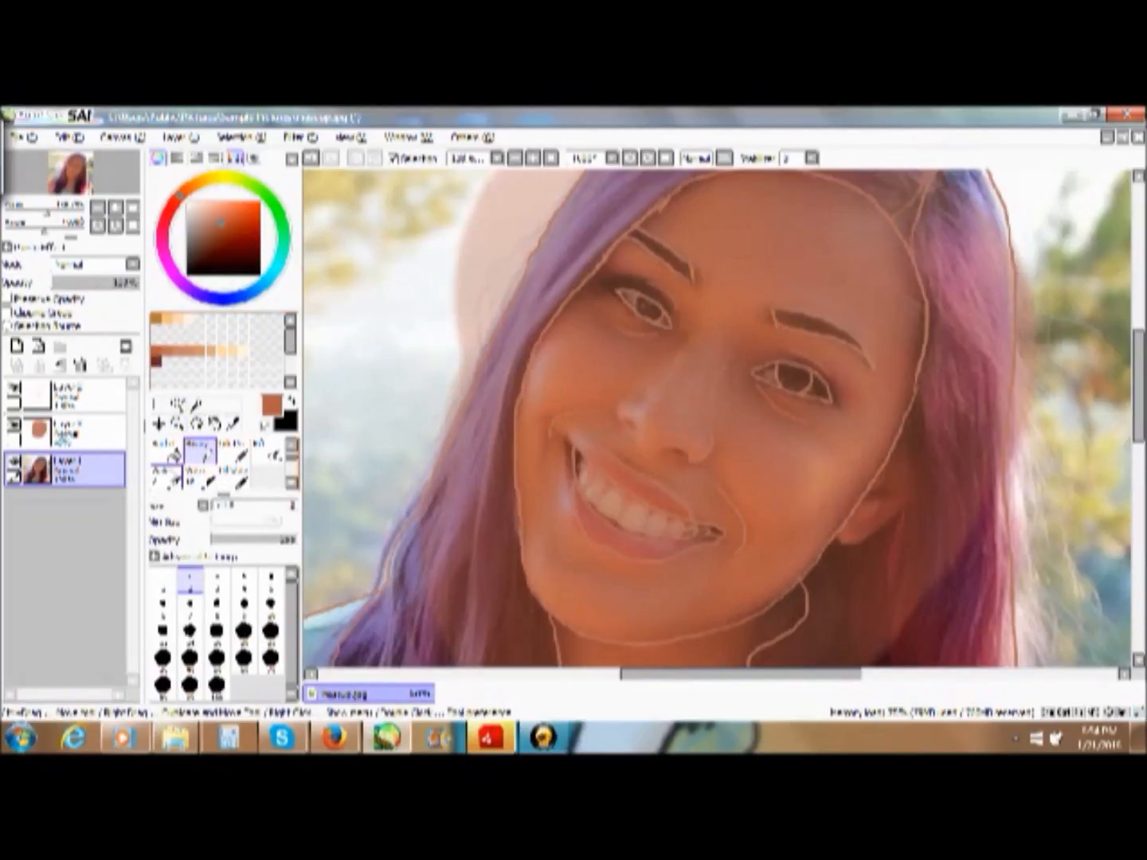
{"action": "left_click", "coordinate": [291, 446]}
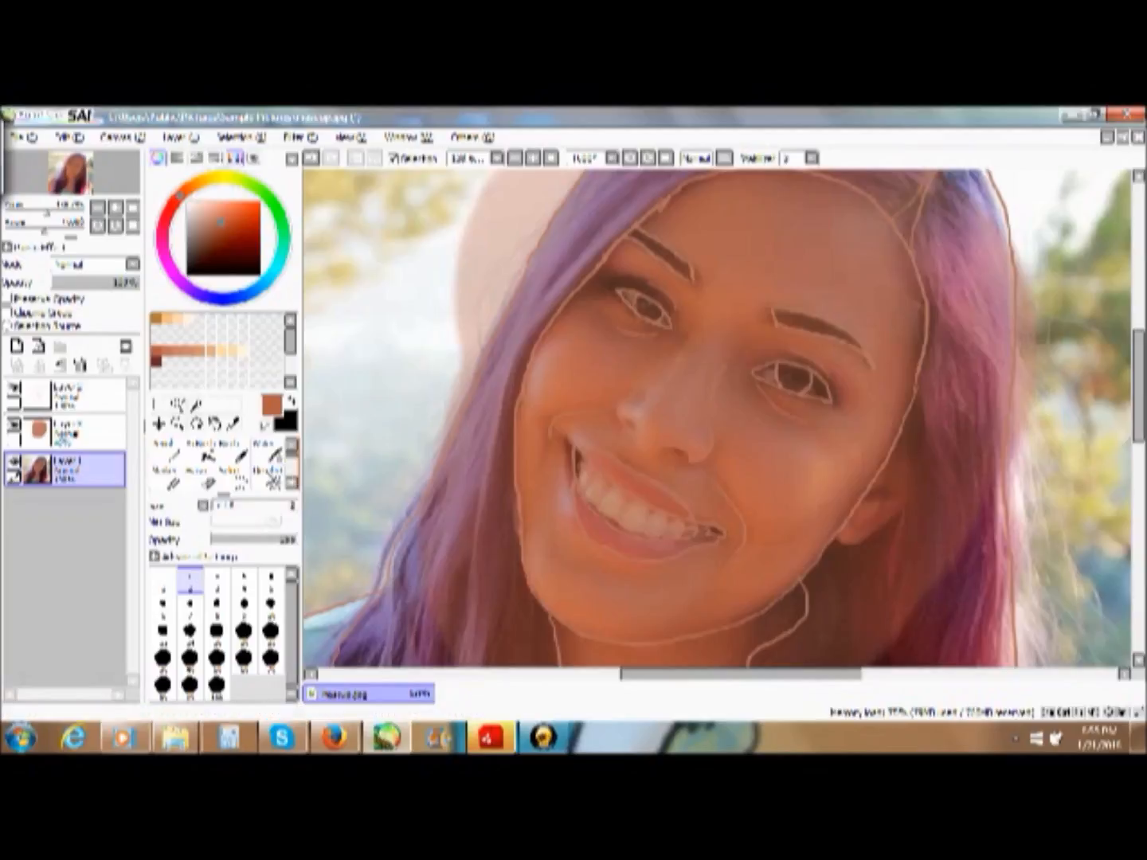
{"action": "left_click", "coordinate": [165, 472]}
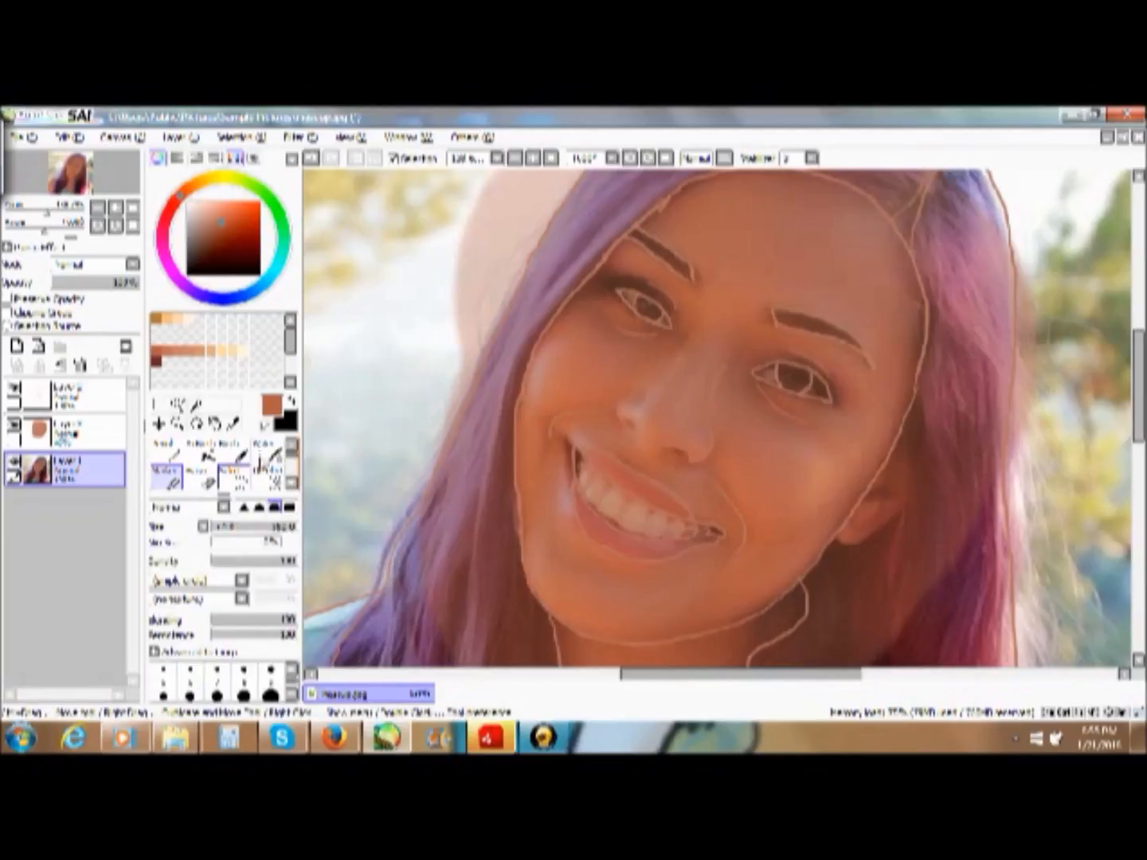
{"action": "left_click", "coordinate": [219, 528]}
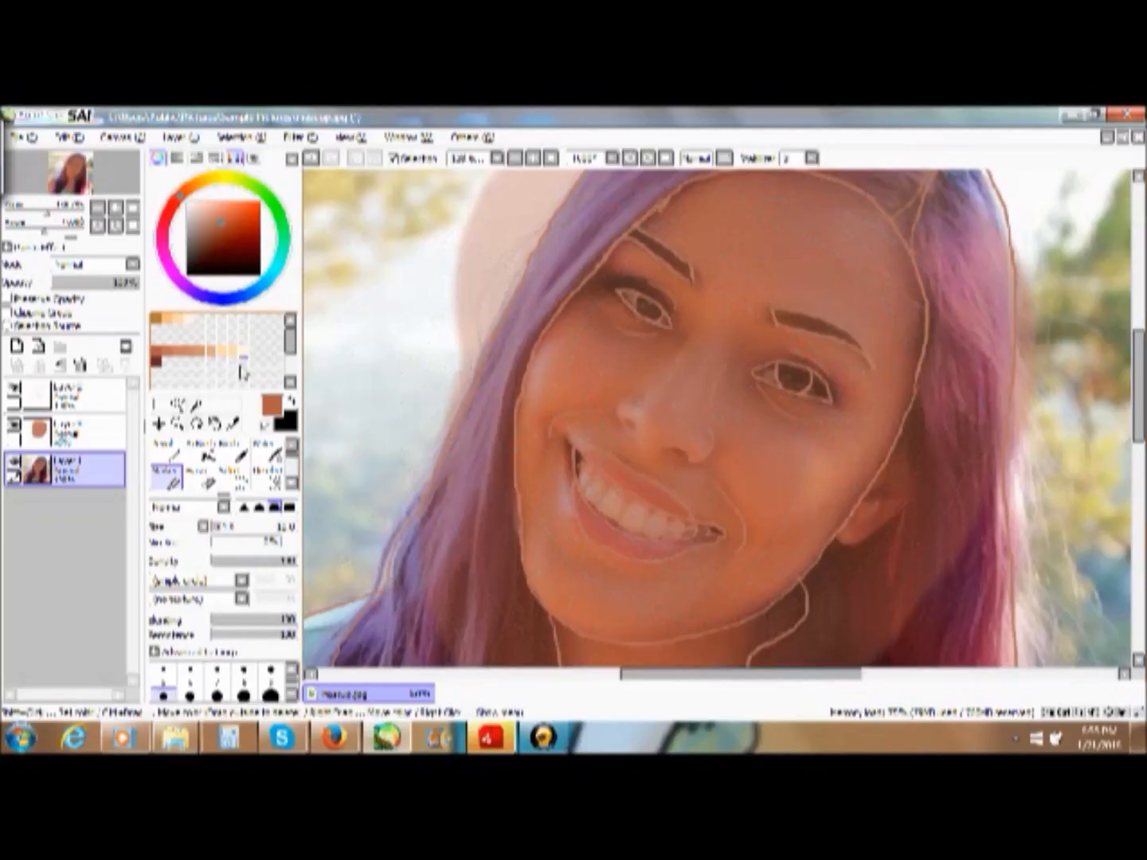
{"action": "left_click", "coordinate": [200, 348]}
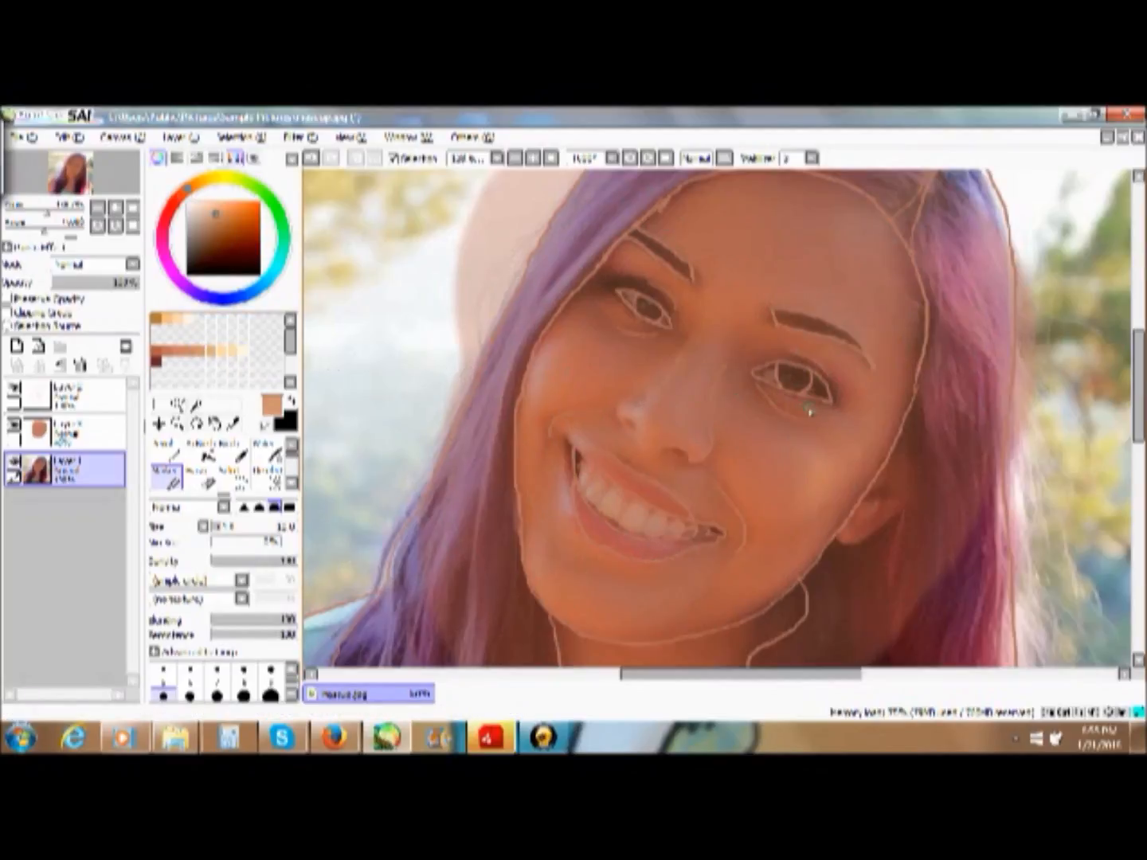
- Hide the photo layer and set the skin paint layer's opacity to 100%
{"action": "left_click", "coordinate": [13, 463]}
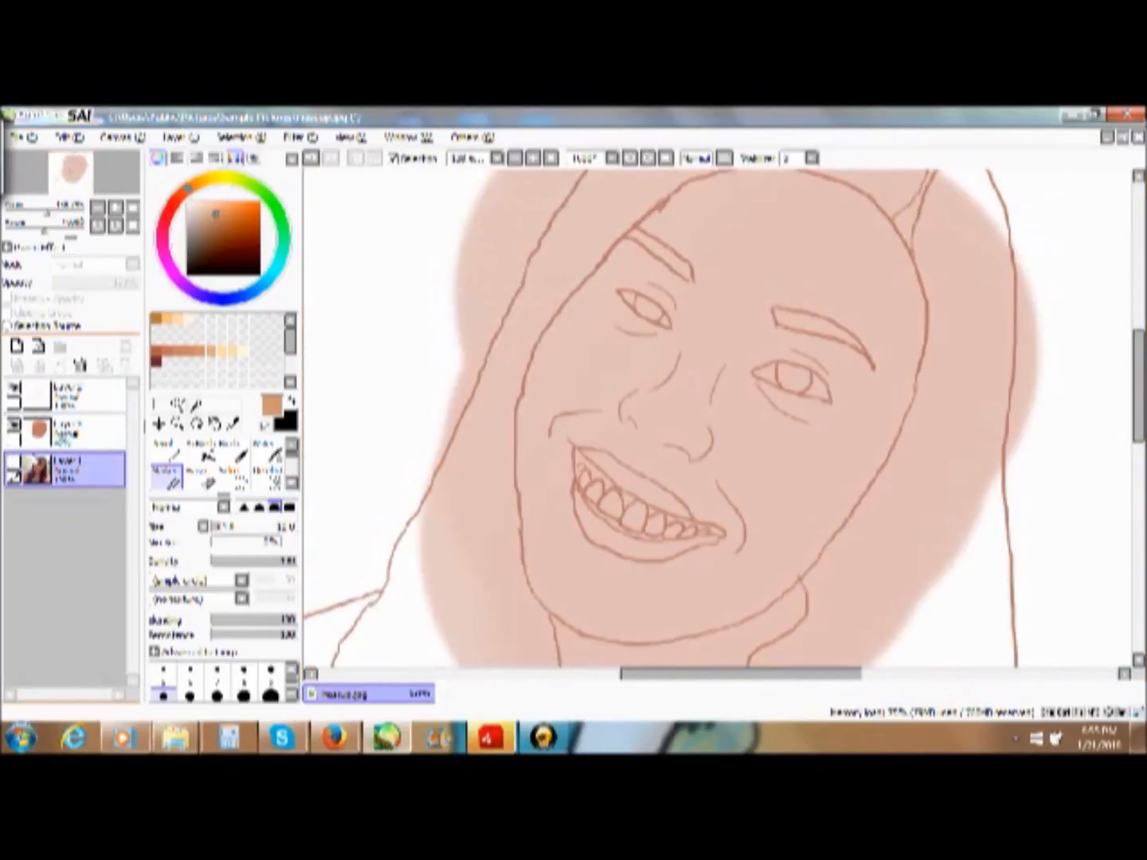
{"action": "left_click", "coordinate": [99, 430]}
{"action": "left_click_drag", "start_coordinate": [100, 283], "coordinate": [142, 284]}
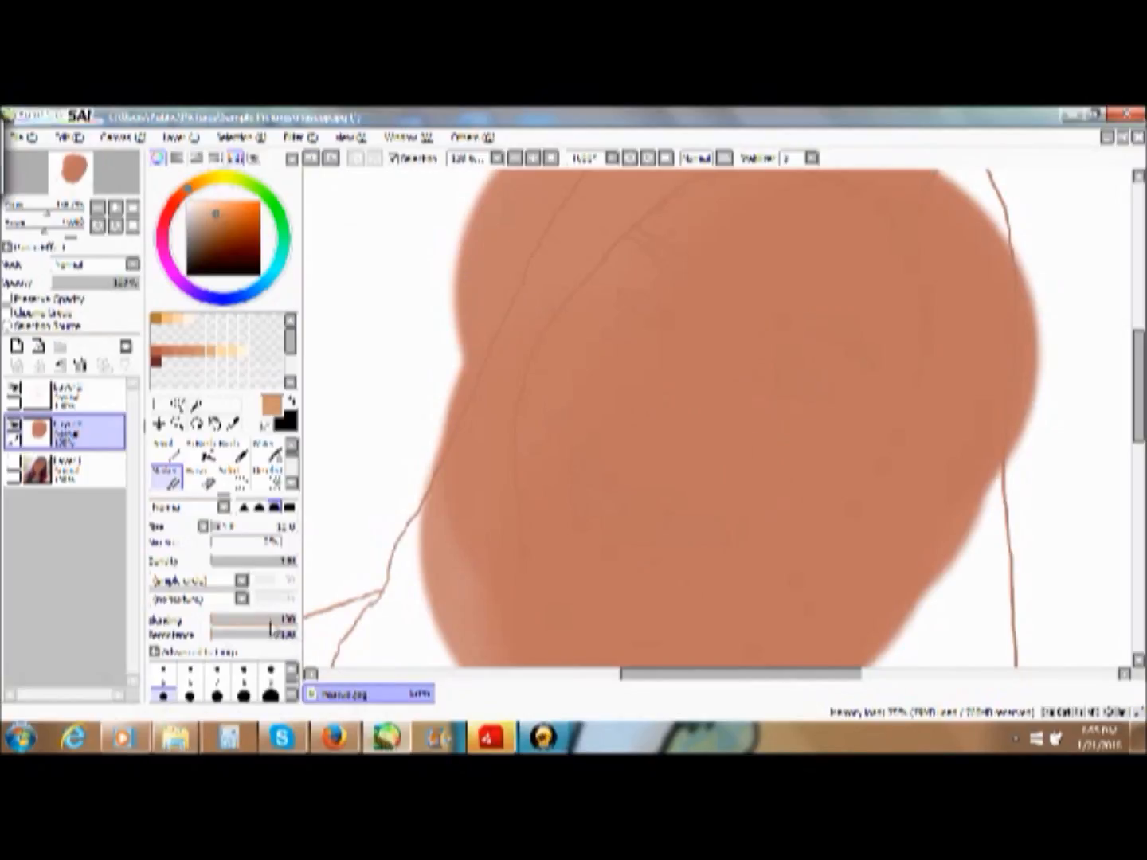
- Set the Marker's blending to 0 and paint a light tan patch just below the eye on the right of the face
{"action": "left_click_drag", "start_coordinate": [297, 621], "coordinate": [215, 621]}
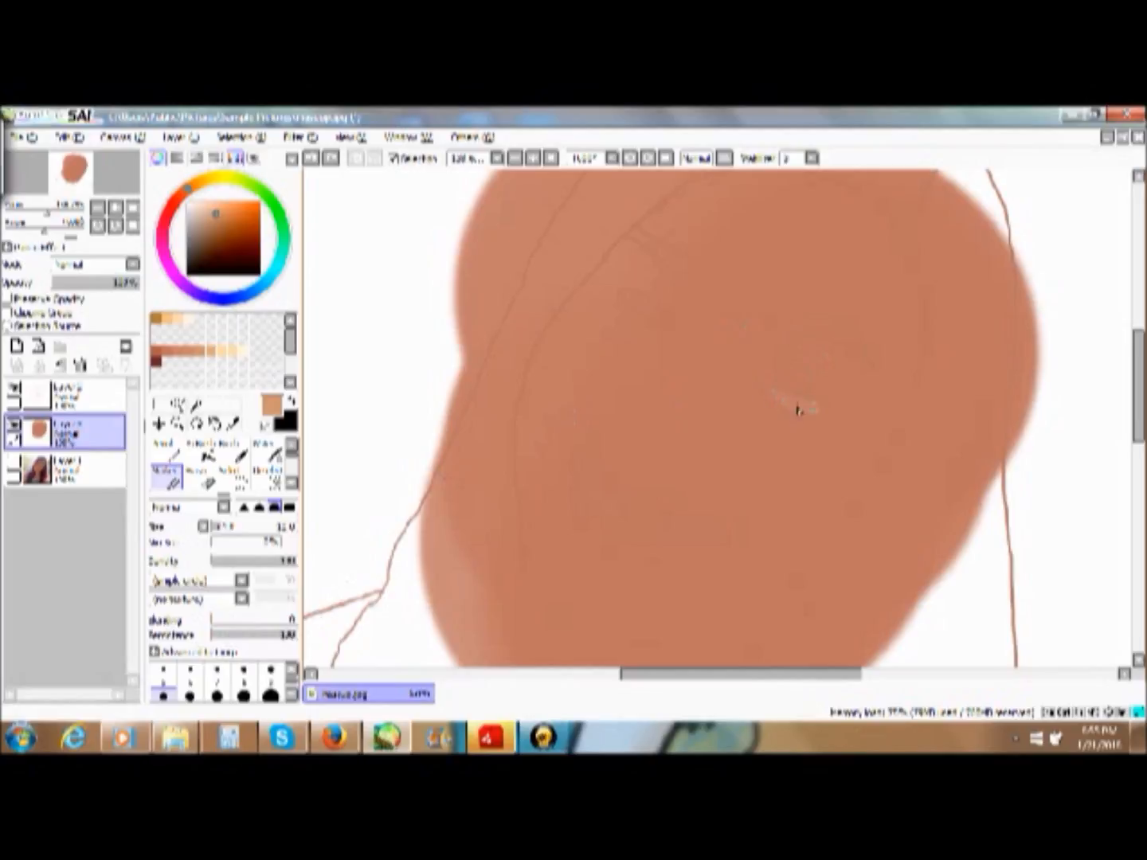
{"action": "left_click_drag", "start_coordinate": [787, 404], "coordinate": [770, 396]}
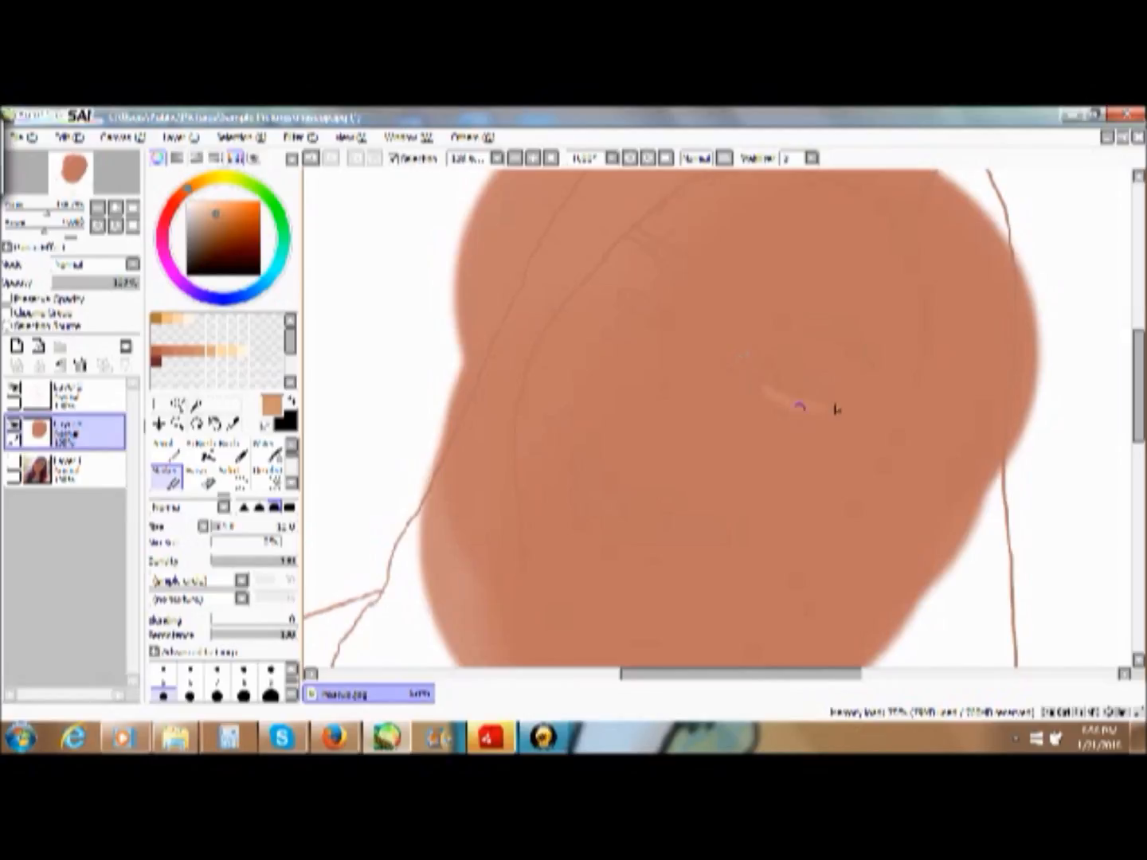
- Load the dark reddish-brown swatch and set the Marker to a small brush size for detailing the under-eye area
{"action": "left_click", "coordinate": [166, 351]}
{"action": "left_click", "coordinate": [176, 423]}
{"action": "mouse_move", "coordinate": [711, 356]}
{"action": "left_mouse_down"}
{"action": "mouse_move", "coordinate": [853, 417]}
{"action": "mouse_move", "coordinate": [929, 470]}
{"action": "left_mouse_up"}
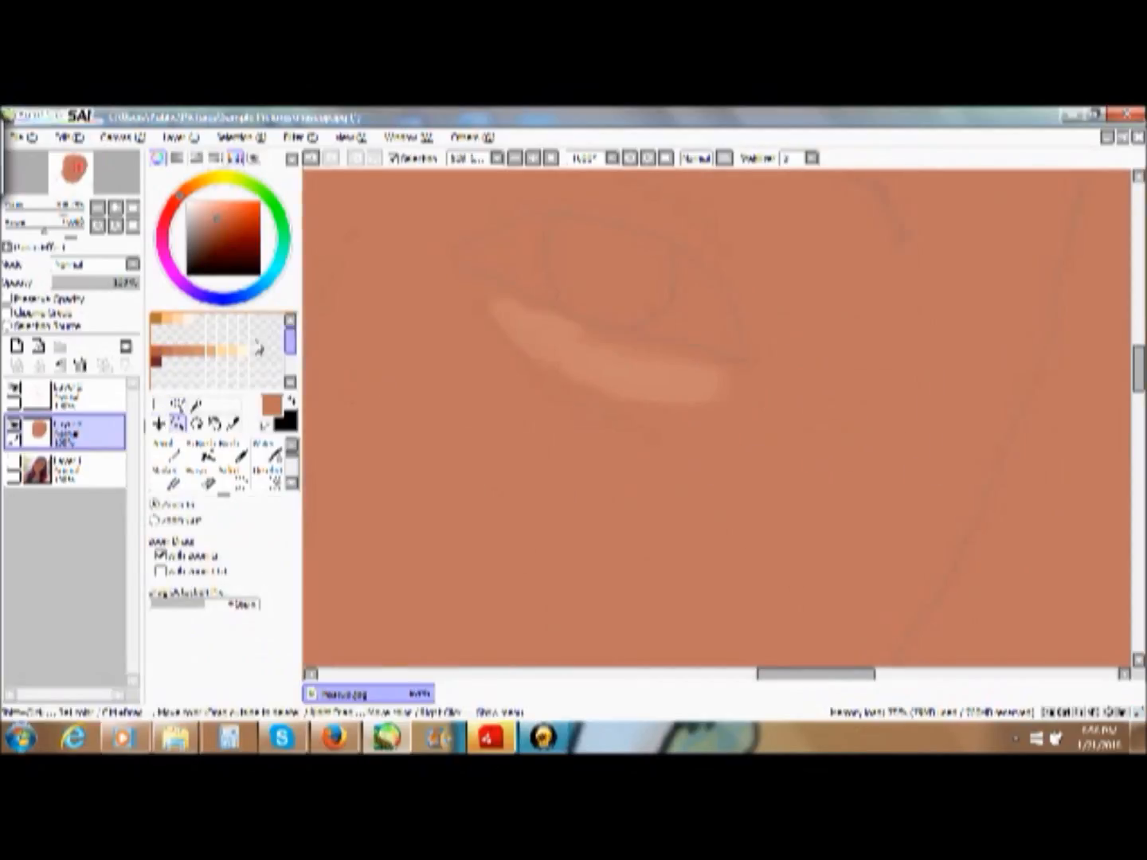
{"action": "left_click", "coordinate": [157, 363]}
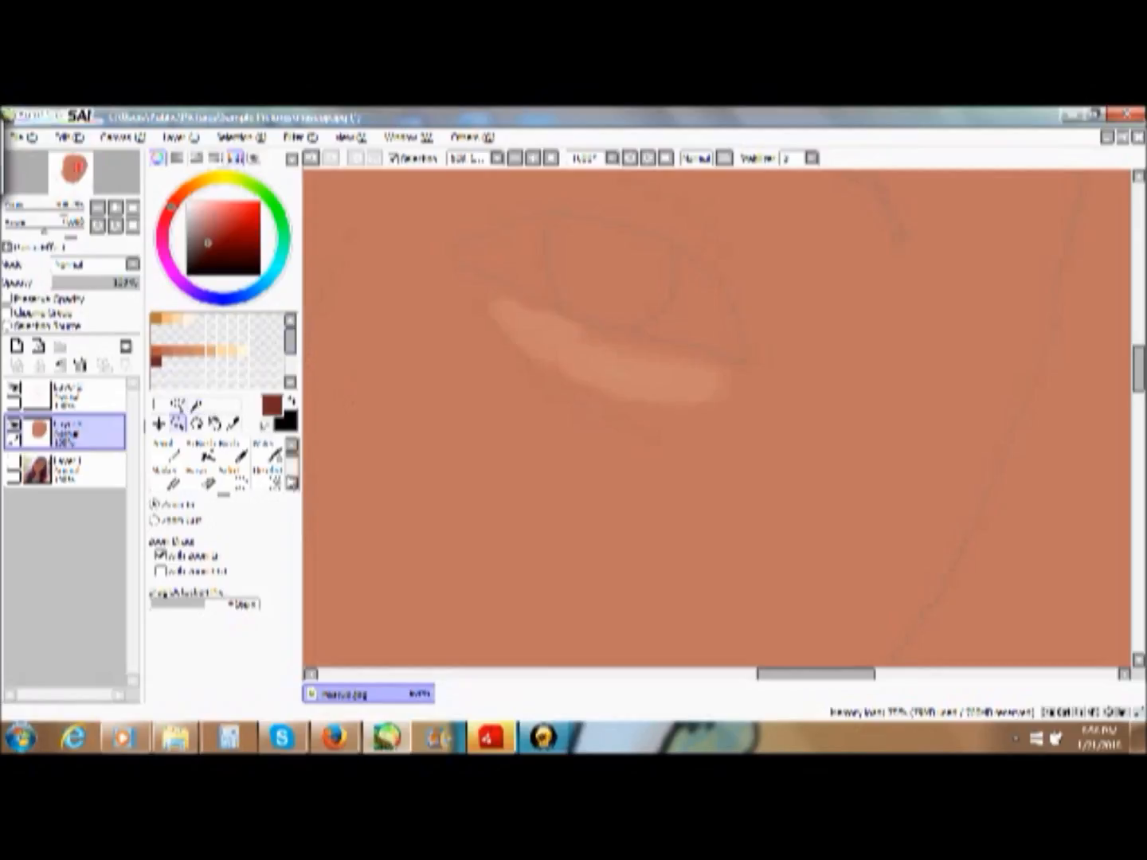
{"action": "left_click", "coordinate": [163, 458]}
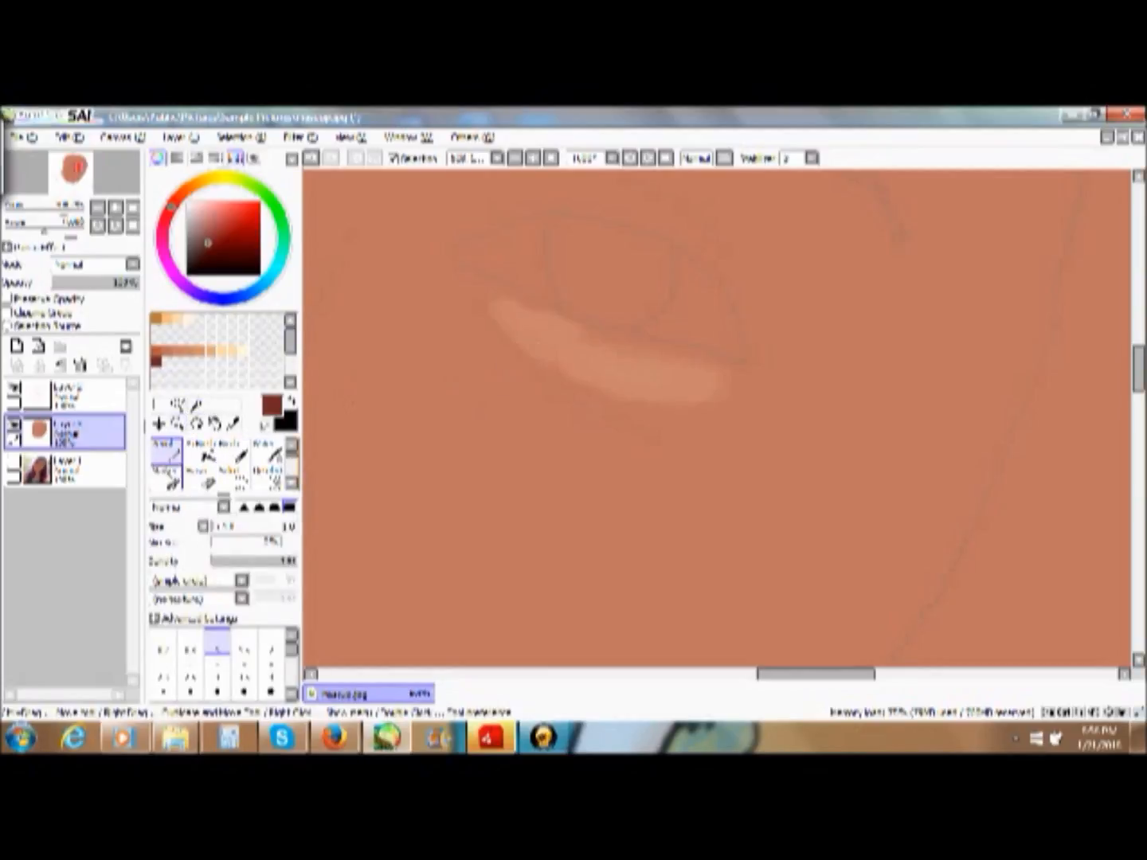
{"action": "left_click", "coordinate": [166, 477]}
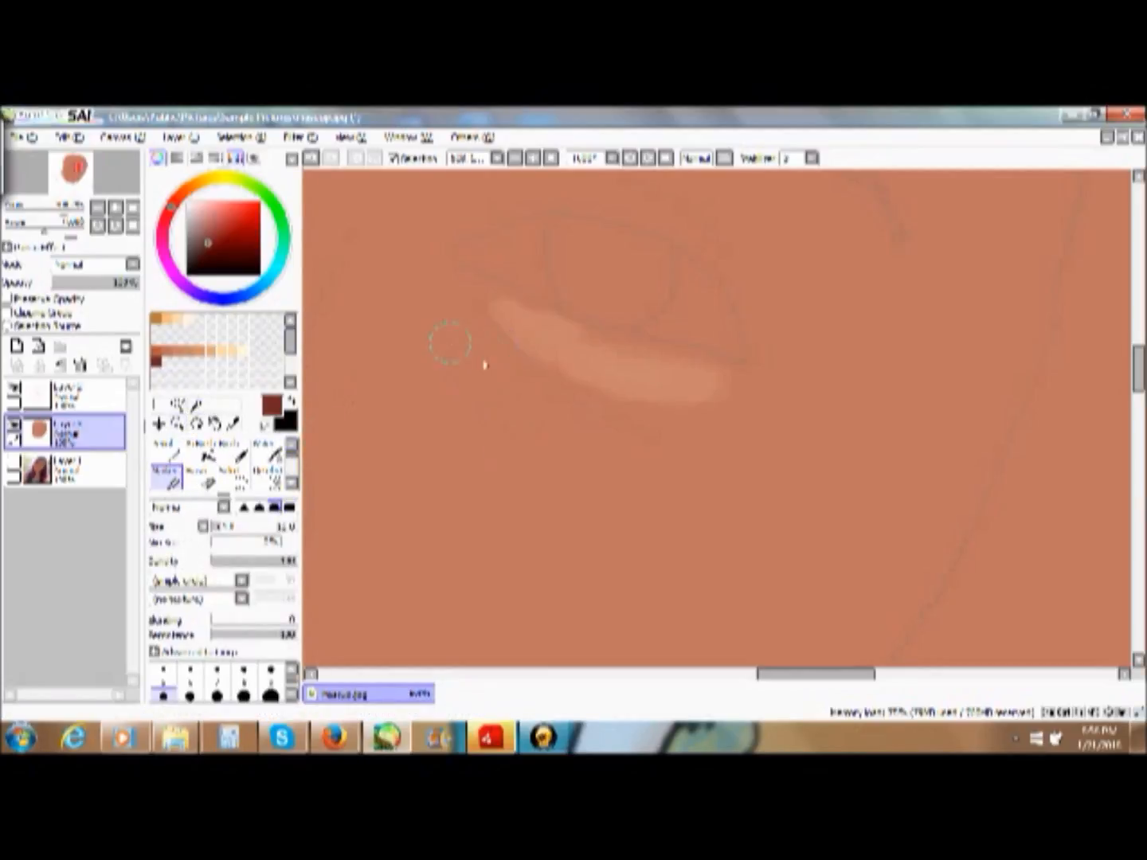
{"action": "left_click", "coordinate": [272, 674]}
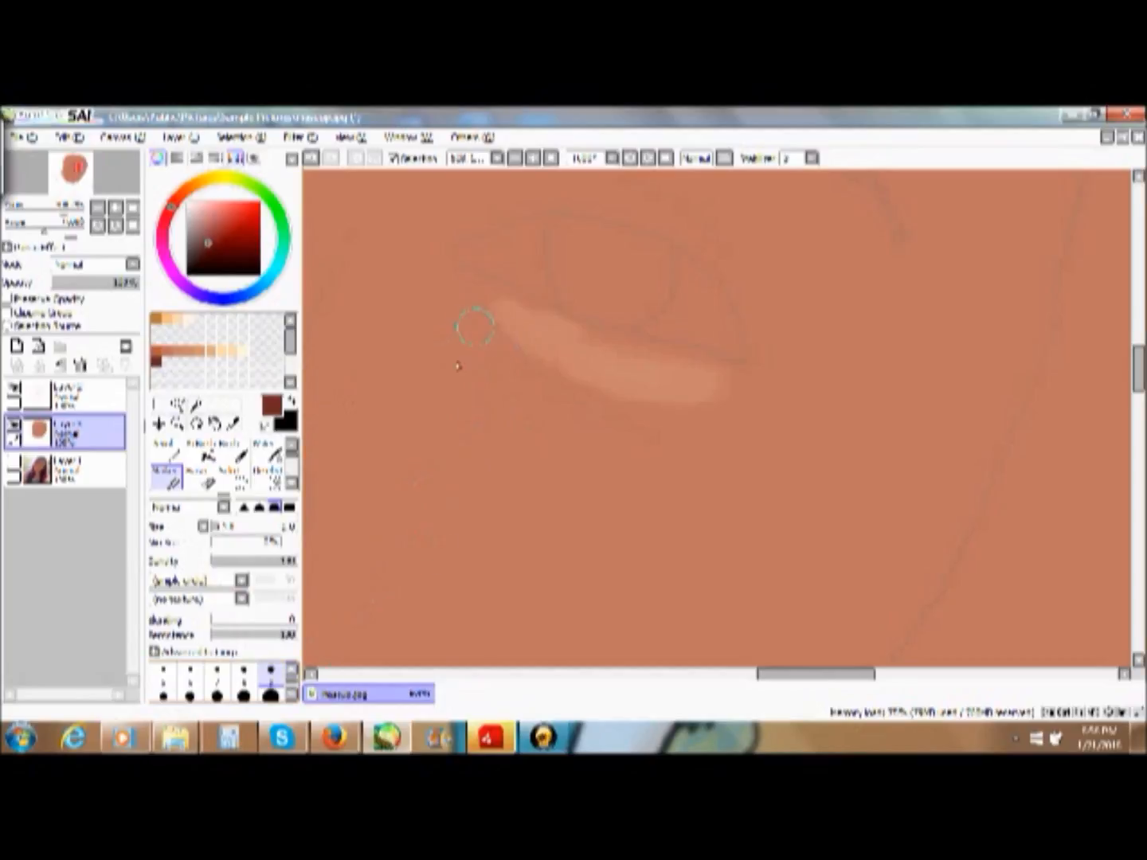
{"action": "left_click", "coordinate": [292, 672]}
{"action": "left_click", "coordinate": [272, 677]}
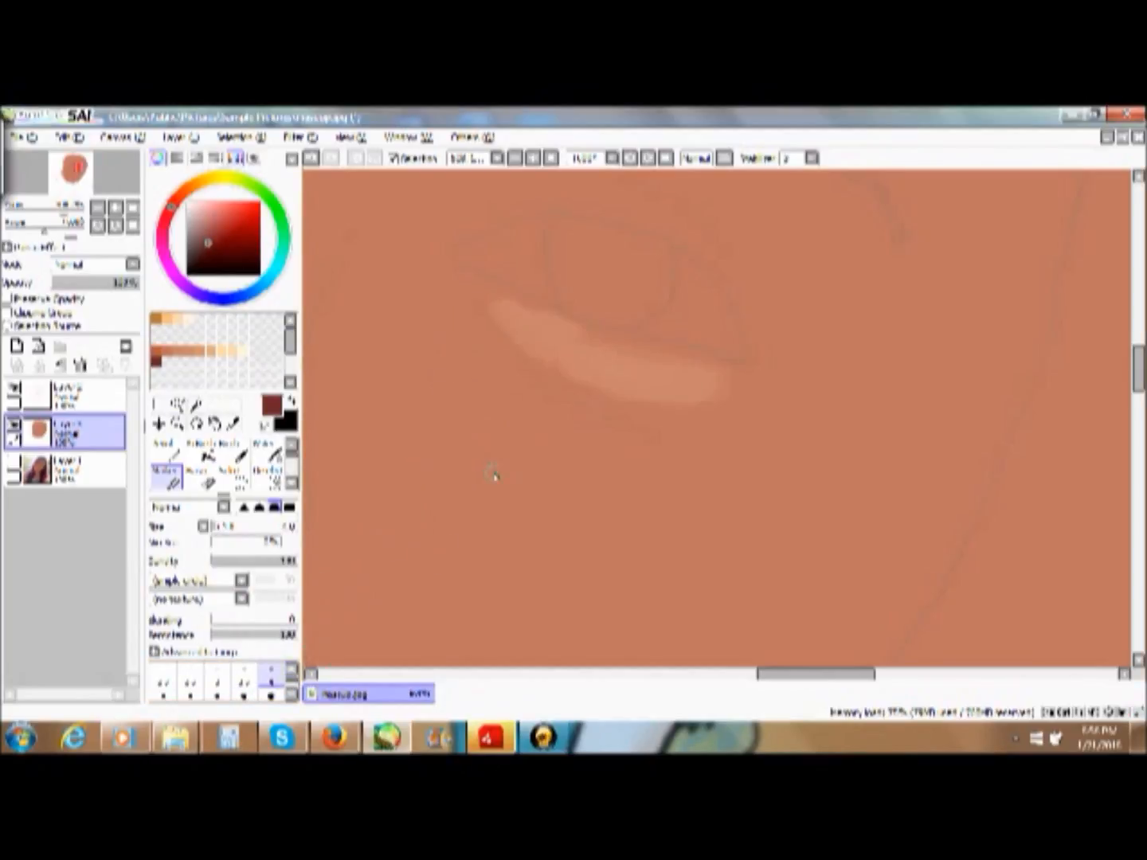
- Paint a dark curved crease below the lower eyelid, moving the skin paint layer above the line art layer
{"action": "left_click_drag", "start_coordinate": [470, 298], "coordinate": [542, 376]}
{"action": "left_click_drag", "start_coordinate": [595, 421], "coordinate": [677, 442]}
{"action": "left_click_drag", "start_coordinate": [558, 398], "coordinate": [649, 438]}
{"action": "left_click_drag", "start_coordinate": [63, 441], "coordinate": [62, 394]}
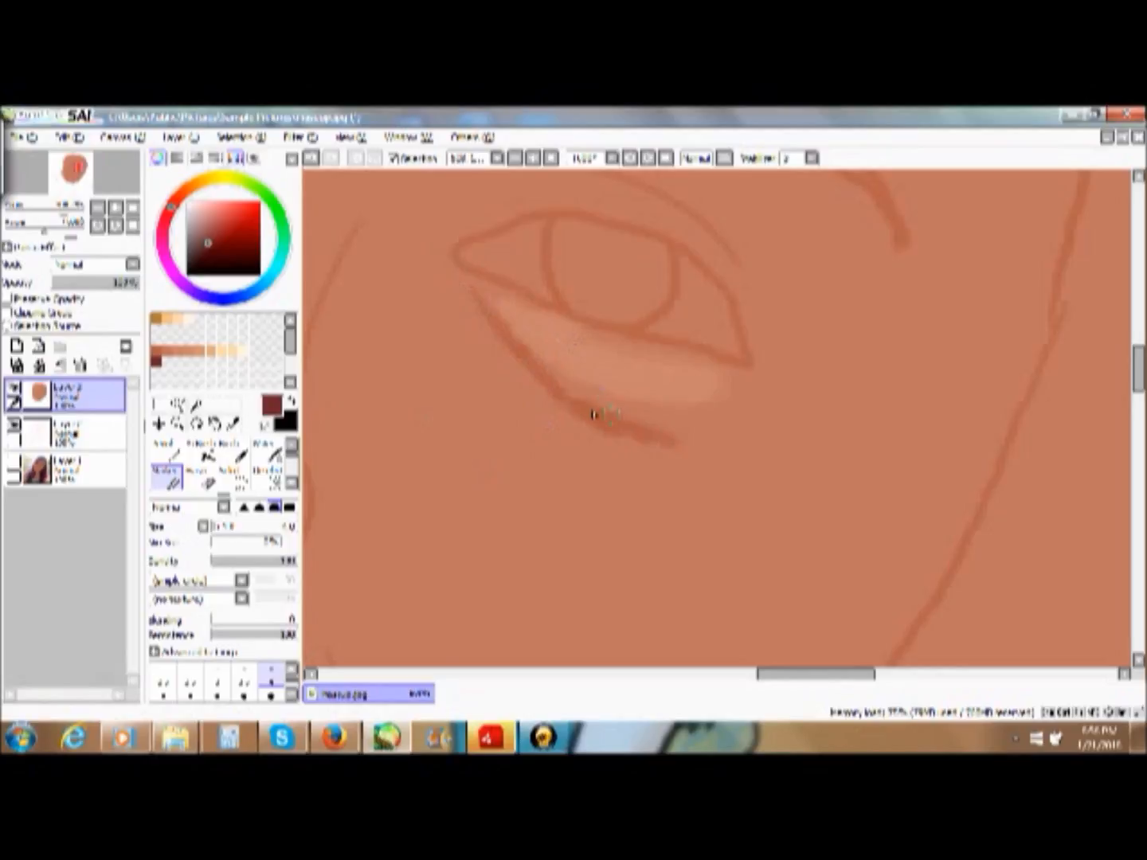
{"action": "mouse_move", "coordinate": [577, 412]}
{"action": "left_mouse_down"}
{"action": "mouse_move", "coordinate": [476, 301]}
{"action": "mouse_move", "coordinate": [543, 391]}
{"action": "mouse_move", "coordinate": [543, 343]}
{"action": "mouse_move", "coordinate": [538, 377]}
{"action": "mouse_move", "coordinate": [477, 304]}
{"action": "left_mouse_up"}
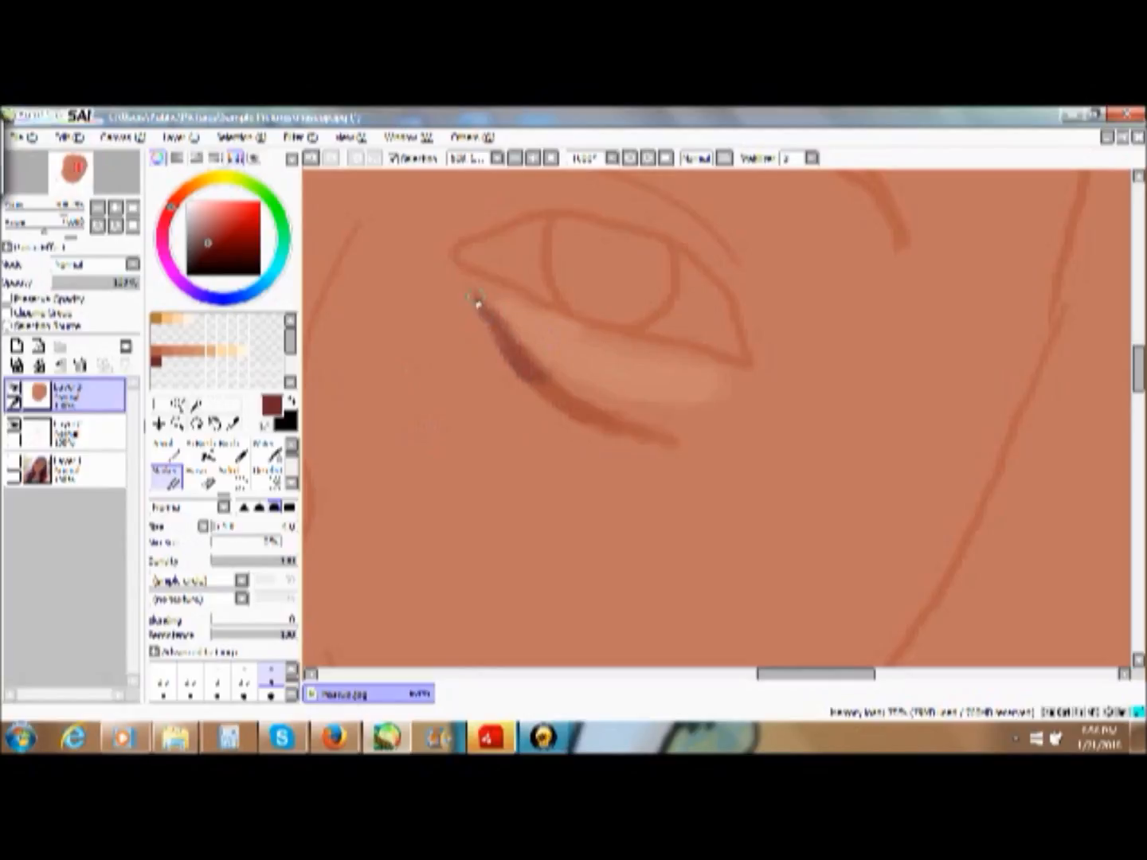
{"action": "mouse_move", "coordinate": [526, 365]}
{"action": "left_mouse_down"}
{"action": "mouse_move", "coordinate": [585, 415]}
{"action": "mouse_move", "coordinate": [555, 410]}
{"action": "left_mouse_up"}
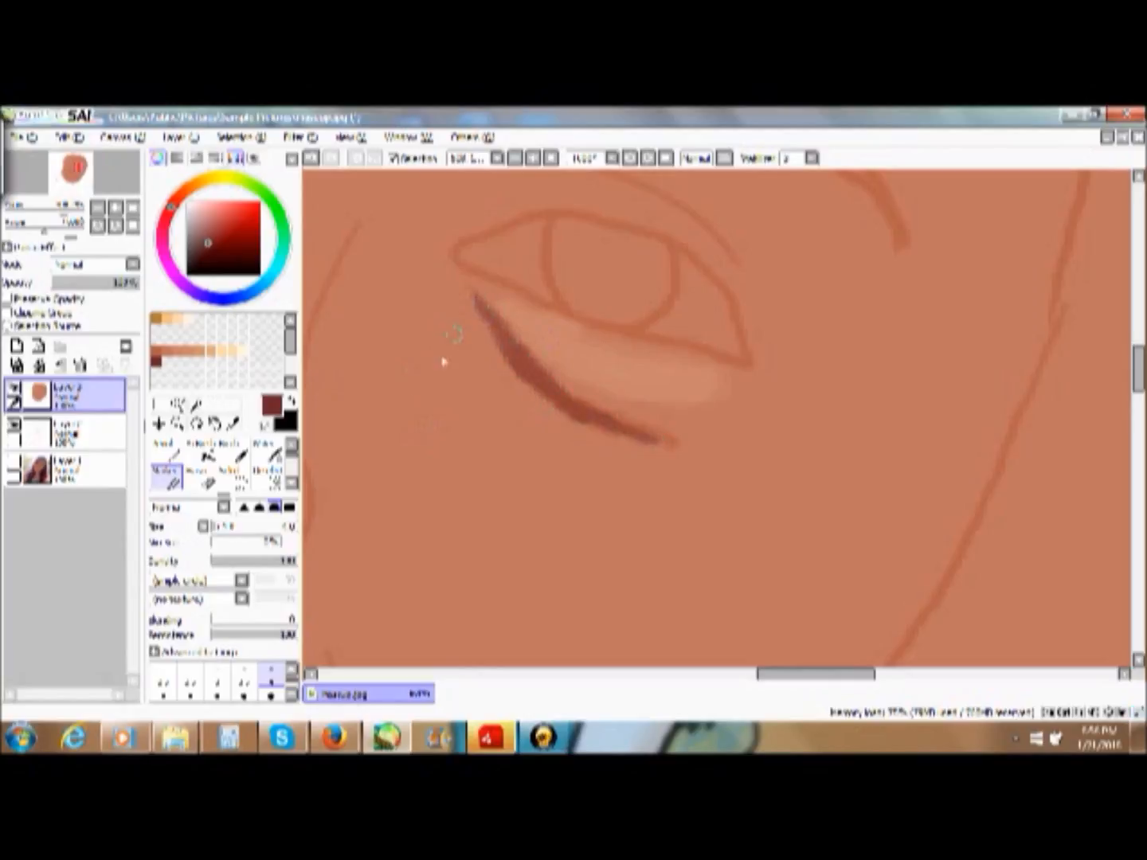
{"action": "left_click", "coordinate": [198, 350]}
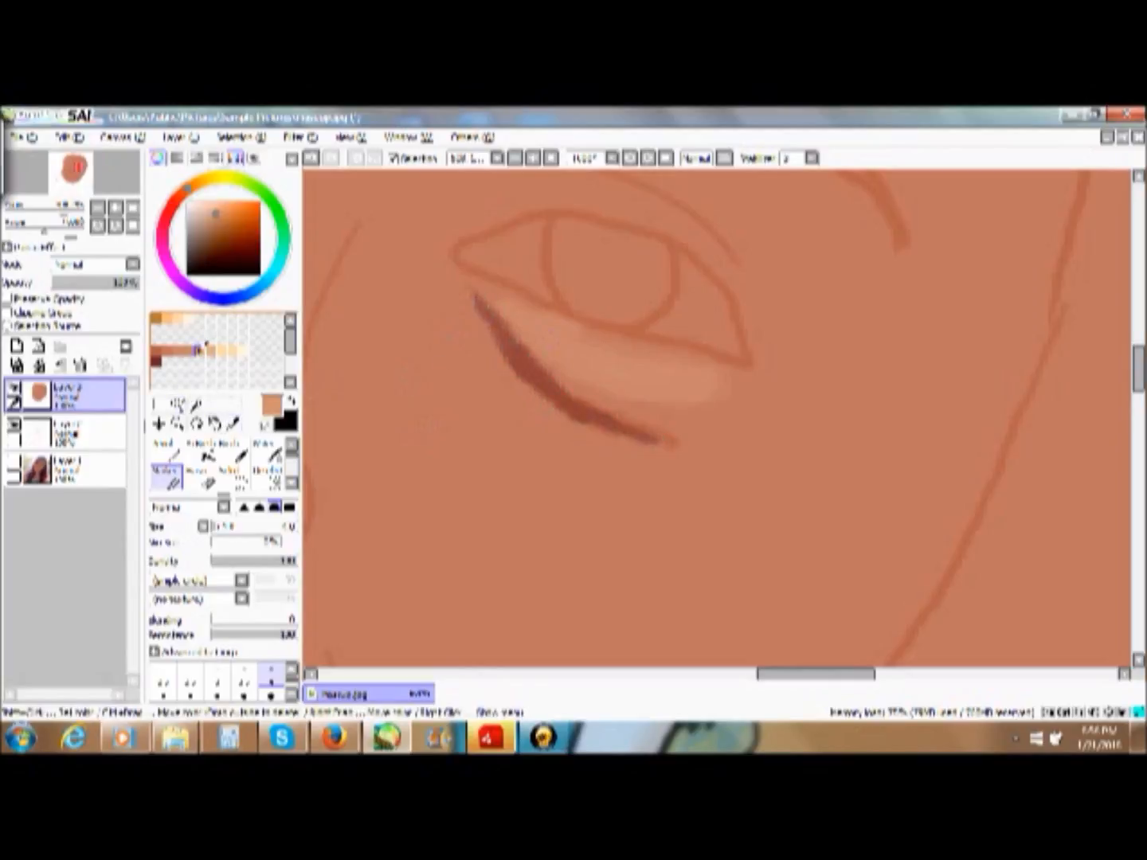
{"action": "mouse_move", "coordinate": [630, 372]}
{"action": "left_mouse_down"}
{"action": "mouse_move", "coordinate": [663, 385]}
{"action": "mouse_move", "coordinate": [627, 401]}
{"action": "mouse_move", "coordinate": [601, 369]}
{"action": "mouse_move", "coordinate": [662, 367]}
{"action": "mouse_move", "coordinate": [612, 393]}
{"action": "mouse_move", "coordinate": [629, 391]}
{"action": "mouse_move", "coordinate": [628, 365]}
{"action": "mouse_move", "coordinate": [714, 380]}
{"action": "mouse_move", "coordinate": [662, 362]}
{"action": "left_mouse_up"}
{"action": "left_click", "coordinate": [312, 158]}
- Fill the area between the lower eyelid and the dark crease with the light peach swatch, using a larger Marker brush
{"action": "left_click", "coordinate": [209, 348]}
{"action": "mouse_move", "coordinate": [681, 364]}
{"action": "left_mouse_down"}
{"action": "mouse_move", "coordinate": [685, 380]}
{"action": "mouse_move", "coordinate": [610, 390]}
{"action": "mouse_move", "coordinate": [695, 391]}
{"action": "mouse_move", "coordinate": [630, 407]}
{"action": "mouse_move", "coordinate": [672, 400]}
{"action": "left_mouse_up"}
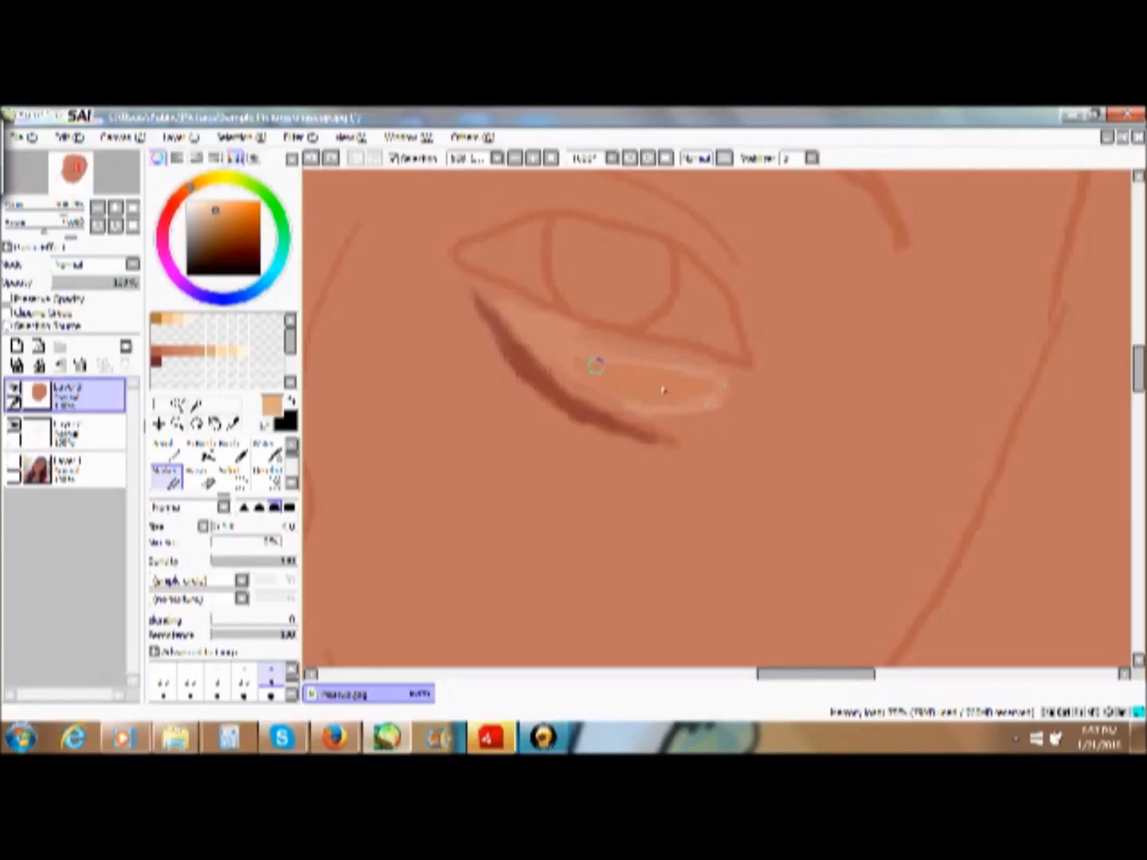
{"action": "left_click_drag", "start_coordinate": [617, 368], "coordinate": [648, 377]}
{"action": "key", "text": "ctrl+z"}
{"action": "left_click_drag", "start_coordinate": [677, 381], "coordinate": [570, 355]}
{"action": "left_click", "coordinate": [292, 674]}
{"action": "scroll", "coordinate": [296, 683], "scroll_direction": "down", "scroll_amount": 3}
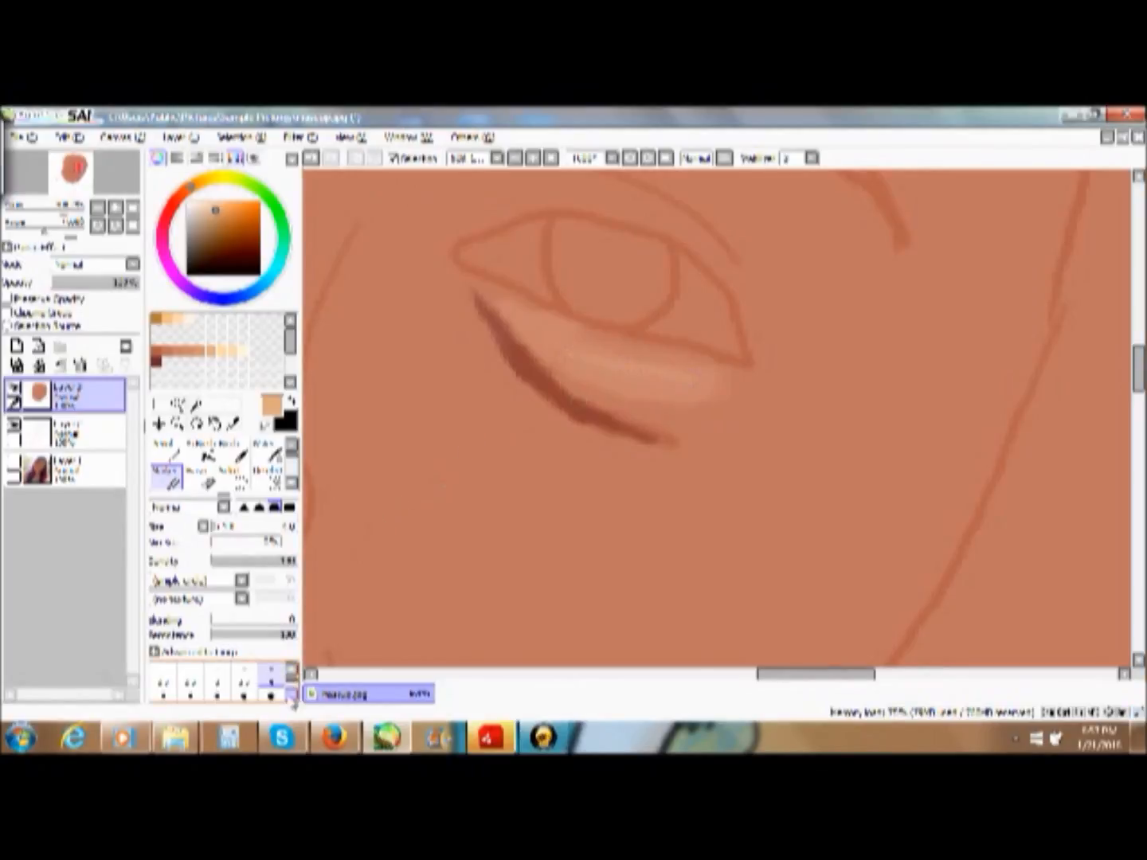
{"action": "mouse_move", "coordinate": [680, 382]}
{"action": "left_mouse_down"}
{"action": "mouse_move", "coordinate": [553, 341]}
{"action": "mouse_move", "coordinate": [648, 392]}
{"action": "mouse_move", "coordinate": [668, 395]}
{"action": "mouse_move", "coordinate": [621, 369]}
{"action": "mouse_move", "coordinate": [685, 382]}
{"action": "mouse_move", "coordinate": [606, 371]}
{"action": "mouse_move", "coordinate": [649, 387]}
{"action": "mouse_move", "coordinate": [599, 365]}
{"action": "mouse_move", "coordinate": [657, 372]}
{"action": "mouse_move", "coordinate": [662, 390]}
{"action": "mouse_move", "coordinate": [700, 395]}
{"action": "mouse_move", "coordinate": [656, 384]}
{"action": "left_mouse_up"}
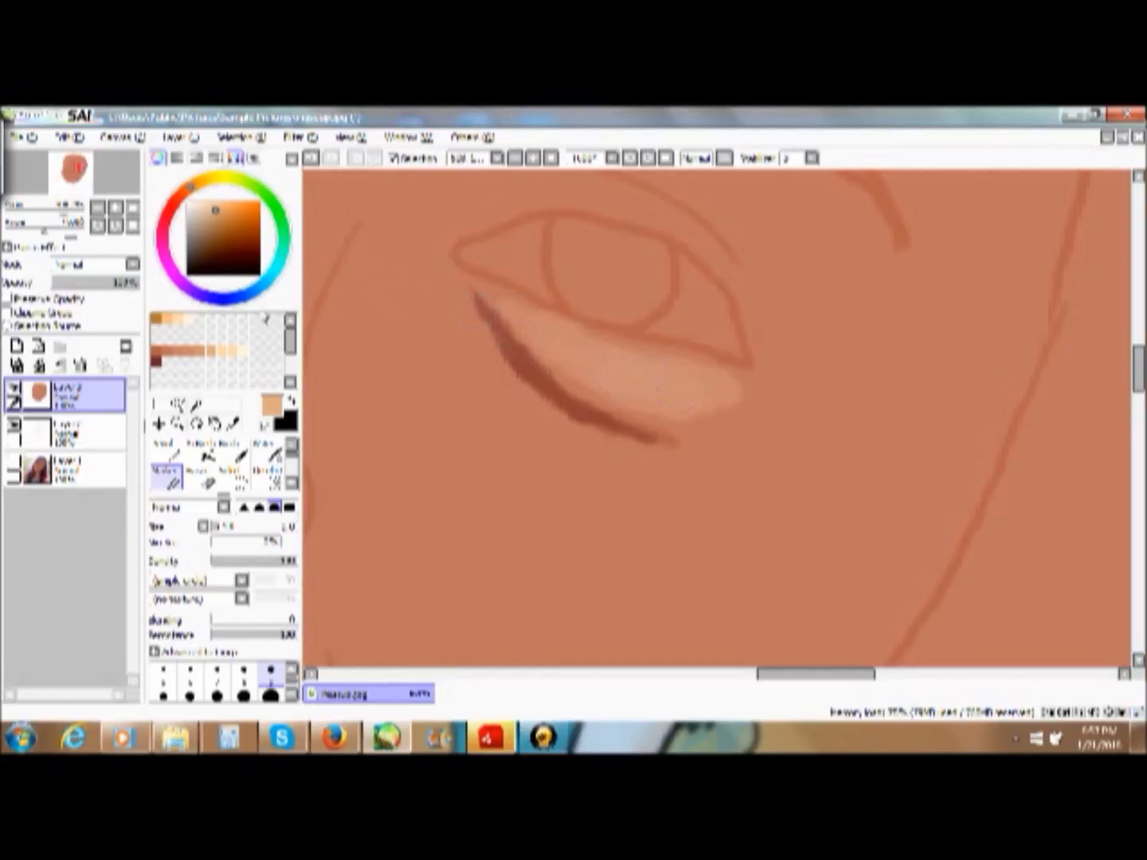
- Shade the lower part of the peach under-eye area along the crease with the tan swatch and a smaller Marker brush
{"action": "left_click", "coordinate": [206, 349]}
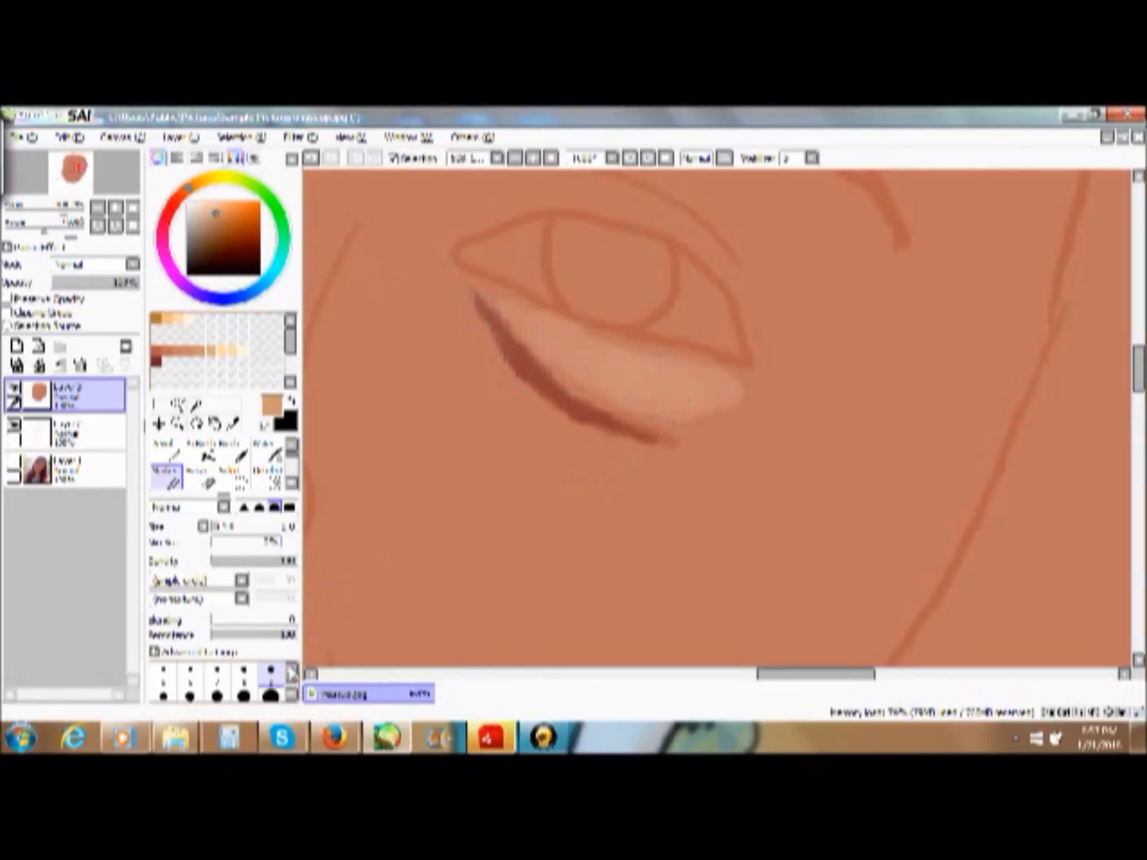
{"action": "left_click", "coordinate": [217, 675]}
{"action": "mouse_move", "coordinate": [691, 413]}
{"action": "left_mouse_down"}
{"action": "mouse_move", "coordinate": [626, 412]}
{"action": "mouse_move", "coordinate": [654, 420]}
{"action": "mouse_move", "coordinate": [605, 406]}
{"action": "mouse_move", "coordinate": [622, 404]}
{"action": "mouse_move", "coordinate": [558, 356]}
{"action": "mouse_move", "coordinate": [642, 409]}
{"action": "mouse_move", "coordinate": [604, 399]}
{"action": "mouse_move", "coordinate": [527, 337]}
{"action": "mouse_move", "coordinate": [578, 366]}
{"action": "mouse_move", "coordinate": [730, 372]}
{"action": "mouse_move", "coordinate": [654, 356]}
{"action": "left_mouse_up"}
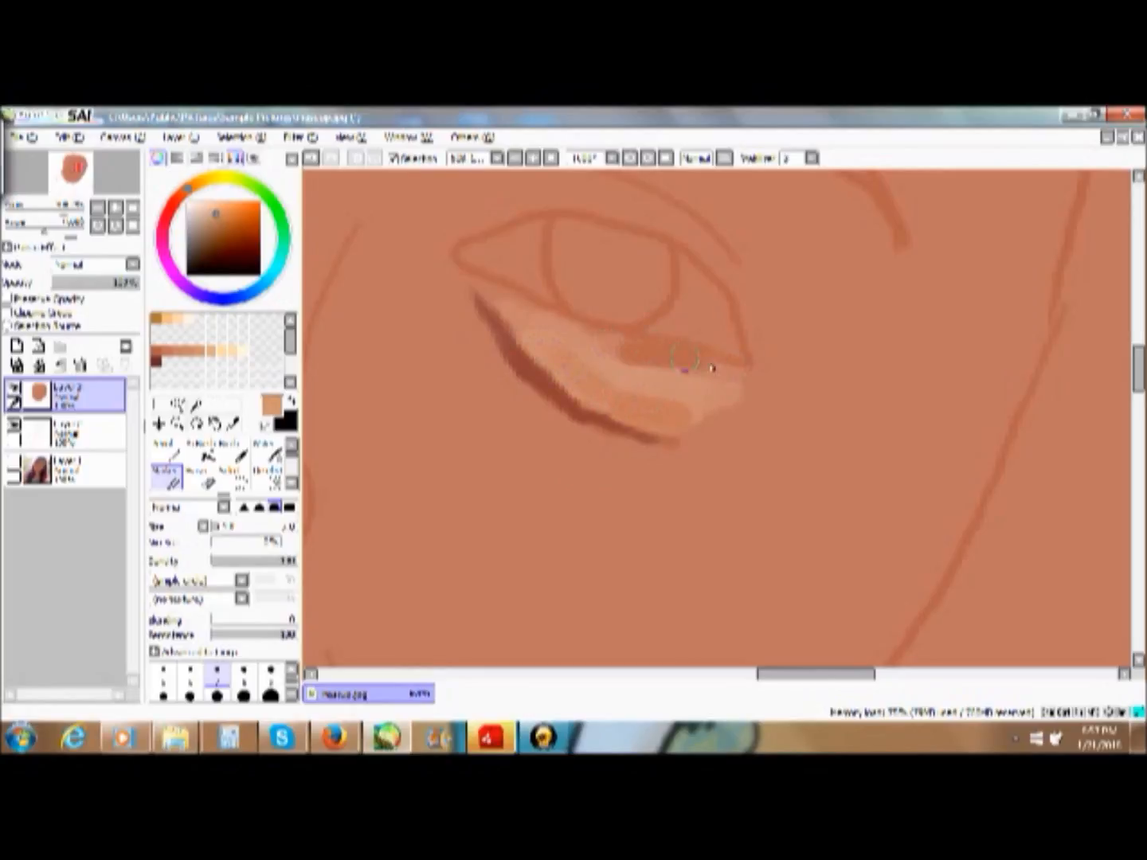
{"action": "left_click_drag", "start_coordinate": [685, 362], "coordinate": [726, 377]}
{"action": "left_click_drag", "start_coordinate": [622, 351], "coordinate": [602, 345]}
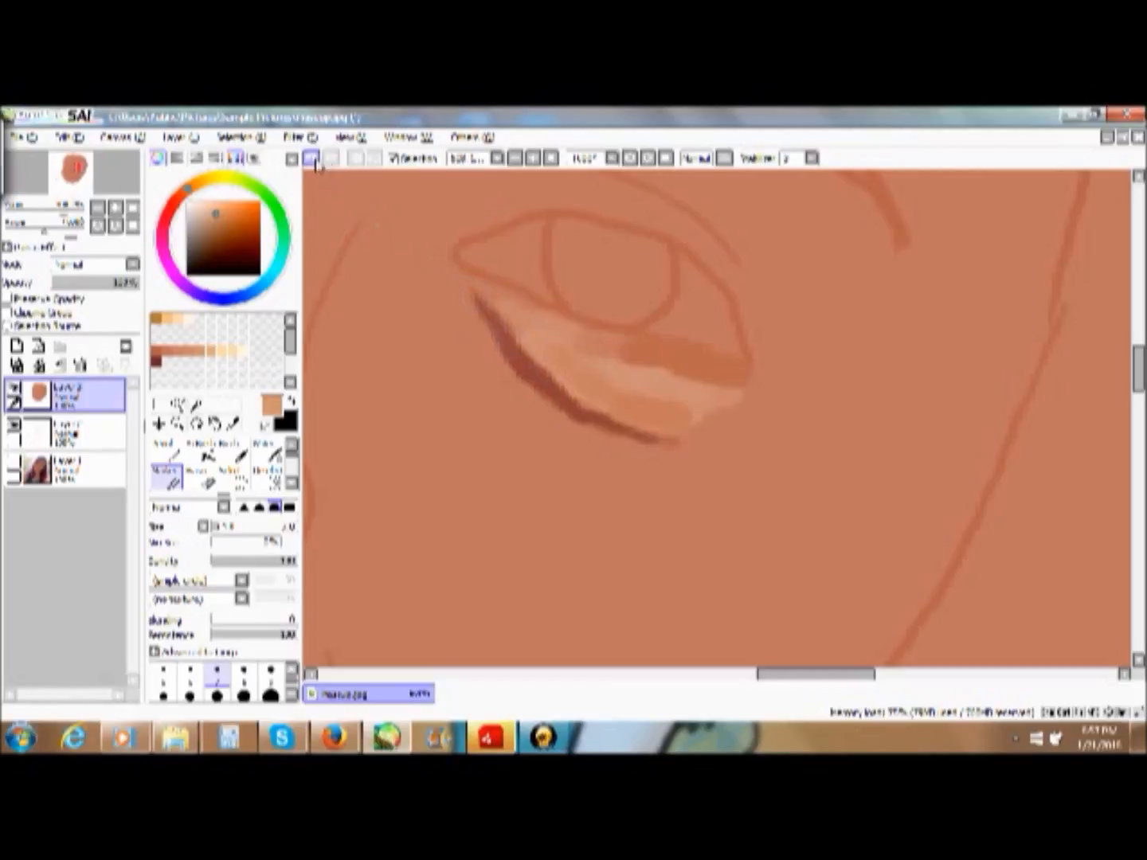
{"action": "key", "text": "ctrl+z"}
- Reduce the Marker size and paint a short tan patch beneath the outer corner of the lower eyelid
{"action": "left_click", "coordinate": [271, 673]}
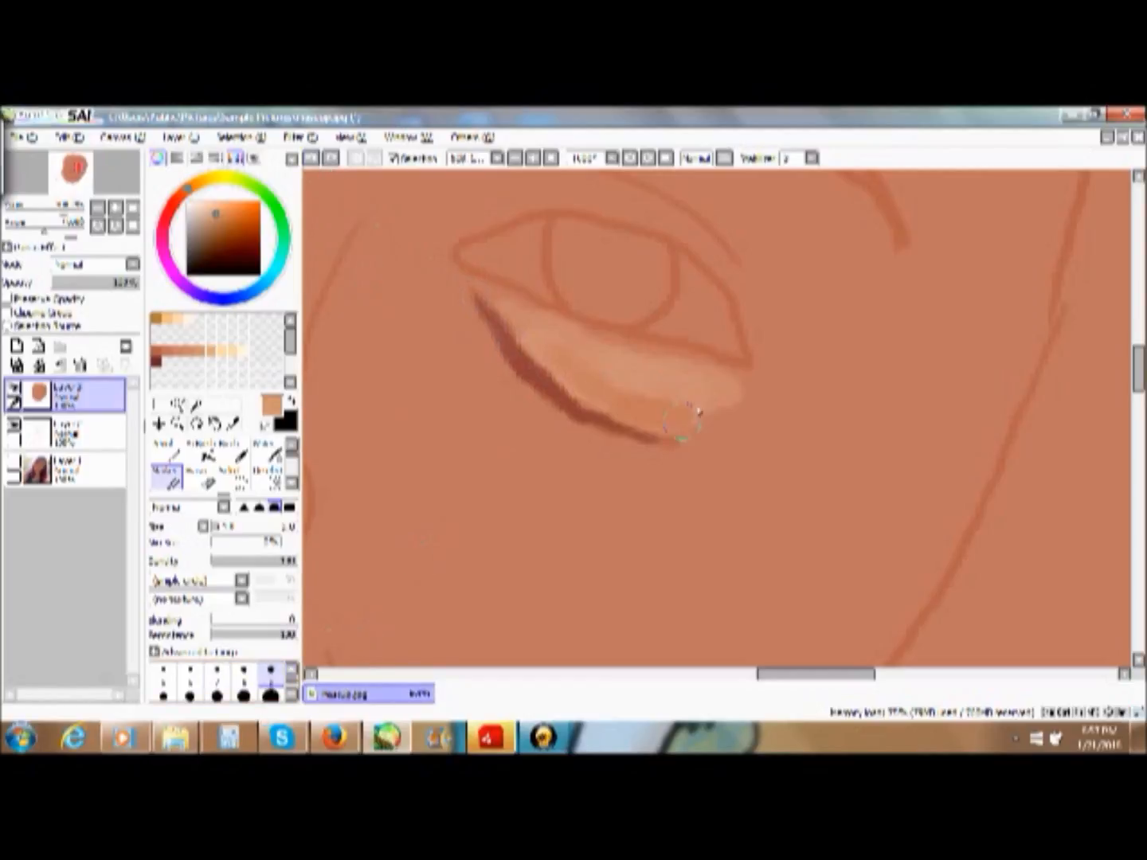
{"action": "left_click", "coordinate": [163, 676]}
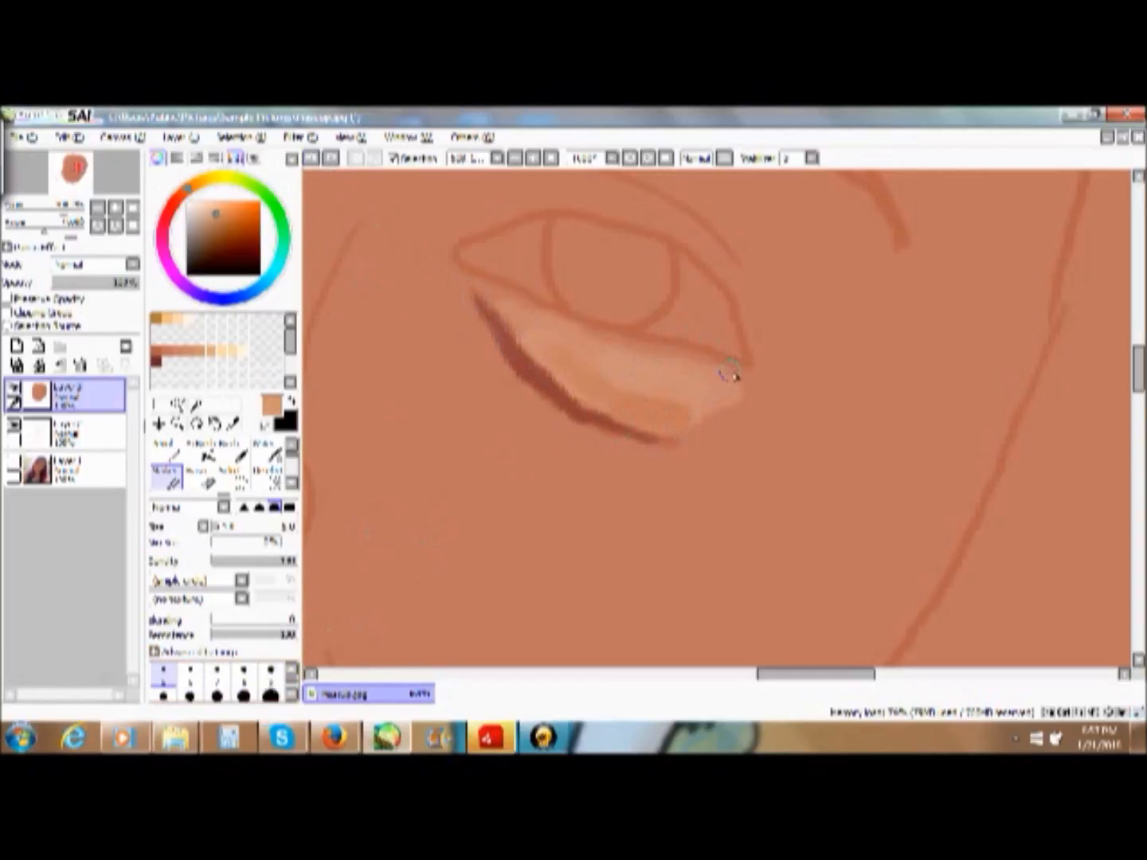
{"action": "left_click_drag", "start_coordinate": [717, 372], "coordinate": [670, 359]}
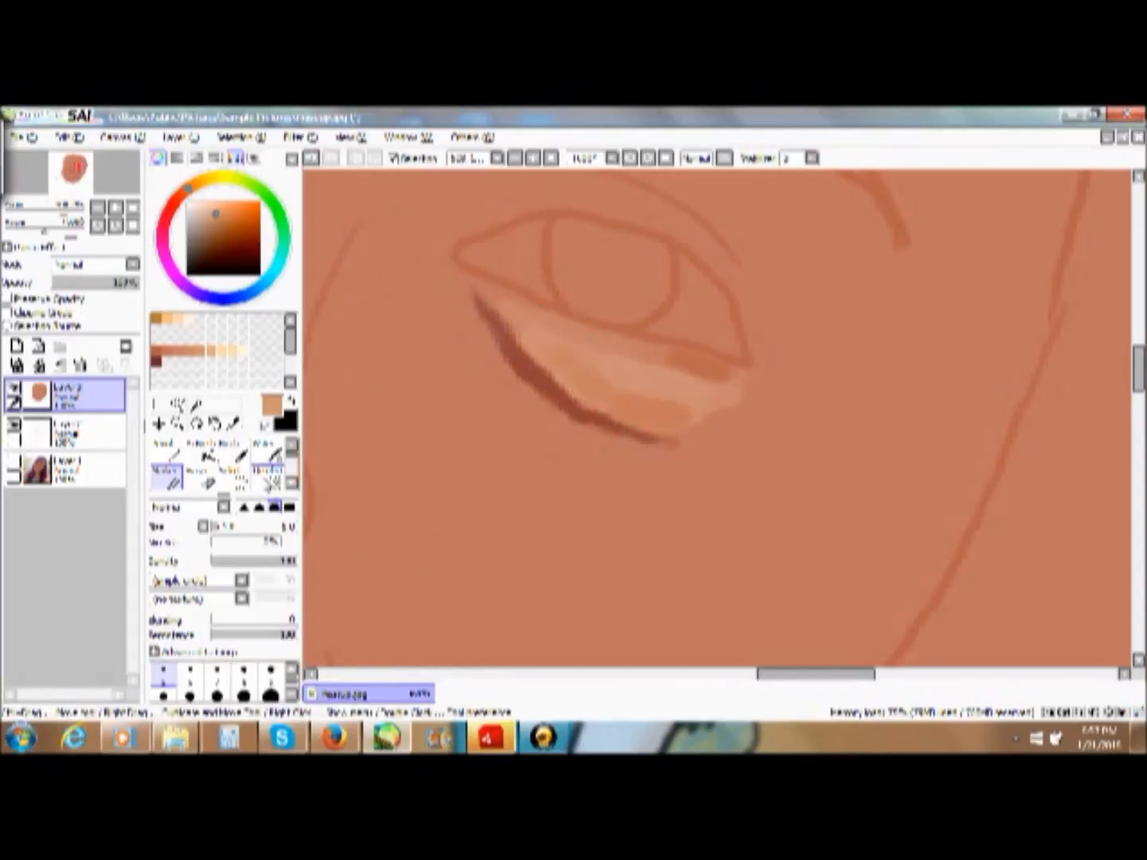
- Load the cream swatch, choose the Multiply-mode blending brush, reduce its size, and soften the tan patch below the eye's outer corner
{"action": "left_click", "coordinate": [270, 455]}
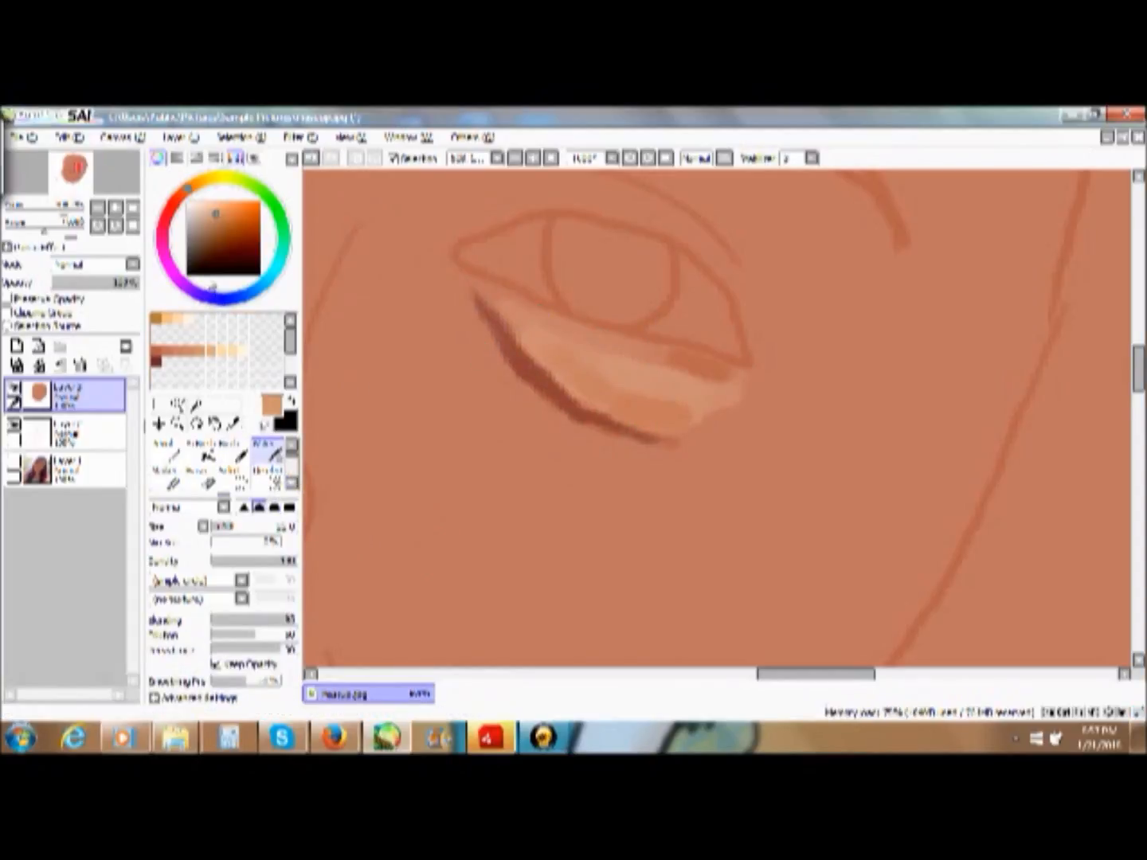
{"action": "left_click", "coordinate": [238, 349]}
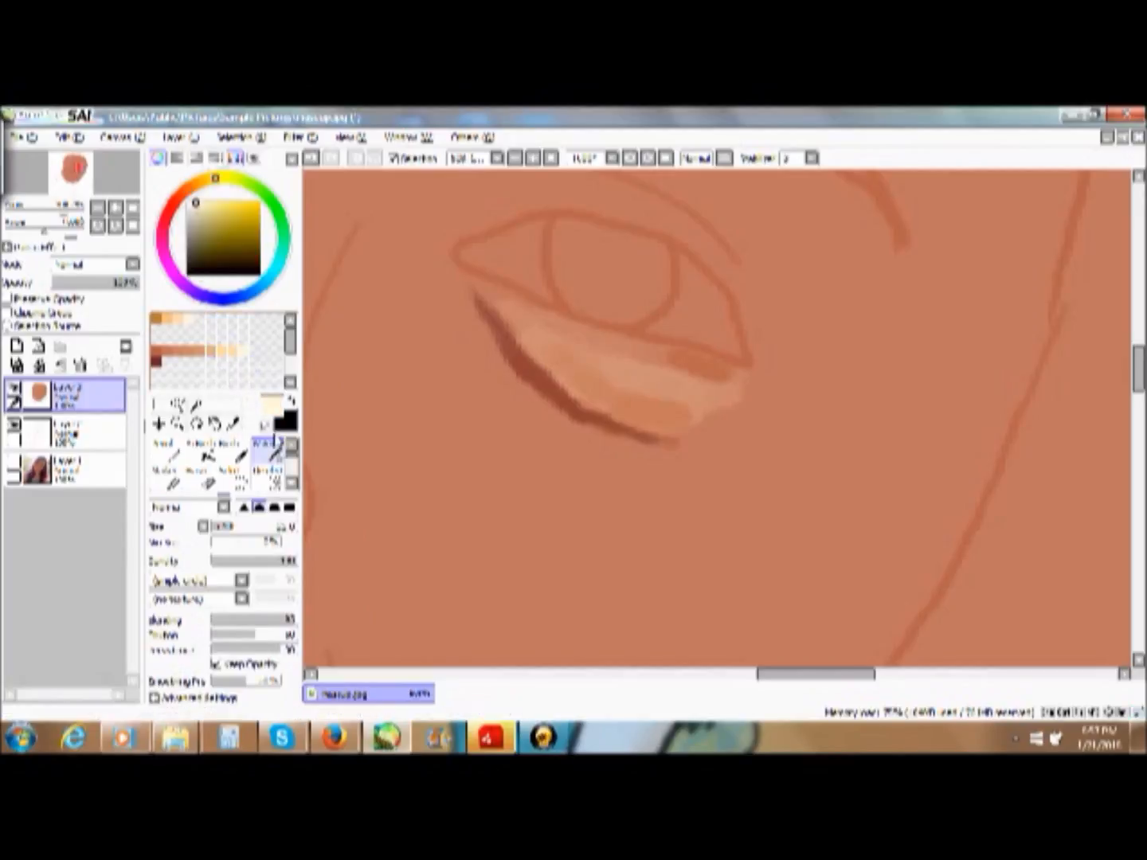
{"action": "scroll", "coordinate": [277, 478], "scroll_direction": "down", "scroll_amount": 1}
{"action": "scroll", "coordinate": [277, 477], "scroll_direction": "down", "scroll_amount": 1}
{"action": "left_click", "coordinate": [261, 475]}
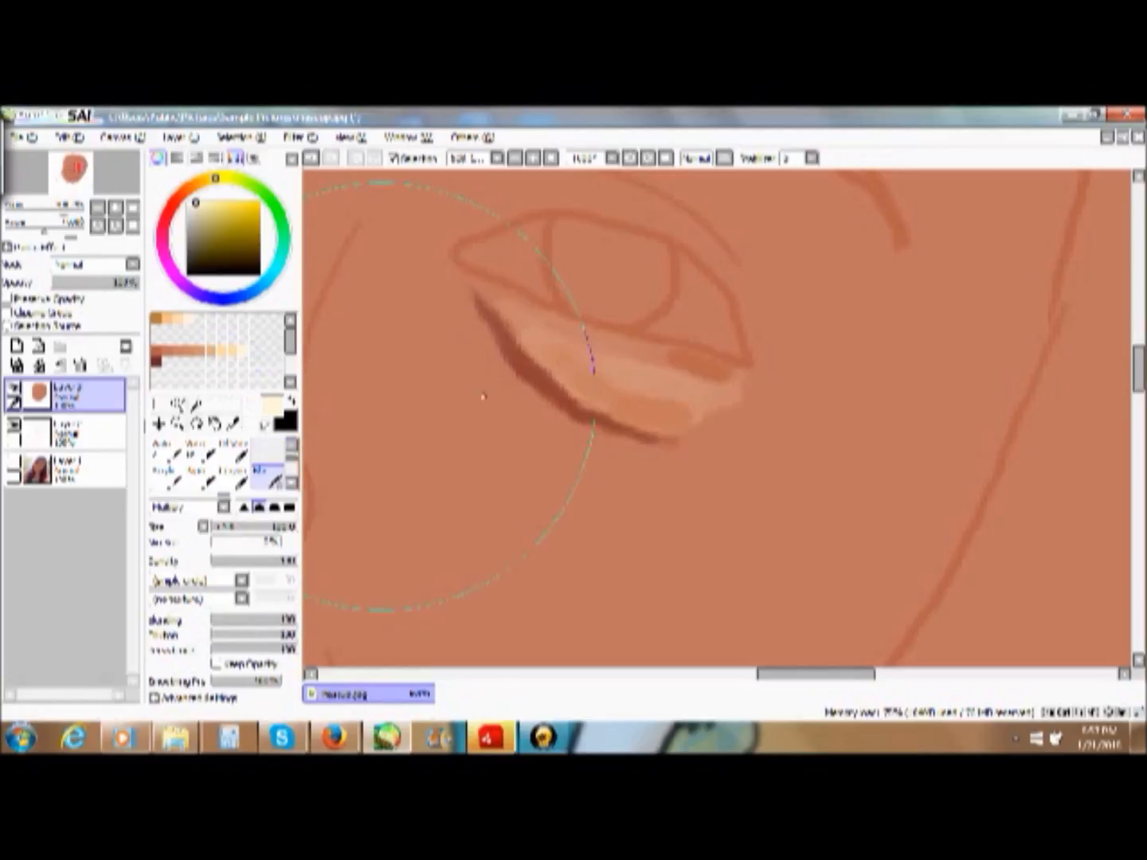
{"action": "left_click", "coordinate": [263, 527]}
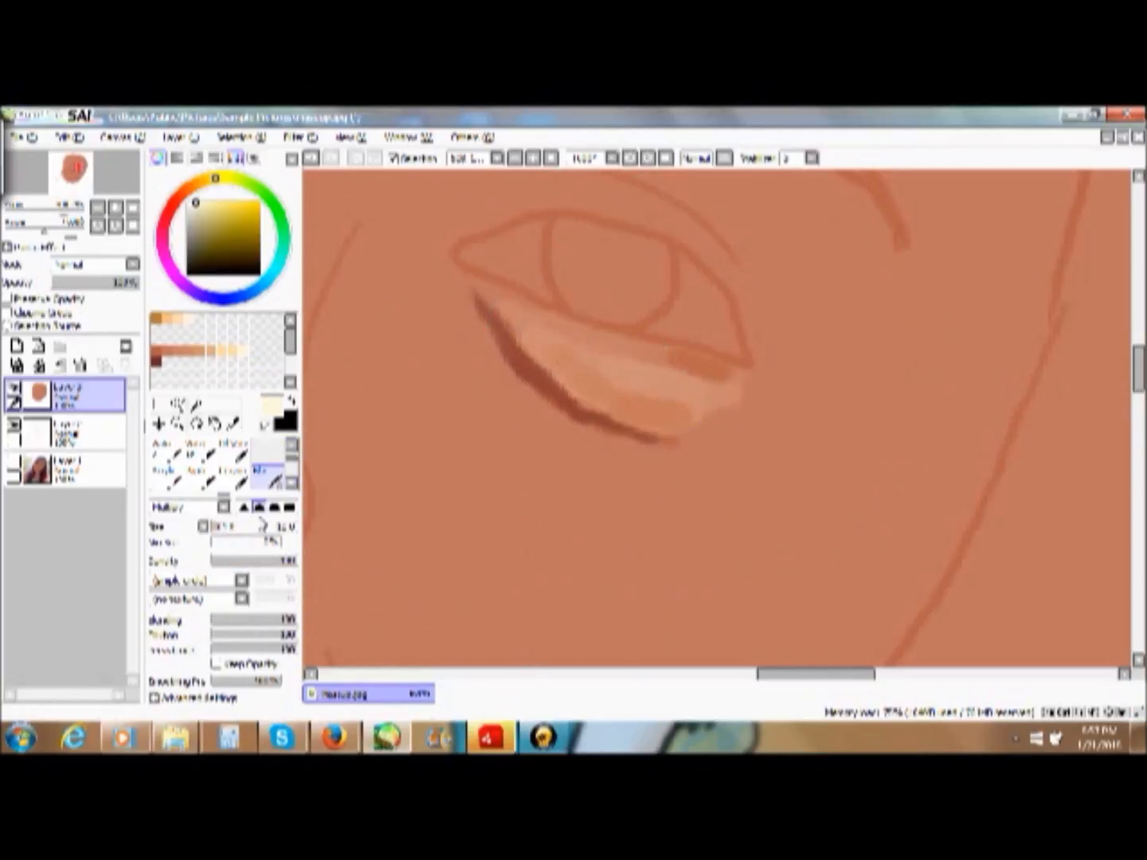
{"action": "mouse_move", "coordinate": [655, 362]}
{"action": "left_mouse_down"}
{"action": "mouse_move", "coordinate": [683, 389]}
{"action": "mouse_move", "coordinate": [717, 390]}
{"action": "mouse_move", "coordinate": [669, 384]}
{"action": "mouse_move", "coordinate": [696, 383]}
{"action": "left_mouse_up"}
- Keep the blending brush's density at 100 and blend the shading along the lower eyelid with a finer brush
{"action": "left_click", "coordinate": [257, 562]}
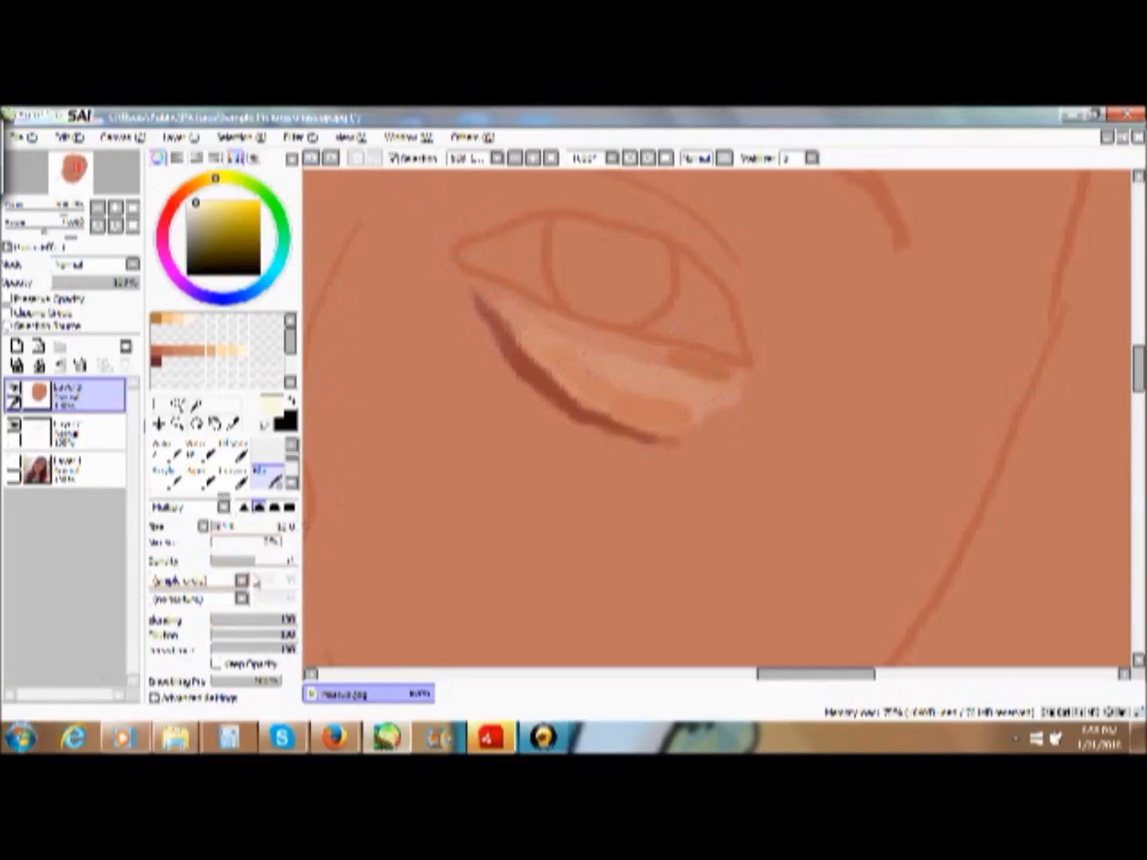
{"action": "left_click_drag", "start_coordinate": [245, 561], "coordinate": [296, 561]}
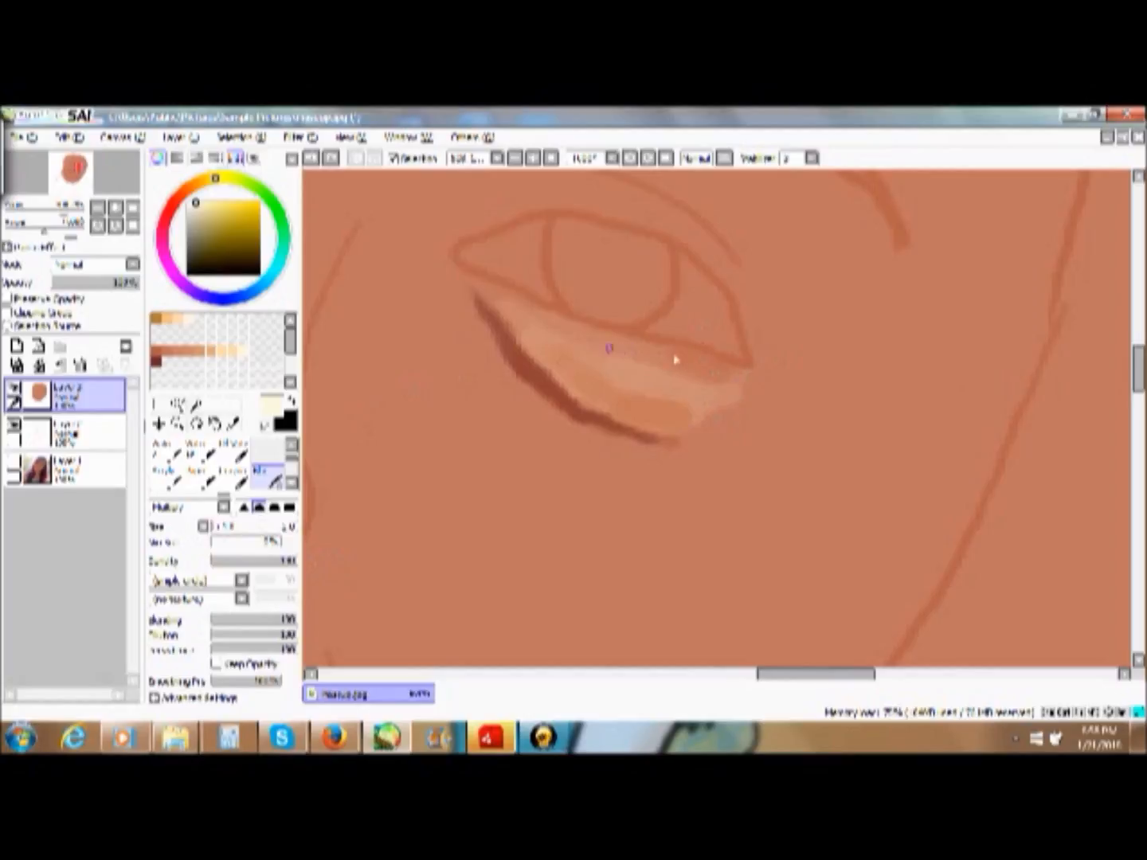
{"action": "left_click_drag", "start_coordinate": [676, 360], "coordinate": [635, 363]}
- Use the blending brush at a slightly larger size to soften the outer end of the under-eye area
{"action": "left_click", "coordinate": [232, 473]}
{"action": "mouse_move", "coordinate": [224, 496]}
{"action": "left_mouse_down"}
{"action": "mouse_move", "coordinate": [224, 460]}
{"action": "mouse_move", "coordinate": [225, 475]}
{"action": "left_mouse_up"}
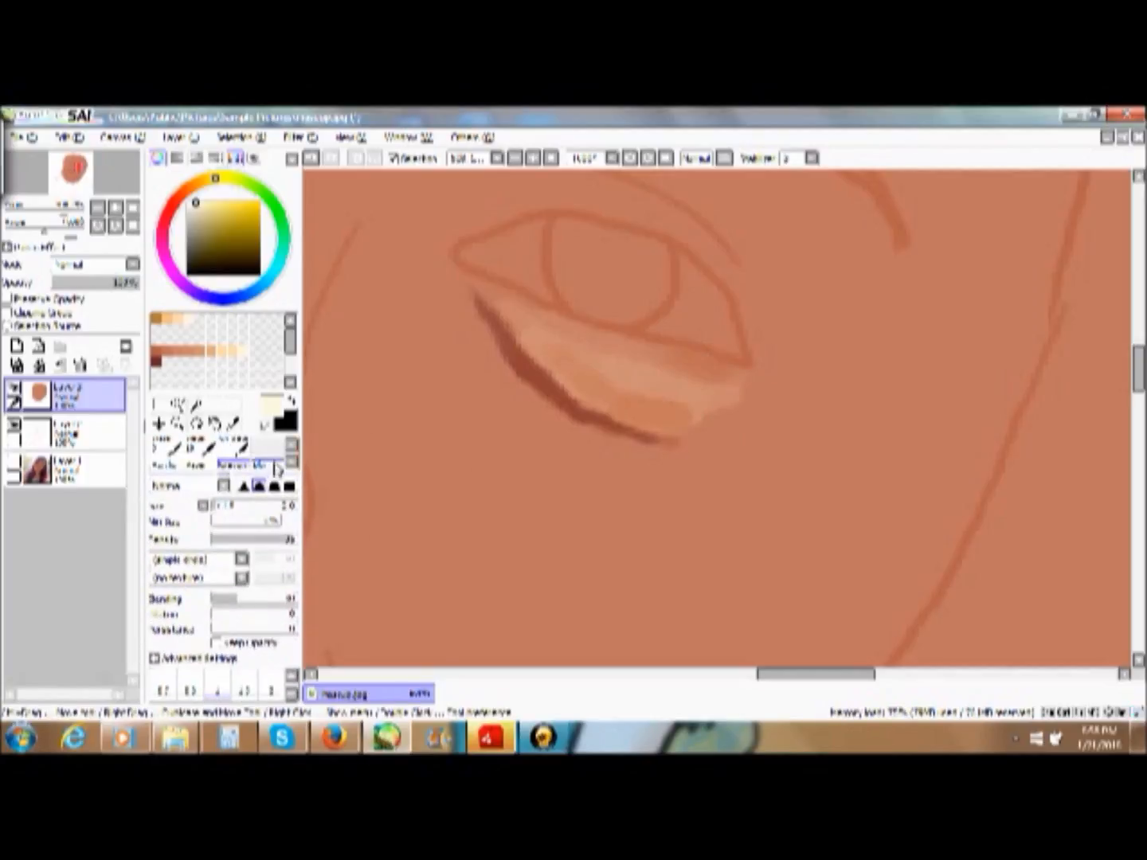
{"action": "left_click", "coordinate": [271, 466]}
{"action": "left_click", "coordinate": [272, 696]}
{"action": "left_click_drag", "start_coordinate": [692, 390], "coordinate": [704, 378]}
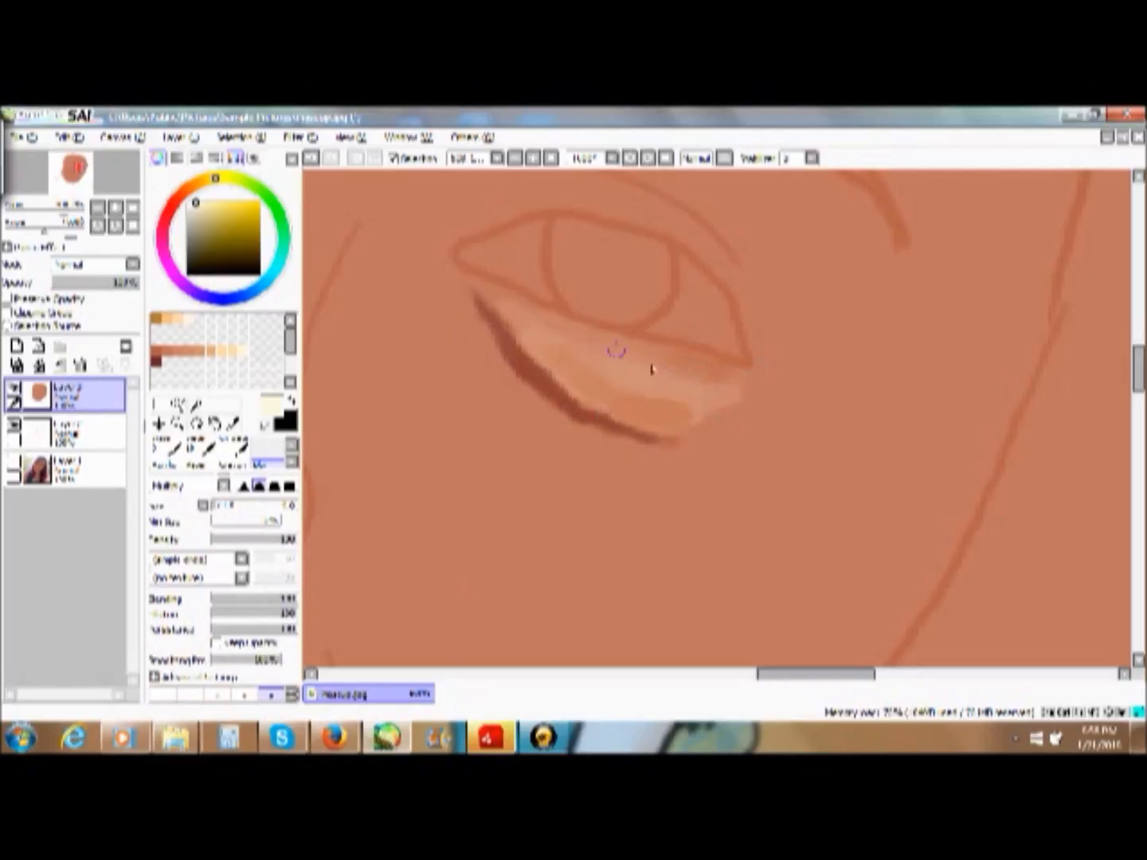
{"action": "left_click_drag", "start_coordinate": [737, 401], "coordinate": [713, 427]}
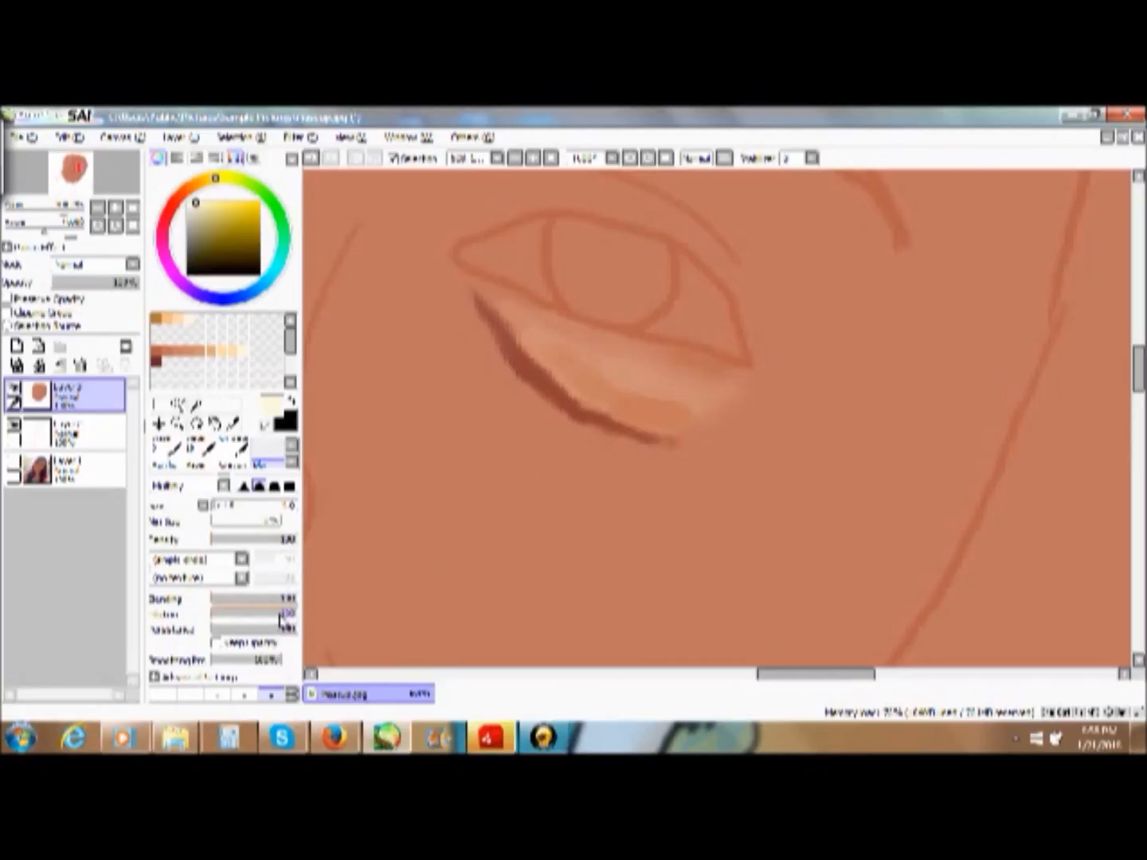
{"action": "left_click_drag", "start_coordinate": [242, 619], "coordinate": [210, 619]}
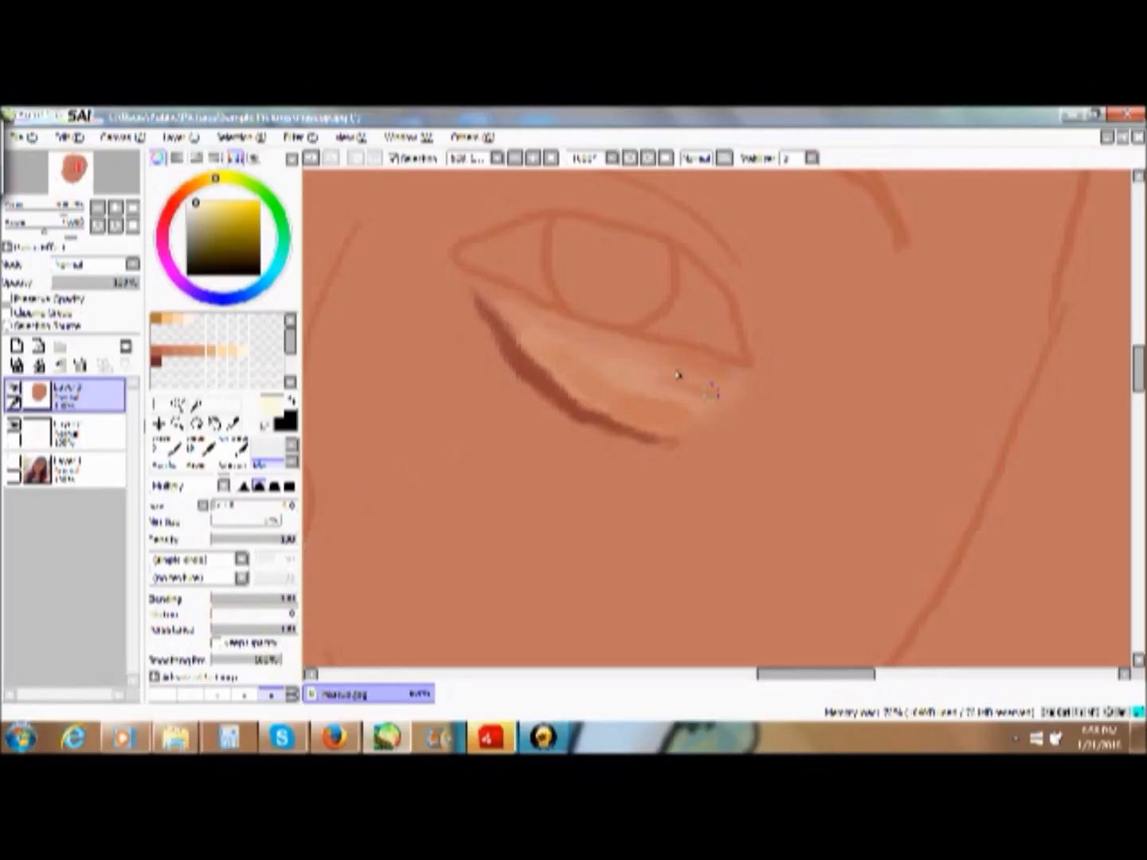
{"action": "mouse_move", "coordinate": [682, 376]}
{"action": "left_mouse_down"}
{"action": "mouse_move", "coordinate": [748, 384]}
{"action": "mouse_move", "coordinate": [645, 384]}
{"action": "mouse_move", "coordinate": [723, 408]}
{"action": "mouse_move", "coordinate": [640, 424]}
{"action": "mouse_move", "coordinate": [663, 378]}
{"action": "mouse_move", "coordinate": [683, 391]}
{"action": "mouse_move", "coordinate": [603, 380]}
{"action": "mouse_move", "coordinate": [643, 417]}
{"action": "mouse_move", "coordinate": [613, 388]}
{"action": "mouse_move", "coordinate": [660, 365]}
{"action": "mouse_move", "coordinate": [705, 384]}
{"action": "mouse_move", "coordinate": [706, 369]}
{"action": "mouse_move", "coordinate": [635, 349]}
{"action": "left_mouse_up"}
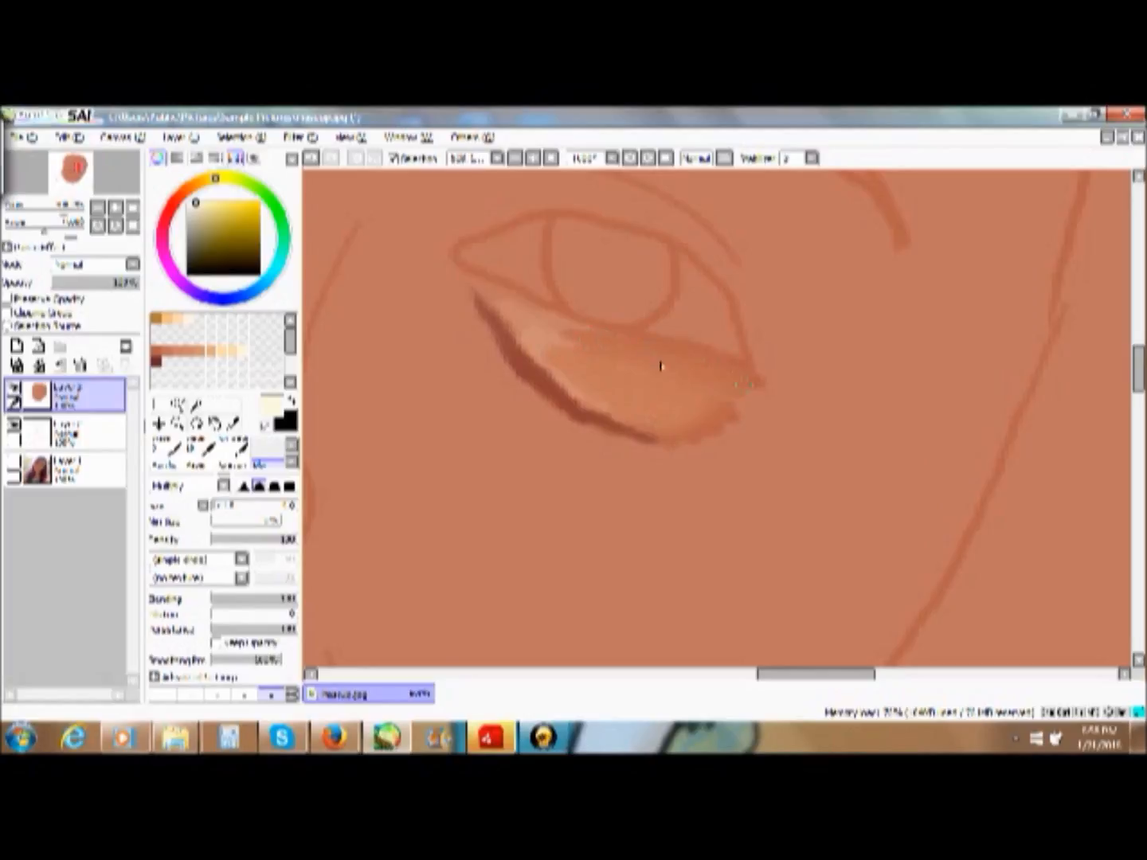
{"action": "mouse_move", "coordinate": [676, 419]}
{"action": "left_mouse_down"}
{"action": "mouse_move", "coordinate": [610, 412]}
{"action": "mouse_move", "coordinate": [533, 344]}
{"action": "left_mouse_up"}
{"action": "left_click", "coordinate": [314, 159]}
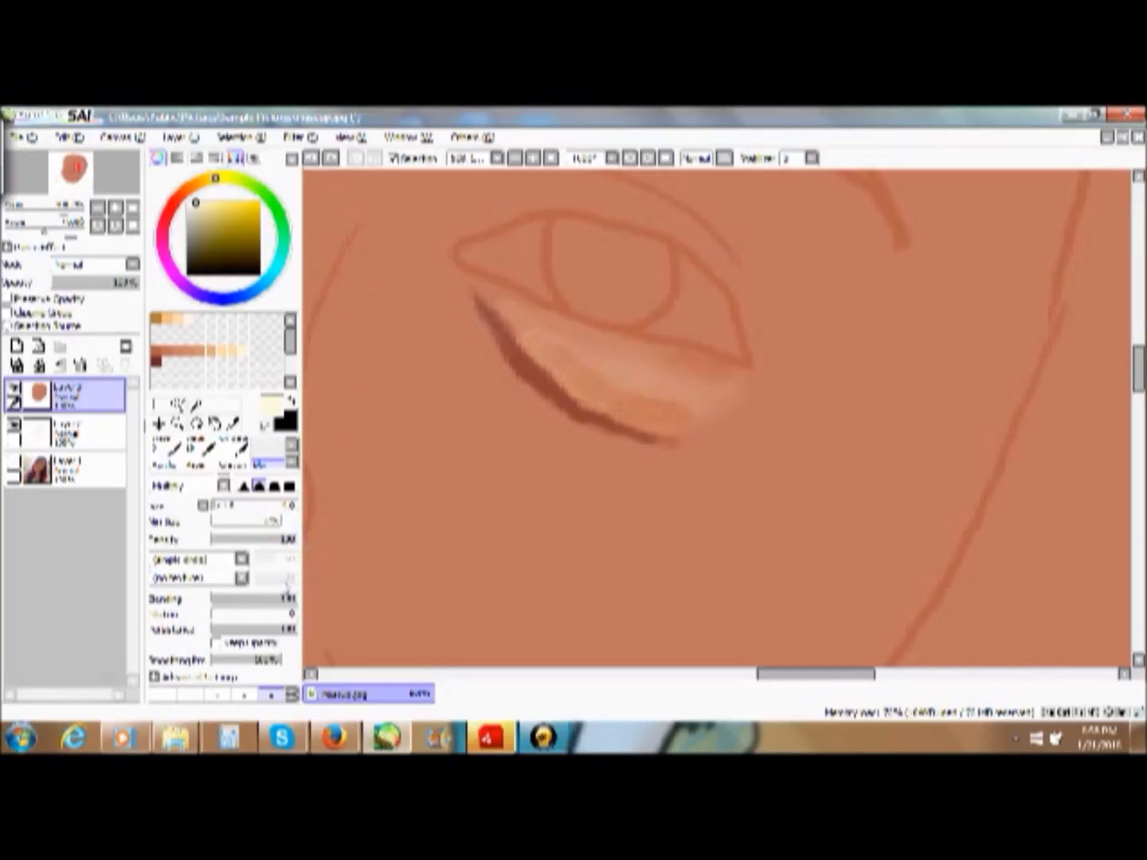
- Raise the blending brush's dilution and smooth the under-eye highlight and dark crease into the surrounding skin
{"action": "left_click", "coordinate": [266, 614]}
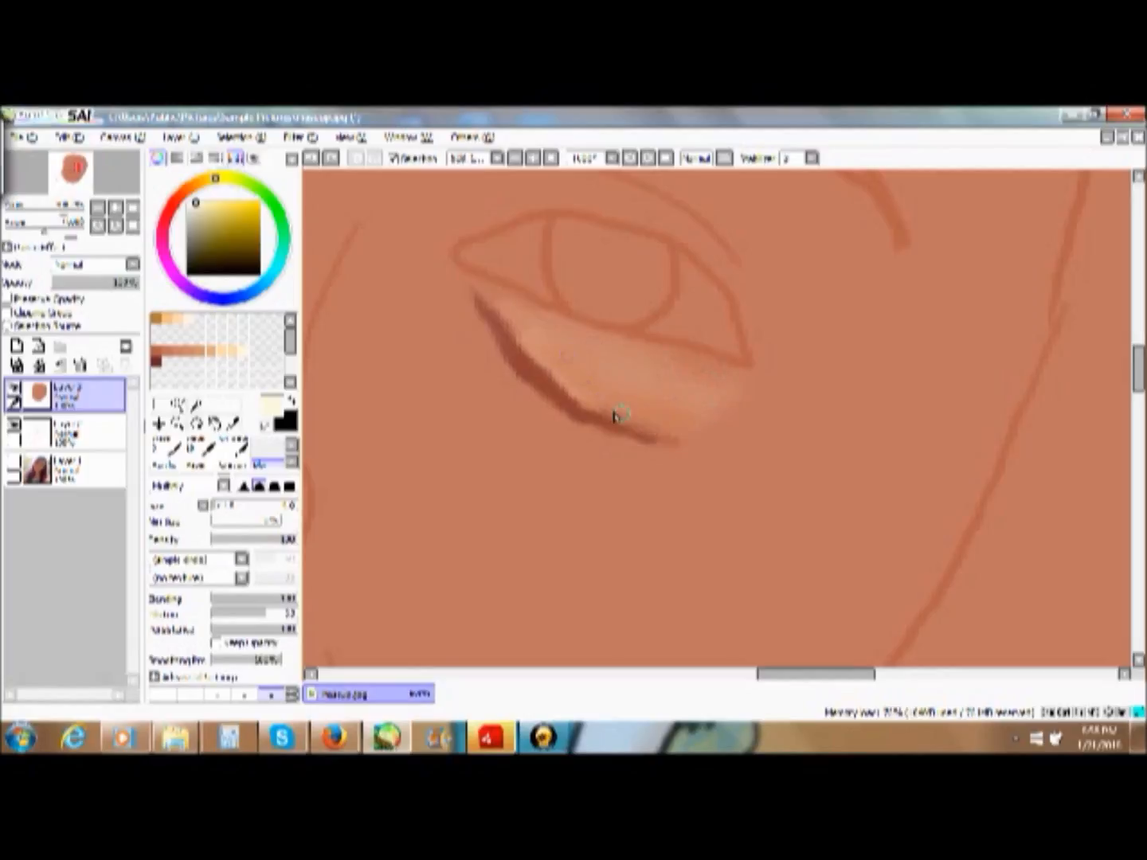
{"action": "left_click_drag", "start_coordinate": [611, 392], "coordinate": [640, 397]}
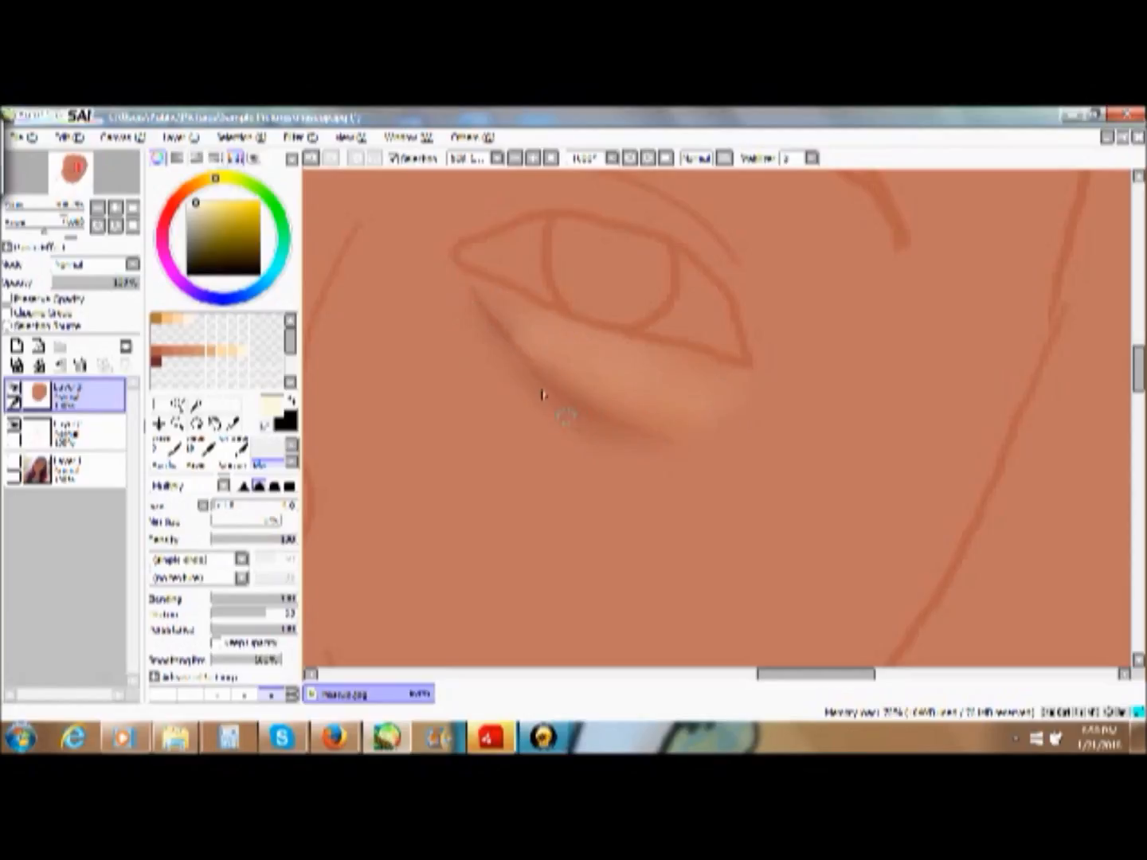
{"action": "left_click", "coordinate": [550, 159]}
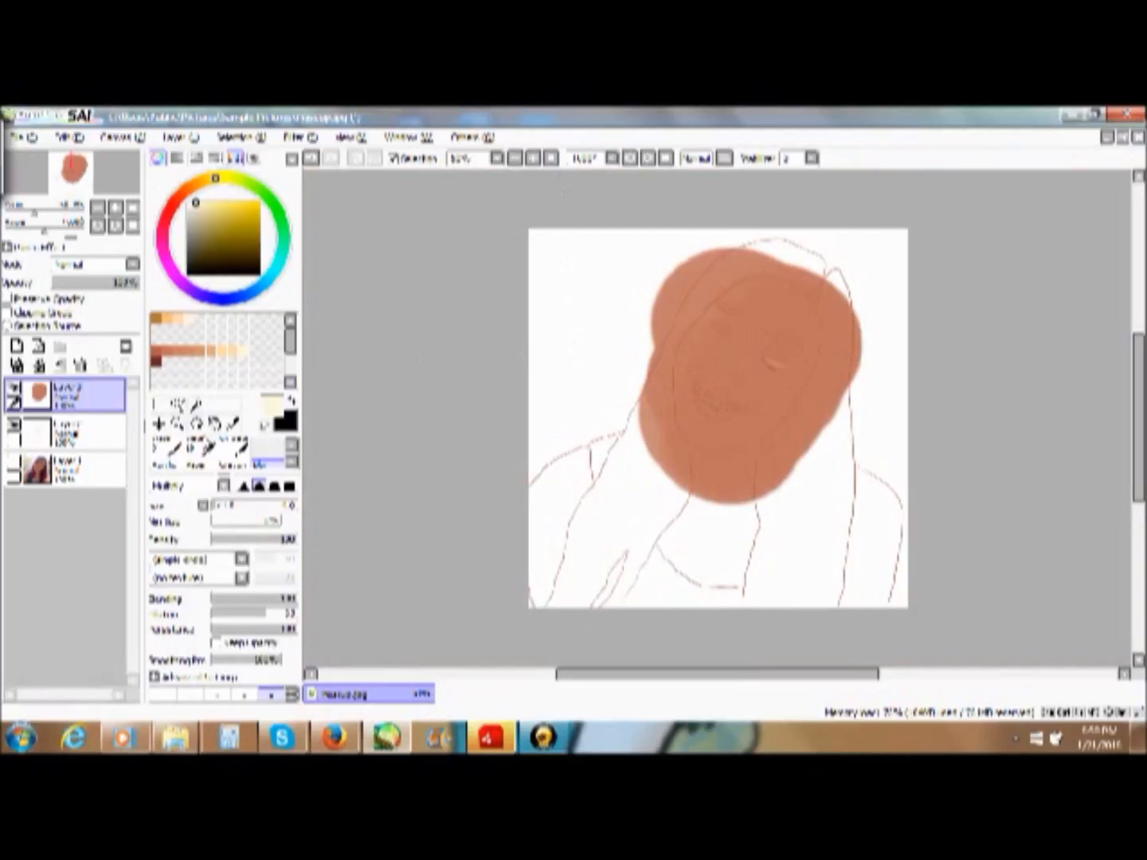
- Enlarge the blending brush and soften the outer end of the under-eye highlight into the cheek
{"action": "left_click", "coordinate": [177, 423]}
{"action": "left_click_drag", "start_coordinate": [681, 340], "coordinate": [897, 392]}
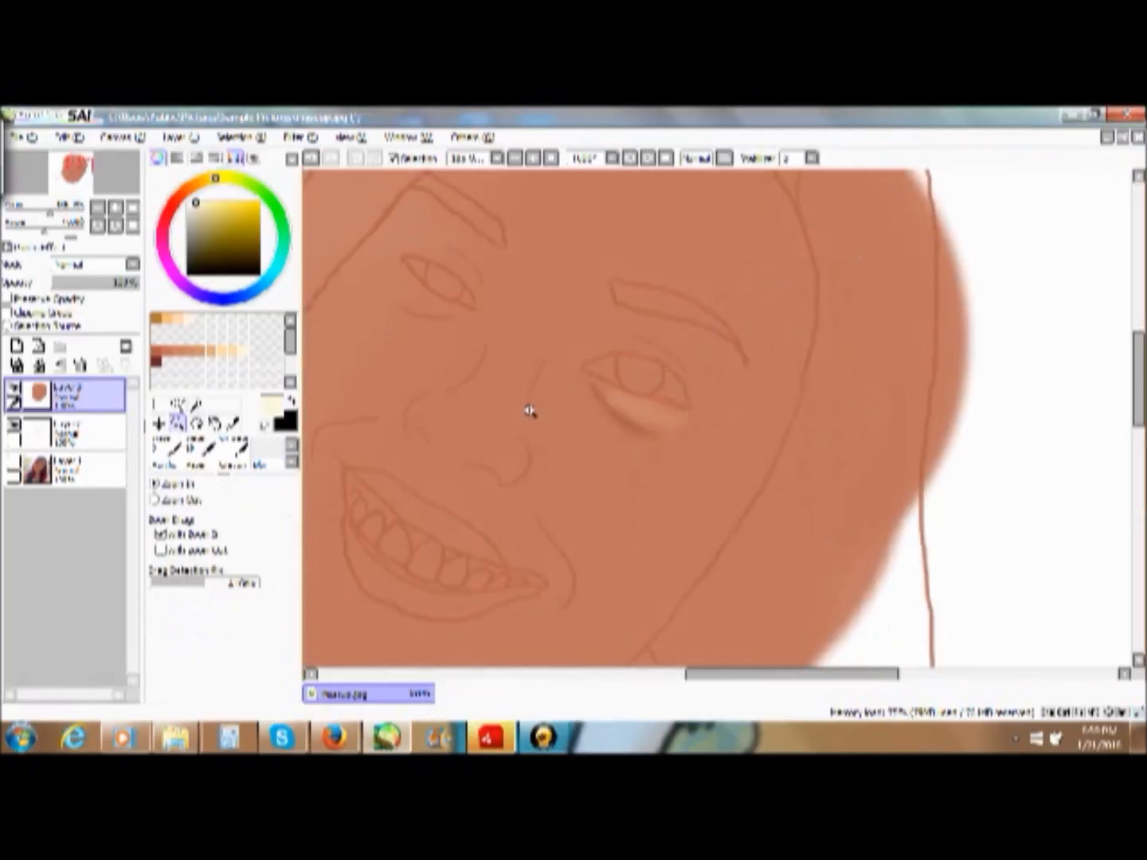
{"action": "left_click", "coordinate": [260, 464]}
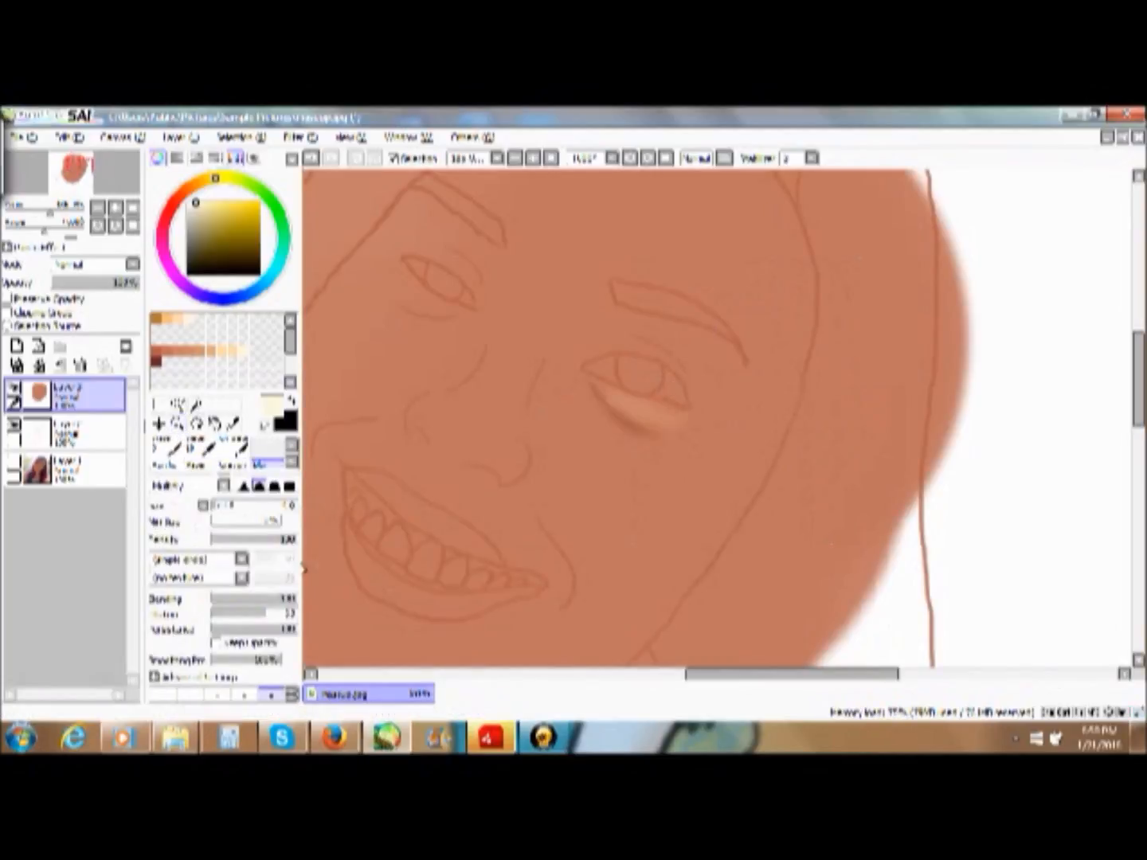
{"action": "left_click_drag", "start_coordinate": [258, 511], "coordinate": [219, 507]}
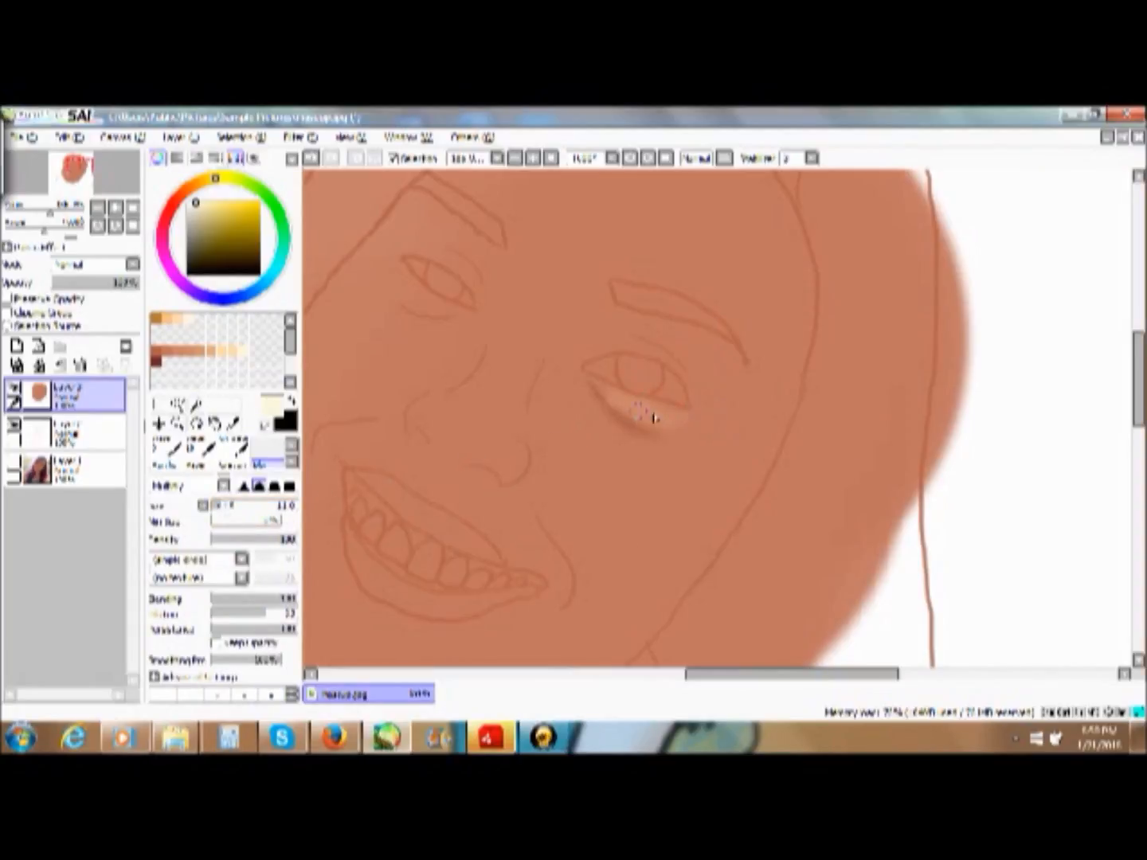
{"action": "left_click_drag", "start_coordinate": [671, 438], "coordinate": [707, 425]}
- Blend the under-eye highlight and crease into the surrounding skin with the sketch layer temporarily hidden
{"action": "left_click", "coordinate": [15, 426]}
{"action": "mouse_move", "coordinate": [694, 409]}
{"action": "left_mouse_down"}
{"action": "mouse_move", "coordinate": [650, 420]}
{"action": "mouse_move", "coordinate": [614, 400]}
{"action": "mouse_move", "coordinate": [648, 427]}
{"action": "mouse_move", "coordinate": [640, 418]}
{"action": "mouse_move", "coordinate": [709, 426]}
{"action": "mouse_move", "coordinate": [600, 388]}
{"action": "left_mouse_up"}
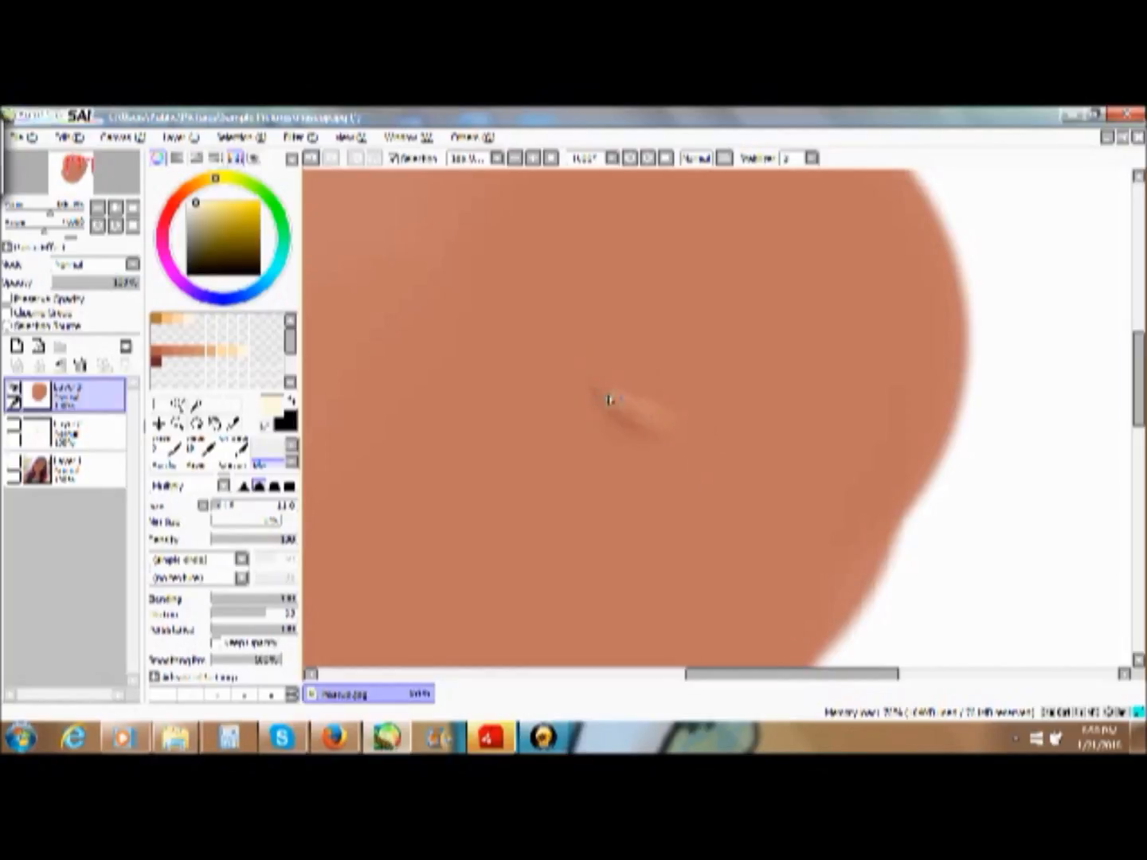
{"action": "mouse_move", "coordinate": [661, 419]}
{"action": "left_mouse_down"}
{"action": "mouse_move", "coordinate": [626, 411]}
{"action": "mouse_move", "coordinate": [662, 421]}
{"action": "left_mouse_up"}
{"action": "left_click", "coordinate": [13, 426]}
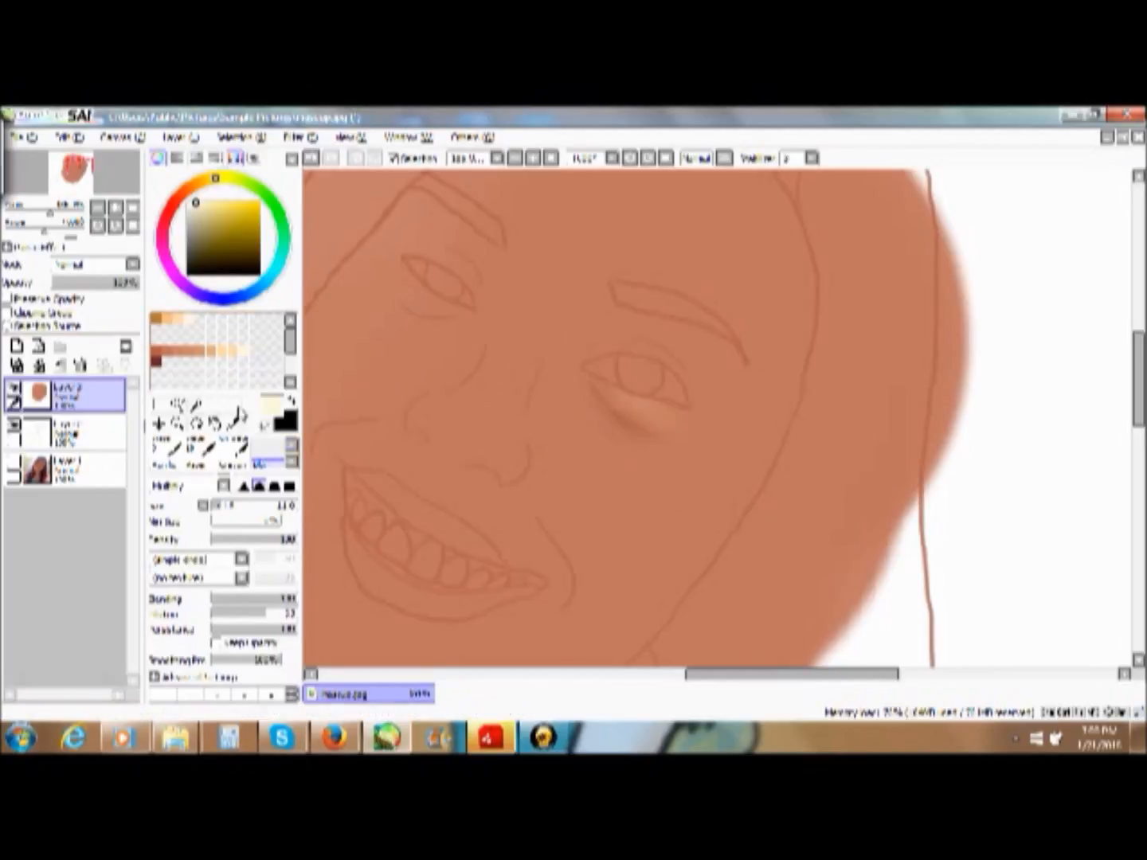
- Draw a fine cream highlight along the outer part of the lower lid with a thin hard-edged brush
{"action": "left_click", "coordinate": [178, 423]}
{"action": "left_click_drag", "start_coordinate": [530, 333], "coordinate": [827, 472]}
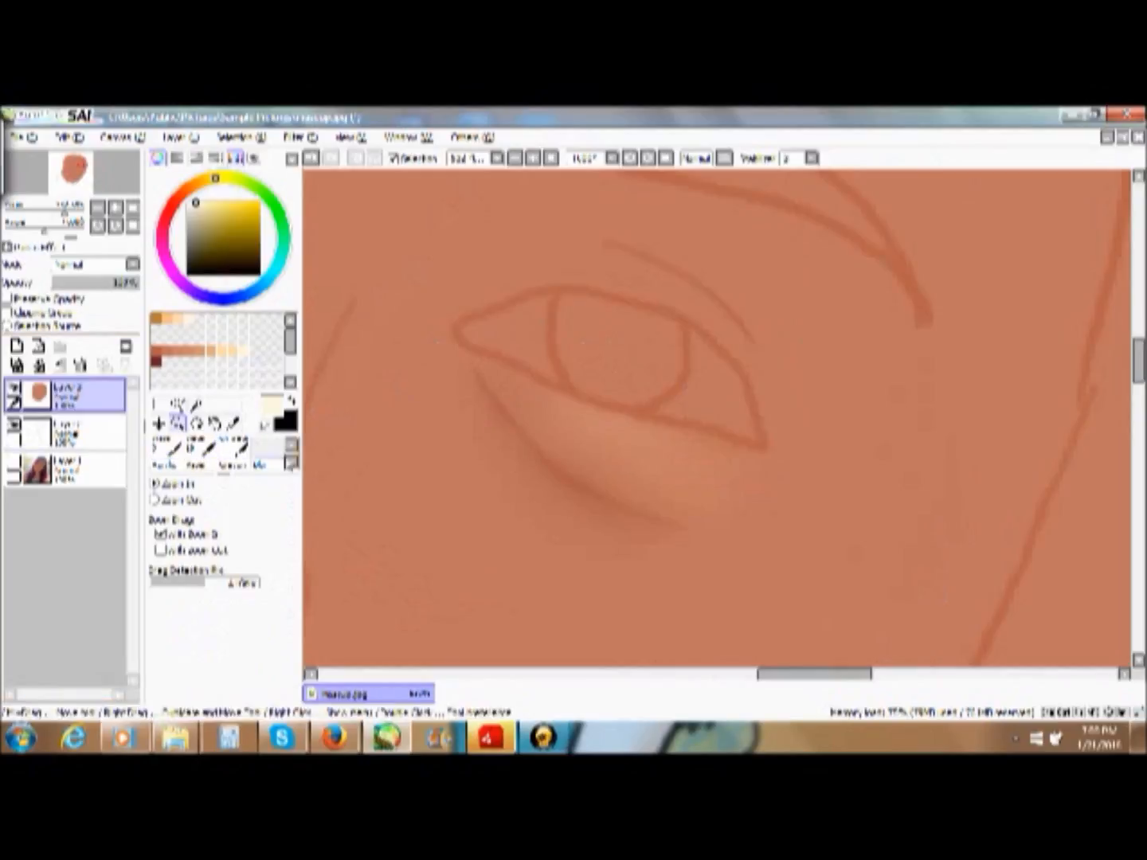
{"action": "left_click", "coordinate": [291, 447]}
{"action": "left_click", "coordinate": [293, 448]}
{"action": "left_click", "coordinate": [293, 448]}
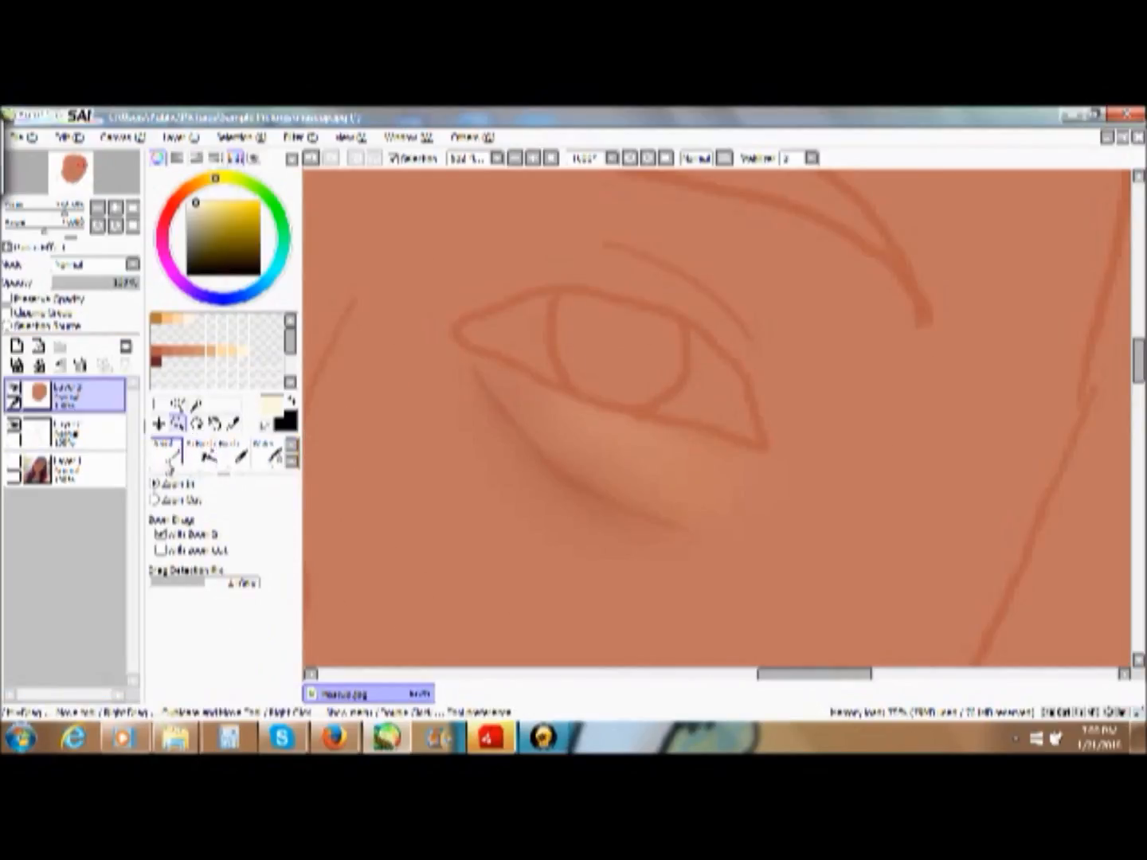
{"action": "left_click", "coordinate": [166, 450]}
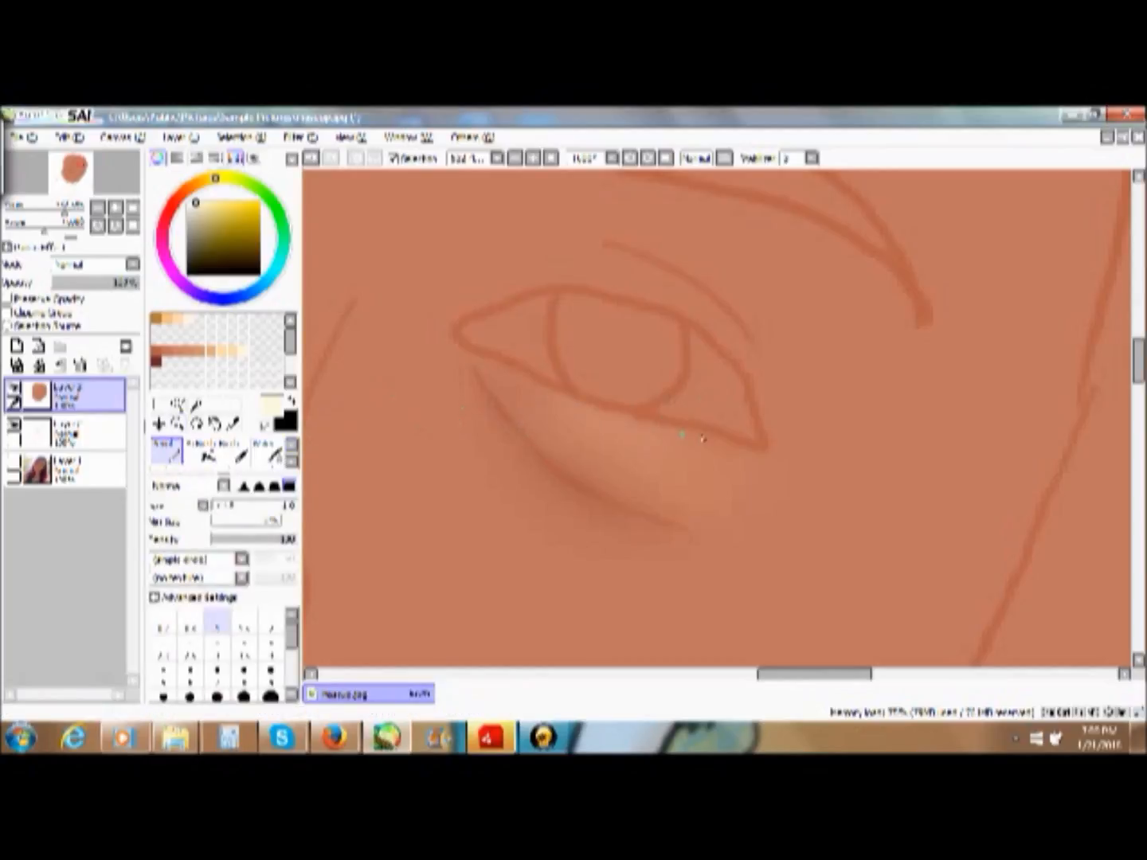
{"action": "mouse_move", "coordinate": [723, 441]}
{"action": "left_mouse_down"}
{"action": "mouse_move", "coordinate": [764, 455]}
{"action": "mouse_move", "coordinate": [673, 425]}
{"action": "left_mouse_up"}
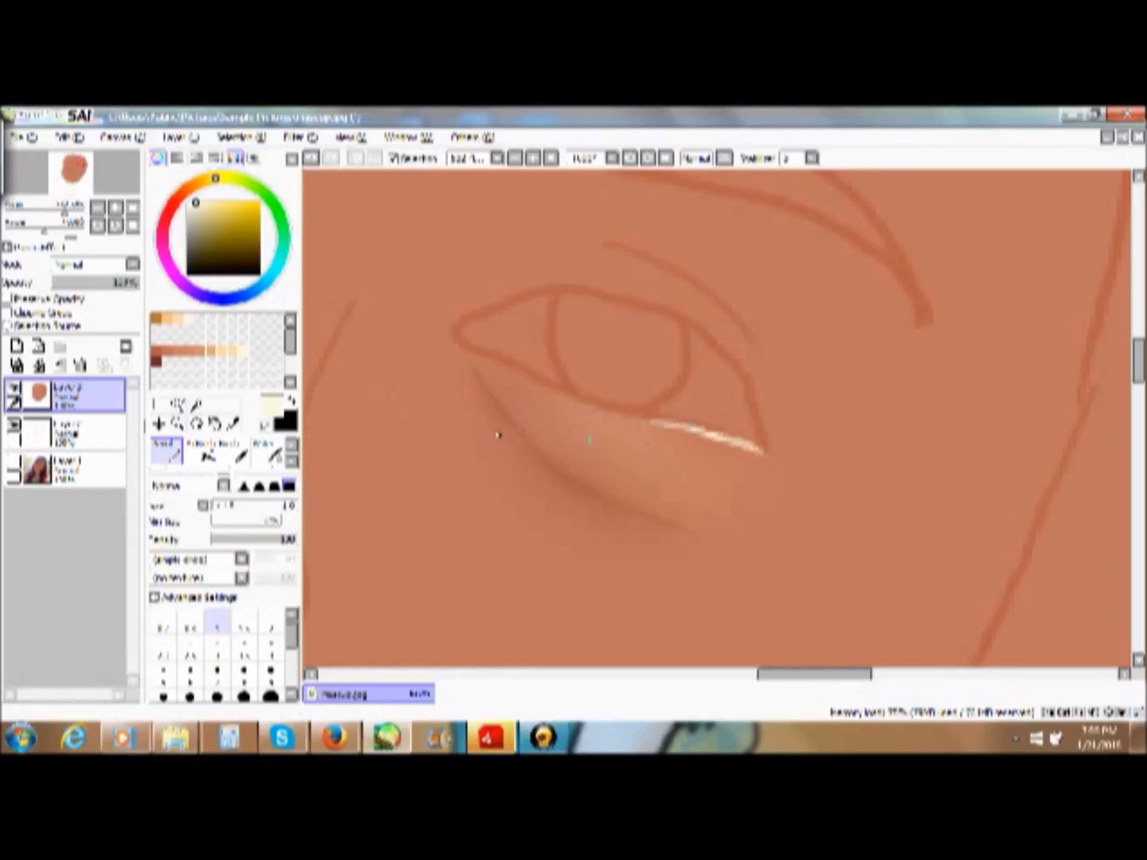
- Soften the cream line on the outer lower lid with the Multiply-mode blending brush
{"action": "left_click", "coordinate": [290, 462]}
{"action": "left_click", "coordinate": [292, 462]}
{"action": "left_click", "coordinate": [292, 448]}
{"action": "left_click", "coordinate": [293, 461]}
{"action": "left_click", "coordinate": [293, 467]}
{"action": "left_click", "coordinate": [269, 454]}
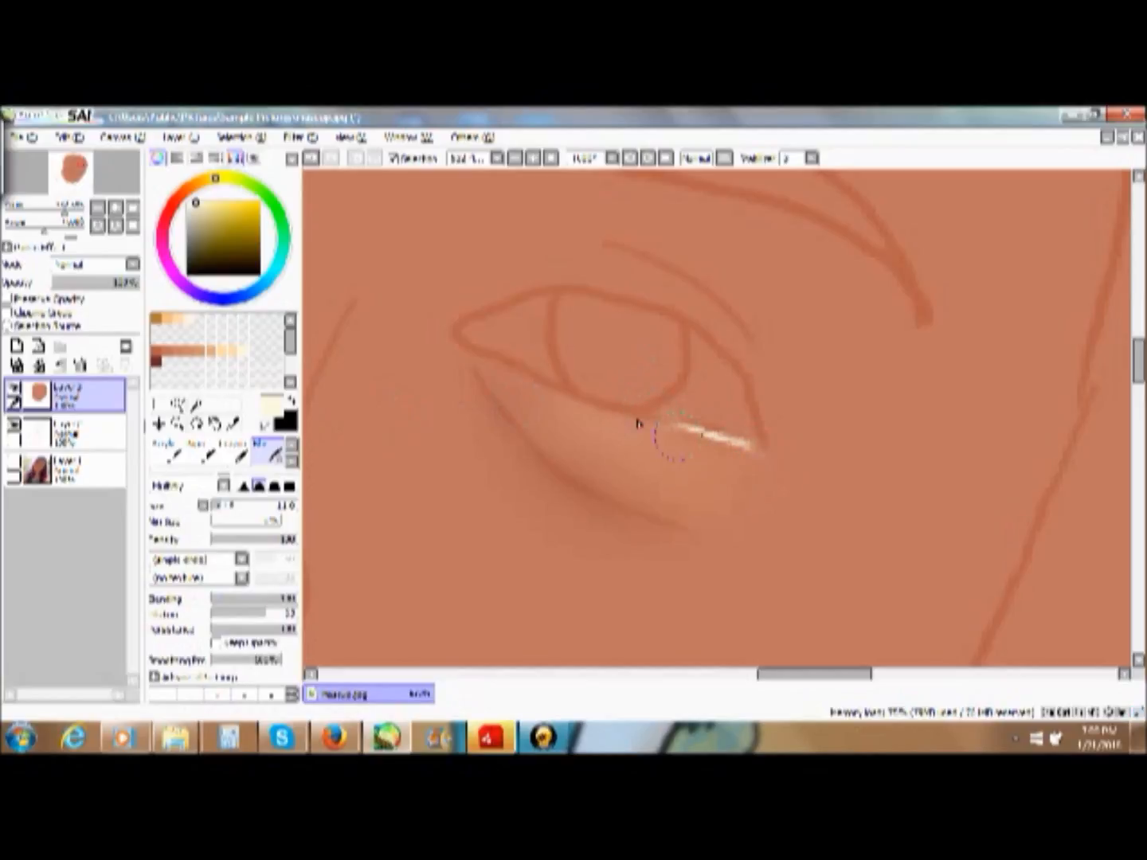
{"action": "mouse_move", "coordinate": [699, 431]}
{"action": "left_mouse_down"}
{"action": "mouse_move", "coordinate": [737, 445]}
{"action": "mouse_move", "coordinate": [661, 432]}
{"action": "mouse_move", "coordinate": [783, 461]}
{"action": "left_mouse_up"}
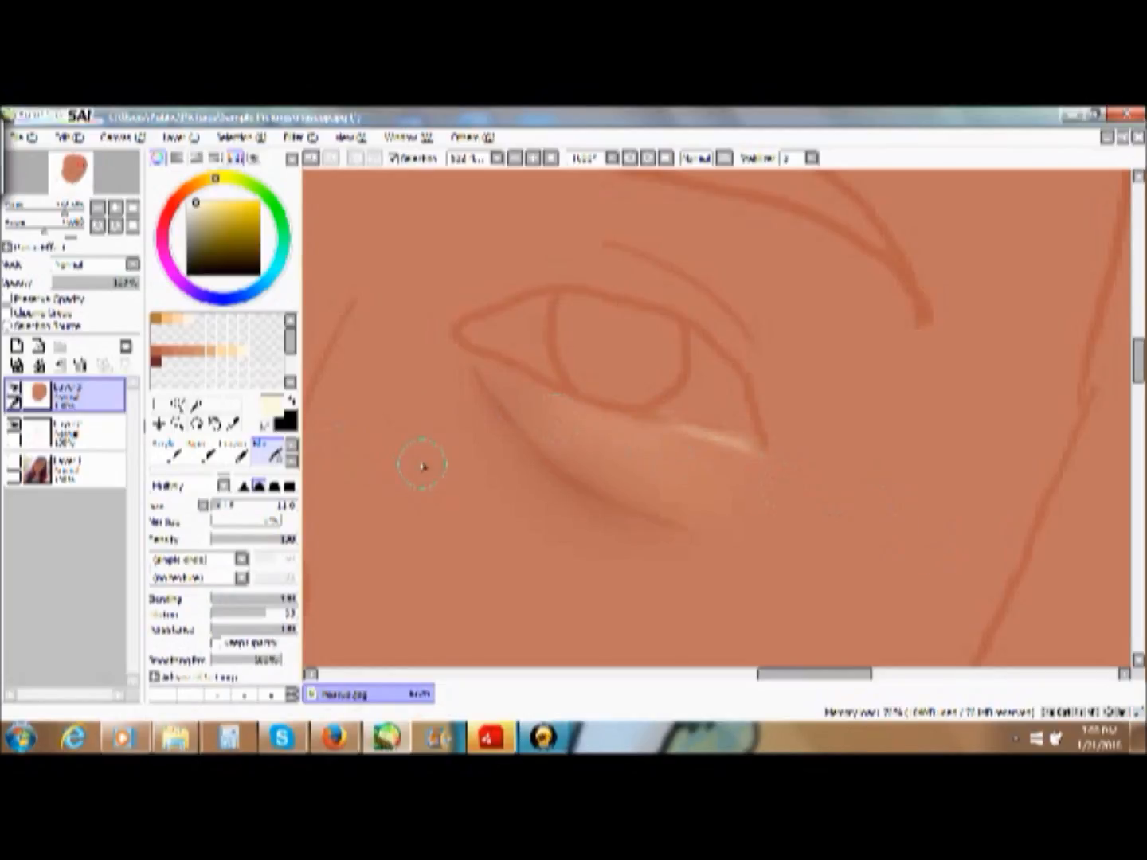
- Draw a matching fine cream highlight along the lower lid from the eye's inner corner with the thin hard-edged brush
{"action": "left_click", "coordinate": [293, 449]}
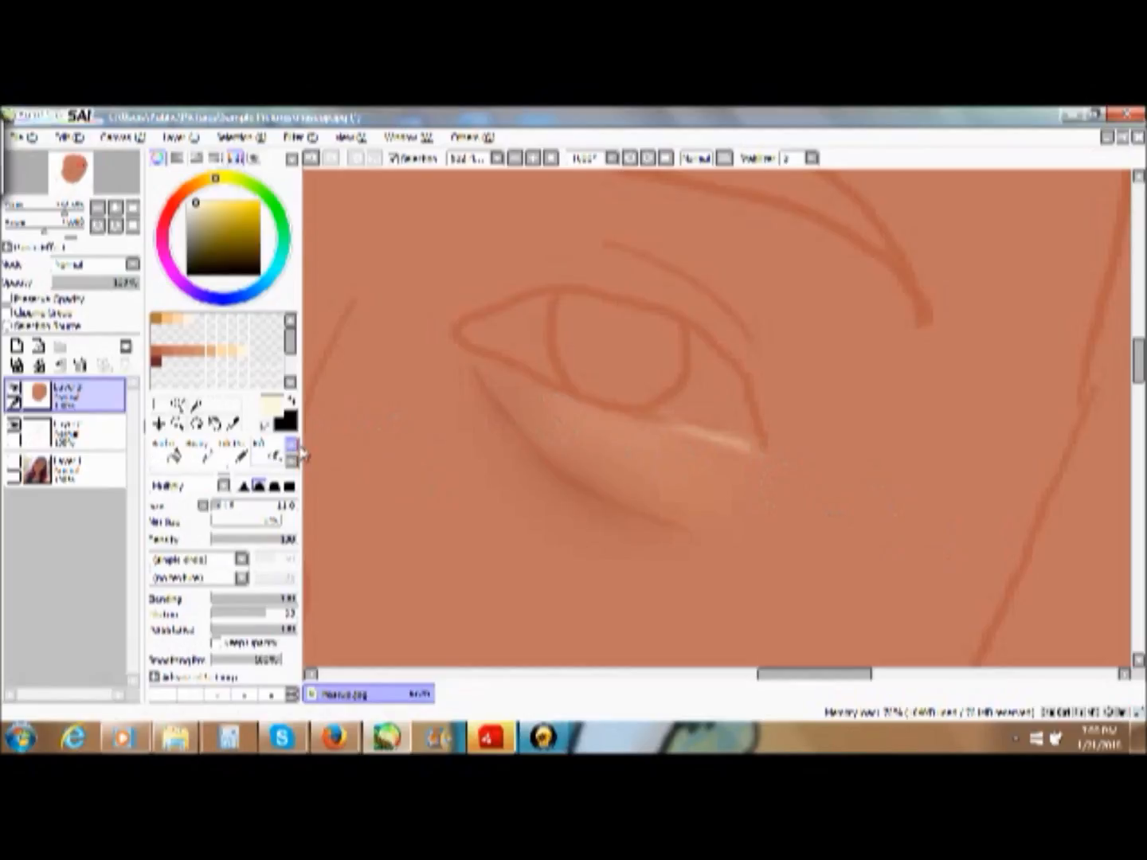
{"action": "left_click", "coordinate": [290, 449]}
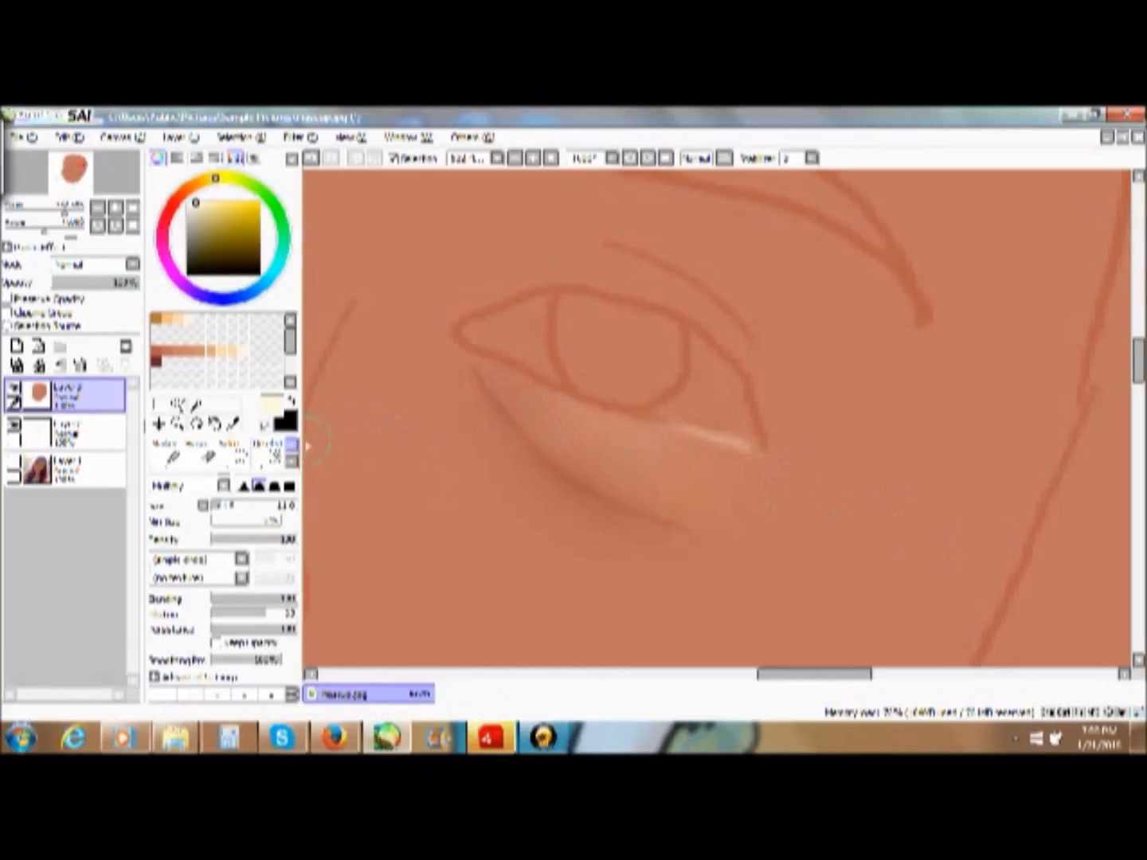
{"action": "left_click", "coordinate": [178, 460]}
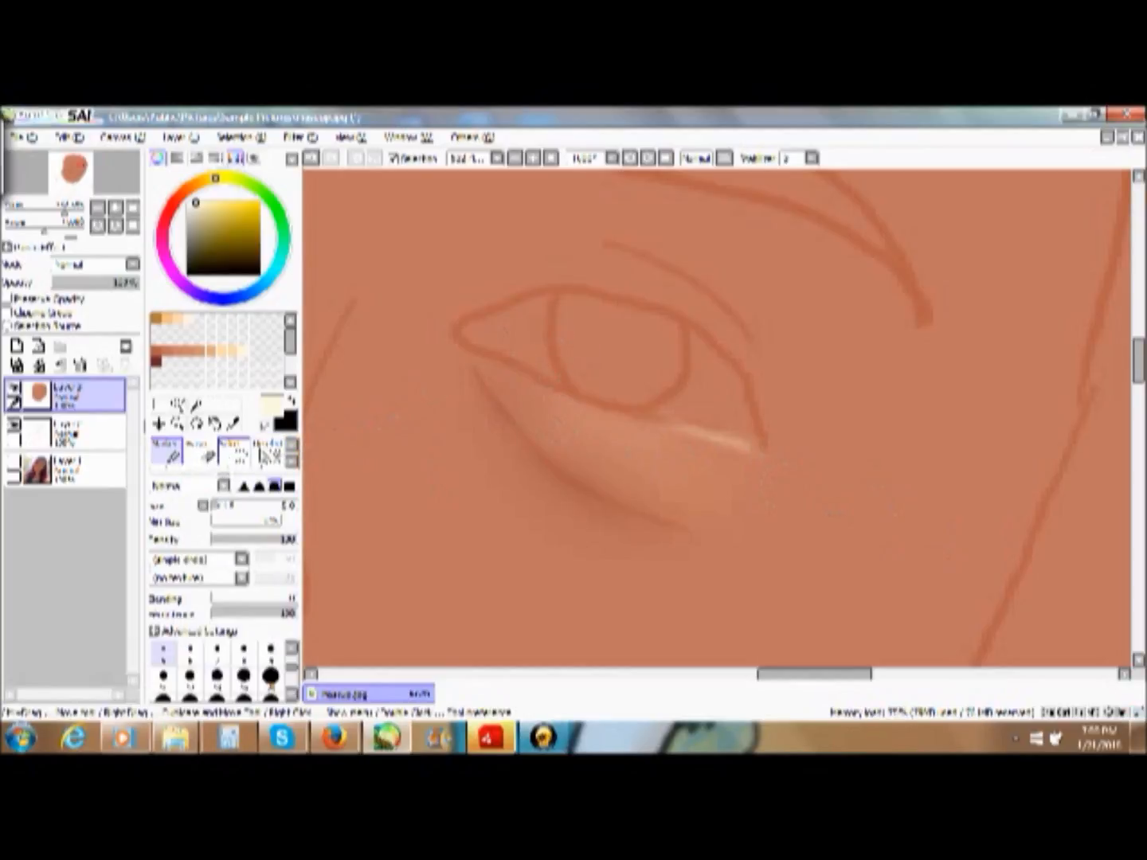
{"action": "left_click", "coordinate": [292, 446]}
{"action": "left_click", "coordinate": [168, 454]}
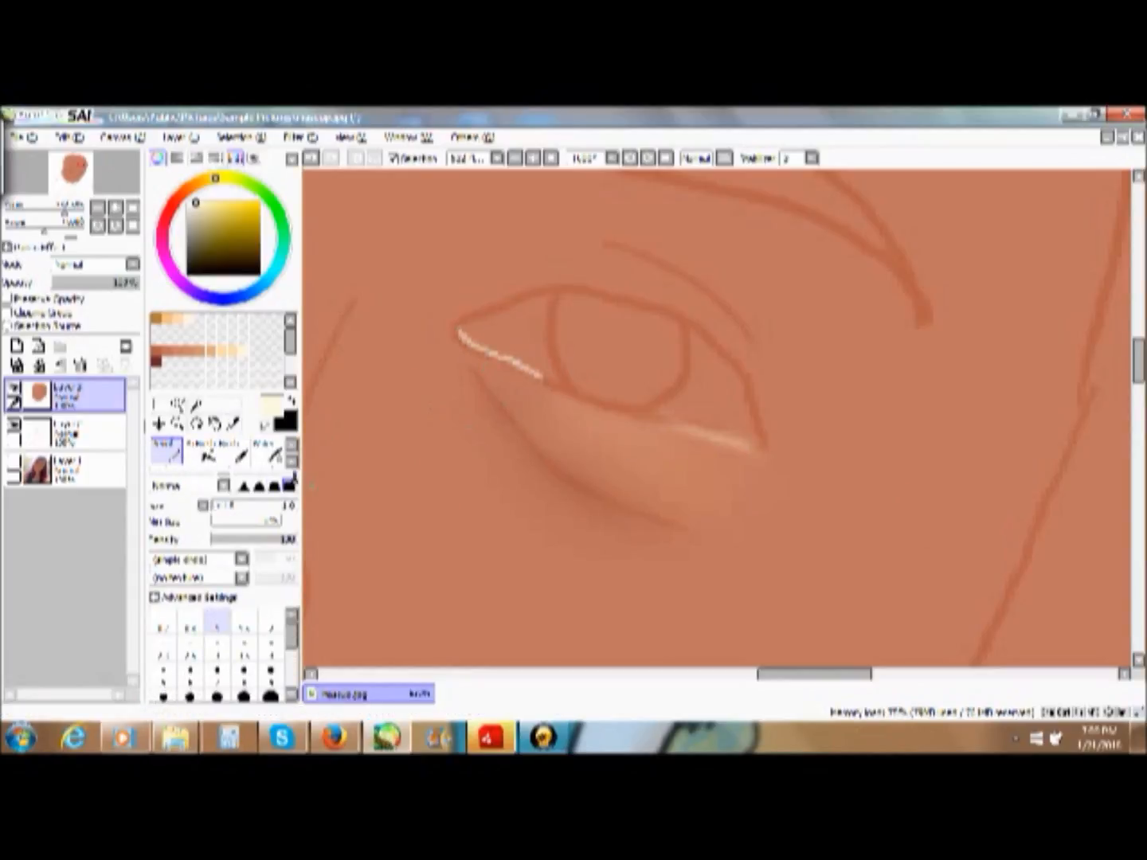
- Soften the inner-corner highlight with the blending brush, undoing the first pass and blending it more lightly
{"action": "left_click", "coordinate": [291, 461]}
{"action": "left_click", "coordinate": [271, 453]}
{"action": "mouse_move", "coordinate": [468, 326]}
{"action": "left_mouse_down"}
{"action": "mouse_move", "coordinate": [556, 390]}
{"action": "mouse_move", "coordinate": [454, 354]}
{"action": "mouse_move", "coordinate": [569, 388]}
{"action": "left_mouse_up"}
{"action": "left_click", "coordinate": [316, 158]}
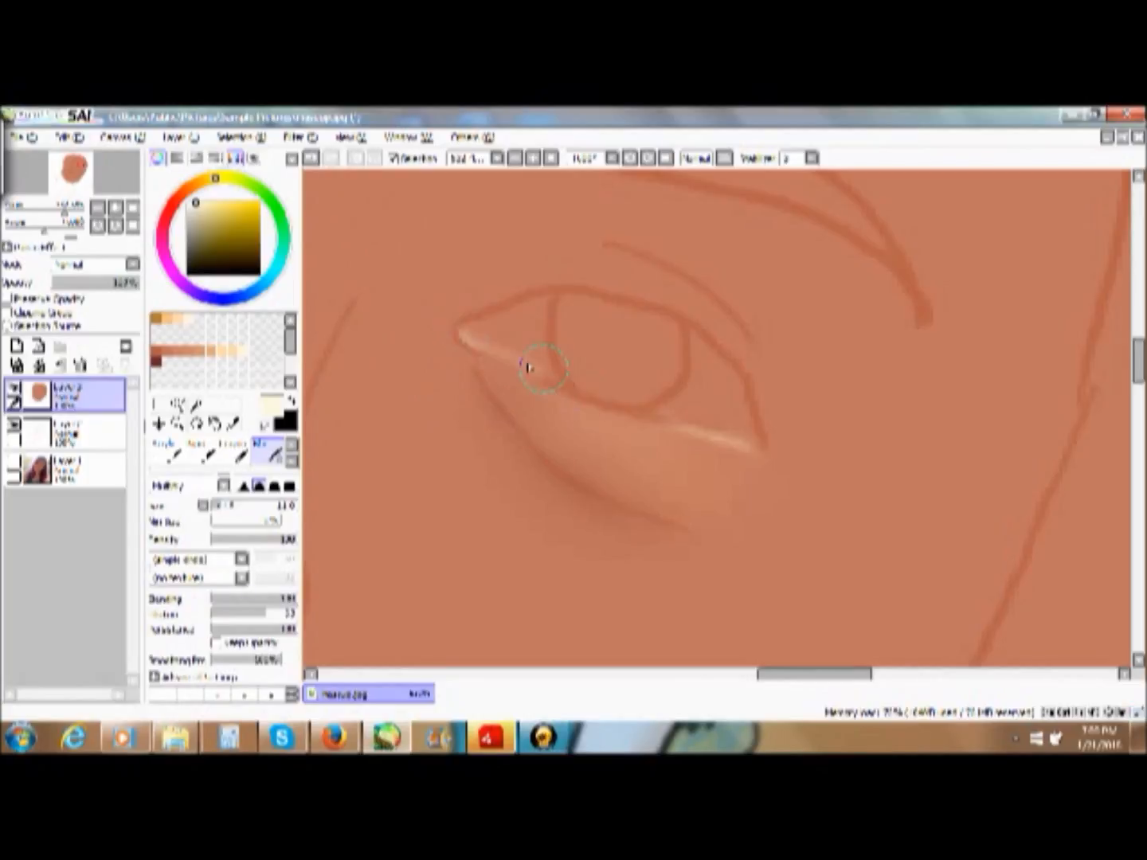
{"action": "left_click", "coordinate": [292, 160]}
{"action": "left_click_drag", "start_coordinate": [459, 317], "coordinate": [538, 367]}
{"action": "left_click_drag", "start_coordinate": [430, 321], "coordinate": [547, 369]}
{"action": "left_click_drag", "start_coordinate": [477, 370], "coordinate": [433, 346]}
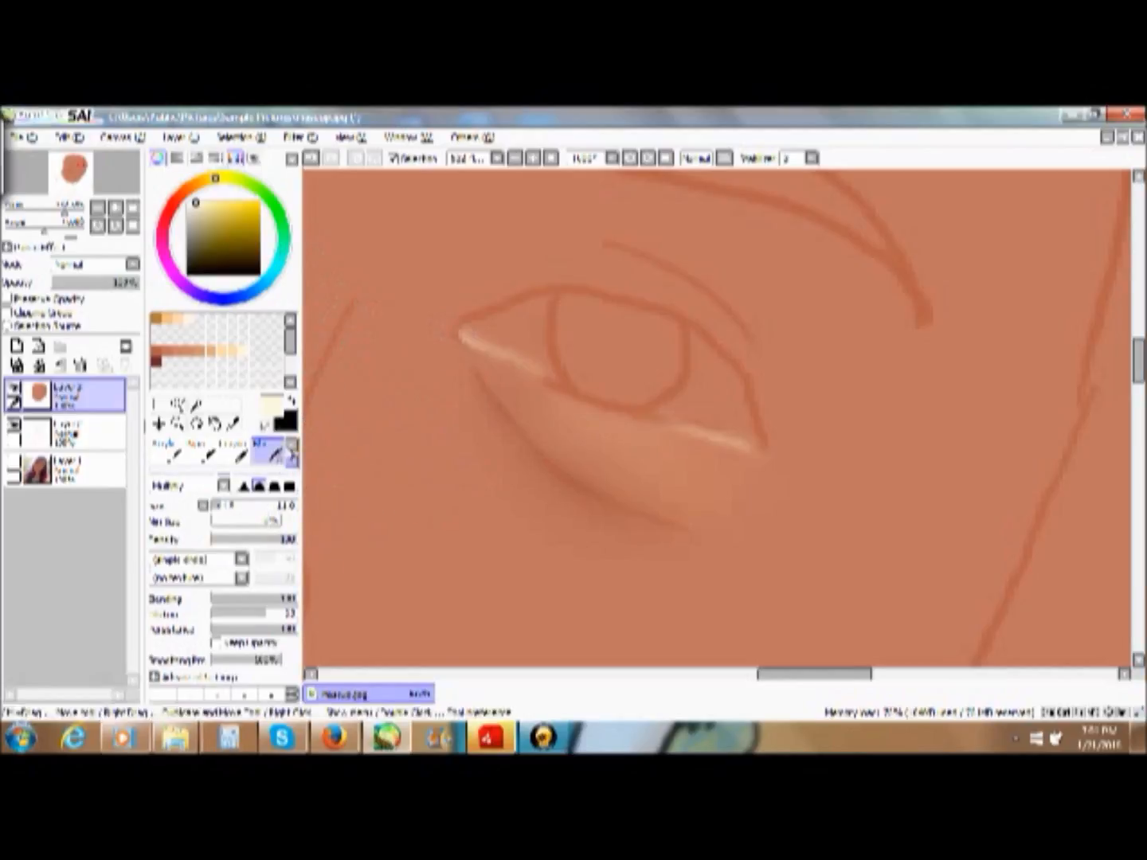
- Set the paint colour to a near-white and choose the Marker brush
{"action": "left_click_drag", "start_coordinate": [206, 202], "coordinate": [183, 190]}
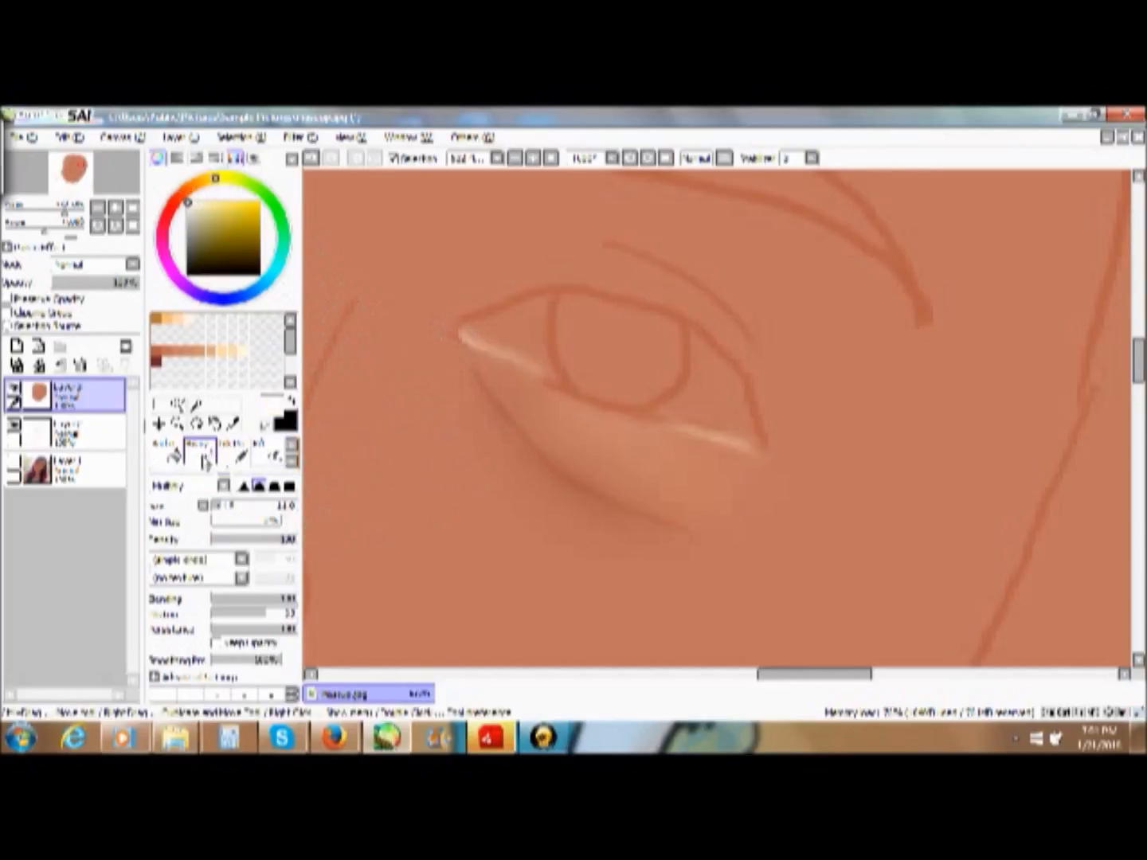
{"action": "left_click", "coordinate": [201, 451]}
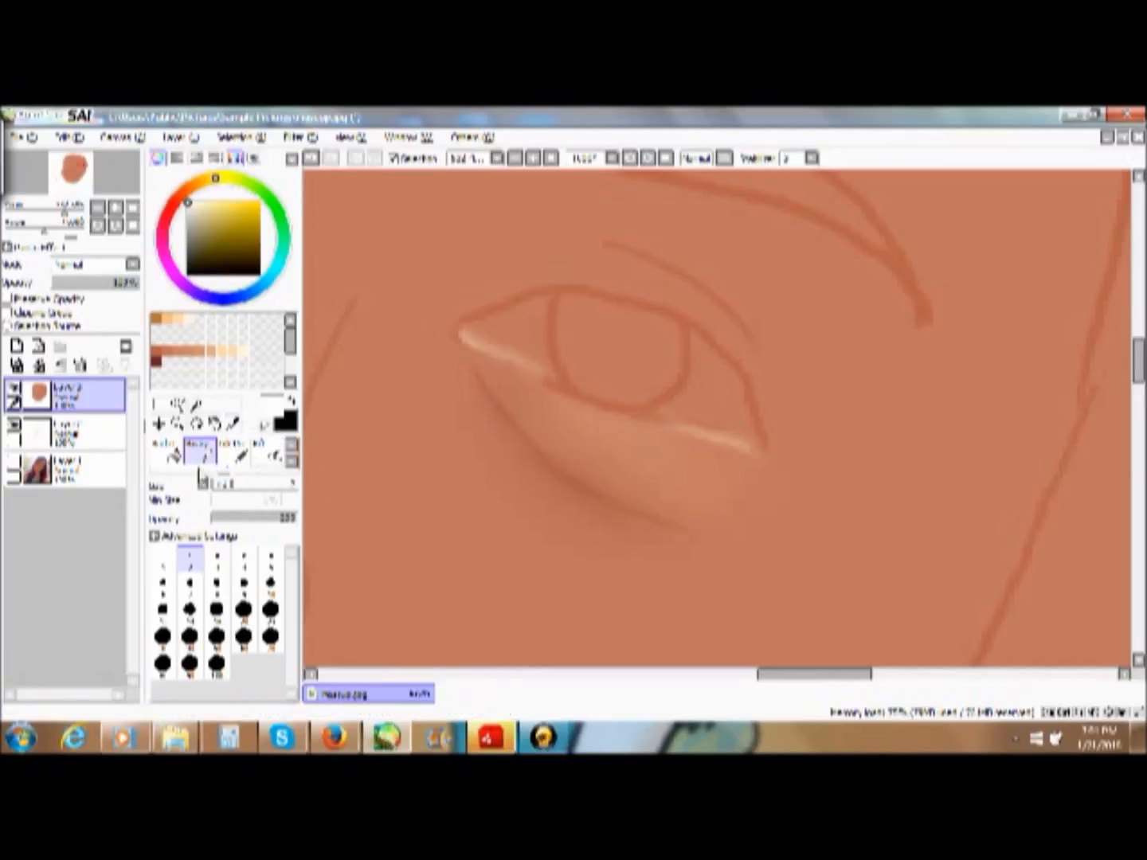
{"action": "left_click", "coordinate": [166, 451]}
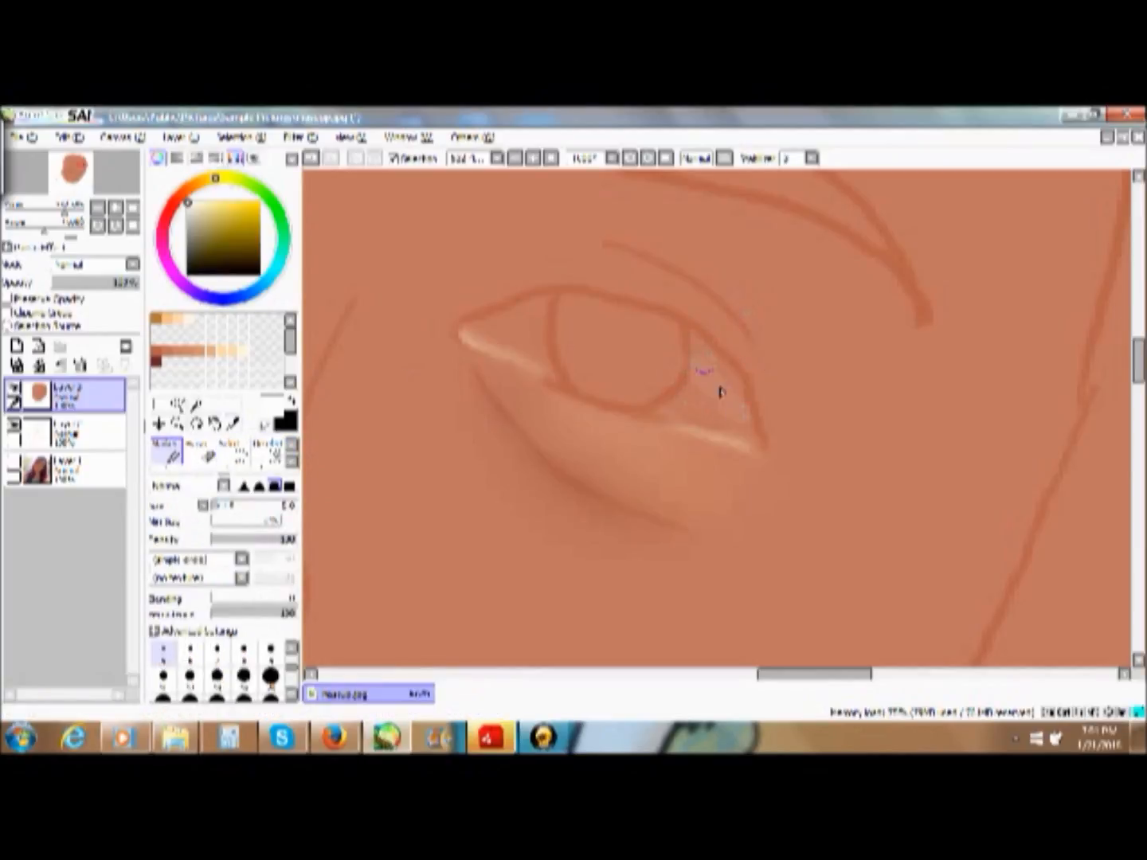
- Try painting the eye white with hard-edged Marker strokes at a small and a much larger size
{"action": "mouse_move", "coordinate": [726, 403]}
{"action": "left_mouse_down"}
{"action": "mouse_move", "coordinate": [720, 393]}
{"action": "mouse_move", "coordinate": [731, 406]}
{"action": "left_mouse_up"}
{"action": "mouse_move", "coordinate": [678, 343]}
{"action": "left_mouse_down"}
{"action": "mouse_move", "coordinate": [707, 381]}
{"action": "mouse_move", "coordinate": [641, 350]}
{"action": "mouse_move", "coordinate": [670, 379]}
{"action": "mouse_move", "coordinate": [626, 341]}
{"action": "mouse_move", "coordinate": [703, 404]}
{"action": "mouse_move", "coordinate": [634, 363]}
{"action": "mouse_move", "coordinate": [722, 400]}
{"action": "mouse_move", "coordinate": [683, 358]}
{"action": "mouse_move", "coordinate": [748, 423]}
{"action": "mouse_move", "coordinate": [727, 384]}
{"action": "mouse_move", "coordinate": [746, 415]}
{"action": "mouse_move", "coordinate": [663, 394]}
{"action": "left_mouse_up"}
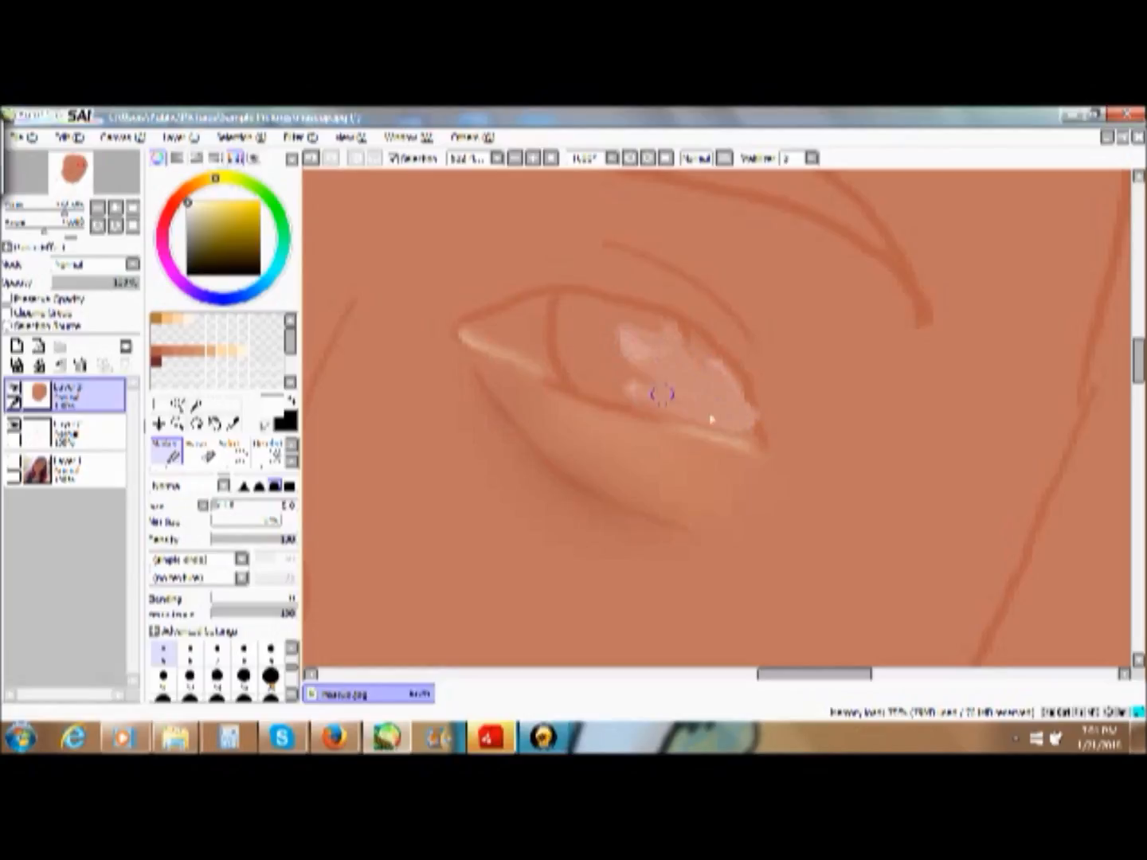
{"action": "left_click", "coordinate": [311, 158]}
{"action": "left_click", "coordinate": [310, 158]}
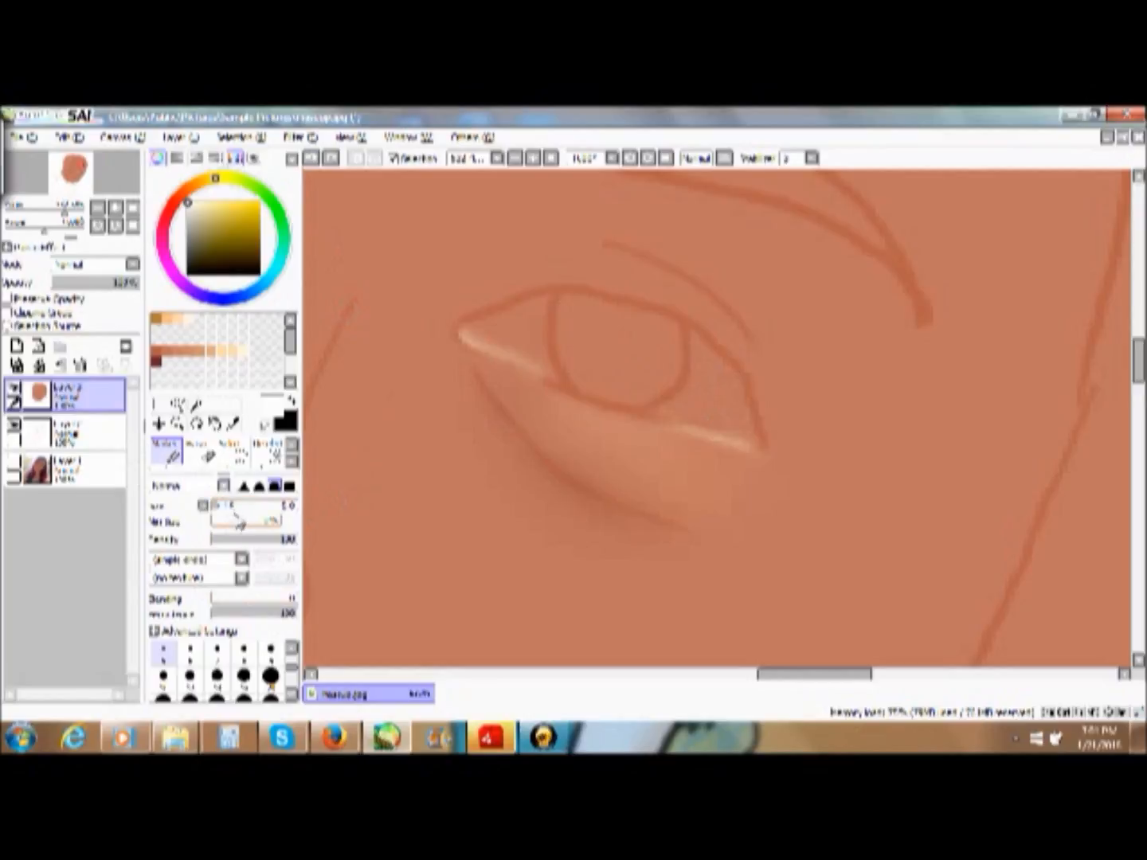
{"action": "mouse_move", "coordinate": [233, 507]}
{"action": "left_mouse_down"}
{"action": "mouse_move", "coordinate": [277, 507]}
{"action": "mouse_move", "coordinate": [264, 509]}
{"action": "left_mouse_up"}
{"action": "mouse_move", "coordinate": [519, 349]}
{"action": "left_mouse_down"}
{"action": "mouse_move", "coordinate": [641, 398]}
{"action": "mouse_move", "coordinate": [500, 585]}
{"action": "mouse_move", "coordinate": [462, 607]}
{"action": "left_mouse_up"}
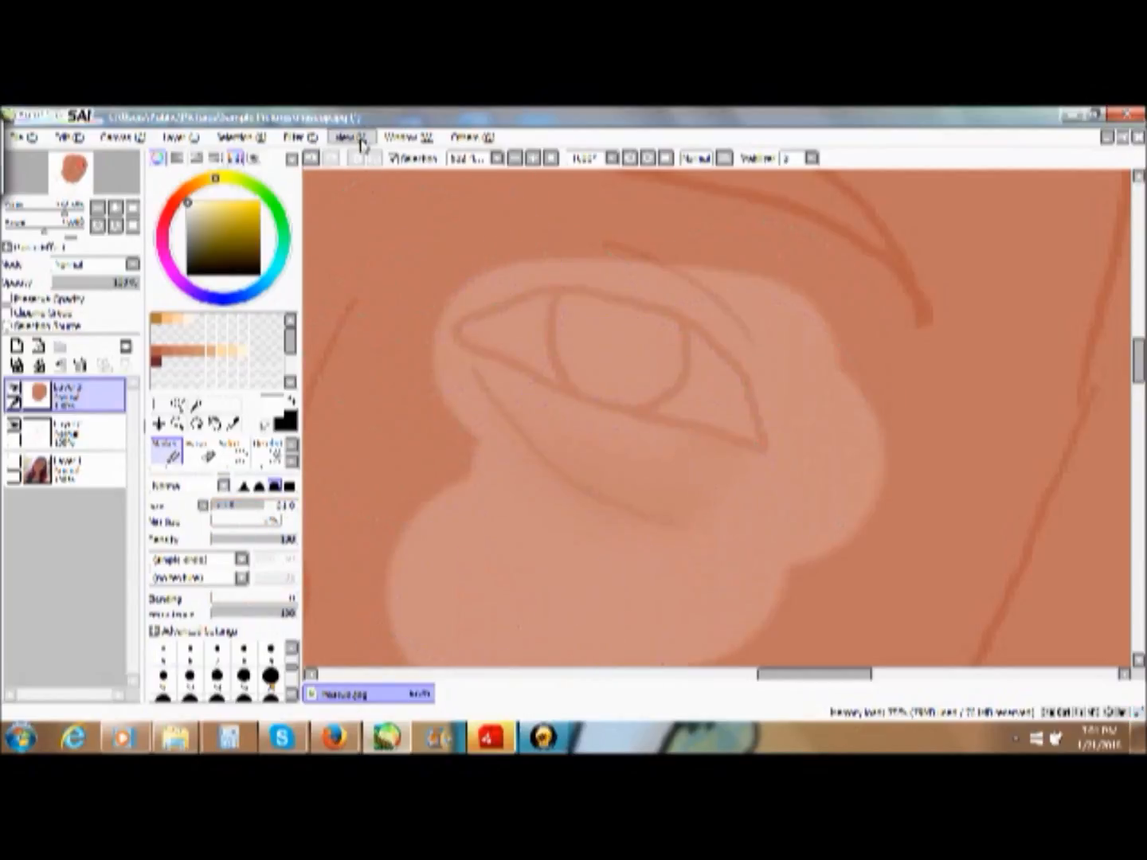
{"action": "left_click", "coordinate": [311, 157]}
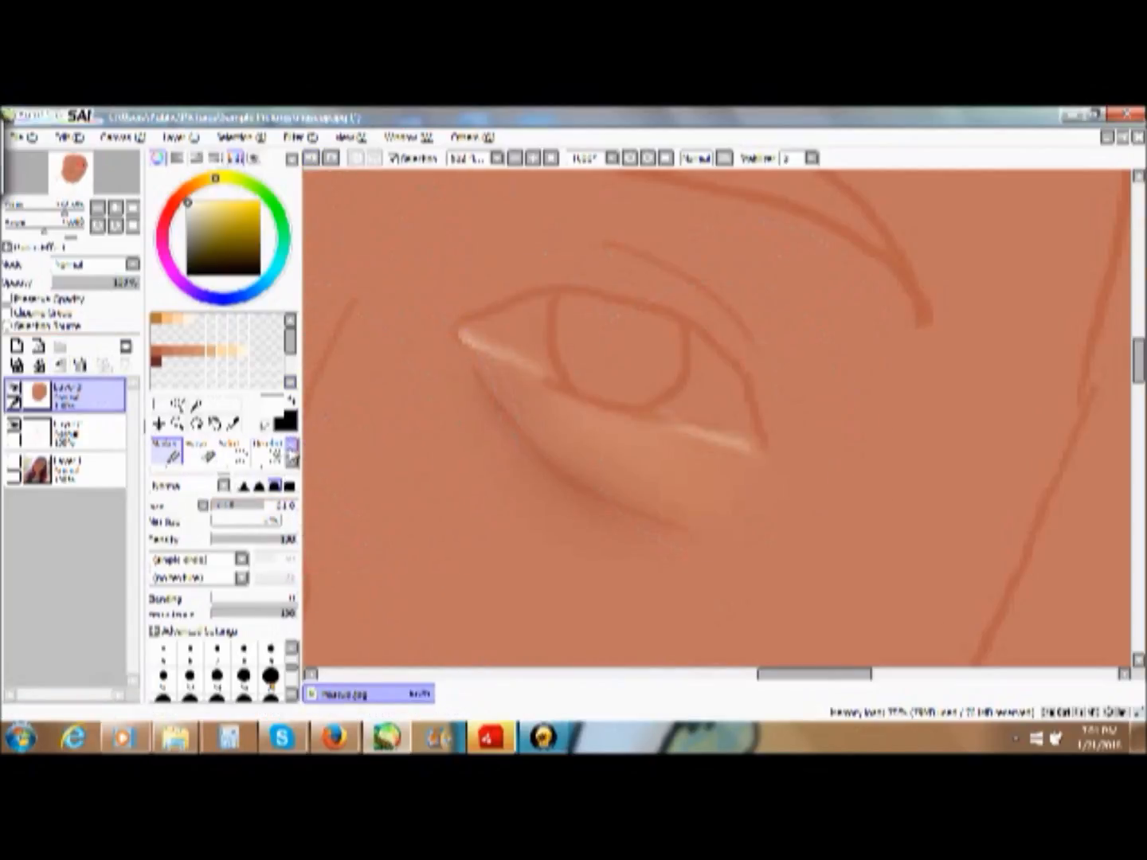
- Give the Marker the softest edge and fill the whole eyeball with near-white, using smaller sizes toward the corners
{"action": "left_click", "coordinate": [247, 489]}
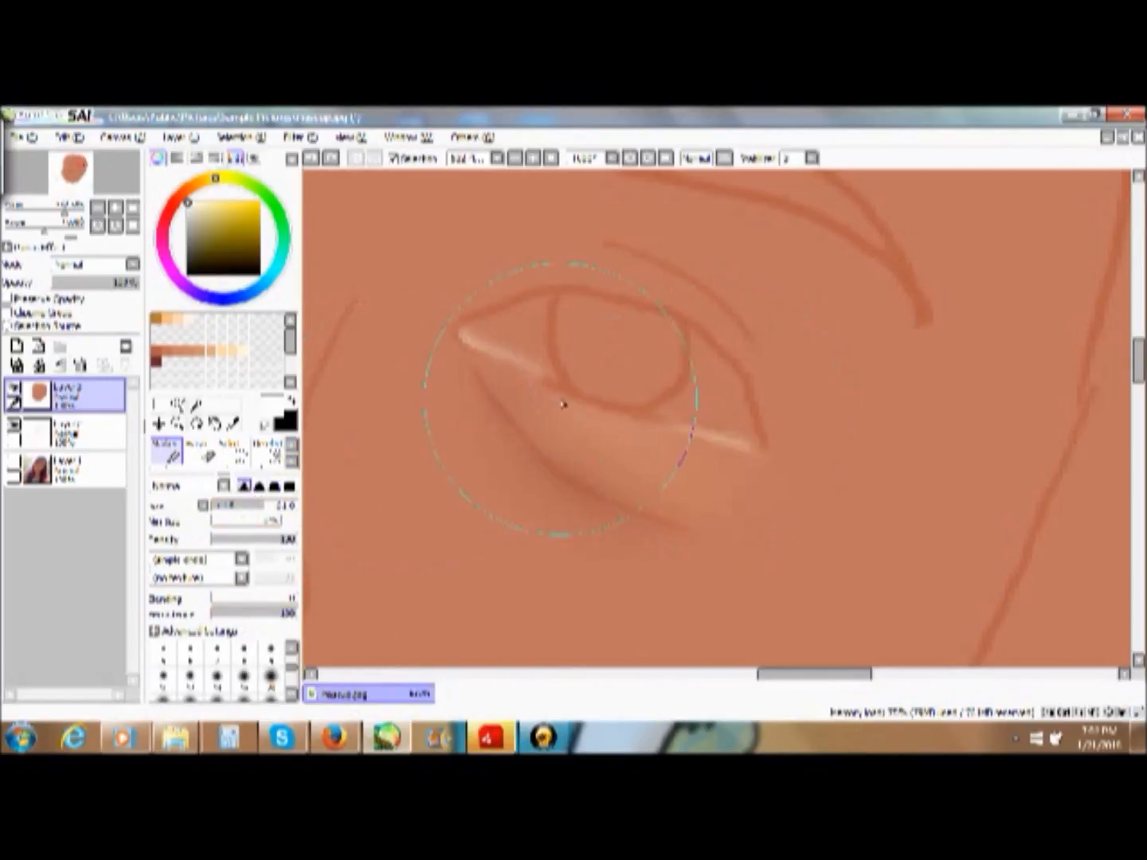
{"action": "left_click", "coordinate": [234, 508]}
{"action": "mouse_move", "coordinate": [607, 354]}
{"action": "left_mouse_down"}
{"action": "mouse_move", "coordinate": [637, 373]}
{"action": "mouse_move", "coordinate": [621, 352]}
{"action": "mouse_move", "coordinate": [596, 355]}
{"action": "left_mouse_up"}
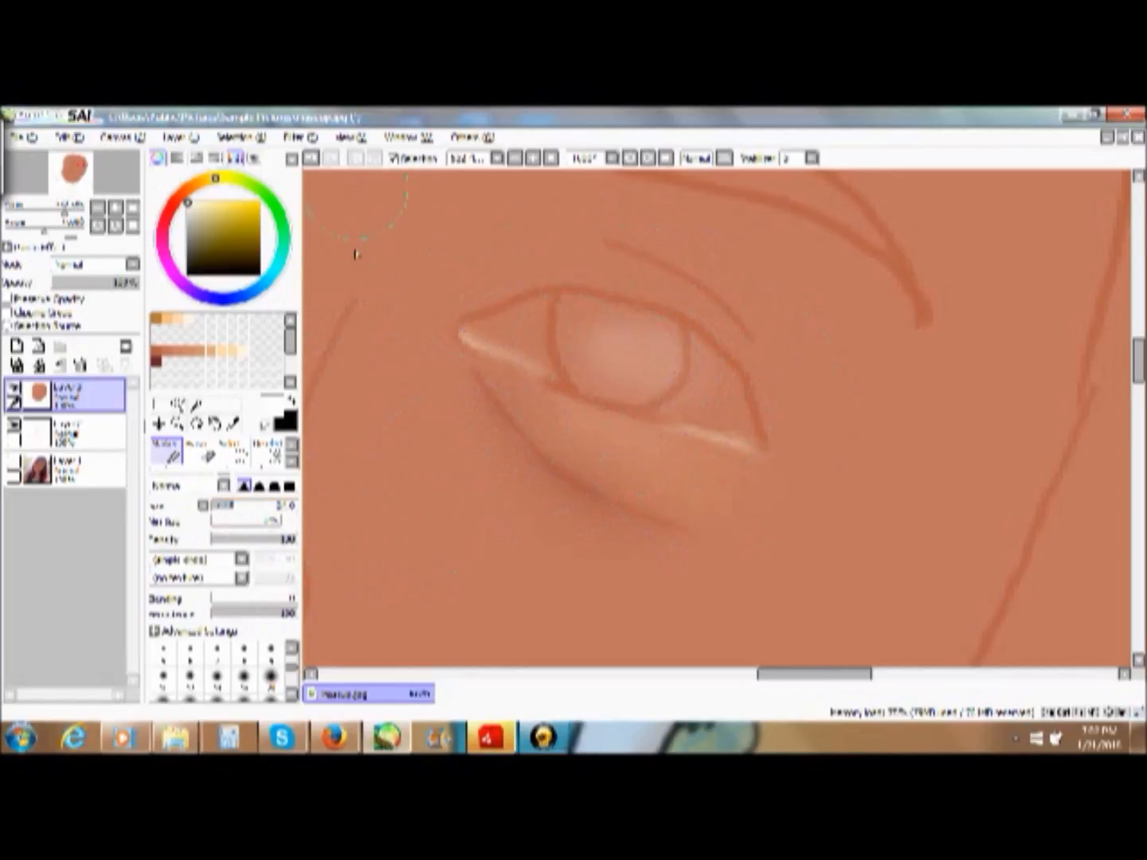
{"action": "left_click", "coordinate": [225, 506]}
{"action": "mouse_move", "coordinate": [659, 365]}
{"action": "left_mouse_down"}
{"action": "mouse_move", "coordinate": [622, 342]}
{"action": "mouse_move", "coordinate": [640, 355]}
{"action": "mouse_move", "coordinate": [579, 364]}
{"action": "mouse_move", "coordinate": [678, 384]}
{"action": "mouse_move", "coordinate": [654, 375]}
{"action": "mouse_move", "coordinate": [729, 411]}
{"action": "mouse_move", "coordinate": [648, 341]}
{"action": "mouse_move", "coordinate": [742, 422]}
{"action": "mouse_move", "coordinate": [671, 378]}
{"action": "mouse_move", "coordinate": [633, 379]}
{"action": "mouse_move", "coordinate": [690, 384]}
{"action": "mouse_move", "coordinate": [663, 381]}
{"action": "mouse_move", "coordinate": [686, 379]}
{"action": "mouse_move", "coordinate": [623, 341]}
{"action": "mouse_move", "coordinate": [635, 329]}
{"action": "mouse_move", "coordinate": [612, 325]}
{"action": "mouse_move", "coordinate": [648, 373]}
{"action": "mouse_move", "coordinate": [687, 390]}
{"action": "mouse_move", "coordinate": [651, 375]}
{"action": "mouse_move", "coordinate": [714, 393]}
{"action": "mouse_move", "coordinate": [649, 347]}
{"action": "mouse_move", "coordinate": [698, 374]}
{"action": "mouse_move", "coordinate": [596, 334]}
{"action": "mouse_move", "coordinate": [616, 352]}
{"action": "mouse_move", "coordinate": [554, 343]}
{"action": "mouse_move", "coordinate": [638, 367]}
{"action": "mouse_move", "coordinate": [614, 370]}
{"action": "mouse_move", "coordinate": [694, 402]}
{"action": "mouse_move", "coordinate": [625, 392]}
{"action": "mouse_move", "coordinate": [585, 374]}
{"action": "mouse_move", "coordinate": [577, 357]}
{"action": "mouse_move", "coordinate": [592, 354]}
{"action": "mouse_move", "coordinate": [517, 326]}
{"action": "mouse_move", "coordinate": [553, 323]}
{"action": "mouse_move", "coordinate": [661, 351]}
{"action": "mouse_move", "coordinate": [645, 351]}
{"action": "mouse_move", "coordinate": [692, 377]}
{"action": "mouse_move", "coordinate": [604, 340]}
{"action": "mouse_move", "coordinate": [505, 330]}
{"action": "mouse_move", "coordinate": [477, 344]}
{"action": "left_mouse_up"}
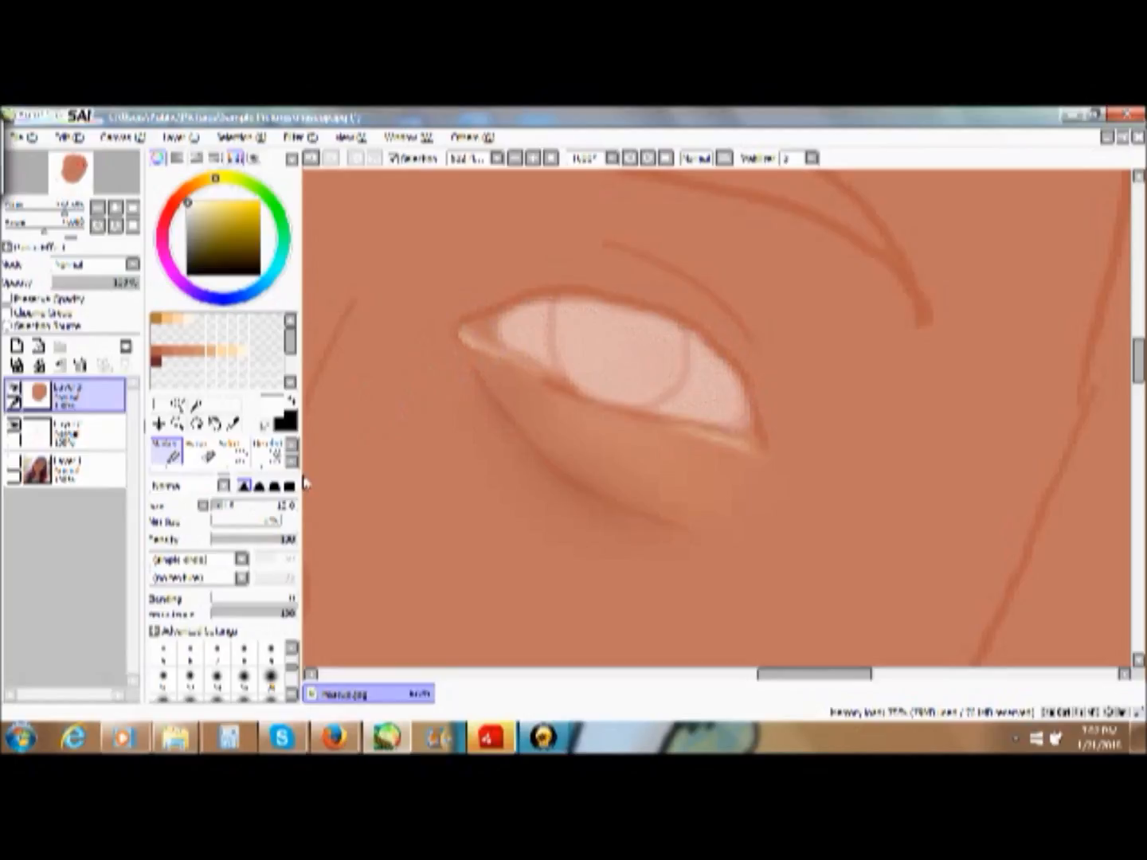
{"action": "mouse_move", "coordinate": [581, 341]}
{"action": "left_mouse_down"}
{"action": "mouse_move", "coordinate": [630, 356]}
{"action": "mouse_move", "coordinate": [522, 335]}
{"action": "mouse_move", "coordinate": [615, 348]}
{"action": "mouse_move", "coordinate": [633, 334]}
{"action": "mouse_move", "coordinate": [679, 372]}
{"action": "mouse_move", "coordinate": [575, 352]}
{"action": "left_mouse_up"}
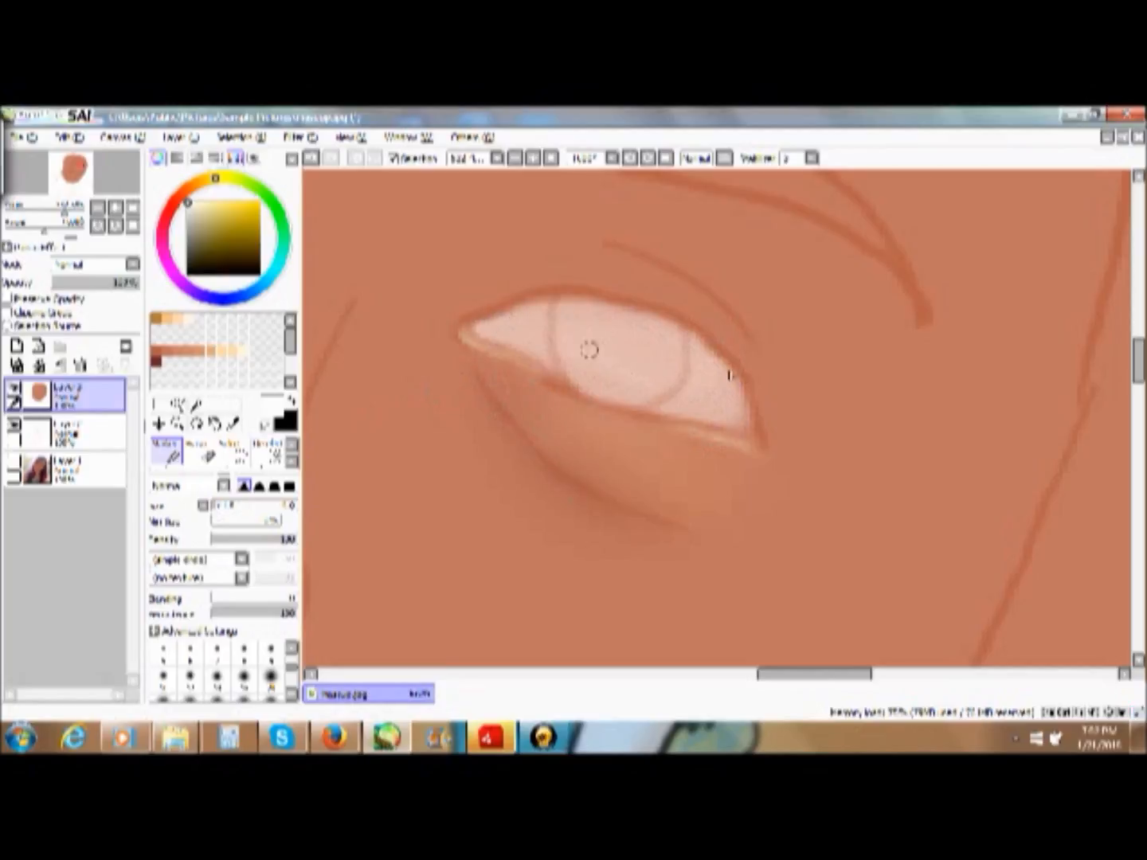
{"action": "left_click", "coordinate": [227, 506]}
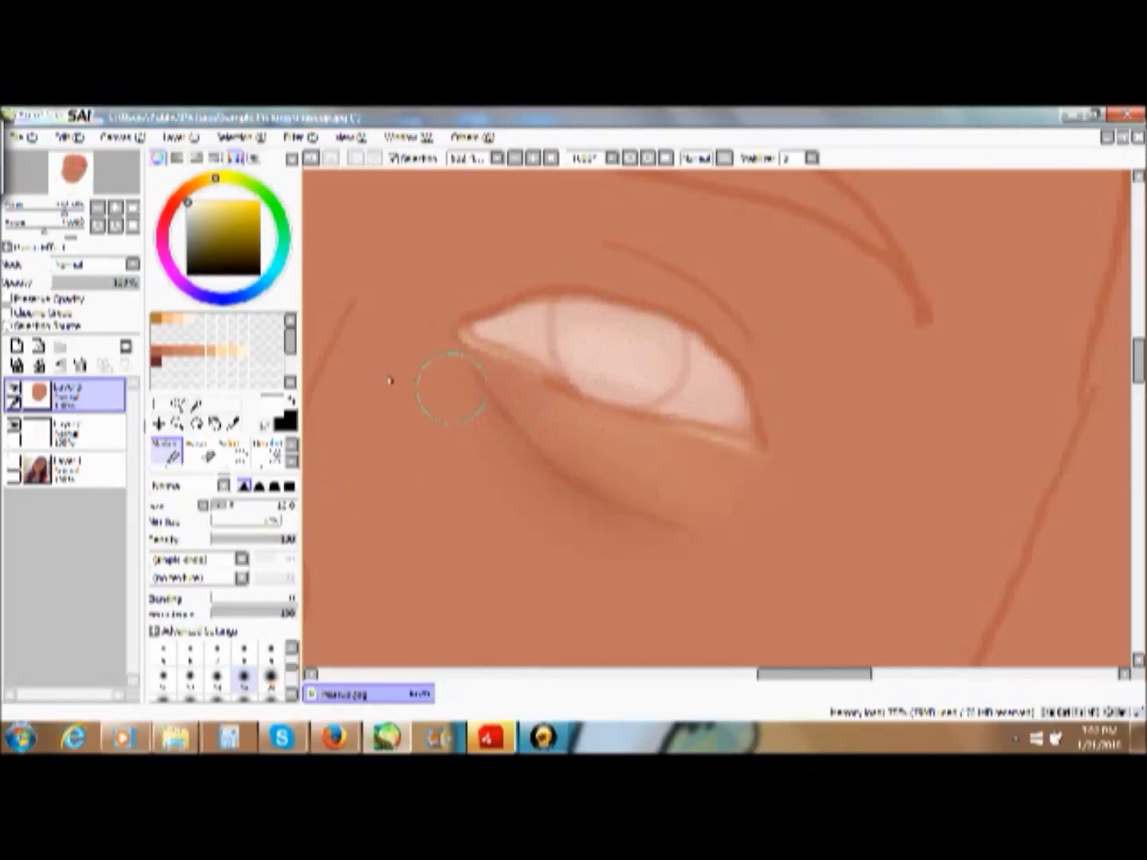
- Pick a pale mauve and shade the upper and outer part of the eye white with a smaller Marker brush
{"action": "mouse_move", "coordinate": [190, 201]}
{"action": "left_mouse_down"}
{"action": "mouse_move", "coordinate": [185, 232]}
{"action": "mouse_move", "coordinate": [195, 227]}
{"action": "mouse_move", "coordinate": [165, 253]}
{"action": "mouse_move", "coordinate": [211, 223]}
{"action": "left_mouse_up"}
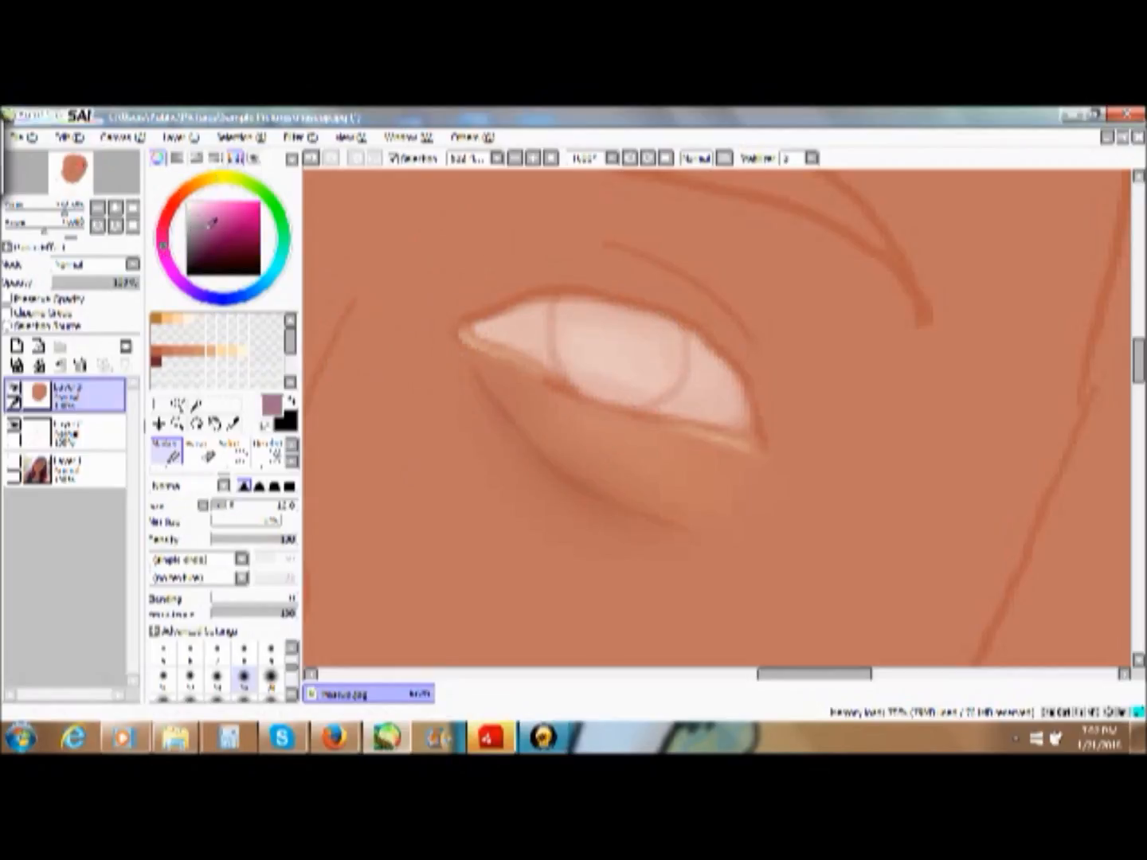
{"action": "left_click_drag", "start_coordinate": [200, 214], "coordinate": [202, 209]}
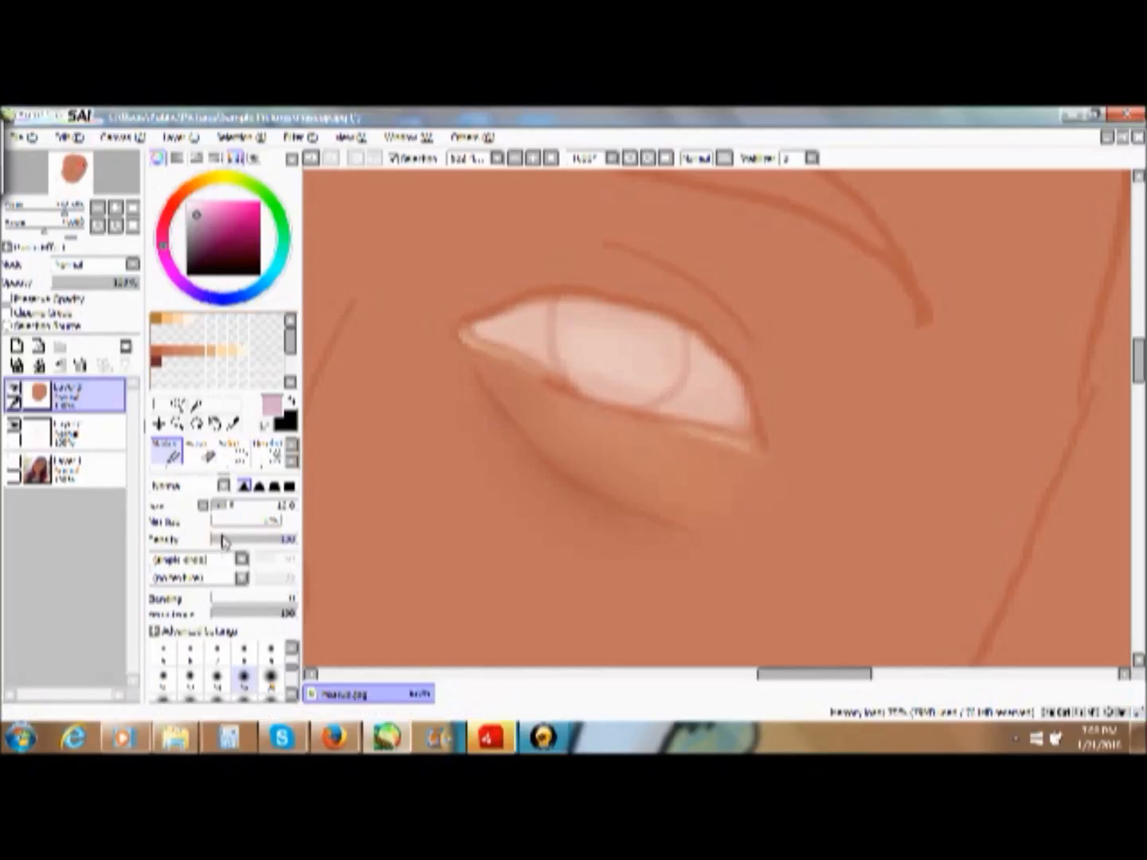
{"action": "left_click", "coordinate": [270, 649]}
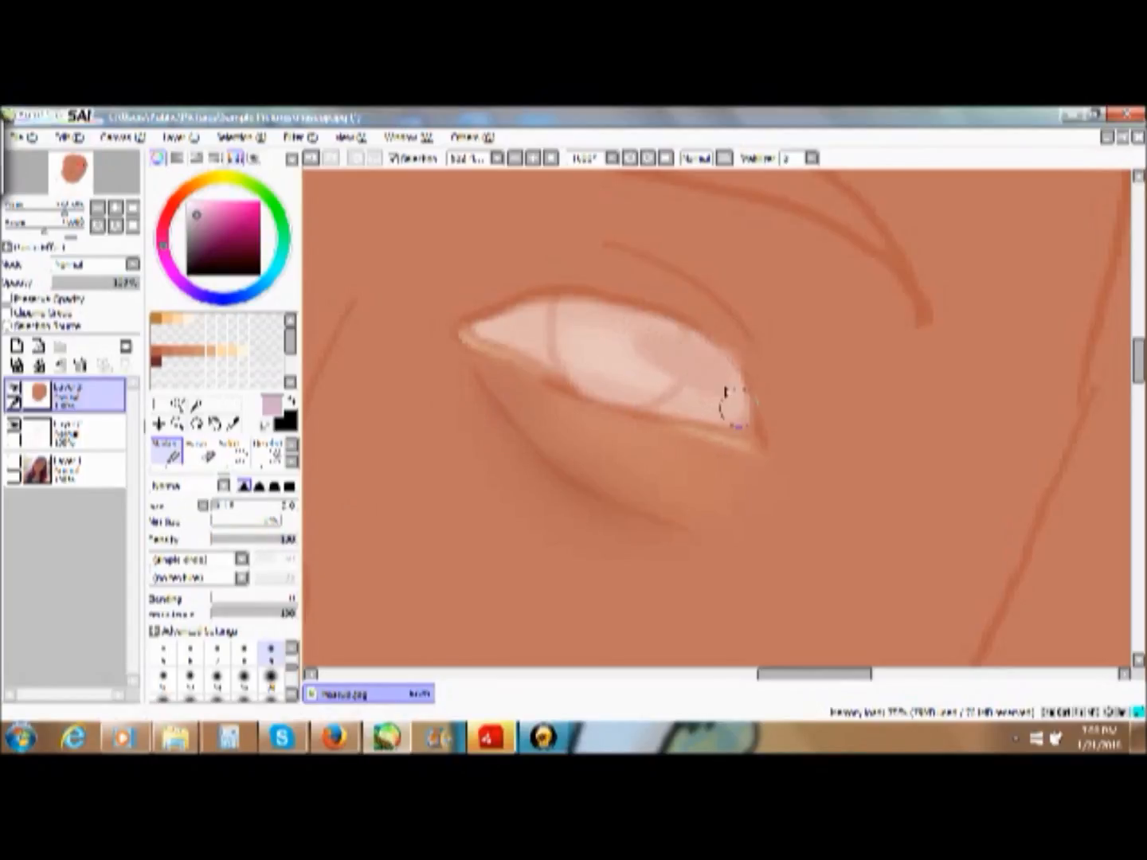
{"action": "mouse_move", "coordinate": [685, 343]}
{"action": "left_mouse_down"}
{"action": "mouse_move", "coordinate": [590, 318]}
{"action": "mouse_move", "coordinate": [650, 335]}
{"action": "mouse_move", "coordinate": [520, 326]}
{"action": "mouse_move", "coordinate": [591, 323]}
{"action": "mouse_move", "coordinate": [678, 340]}
{"action": "mouse_move", "coordinate": [740, 388]}
{"action": "mouse_move", "coordinate": [749, 416]}
{"action": "mouse_move", "coordinate": [719, 375]}
{"action": "mouse_move", "coordinate": [749, 427]}
{"action": "left_mouse_up"}
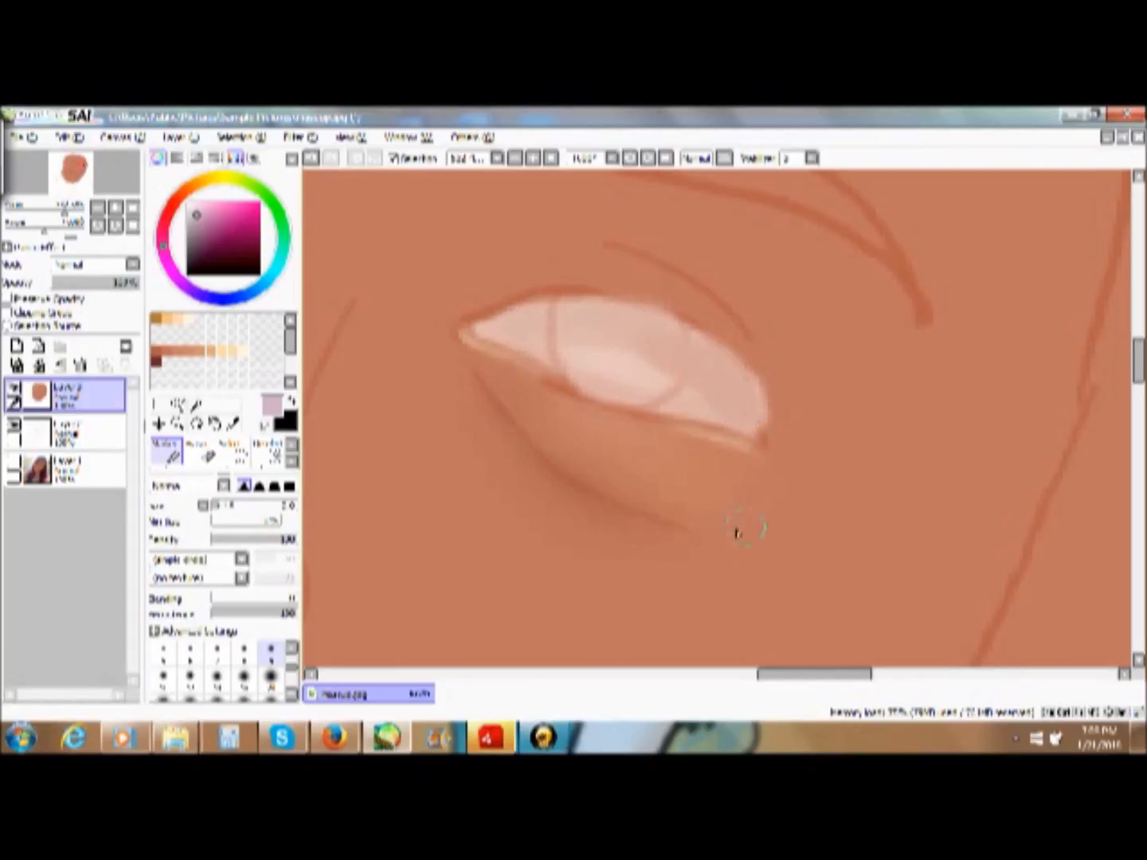
{"action": "left_click", "coordinate": [201, 453]}
{"action": "left_click_drag", "start_coordinate": [820, 386], "coordinate": [801, 359]}
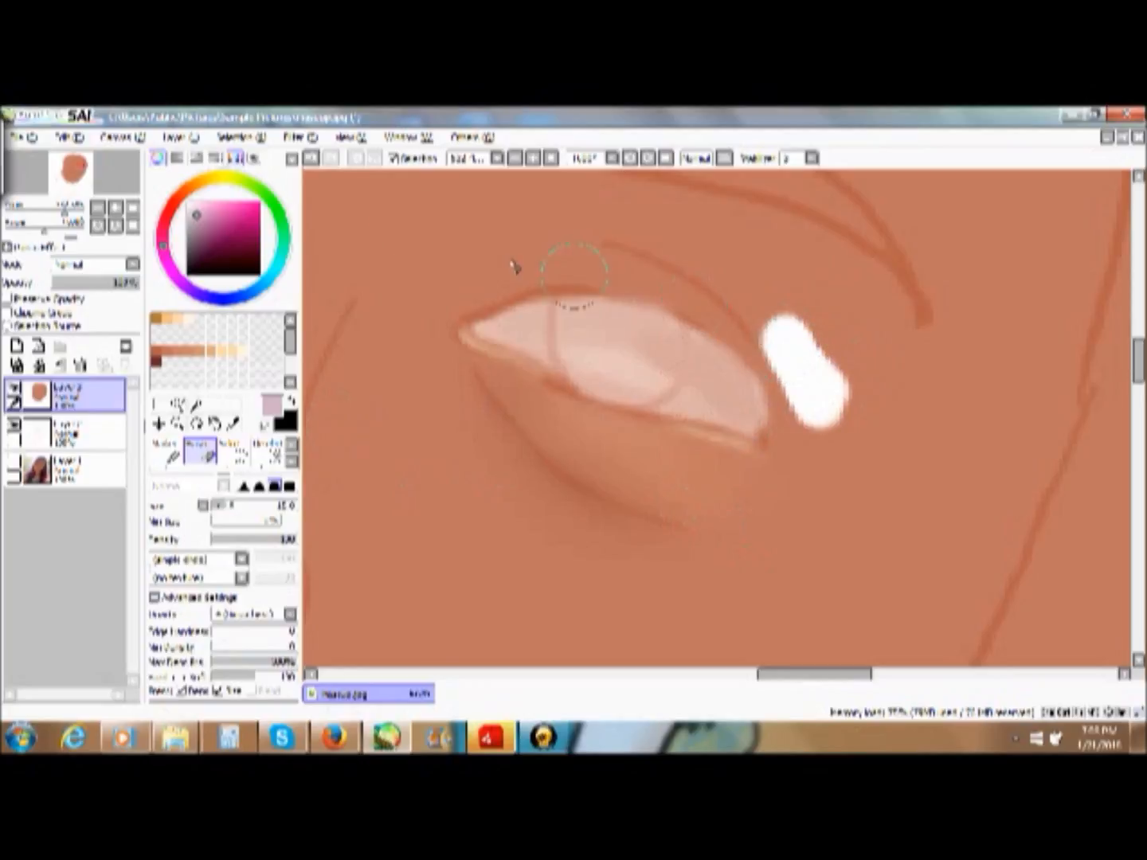
{"action": "left_click", "coordinate": [312, 160]}
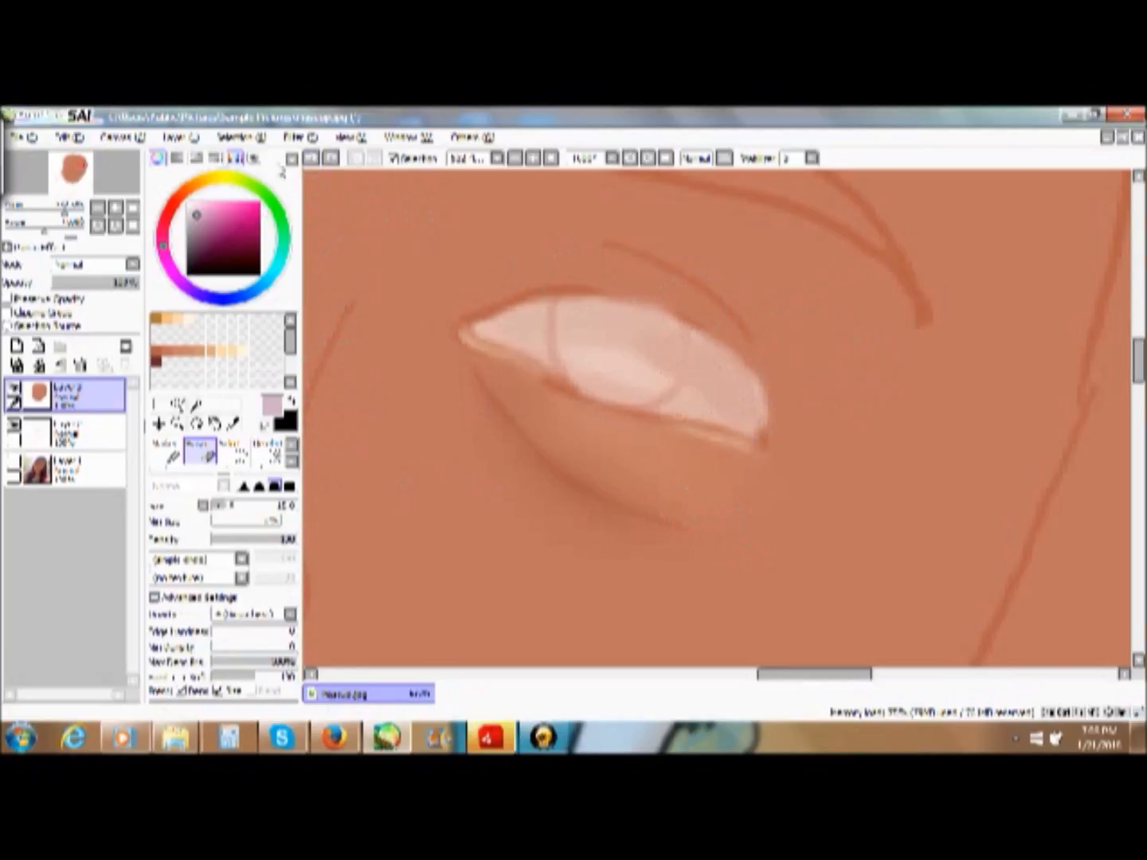
- Undo the last mauve shading that overran the outer lid and repaint it inside the eye outline with the Marker
{"action": "left_click", "coordinate": [311, 159]}
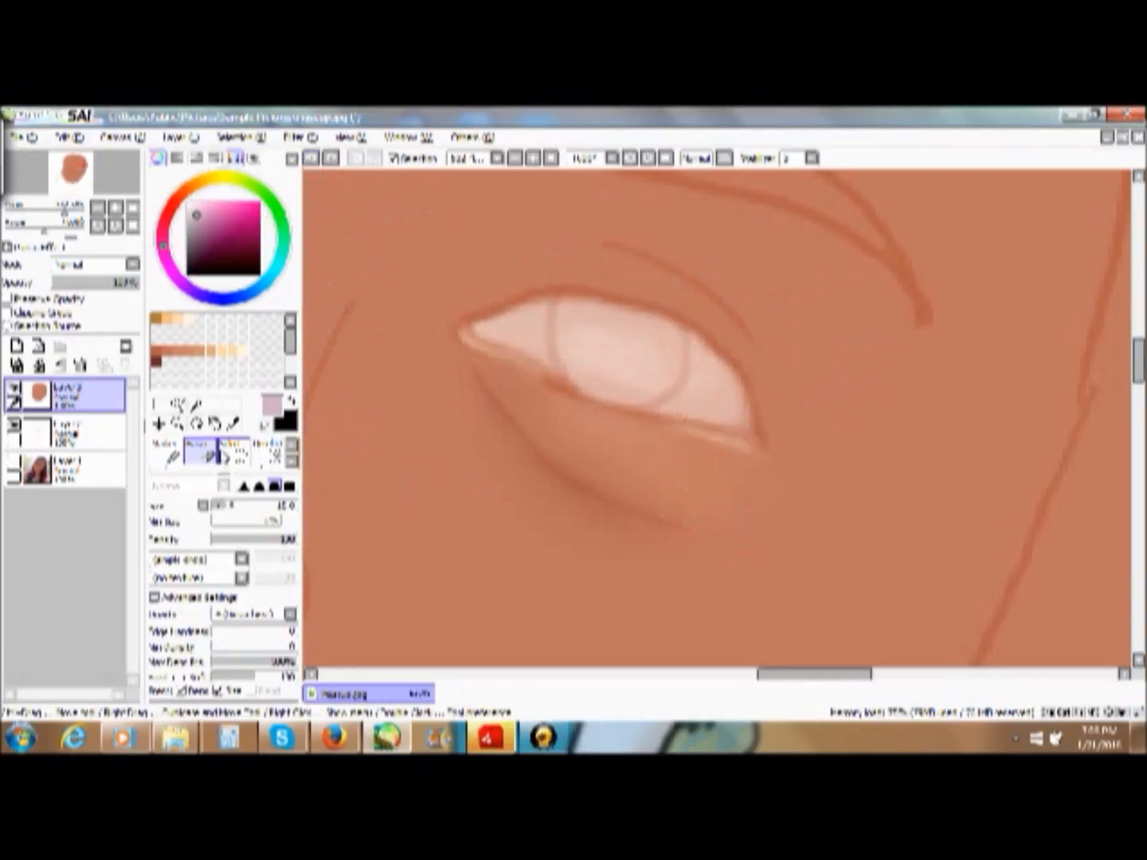
{"action": "left_click", "coordinate": [168, 452]}
{"action": "mouse_move", "coordinate": [714, 375]}
{"action": "left_mouse_down"}
{"action": "mouse_move", "coordinate": [732, 398]}
{"action": "mouse_move", "coordinate": [644, 335]}
{"action": "mouse_move", "coordinate": [517, 328]}
{"action": "mouse_move", "coordinate": [643, 330]}
{"action": "mouse_move", "coordinate": [686, 376]}
{"action": "mouse_move", "coordinate": [637, 335]}
{"action": "left_mouse_up"}
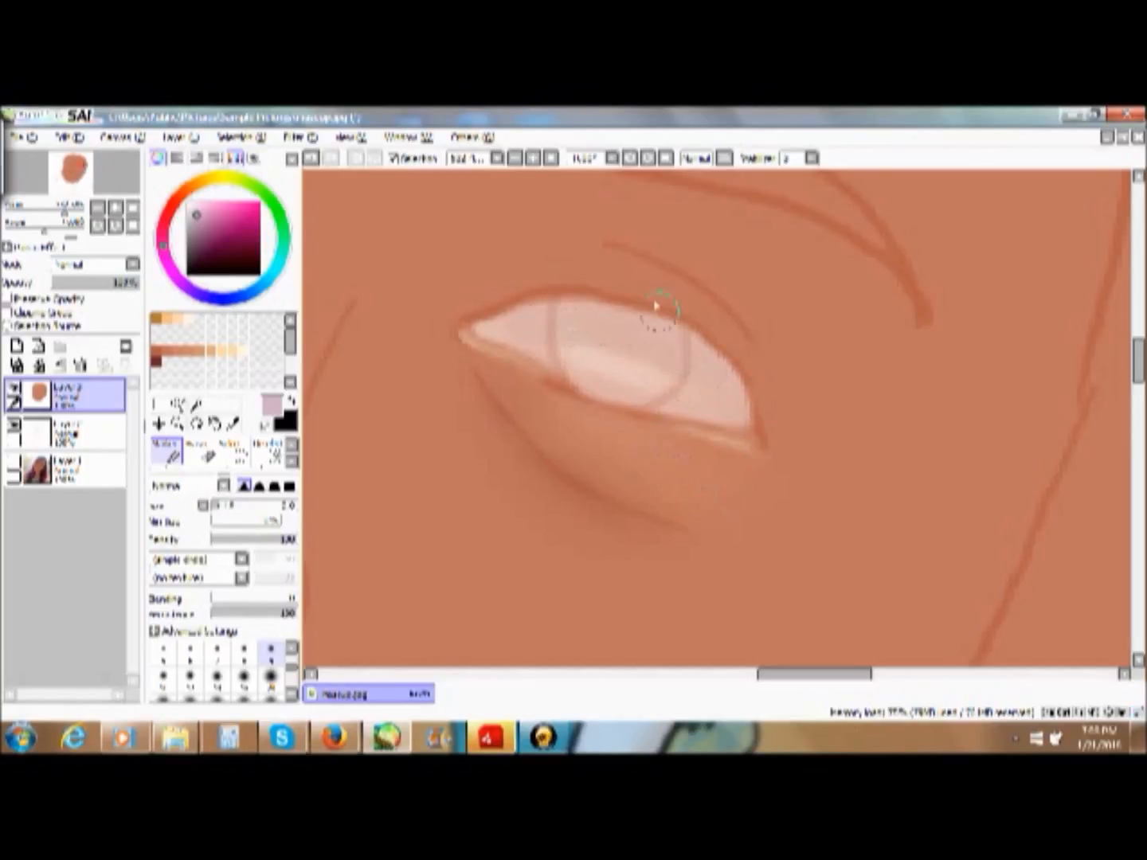
- Blend the mauve shading smoothly across the centre of the eye white with the blending brush
{"action": "left_click", "coordinate": [292, 463]}
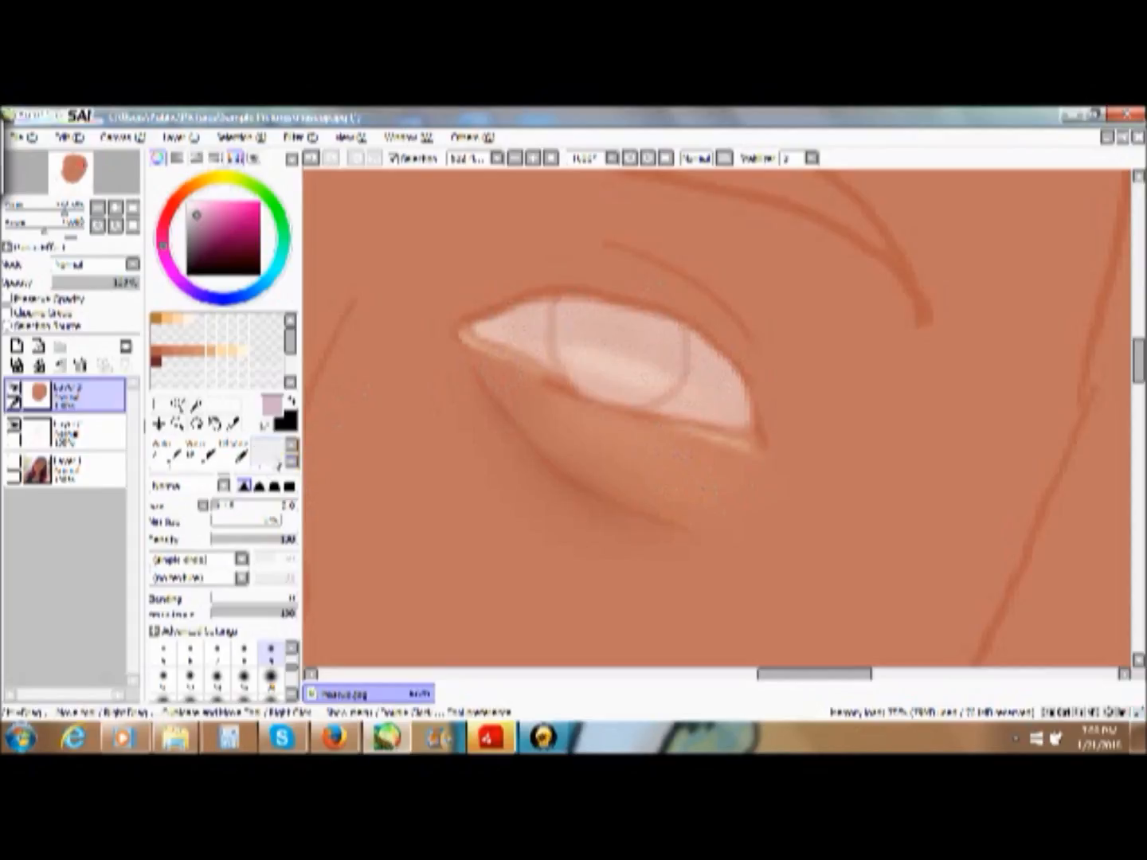
{"action": "left_click_drag", "start_coordinate": [269, 470], "coordinate": [269, 476]}
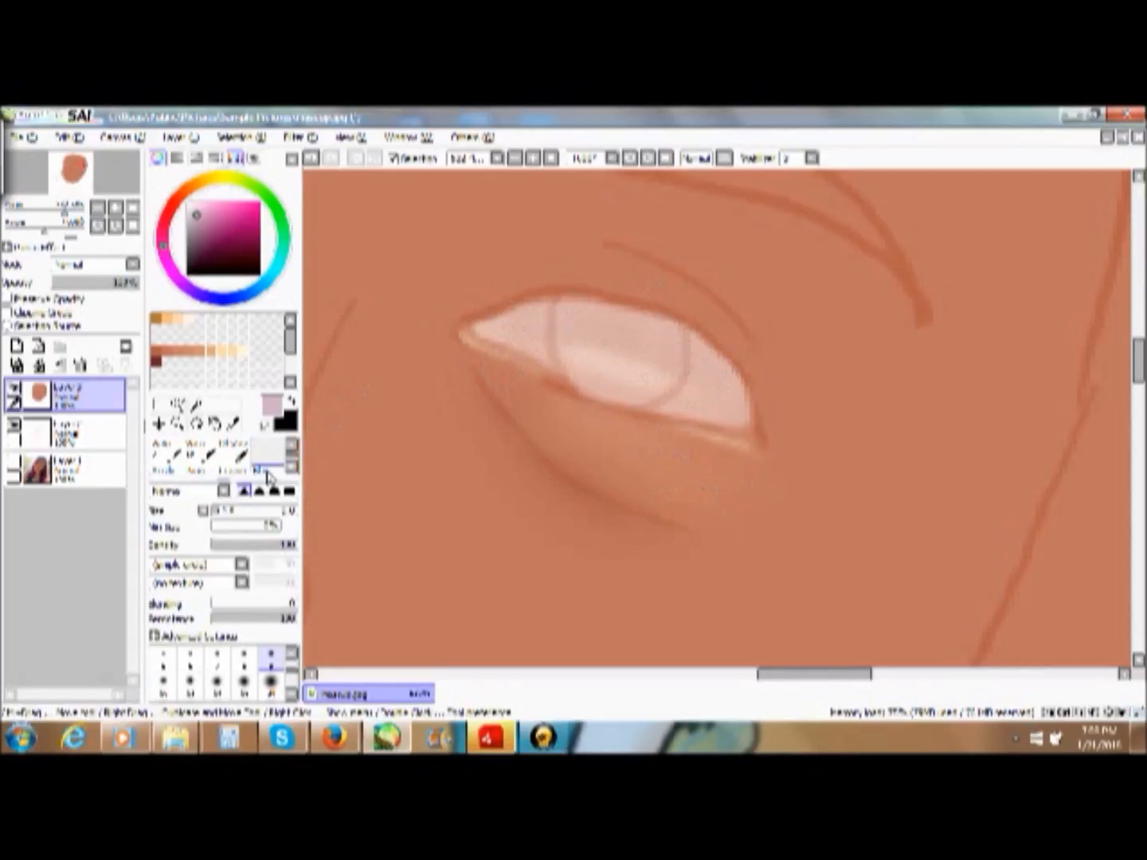
{"action": "left_click", "coordinate": [261, 470]}
{"action": "mouse_move", "coordinate": [554, 349]}
{"action": "left_mouse_down"}
{"action": "mouse_move", "coordinate": [645, 359]}
{"action": "mouse_move", "coordinate": [609, 399]}
{"action": "mouse_move", "coordinate": [667, 382]}
{"action": "left_mouse_up"}
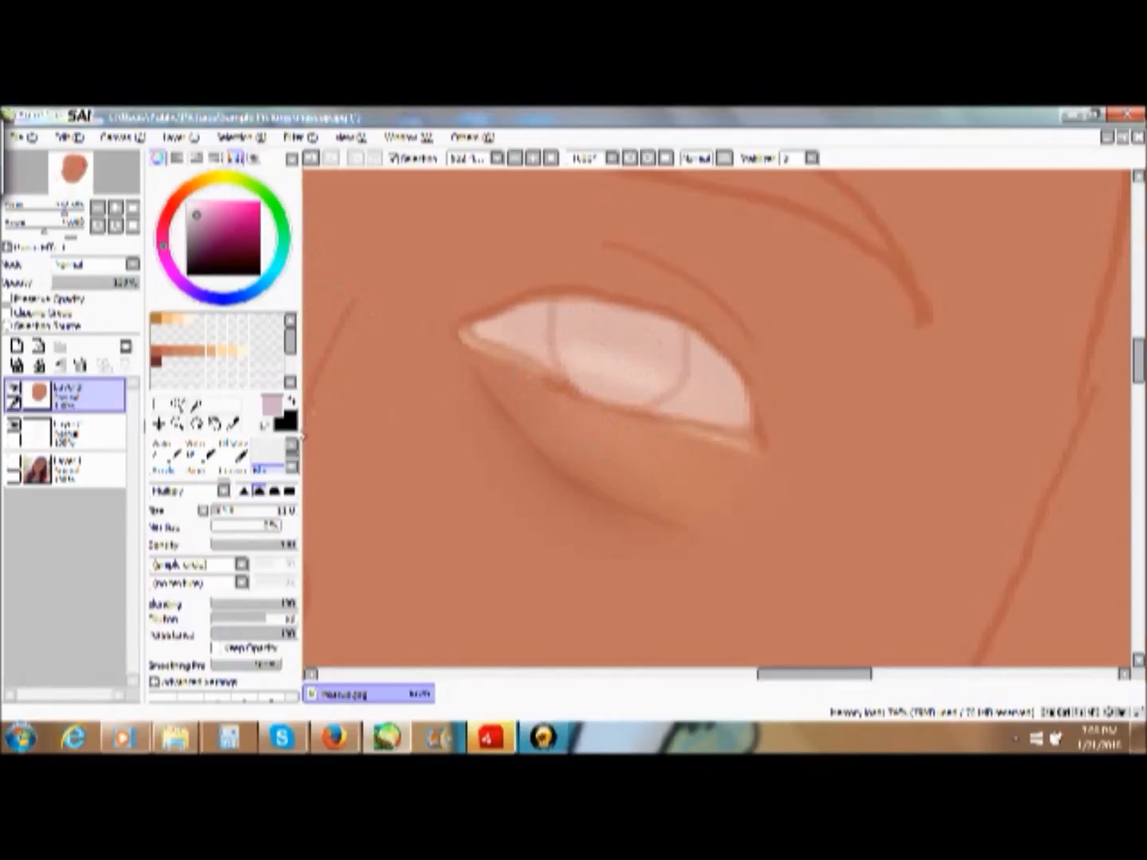
- Return to the Marker brush and pick a reddish brown as the paint colour
{"action": "left_click", "coordinate": [291, 445]}
{"action": "left_click", "coordinate": [293, 464]}
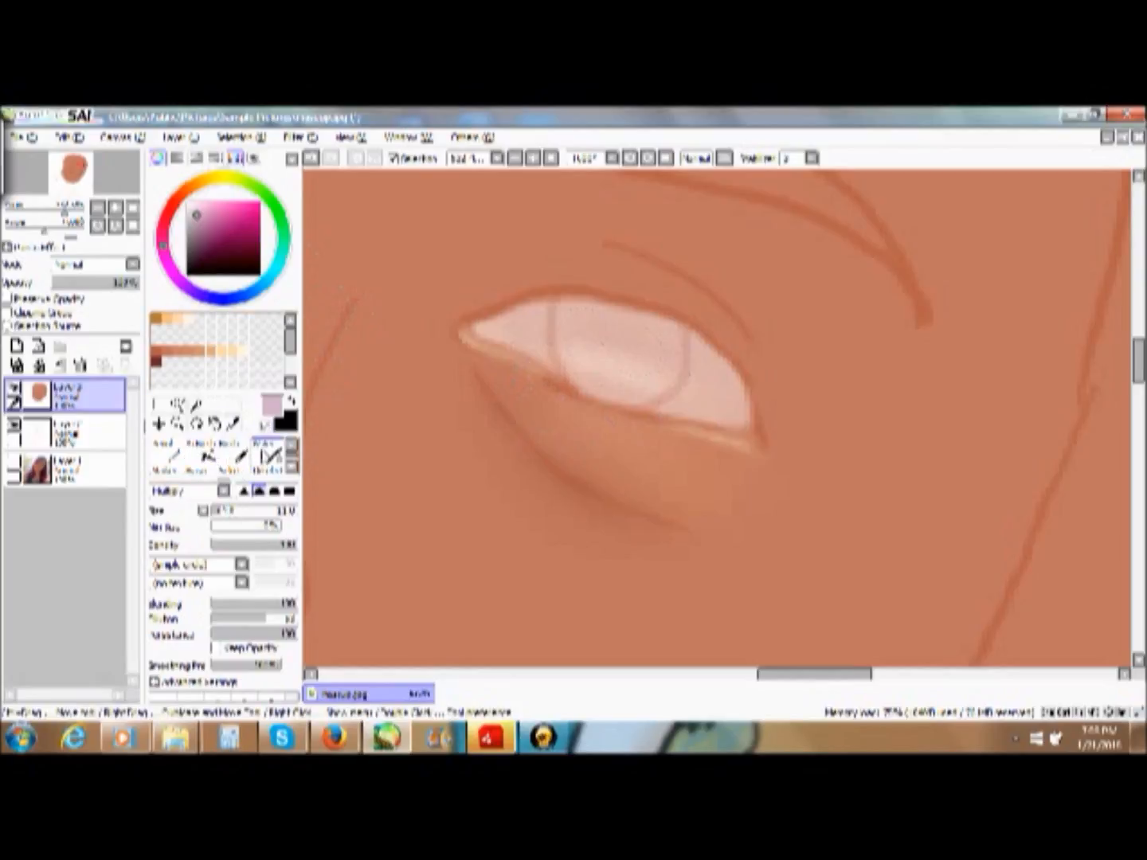
{"action": "left_click", "coordinate": [291, 467]}
{"action": "left_click", "coordinate": [291, 467]}
{"action": "left_click", "coordinate": [291, 445]}
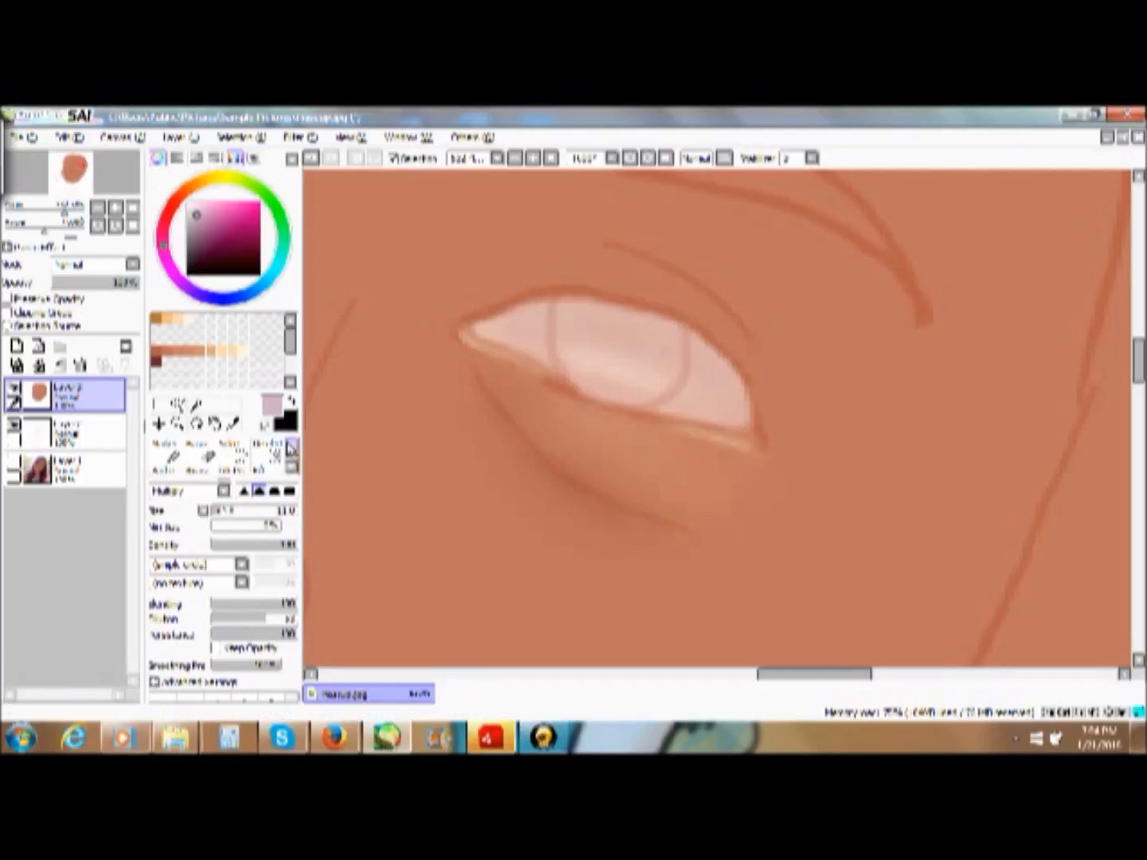
{"action": "left_click", "coordinate": [168, 455]}
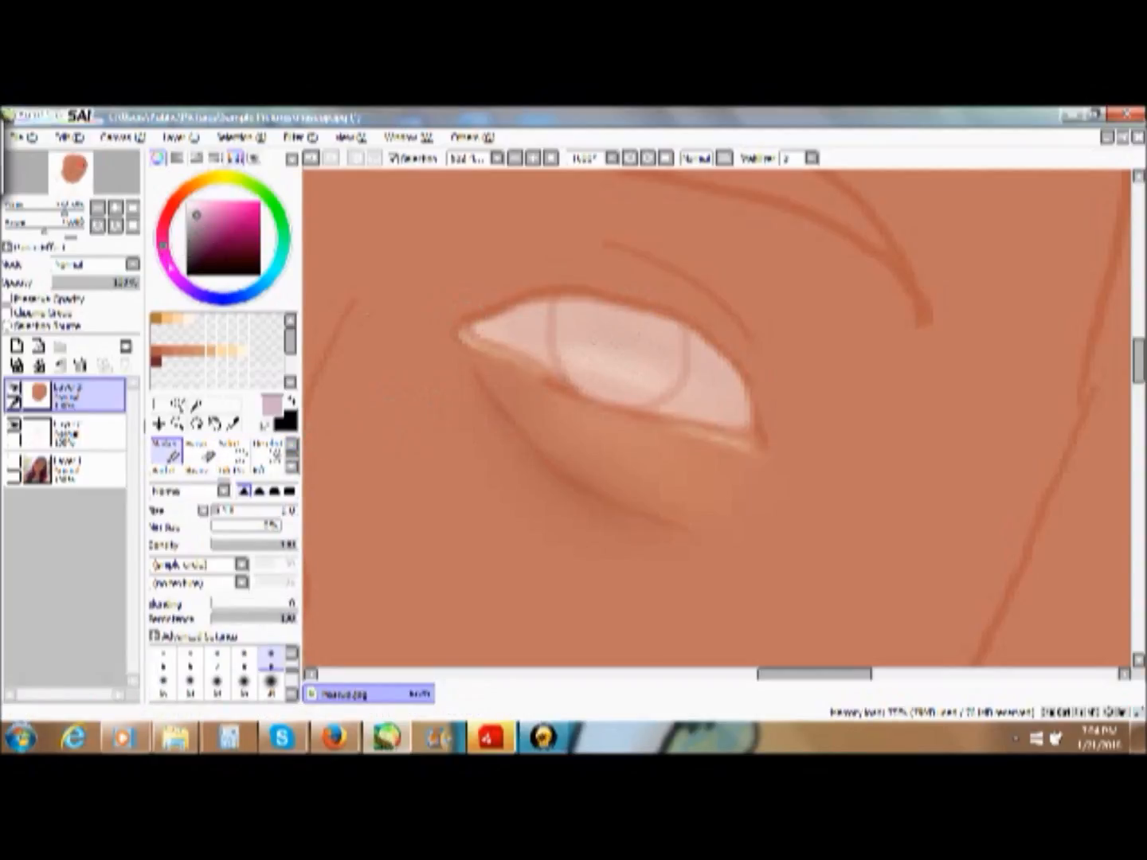
{"action": "left_click", "coordinate": [173, 205]}
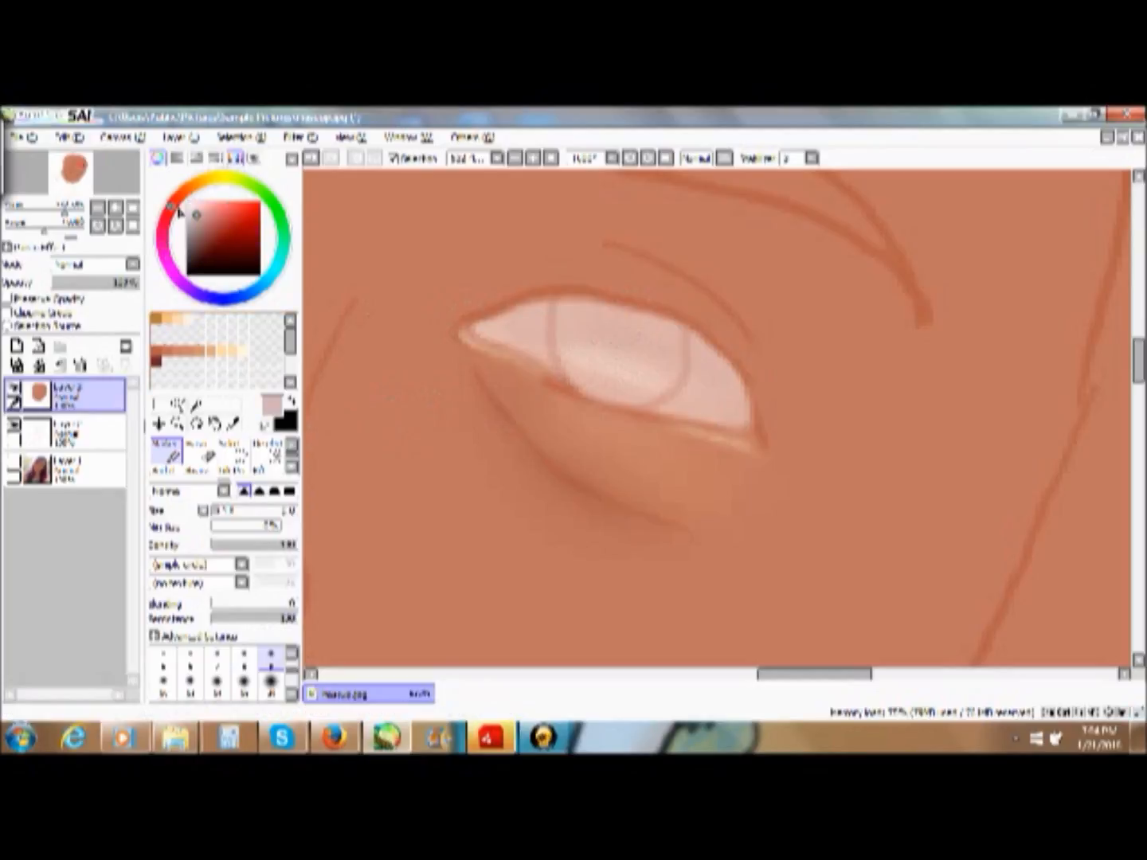
{"action": "mouse_move", "coordinate": [213, 208]}
{"action": "left_mouse_down"}
{"action": "mouse_move", "coordinate": [246, 223]}
{"action": "mouse_move", "coordinate": [209, 221]}
{"action": "mouse_move", "coordinate": [179, 196]}
{"action": "mouse_move", "coordinate": [227, 224]}
{"action": "left_mouse_up"}
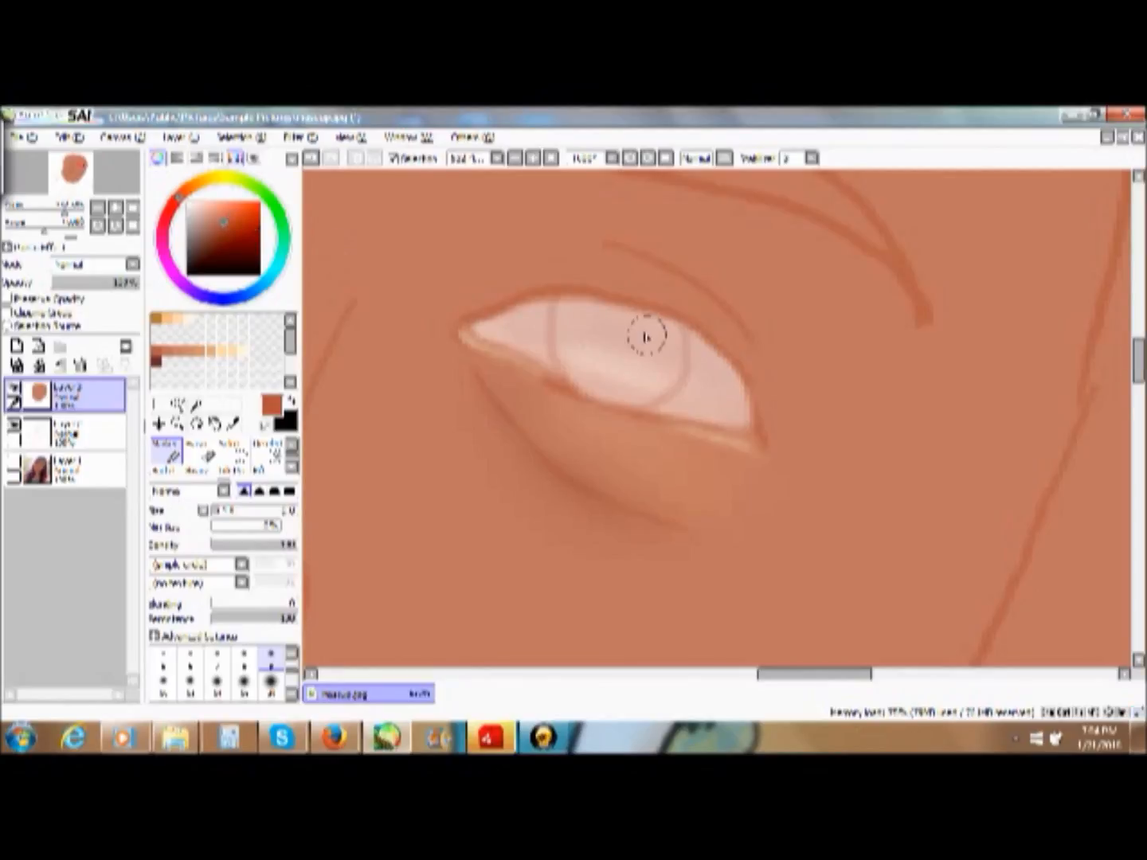
- Change the colour to a more muted reddish brown and fill the entire iris with it using the Marker
{"action": "left_click_drag", "start_coordinate": [642, 334], "coordinate": [637, 359]}
{"action": "key", "text": "ctrl+z"}
{"action": "mouse_move", "coordinate": [224, 229]}
{"action": "left_mouse_down"}
{"action": "mouse_move", "coordinate": [239, 222]}
{"action": "mouse_move", "coordinate": [224, 200]}
{"action": "mouse_move", "coordinate": [219, 233]}
{"action": "mouse_move", "coordinate": [215, 221]}
{"action": "left_mouse_up"}
{"action": "mouse_move", "coordinate": [621, 336]}
{"action": "left_mouse_down"}
{"action": "mouse_move", "coordinate": [635, 375]}
{"action": "mouse_move", "coordinate": [623, 346]}
{"action": "mouse_move", "coordinate": [633, 360]}
{"action": "mouse_move", "coordinate": [628, 346]}
{"action": "mouse_move", "coordinate": [651, 348]}
{"action": "mouse_move", "coordinate": [625, 367]}
{"action": "mouse_move", "coordinate": [623, 354]}
{"action": "mouse_move", "coordinate": [644, 364]}
{"action": "mouse_move", "coordinate": [622, 369]}
{"action": "mouse_move", "coordinate": [614, 332]}
{"action": "mouse_move", "coordinate": [639, 351]}
{"action": "mouse_move", "coordinate": [627, 365]}
{"action": "mouse_move", "coordinate": [611, 356]}
{"action": "mouse_move", "coordinate": [631, 369]}
{"action": "mouse_move", "coordinate": [602, 346]}
{"action": "mouse_move", "coordinate": [612, 362]}
{"action": "mouse_move", "coordinate": [613, 348]}
{"action": "mouse_move", "coordinate": [609, 362]}
{"action": "mouse_move", "coordinate": [618, 337]}
{"action": "mouse_move", "coordinate": [598, 269]}
{"action": "mouse_move", "coordinate": [600, 357]}
{"action": "mouse_move", "coordinate": [621, 350]}
{"action": "mouse_move", "coordinate": [617, 372]}
{"action": "mouse_move", "coordinate": [628, 334]}
{"action": "mouse_move", "coordinate": [618, 345]}
{"action": "mouse_move", "coordinate": [653, 344]}
{"action": "mouse_move", "coordinate": [641, 384]}
{"action": "mouse_move", "coordinate": [628, 373]}
{"action": "mouse_move", "coordinate": [648, 355]}
{"action": "mouse_move", "coordinate": [650, 388]}
{"action": "mouse_move", "coordinate": [663, 387]}
{"action": "mouse_move", "coordinate": [665, 345]}
{"action": "mouse_move", "coordinate": [656, 372]}
{"action": "mouse_move", "coordinate": [671, 335]}
{"action": "mouse_move", "coordinate": [673, 345]}
{"action": "mouse_move", "coordinate": [647, 337]}
{"action": "mouse_move", "coordinate": [662, 379]}
{"action": "mouse_move", "coordinate": [662, 364]}
{"action": "mouse_move", "coordinate": [655, 379]}
{"action": "mouse_move", "coordinate": [668, 362]}
{"action": "mouse_move", "coordinate": [655, 376]}
{"action": "mouse_move", "coordinate": [663, 367]}
{"action": "mouse_move", "coordinate": [668, 384]}
{"action": "mouse_move", "coordinate": [640, 351]}
{"action": "mouse_move", "coordinate": [670, 371]}
{"action": "mouse_move", "coordinate": [627, 374]}
{"action": "mouse_move", "coordinate": [618, 393]}
{"action": "mouse_move", "coordinate": [667, 384]}
{"action": "mouse_move", "coordinate": [671, 373]}
{"action": "mouse_move", "coordinate": [630, 377]}
{"action": "mouse_move", "coordinate": [636, 396]}
{"action": "mouse_move", "coordinate": [627, 381]}
{"action": "mouse_move", "coordinate": [642, 358]}
{"action": "mouse_move", "coordinate": [639, 402]}
{"action": "mouse_move", "coordinate": [650, 356]}
{"action": "mouse_move", "coordinate": [637, 380]}
{"action": "mouse_move", "coordinate": [637, 390]}
{"action": "mouse_move", "coordinate": [668, 343]}
{"action": "left_mouse_up"}
{"action": "mouse_move", "coordinate": [617, 391]}
{"action": "left_mouse_down"}
{"action": "mouse_move", "coordinate": [581, 368]}
{"action": "mouse_move", "coordinate": [579, 335]}
{"action": "mouse_move", "coordinate": [587, 343]}
{"action": "mouse_move", "coordinate": [617, 325]}
{"action": "mouse_move", "coordinate": [631, 340]}
{"action": "mouse_move", "coordinate": [573, 323]}
{"action": "mouse_move", "coordinate": [656, 327]}
{"action": "mouse_move", "coordinate": [570, 315]}
{"action": "mouse_move", "coordinate": [636, 373]}
{"action": "left_mouse_up"}
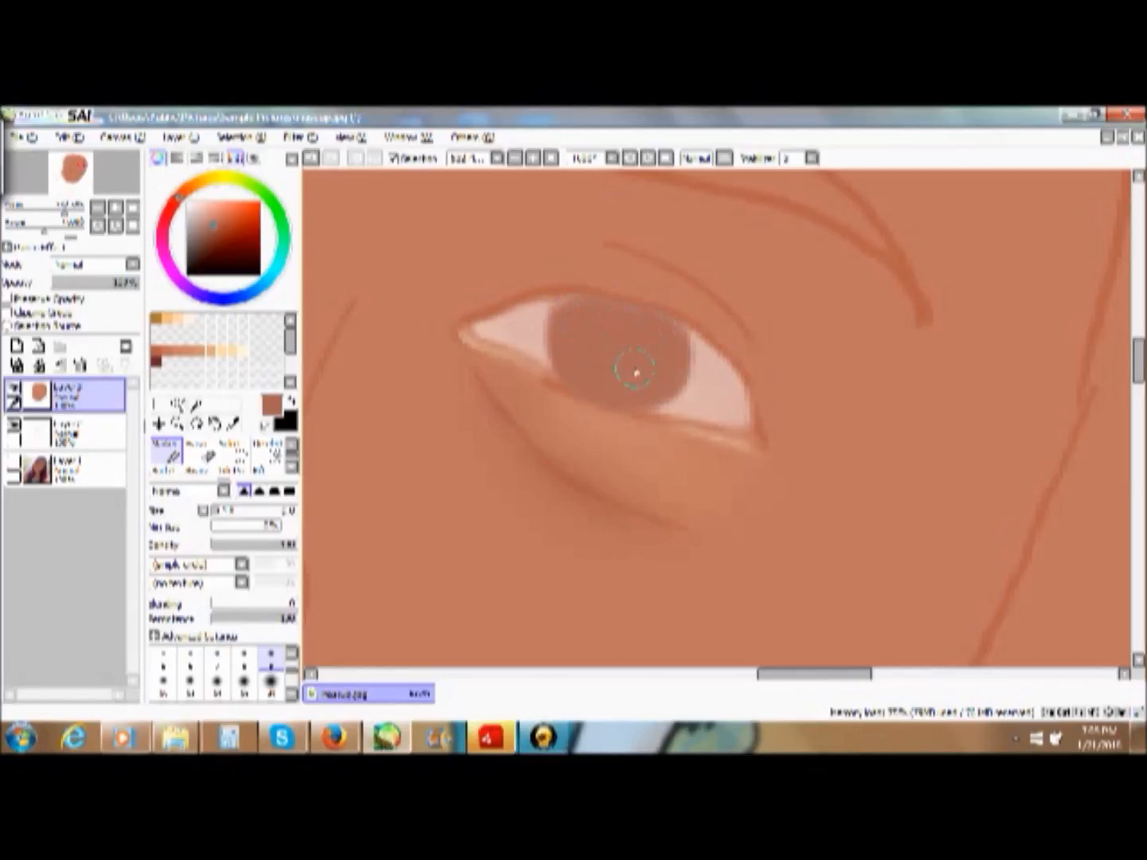
{"action": "mouse_move", "coordinate": [653, 342]}
{"action": "left_mouse_down"}
{"action": "mouse_move", "coordinate": [635, 322]}
{"action": "mouse_move", "coordinate": [562, 311]}
{"action": "left_mouse_up"}
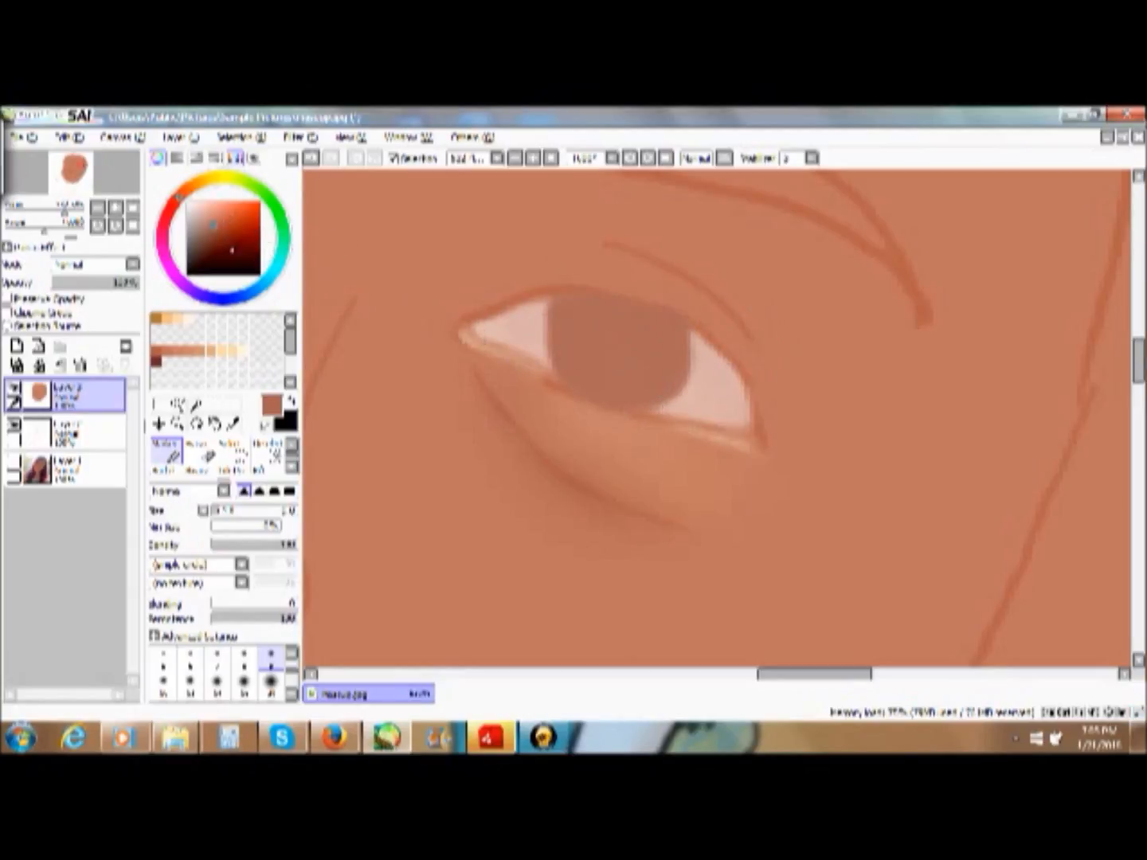
- Shade the upper half of the iris with a darker brown and blend its edge into the base colour
{"action": "left_click", "coordinate": [213, 240]}
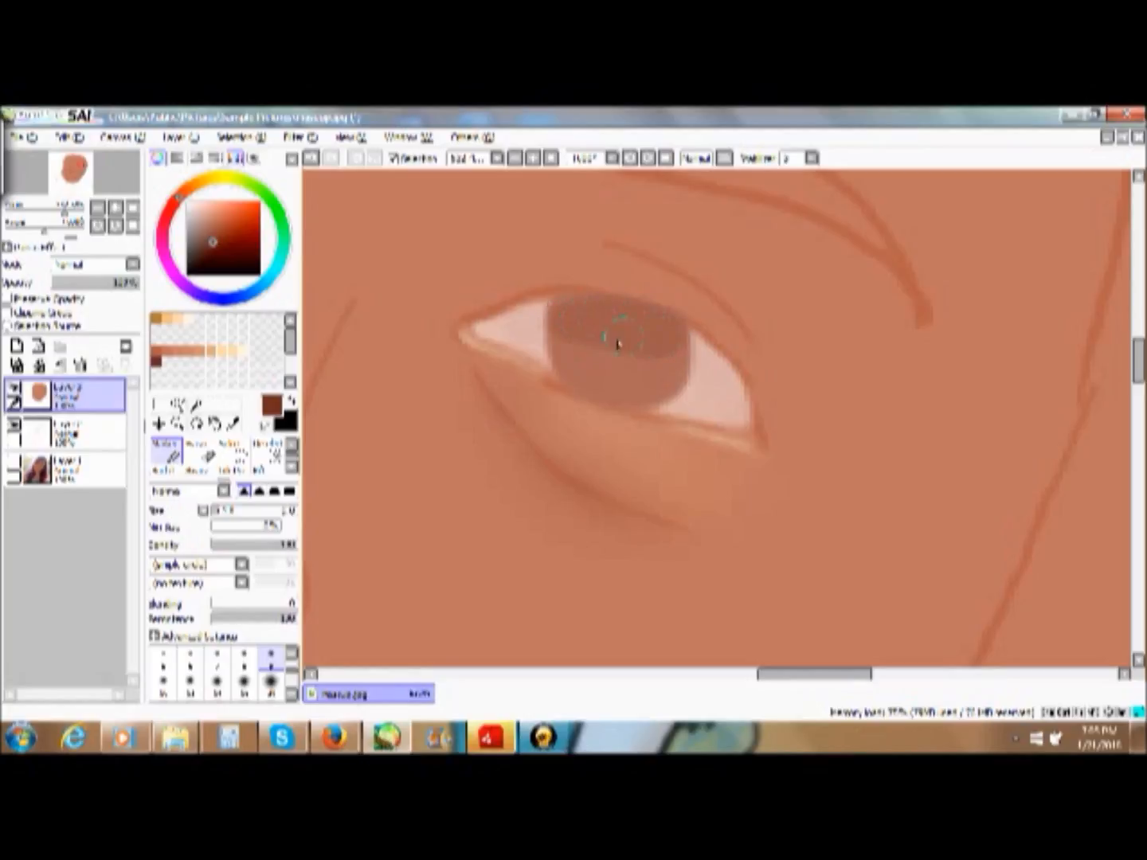
{"action": "left_click", "coordinate": [292, 466]}
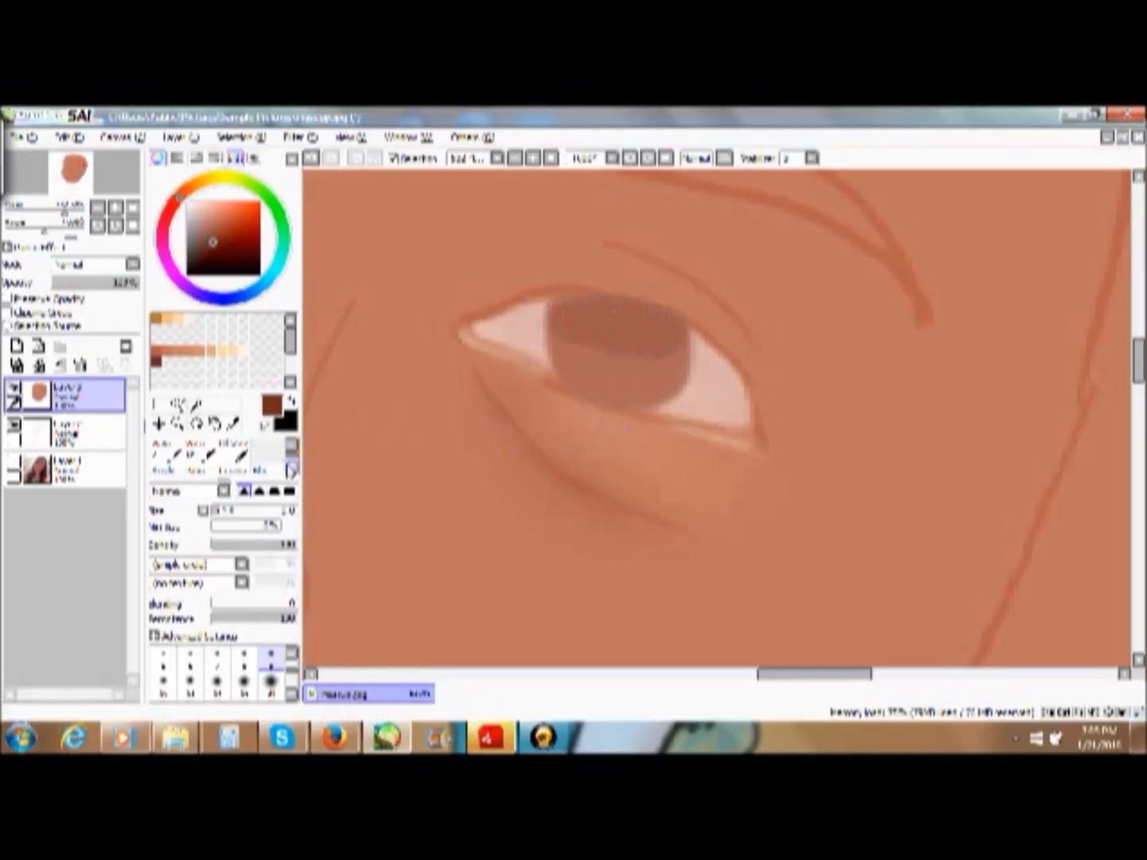
{"action": "left_click", "coordinate": [268, 458]}
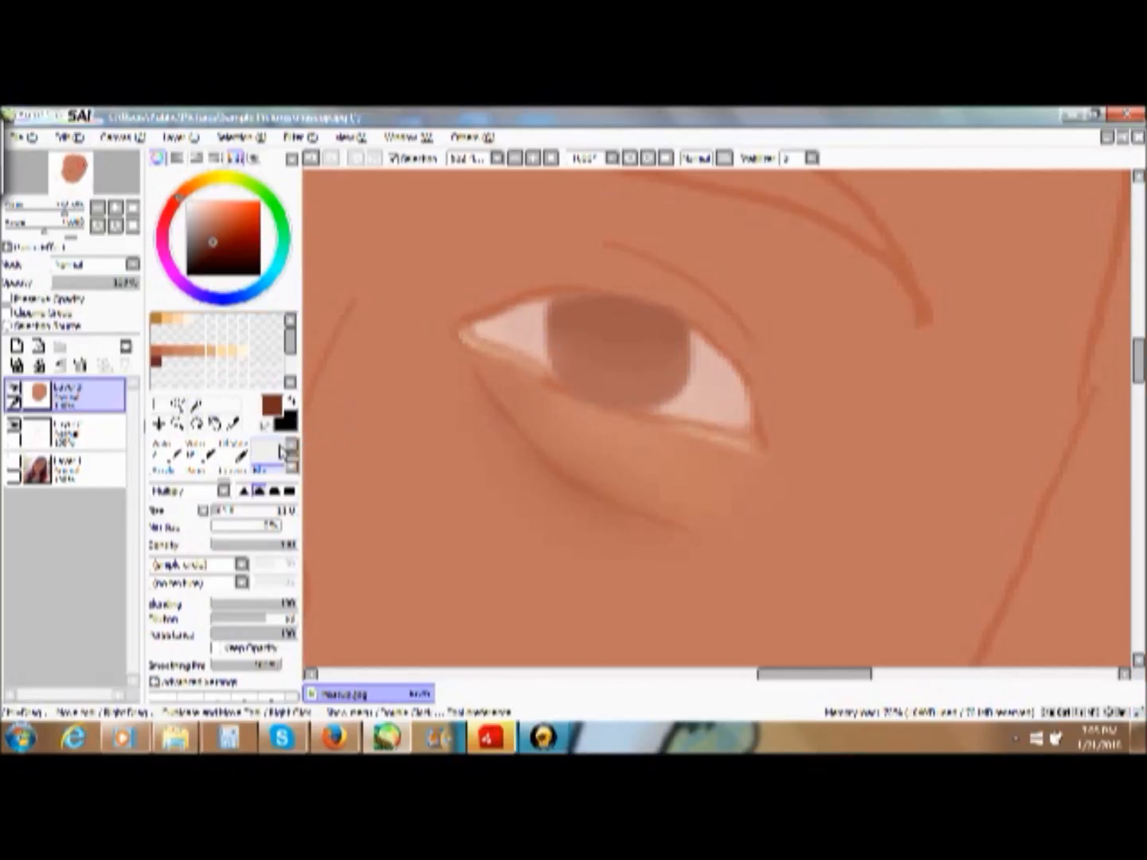
- Pick an even darker brown and shade along the iris's upper edge with a smaller Marker brush
{"action": "left_click", "coordinate": [291, 405]}
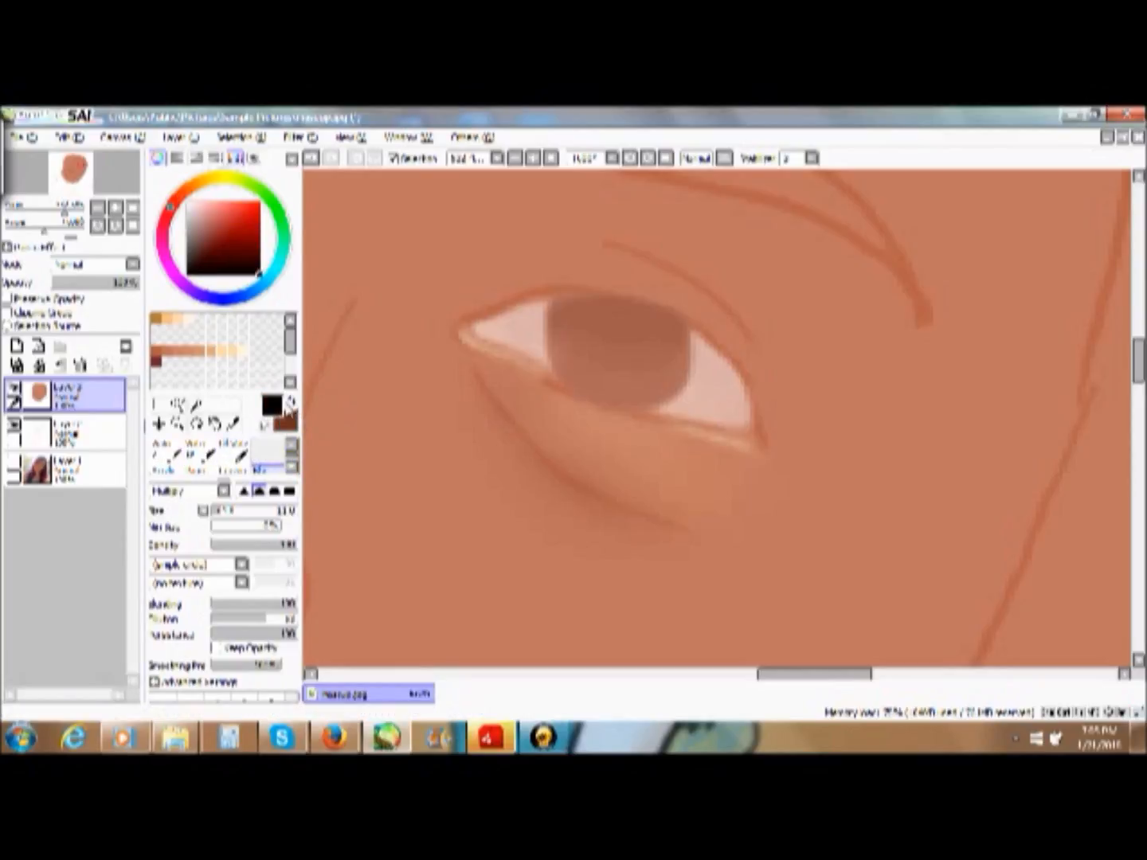
{"action": "left_click", "coordinate": [290, 406]}
{"action": "left_click", "coordinate": [212, 248]}
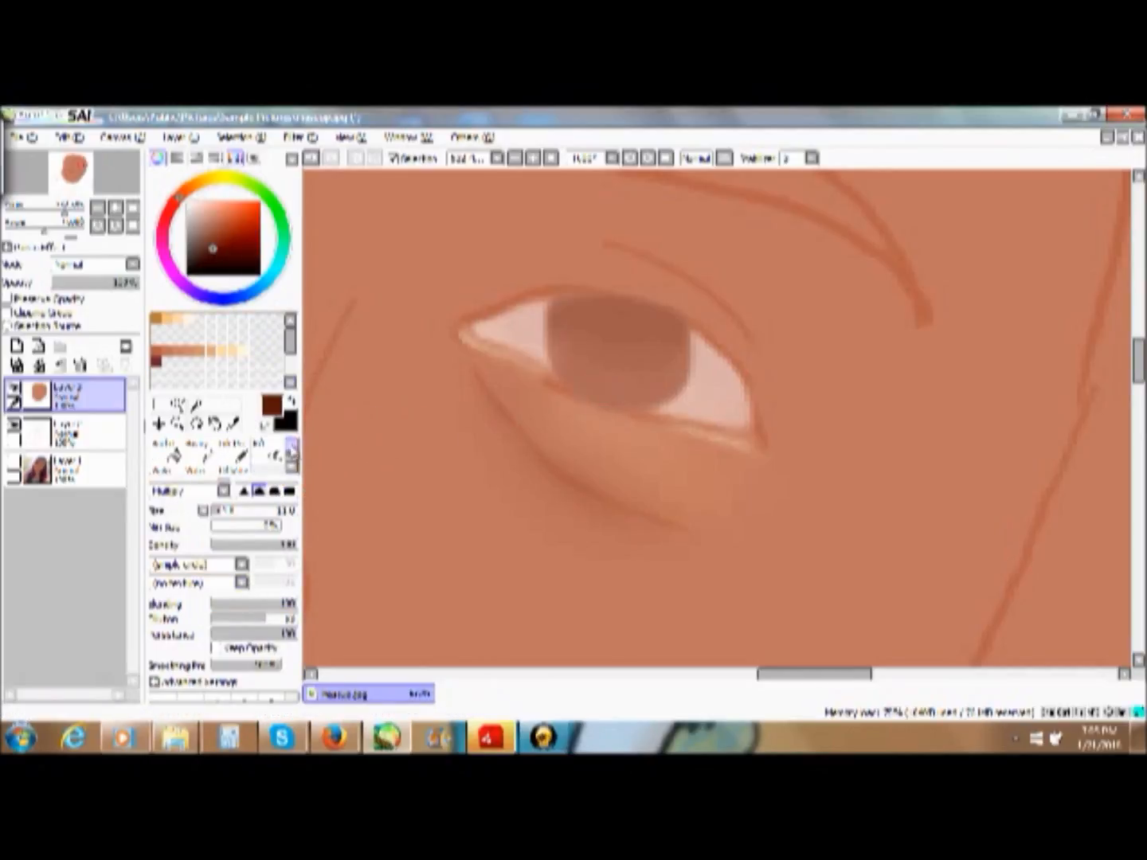
{"action": "left_click", "coordinate": [167, 452]}
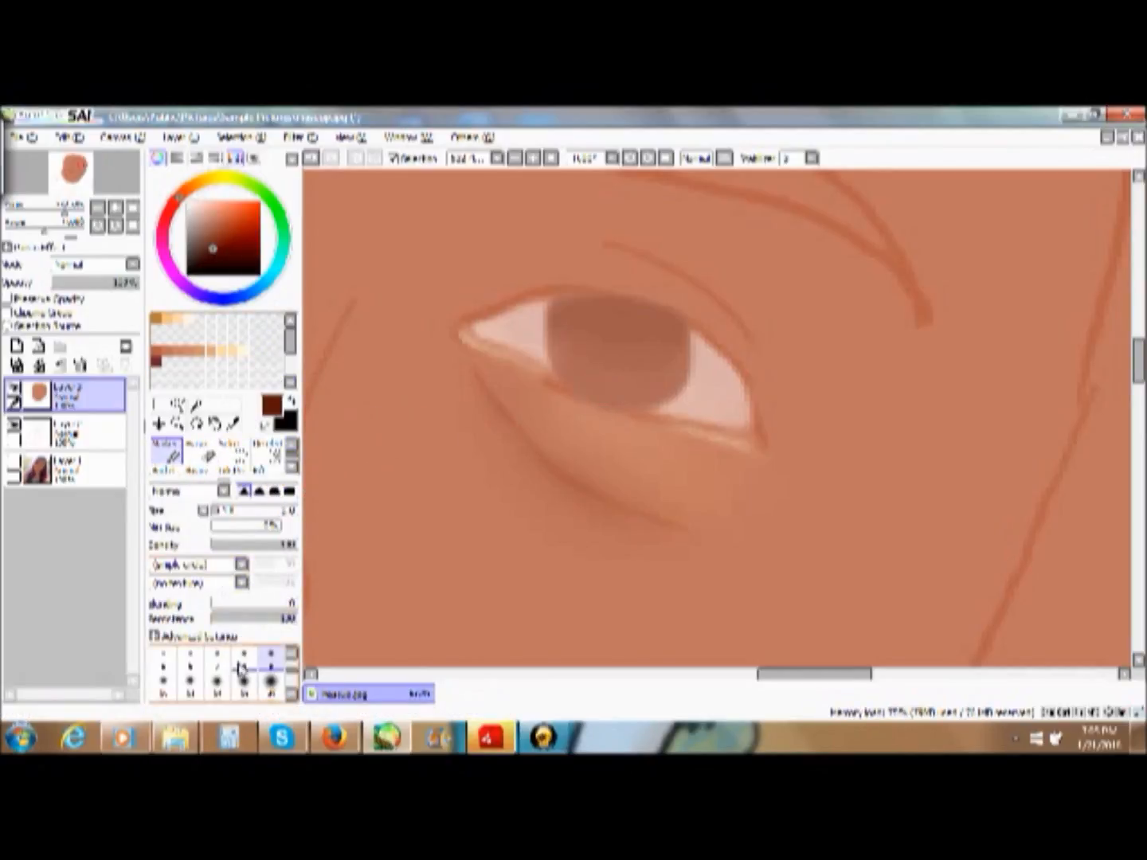
{"action": "left_click", "coordinate": [191, 663]}
{"action": "left_click", "coordinate": [163, 655]}
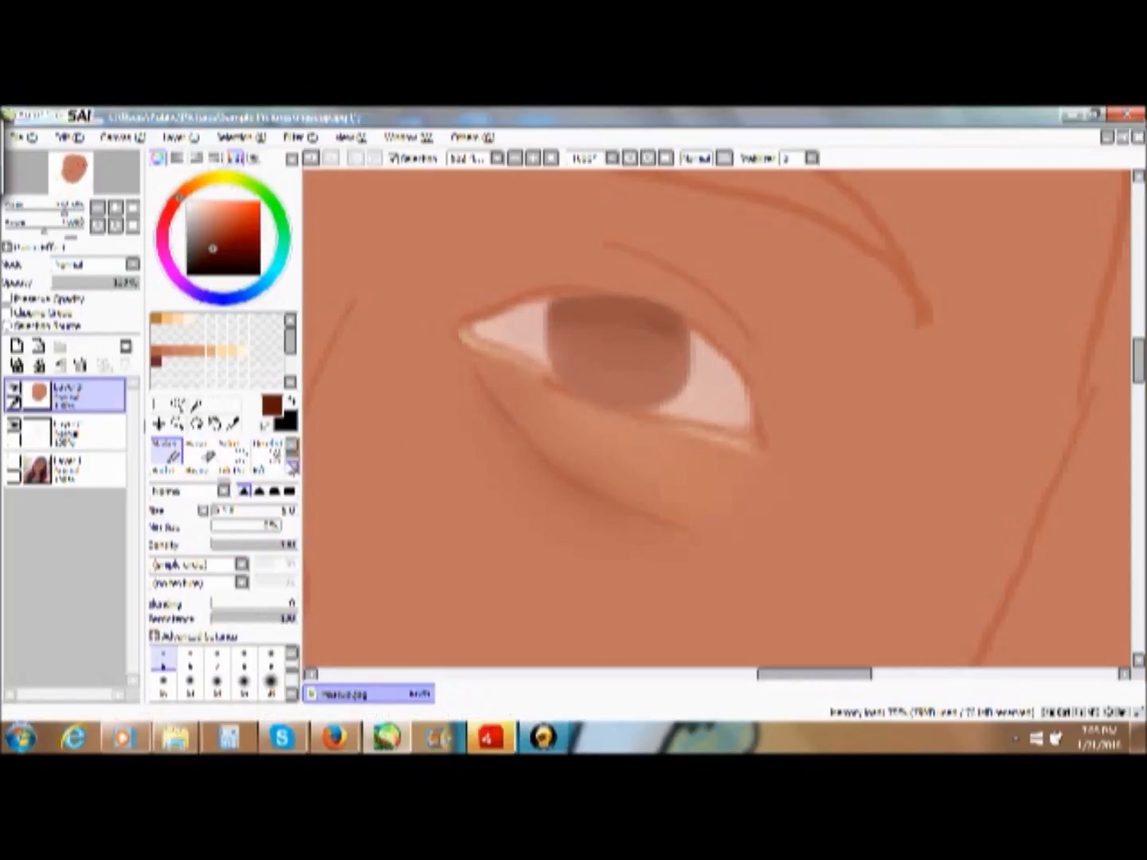
- Blend the dark upper shading down into the middle of the iris with the blending brush
{"action": "left_click", "coordinate": [291, 469]}
{"action": "left_click", "coordinate": [265, 471]}
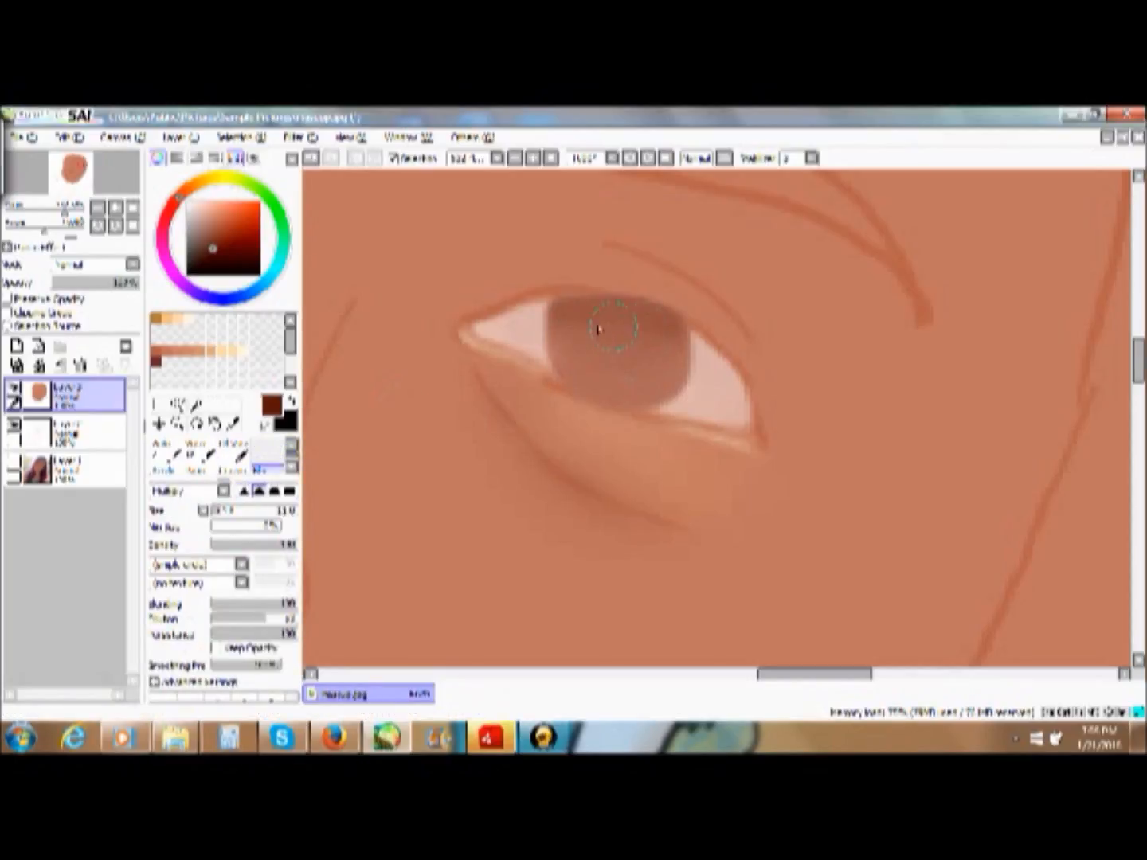
{"action": "mouse_move", "coordinate": [587, 325]}
{"action": "left_mouse_down"}
{"action": "mouse_move", "coordinate": [574, 335]}
{"action": "mouse_move", "coordinate": [636, 325]}
{"action": "left_mouse_up"}
{"action": "mouse_move", "coordinate": [624, 312]}
{"action": "left_mouse_down"}
{"action": "mouse_move", "coordinate": [621, 338]}
{"action": "mouse_move", "coordinate": [656, 347]}
{"action": "left_mouse_up"}
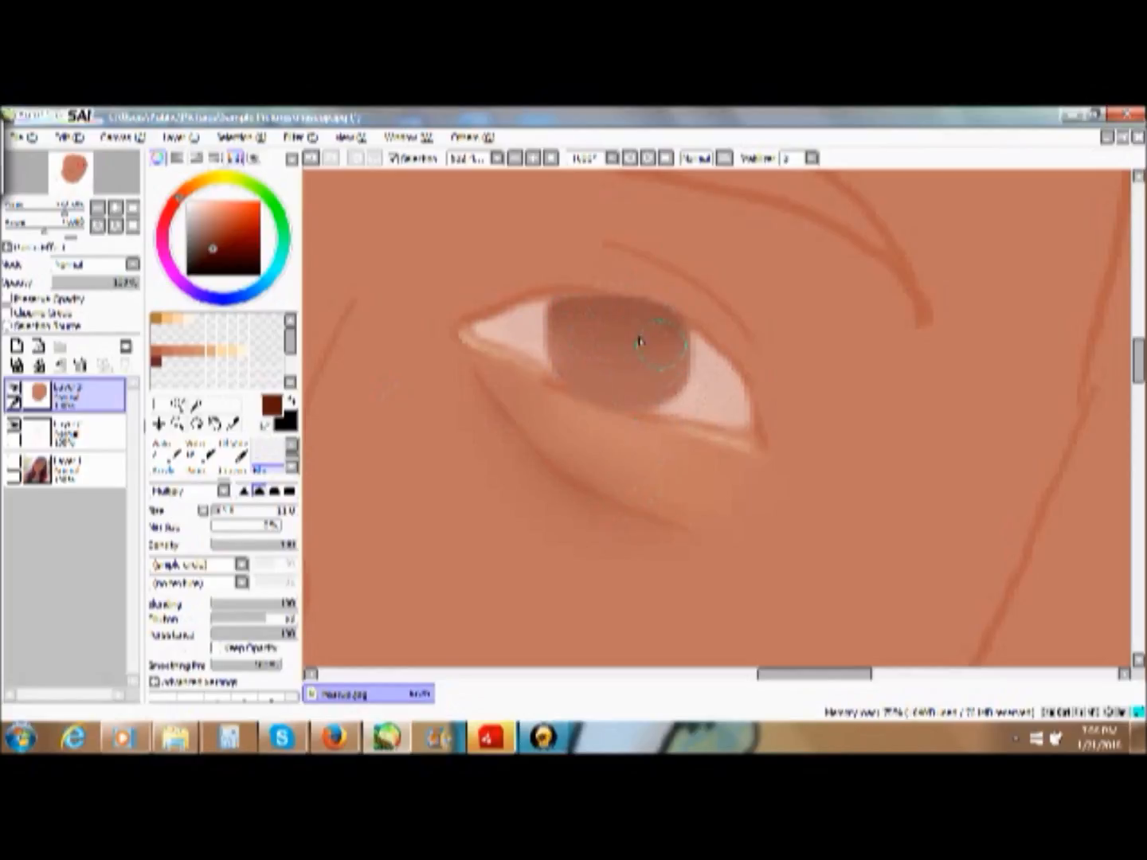
{"action": "mouse_move", "coordinate": [644, 321]}
{"action": "left_mouse_down"}
{"action": "mouse_move", "coordinate": [653, 347]}
{"action": "mouse_move", "coordinate": [657, 334]}
{"action": "mouse_move", "coordinate": [628, 349]}
{"action": "left_mouse_up"}
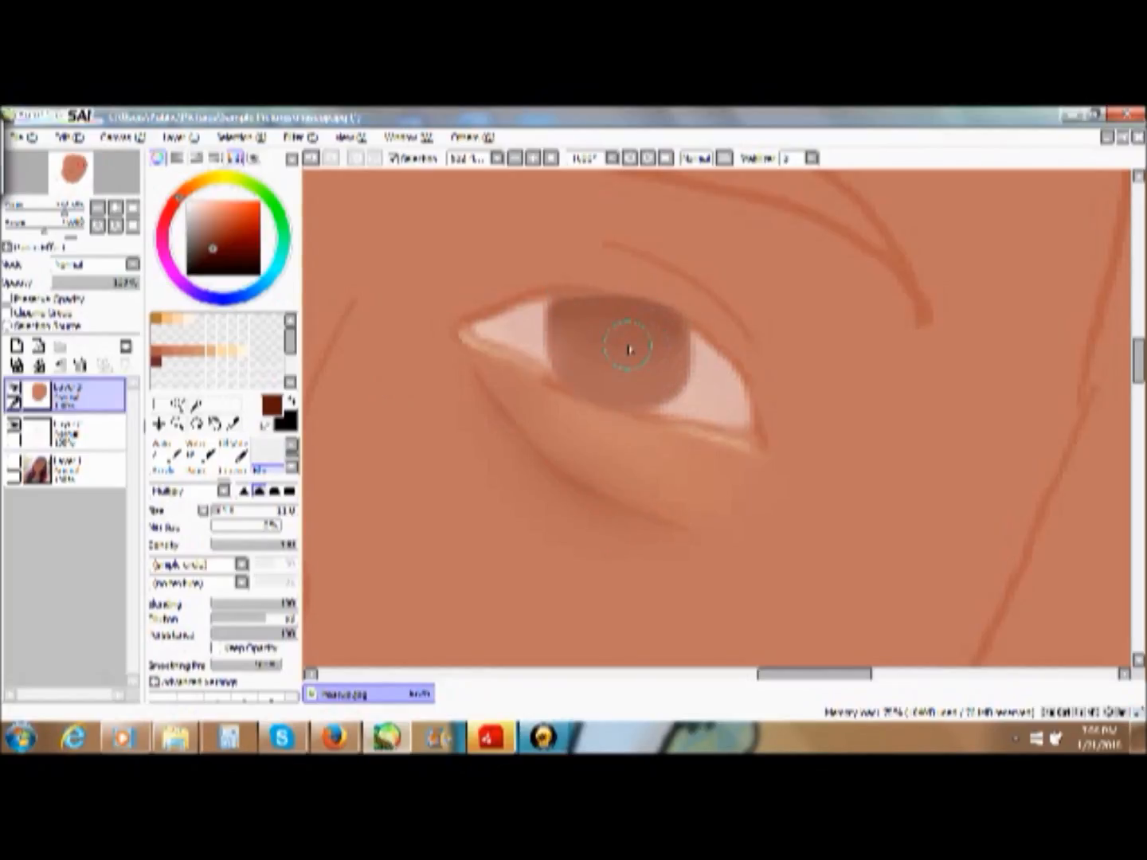
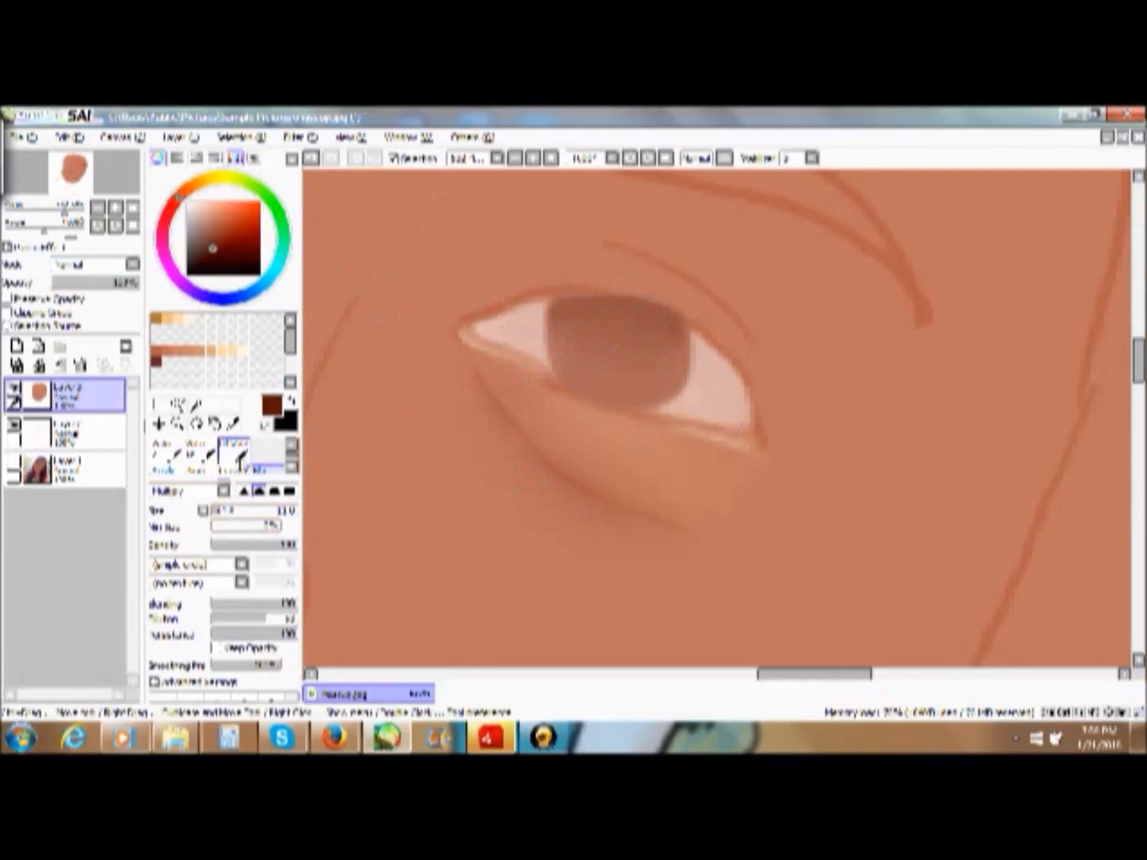
- Paint a solid black oval pupil in the middle of the iris with the Marker
{"action": "left_click", "coordinate": [291, 447]}
{"action": "left_click", "coordinate": [291, 447]}
{"action": "left_click", "coordinate": [165, 450]}
{"action": "left_click", "coordinate": [291, 400]}
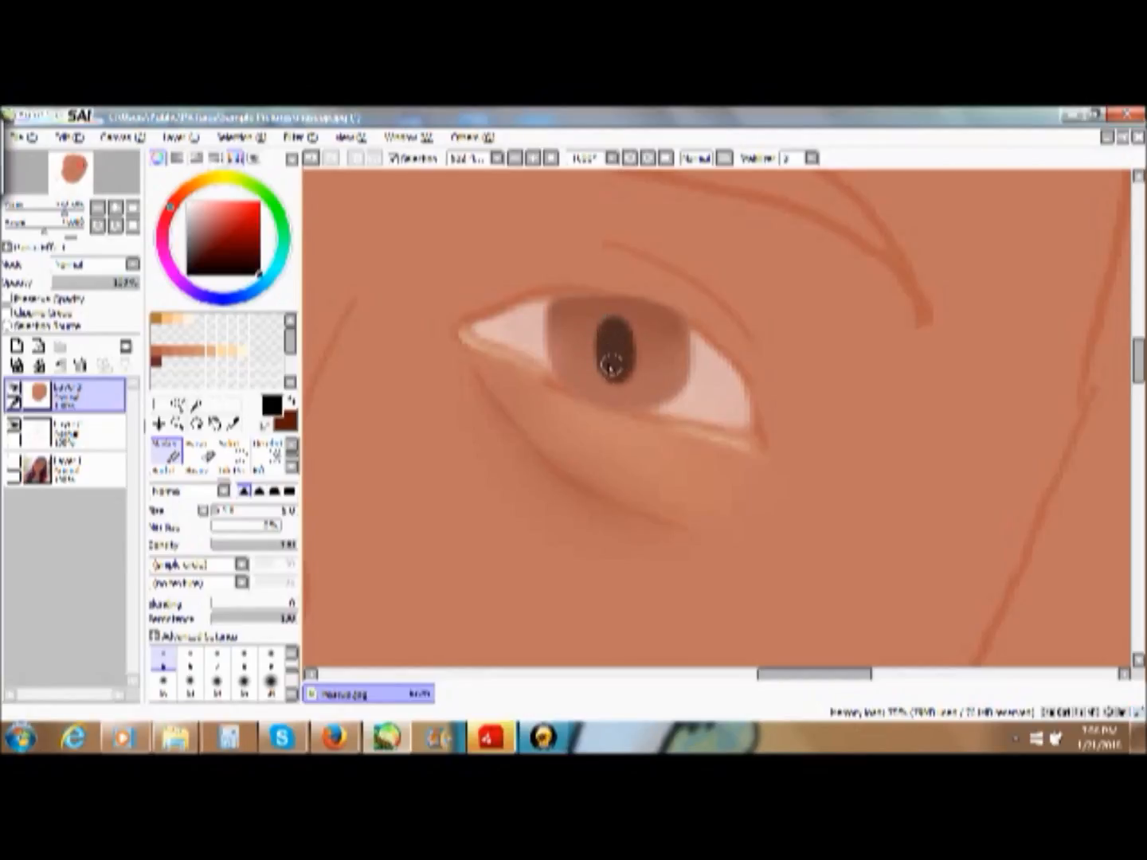
{"action": "mouse_move", "coordinate": [618, 362]}
{"action": "left_mouse_down"}
{"action": "mouse_move", "coordinate": [610, 330]}
{"action": "mouse_move", "coordinate": [621, 364]}
{"action": "mouse_move", "coordinate": [624, 340]}
{"action": "mouse_move", "coordinate": [609, 370]}
{"action": "mouse_move", "coordinate": [605, 325]}
{"action": "mouse_move", "coordinate": [591, 364]}
{"action": "left_mouse_up"}
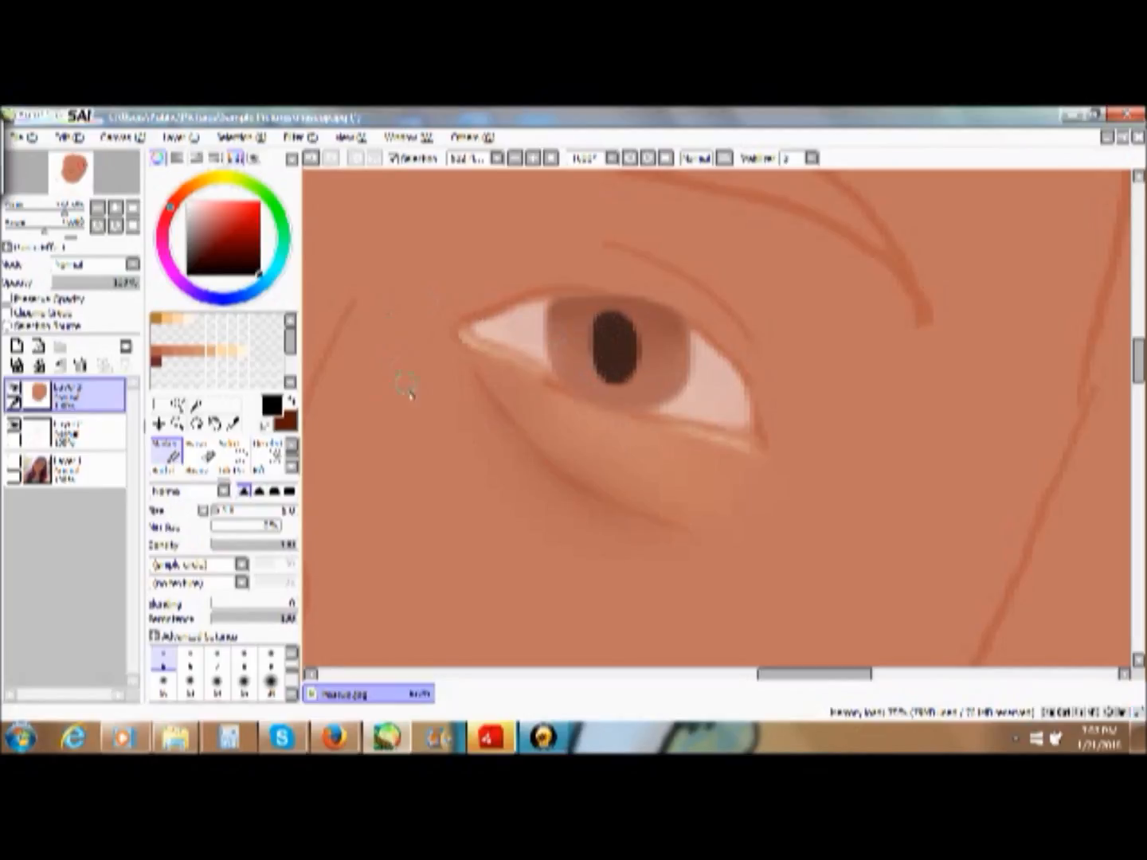
- Soften the pupil's edge with a smaller blending brush and check the eye with the line-art layer briefly hidden
{"action": "left_click", "coordinate": [291, 468]}
{"action": "left_click", "coordinate": [291, 469]}
{"action": "left_click", "coordinate": [275, 471]}
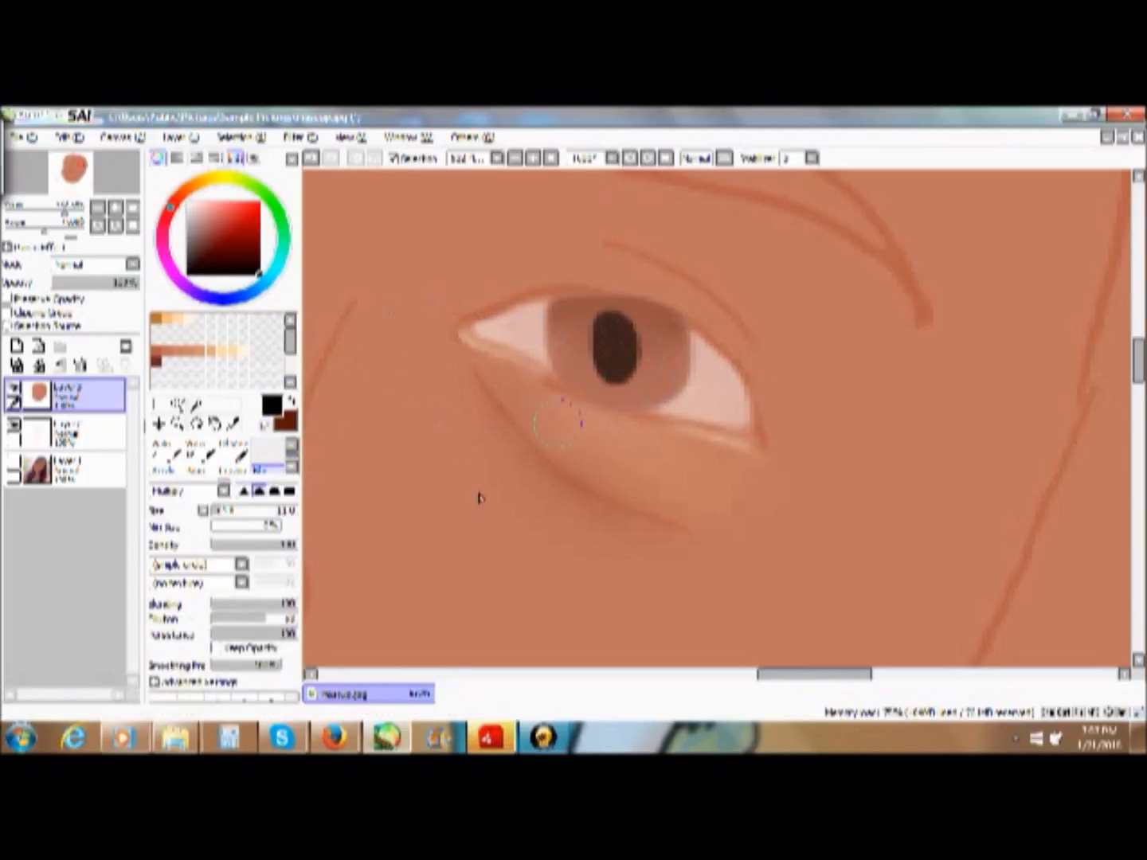
{"action": "left_click", "coordinate": [218, 512]}
{"action": "mouse_move", "coordinate": [636, 341]}
{"action": "left_mouse_down"}
{"action": "mouse_move", "coordinate": [634, 370]}
{"action": "mouse_move", "coordinate": [639, 325]}
{"action": "mouse_move", "coordinate": [631, 387]}
{"action": "mouse_move", "coordinate": [613, 383]}
{"action": "mouse_move", "coordinate": [595, 342]}
{"action": "mouse_move", "coordinate": [606, 318]}
{"action": "mouse_move", "coordinate": [621, 318]}
{"action": "mouse_move", "coordinate": [627, 333]}
{"action": "left_mouse_up"}
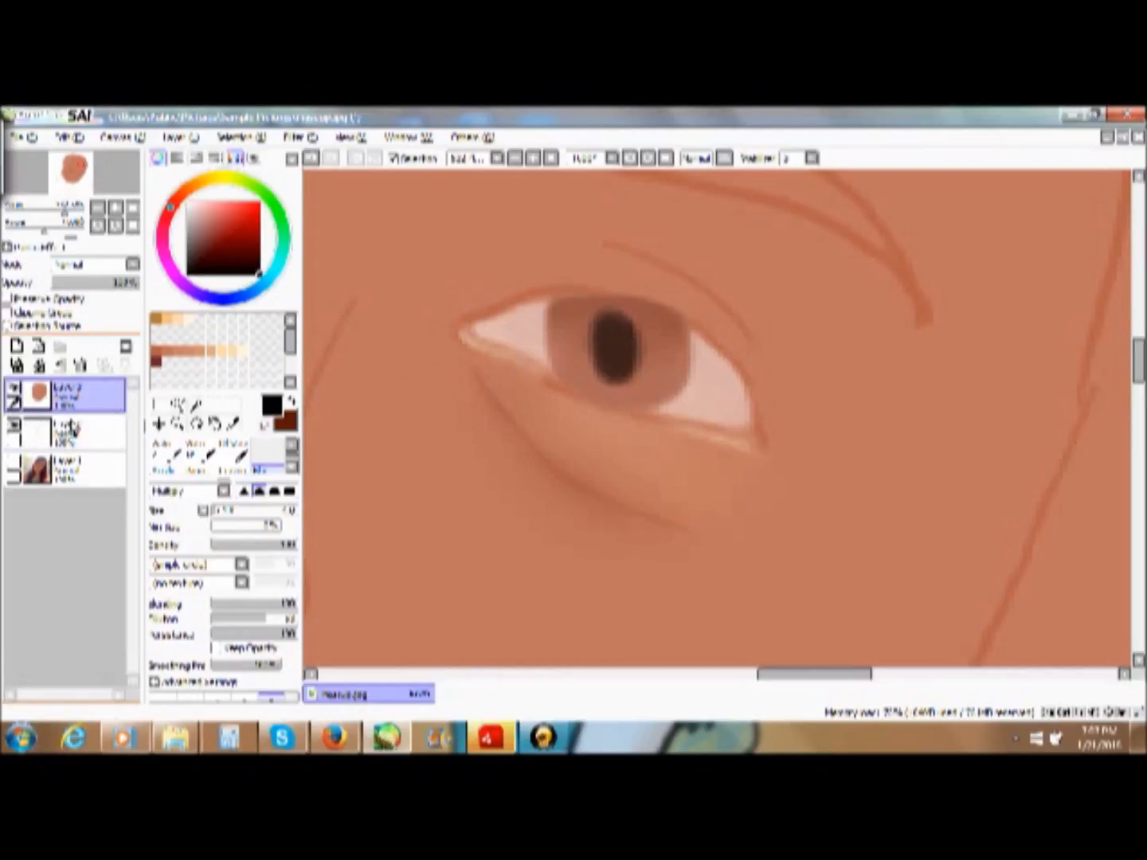
{"action": "left_click", "coordinate": [15, 433]}
{"action": "left_click", "coordinate": [13, 428]}
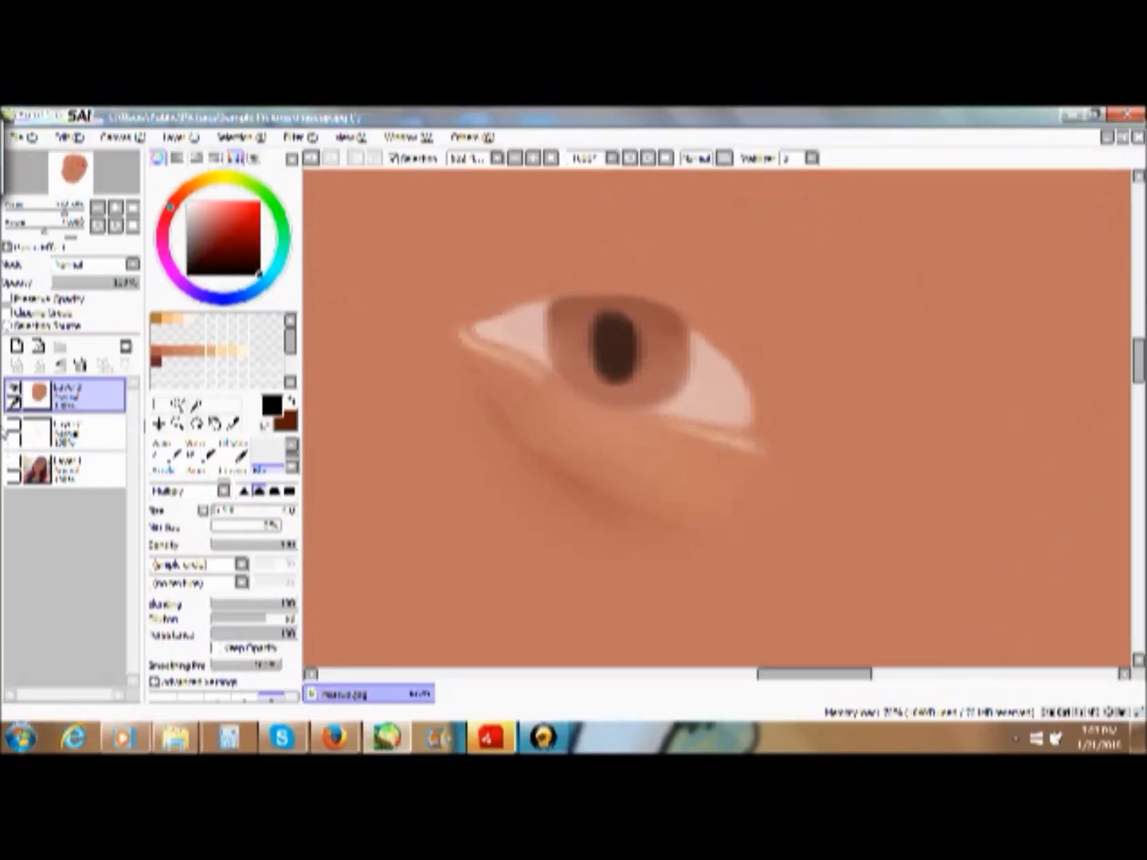
{"action": "left_click", "coordinate": [12, 430]}
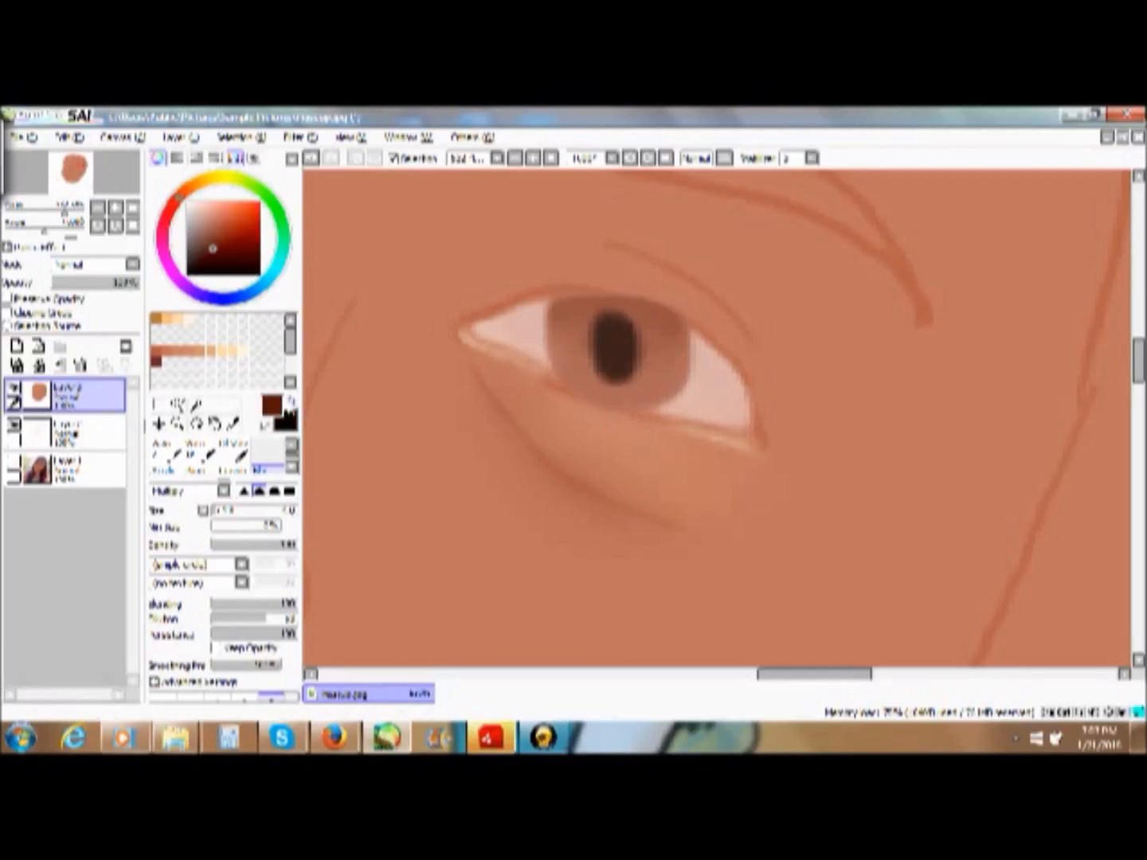
- Try to outline the iris's right edge in dark brown with the Marker at size 2
{"action": "left_click", "coordinate": [290, 402]}
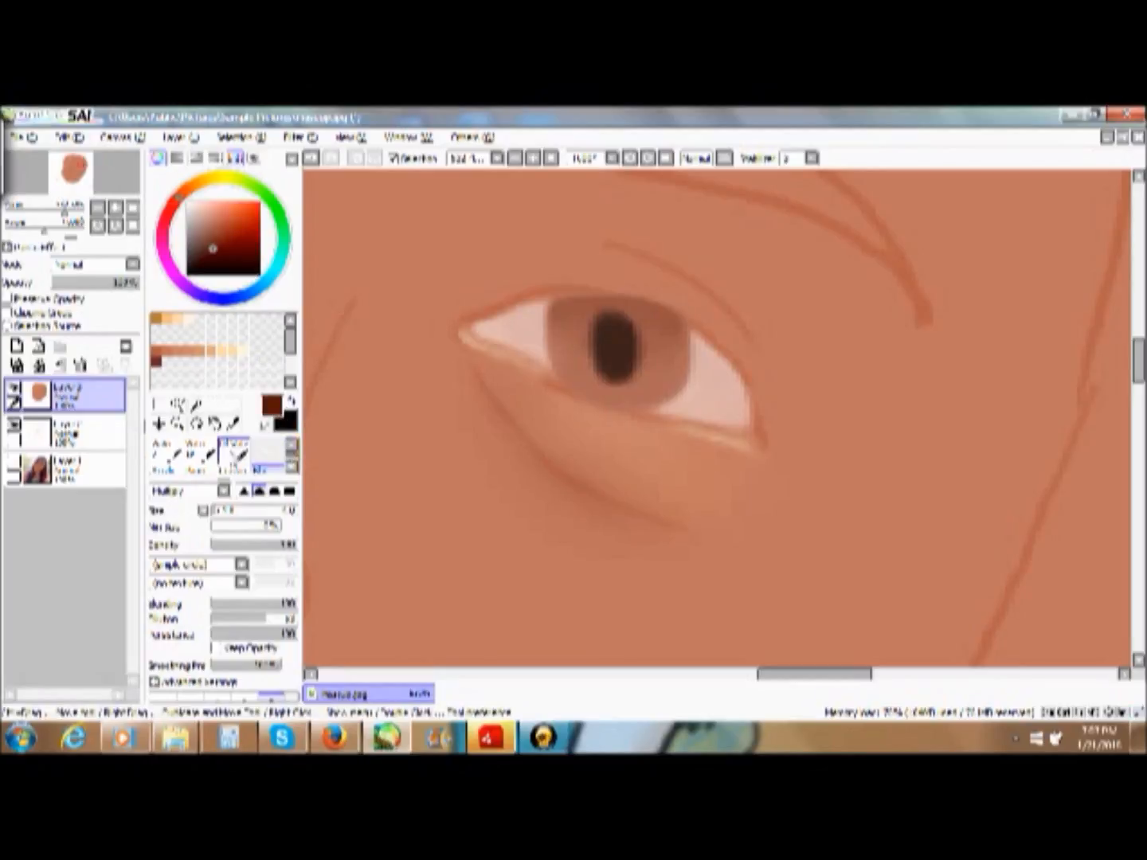
{"action": "scroll", "coordinate": [263, 442], "scroll_direction": "down", "scroll_amount": 1}
{"action": "left_click", "coordinate": [166, 450]}
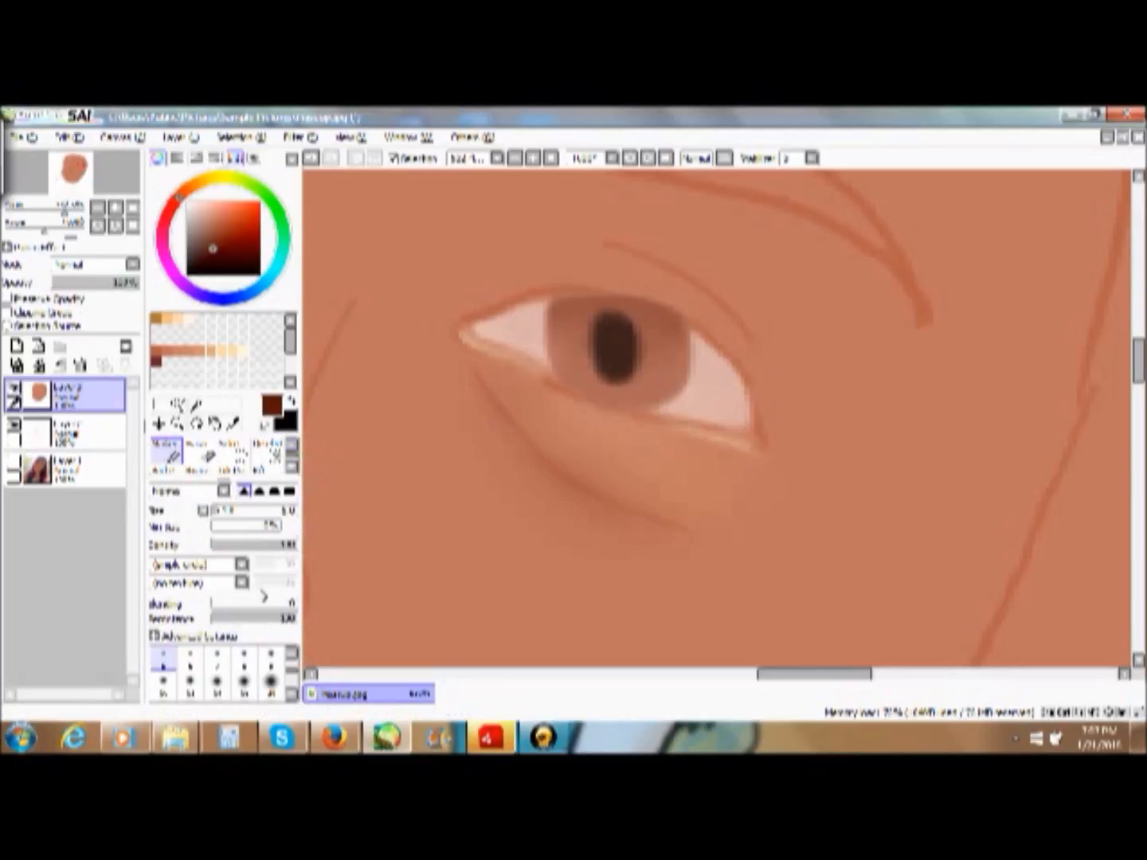
{"action": "scroll", "coordinate": [243, 673], "scroll_direction": "up", "scroll_amount": 2}
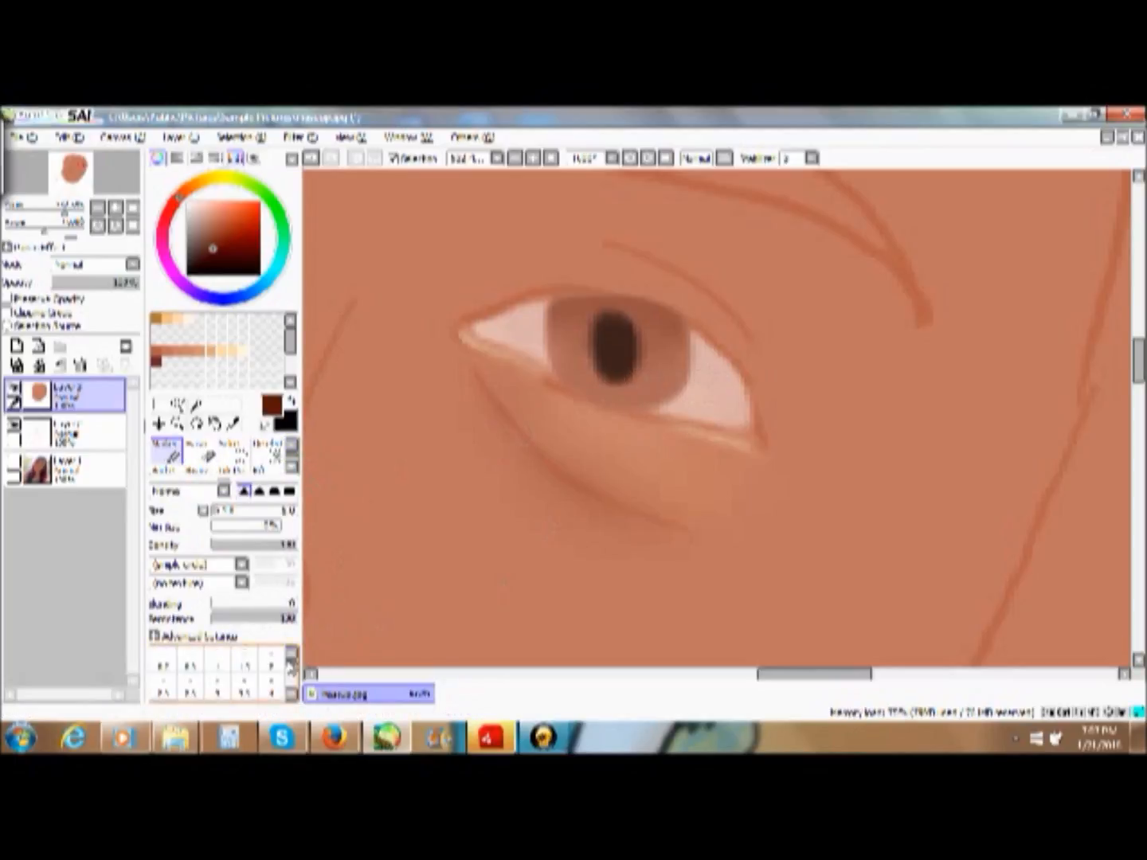
{"action": "left_click", "coordinate": [271, 660]}
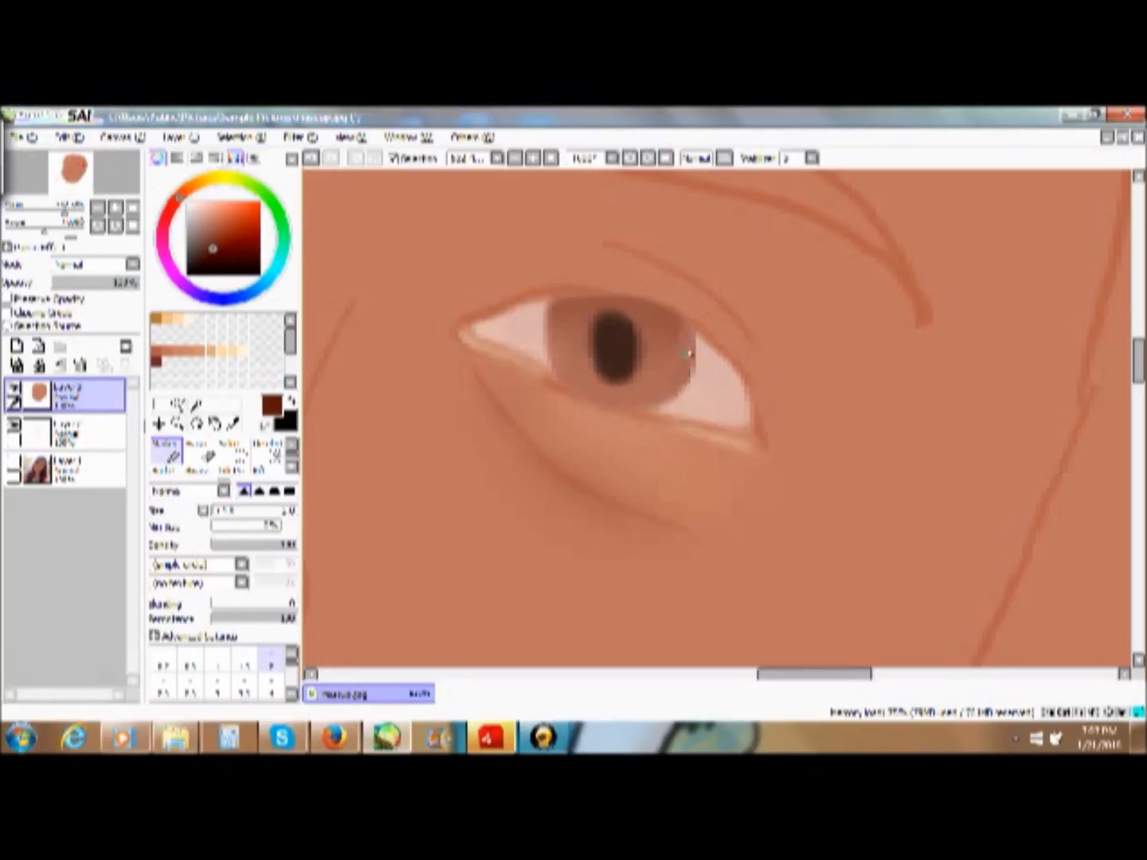
{"action": "left_click", "coordinate": [311, 158]}
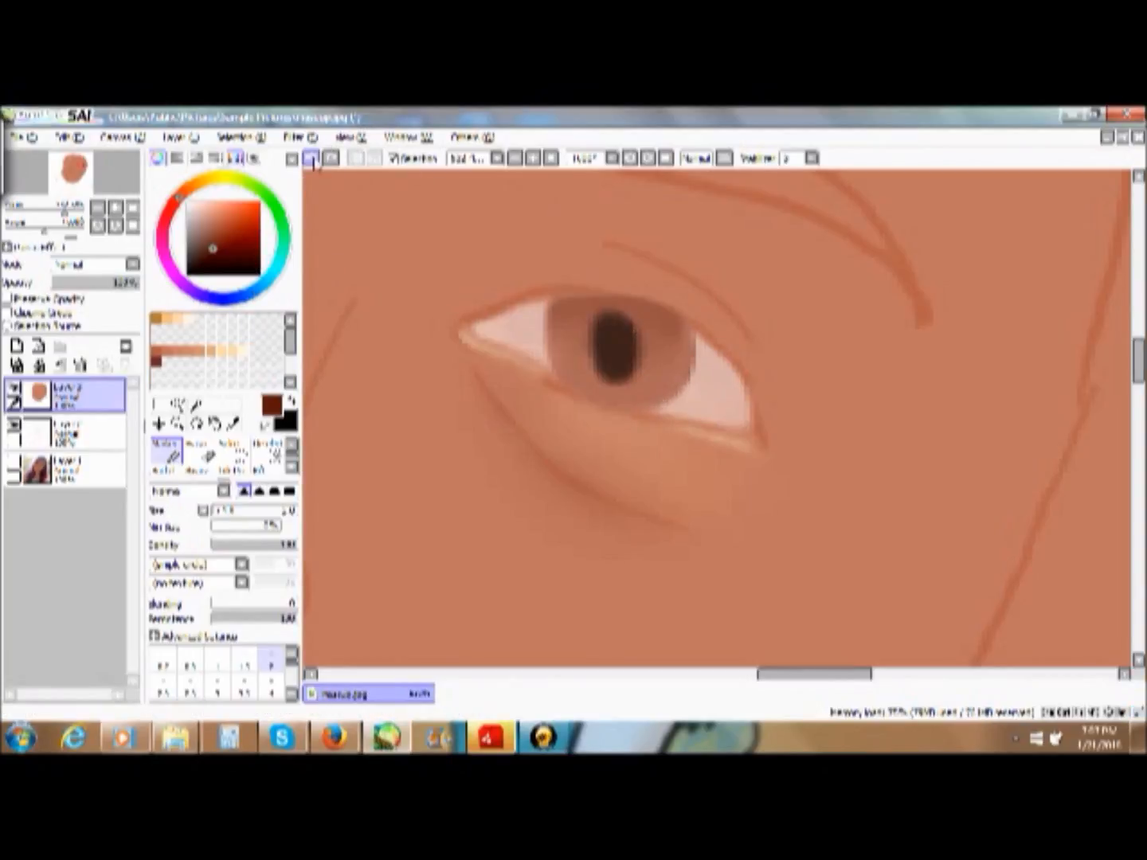
- Pick a deeper reddish brown, try it along the iris's right edge, and undo the Marker strokes
{"action": "left_click", "coordinate": [243, 254]}
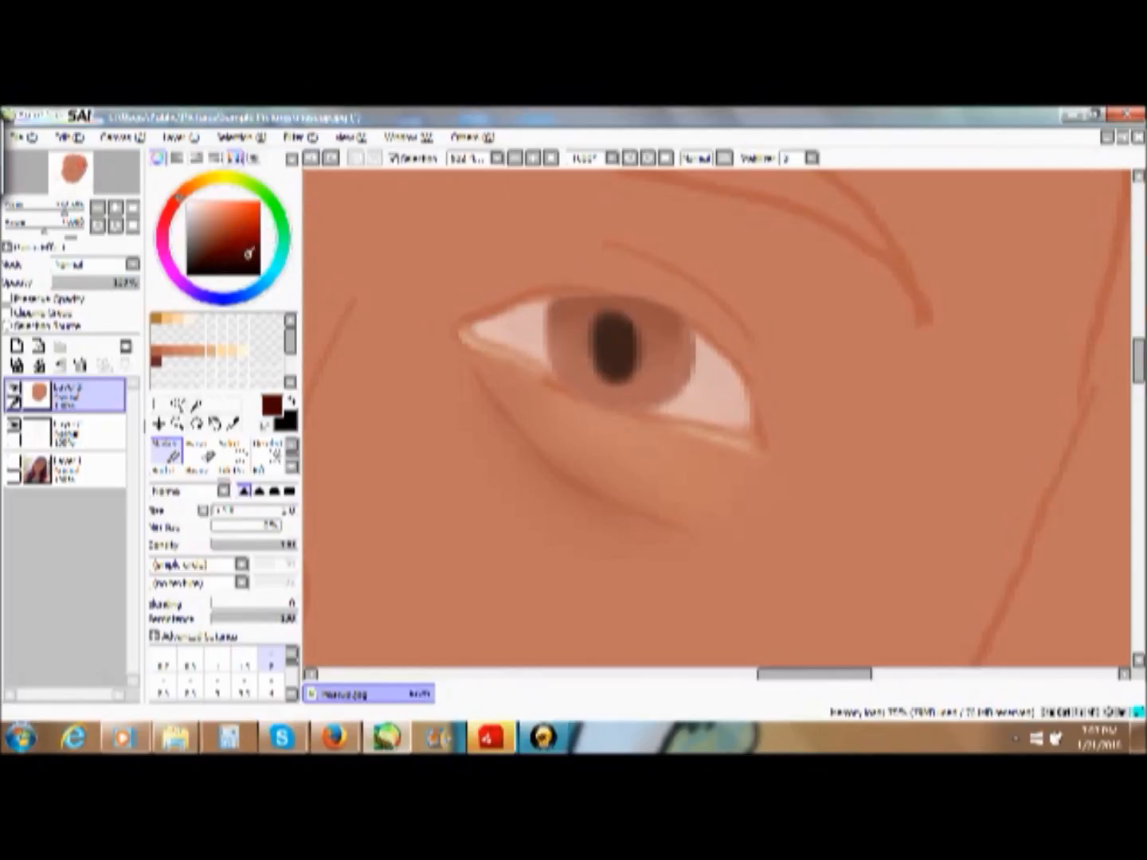
{"action": "left_click_drag", "start_coordinate": [695, 340], "coordinate": [677, 397]}
{"action": "left_click", "coordinate": [310, 161]}
{"action": "left_click", "coordinate": [312, 160]}
- Outline the iris's right, lower and left edges in deep reddish brown with the Pencil and blend the lines inward
{"action": "left_click", "coordinate": [292, 444]}
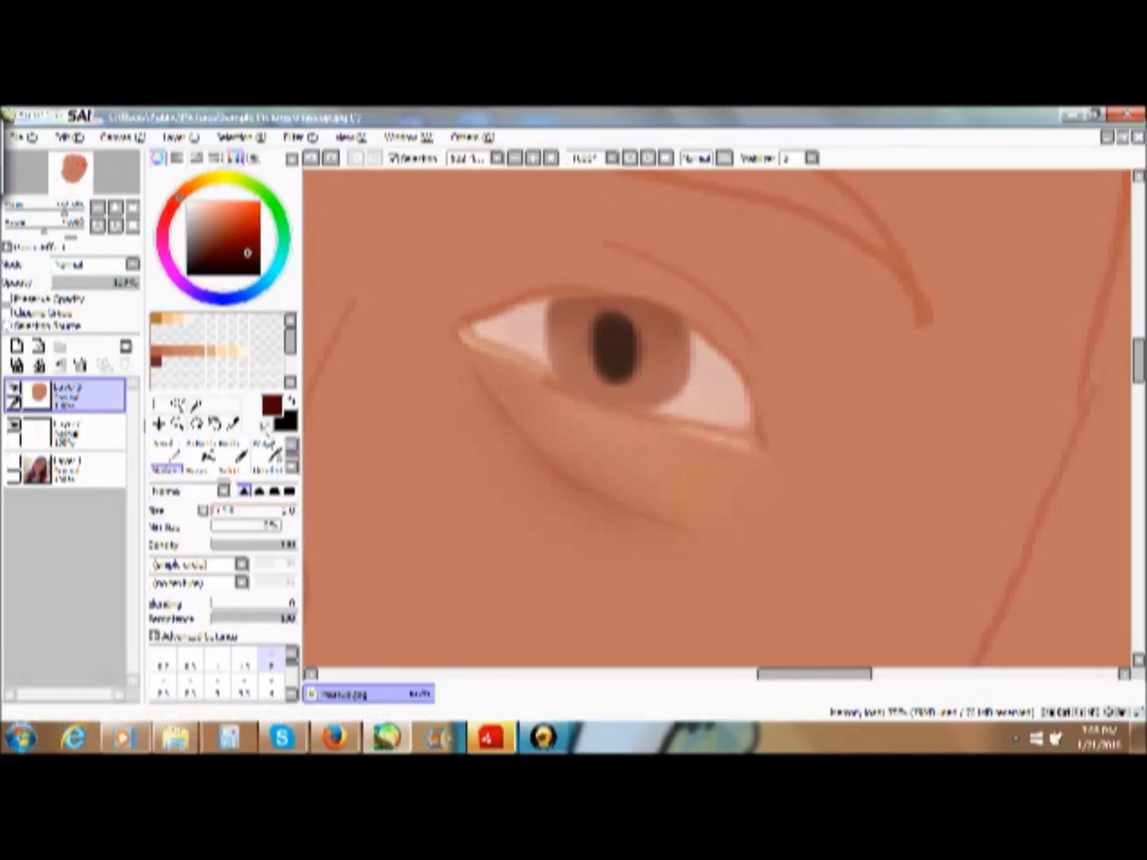
{"action": "left_click", "coordinate": [167, 453]}
{"action": "mouse_move", "coordinate": [686, 337]}
{"action": "left_mouse_down"}
{"action": "mouse_move", "coordinate": [681, 391]}
{"action": "mouse_move", "coordinate": [645, 412]}
{"action": "left_mouse_up"}
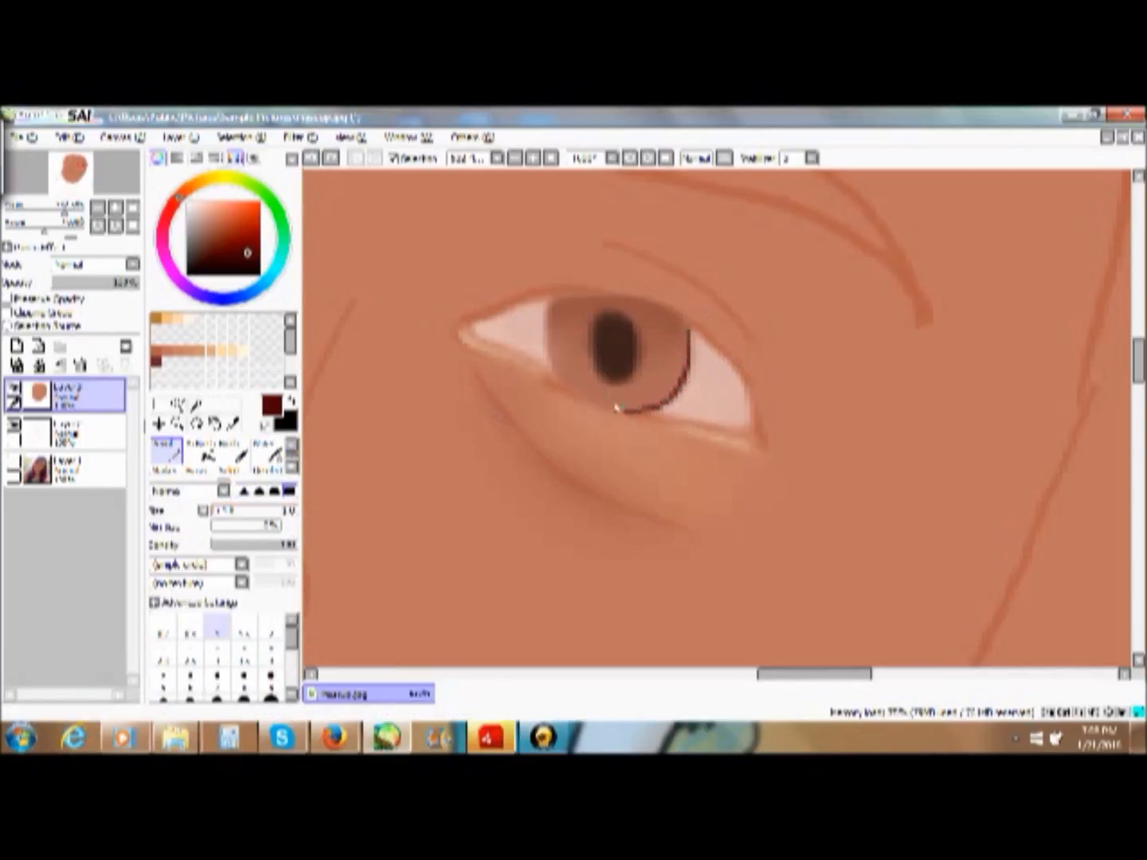
{"action": "mouse_move", "coordinate": [550, 306]}
{"action": "left_mouse_down"}
{"action": "mouse_move", "coordinate": [561, 380]}
{"action": "mouse_move", "coordinate": [544, 297]}
{"action": "left_mouse_up"}
{"action": "mouse_move", "coordinate": [666, 387]}
{"action": "left_mouse_down"}
{"action": "mouse_move", "coordinate": [674, 373]}
{"action": "mouse_move", "coordinate": [644, 406]}
{"action": "left_mouse_up"}
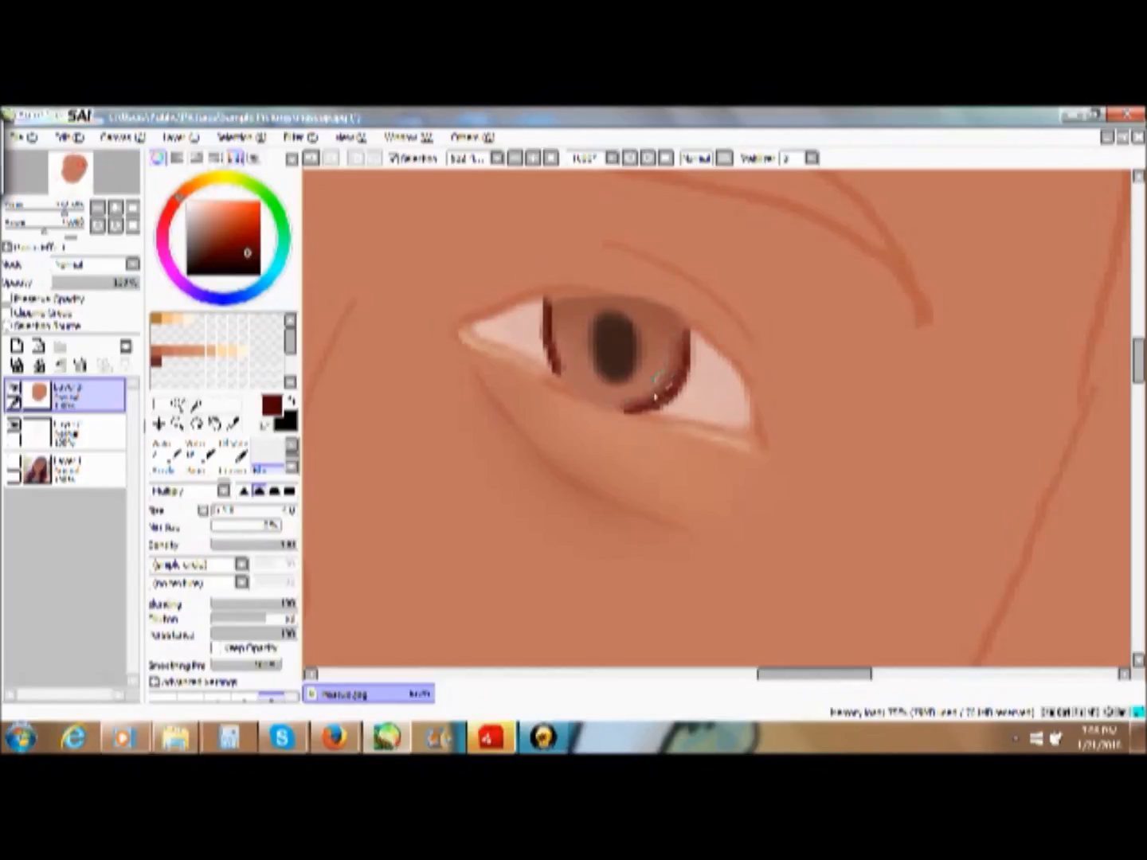
{"action": "mouse_move", "coordinate": [679, 339]}
{"action": "left_mouse_down"}
{"action": "mouse_move", "coordinate": [660, 384]}
{"action": "mouse_move", "coordinate": [624, 401]}
{"action": "left_mouse_up"}
{"action": "mouse_move", "coordinate": [558, 355]}
{"action": "left_mouse_down"}
{"action": "mouse_move", "coordinate": [557, 317]}
{"action": "mouse_move", "coordinate": [568, 377]}
{"action": "mouse_move", "coordinate": [558, 322]}
{"action": "mouse_move", "coordinate": [568, 365]}
{"action": "left_mouse_up"}
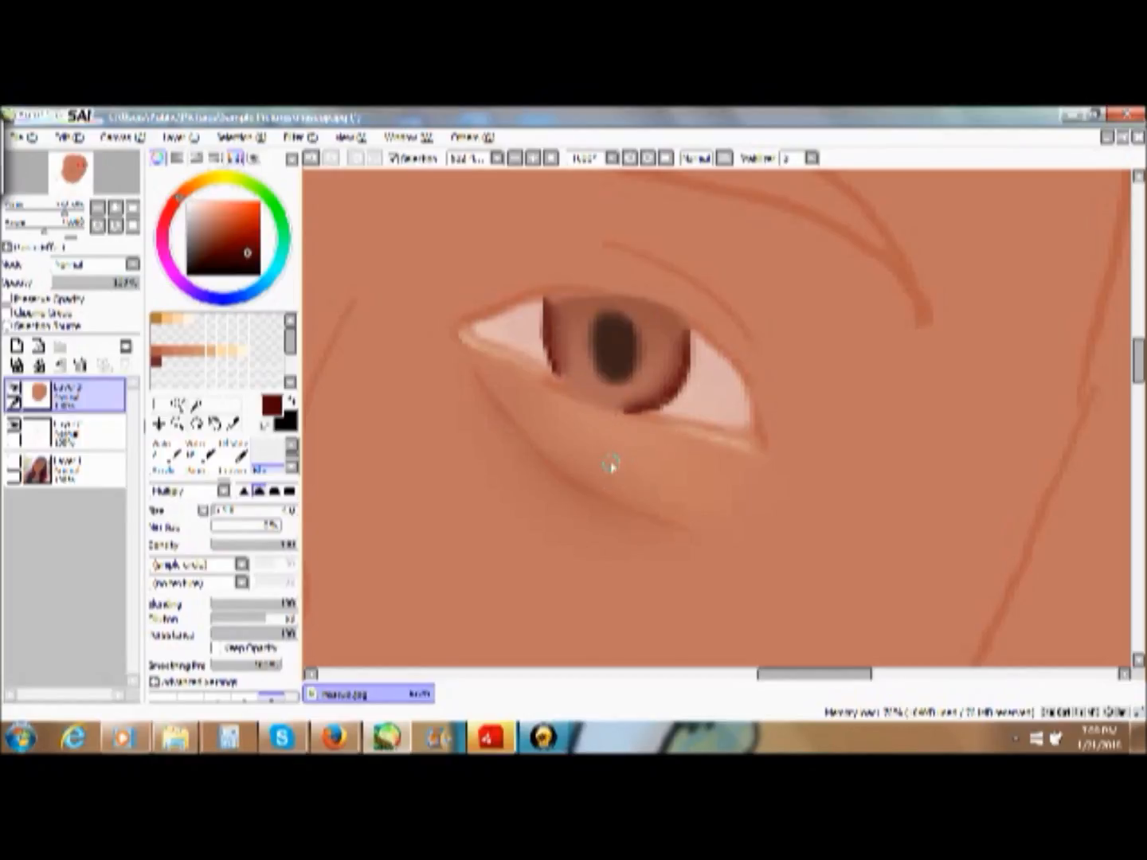
{"action": "mouse_move", "coordinate": [661, 384]}
{"action": "left_mouse_down"}
{"action": "mouse_move", "coordinate": [678, 347]}
{"action": "mouse_move", "coordinate": [662, 391]}
{"action": "mouse_move", "coordinate": [663, 374]}
{"action": "mouse_move", "coordinate": [622, 402]}
{"action": "left_mouse_up"}
{"action": "mouse_move", "coordinate": [564, 355]}
{"action": "left_mouse_down"}
{"action": "mouse_move", "coordinate": [562, 370]}
{"action": "mouse_move", "coordinate": [558, 332]}
{"action": "mouse_move", "coordinate": [571, 376]}
{"action": "left_mouse_up"}
- Pick a muted light pinkish brown and draw fine radial streaks across the lower iris with the Pencil
{"action": "left_click", "coordinate": [291, 451]}
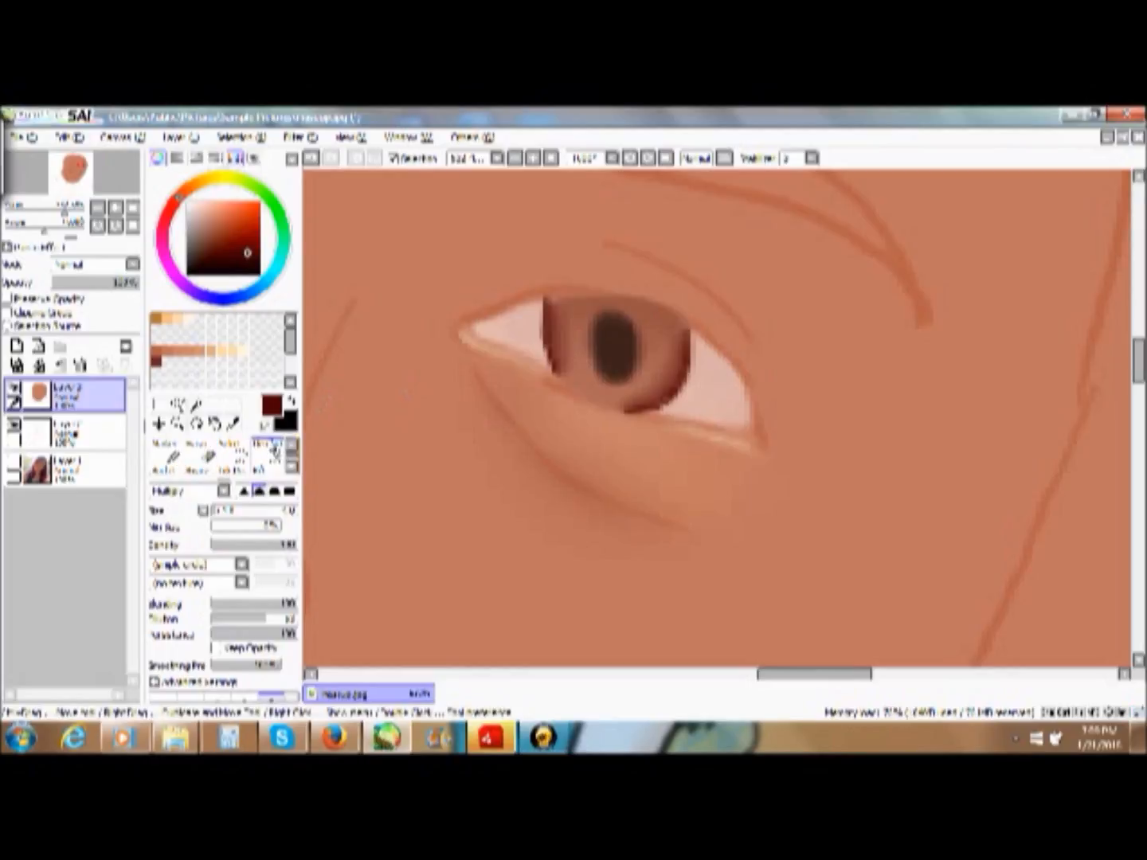
{"action": "left_click", "coordinate": [291, 446]}
{"action": "left_click", "coordinate": [180, 458]}
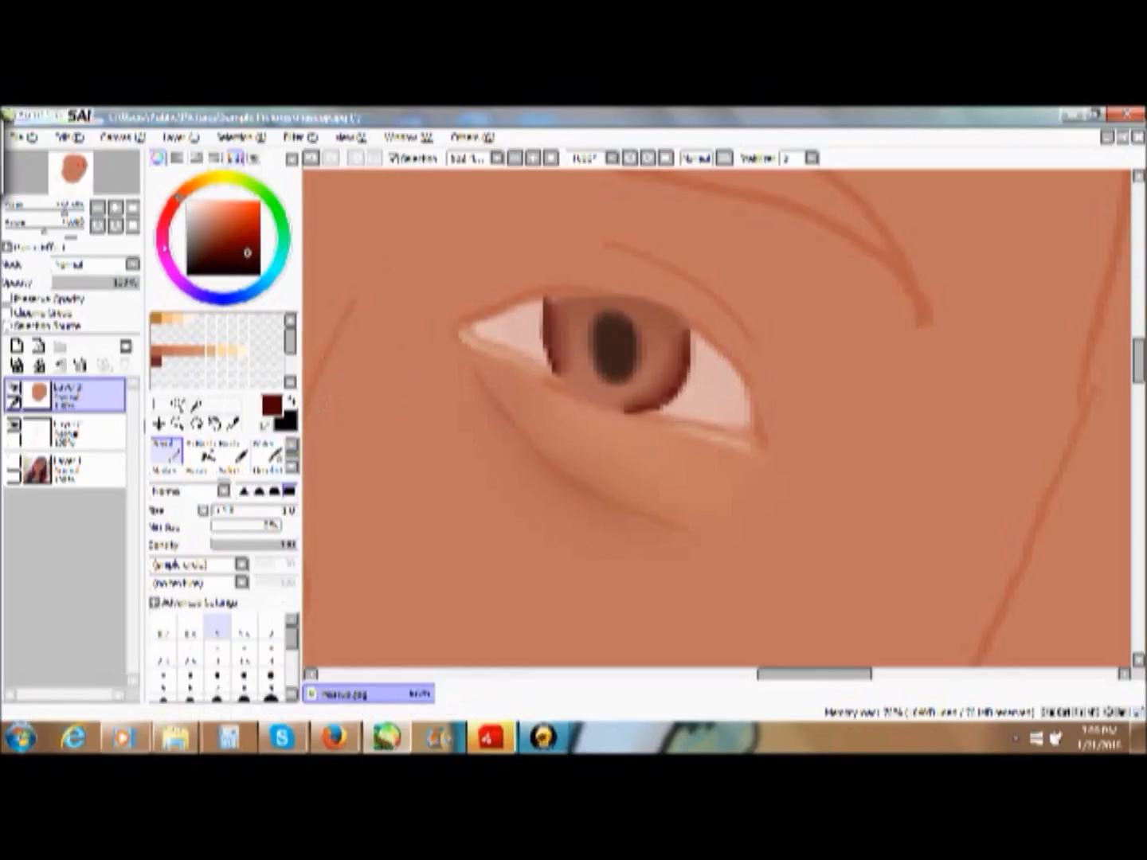
{"action": "left_click", "coordinate": [206, 202]}
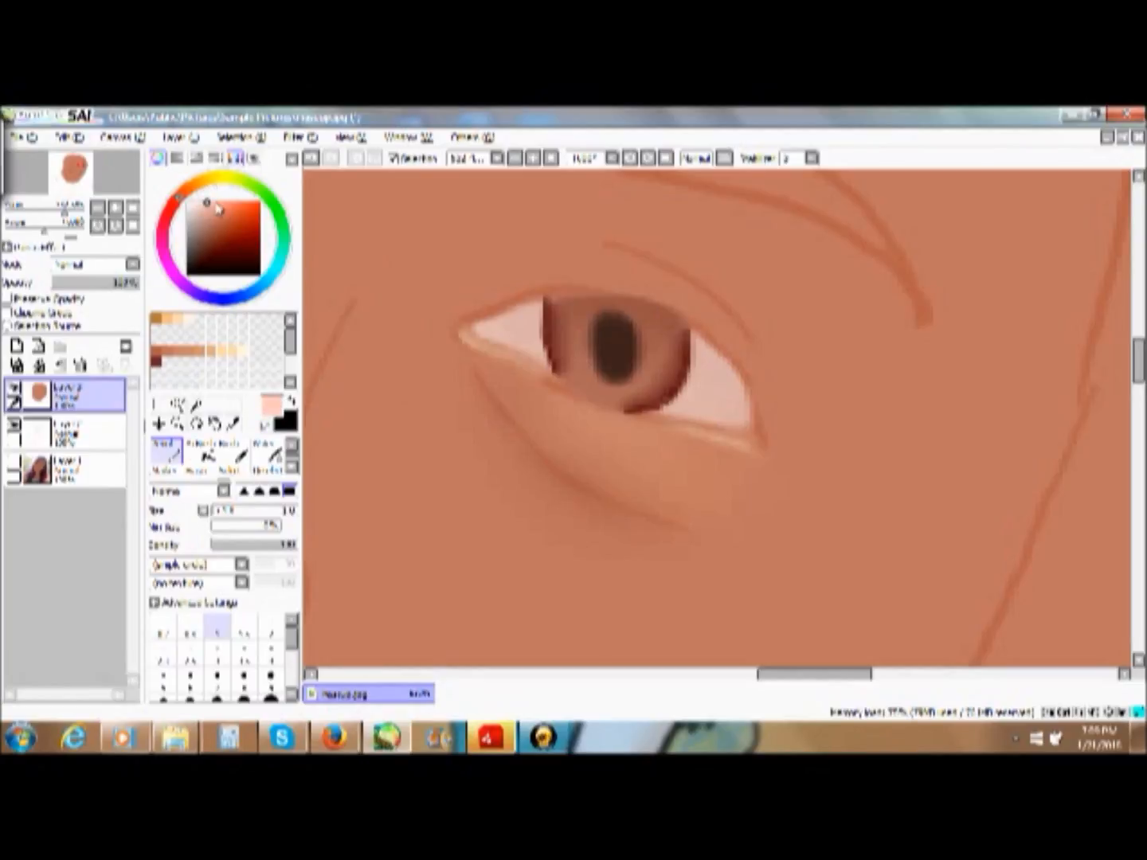
{"action": "left_click", "coordinate": [211, 216]}
{"action": "mouse_move", "coordinate": [576, 378]}
{"action": "left_mouse_down"}
{"action": "mouse_move", "coordinate": [586, 342]}
{"action": "mouse_move", "coordinate": [569, 341]}
{"action": "mouse_move", "coordinate": [584, 394]}
{"action": "mouse_move", "coordinate": [643, 392]}
{"action": "mouse_move", "coordinate": [657, 366]}
{"action": "left_mouse_up"}
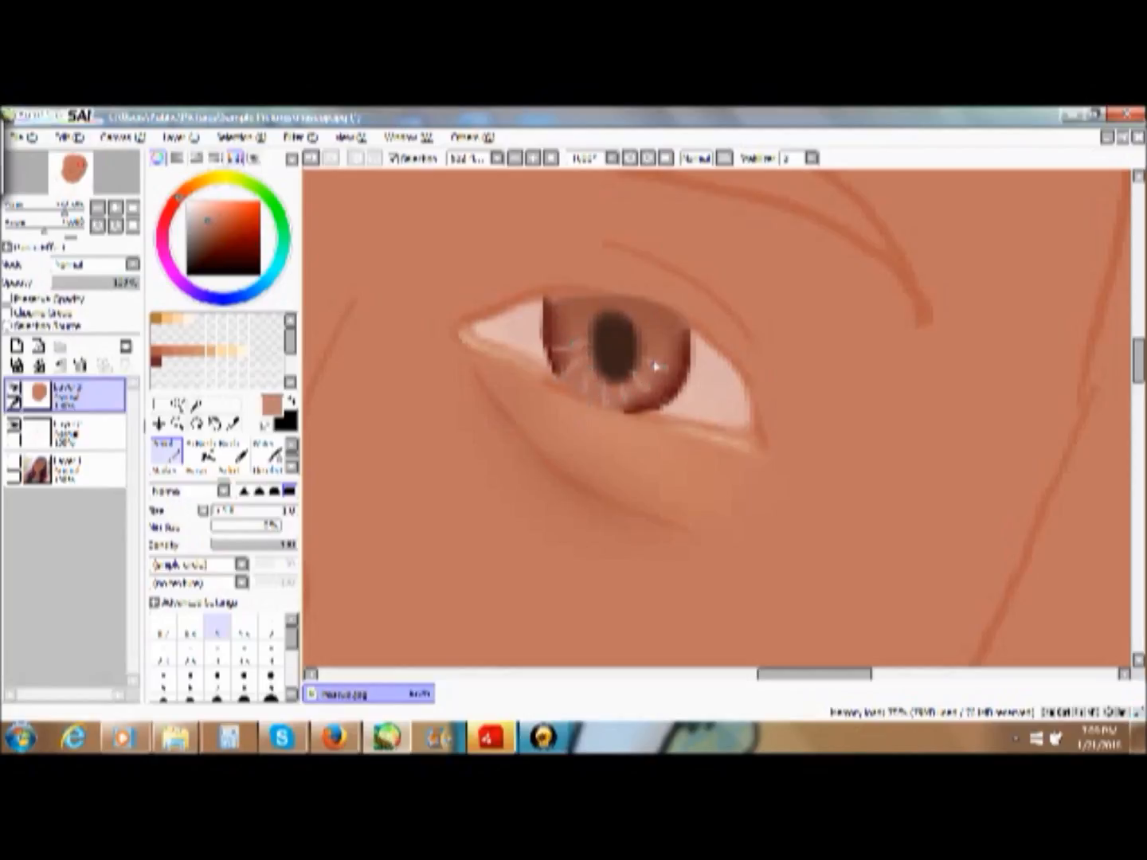
- Add white highlights to the iris's upper left and lower right with a larger Pencil size
{"action": "left_click_drag", "start_coordinate": [214, 233], "coordinate": [182, 188]}
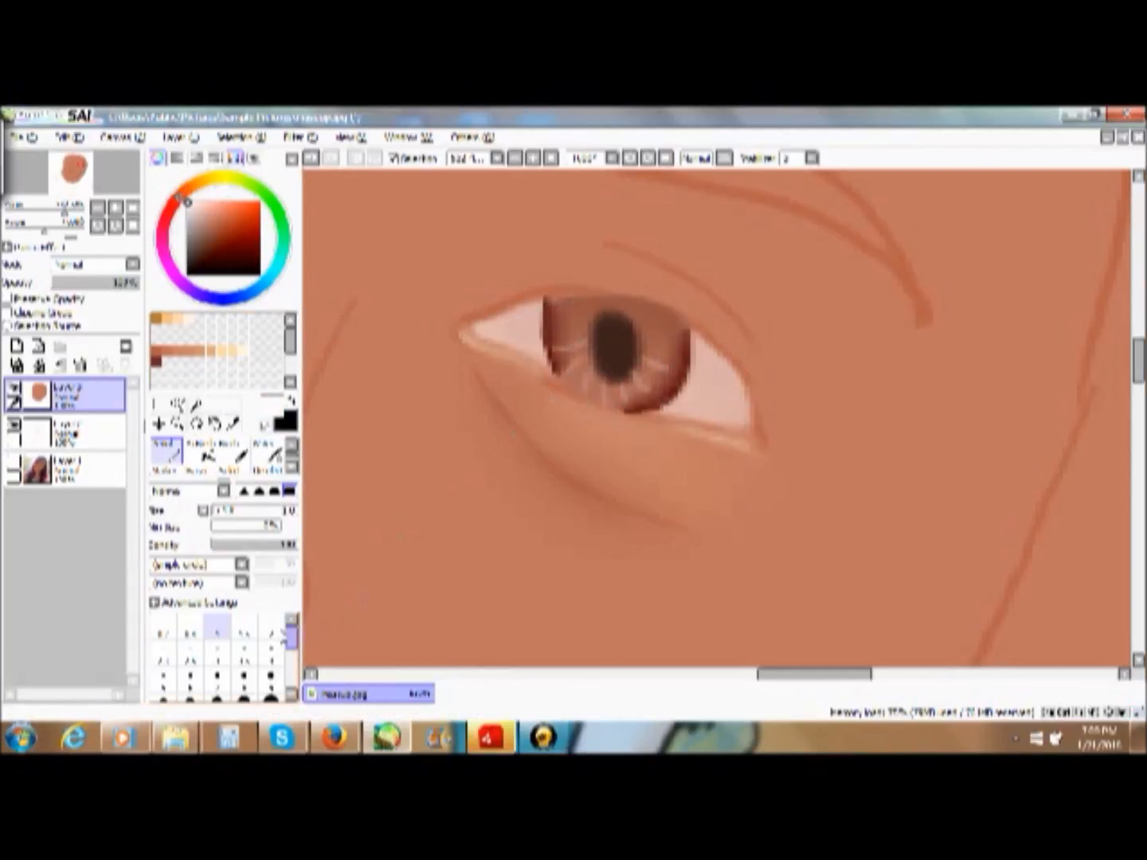
{"action": "left_click", "coordinate": [271, 632]}
{"action": "left_click_drag", "start_coordinate": [564, 314], "coordinate": [563, 314]}
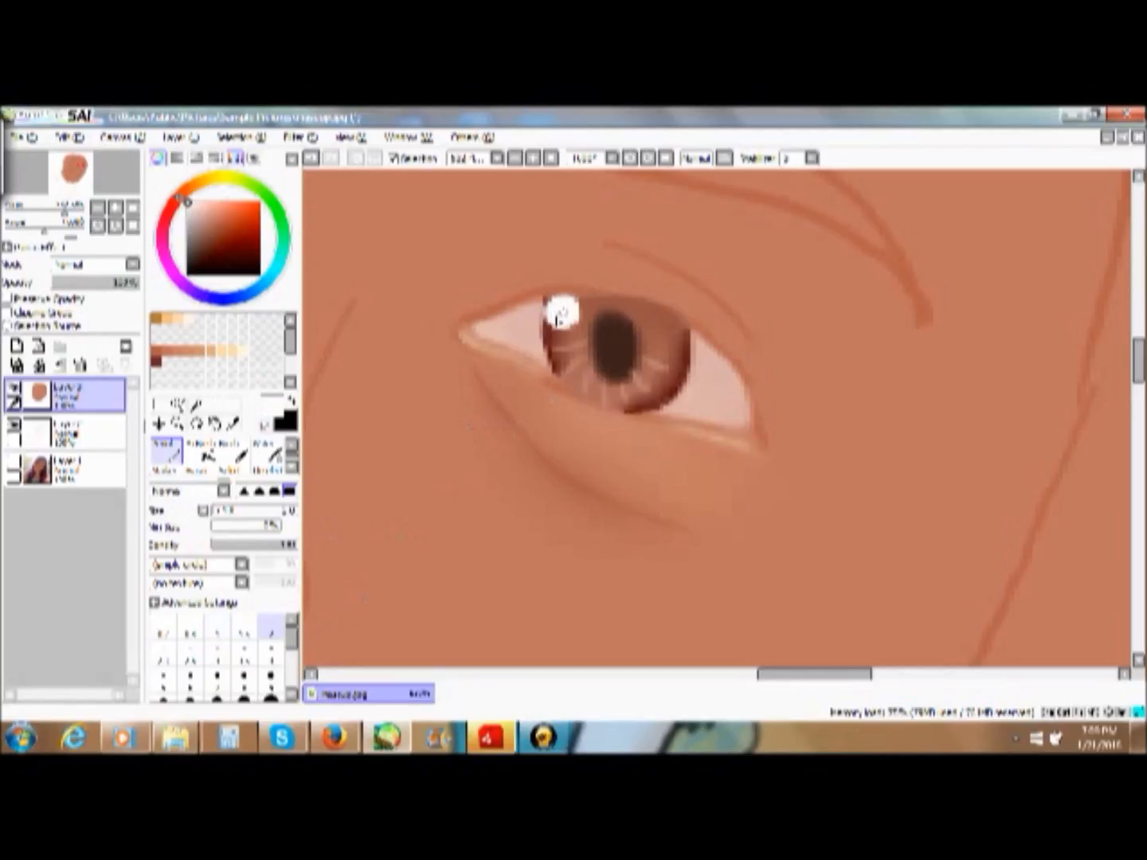
{"action": "left_click_drag", "start_coordinate": [661, 384], "coordinate": [659, 385]}
- Lighten the upper eyelid with the light tan swatch using the Marker, undoing the last stroke
{"action": "left_click", "coordinate": [550, 160]}
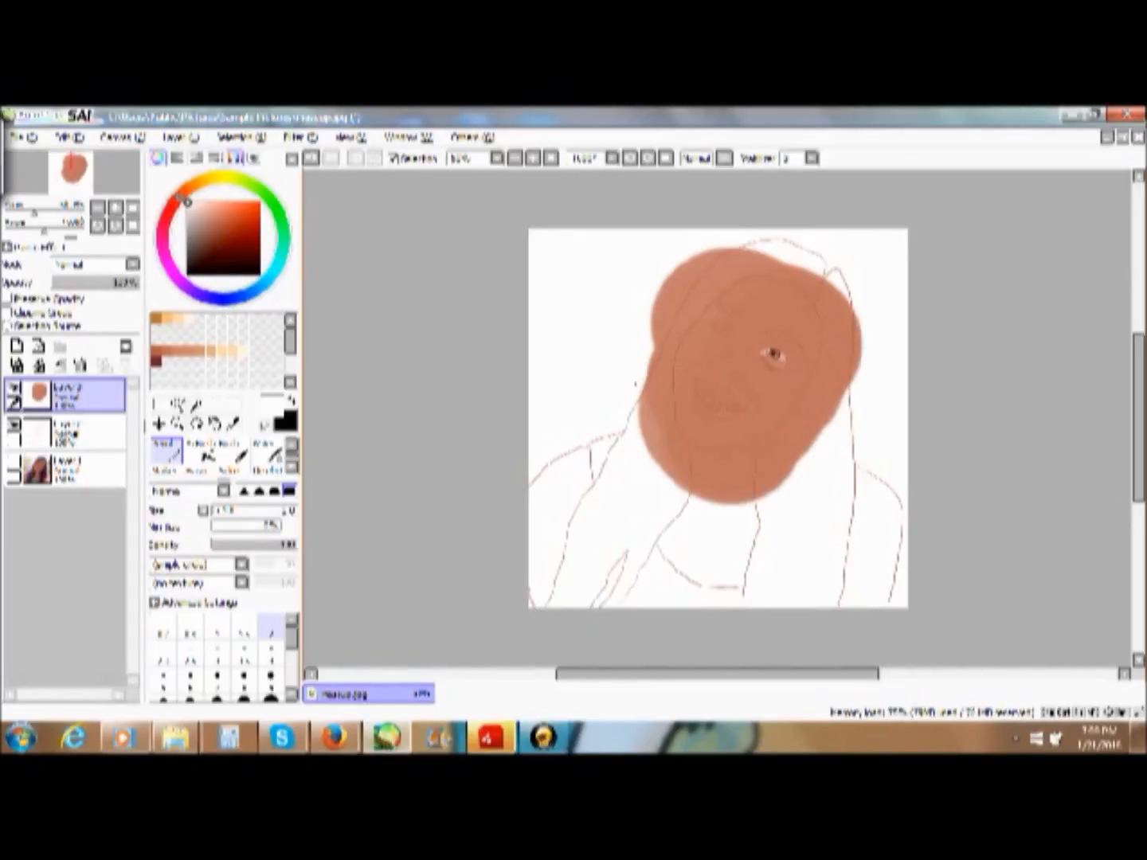
{"action": "left_click", "coordinate": [177, 425]}
{"action": "left_click_drag", "start_coordinate": [654, 247], "coordinate": [893, 478]}
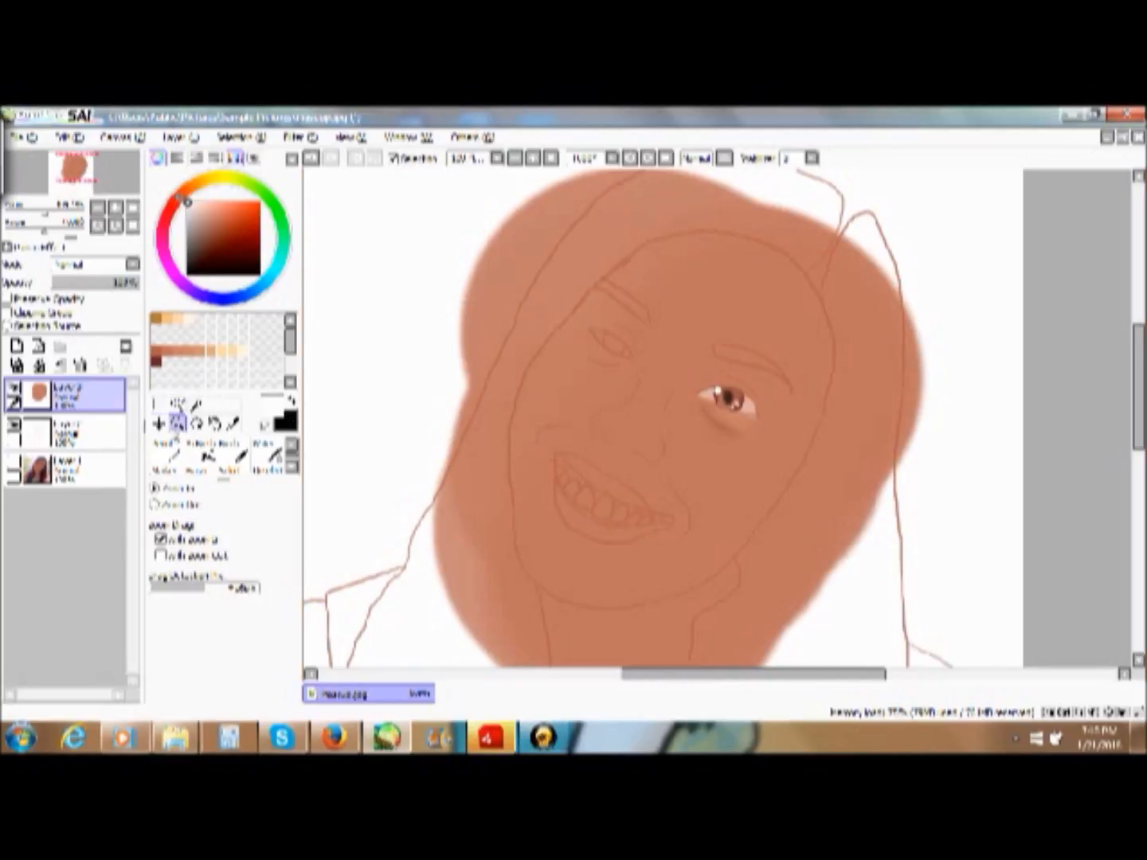
{"action": "left_click_drag", "start_coordinate": [678, 362], "coordinate": [809, 485]}
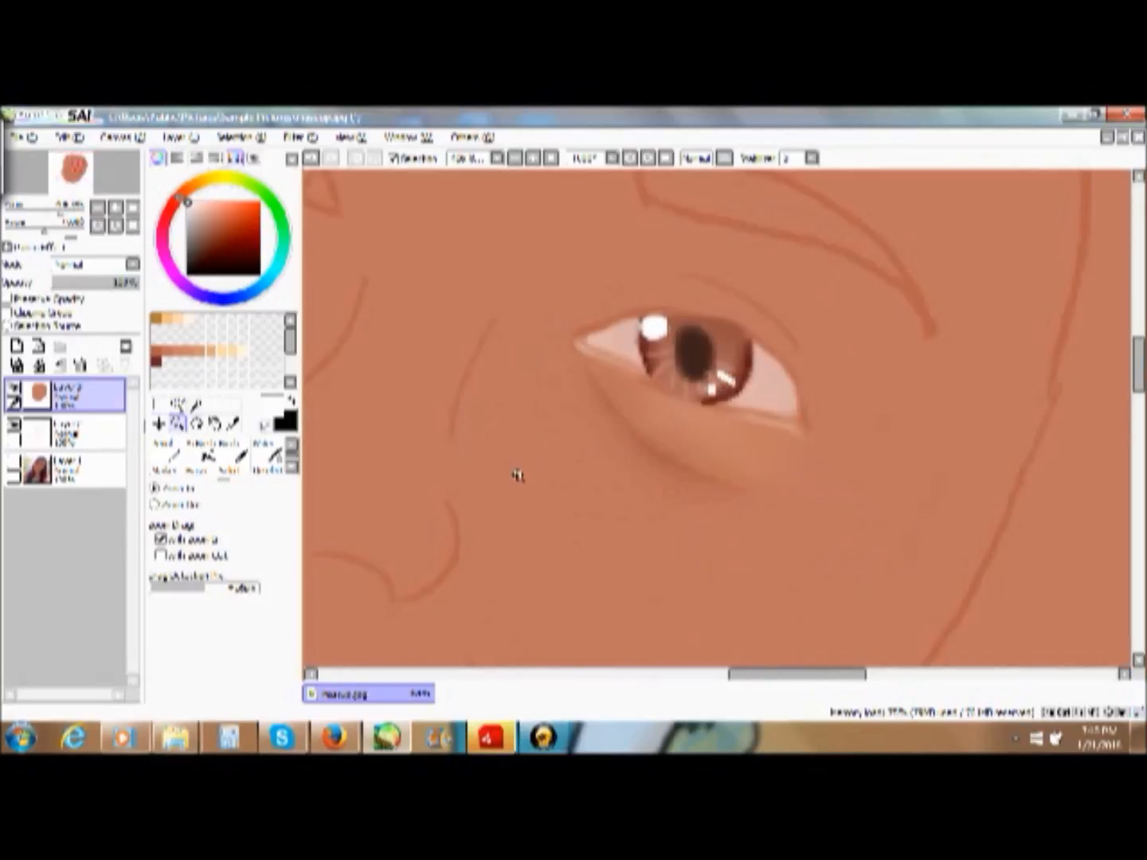
{"action": "left_click", "coordinate": [214, 351]}
{"action": "left_click", "coordinate": [166, 458]}
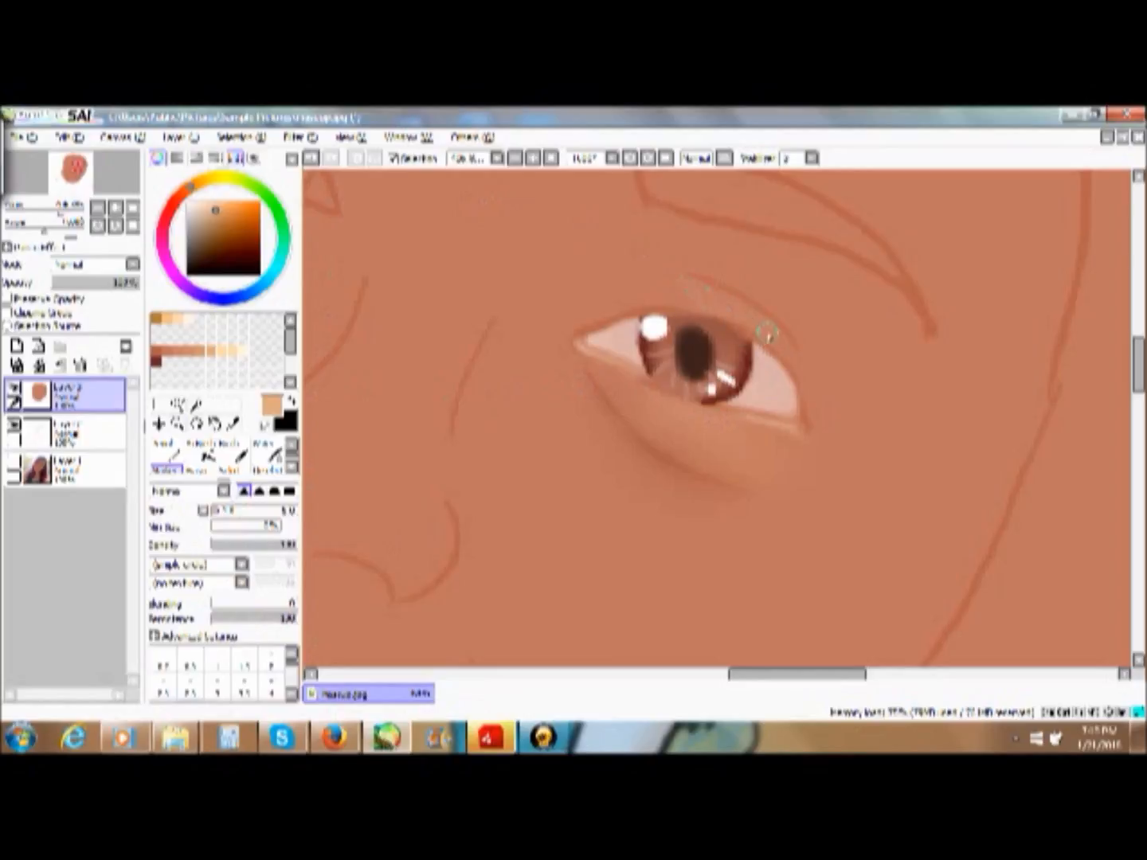
{"action": "mouse_move", "coordinate": [781, 344]}
{"action": "left_mouse_down"}
{"action": "mouse_move", "coordinate": [700, 293]}
{"action": "mouse_move", "coordinate": [684, 297]}
{"action": "left_mouse_up"}
{"action": "left_click", "coordinate": [313, 158]}
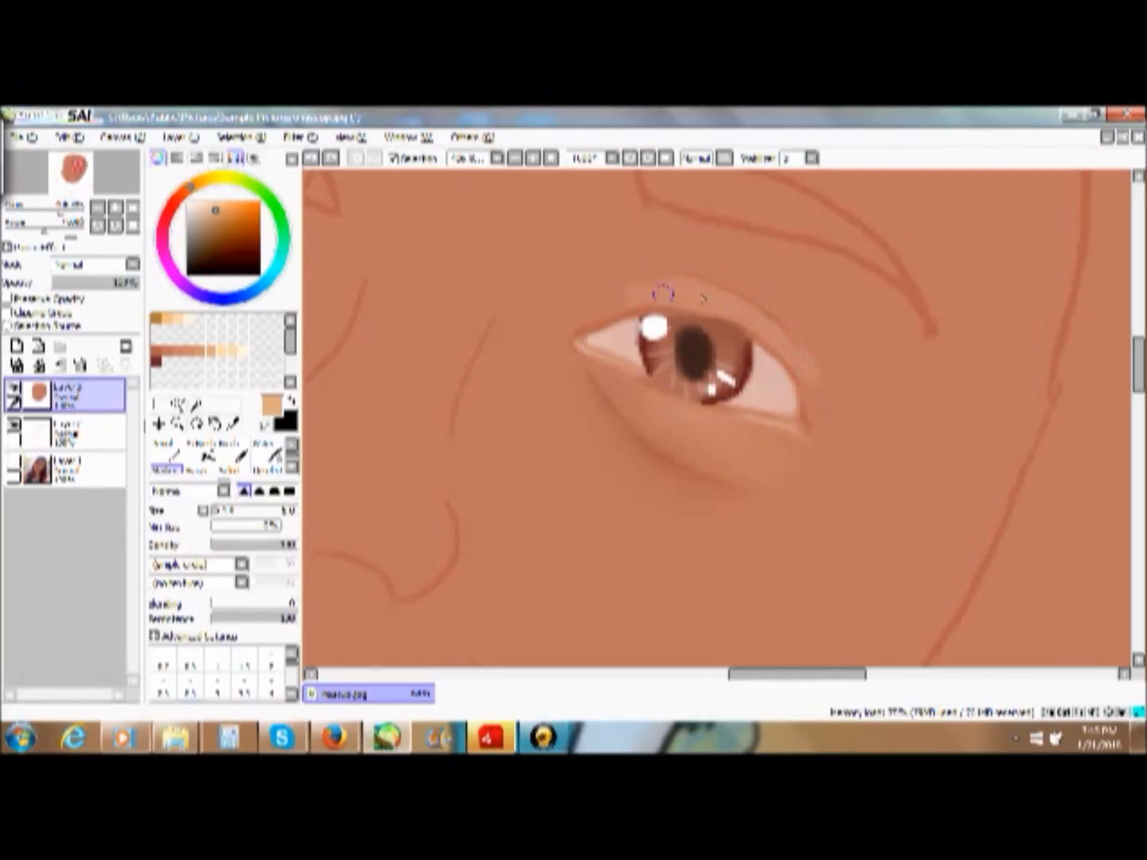
- Trace along the upper eyelid crease in a darker orange-tan swatch with the Marker at size 2
{"action": "left_click", "coordinate": [178, 347]}
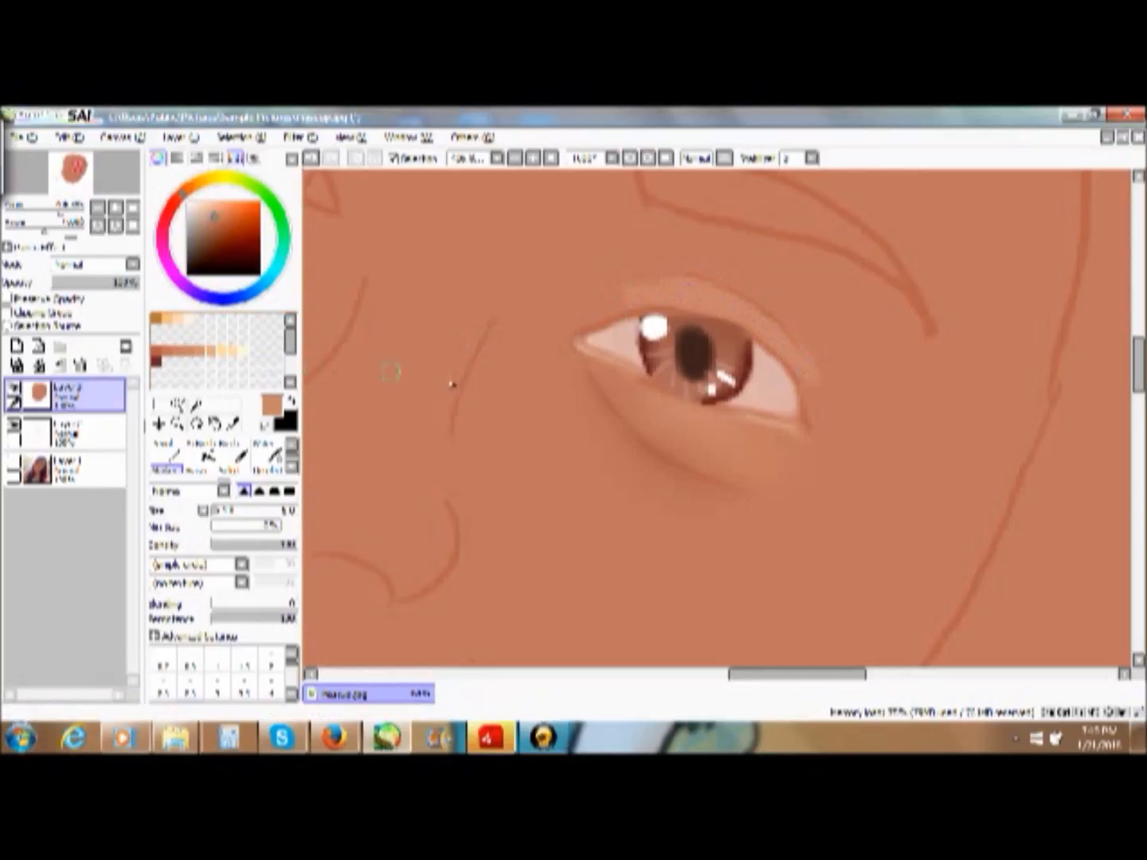
{"action": "left_click", "coordinate": [272, 655]}
{"action": "left_click_drag", "start_coordinate": [791, 341], "coordinate": [783, 329]}
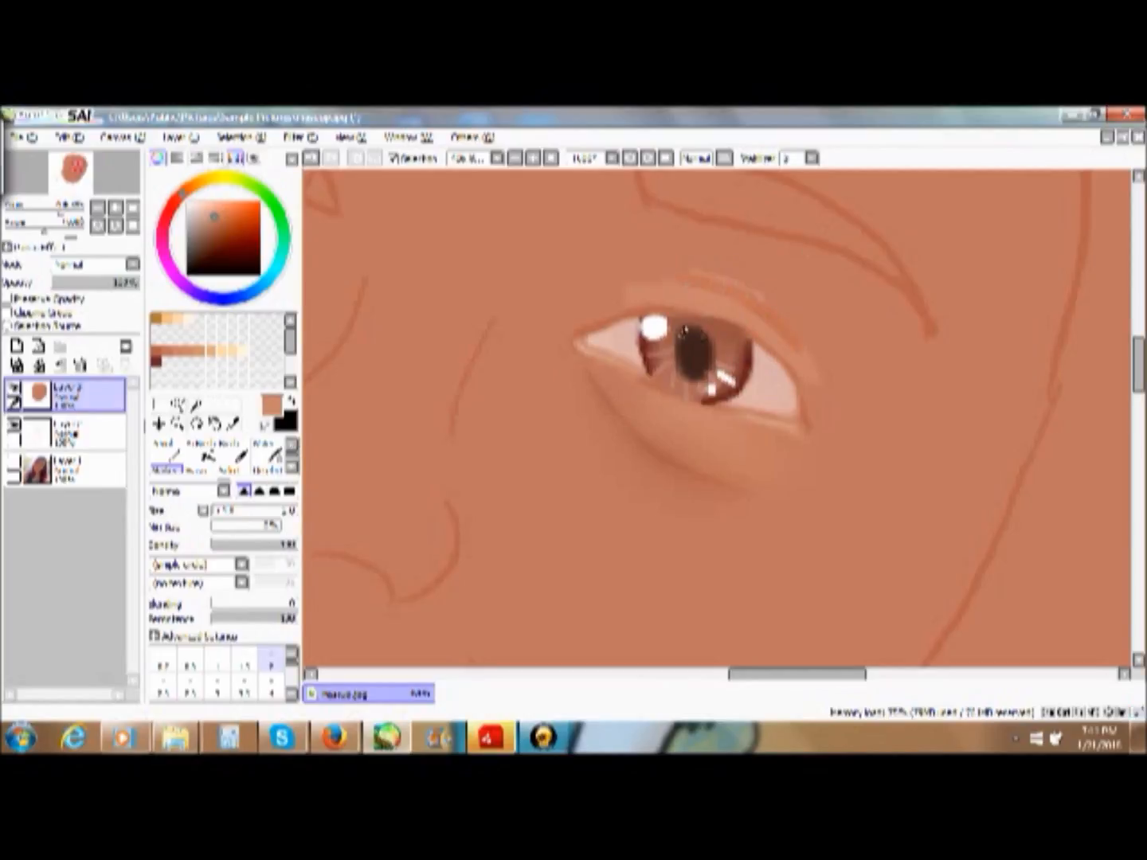
- Blend the crease line and the light tan into the upper eyelid with the blending brush
{"action": "left_click", "coordinate": [290, 468]}
{"action": "left_click", "coordinate": [262, 466]}
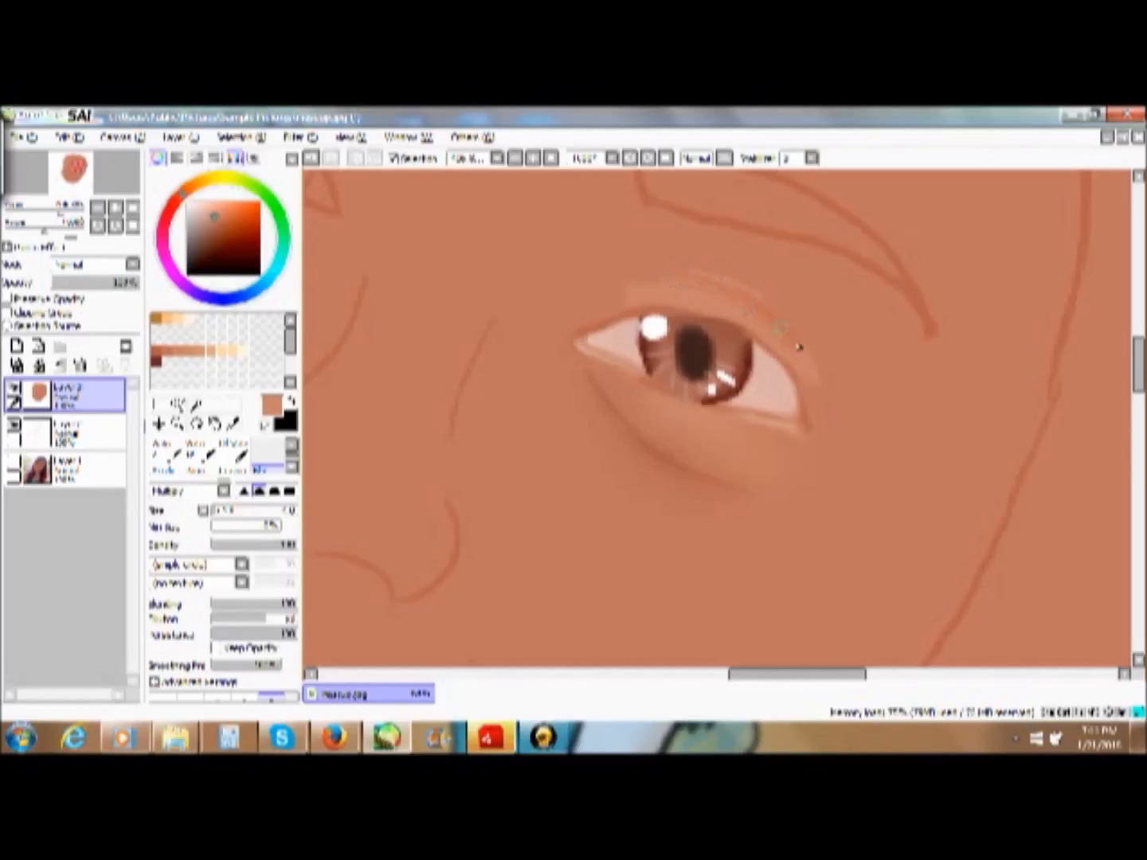
{"action": "left_click_drag", "start_coordinate": [783, 340], "coordinate": [803, 346]}
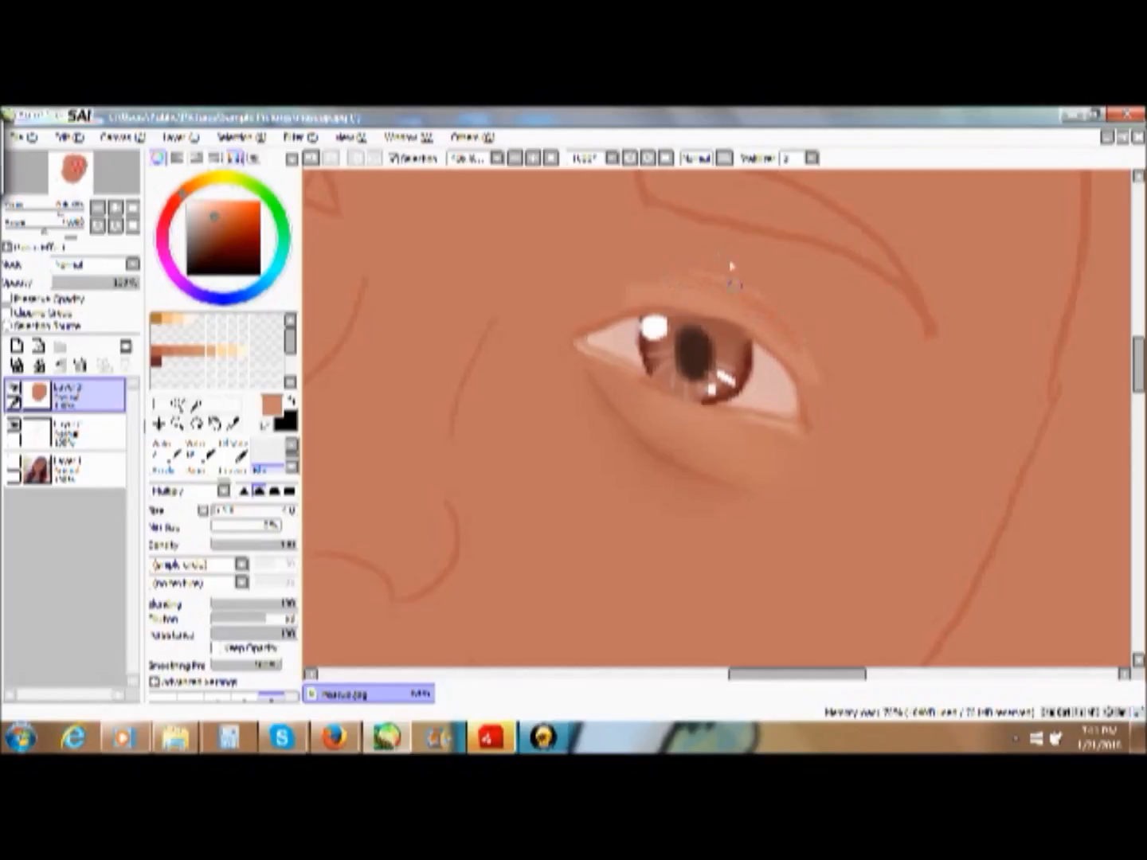
{"action": "left_click_drag", "start_coordinate": [711, 302], "coordinate": [703, 290]}
{"action": "mouse_move", "coordinate": [785, 345]}
{"action": "left_mouse_down"}
{"action": "mouse_move", "coordinate": [817, 370]}
{"action": "mouse_move", "coordinate": [814, 401]}
{"action": "mouse_move", "coordinate": [800, 376]}
{"action": "left_mouse_up"}
{"action": "left_click_drag", "start_coordinate": [702, 291], "coordinate": [634, 291]}
{"action": "mouse_move", "coordinate": [750, 307]}
{"action": "left_mouse_down"}
{"action": "mouse_move", "coordinate": [708, 290]}
{"action": "mouse_move", "coordinate": [691, 305]}
{"action": "mouse_move", "coordinate": [608, 255]}
{"action": "mouse_move", "coordinate": [726, 318]}
{"action": "mouse_move", "coordinate": [747, 323]}
{"action": "mouse_move", "coordinate": [742, 283]}
{"action": "mouse_move", "coordinate": [703, 260]}
{"action": "mouse_move", "coordinate": [766, 298]}
{"action": "left_mouse_up"}
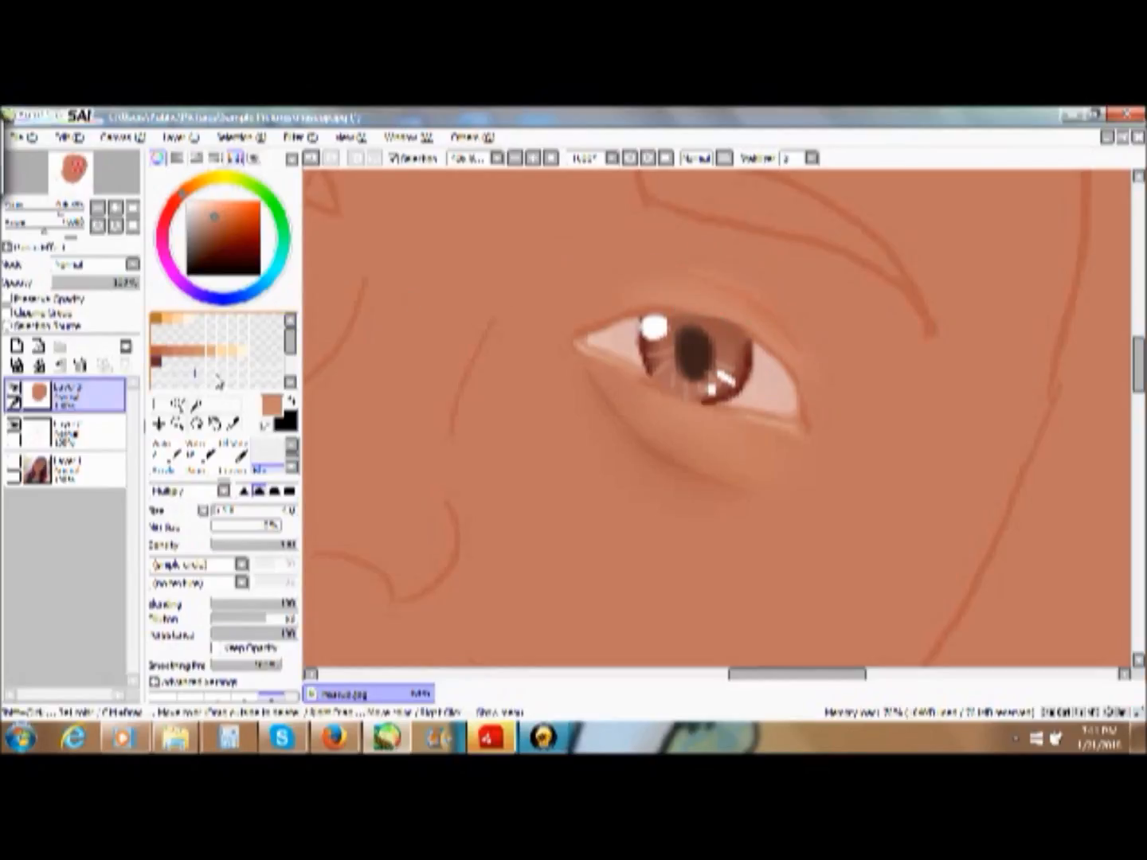
- Paint a light tan highlight along the upper eyelid crease with the light tan swatch and the Marker
{"action": "left_click", "coordinate": [209, 351]}
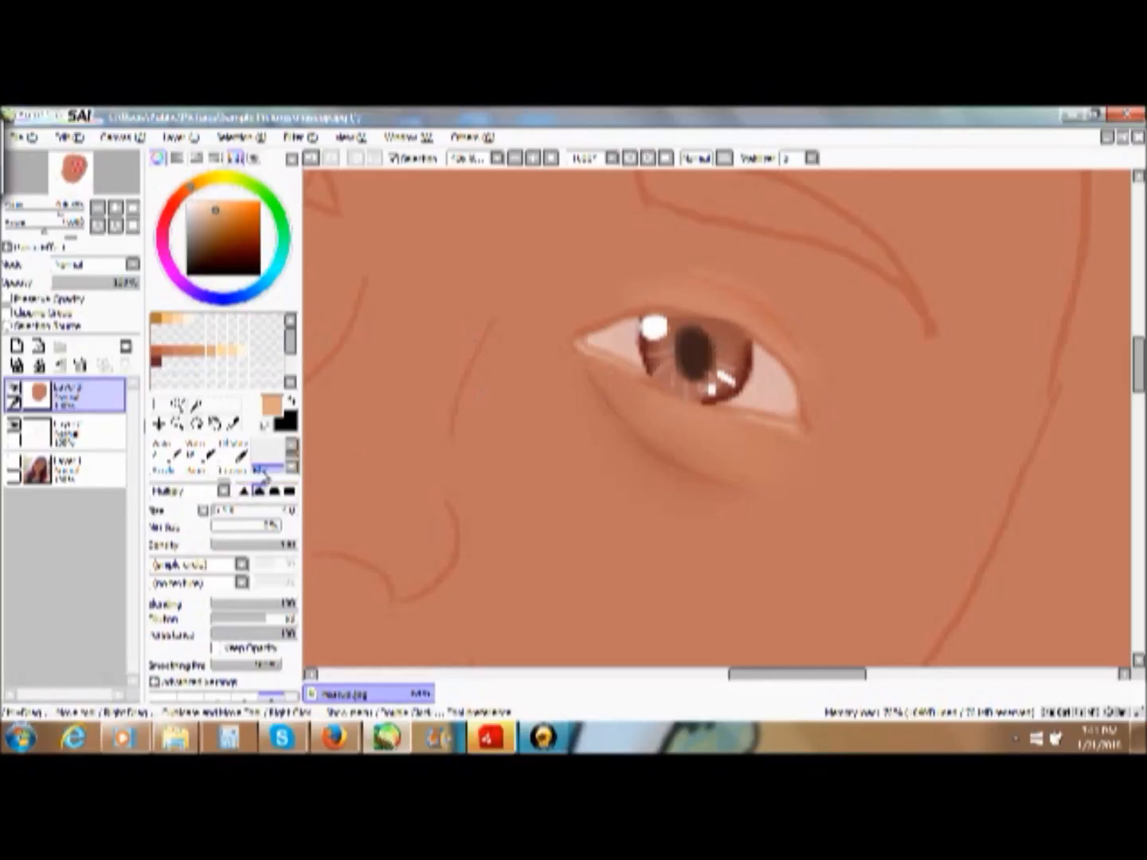
{"action": "left_click_drag", "start_coordinate": [777, 309], "coordinate": [779, 314]}
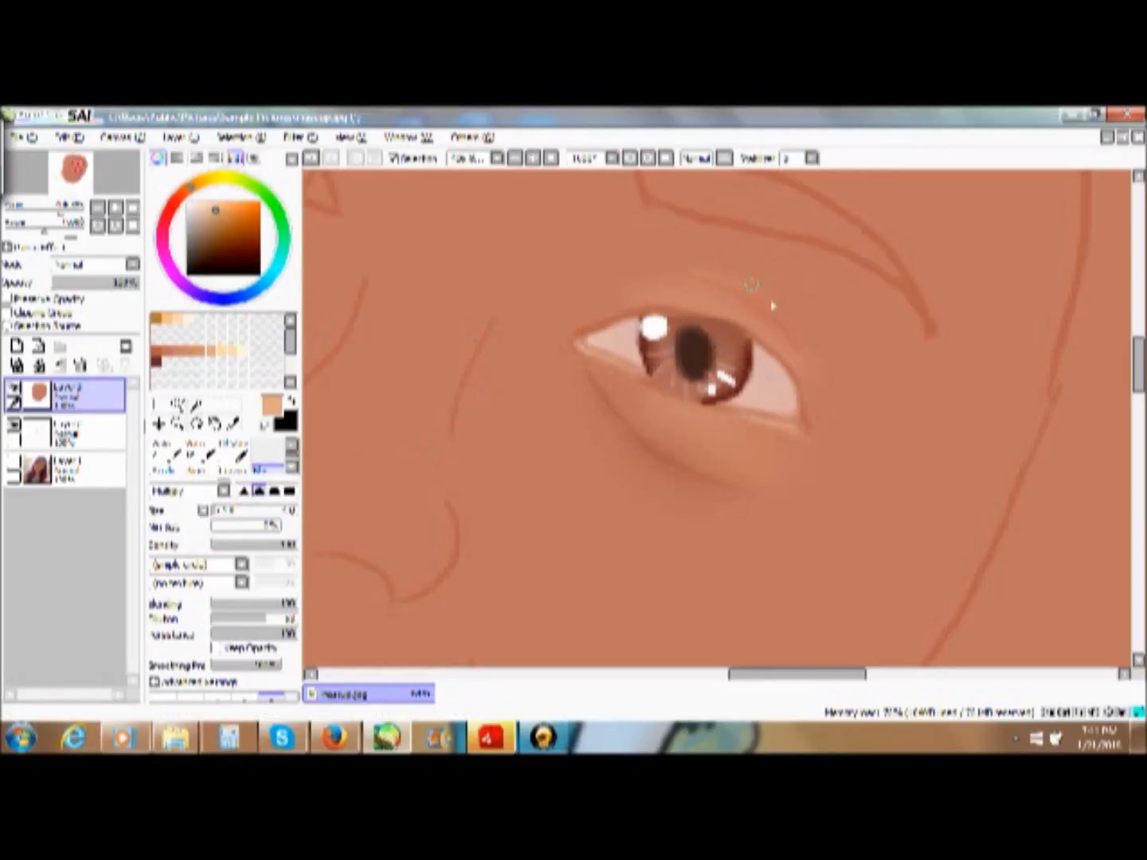
{"action": "left_click", "coordinate": [200, 452]}
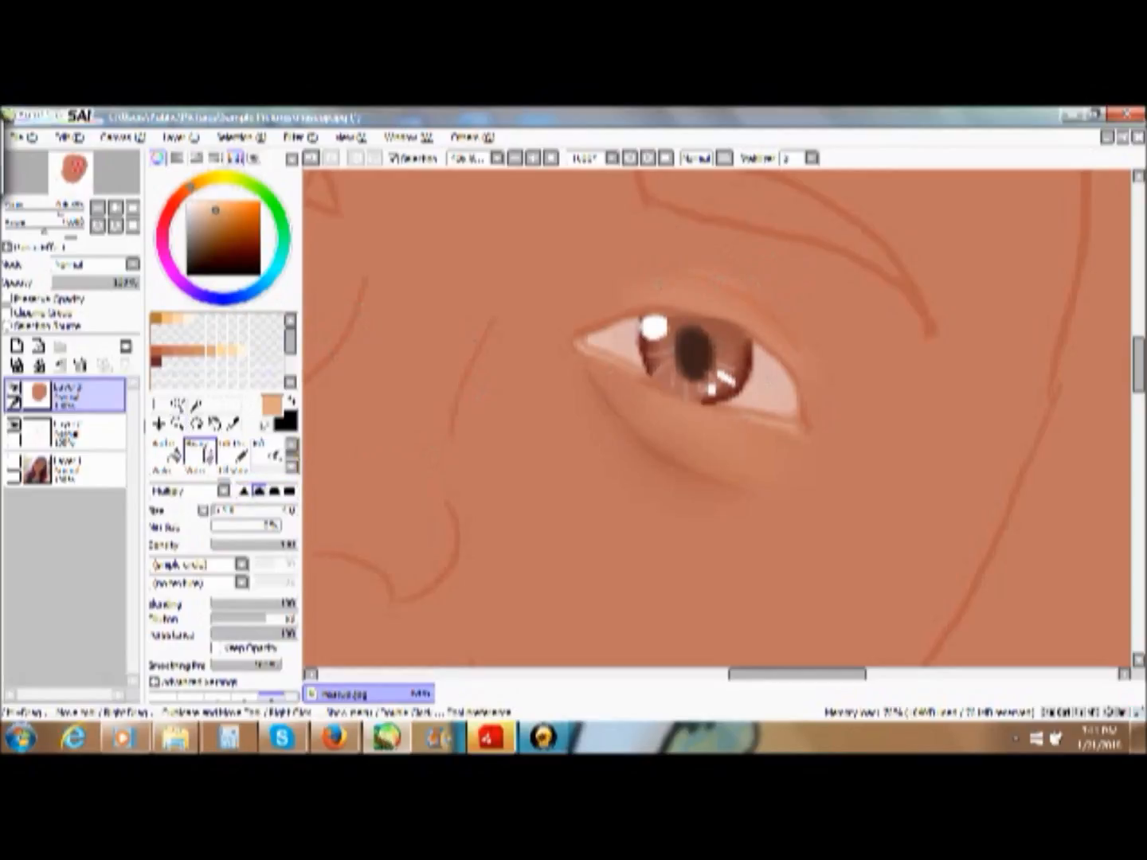
{"action": "left_click", "coordinate": [290, 446]}
{"action": "left_click", "coordinate": [294, 465]}
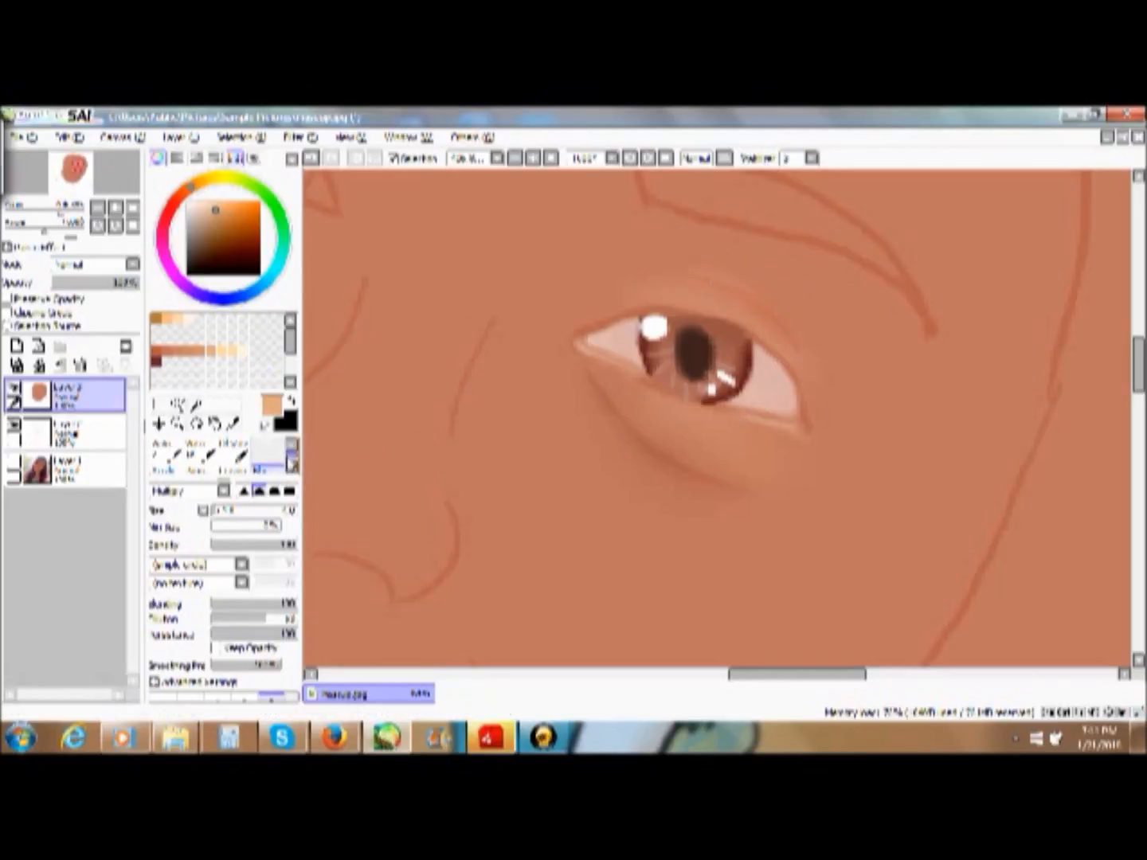
{"action": "left_click", "coordinate": [292, 447]}
{"action": "left_click", "coordinate": [291, 447]}
{"action": "left_click", "coordinate": [293, 447]}
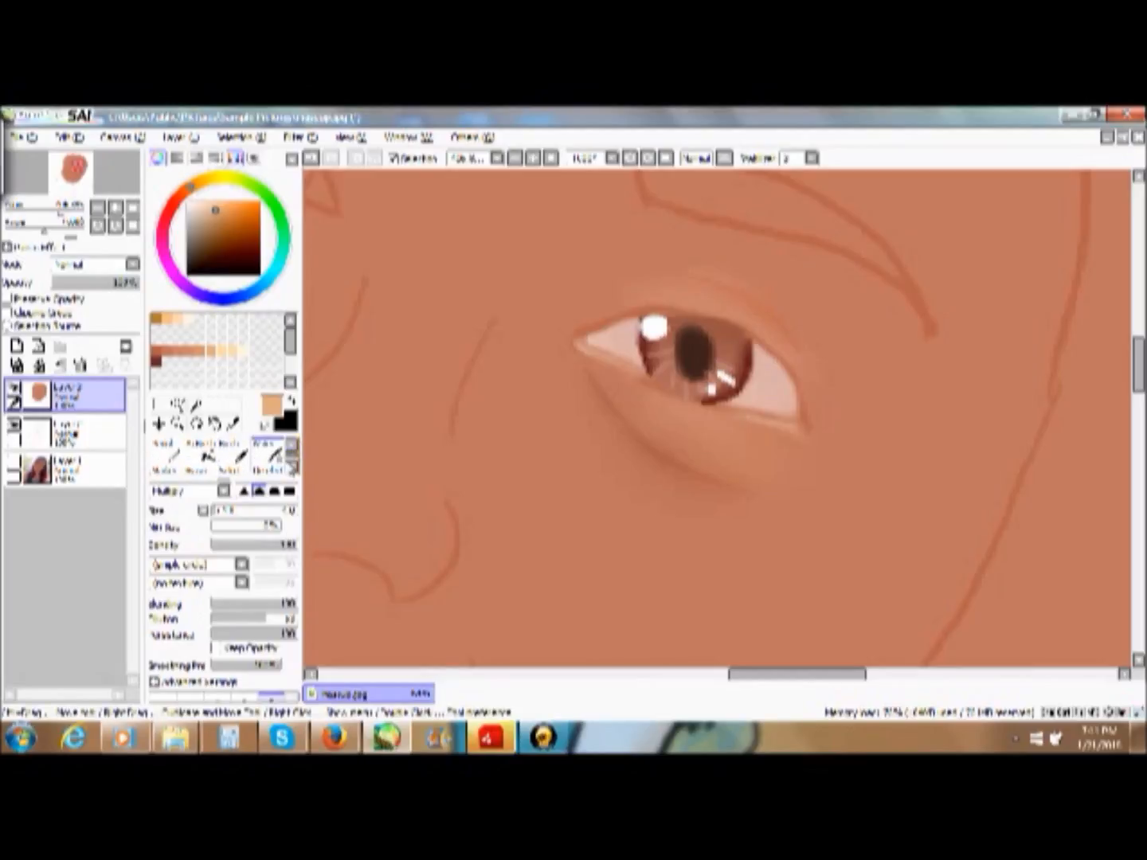
{"action": "left_click", "coordinate": [294, 466]}
{"action": "left_click", "coordinate": [168, 453]}
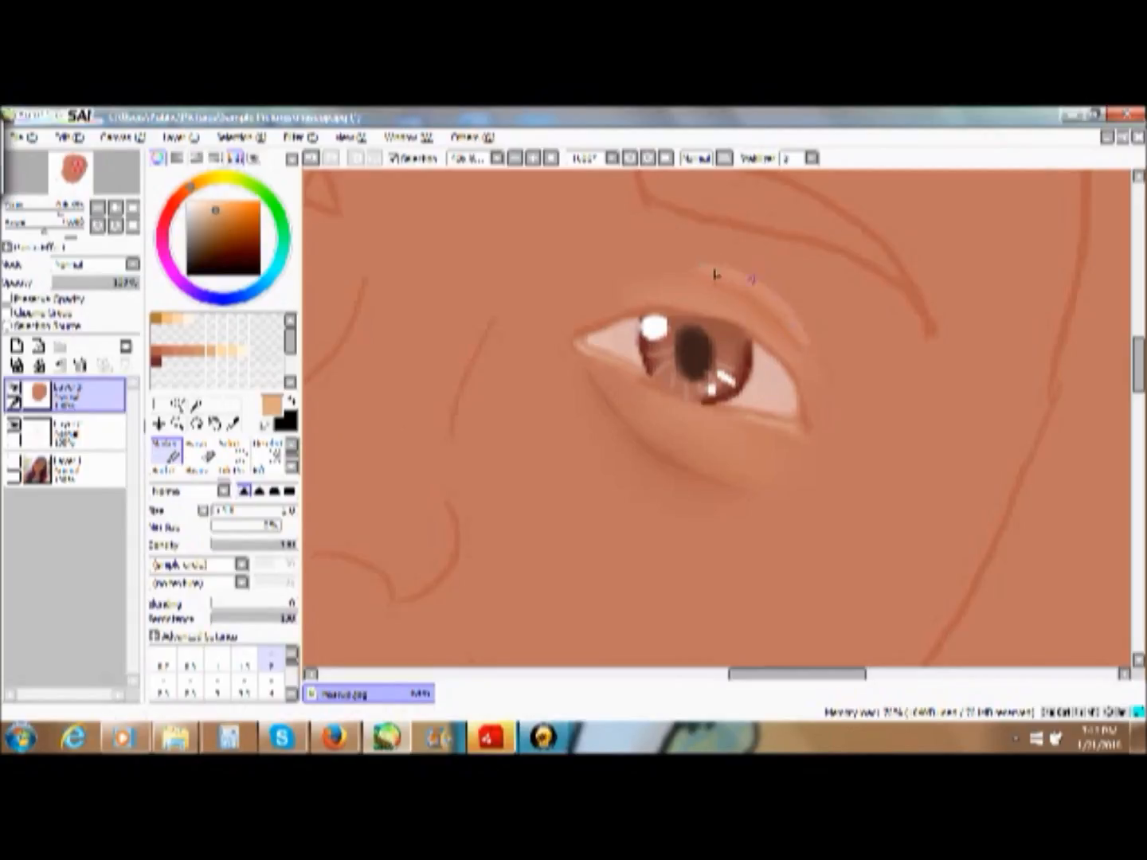
{"action": "mouse_move", "coordinate": [712, 272]}
{"action": "left_mouse_down"}
{"action": "mouse_move", "coordinate": [647, 263]}
{"action": "mouse_move", "coordinate": [678, 270]}
{"action": "left_mouse_up"}
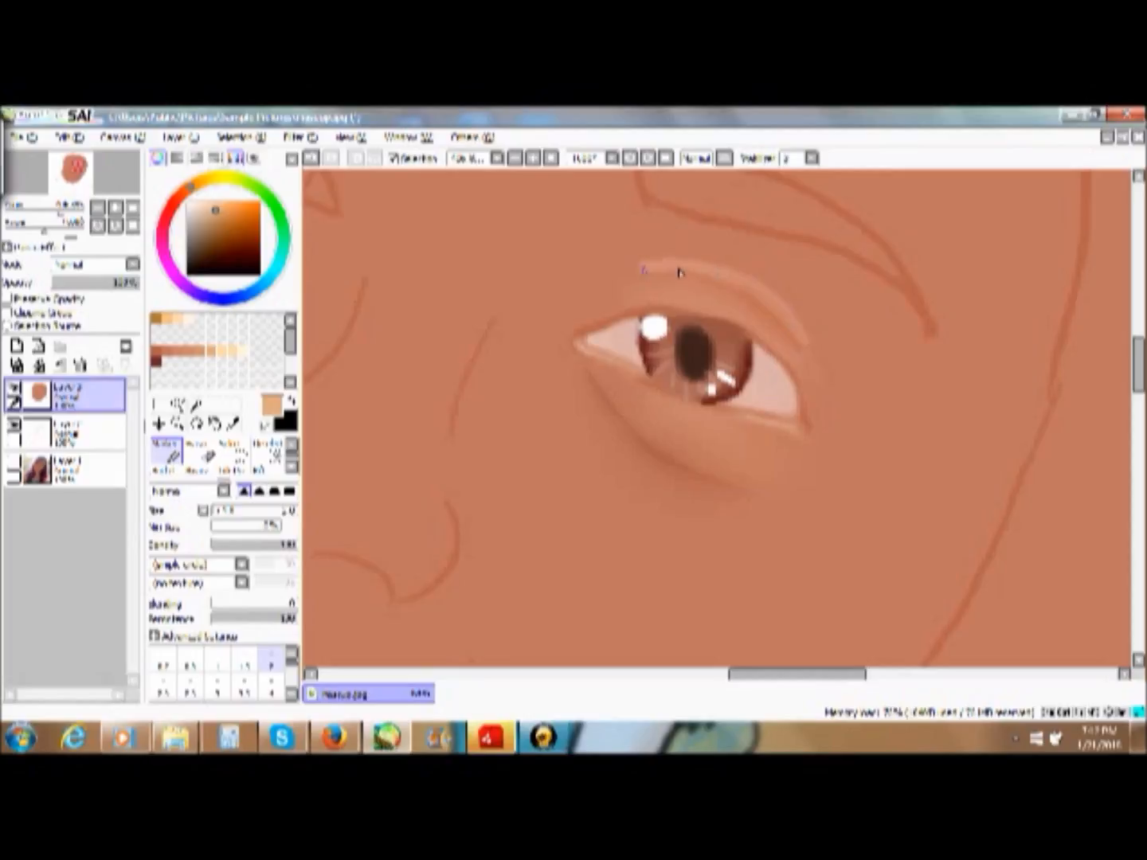
- Blend the light tan highlight into the upper eyelid with the blending brush
{"action": "left_click", "coordinate": [293, 469]}
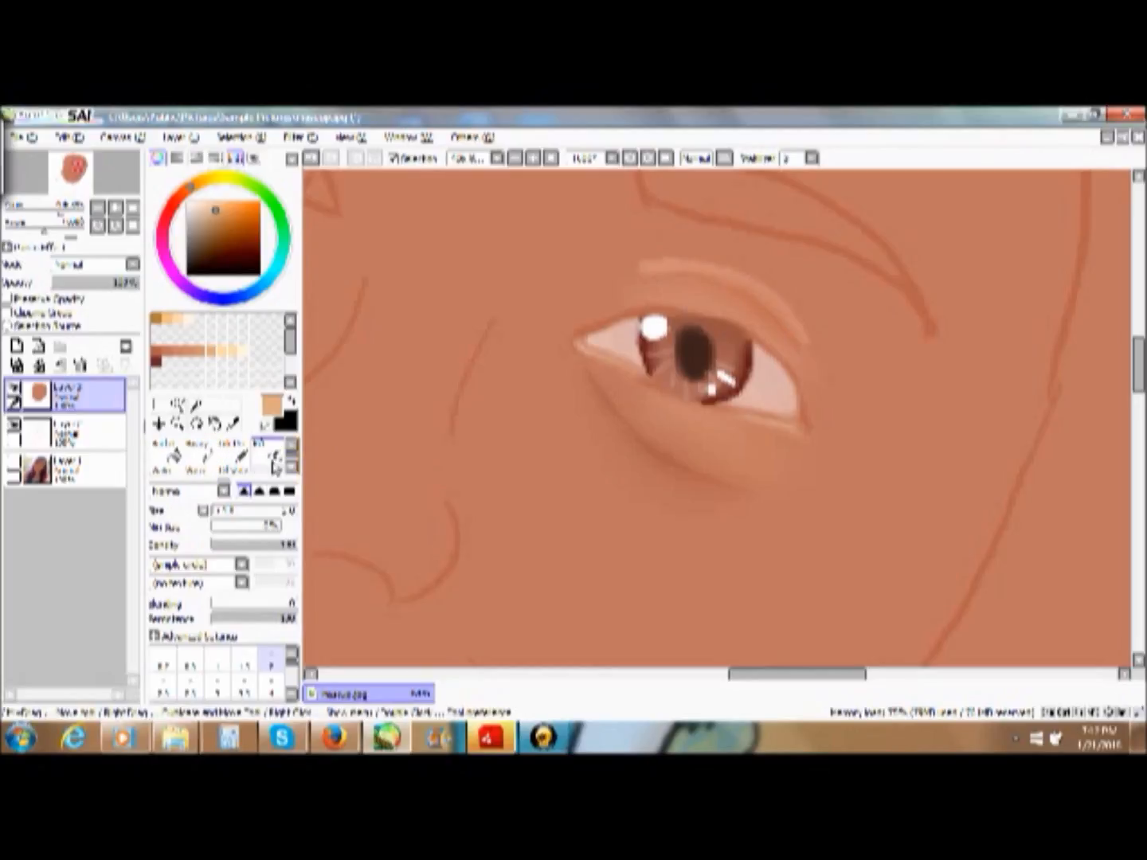
{"action": "left_click", "coordinate": [293, 443]}
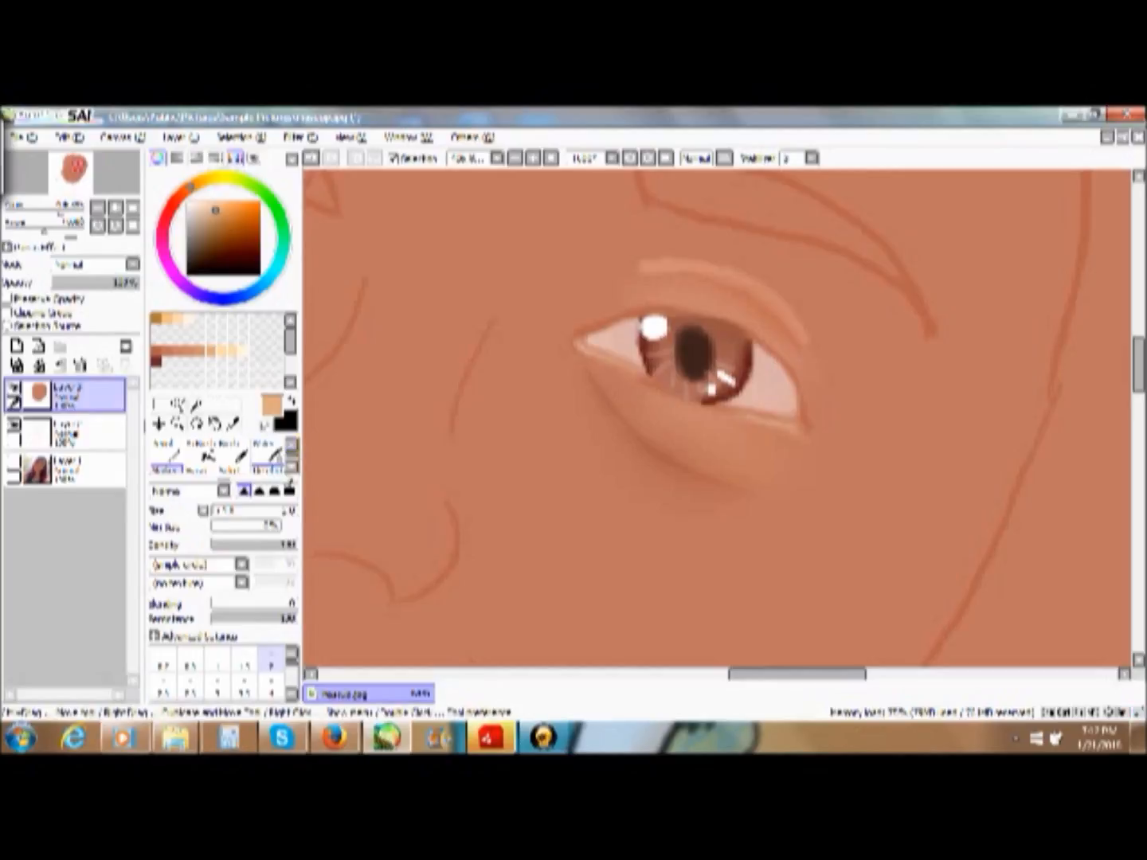
{"action": "left_click", "coordinate": [291, 467]}
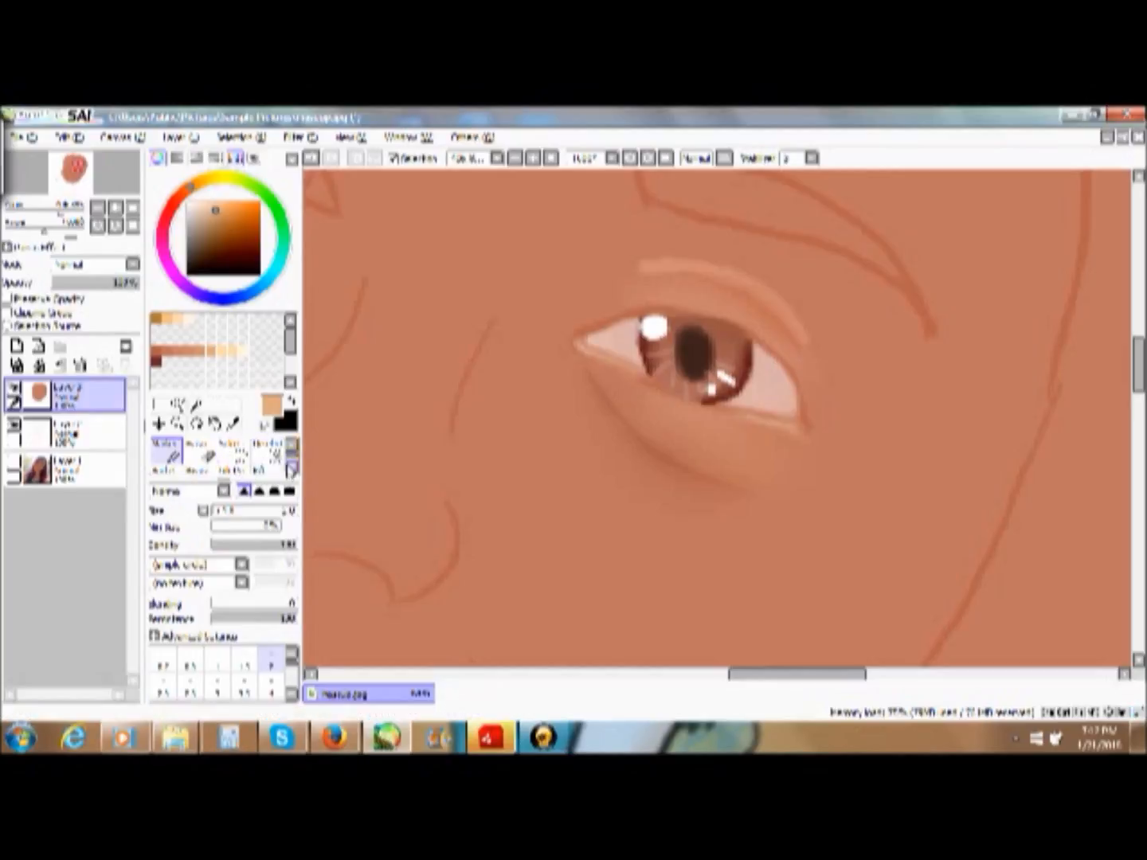
{"action": "left_click", "coordinate": [291, 468]}
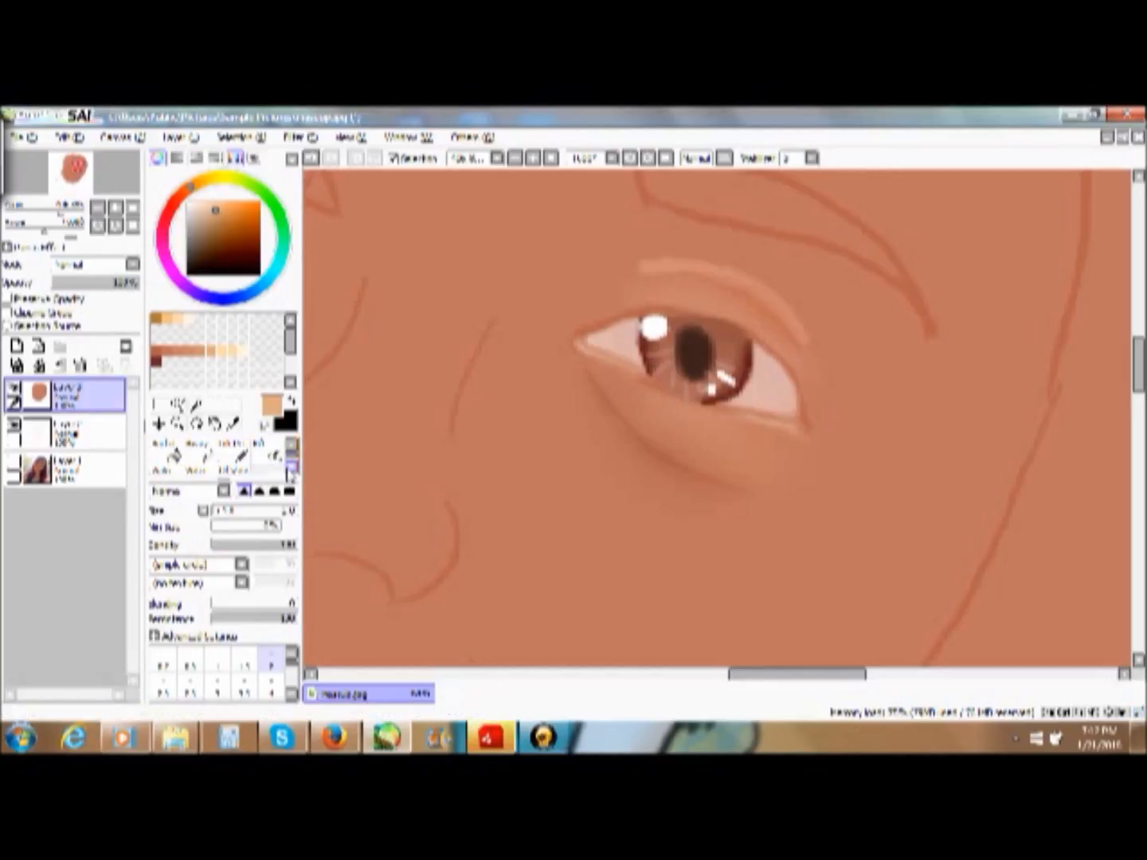
{"action": "left_click", "coordinate": [290, 469]}
{"action": "left_click", "coordinate": [269, 472]}
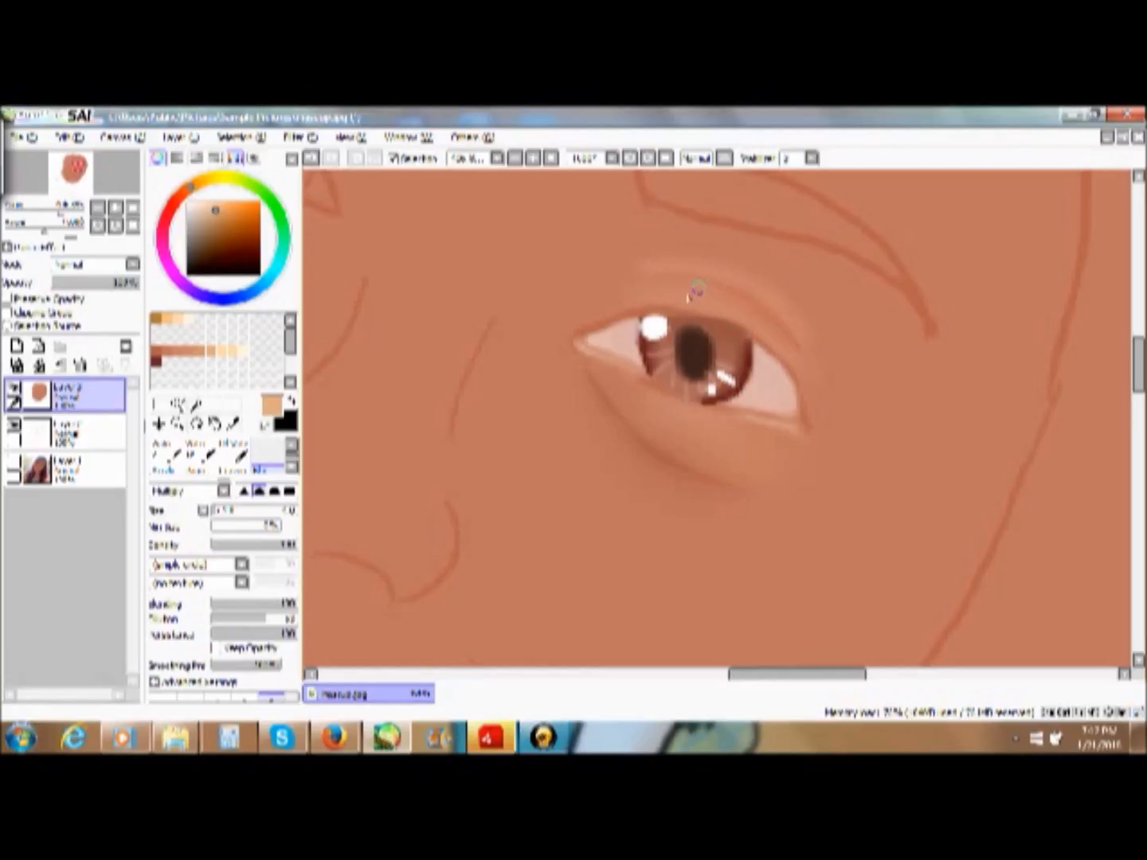
- Hide the line-art layer and make the painting layer active again
{"action": "left_click", "coordinate": [74, 434]}
{"action": "left_click", "coordinate": [14, 427]}
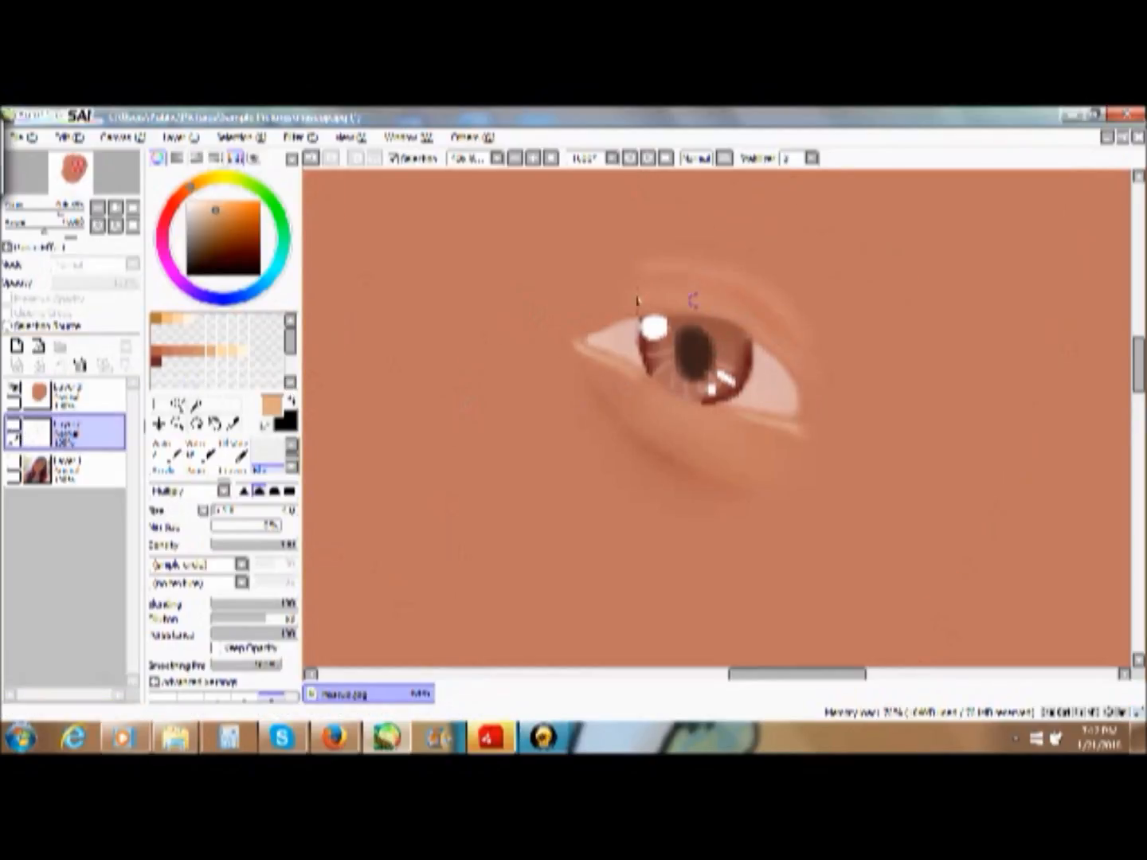
{"action": "left_click", "coordinate": [55, 411]}
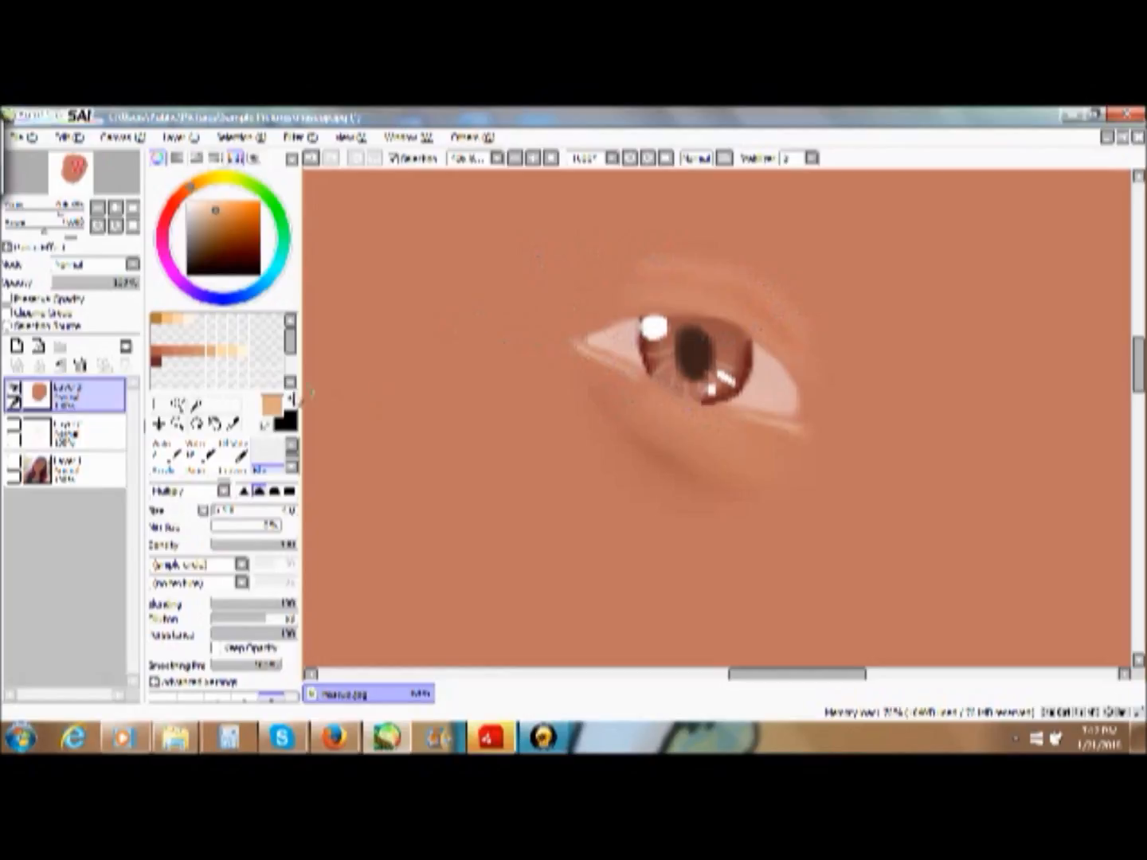
- Trace a thin line along the iris's lower edge with the Pencil in the dark reddish-brown swatch
{"action": "left_click", "coordinate": [159, 363]}
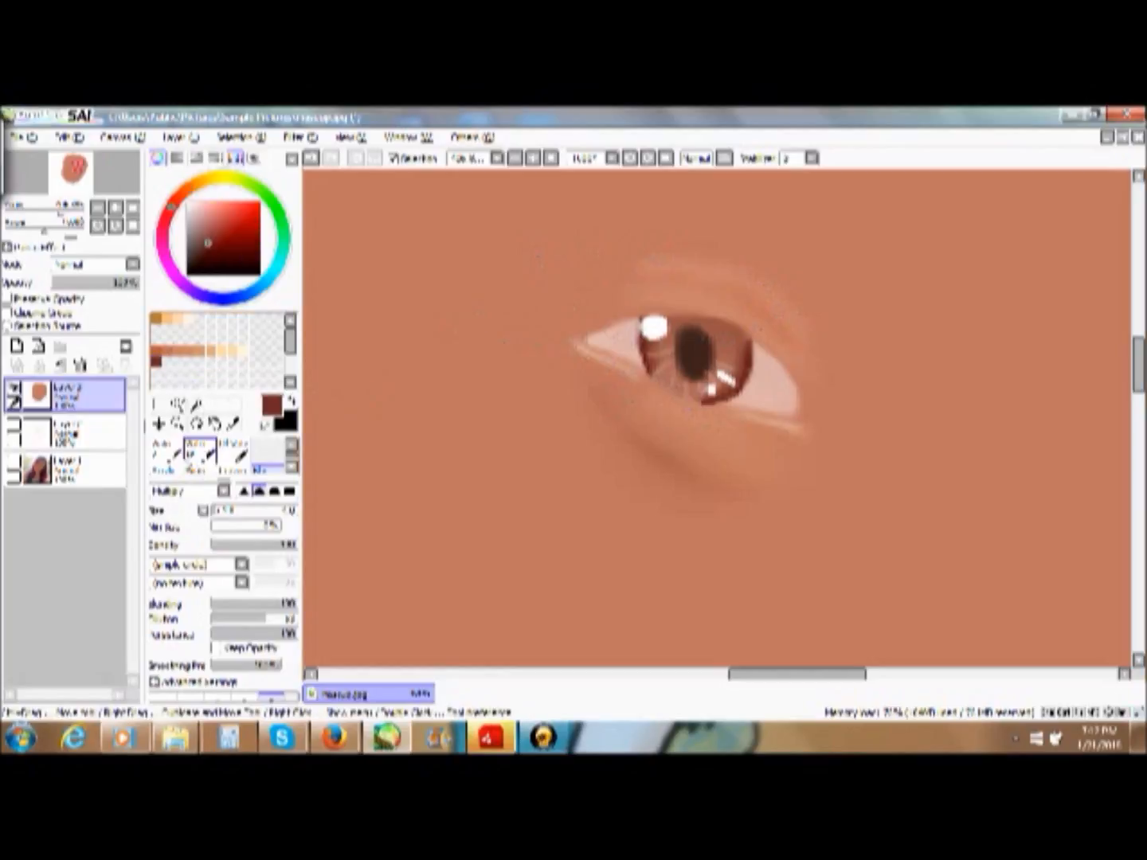
{"action": "left_click", "coordinate": [291, 447]}
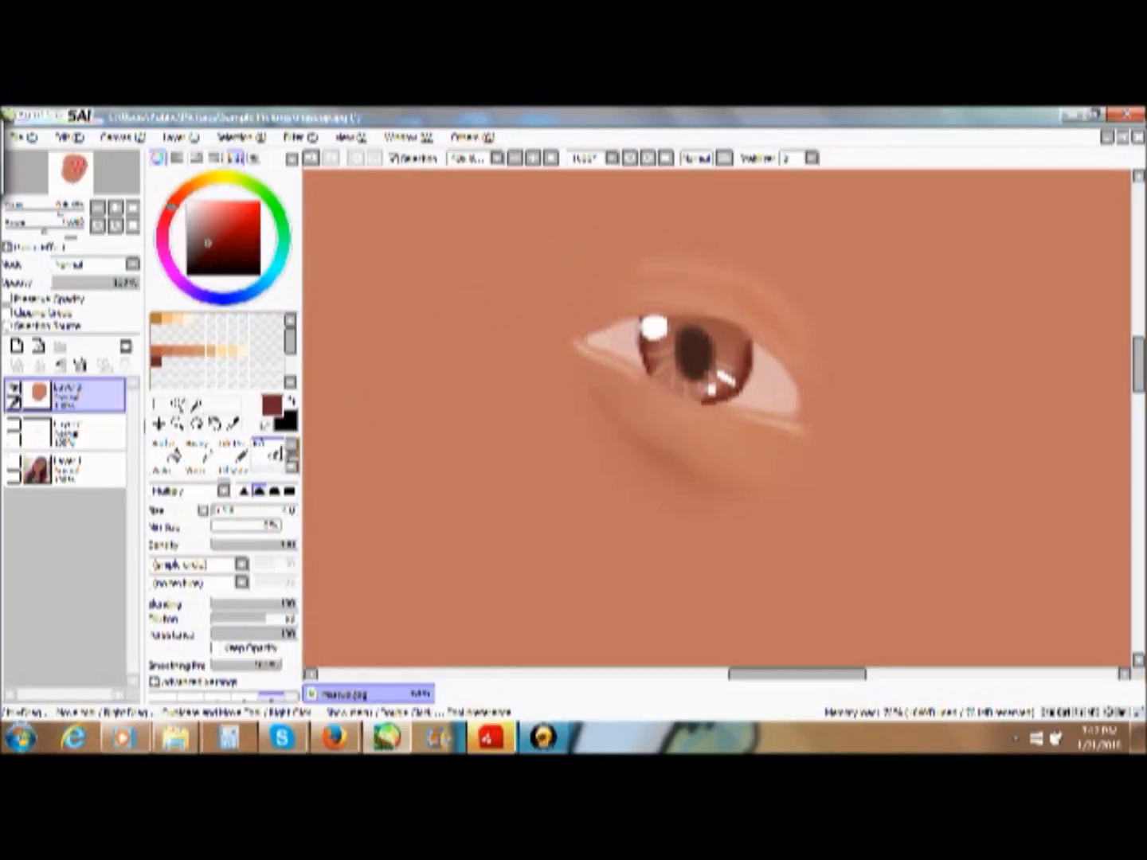
{"action": "left_click", "coordinate": [293, 448]}
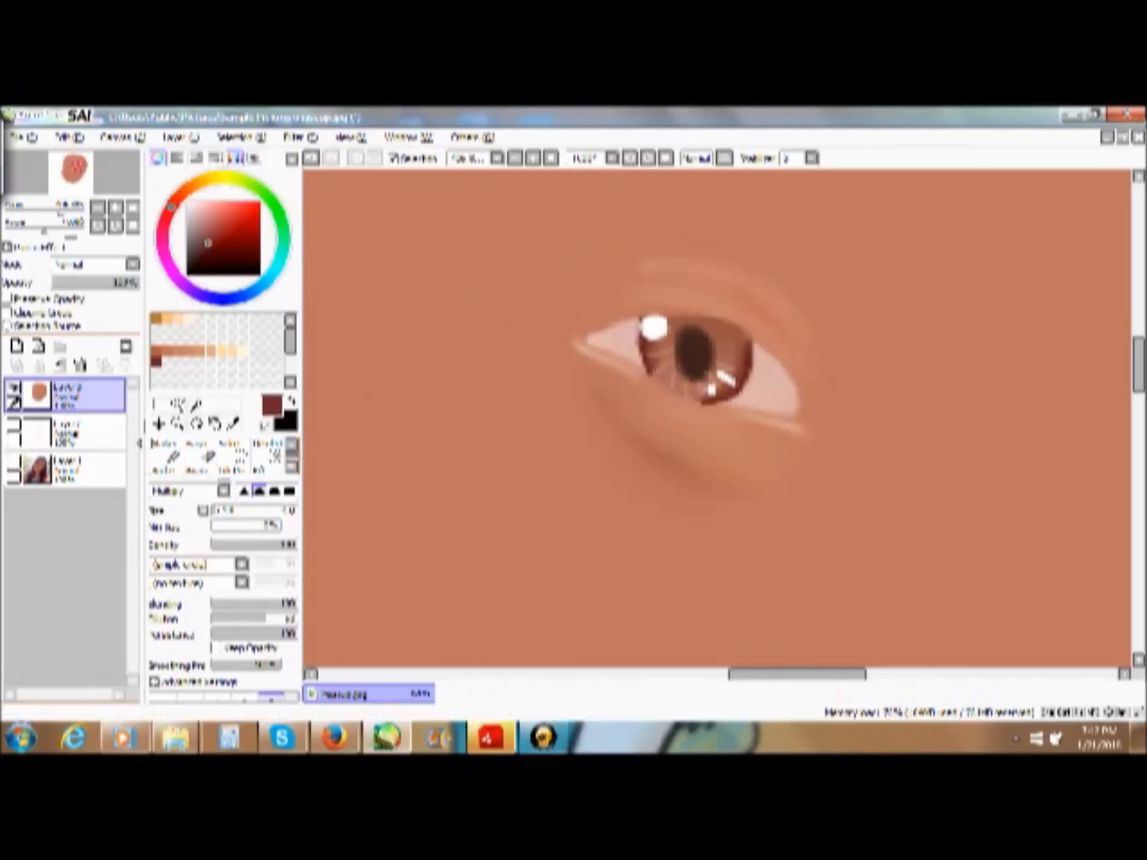
{"action": "left_click", "coordinate": [292, 446]}
{"action": "left_click", "coordinate": [167, 452]}
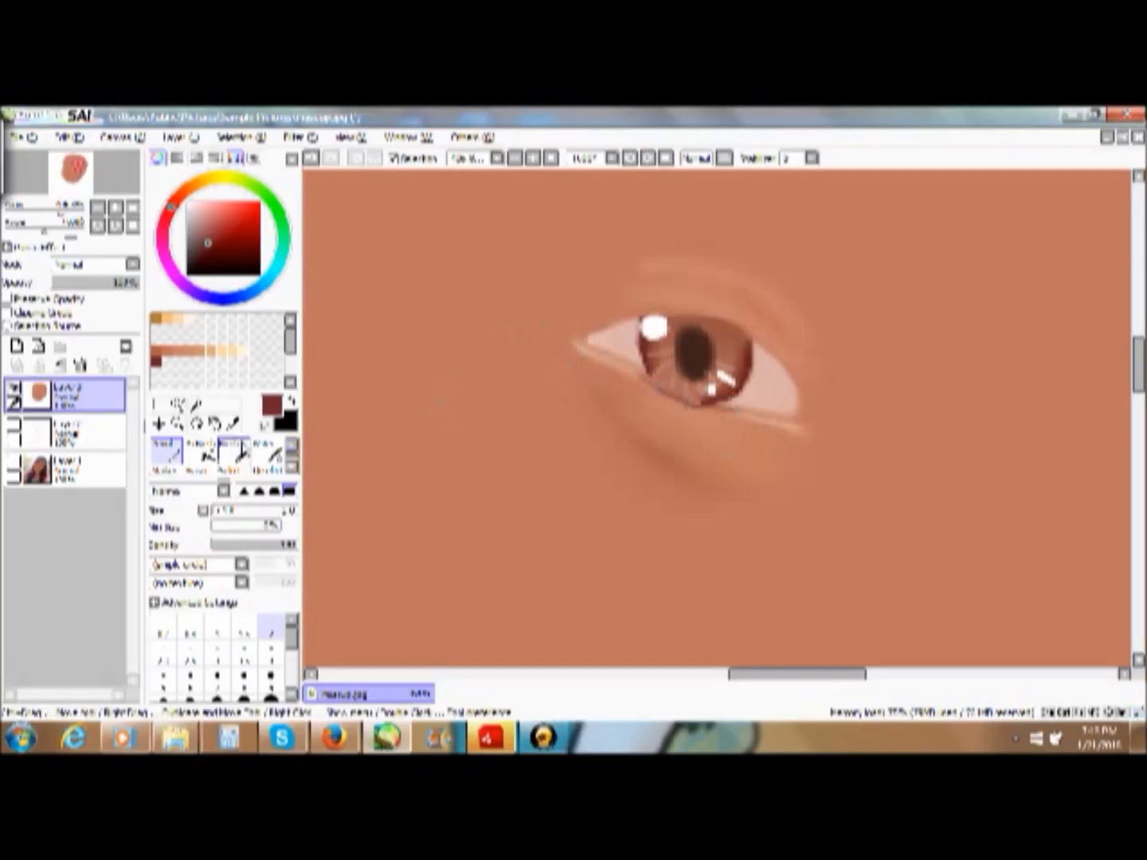
- Soften the dark line under the iris with the blending brush
{"action": "left_click", "coordinate": [291, 468]}
{"action": "left_click", "coordinate": [276, 460]}
{"action": "left_click", "coordinate": [291, 448]}
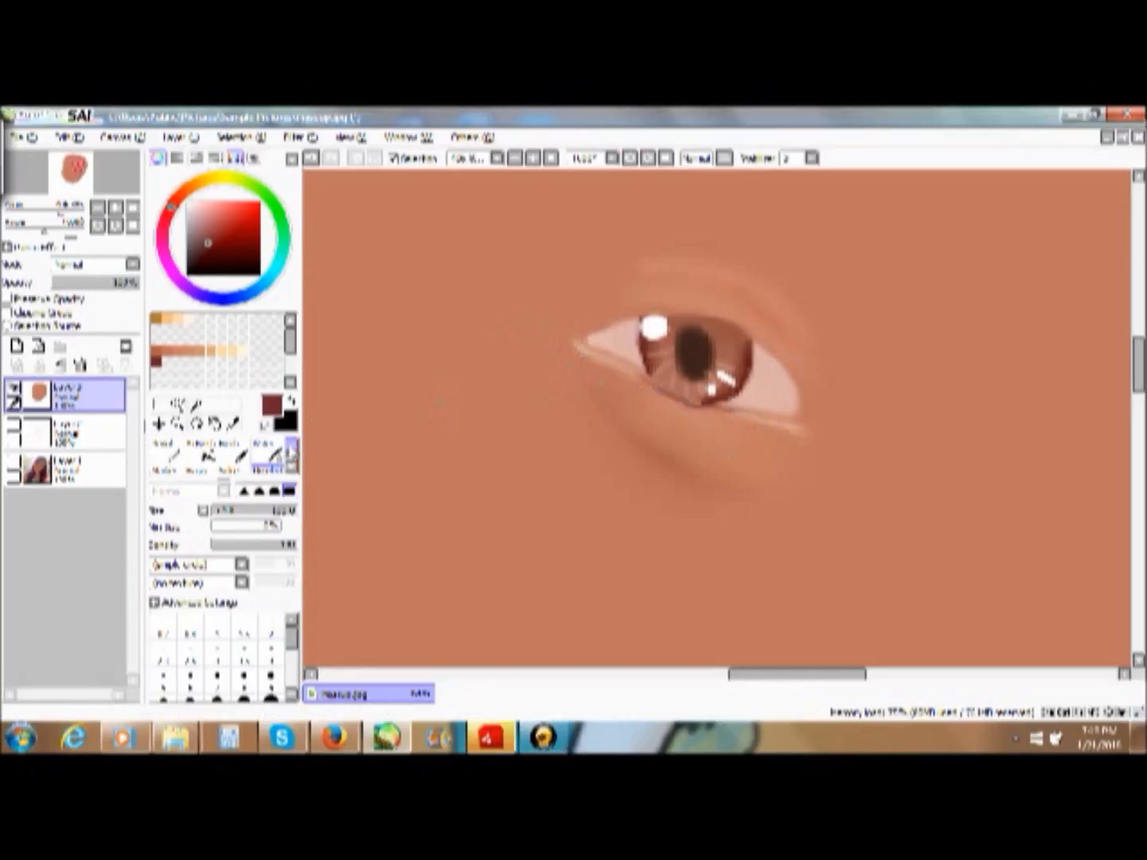
{"action": "left_click", "coordinate": [292, 468]}
{"action": "left_click", "coordinate": [291, 468]}
{"action": "left_click", "coordinate": [276, 460]}
{"action": "left_click", "coordinate": [291, 468]}
{"action": "left_click", "coordinate": [263, 467]}
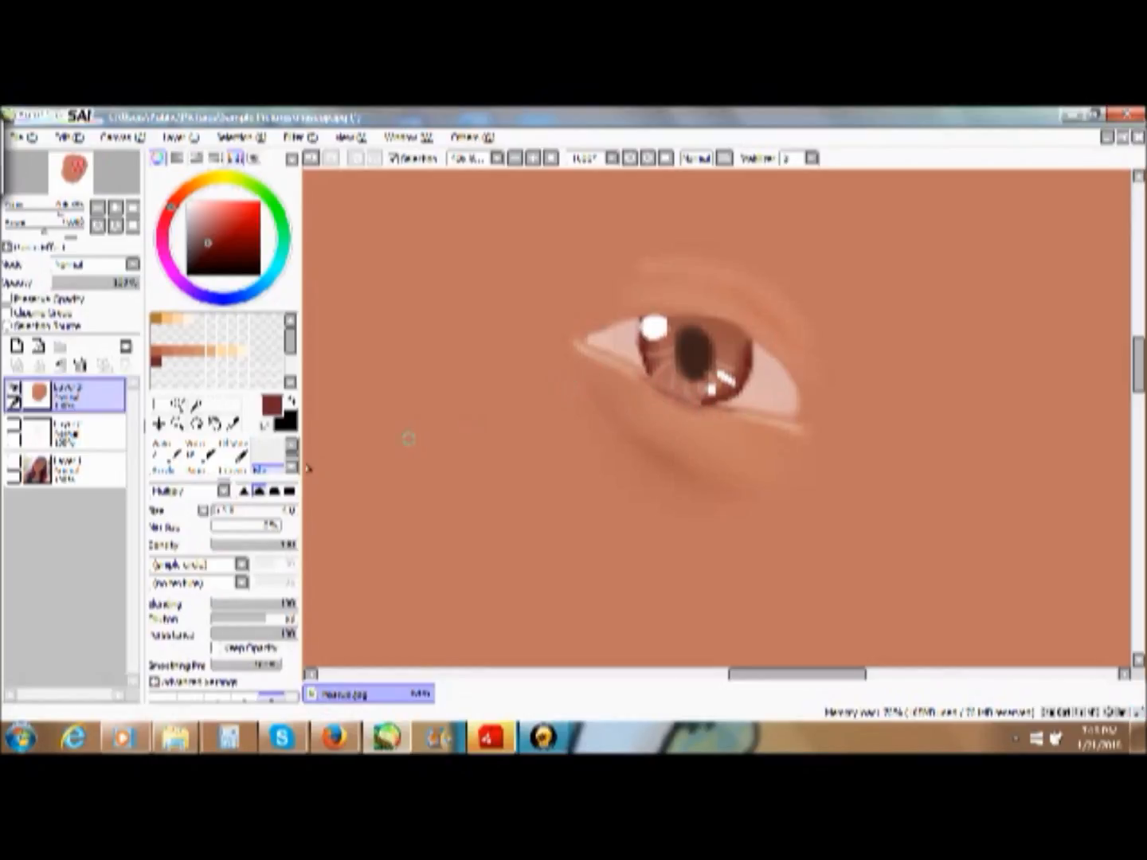
- Show the line-art layer again and darken the upper eyelid crease with the Marker in dark reddish brown
{"action": "left_click", "coordinate": [13, 430]}
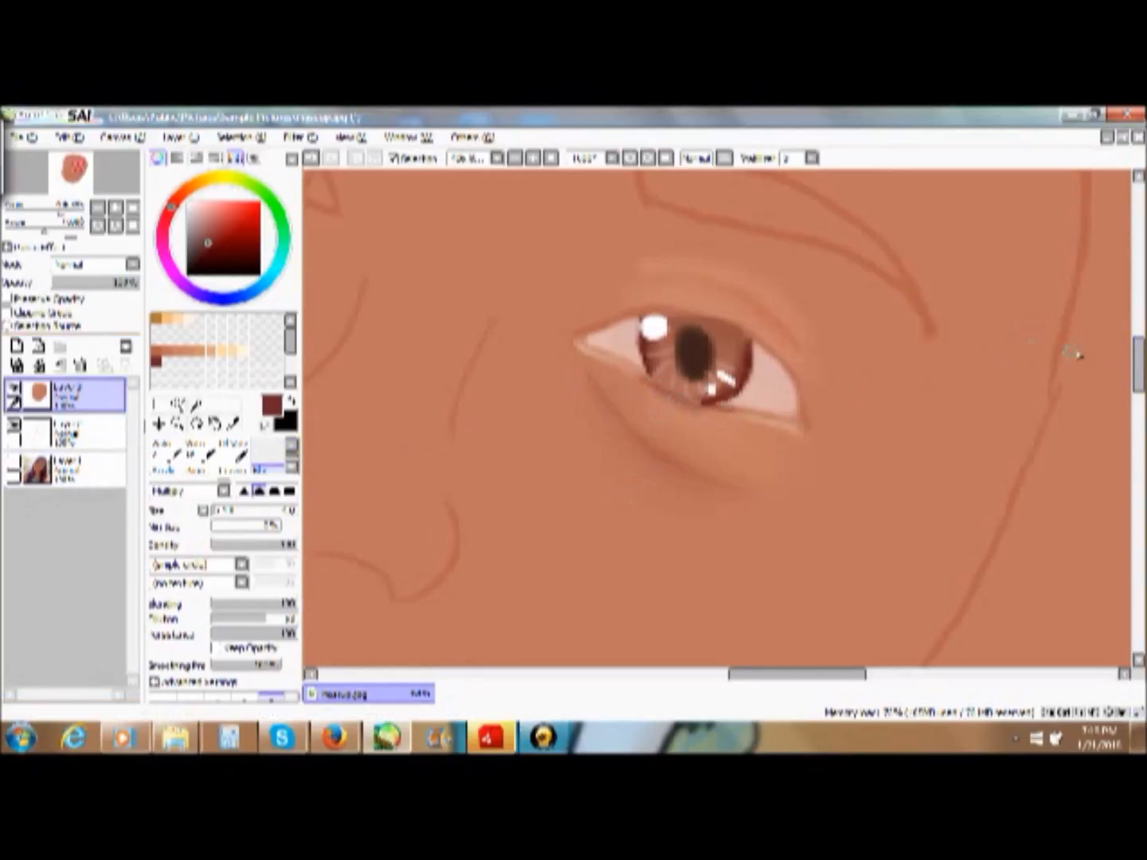
{"action": "scroll", "coordinate": [1126, 367], "scroll_direction": "up", "scroll_amount": 3}
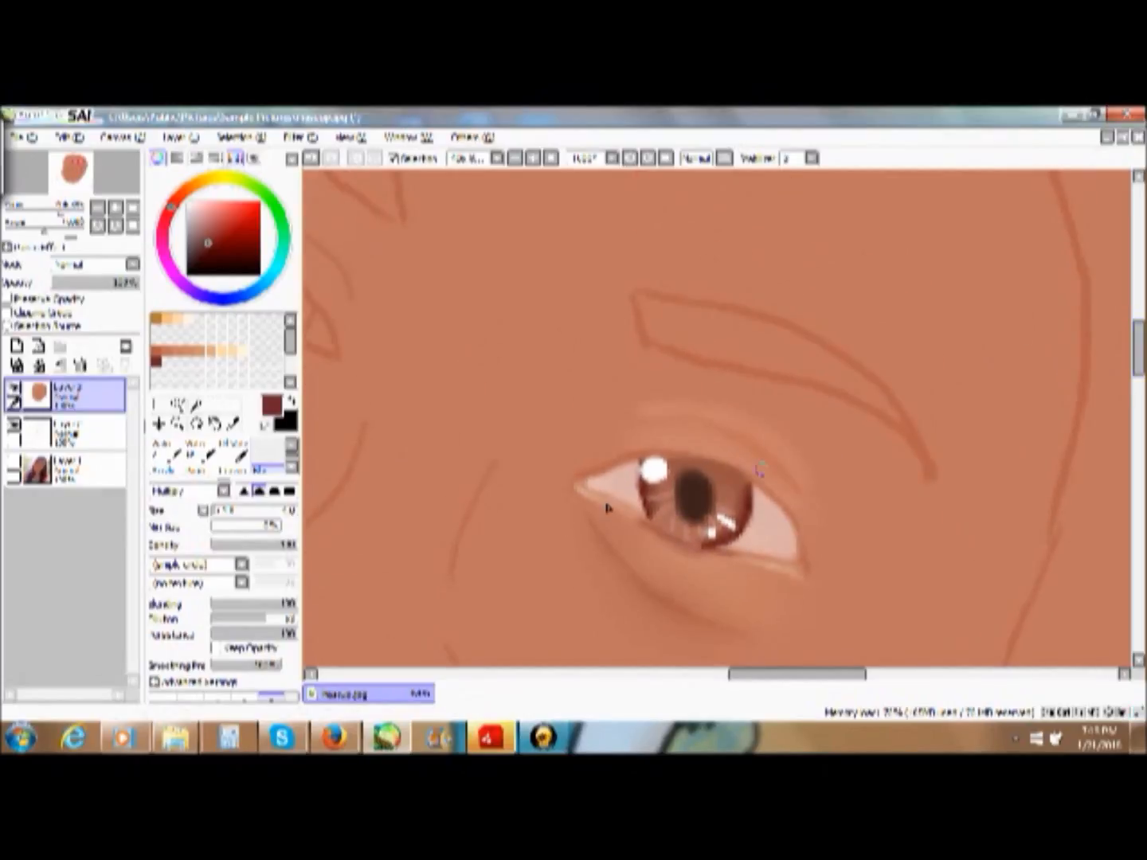
{"action": "left_click", "coordinate": [292, 446]}
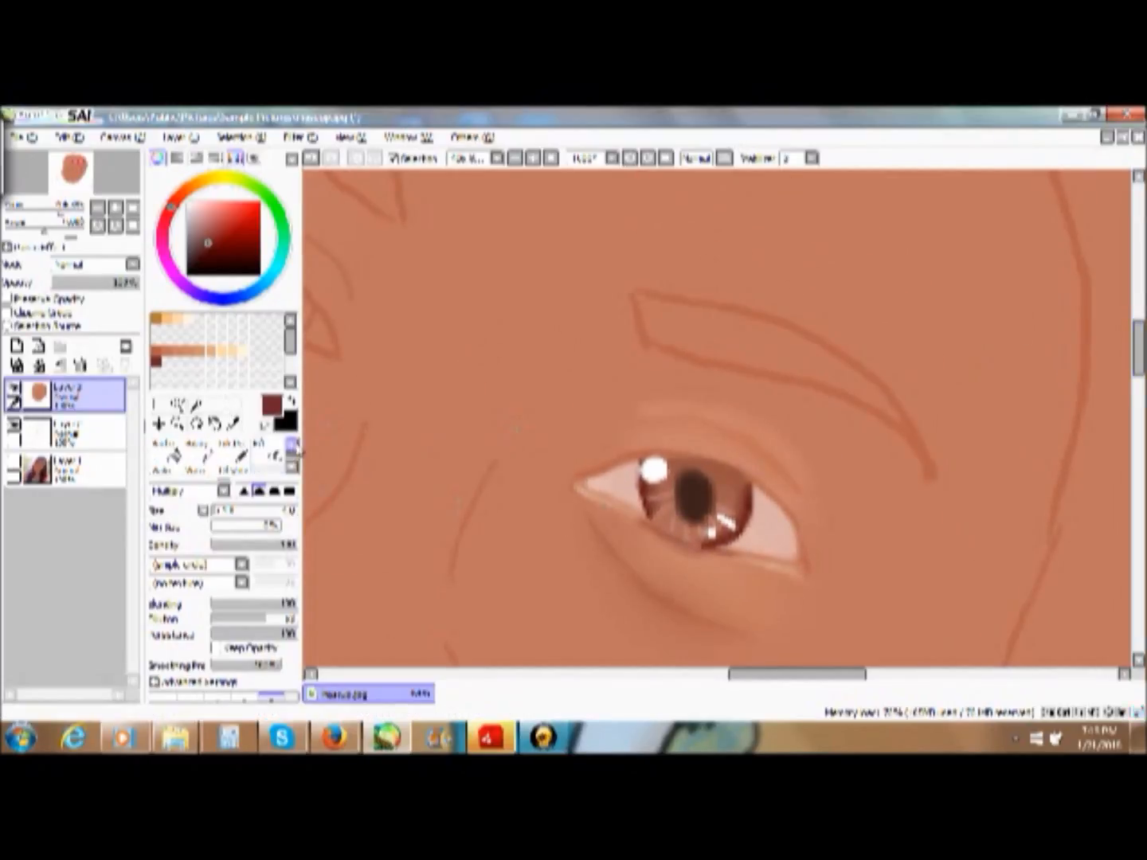
{"action": "left_click", "coordinate": [170, 453]}
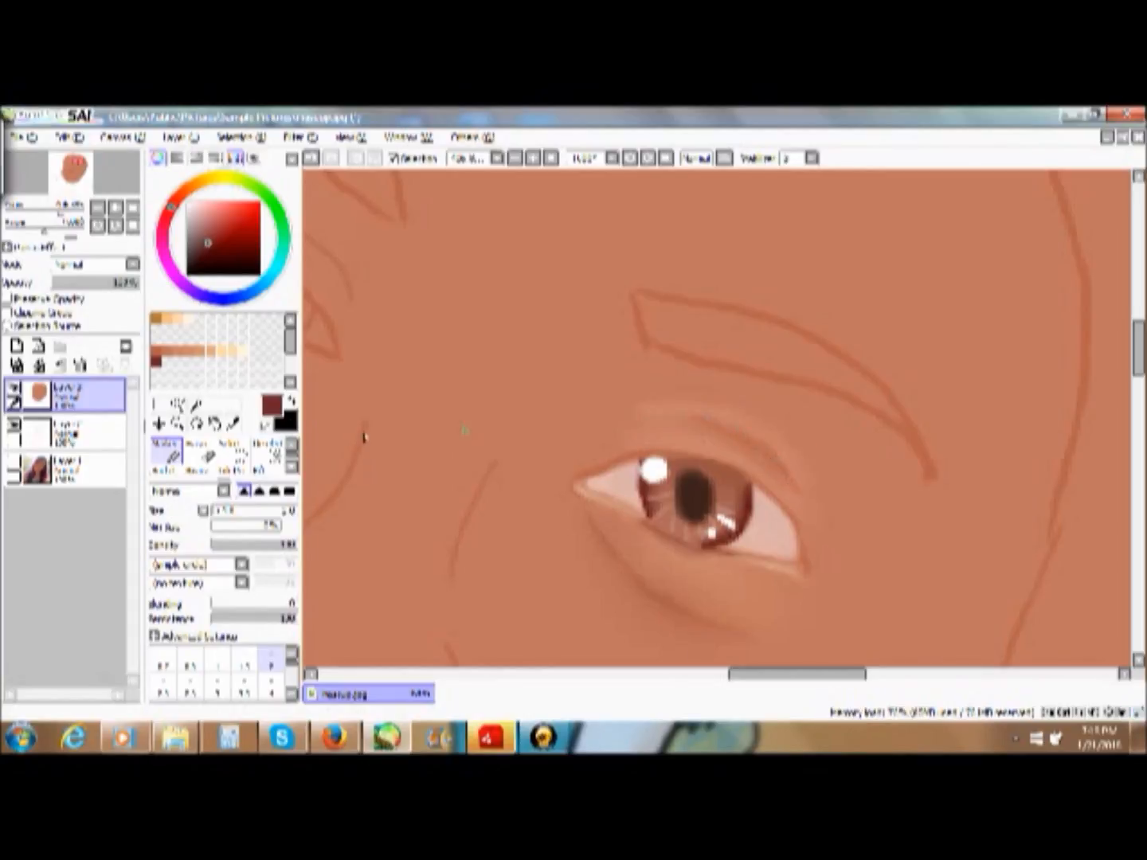
- Blend the darkened crease into the upper eyelid with the blending brush, keeping the painting layer active
{"action": "scroll", "coordinate": [273, 455], "scroll_direction": "down", "scroll_amount": 2}
{"action": "left_click", "coordinate": [274, 454]}
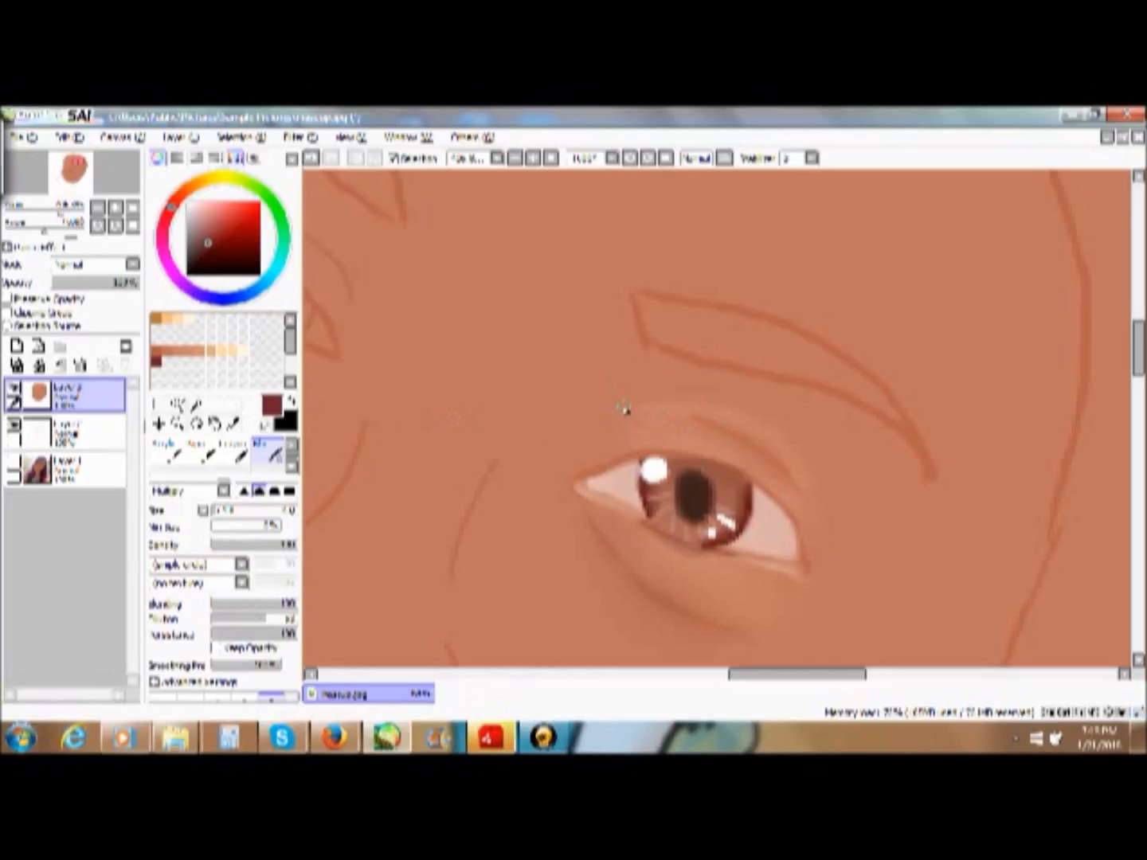
{"action": "left_click", "coordinate": [24, 470]}
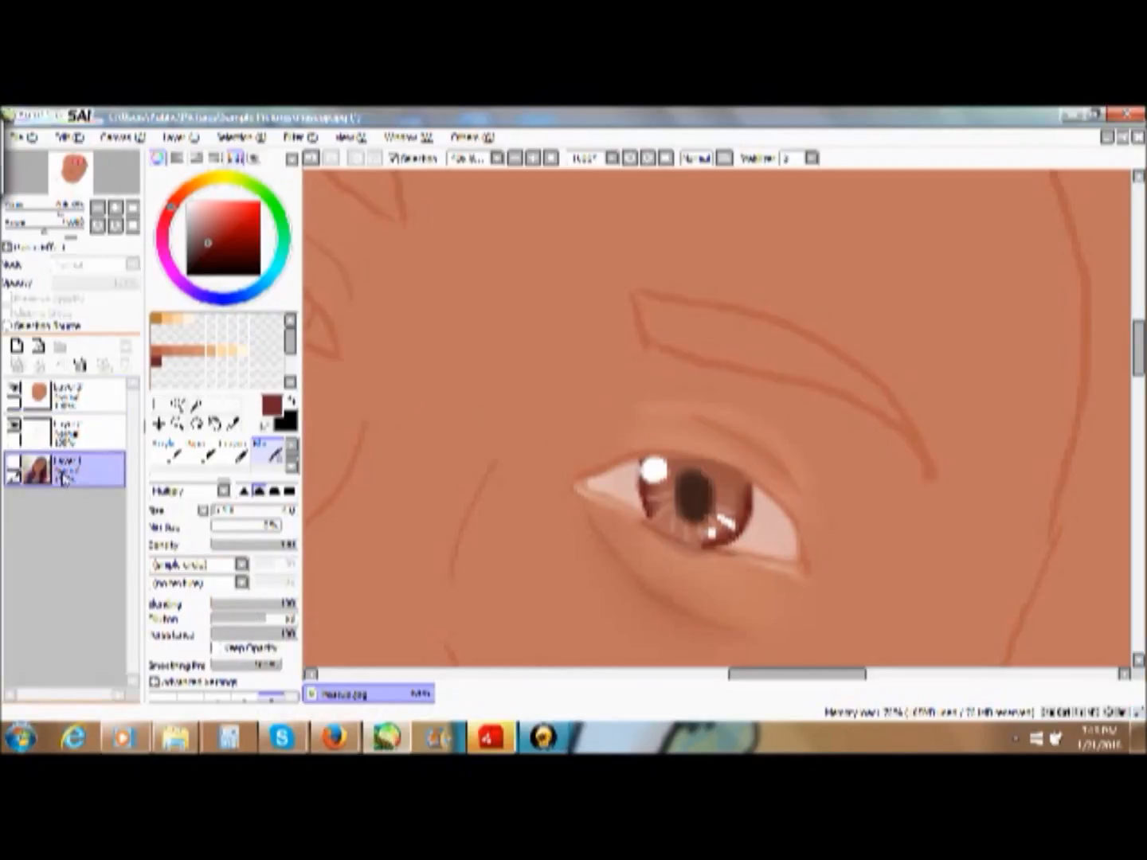
{"action": "left_click", "coordinate": [64, 395]}
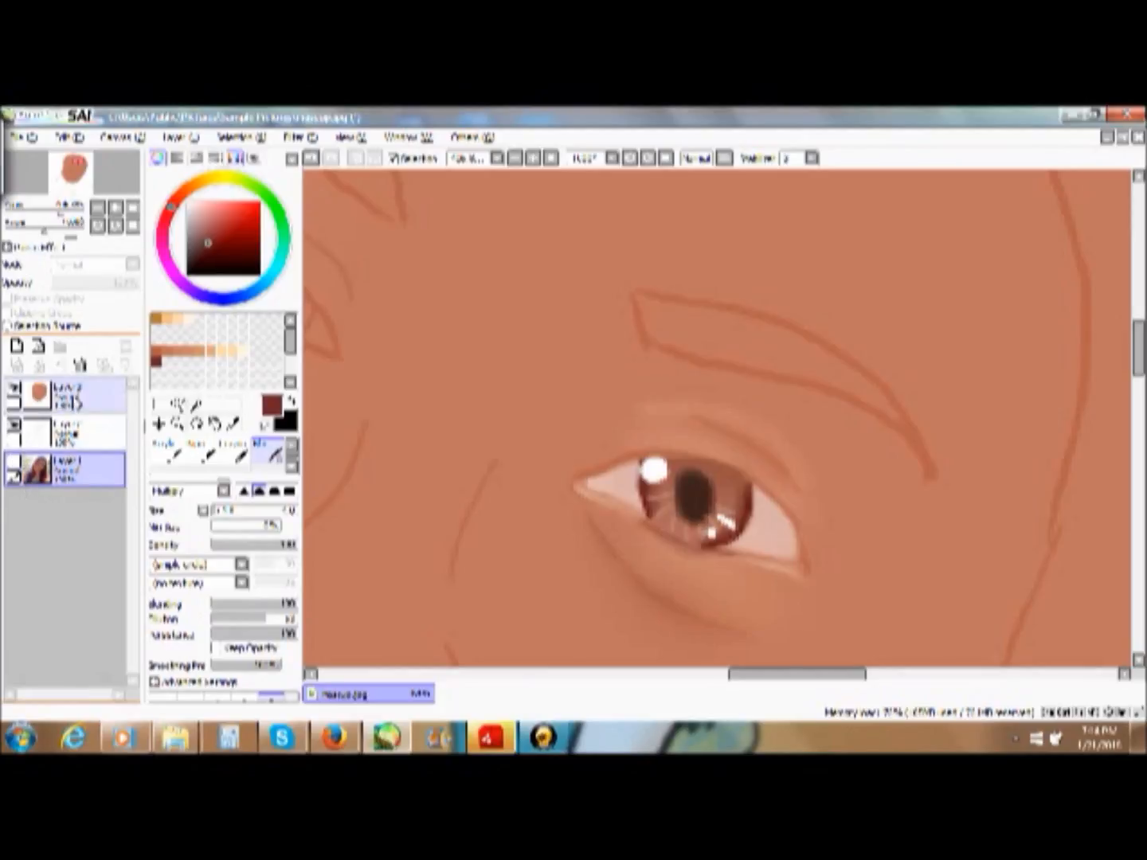
- Paint a light tan highlight beneath the outer half of the eyebrow with a larger Marker, undoing the first stroke
{"action": "left_click", "coordinate": [212, 350]}
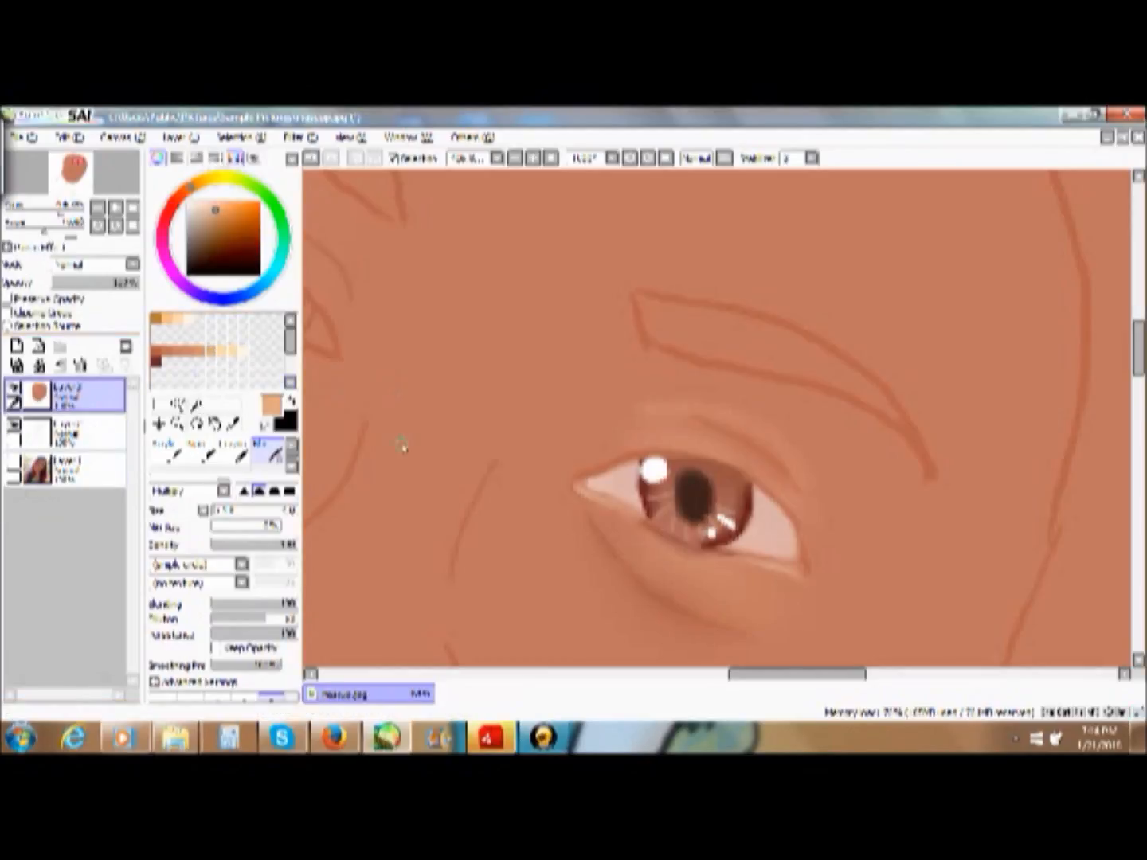
{"action": "left_click_drag", "start_coordinate": [293, 444], "coordinate": [295, 450]}
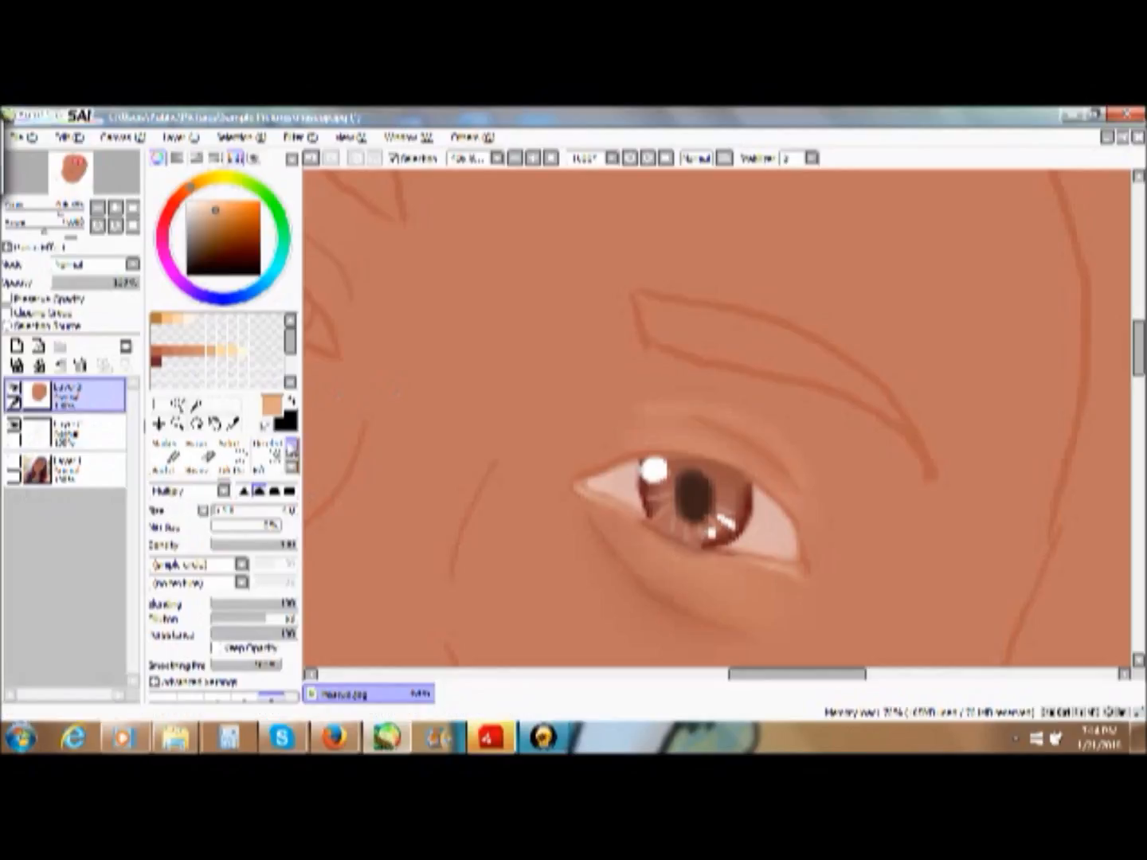
{"action": "left_click", "coordinate": [171, 454]}
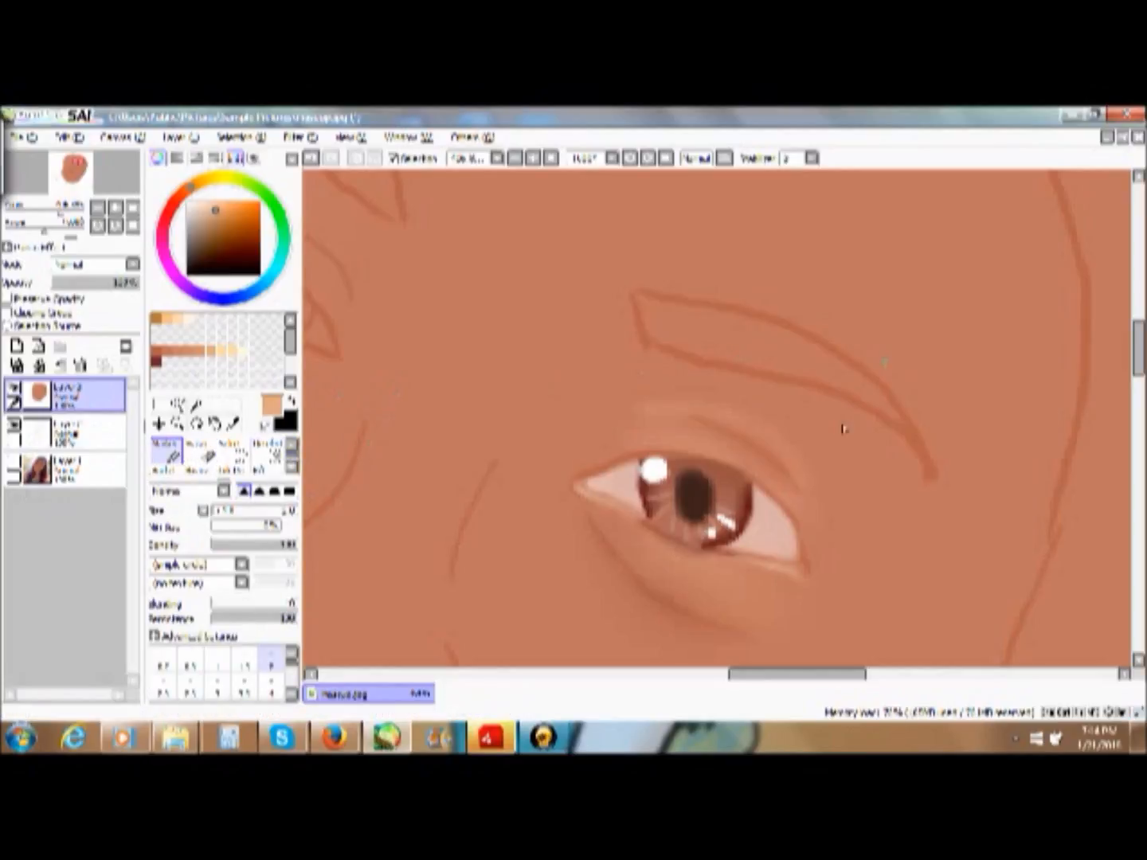
{"action": "left_click", "coordinate": [270, 687]}
{"action": "left_click", "coordinate": [293, 696]}
{"action": "left_click_drag", "start_coordinate": [808, 425], "coordinate": [831, 420]}
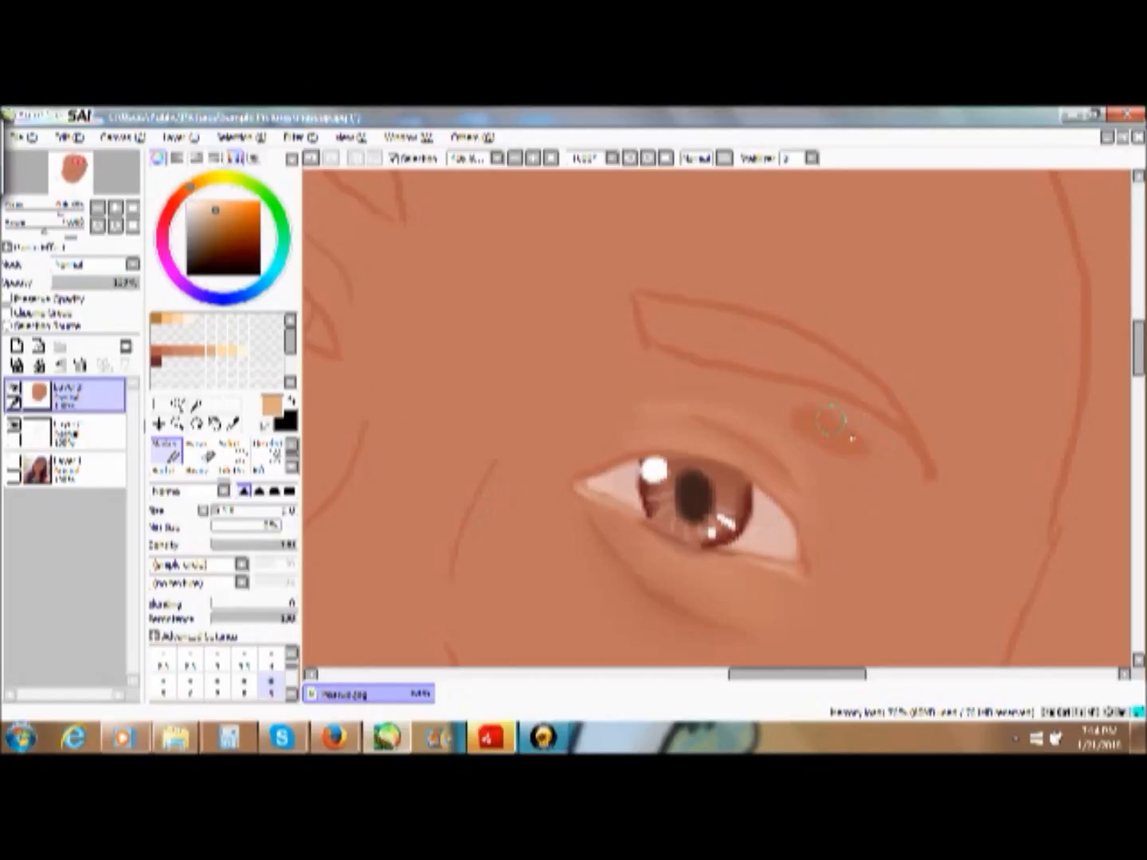
{"action": "key", "text": "ctrl+z"}
{"action": "mouse_move", "coordinate": [851, 442]}
{"action": "left_mouse_down"}
{"action": "mouse_move", "coordinate": [805, 412]}
{"action": "mouse_move", "coordinate": [845, 432]}
{"action": "mouse_move", "coordinate": [831, 431]}
{"action": "mouse_move", "coordinate": [857, 479]}
{"action": "mouse_move", "coordinate": [815, 428]}
{"action": "mouse_move", "coordinate": [880, 459]}
{"action": "mouse_move", "coordinate": [892, 451]}
{"action": "mouse_move", "coordinate": [877, 451]}
{"action": "mouse_move", "coordinate": [874, 480]}
{"action": "mouse_move", "coordinate": [874, 453]}
{"action": "mouse_move", "coordinate": [797, 410]}
{"action": "mouse_move", "coordinate": [829, 433]}
{"action": "mouse_move", "coordinate": [808, 422]}
{"action": "mouse_move", "coordinate": [839, 421]}
{"action": "mouse_move", "coordinate": [799, 409]}
{"action": "left_mouse_up"}
{"action": "mouse_move", "coordinate": [861, 478]}
{"action": "left_mouse_down"}
{"action": "mouse_move", "coordinate": [879, 458]}
{"action": "mouse_move", "coordinate": [885, 478]}
{"action": "mouse_move", "coordinate": [867, 434]}
{"action": "mouse_move", "coordinate": [830, 412]}
{"action": "mouse_move", "coordinate": [829, 452]}
{"action": "left_mouse_up"}
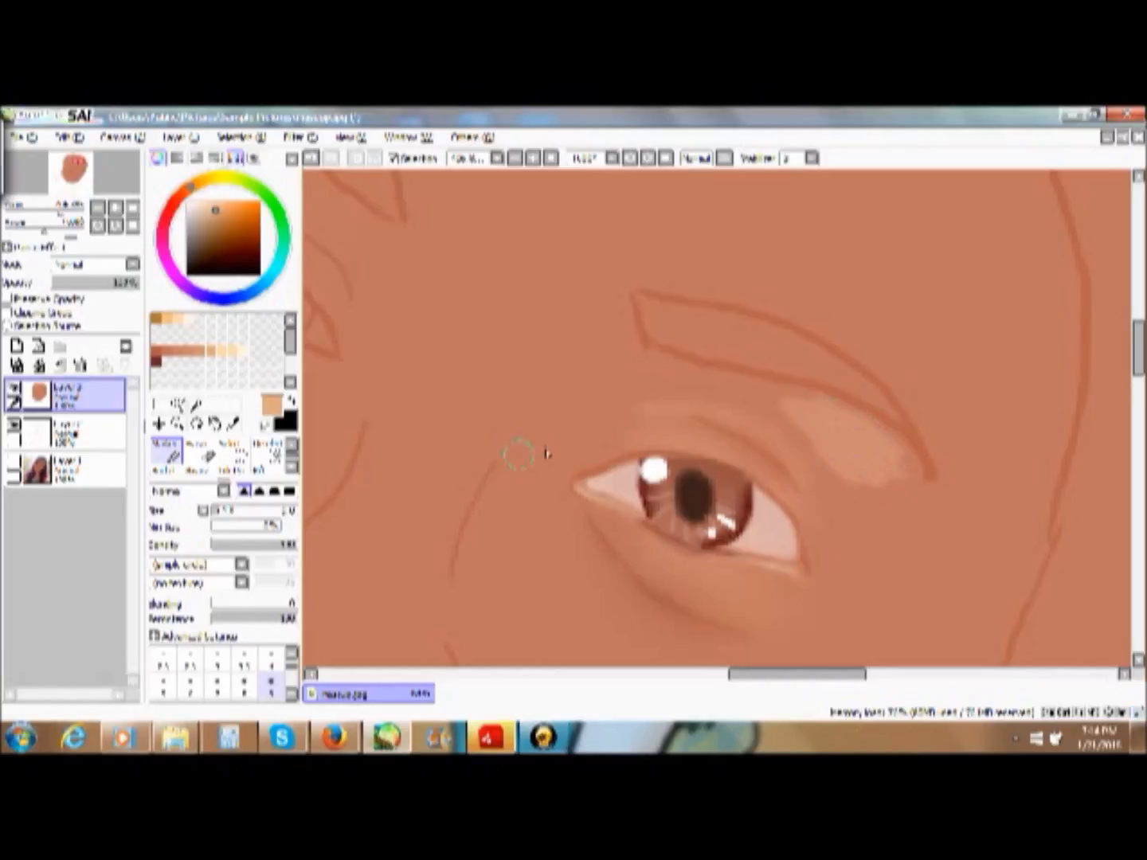
{"action": "mouse_move", "coordinate": [827, 438]}
{"action": "left_mouse_down"}
{"action": "mouse_move", "coordinate": [795, 419]}
{"action": "mouse_move", "coordinate": [857, 430]}
{"action": "left_mouse_up"}
- Blend the light tan brow highlight into the surrounding skin with an enlarged blending brush
{"action": "scroll", "coordinate": [290, 470], "scroll_direction": "up", "scroll_amount": 2}
{"action": "left_click", "coordinate": [271, 453]}
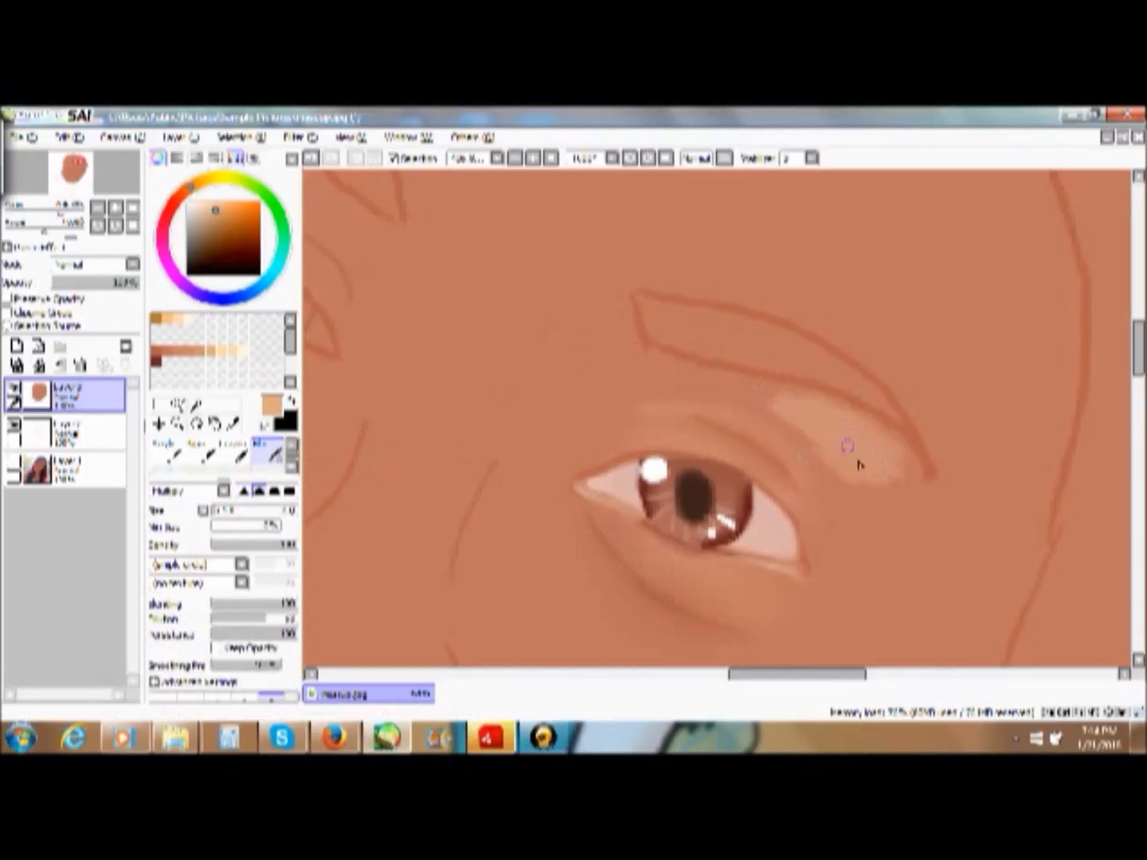
{"action": "left_click", "coordinate": [233, 511]}
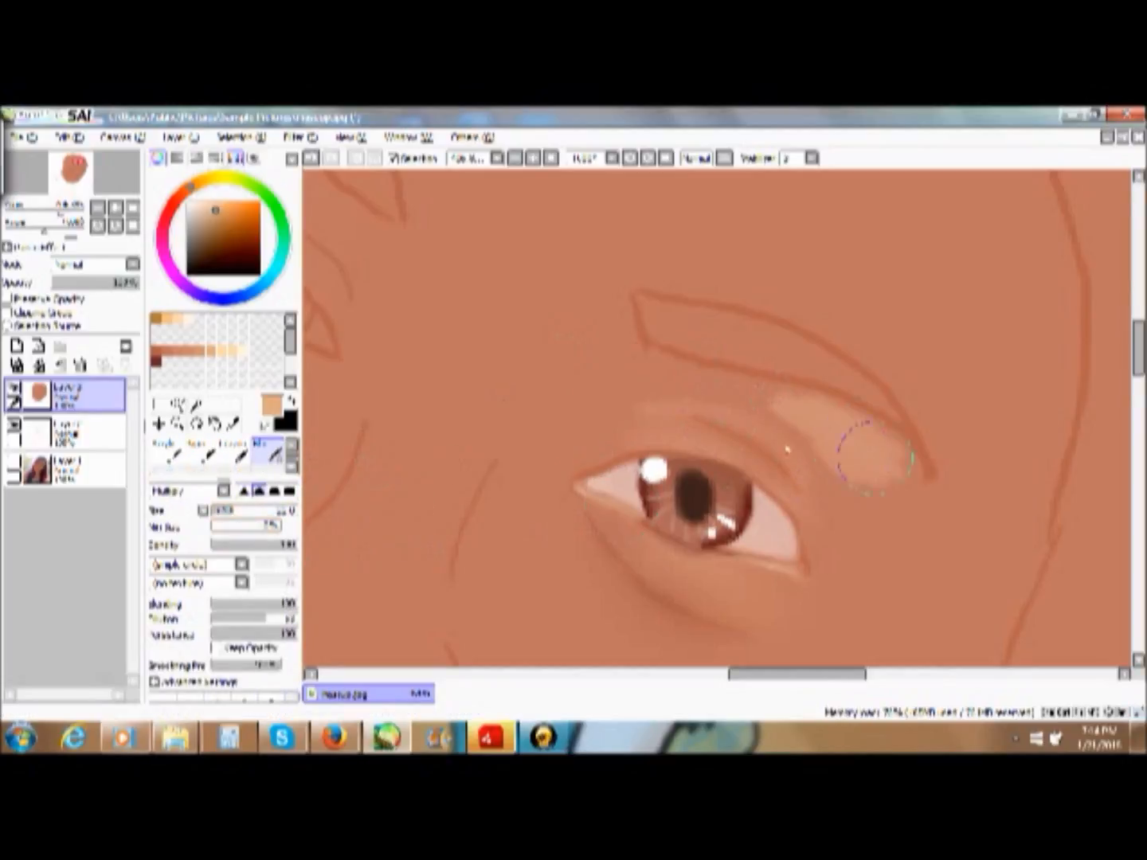
{"action": "left_click_drag", "start_coordinate": [233, 511], "coordinate": [225, 513]}
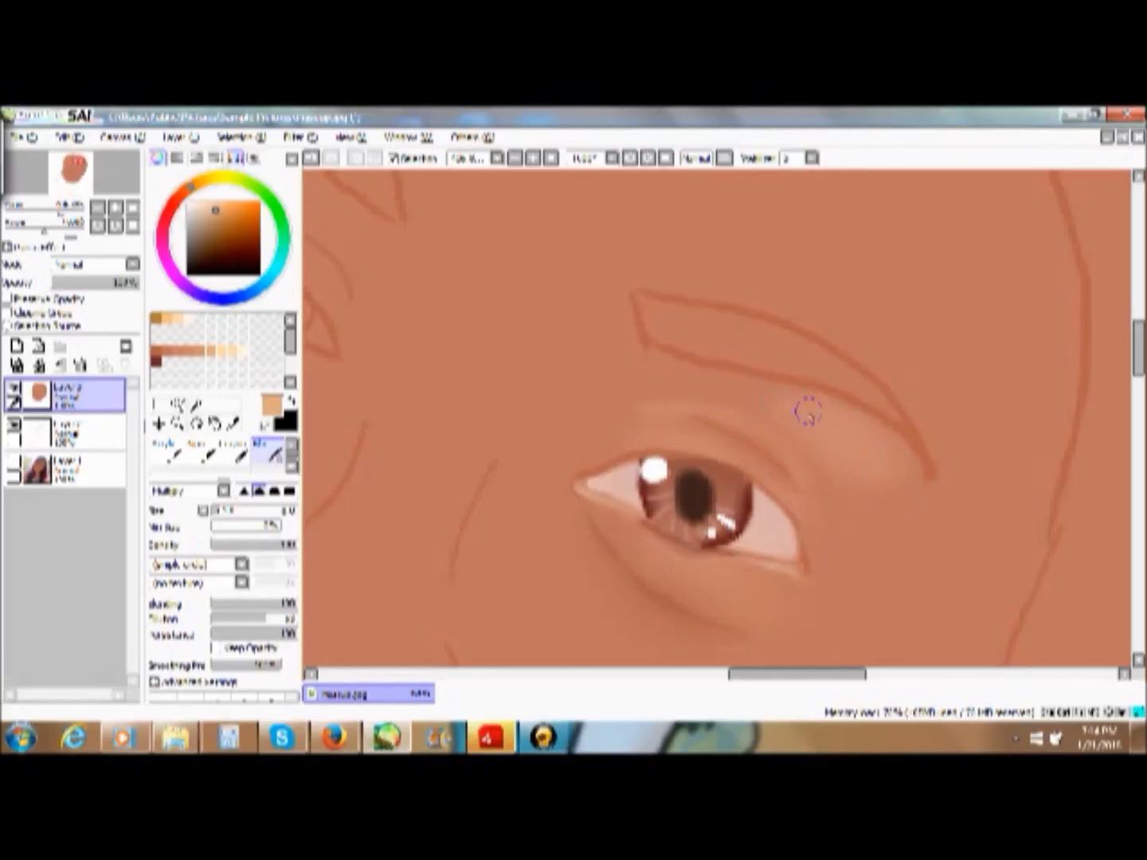
- Paint a thin reddish-tan fold between the outer upper eyelid crease and brow highlight with the Marker at size 4, undoing the first wider stroke
{"action": "left_click", "coordinate": [192, 350]}
{"action": "left_click", "coordinate": [292, 446]}
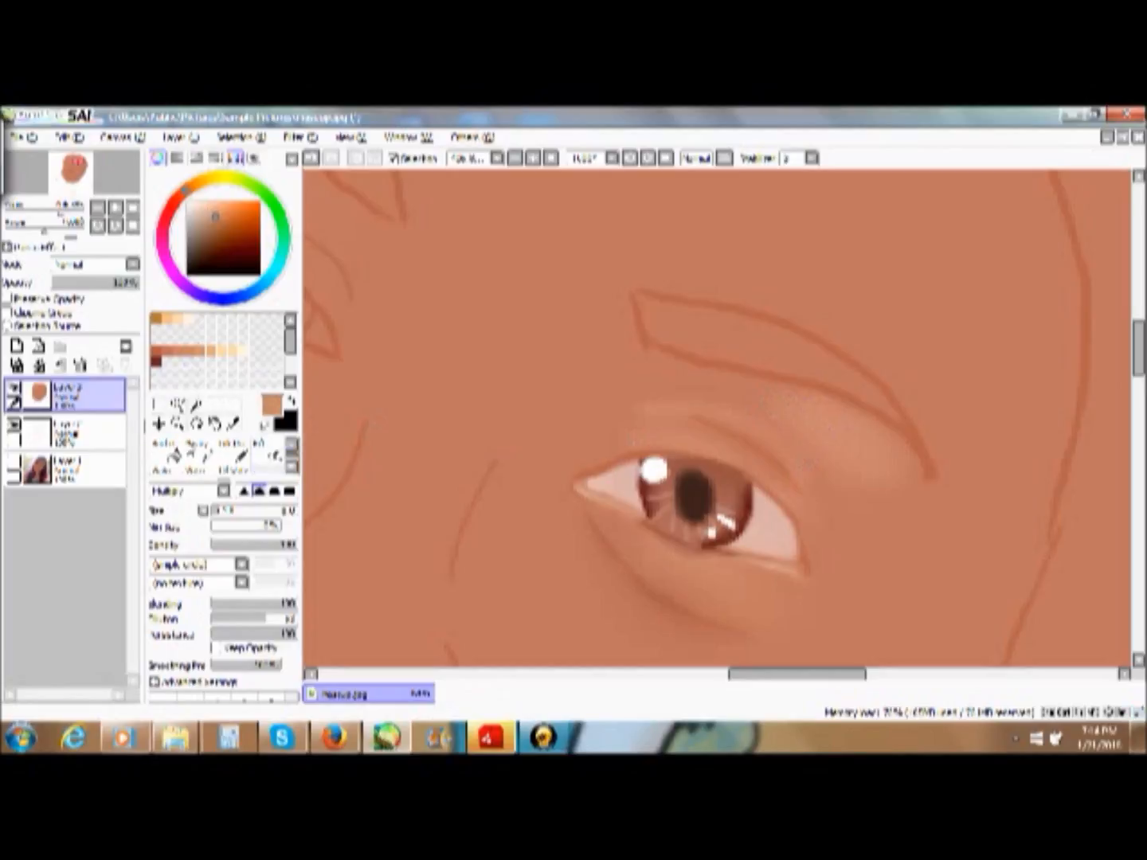
{"action": "left_click", "coordinate": [167, 450]}
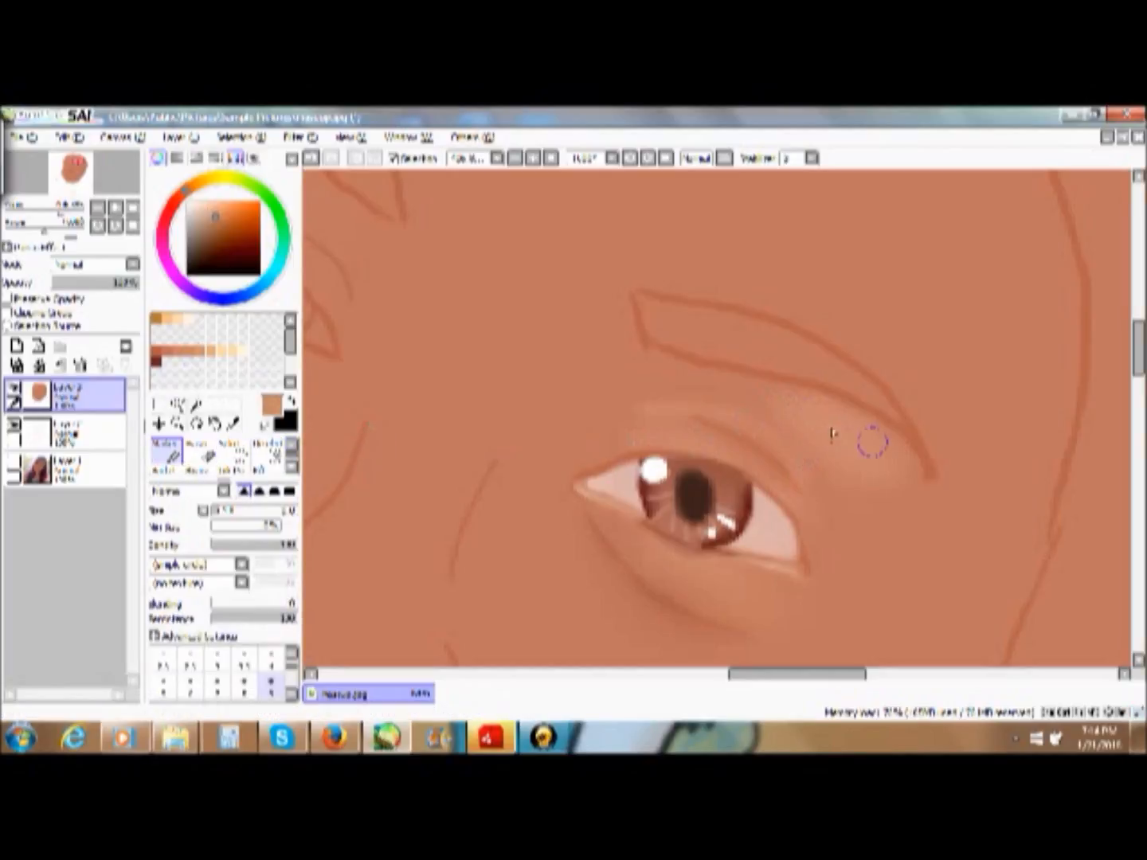
{"action": "mouse_move", "coordinate": [764, 408]}
{"action": "left_mouse_down"}
{"action": "mouse_move", "coordinate": [835, 486]}
{"action": "mouse_move", "coordinate": [771, 413]}
{"action": "left_mouse_up"}
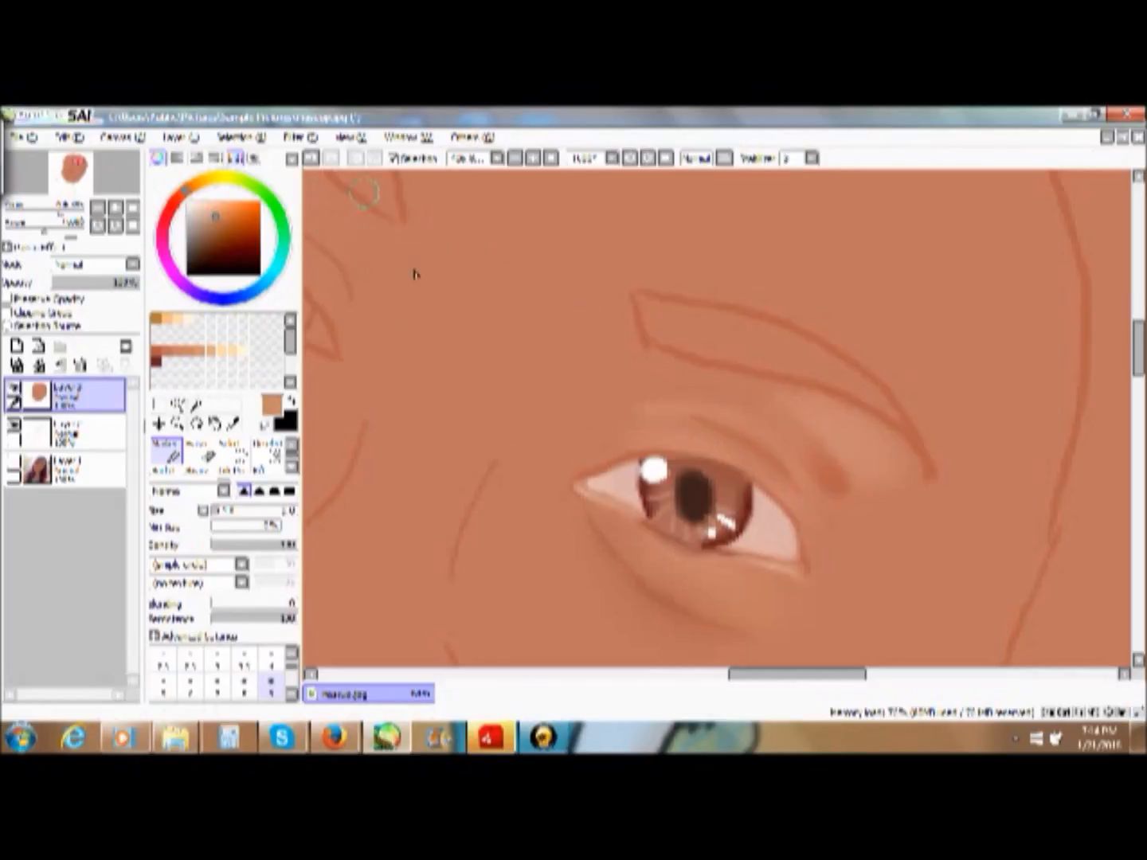
{"action": "key", "text": "ctrl+z"}
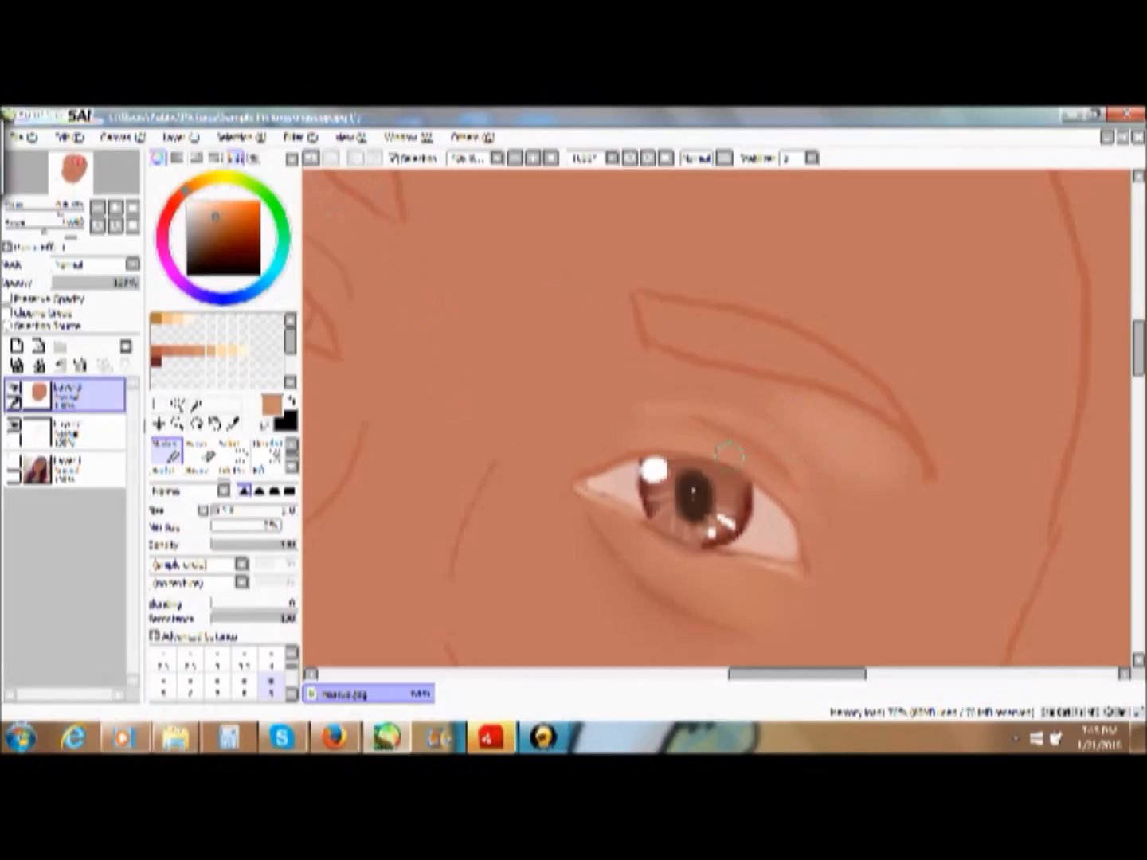
{"action": "left_click", "coordinate": [270, 661]}
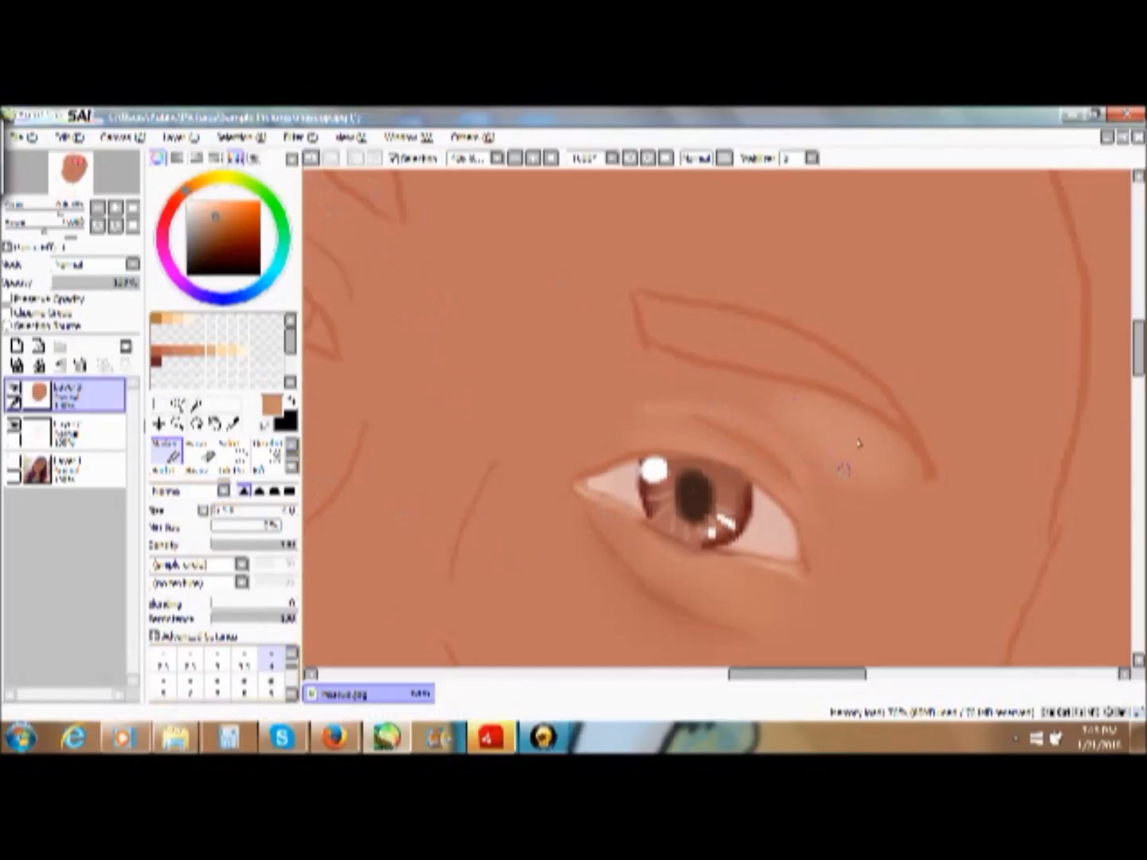
{"action": "left_click_drag", "start_coordinate": [771, 410], "coordinate": [835, 486]}
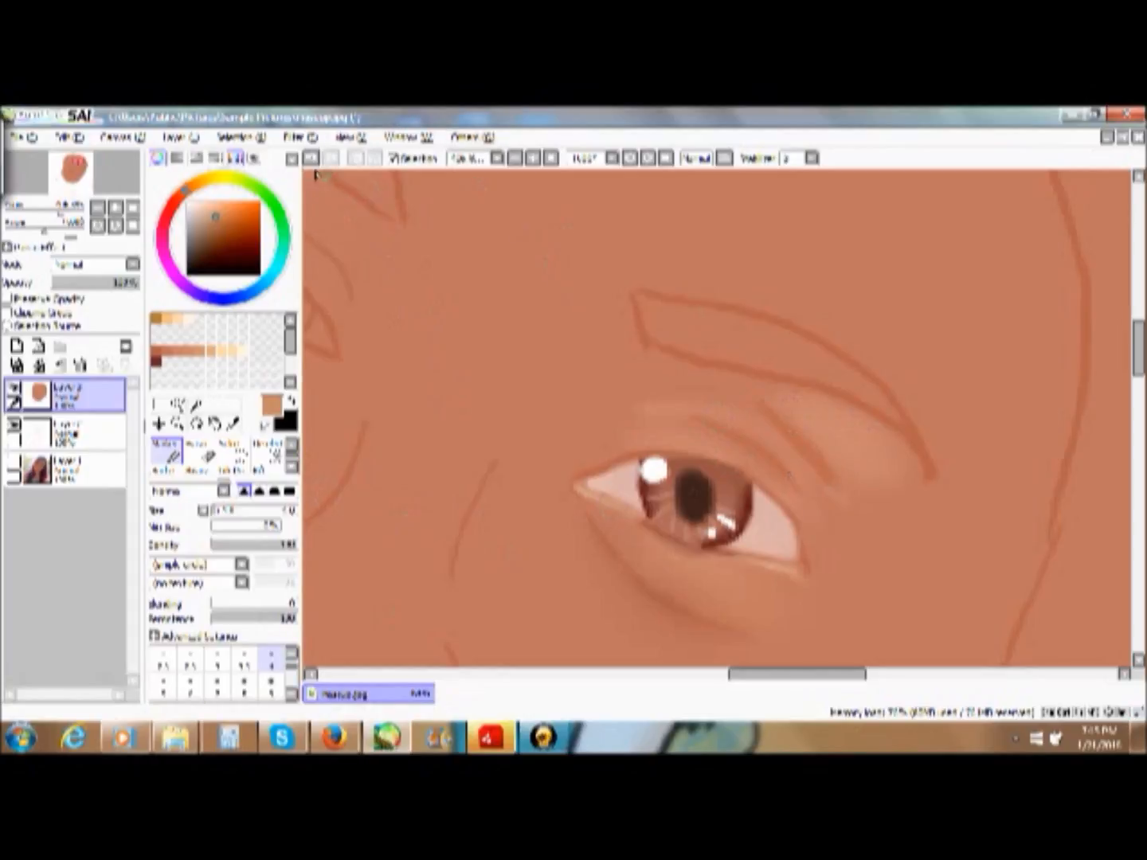
- Blend the reddish-tan fold into the skin below the eyebrow with the blending brush
{"action": "left_click", "coordinate": [292, 468]}
{"action": "left_click", "coordinate": [268, 468]}
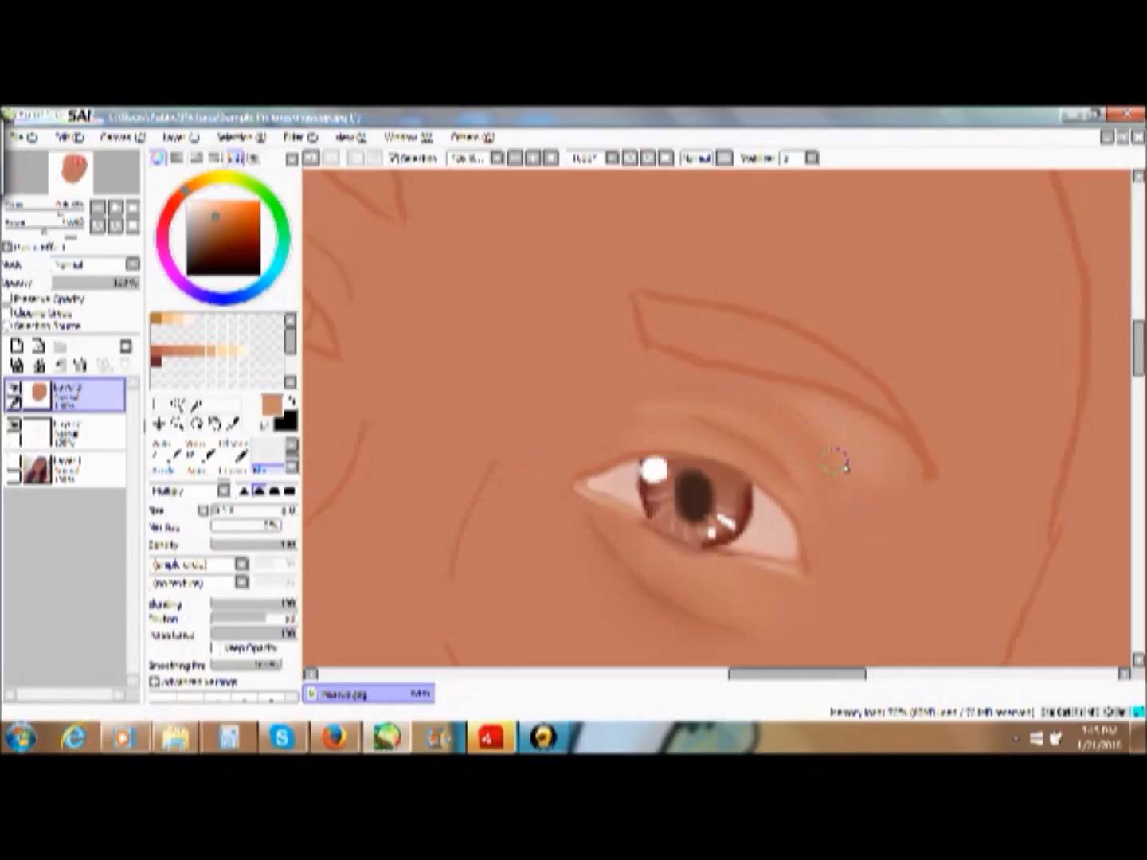
{"action": "mouse_move", "coordinate": [852, 454]}
{"action": "left_mouse_down"}
{"action": "mouse_move", "coordinate": [835, 416]}
{"action": "mouse_move", "coordinate": [849, 425]}
{"action": "left_mouse_up"}
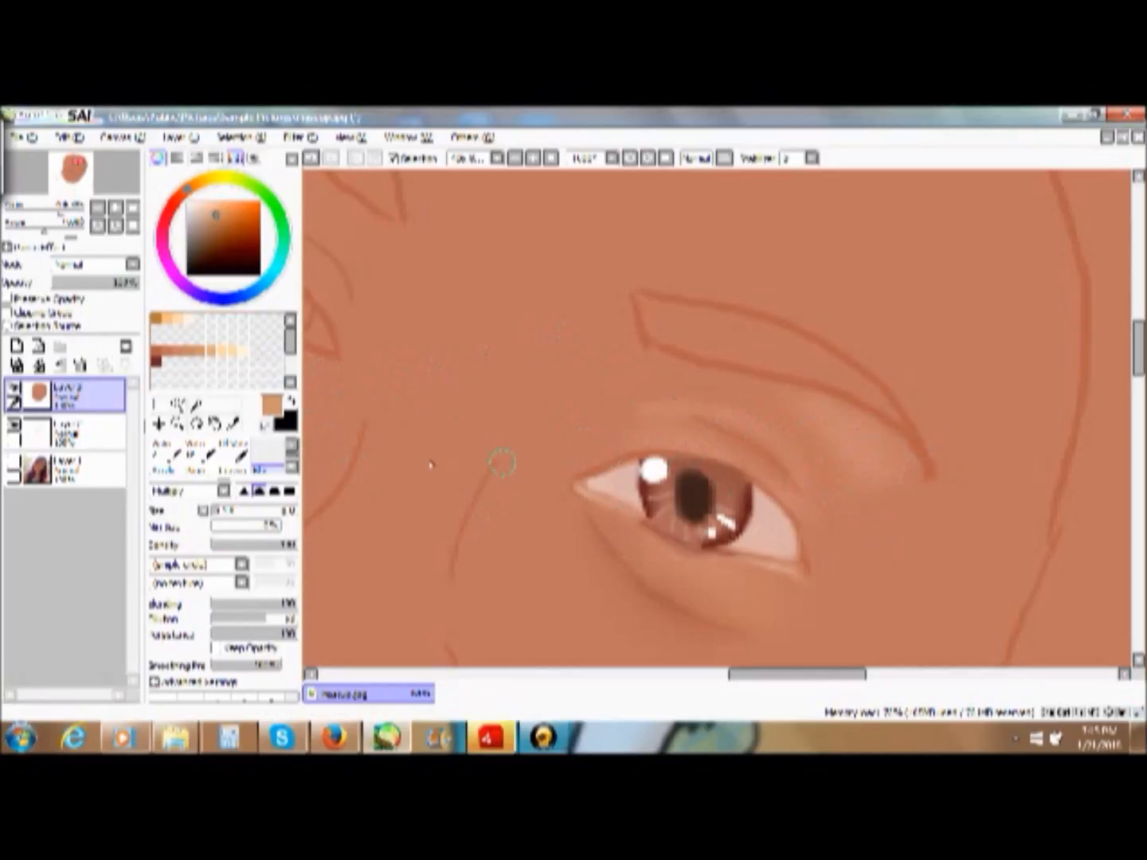
- Add a pale peach highlight with the Marker below the eyebrow's outer end and blend it into the surrounding skin
{"action": "left_click", "coordinate": [291, 447]}
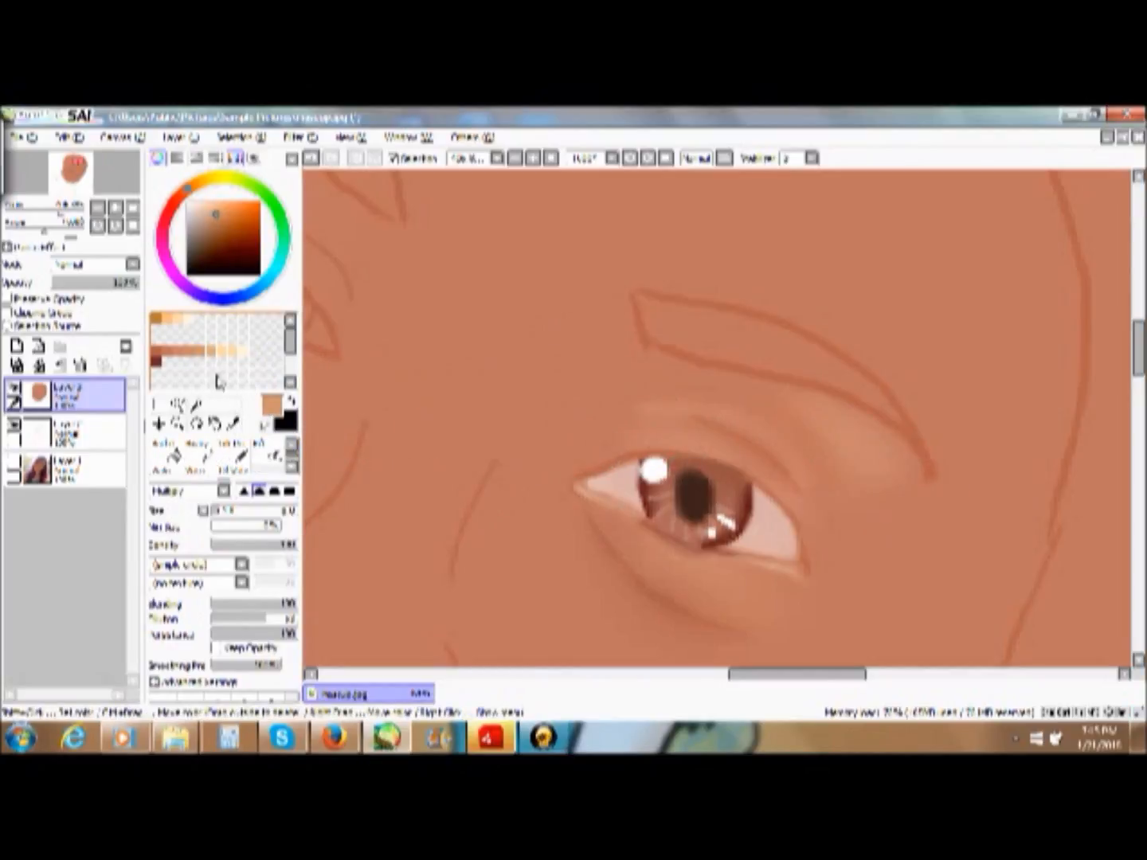
{"action": "left_click", "coordinate": [225, 347]}
{"action": "left_click", "coordinate": [293, 447]}
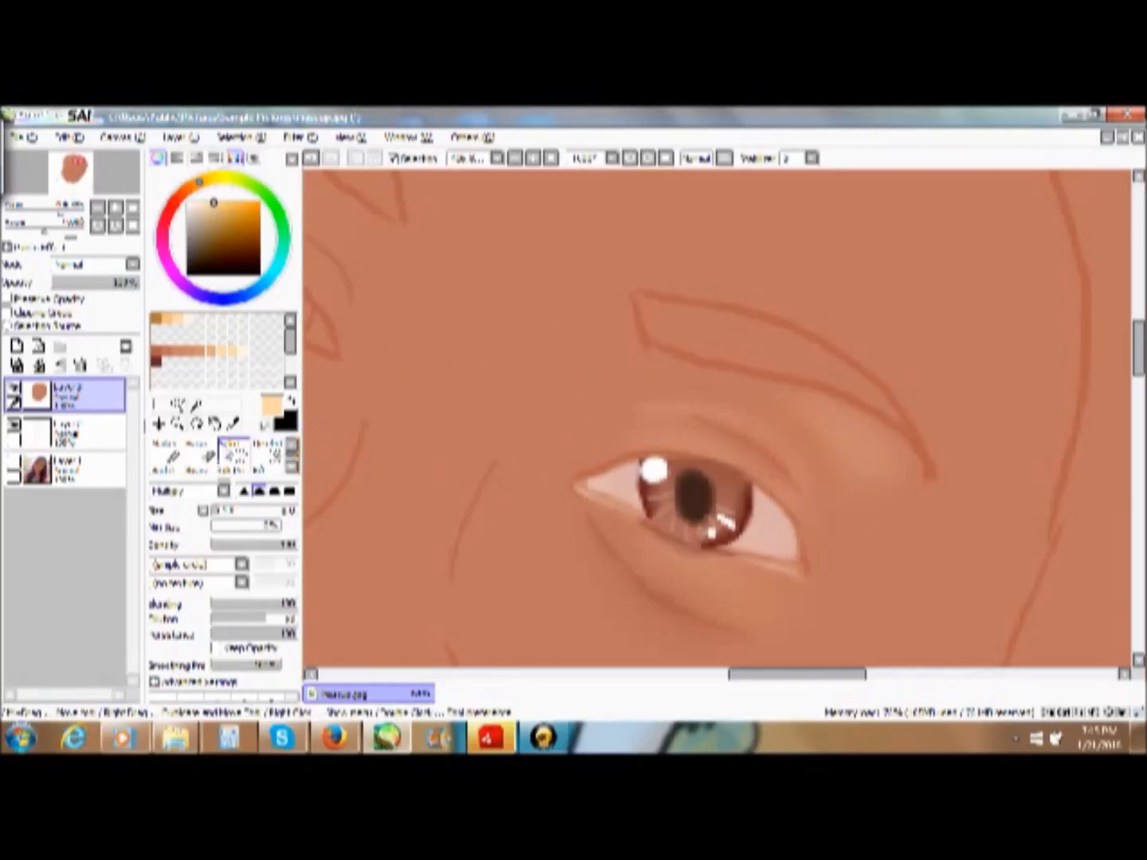
{"action": "left_click", "coordinate": [172, 451]}
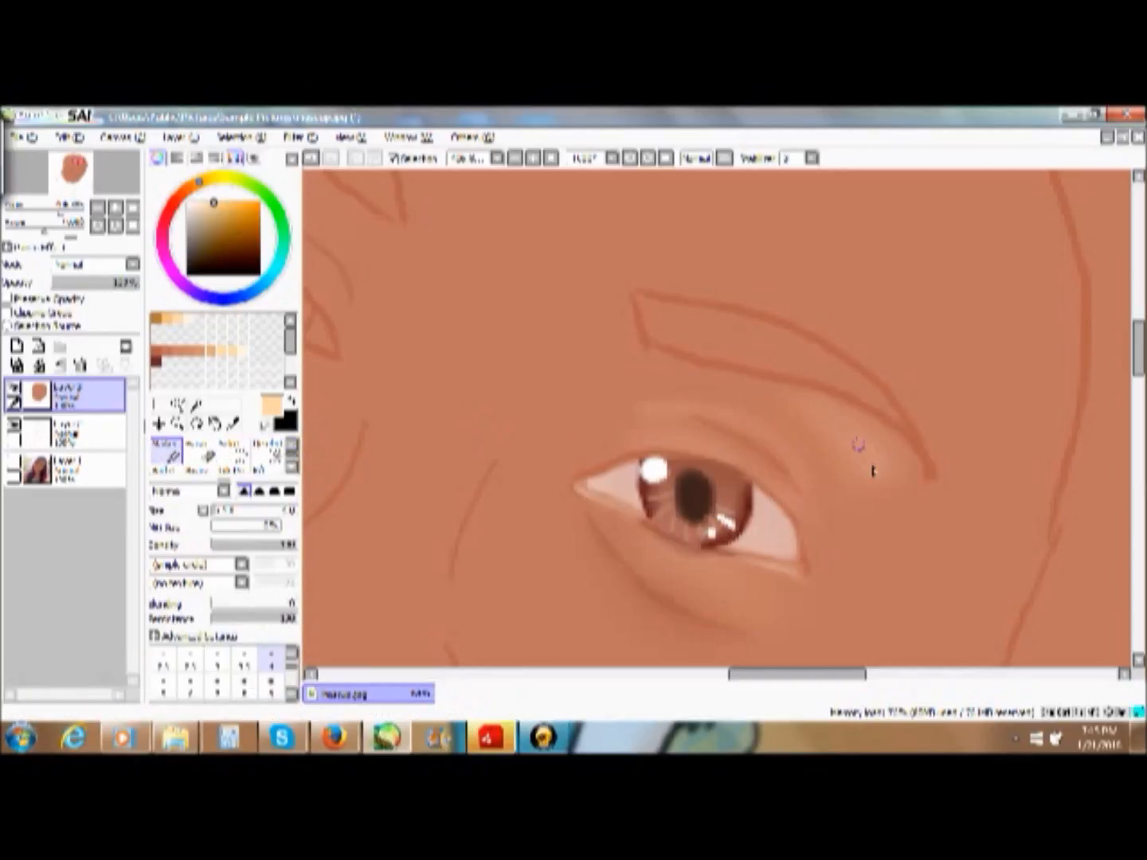
{"action": "left_click", "coordinate": [292, 468]}
{"action": "left_click", "coordinate": [274, 466]}
{"action": "mouse_move", "coordinate": [844, 471]}
{"action": "left_mouse_down"}
{"action": "mouse_move", "coordinate": [885, 474]}
{"action": "mouse_move", "coordinate": [868, 439]}
{"action": "mouse_move", "coordinate": [872, 474]}
{"action": "mouse_move", "coordinate": [847, 427]}
{"action": "mouse_move", "coordinate": [894, 488]}
{"action": "left_mouse_up"}
{"action": "mouse_move", "coordinate": [801, 407]}
{"action": "left_mouse_down"}
{"action": "mouse_move", "coordinate": [881, 469]}
{"action": "mouse_move", "coordinate": [782, 399]}
{"action": "mouse_move", "coordinate": [827, 433]}
{"action": "mouse_move", "coordinate": [814, 436]}
{"action": "mouse_move", "coordinate": [875, 450]}
{"action": "mouse_move", "coordinate": [909, 474]}
{"action": "mouse_move", "coordinate": [823, 413]}
{"action": "mouse_move", "coordinate": [802, 412]}
{"action": "mouse_move", "coordinate": [865, 470]}
{"action": "left_mouse_up"}
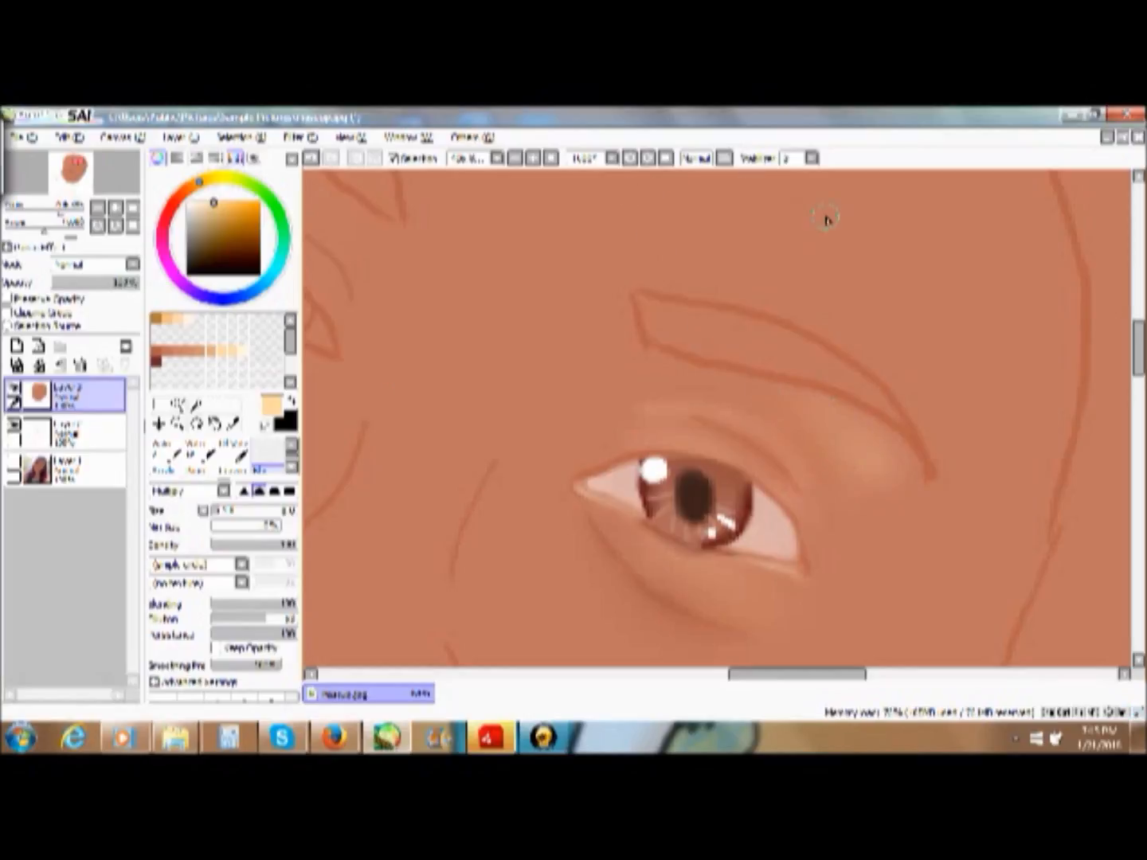
- Soften the highlight beneath the eyebrow's outer end further with the blending brush at a wider view of the eye
{"action": "left_click", "coordinate": [551, 158]}
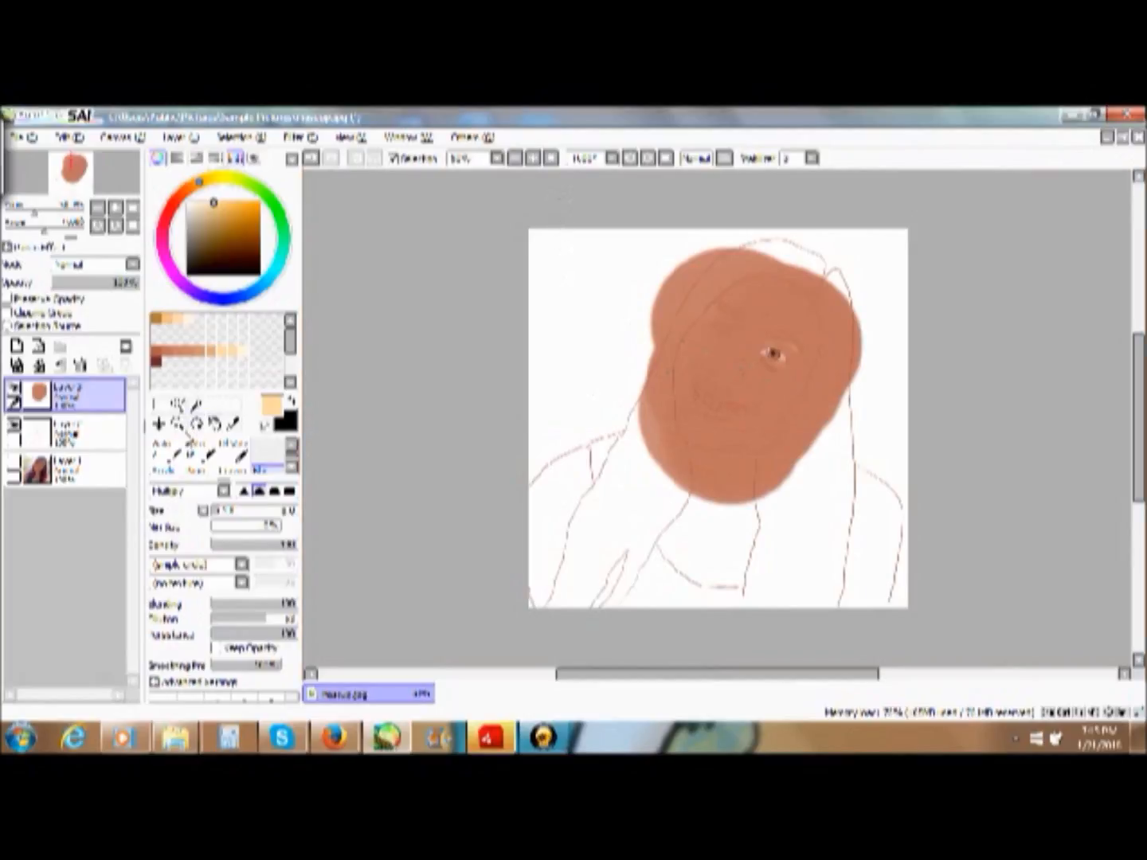
{"action": "left_click", "coordinate": [176, 423]}
{"action": "left_click_drag", "start_coordinate": [740, 286], "coordinate": [847, 408]}
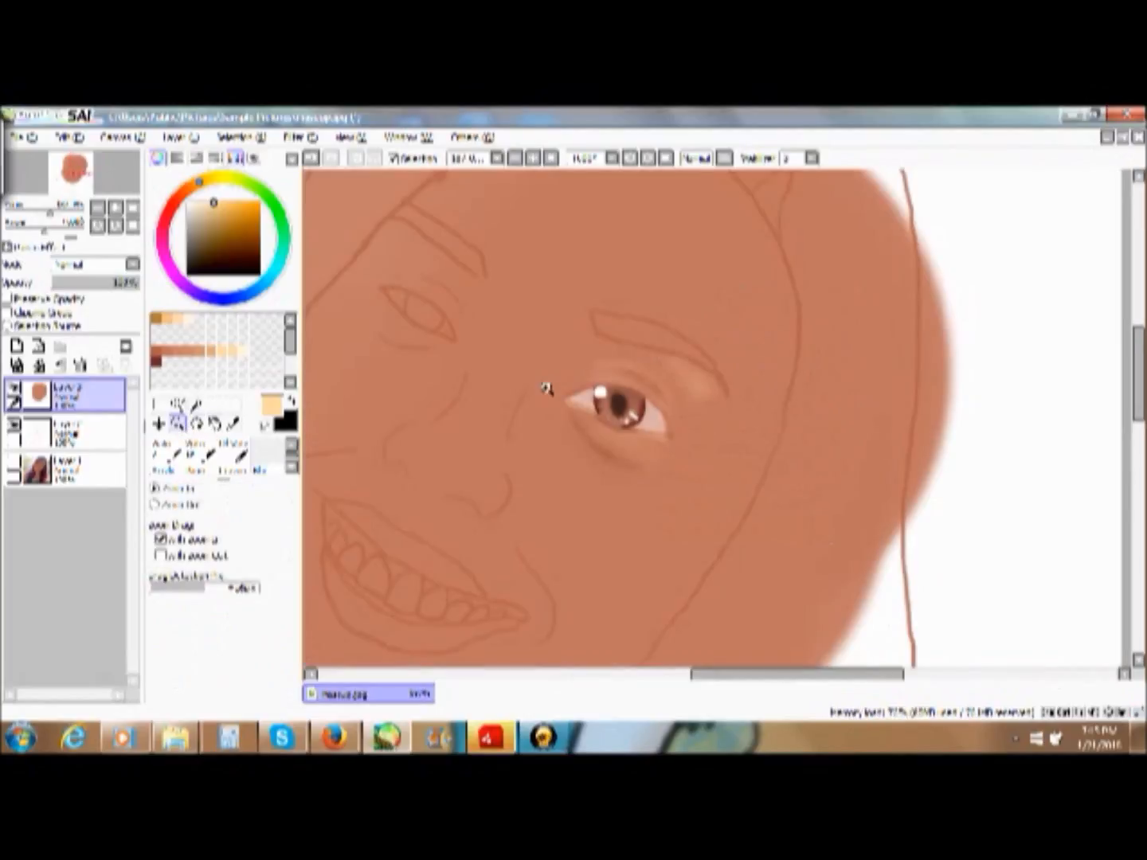
{"action": "left_click", "coordinate": [697, 381]}
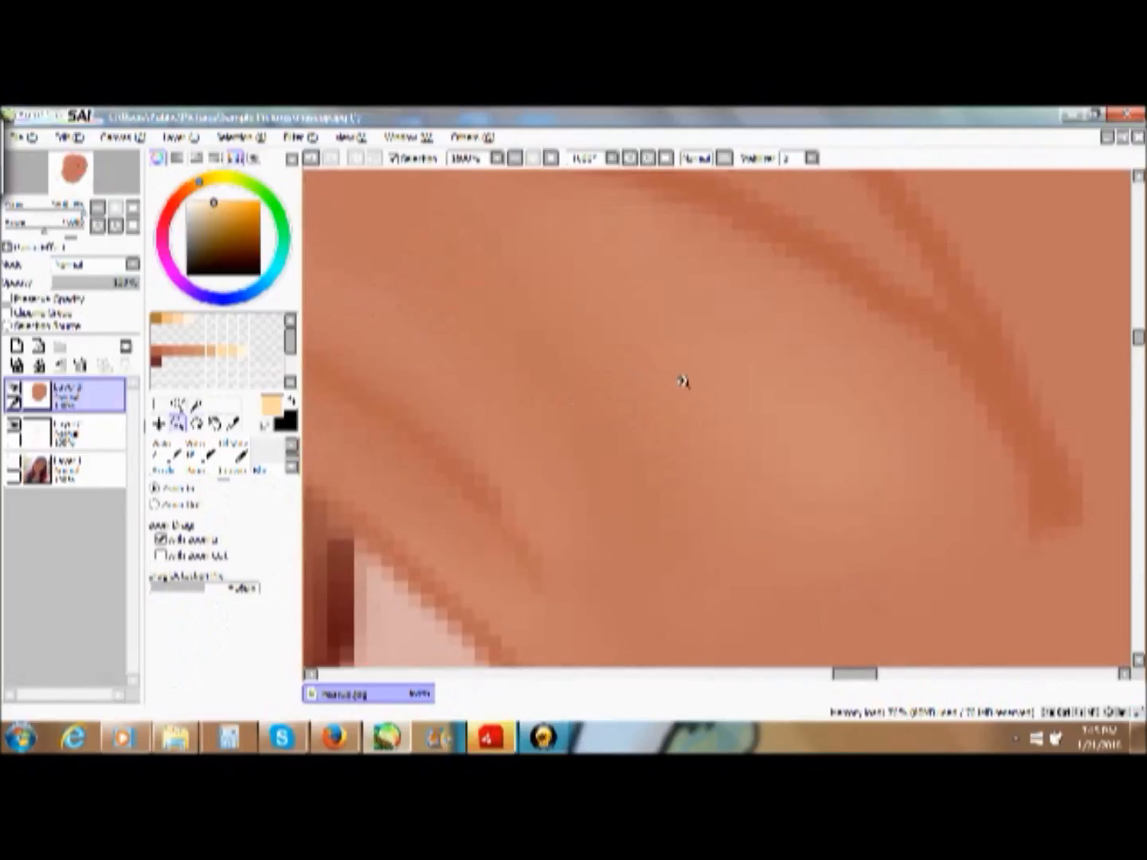
{"action": "left_click", "coordinate": [517, 159]}
{"action": "left_click", "coordinate": [517, 160]}
{"action": "left_click", "coordinate": [520, 162]}
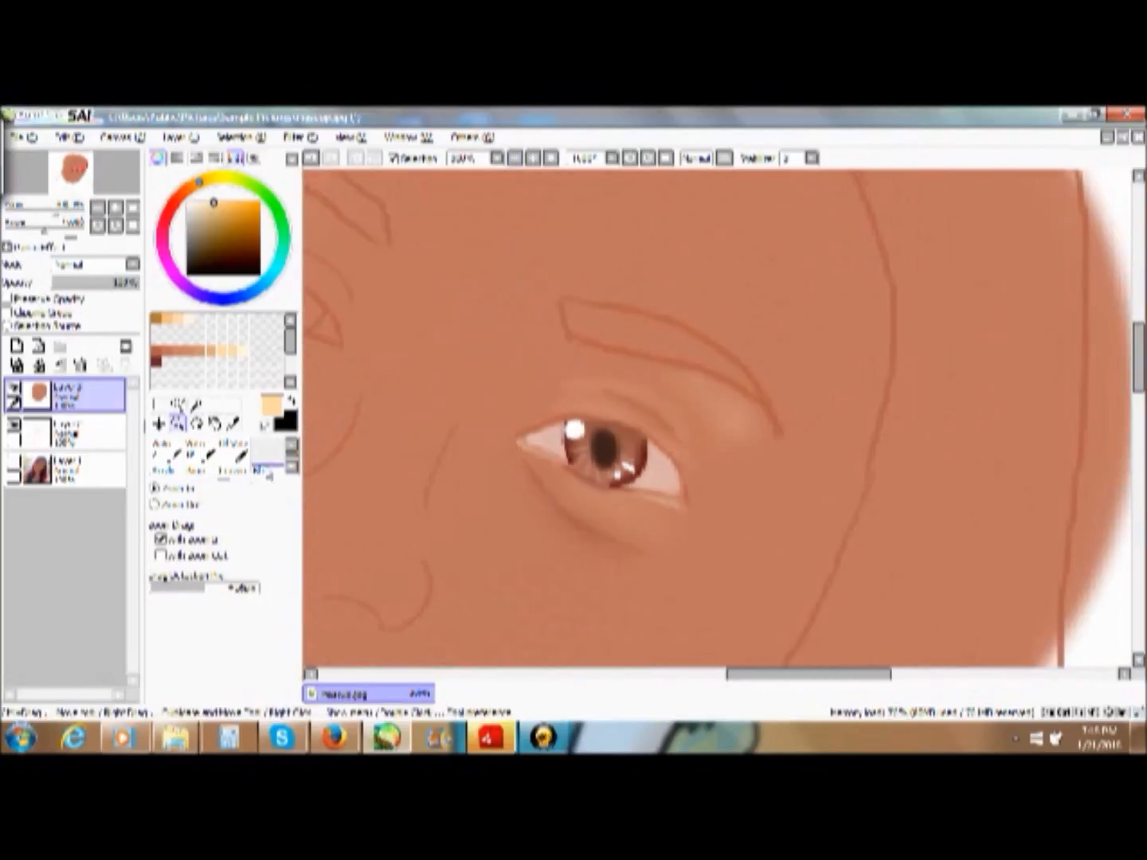
{"action": "left_click", "coordinate": [292, 470]}
{"action": "left_click", "coordinate": [269, 455]}
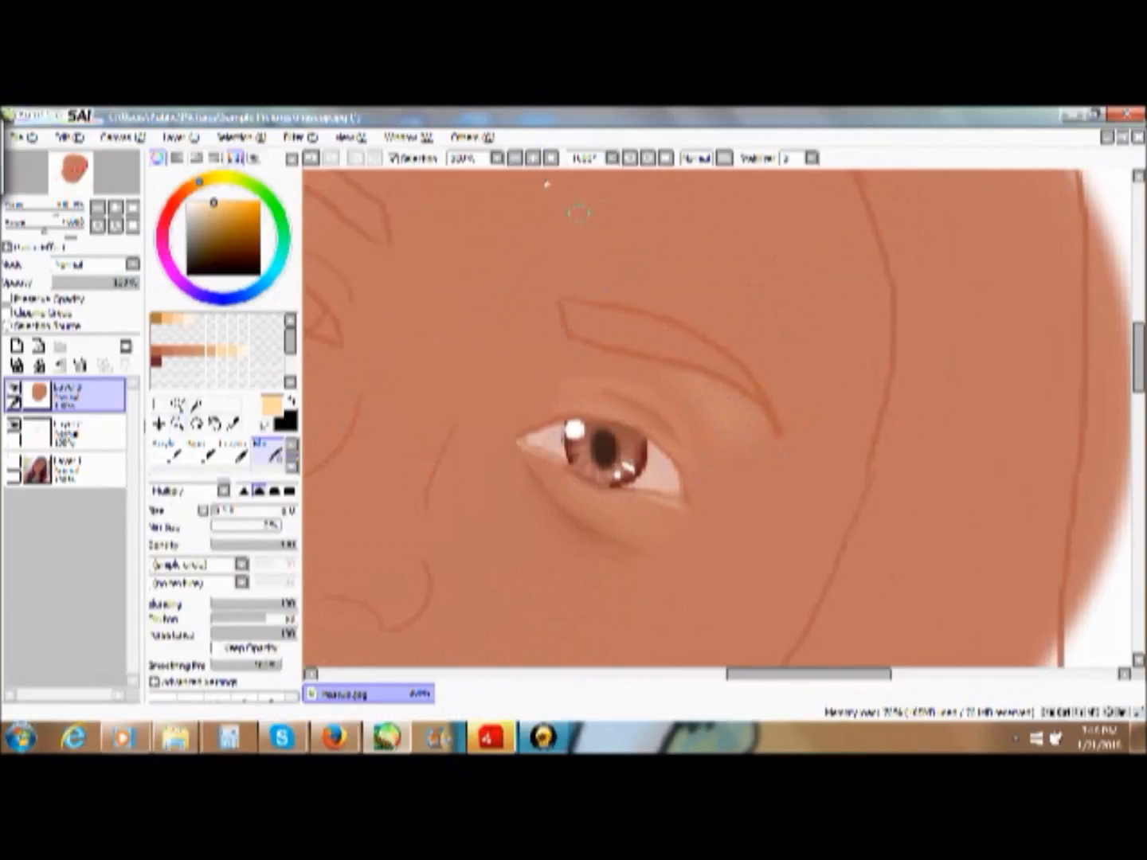
- Draw thin dark reddish-brown radial streaks in the finished eye's iris with the Pencil
{"action": "left_click", "coordinate": [550, 159]}
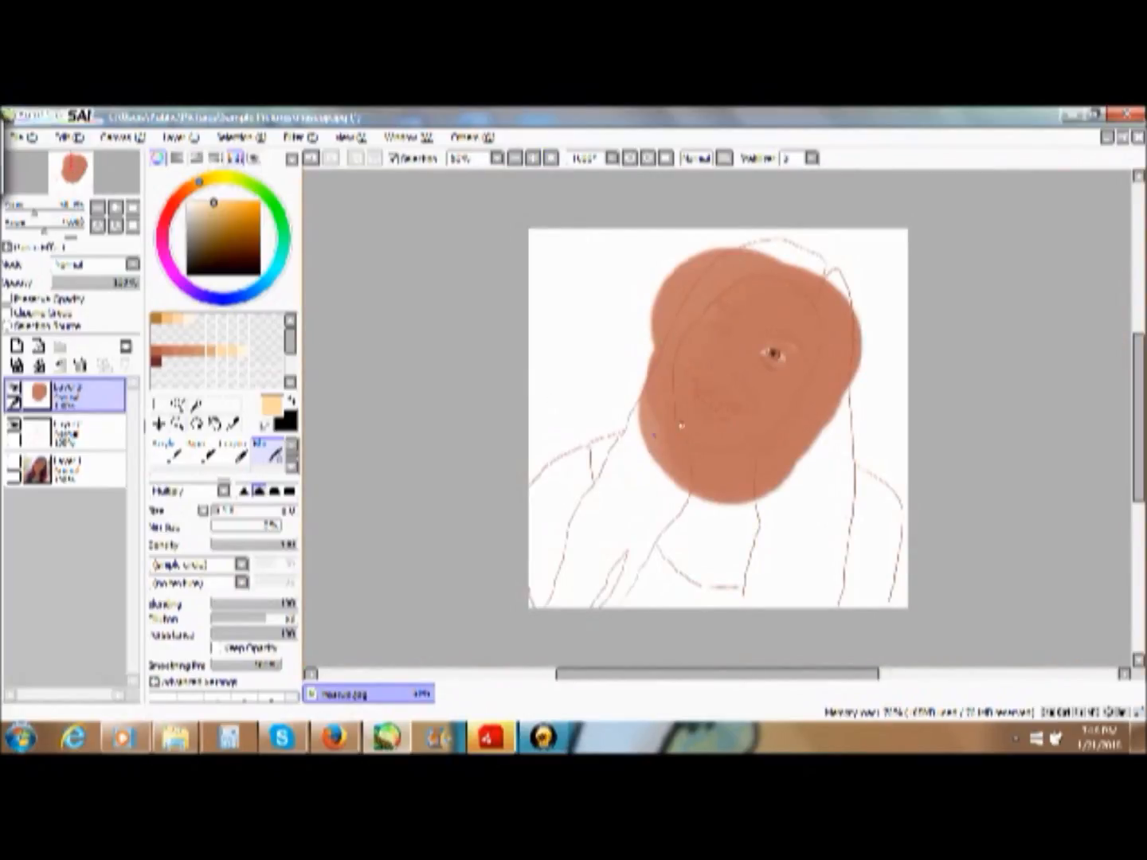
{"action": "left_click", "coordinate": [178, 423]}
{"action": "left_click_drag", "start_coordinate": [646, 275], "coordinate": [876, 422]}
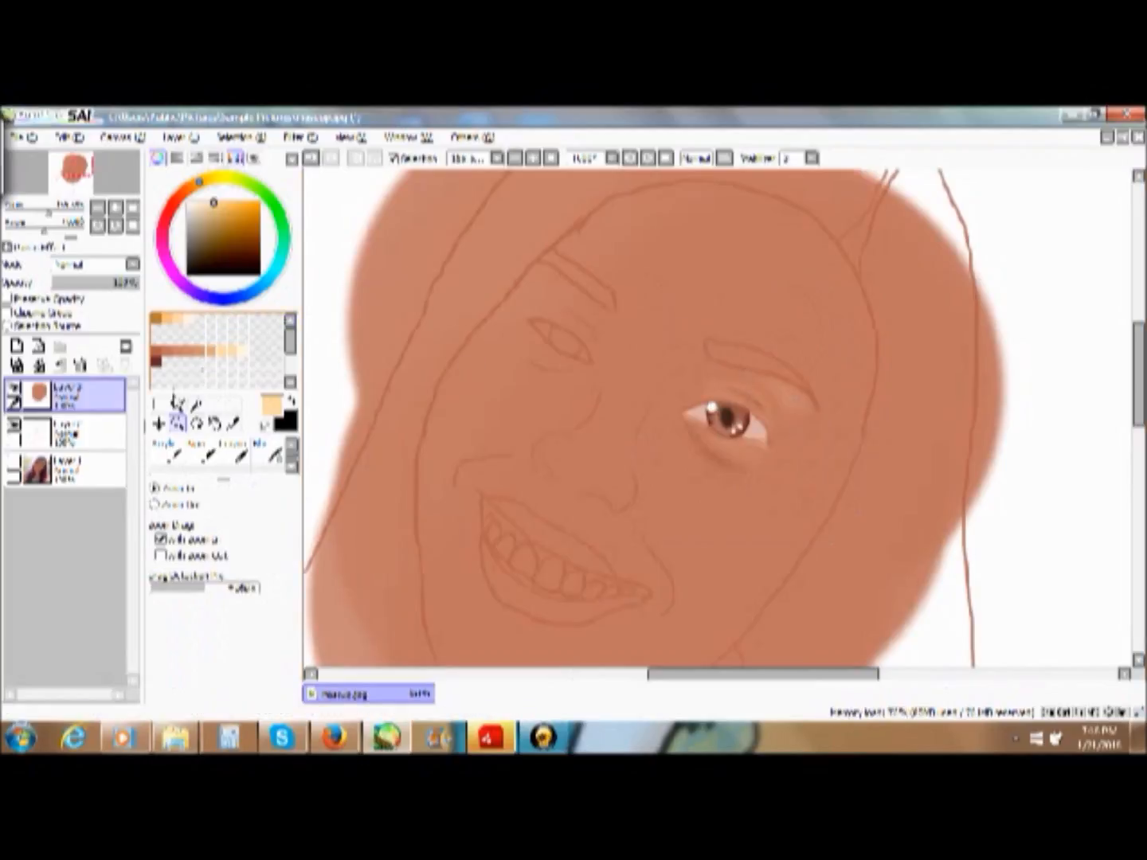
{"action": "left_click", "coordinate": [156, 360]}
{"action": "left_click", "coordinate": [292, 444]}
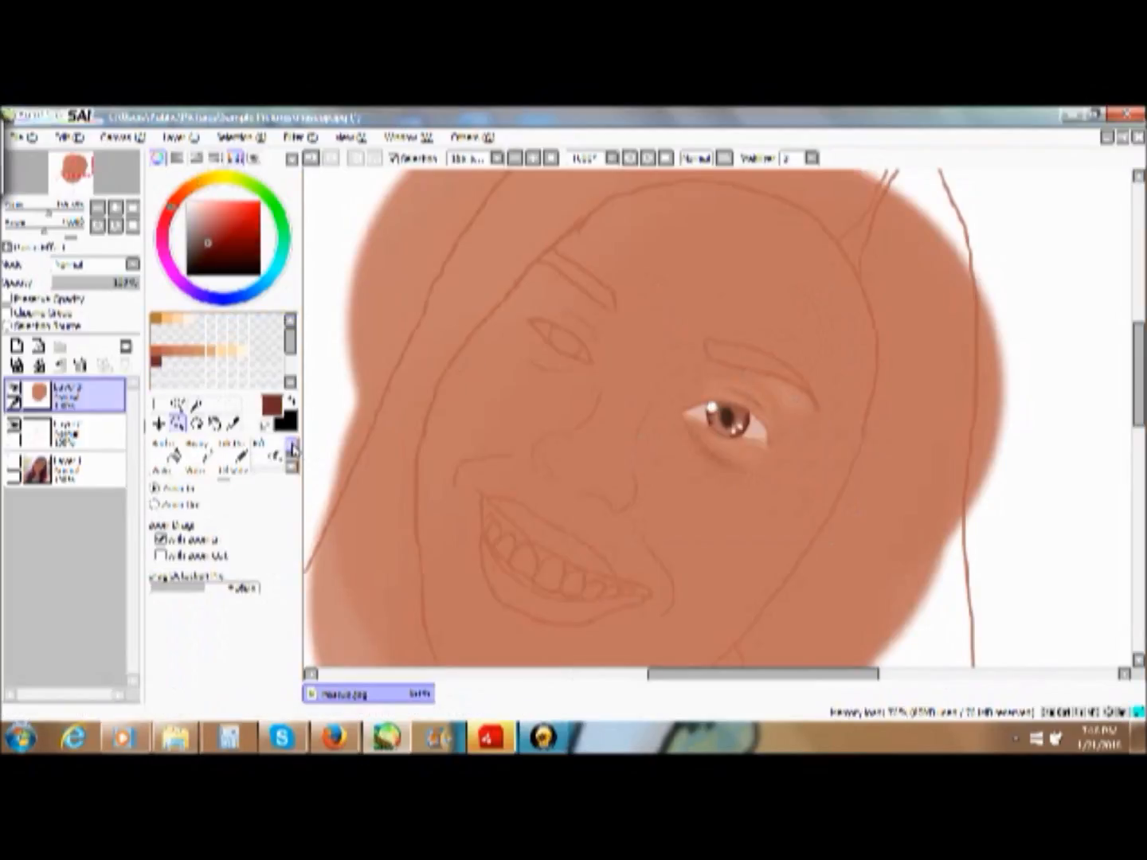
{"action": "left_click", "coordinate": [291, 445]}
{"action": "left_click", "coordinate": [166, 449]}
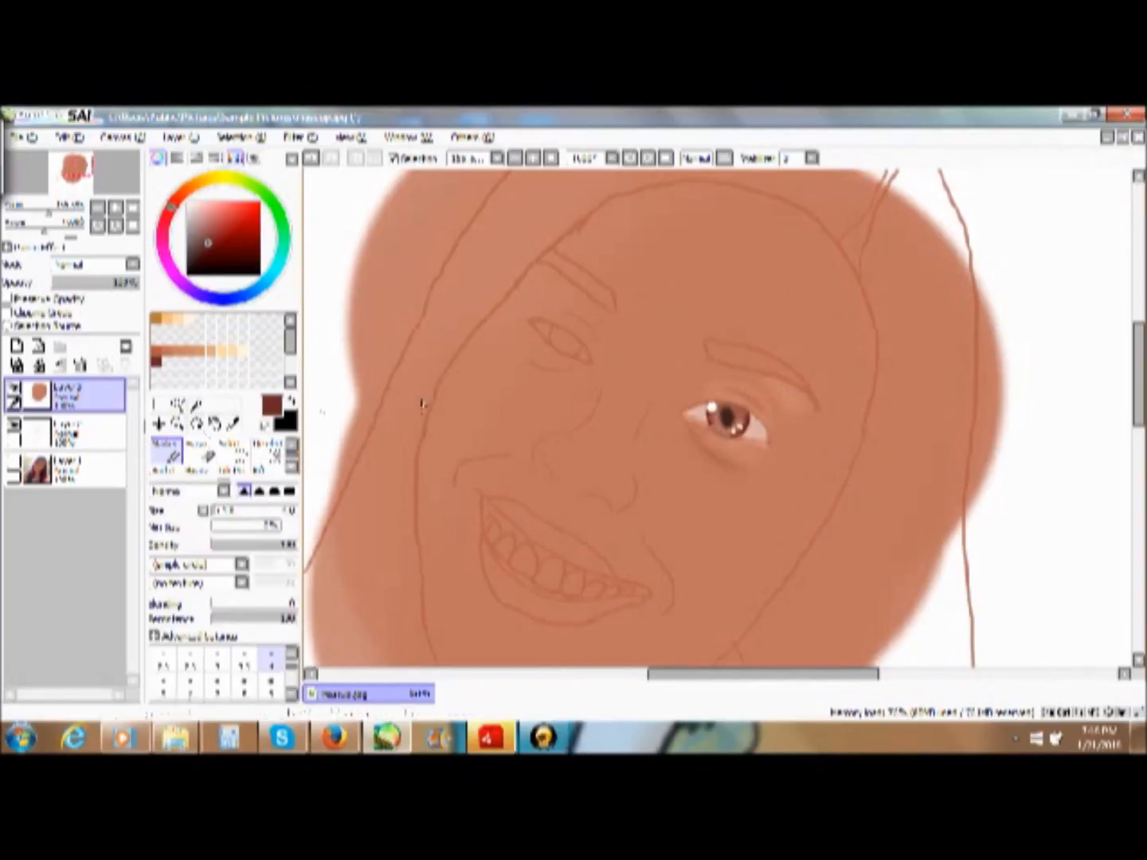
{"action": "left_click", "coordinate": [291, 445]}
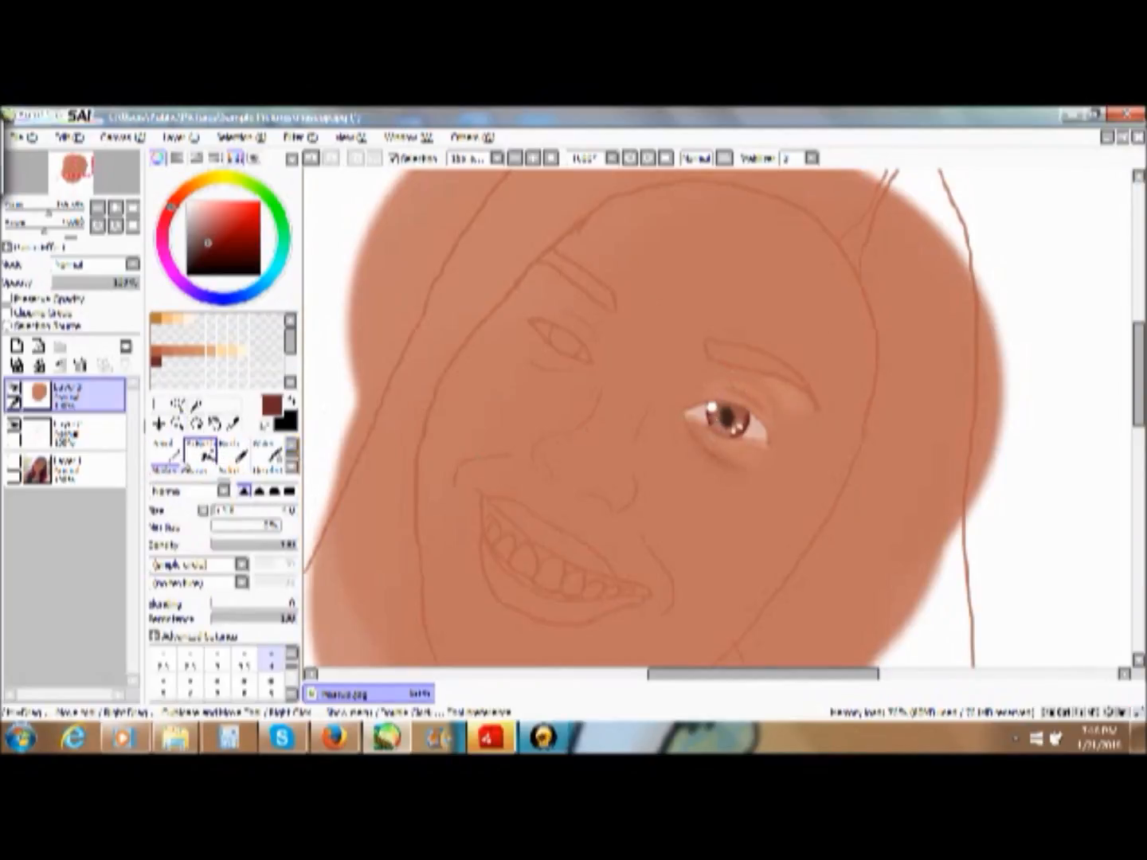
{"action": "left_click", "coordinate": [168, 452]}
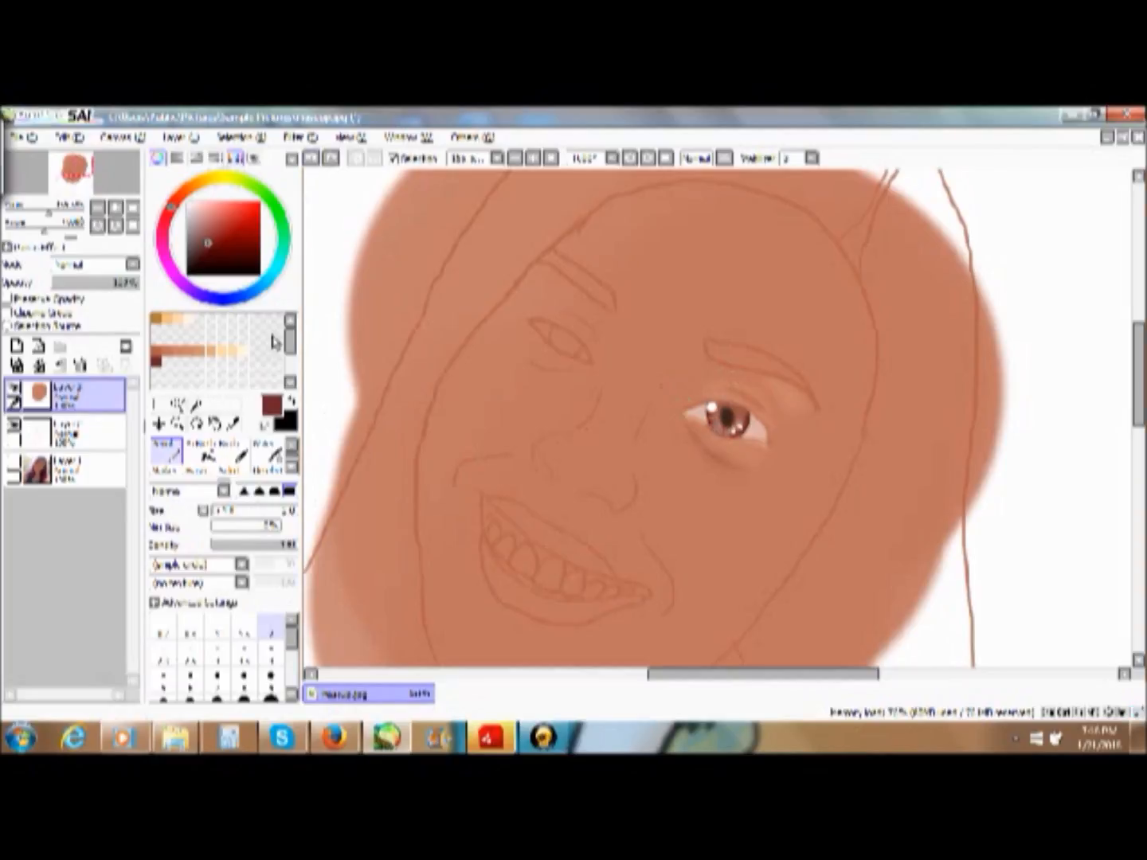
{"action": "left_click", "coordinate": [177, 422]}
{"action": "left_click", "coordinate": [737, 412]}
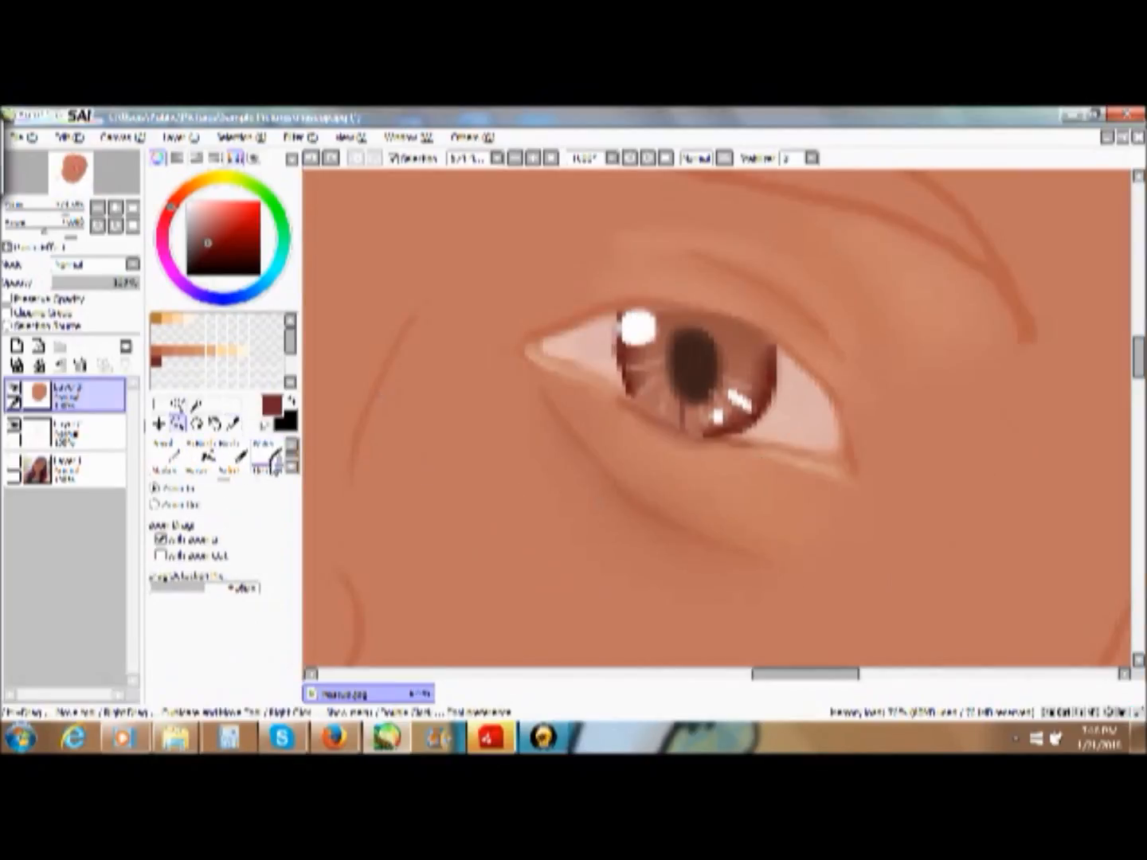
{"action": "left_click", "coordinate": [165, 450]}
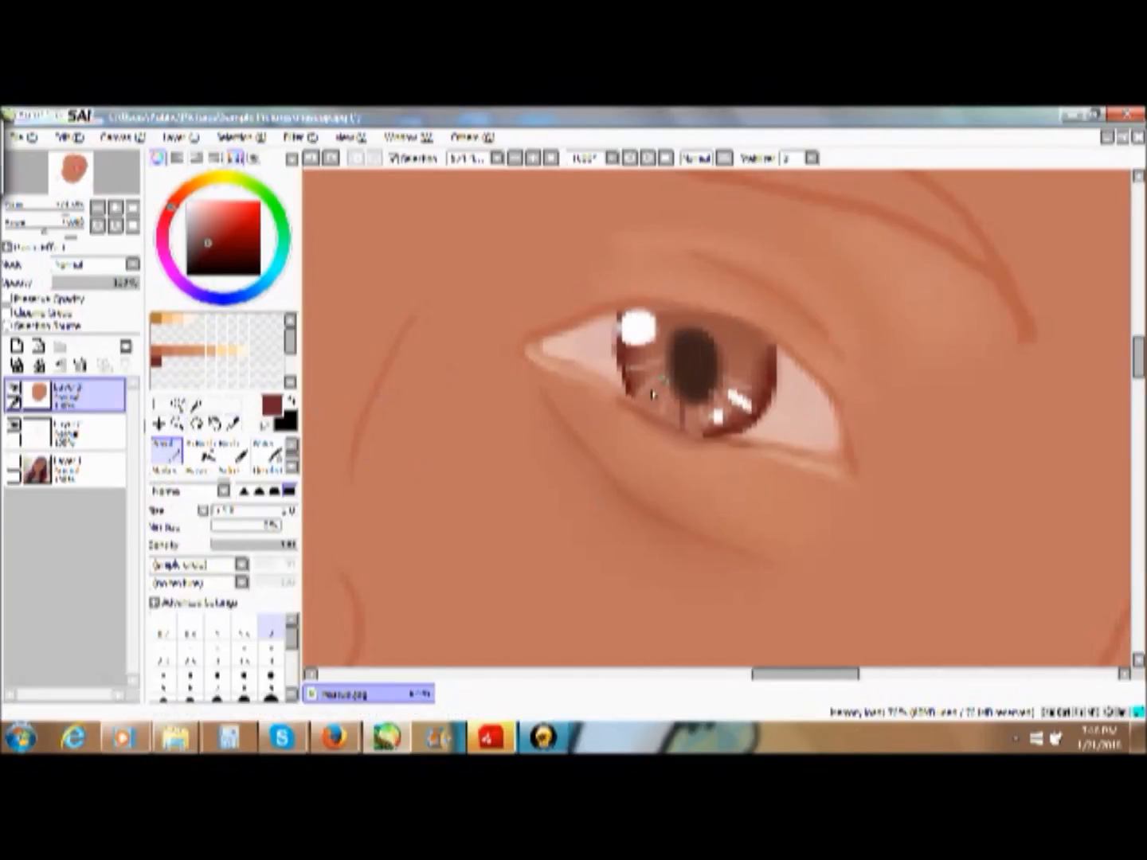
{"action": "left_click_drag", "start_coordinate": [634, 396], "coordinate": [662, 382]}
{"action": "left_click", "coordinate": [552, 159]}
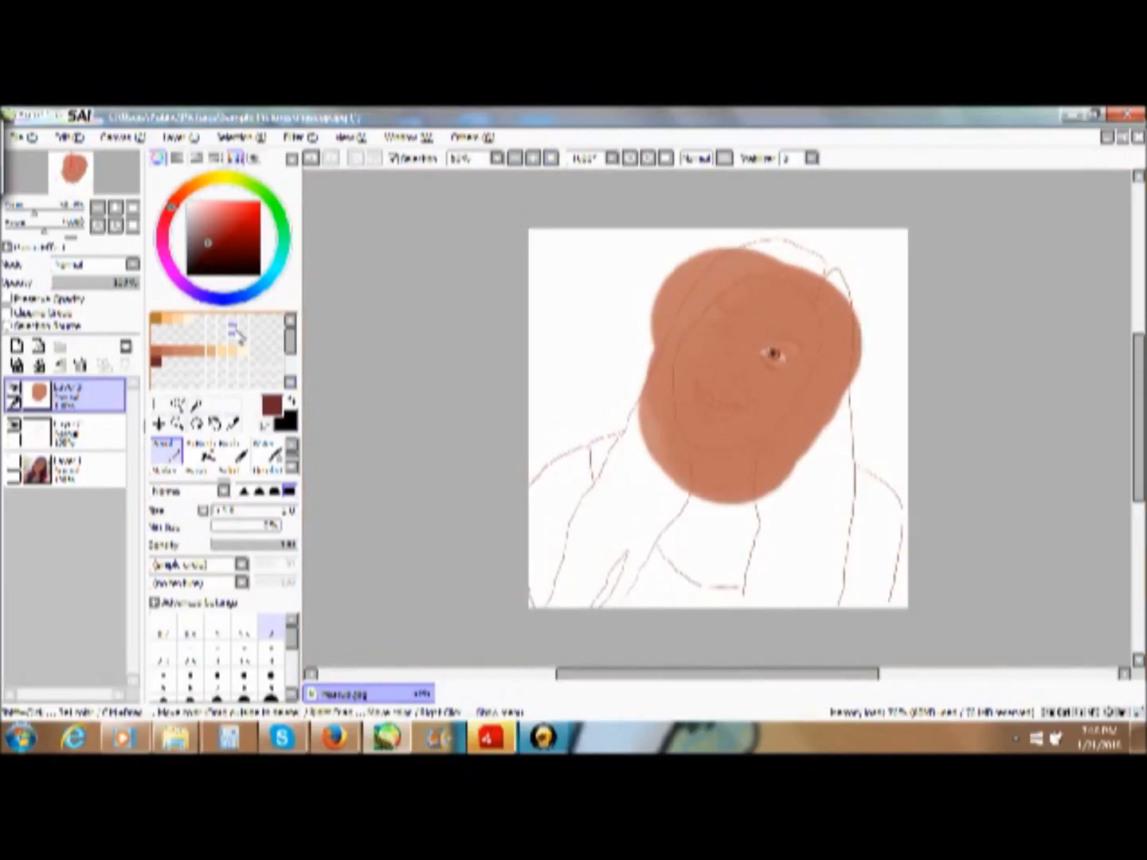
{"action": "left_click", "coordinate": [177, 423]}
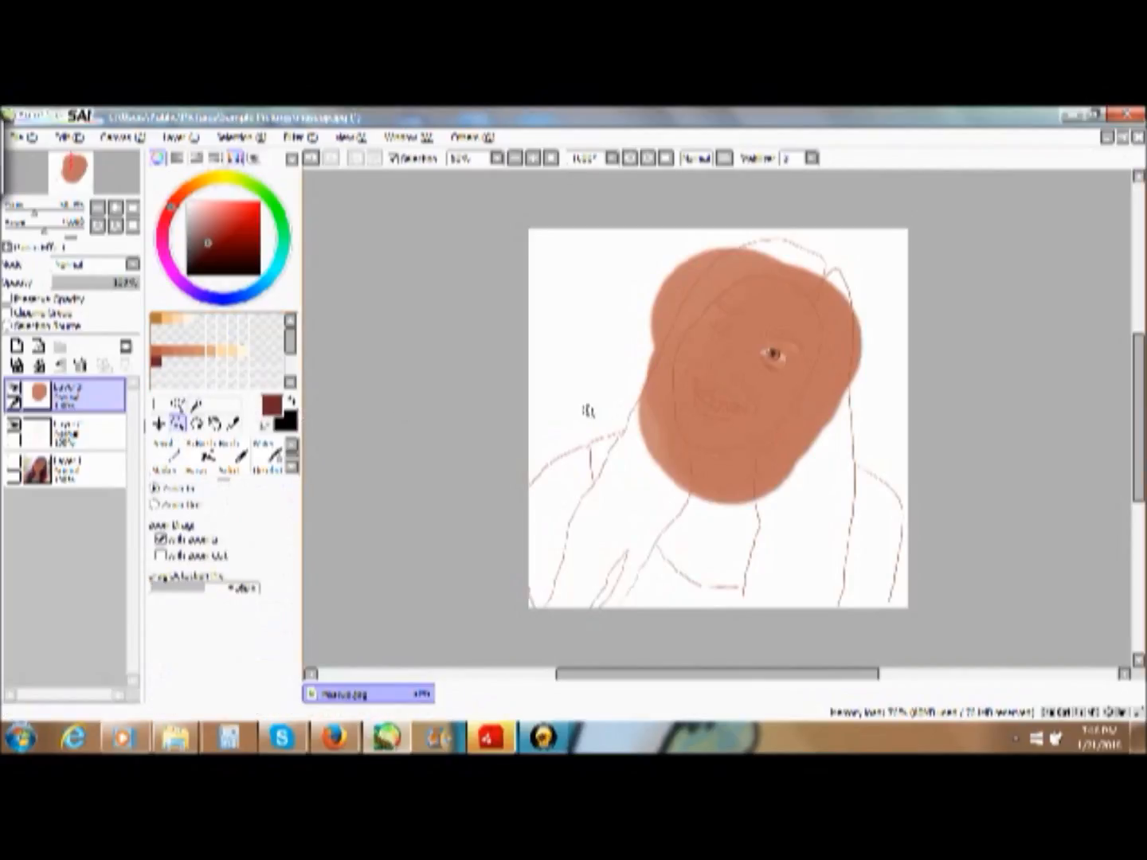
{"action": "left_click_drag", "start_coordinate": [640, 269], "coordinate": [895, 456]}
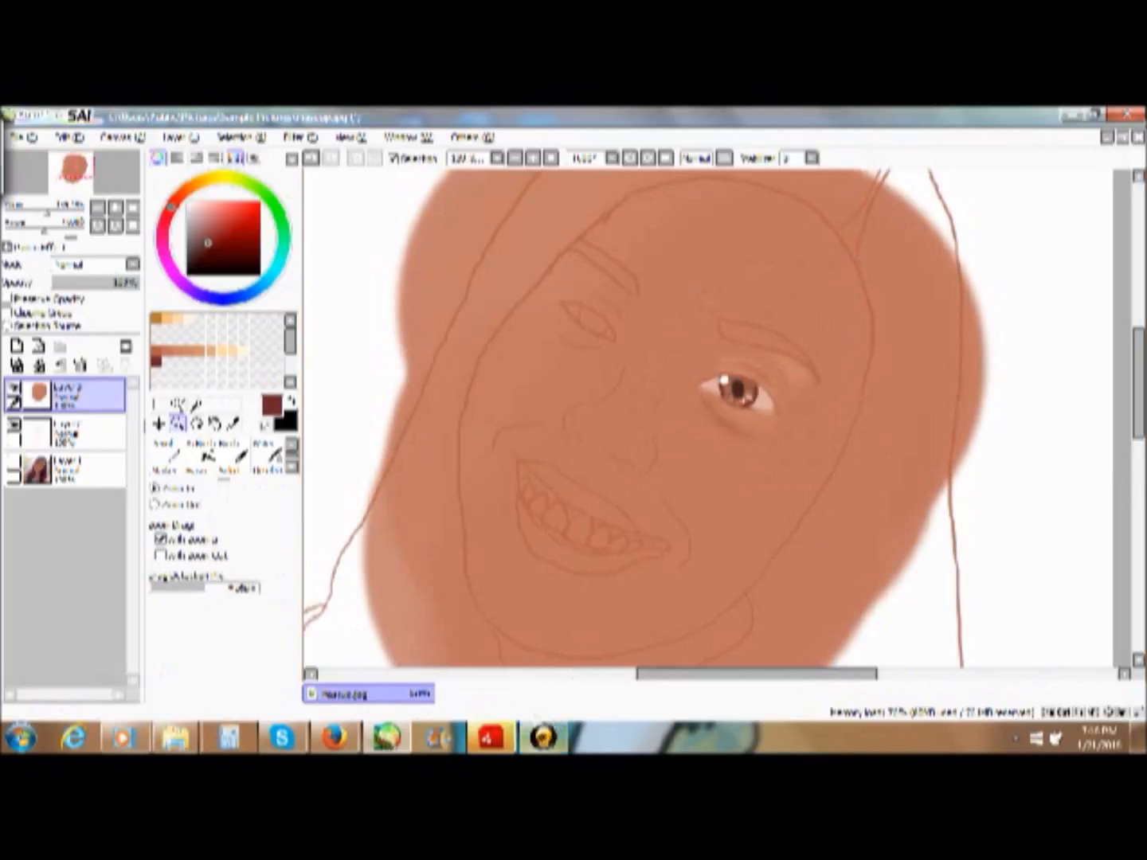
{"action": "right_click", "coordinate": [535, 743]}
{"action": "left_click", "coordinate": [536, 747]}
{"action": "right_click", "coordinate": [535, 746]}
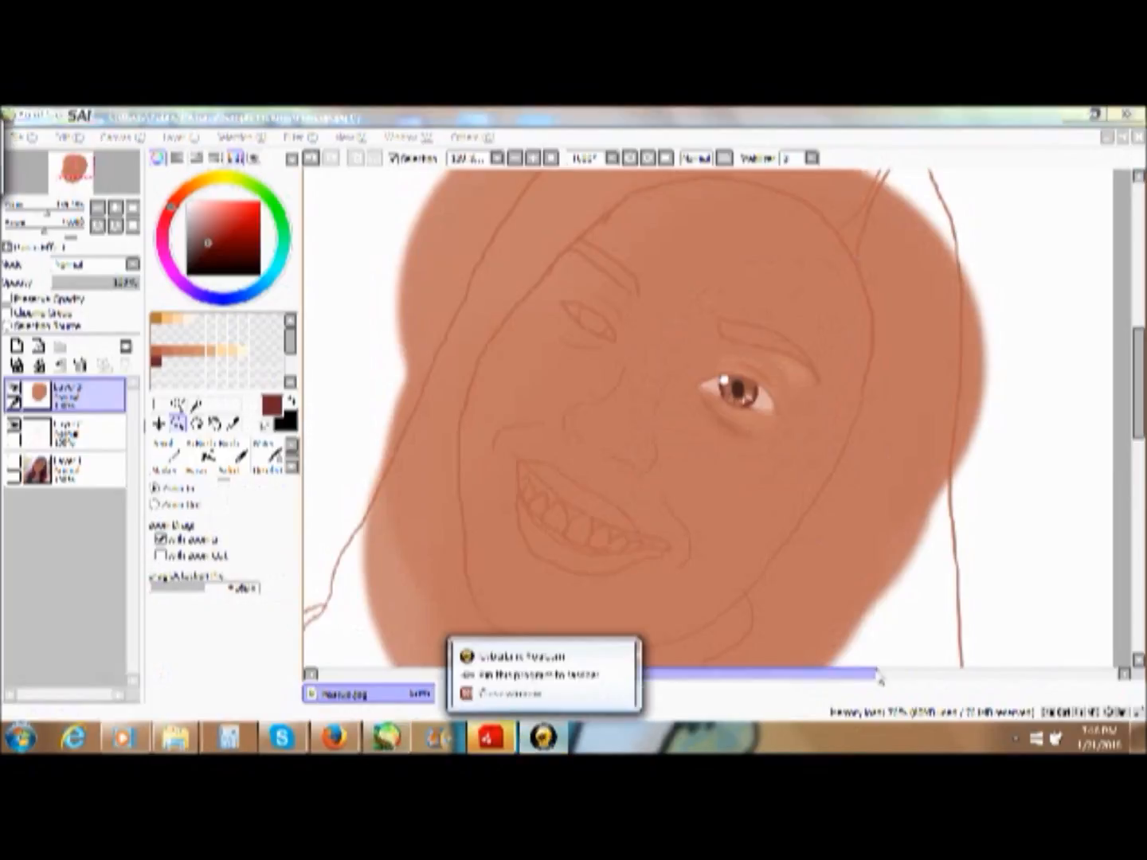
{"action": "left_click", "coordinate": [540, 745]}
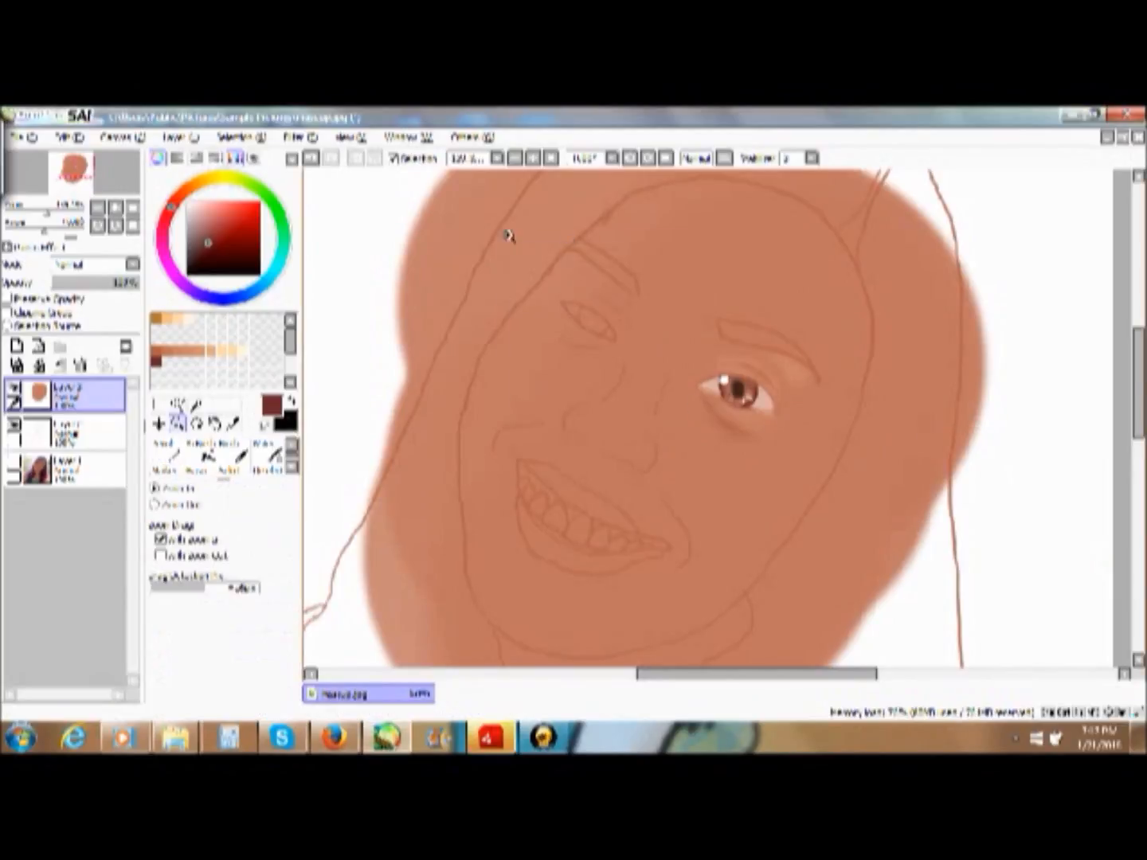
- Paint a light tan highlight beneath the unpainted second eye with the Marker, undoing one stroke, and blend it into the skin
{"action": "left_click_drag", "start_coordinate": [506, 236], "coordinate": [697, 406]}
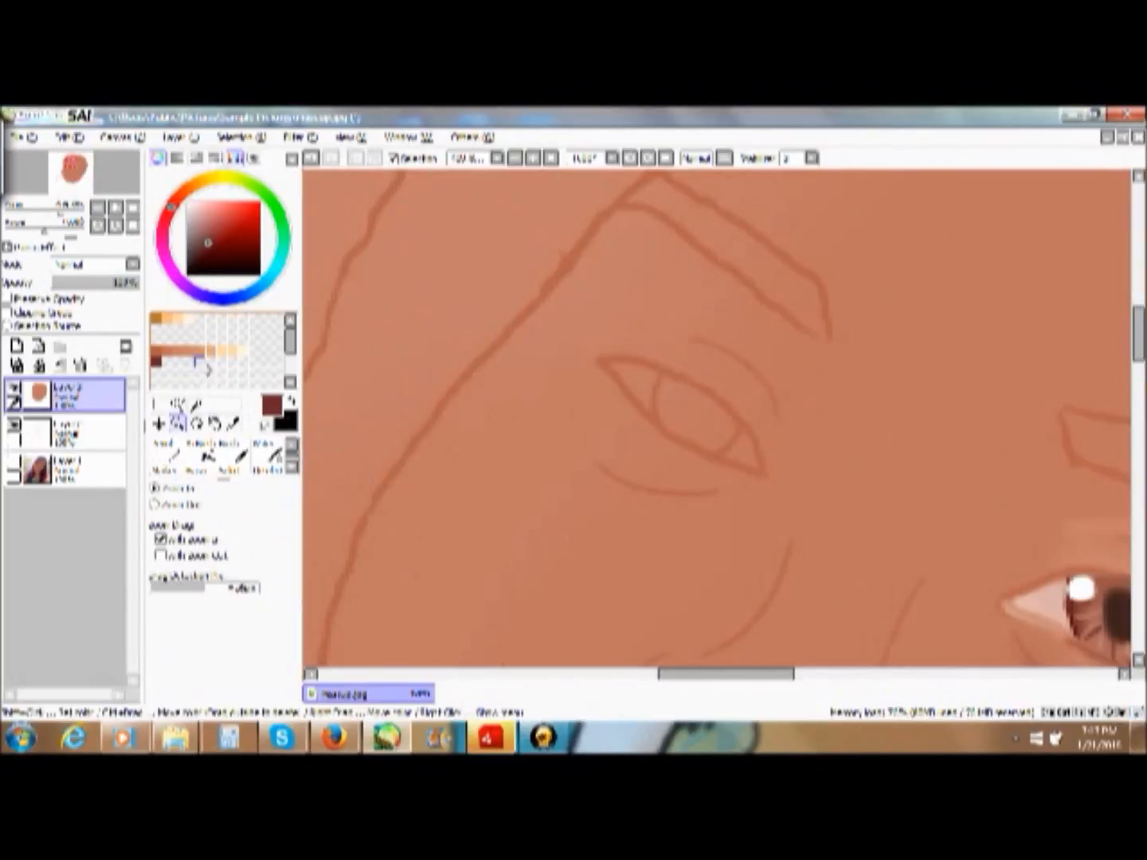
{"action": "left_click", "coordinate": [211, 351]}
{"action": "left_click", "coordinate": [166, 459]}
{"action": "mouse_move", "coordinate": [681, 470]}
{"action": "left_mouse_down"}
{"action": "mouse_move", "coordinate": [613, 455]}
{"action": "mouse_move", "coordinate": [653, 463]}
{"action": "mouse_move", "coordinate": [646, 471]}
{"action": "left_mouse_up"}
{"action": "key", "text": "ctrl+z"}
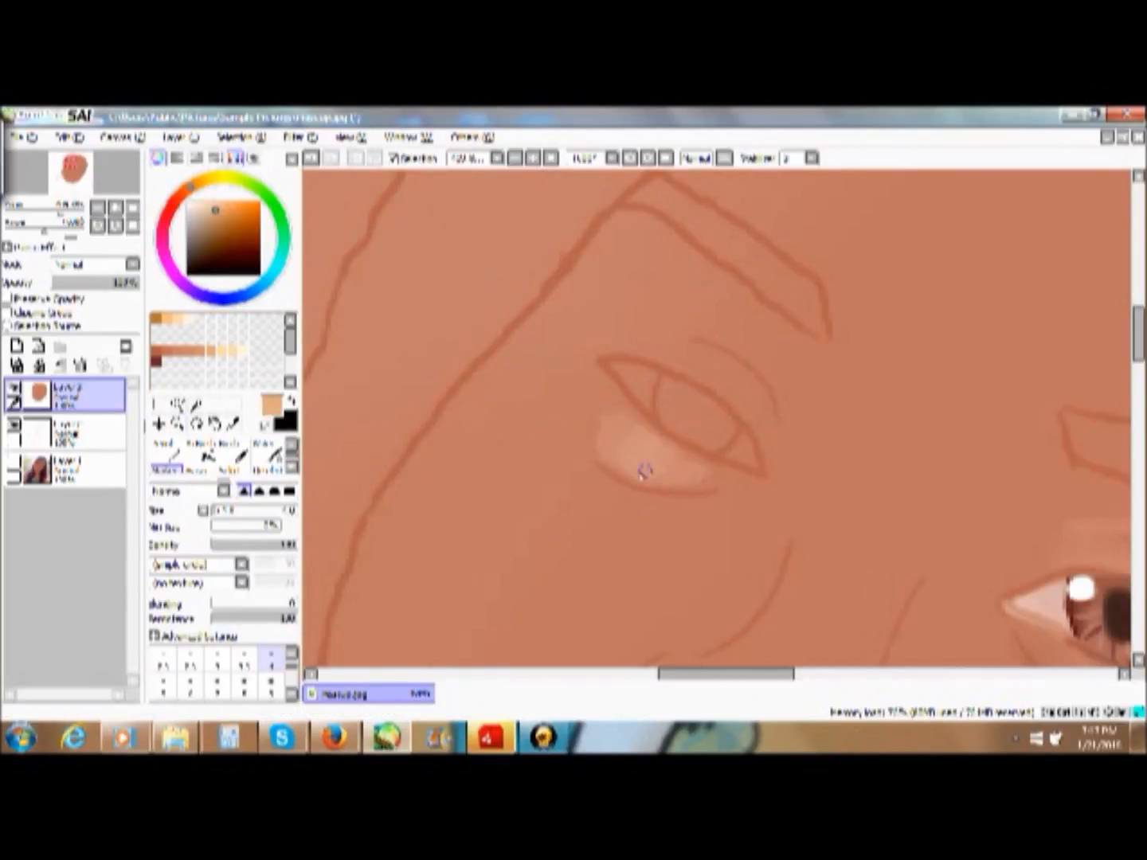
{"action": "scroll", "coordinate": [271, 463], "scroll_direction": "down", "scroll_amount": 3}
{"action": "left_click", "coordinate": [270, 470]}
- Shade the crease beneath the second eye in dark reddish brown with the Marker and blend it
{"action": "left_click", "coordinate": [156, 350]}
{"action": "left_click", "coordinate": [155, 362]}
{"action": "left_click", "coordinate": [165, 458]}
{"action": "mouse_move", "coordinate": [657, 439]}
{"action": "left_mouse_down"}
{"action": "mouse_move", "coordinate": [727, 470]}
{"action": "mouse_move", "coordinate": [610, 454]}
{"action": "mouse_move", "coordinate": [635, 468]}
{"action": "left_mouse_up"}
{"action": "left_click", "coordinate": [269, 463]}
- Highlight the second eye's lower eyelid in pale peach, undoing one stroke, and blend the skin near the eye's outer corner
{"action": "left_click", "coordinate": [227, 351]}
{"action": "key", "text": "n"}
{"action": "mouse_move", "coordinate": [706, 450]}
{"action": "left_mouse_down"}
{"action": "mouse_move", "coordinate": [760, 475]}
{"action": "mouse_move", "coordinate": [687, 442]}
{"action": "left_mouse_up"}
{"action": "key", "text": "ctrl+z"}
{"action": "scroll", "coordinate": [269, 463], "scroll_direction": "down", "scroll_amount": 3}
{"action": "left_click", "coordinate": [270, 466]}
{"action": "mouse_move", "coordinate": [607, 369]}
{"action": "left_mouse_down"}
{"action": "mouse_move", "coordinate": [655, 419]}
{"action": "mouse_move", "coordinate": [612, 375]}
{"action": "left_mouse_up"}
- Fill the second eye's white with the Pencil, sampling the pinkish white from the finished eye
{"action": "left_click", "coordinate": [188, 203]}
{"action": "left_click", "coordinate": [166, 444]}
{"action": "mouse_move", "coordinate": [736, 438]}
{"action": "left_mouse_down"}
{"action": "mouse_move", "coordinate": [646, 399]}
{"action": "mouse_move", "coordinate": [736, 452]}
{"action": "mouse_move", "coordinate": [679, 411]}
{"action": "left_mouse_up"}
{"action": "left_click", "coordinate": [233, 425]}
{"action": "left_click", "coordinate": [701, 421]}
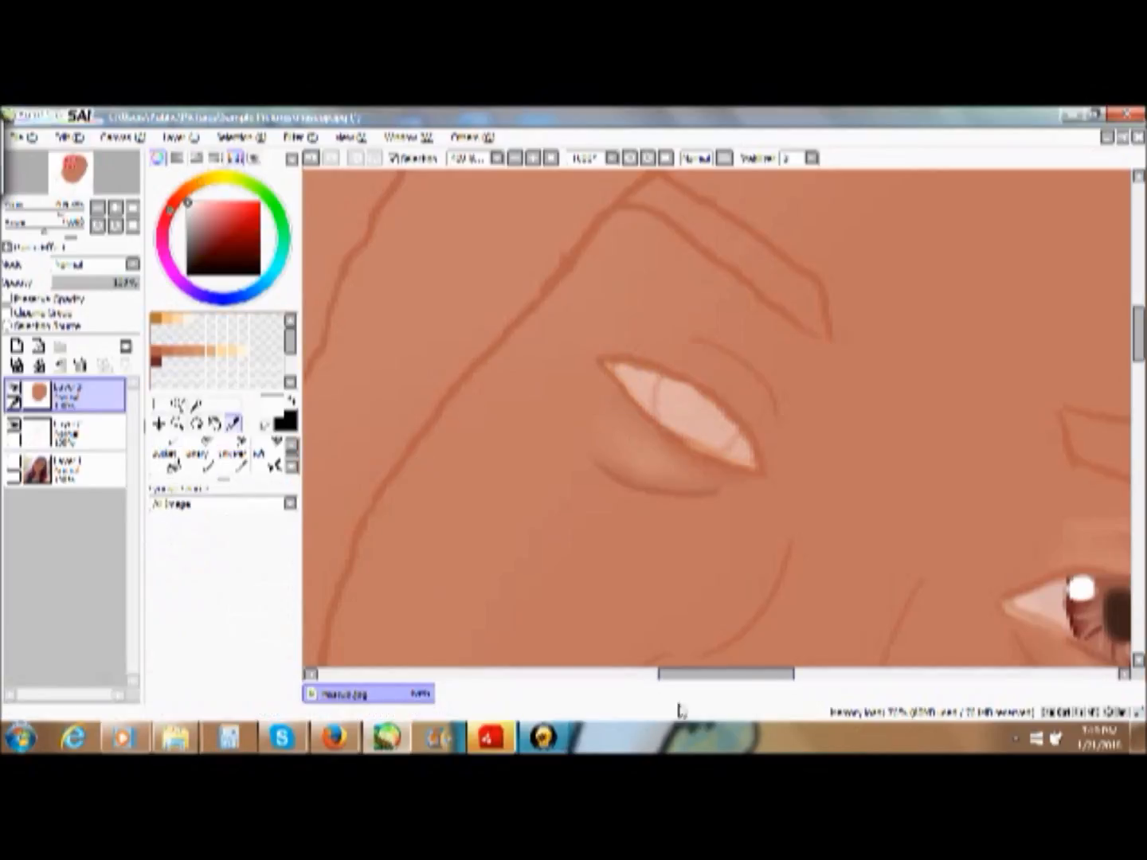
{"action": "left_click_drag", "start_coordinate": [692, 674], "coordinate": [770, 674]}
{"action": "left_click", "coordinate": [555, 626]}
{"action": "left_click_drag", "start_coordinate": [770, 674], "coordinate": [690, 674]}
{"action": "left_click", "coordinate": [165, 444]}
{"action": "mouse_move", "coordinate": [684, 392]}
{"action": "left_mouse_down"}
{"action": "mouse_move", "coordinate": [740, 437]}
{"action": "mouse_move", "coordinate": [707, 419]}
{"action": "mouse_move", "coordinate": [714, 441]}
{"action": "left_mouse_up"}
- Paint the second eye's iris and pupil in muted dark browns with the Pencil and smooth them with the blending brush
{"action": "left_click_drag", "start_coordinate": [724, 674], "coordinate": [762, 674]}
{"action": "left_click", "coordinate": [212, 241]}
{"action": "mouse_move", "coordinate": [450, 382]}
{"action": "left_mouse_down"}
{"action": "mouse_move", "coordinate": [515, 431]}
{"action": "mouse_move", "coordinate": [487, 406]}
{"action": "mouse_move", "coordinate": [512, 453]}
{"action": "mouse_move", "coordinate": [440, 415]}
{"action": "left_mouse_up"}
{"action": "left_click", "coordinate": [270, 466]}
{"action": "left_click", "coordinate": [212, 252]}
{"action": "left_click", "coordinate": [167, 444]}
{"action": "left_click", "coordinate": [217, 660]}
{"action": "left_click", "coordinate": [269, 466]}
- Darken the edges of the second eye's iris in dark reddish brown with the Pencil and blend the strokes inward
{"action": "left_click", "coordinate": [156, 362]}
{"action": "left_click", "coordinate": [166, 444]}
{"action": "left_click", "coordinate": [269, 467]}
{"action": "left_click_drag", "start_coordinate": [521, 433], "coordinate": [513, 449]}
{"action": "mouse_move", "coordinate": [451, 382]}
{"action": "left_mouse_down"}
{"action": "mouse_move", "coordinate": [487, 428]}
{"action": "mouse_move", "coordinate": [473, 433]}
{"action": "mouse_move", "coordinate": [461, 405]}
{"action": "mouse_move", "coordinate": [485, 451]}
{"action": "left_mouse_up"}
{"action": "right_click", "coordinate": [907, 613]}
{"action": "left_click", "coordinate": [292, 444]}
- Draw light pinkish streaks in the lower part of the second eye's iris with the Pencil, using a sampled and lightened iris color
{"action": "left_click", "coordinate": [167, 460]}
{"action": "left_click", "coordinate": [270, 466]}
{"action": "left_click", "coordinate": [233, 423]}
{"action": "left_click", "coordinate": [509, 414]}
{"action": "left_click", "coordinate": [167, 443]}
{"action": "left_click", "coordinate": [311, 158]}
{"action": "left_click", "coordinate": [210, 211]}
{"action": "left_click_drag", "start_coordinate": [497, 427], "coordinate": [506, 451]}
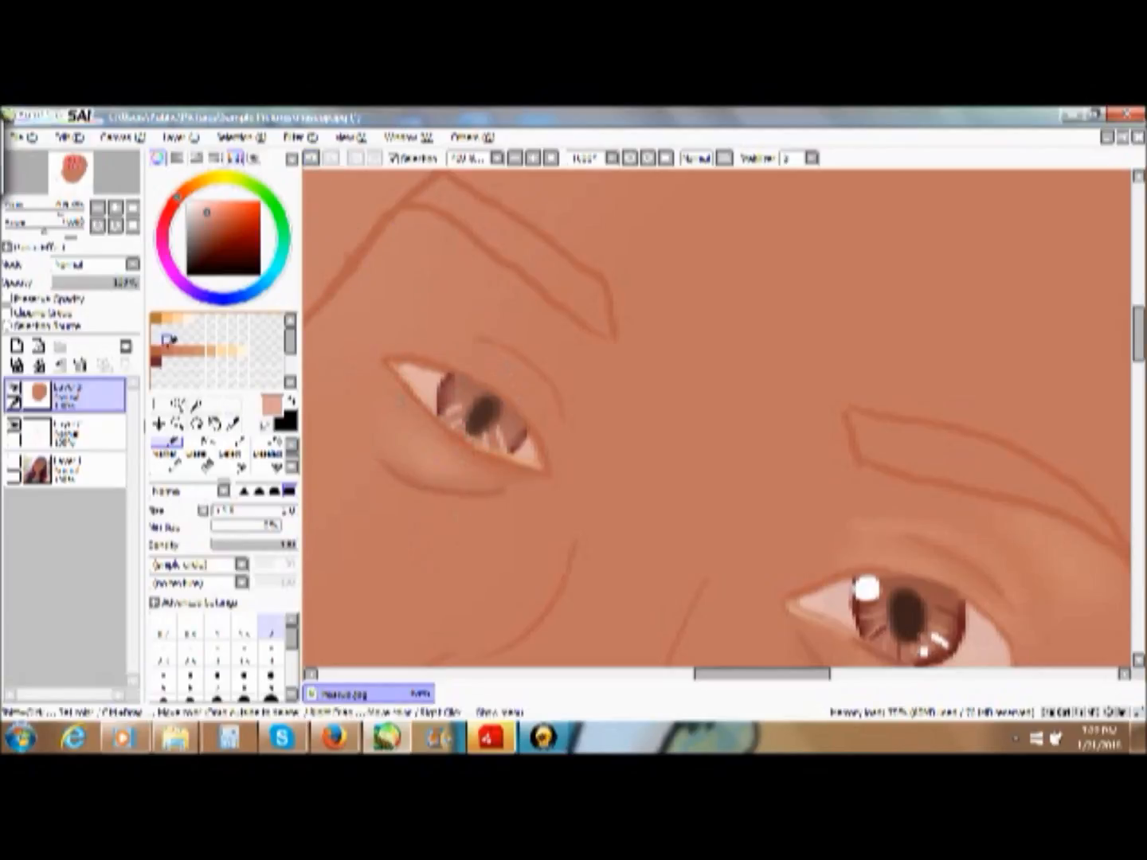
- Add white highlights to the second eye's iris with the Pencil, sampling the white from the finished eye
{"action": "left_click", "coordinate": [156, 362]}
{"action": "left_click", "coordinate": [166, 459]}
{"action": "left_click", "coordinate": [166, 443]}
{"action": "right_click", "coordinate": [867, 589]}
{"action": "left_click_drag", "start_coordinate": [455, 383], "coordinate": [459, 390]}
{"action": "left_click_drag", "start_coordinate": [507, 426], "coordinate": [520, 438]}
{"action": "left_click", "coordinate": [502, 445]}
- Paint lighter skin tones along the second eye's upper eyelid with the Marker and blend them
{"action": "left_click", "coordinate": [210, 350]}
{"action": "left_click", "coordinate": [166, 460]}
{"action": "mouse_move", "coordinate": [493, 359]}
{"action": "left_mouse_down"}
{"action": "mouse_move", "coordinate": [532, 401]}
{"action": "mouse_move", "coordinate": [550, 462]}
{"action": "left_mouse_up"}
{"action": "left_click_drag", "start_coordinate": [478, 343], "coordinate": [401, 355]}
{"action": "left_click", "coordinate": [202, 350]}
{"action": "mouse_move", "coordinate": [543, 388]}
{"action": "left_mouse_down"}
{"action": "mouse_move", "coordinate": [564, 429]}
{"action": "mouse_move", "coordinate": [556, 436]}
{"action": "left_mouse_up"}
{"action": "left_click", "coordinate": [269, 462]}
{"action": "left_click", "coordinate": [166, 459]}
{"action": "left_click", "coordinate": [268, 459]}
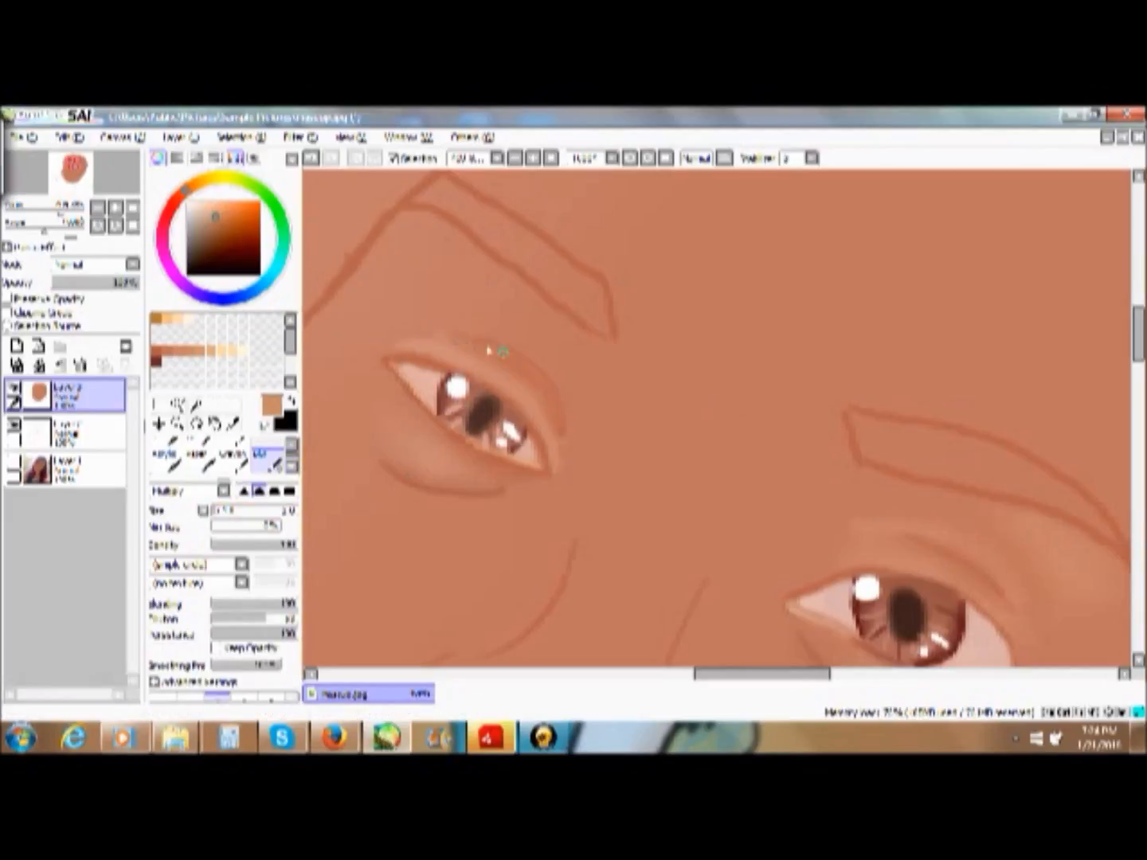
- Darken the crease above the second eye with the dark reddish-brown swatch and soften it with the blending brush
{"action": "left_click", "coordinate": [156, 363]}
{"action": "left_click", "coordinate": [166, 460]}
{"action": "left_click", "coordinate": [269, 460]}
{"action": "mouse_move", "coordinate": [511, 351]}
{"action": "left_mouse_down"}
{"action": "mouse_move", "coordinate": [567, 420]}
{"action": "mouse_move", "coordinate": [422, 248]}
{"action": "mouse_move", "coordinate": [558, 350]}
{"action": "left_mouse_up"}
- Paint a light peach highlight on the brow bone between the second eye's crease and eyebrow with the Marker
{"action": "left_click", "coordinate": [210, 350]}
{"action": "scroll", "coordinate": [179, 455], "scroll_direction": "up", "scroll_amount": 2}
{"action": "left_click", "coordinate": [168, 444]}
{"action": "scroll", "coordinate": [180, 454], "scroll_direction": "down", "scroll_amount": 2}
{"action": "left_click", "coordinate": [167, 460]}
{"action": "left_click", "coordinate": [222, 351]}
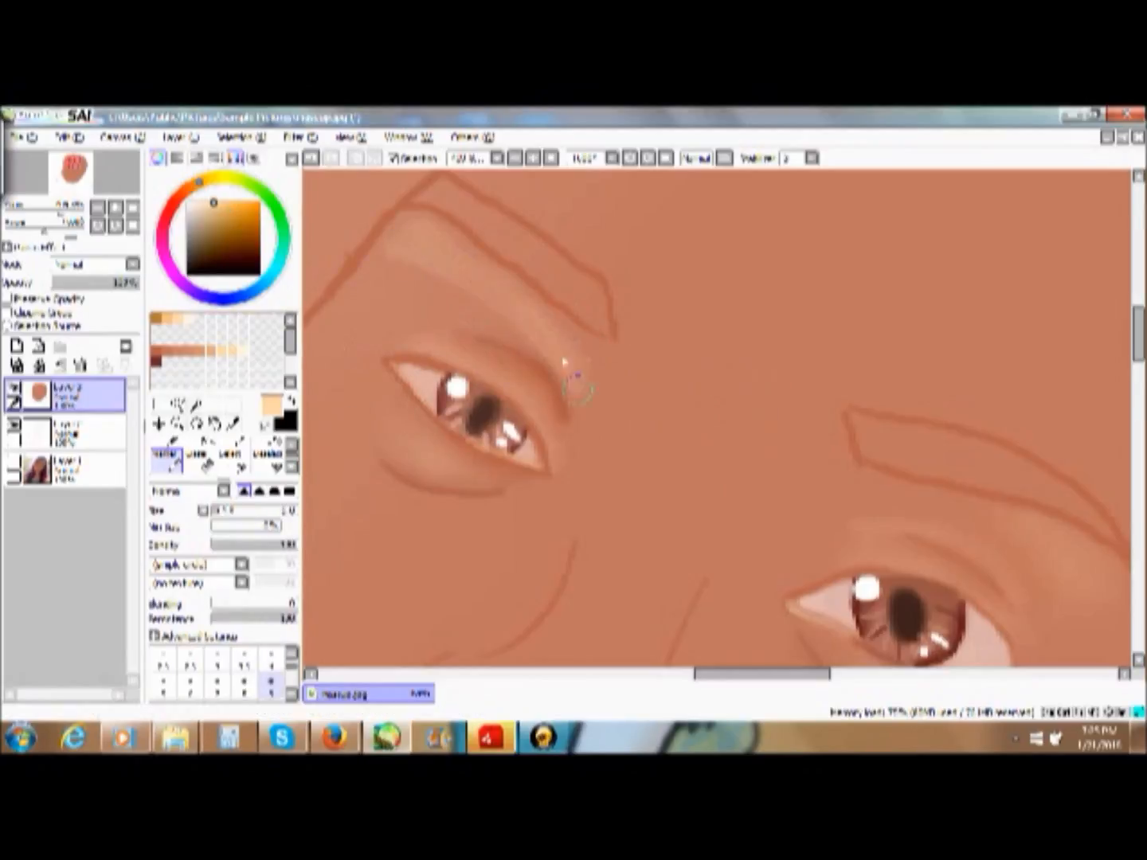
- Blend the brow-bone highlight and the shading around the eyes into the skin with an enlarged blending brush
{"action": "left_click", "coordinate": [268, 460]}
{"action": "key", "text": "bracketright"}
{"action": "key", "text": "bracketright"}
{"action": "key", "text": "bracketright"}
{"action": "key", "text": "bracketright"}
{"action": "key", "text": "bracketright"}
{"action": "key", "text": "bracketright"}
{"action": "key", "text": "bracketright"}
{"action": "key", "text": "bracketright"}
{"action": "key", "text": "bracketright"}
{"action": "key", "text": "bracketright"}
{"action": "key", "text": "bracketright"}
{"action": "key", "text": "bracketright"}
{"action": "key", "text": "bracketright"}
{"action": "key", "text": "bracketright"}
{"action": "left_click_drag", "start_coordinate": [422, 239], "coordinate": [592, 417]}
{"action": "left_click", "coordinate": [550, 739]}
{"action": "left_click_drag", "start_coordinate": [384, 466], "coordinate": [412, 459]}
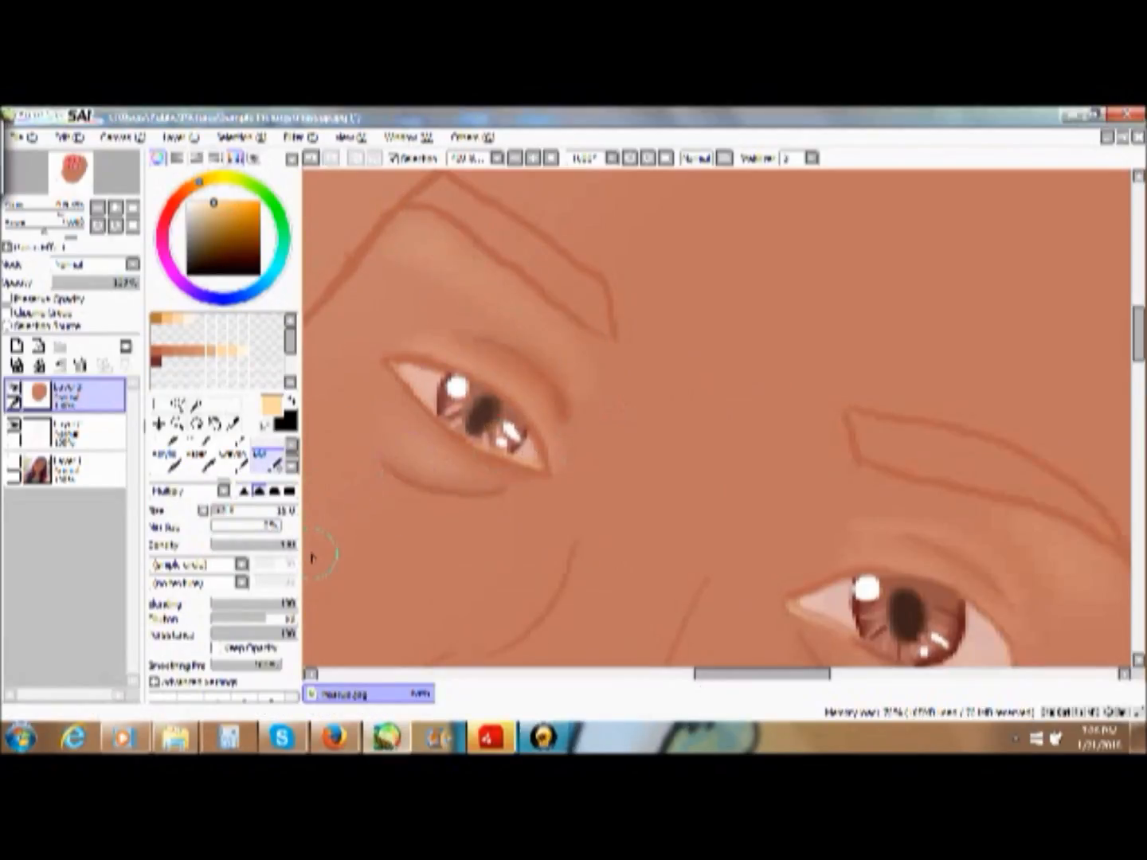
{"action": "left_click", "coordinate": [515, 158]}
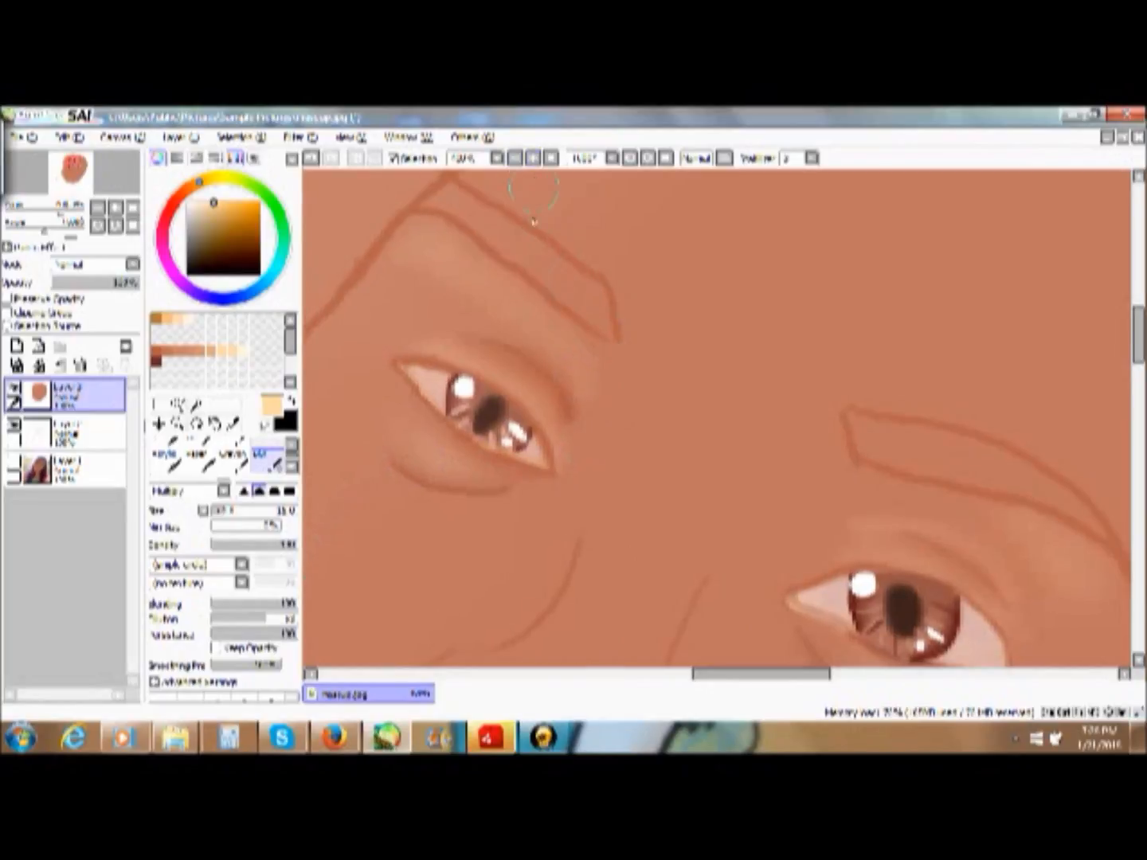
{"action": "left_click", "coordinate": [515, 159]}
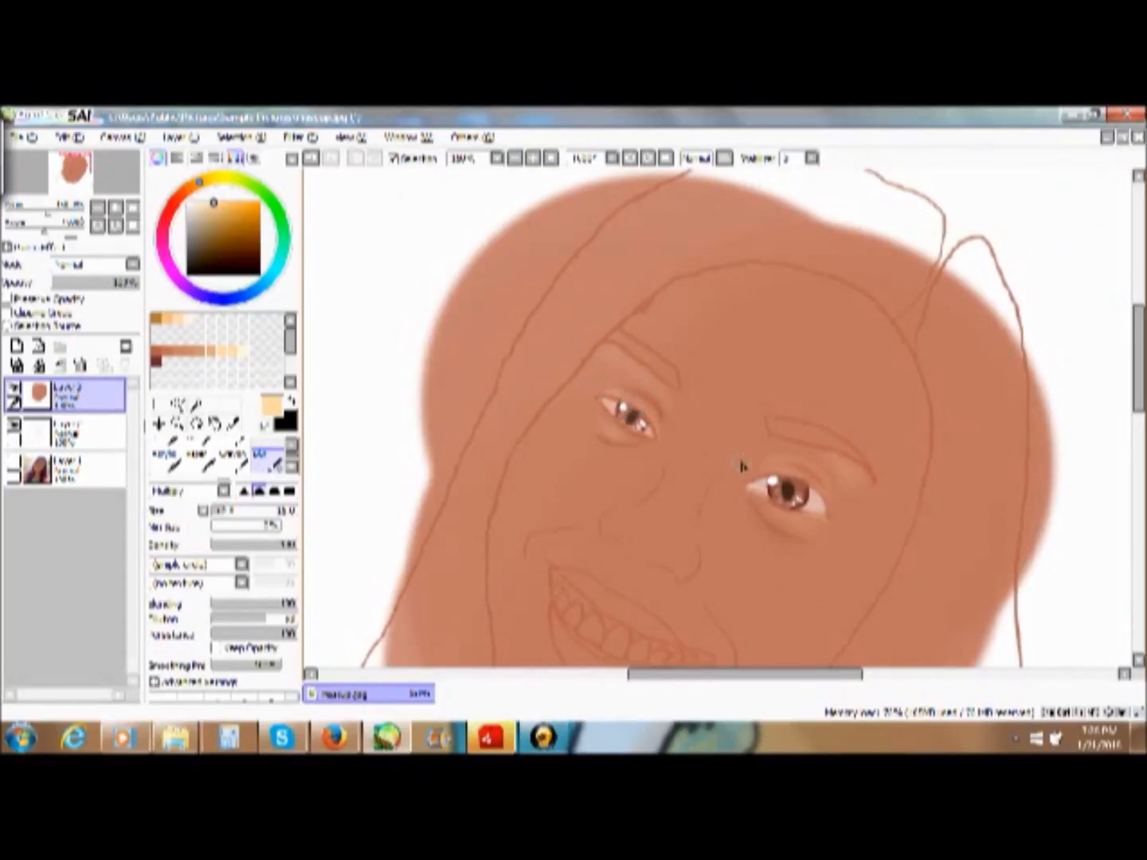
{"action": "mouse_move", "coordinate": [856, 487]}
{"action": "left_mouse_down"}
{"action": "mouse_move", "coordinate": [823, 458]}
{"action": "mouse_move", "coordinate": [804, 468]}
{"action": "mouse_move", "coordinate": [805, 454]}
{"action": "mouse_move", "coordinate": [773, 453]}
{"action": "left_mouse_up"}
- Sample the eyebrow's dark brown from the reference photo, then return to the painted view with the outline layer selected
{"action": "left_click", "coordinate": [80, 470]}
{"action": "left_click", "coordinate": [13, 463]}
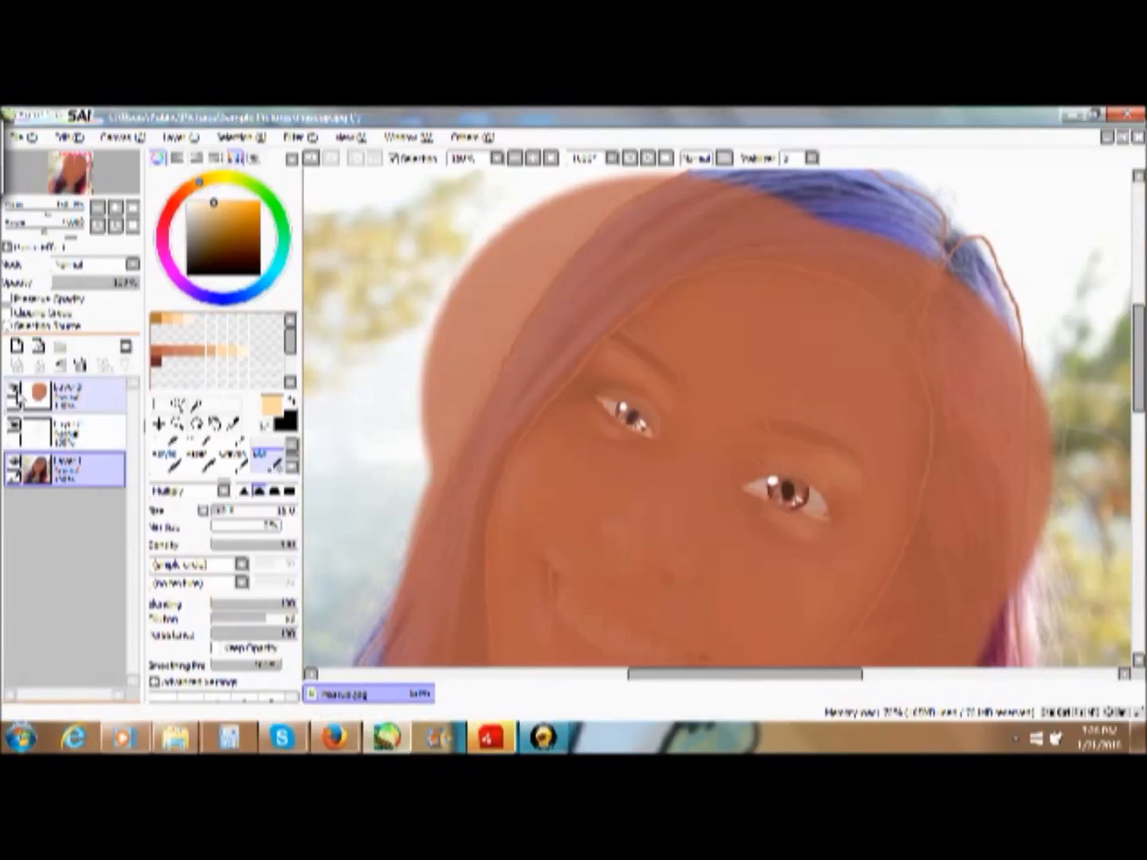
{"action": "left_click", "coordinate": [14, 391]}
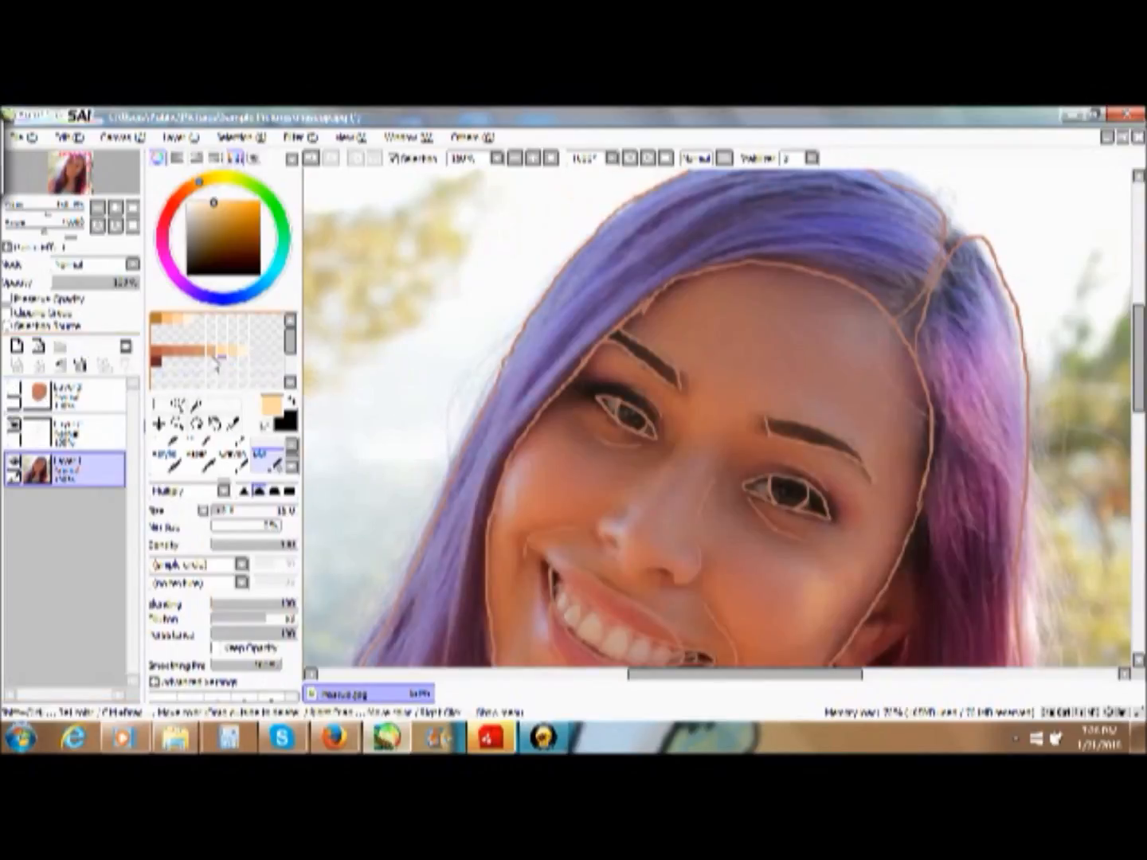
{"action": "left_click", "coordinate": [234, 424]}
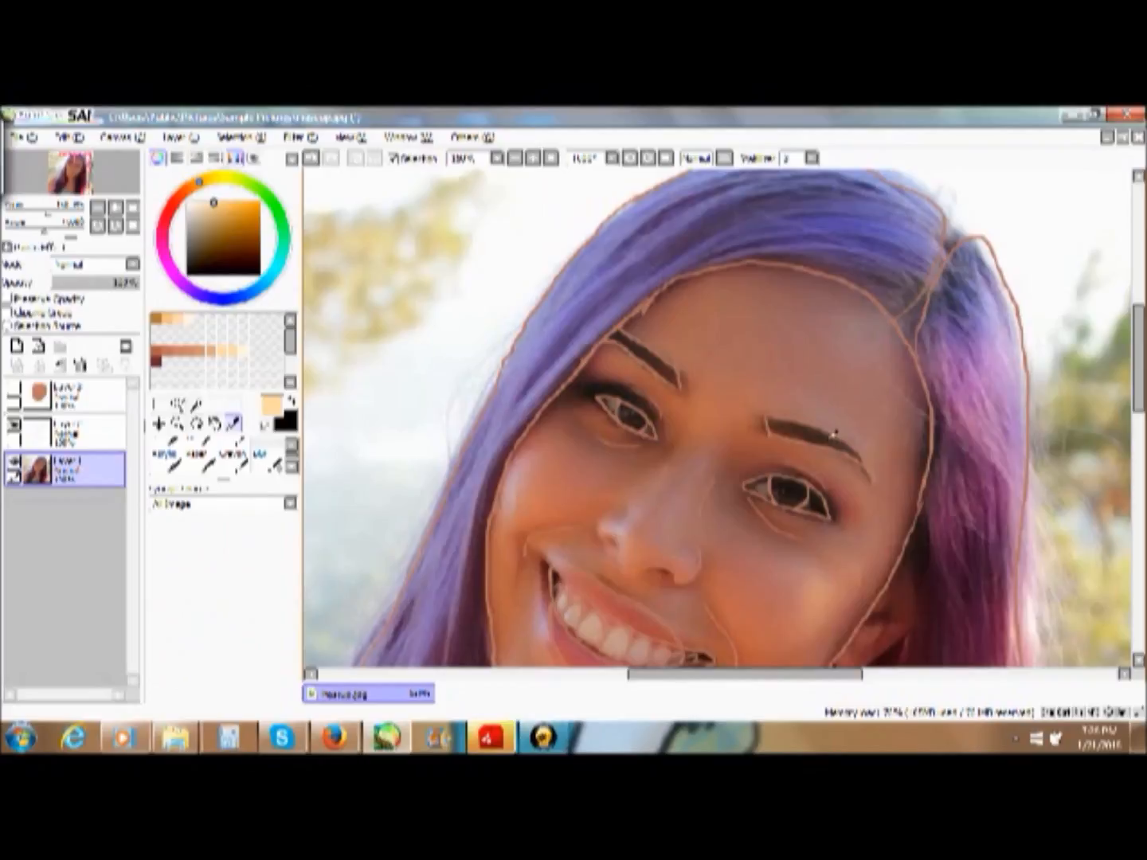
{"action": "left_click", "coordinate": [835, 434]}
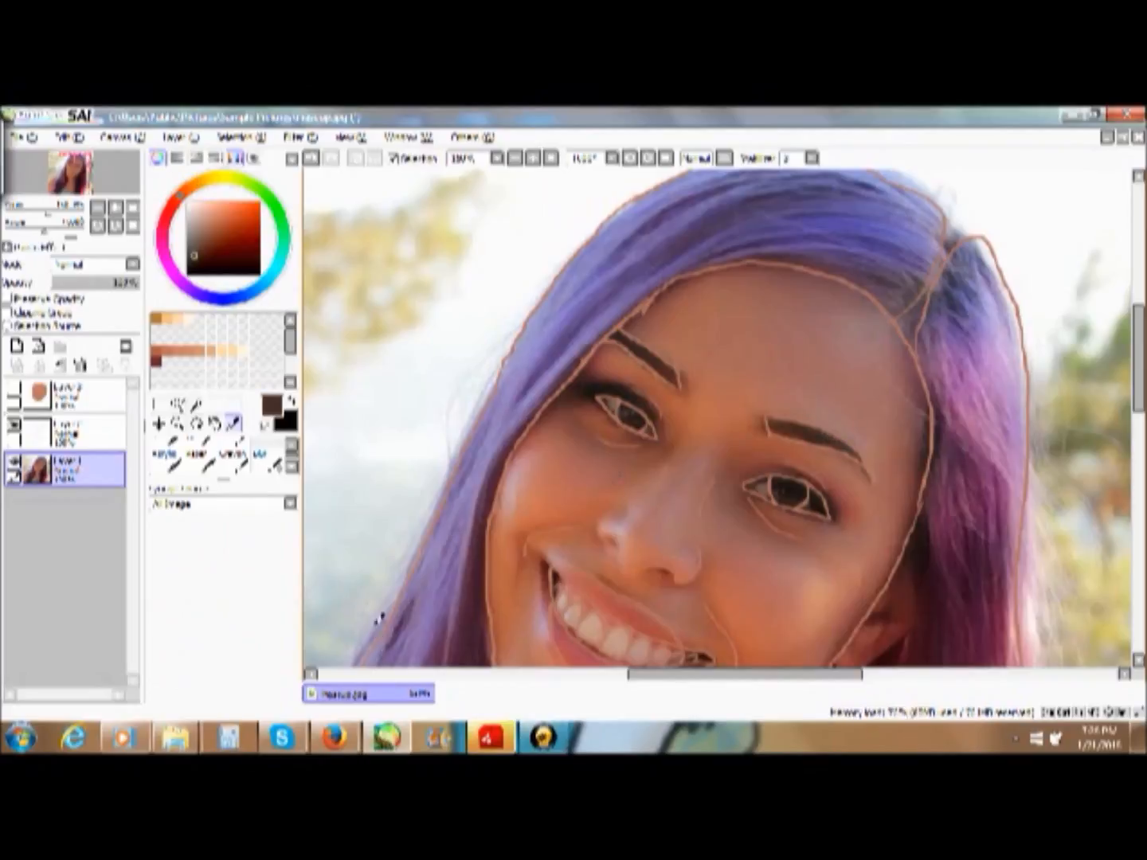
{"action": "left_click", "coordinate": [79, 431]}
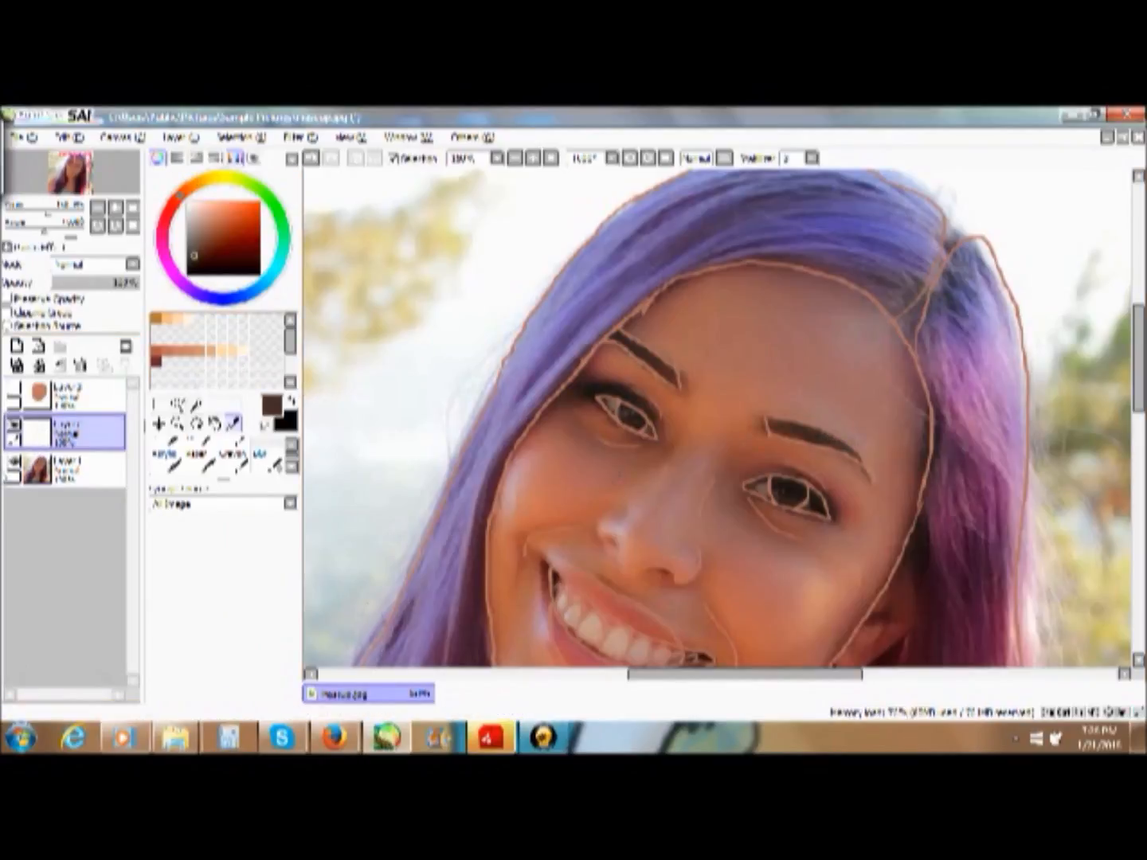
{"action": "left_click", "coordinate": [14, 463]}
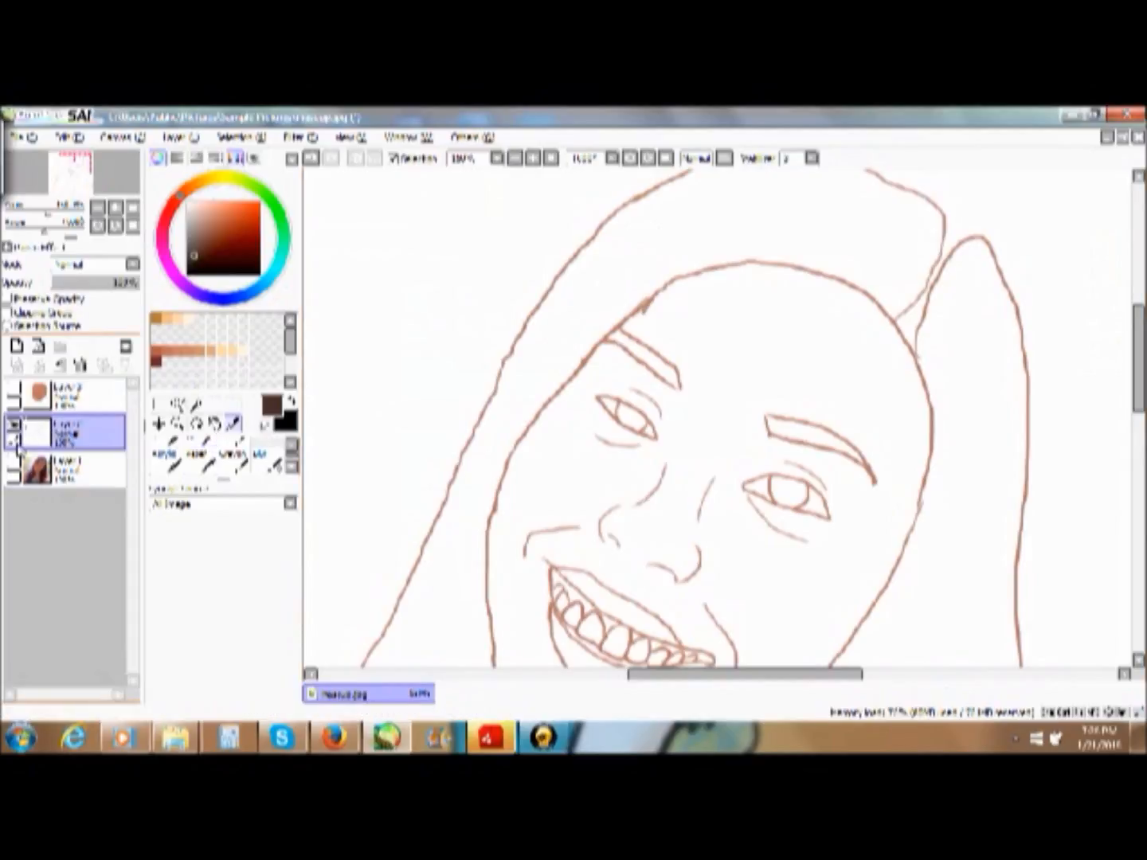
{"action": "left_click", "coordinate": [14, 392]}
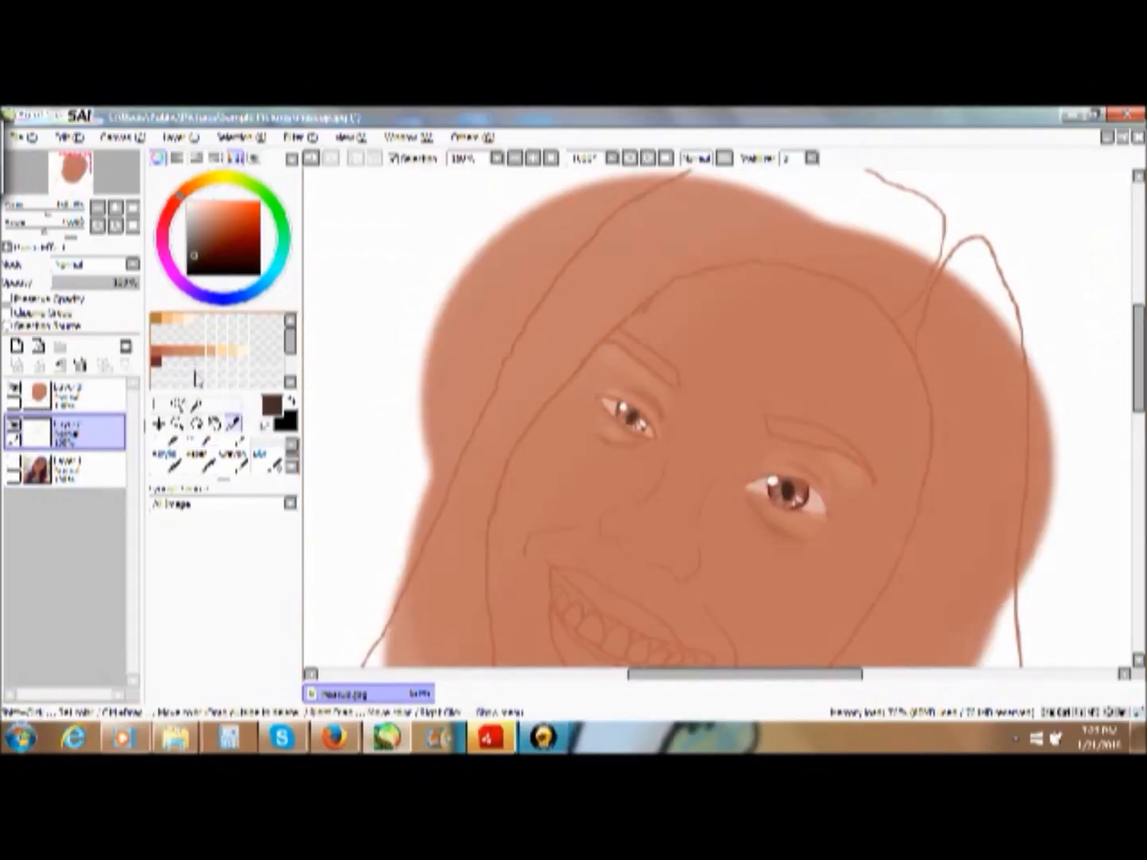
- Try to fill the second eye's eyebrow with dark brown Pencil hair strokes on the outline layer
{"action": "left_click", "coordinate": [177, 423]}
{"action": "left_click_drag", "start_coordinate": [549, 284], "coordinate": [1025, 550]}
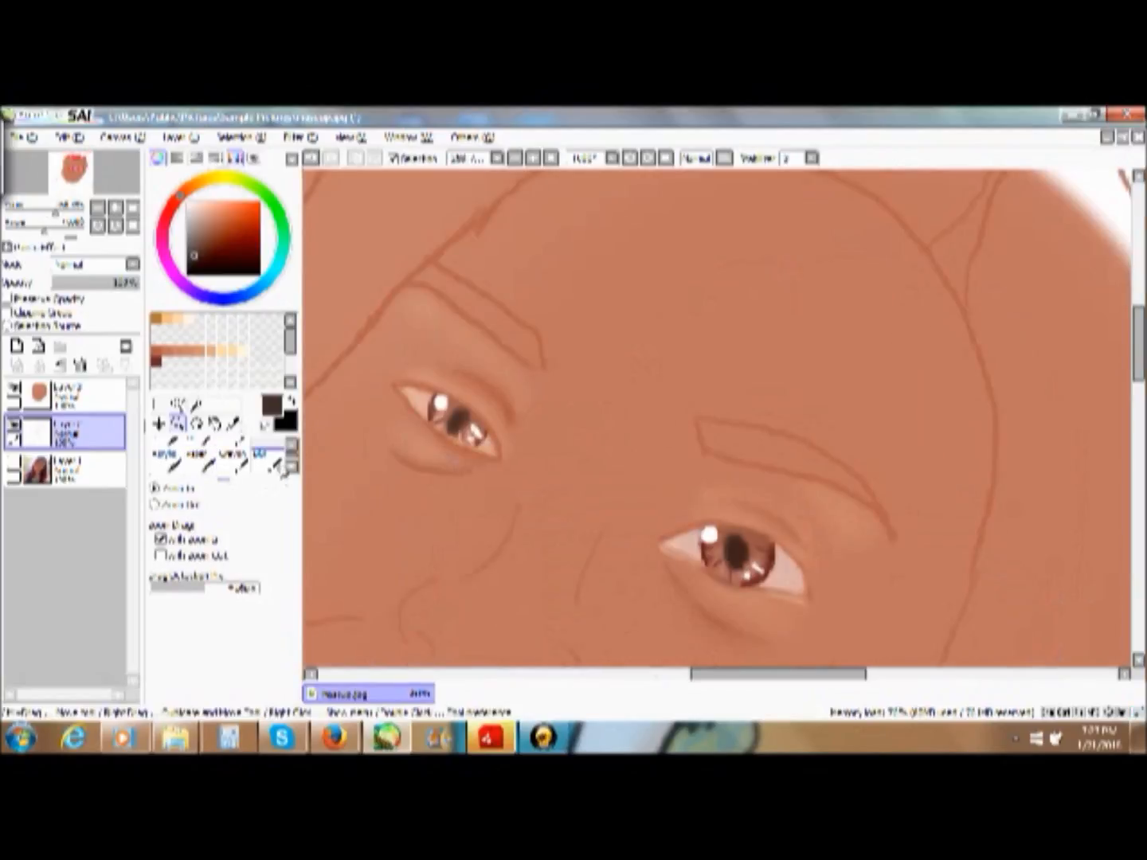
{"action": "left_click", "coordinate": [293, 447]}
{"action": "left_click", "coordinate": [293, 448]}
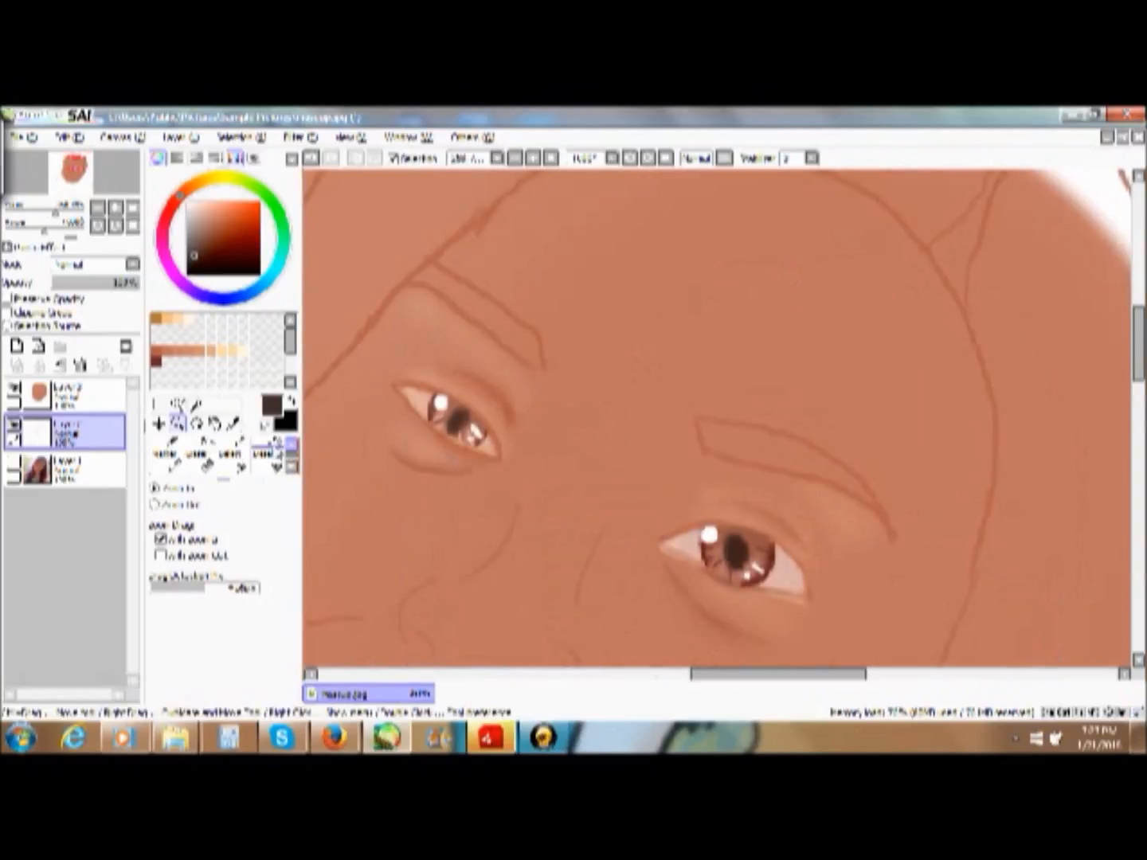
{"action": "left_click", "coordinate": [292, 449]}
{"action": "left_click", "coordinate": [165, 451]}
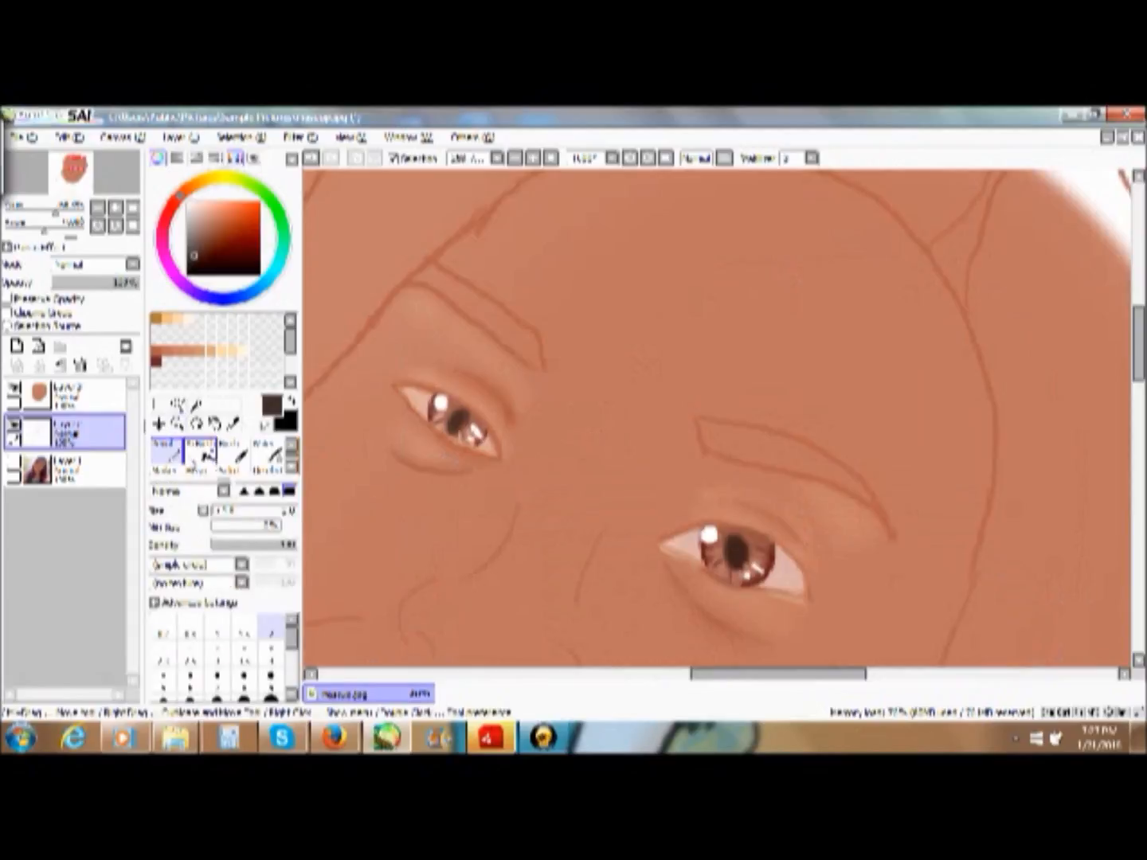
{"action": "left_click_drag", "start_coordinate": [533, 362], "coordinate": [483, 302]}
{"action": "left_click", "coordinate": [312, 158]}
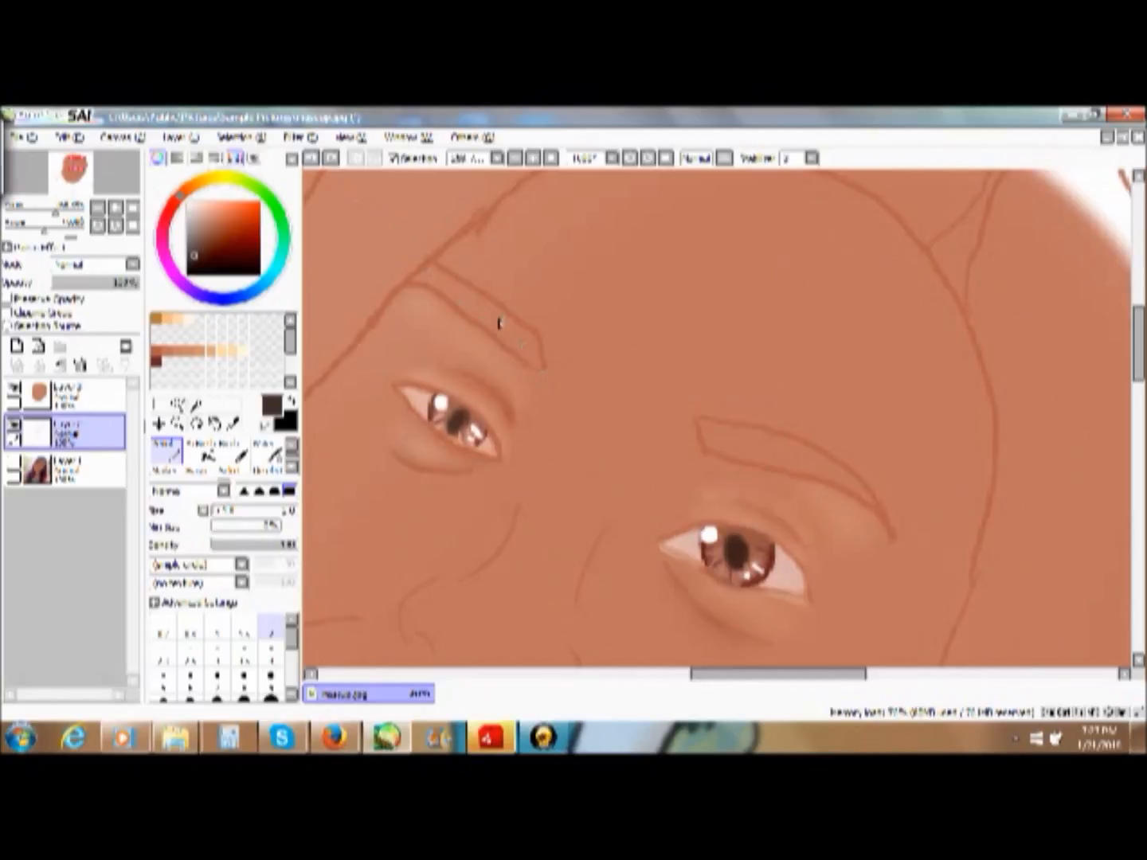
{"action": "mouse_move", "coordinate": [533, 357]}
{"action": "left_mouse_down"}
{"action": "mouse_move", "coordinate": [496, 309]}
{"action": "mouse_move", "coordinate": [460, 313]}
{"action": "mouse_move", "coordinate": [498, 323]}
{"action": "mouse_move", "coordinate": [449, 285]}
{"action": "mouse_move", "coordinate": [527, 345]}
{"action": "mouse_move", "coordinate": [487, 304]}
{"action": "left_mouse_up"}
{"action": "left_click_drag", "start_coordinate": [540, 365], "coordinate": [481, 311]}
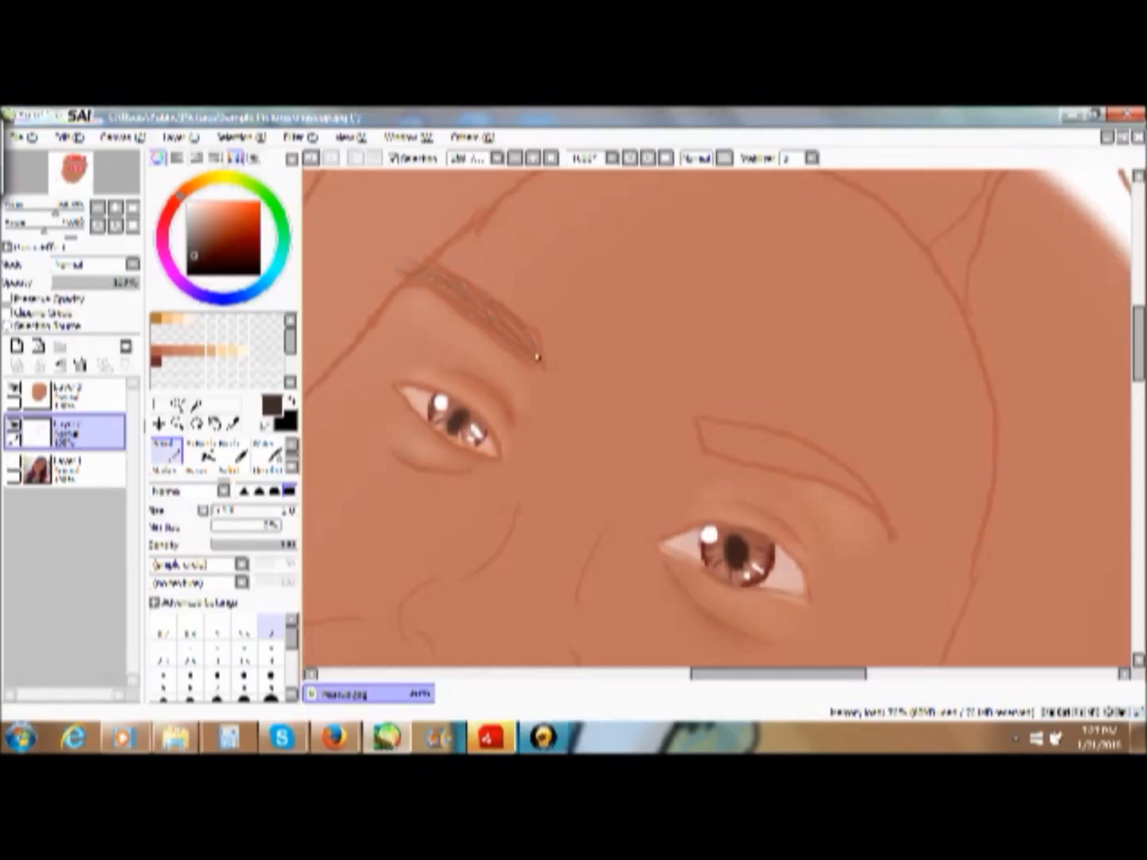
{"action": "left_click_drag", "start_coordinate": [539, 364], "coordinate": [492, 312]}
{"action": "left_click_drag", "start_coordinate": [534, 364], "coordinate": [504, 340]}
- Try a lighter orange-brown for the eyebrow hair strokes on the outline layer
{"action": "left_click", "coordinate": [202, 247]}
{"action": "mouse_move", "coordinate": [209, 211]}
{"action": "left_mouse_down"}
{"action": "mouse_move", "coordinate": [226, 218]}
{"action": "mouse_move", "coordinate": [220, 232]}
{"action": "left_mouse_up"}
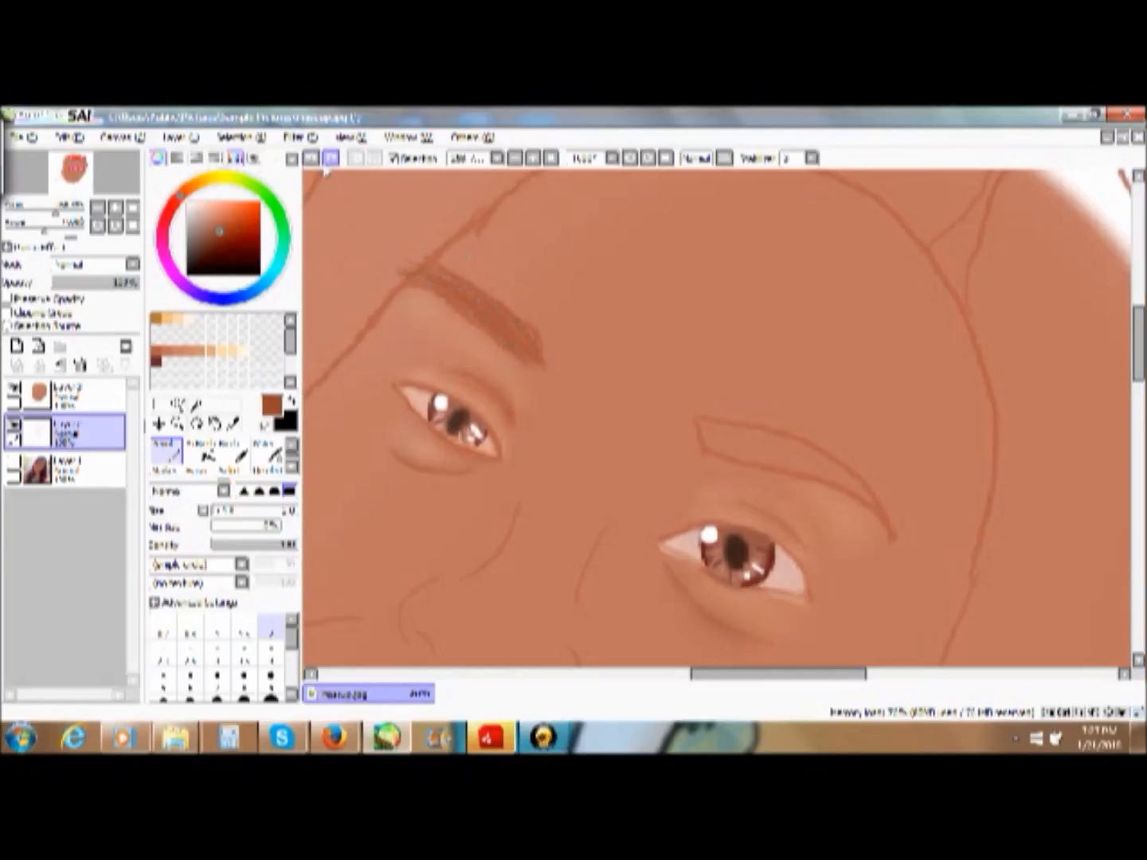
{"action": "left_click_drag", "start_coordinate": [177, 208], "coordinate": [190, 189]}
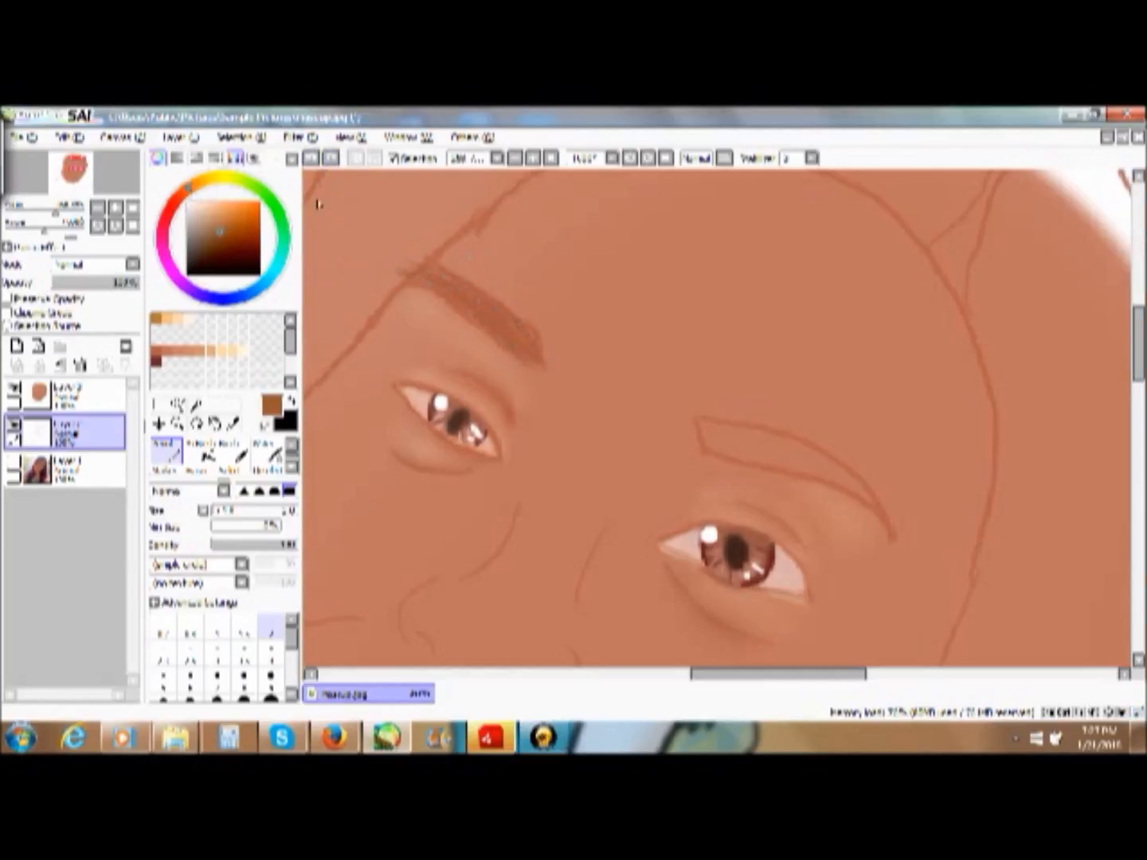
{"action": "left_click_drag", "start_coordinate": [521, 352], "coordinate": [462, 299]}
- Show the reference photo layer and hide the skin painting layer
{"action": "left_click", "coordinate": [75, 474]}
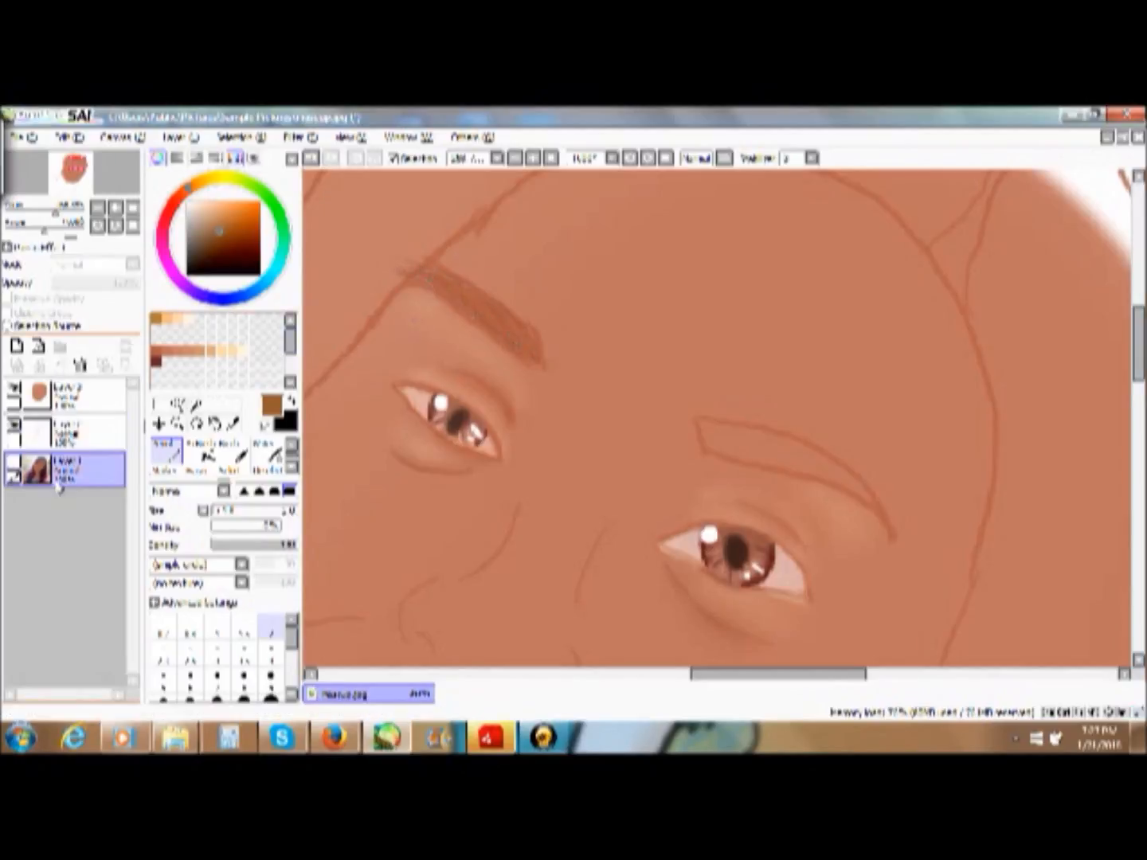
{"action": "left_click", "coordinate": [15, 463]}
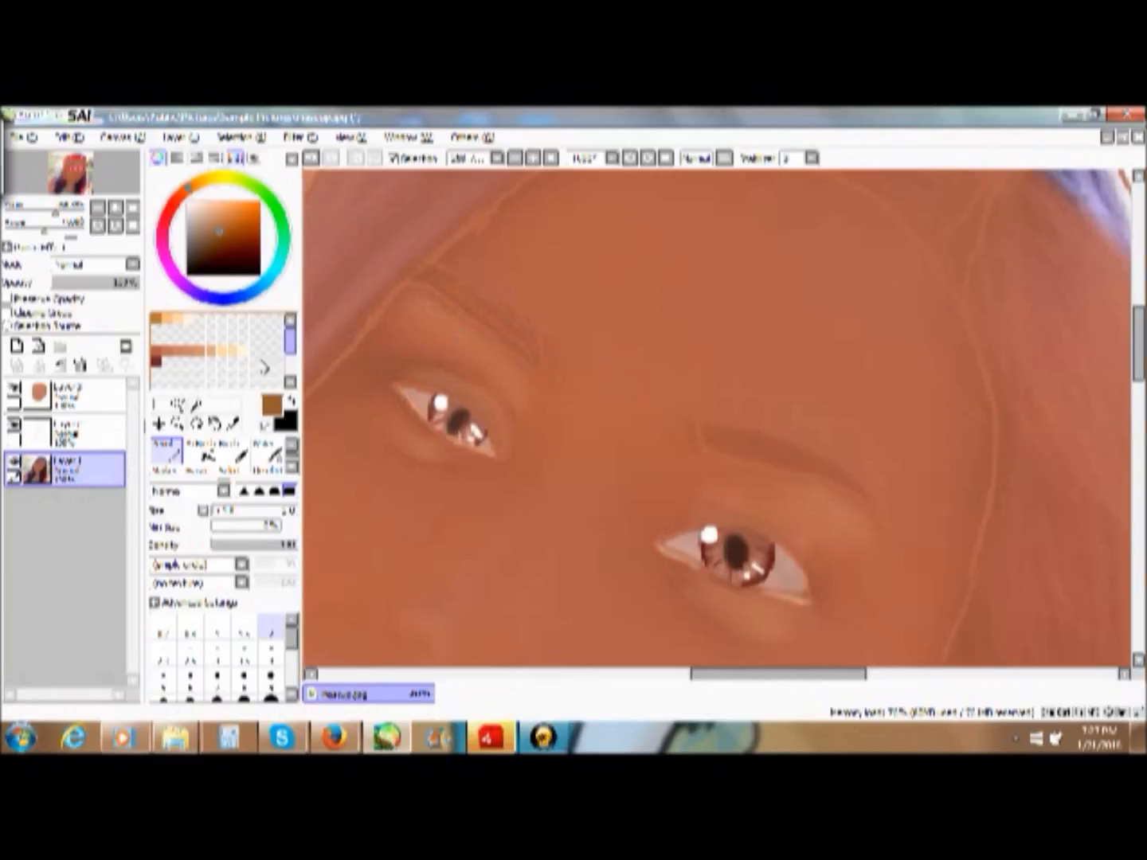
{"action": "left_click", "coordinate": [14, 388]}
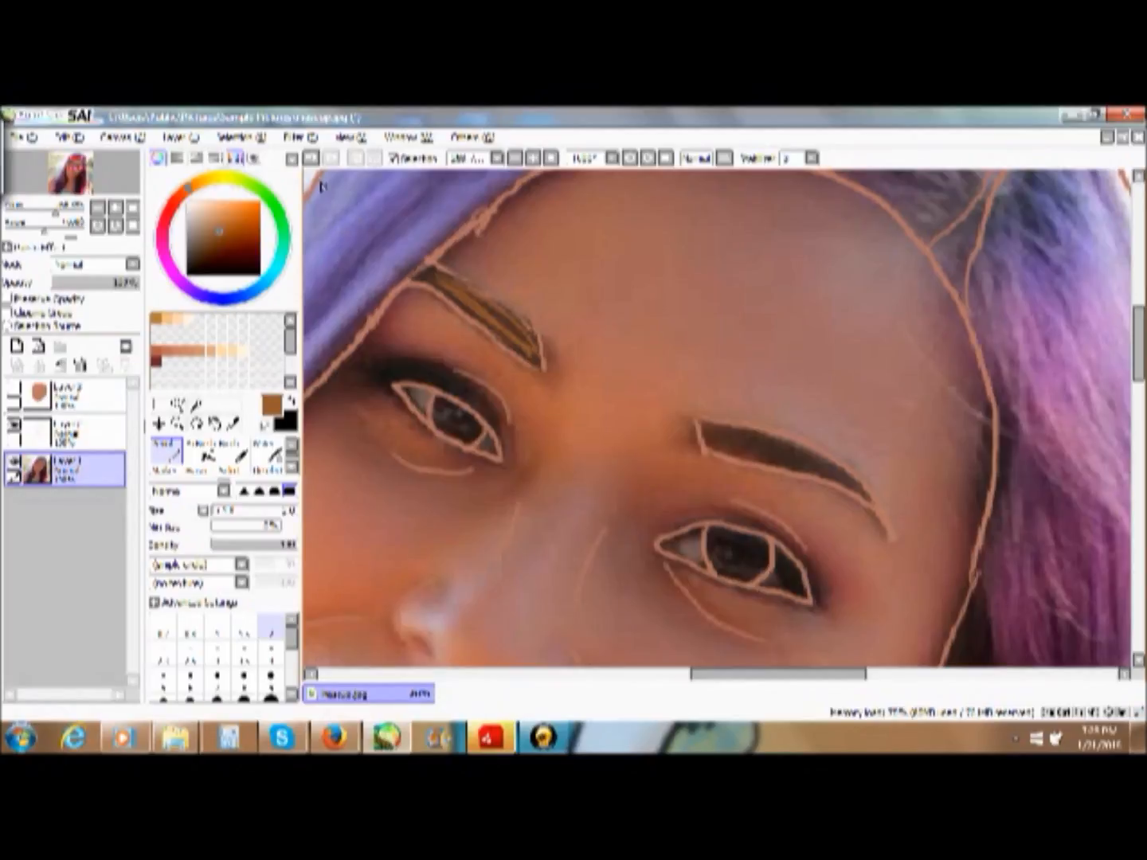
- Undo the eyebrow strokes made on the outline layer
{"action": "left_click", "coordinate": [314, 160]}
{"action": "left_click", "coordinate": [314, 162]}
{"action": "left_click", "coordinate": [314, 162]}
{"action": "left_click", "coordinate": [314, 162]}
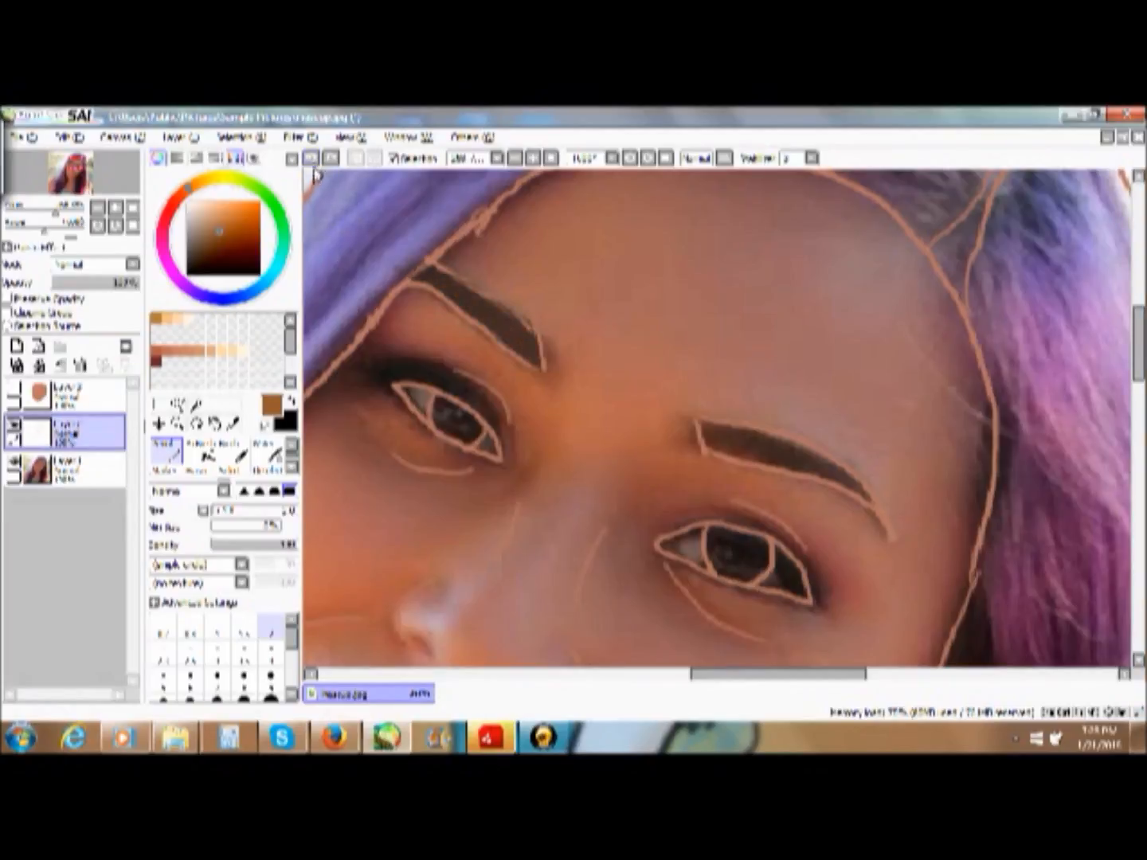
{"action": "left_click", "coordinate": [312, 160]}
{"action": "left_click", "coordinate": [312, 160]}
{"action": "left_click", "coordinate": [313, 160]}
{"action": "left_click", "coordinate": [313, 161]}
{"action": "left_click", "coordinate": [313, 160]}
{"action": "left_click", "coordinate": [312, 161]}
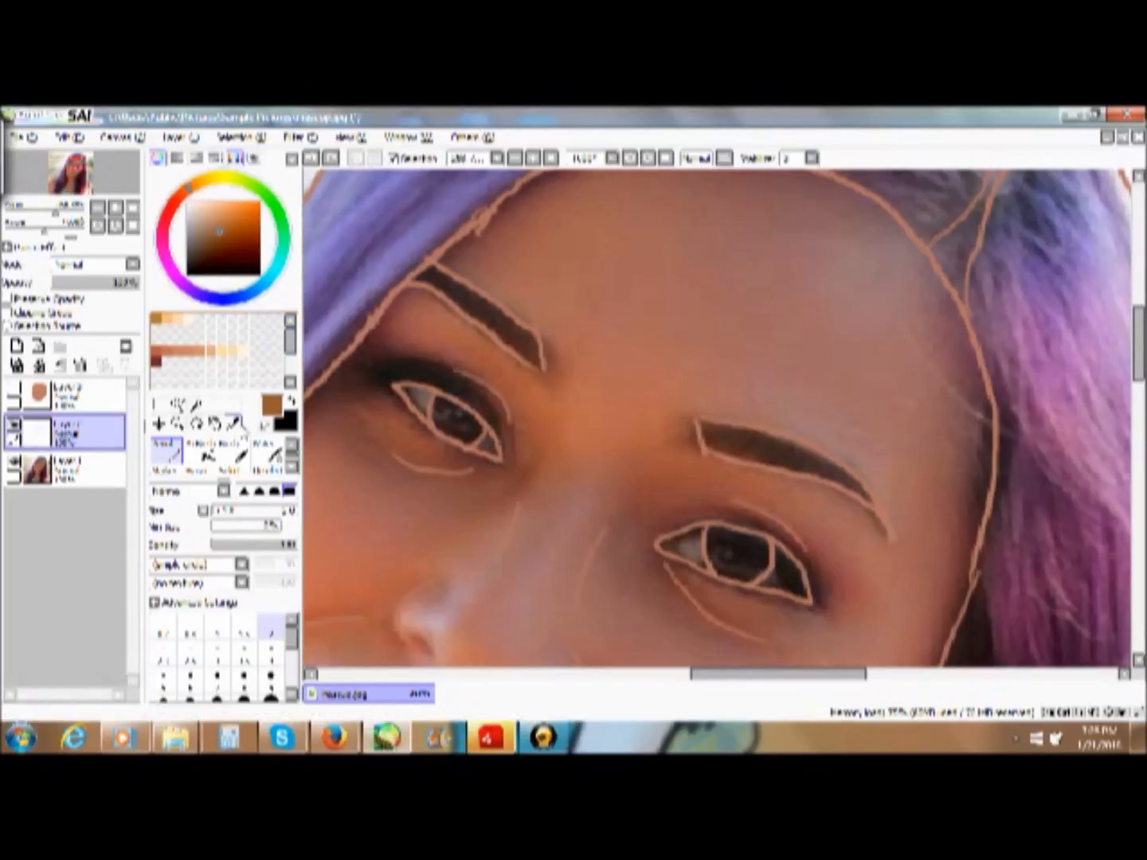
- Sample the eyebrow's dark brown from the photo, then select and show the skin painting layer and hide the photo
{"action": "left_click", "coordinate": [237, 425]}
{"action": "left_click", "coordinate": [484, 298]}
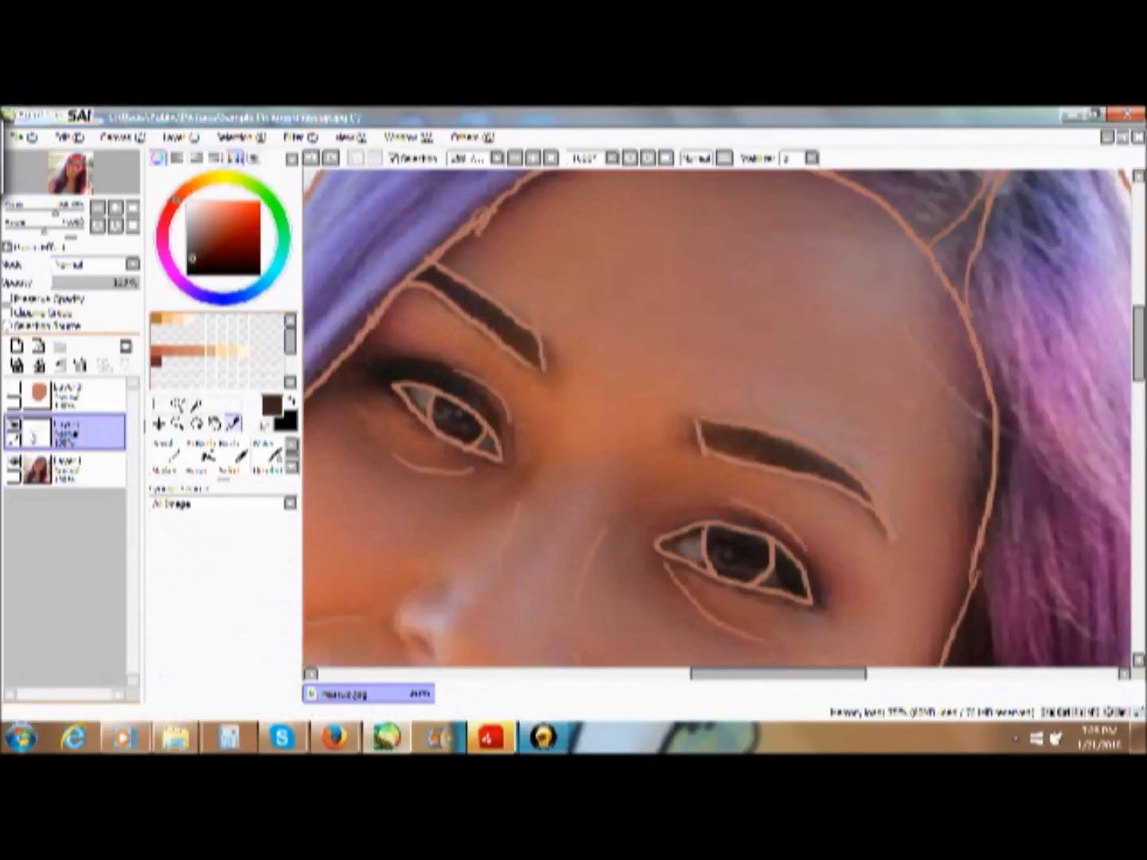
{"action": "left_click", "coordinate": [79, 394]}
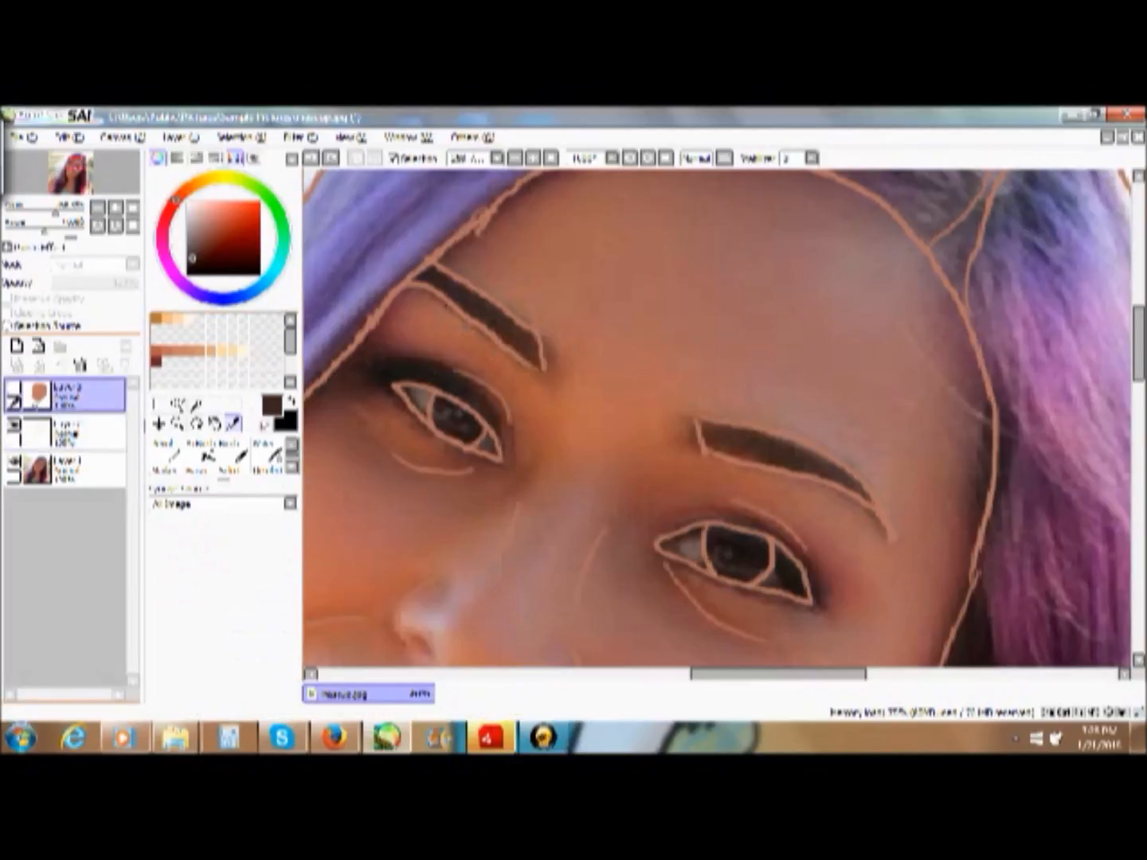
{"action": "left_click", "coordinate": [14, 388]}
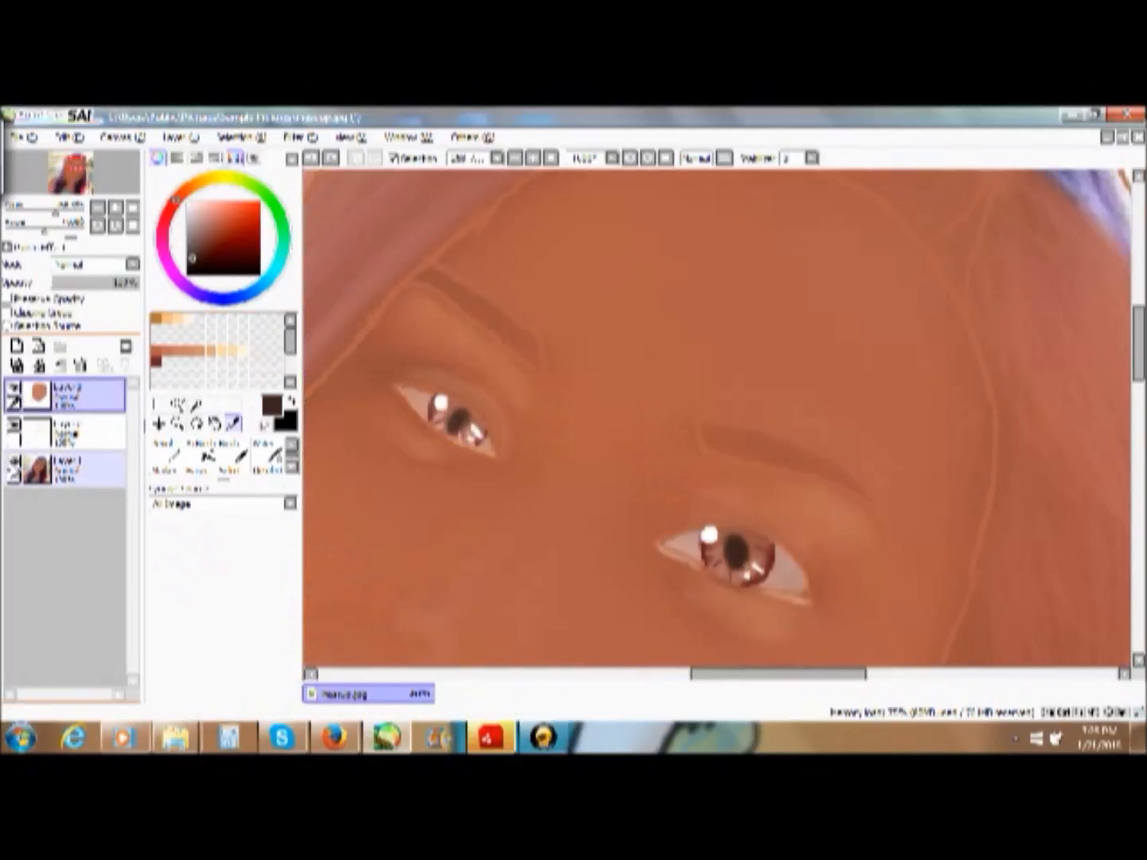
{"action": "left_click", "coordinate": [14, 463]}
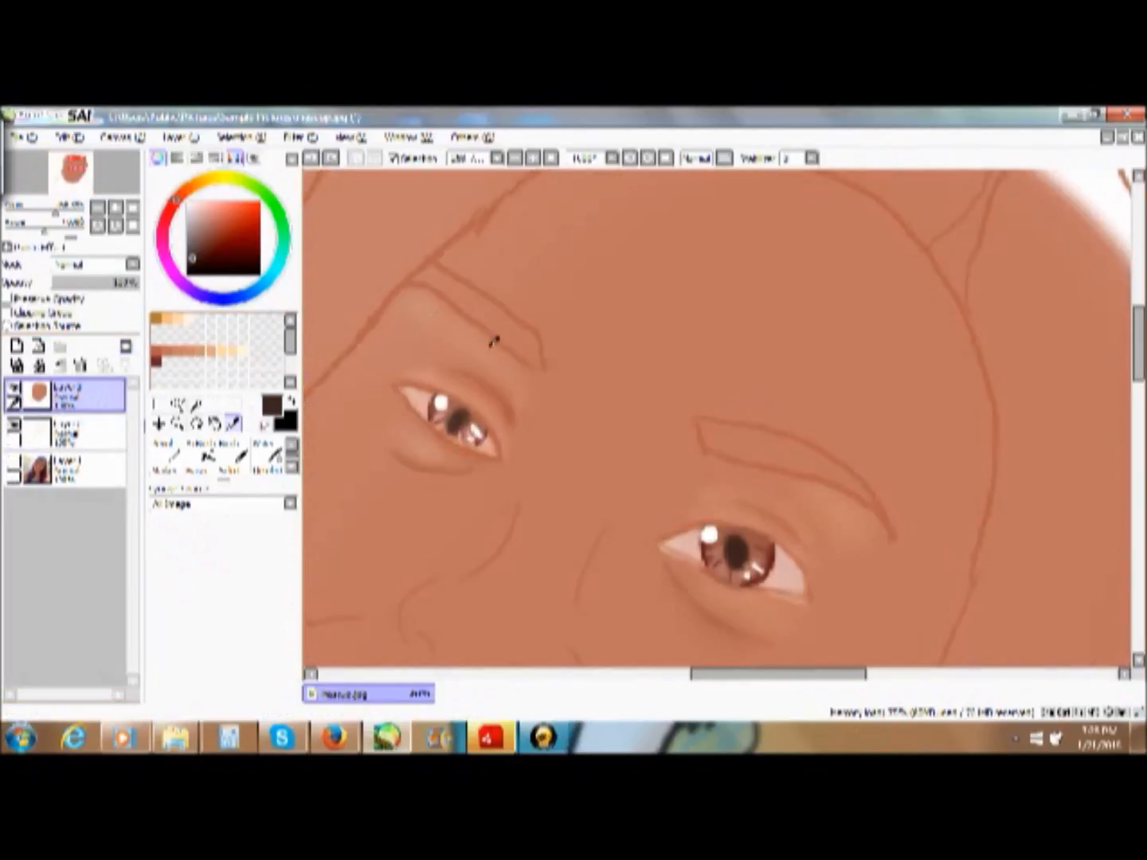
- Draw the first dark brown hair strokes along the second eye's eyebrow with the Pencil, undoing the misplaced ones
{"action": "left_click", "coordinate": [165, 450]}
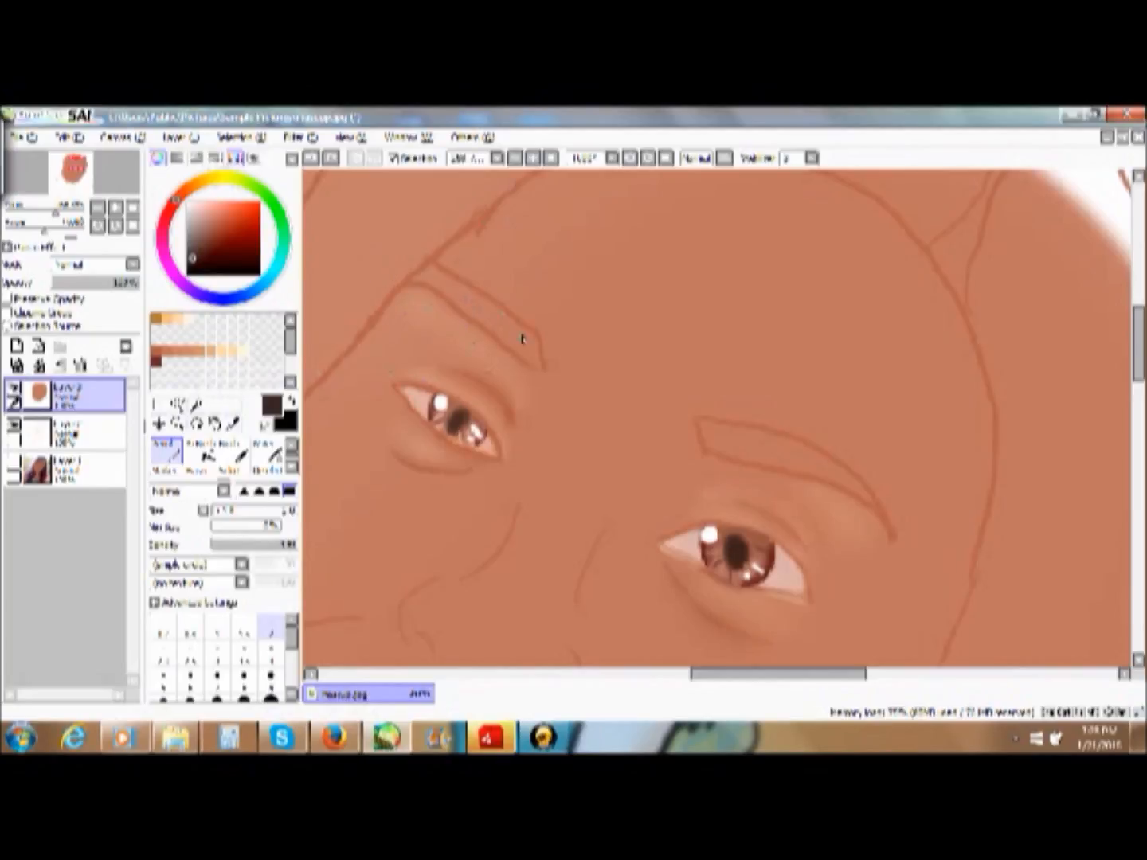
{"action": "left_click_drag", "start_coordinate": [443, 276], "coordinate": [521, 348]}
{"action": "left_click_drag", "start_coordinate": [445, 279], "coordinate": [520, 351]}
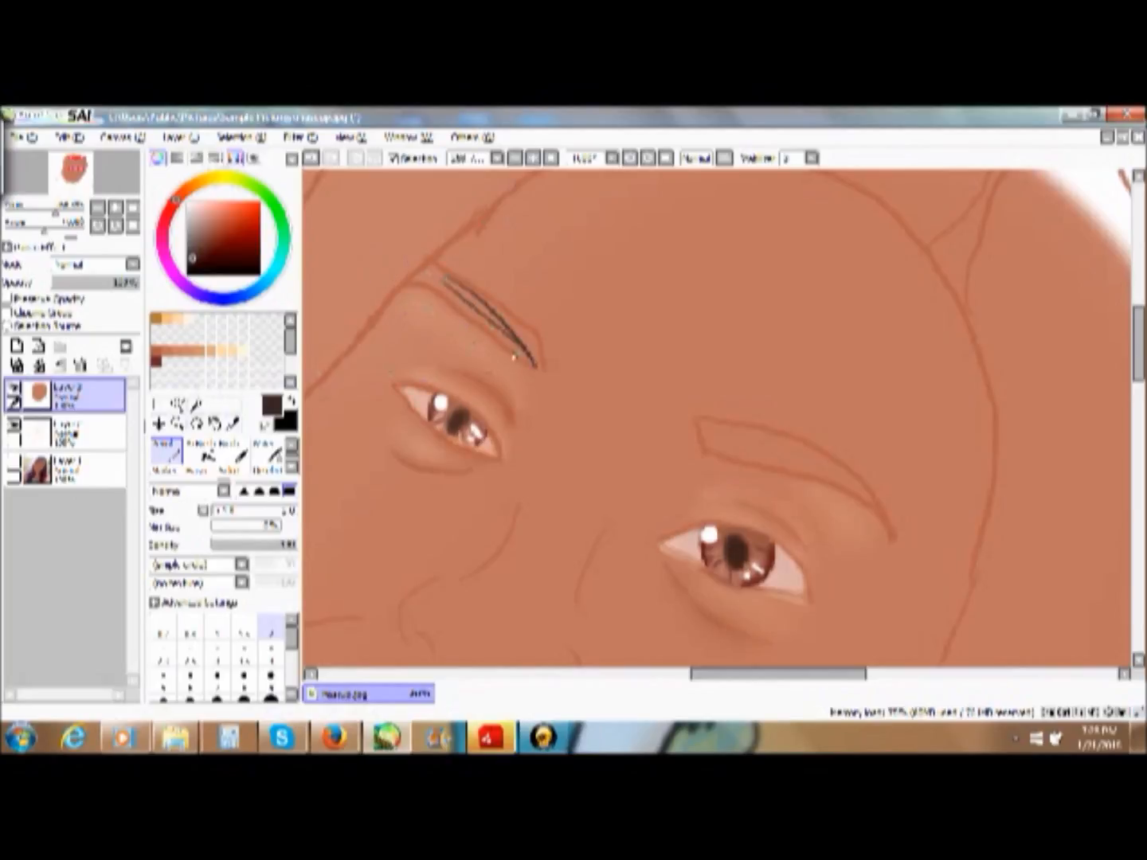
{"action": "left_click", "coordinate": [303, 159]}
{"action": "mouse_move", "coordinate": [535, 367]}
{"action": "left_mouse_down"}
{"action": "mouse_move", "coordinate": [488, 306]}
{"action": "mouse_move", "coordinate": [444, 292]}
{"action": "left_mouse_up"}
{"action": "left_click", "coordinate": [311, 160]}
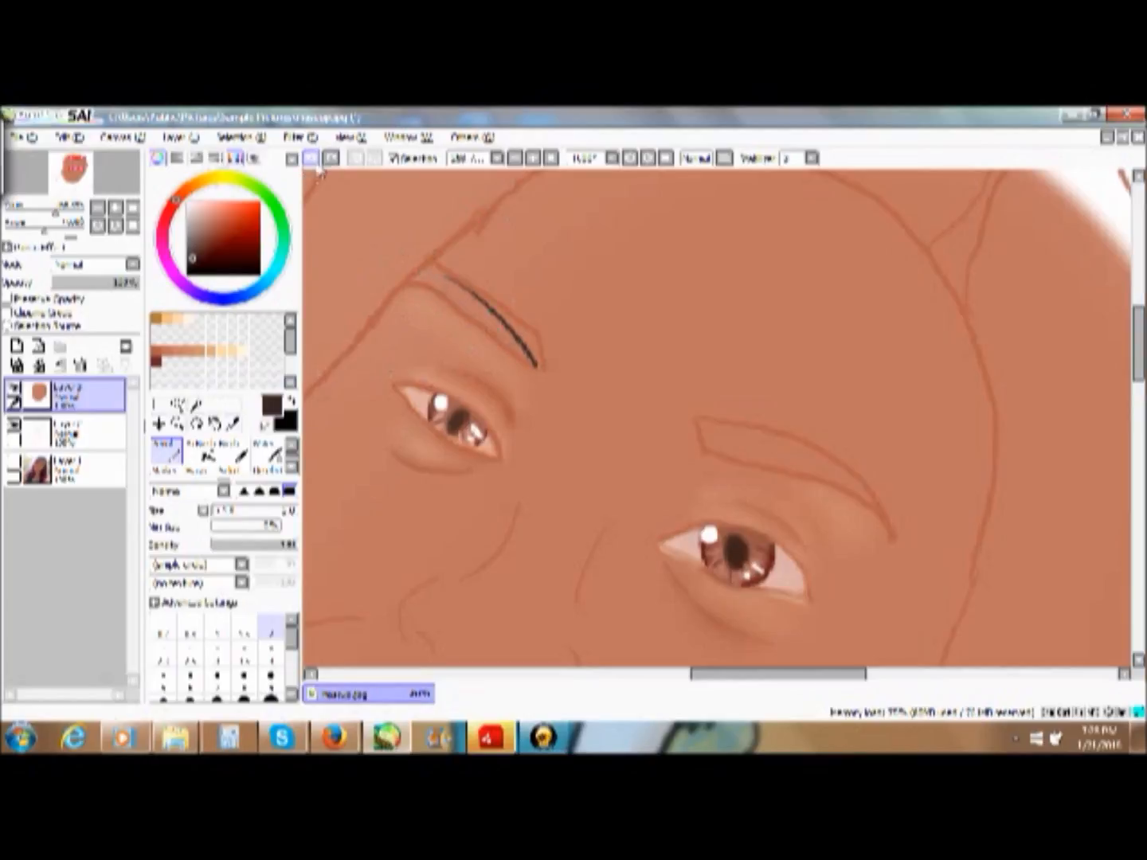
- Fill the rest of the second eye's eyebrow with dense dark brown hair strokes out to its tapered outer end
{"action": "mouse_move", "coordinate": [530, 362]}
{"action": "left_mouse_down"}
{"action": "mouse_move", "coordinate": [441, 284]}
{"action": "mouse_move", "coordinate": [471, 317]}
{"action": "mouse_move", "coordinate": [447, 301]}
{"action": "left_mouse_up"}
{"action": "mouse_move", "coordinate": [538, 366]}
{"action": "left_mouse_down"}
{"action": "mouse_move", "coordinate": [492, 304]}
{"action": "mouse_move", "coordinate": [528, 333]}
{"action": "mouse_move", "coordinate": [506, 309]}
{"action": "mouse_move", "coordinate": [519, 324]}
{"action": "mouse_move", "coordinate": [454, 282]}
{"action": "left_mouse_up"}
{"action": "mouse_move", "coordinate": [532, 334]}
{"action": "left_mouse_down"}
{"action": "mouse_move", "coordinate": [437, 272]}
{"action": "mouse_move", "coordinate": [484, 319]}
{"action": "left_mouse_up"}
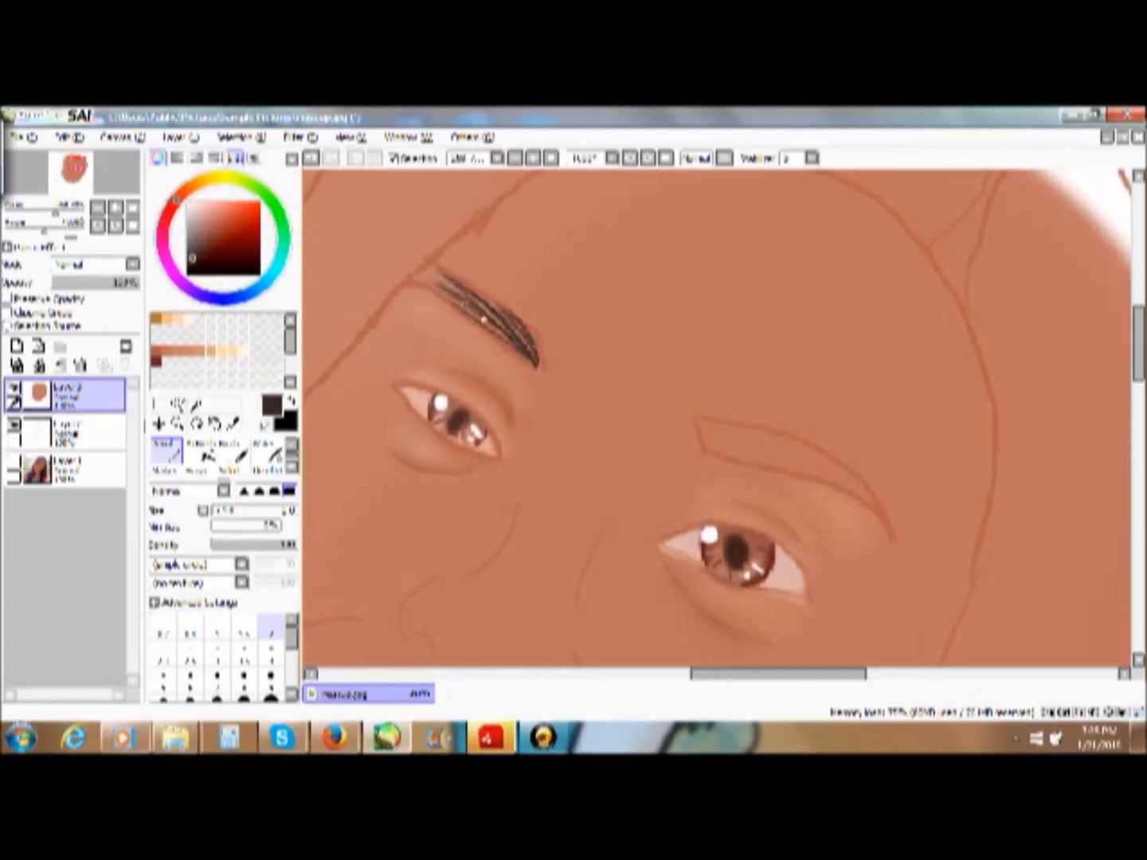
{"action": "mouse_move", "coordinate": [426, 276]}
{"action": "left_mouse_down"}
{"action": "mouse_move", "coordinate": [470, 298]}
{"action": "mouse_move", "coordinate": [443, 279]}
{"action": "mouse_move", "coordinate": [433, 289]}
{"action": "left_mouse_up"}
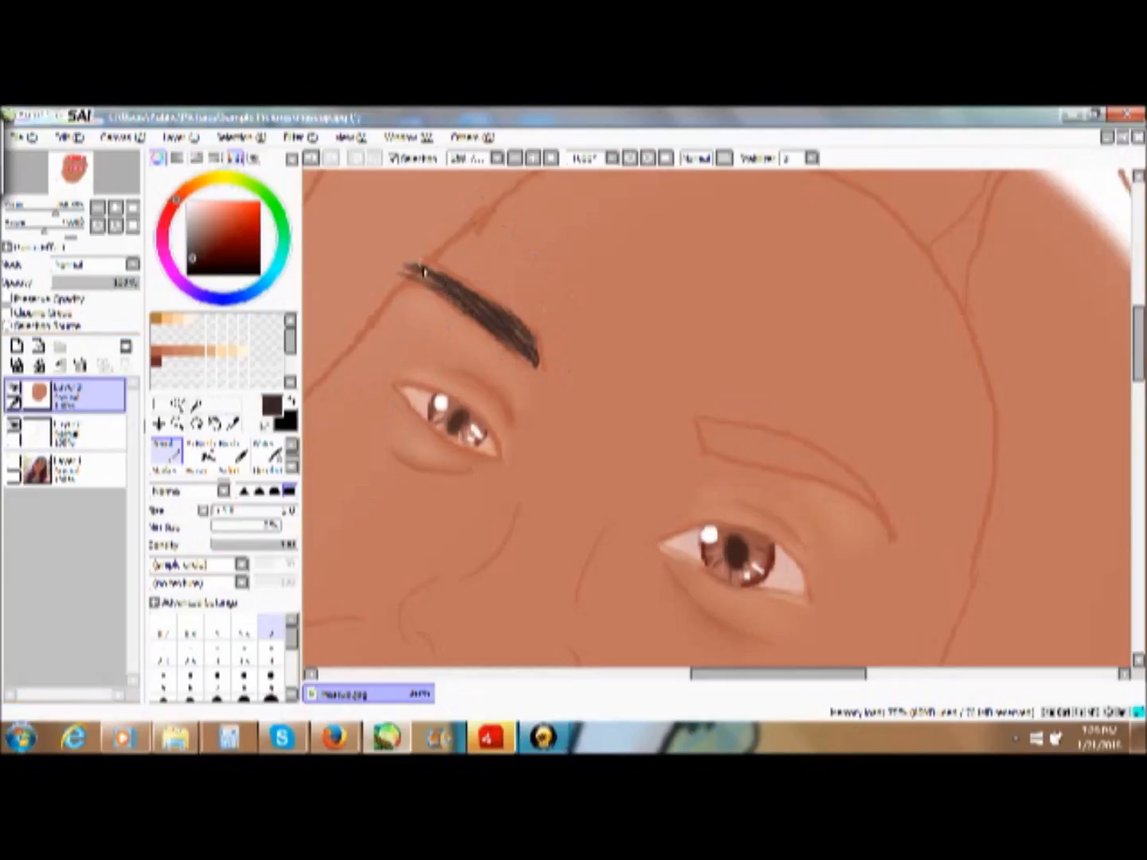
{"action": "left_click_drag", "start_coordinate": [447, 288], "coordinate": [399, 272]}
{"action": "left_click", "coordinate": [292, 470]}
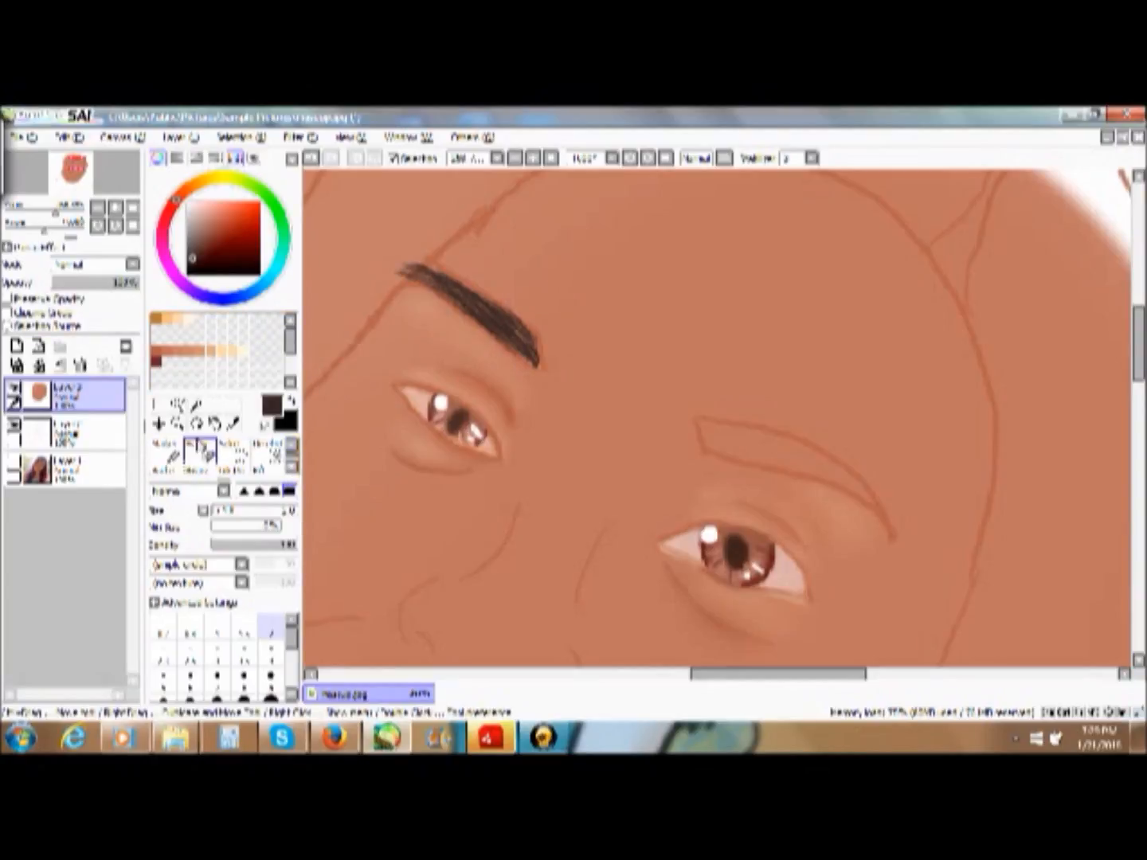
{"action": "left_click", "coordinate": [201, 449]}
{"action": "mouse_move", "coordinate": [397, 239]}
{"action": "left_mouse_down"}
{"action": "mouse_move", "coordinate": [390, 252]}
{"action": "mouse_move", "coordinate": [402, 248]}
{"action": "left_mouse_up"}
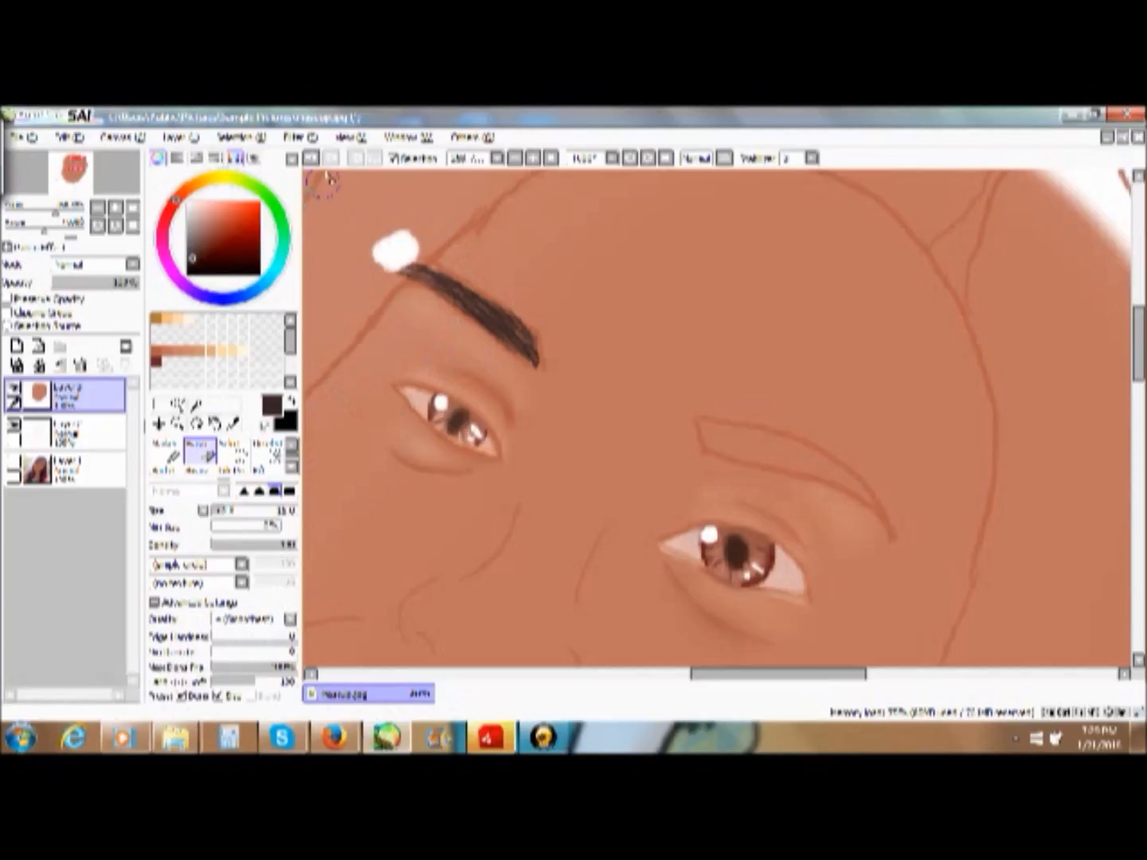
{"action": "key", "text": "ctrl+z"}
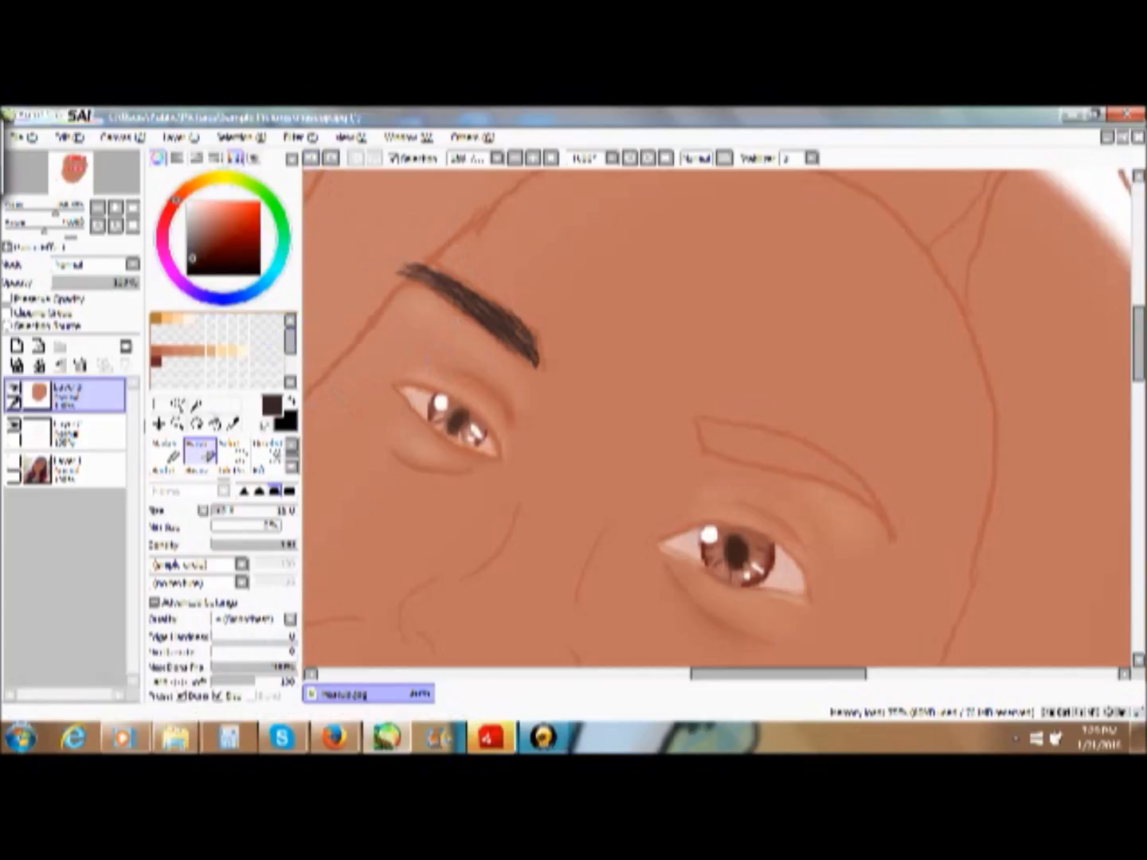
- Sample the skin tone beside the finished eyebrow and paint over its outer tip to trim it back to the face outline
{"action": "left_click", "coordinate": [233, 424]}
{"action": "left_click", "coordinate": [359, 253]}
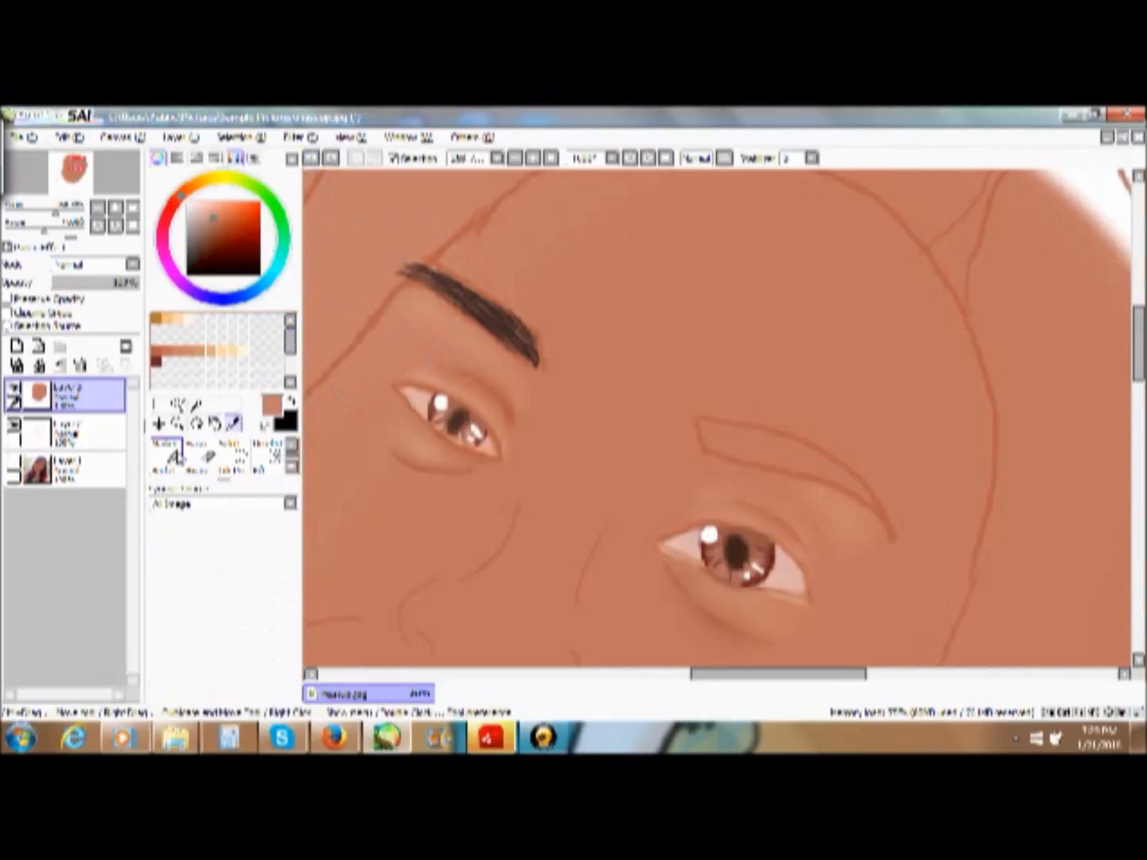
{"action": "left_click", "coordinate": [176, 458]}
{"action": "left_click_drag", "start_coordinate": [390, 266], "coordinate": [404, 267]}
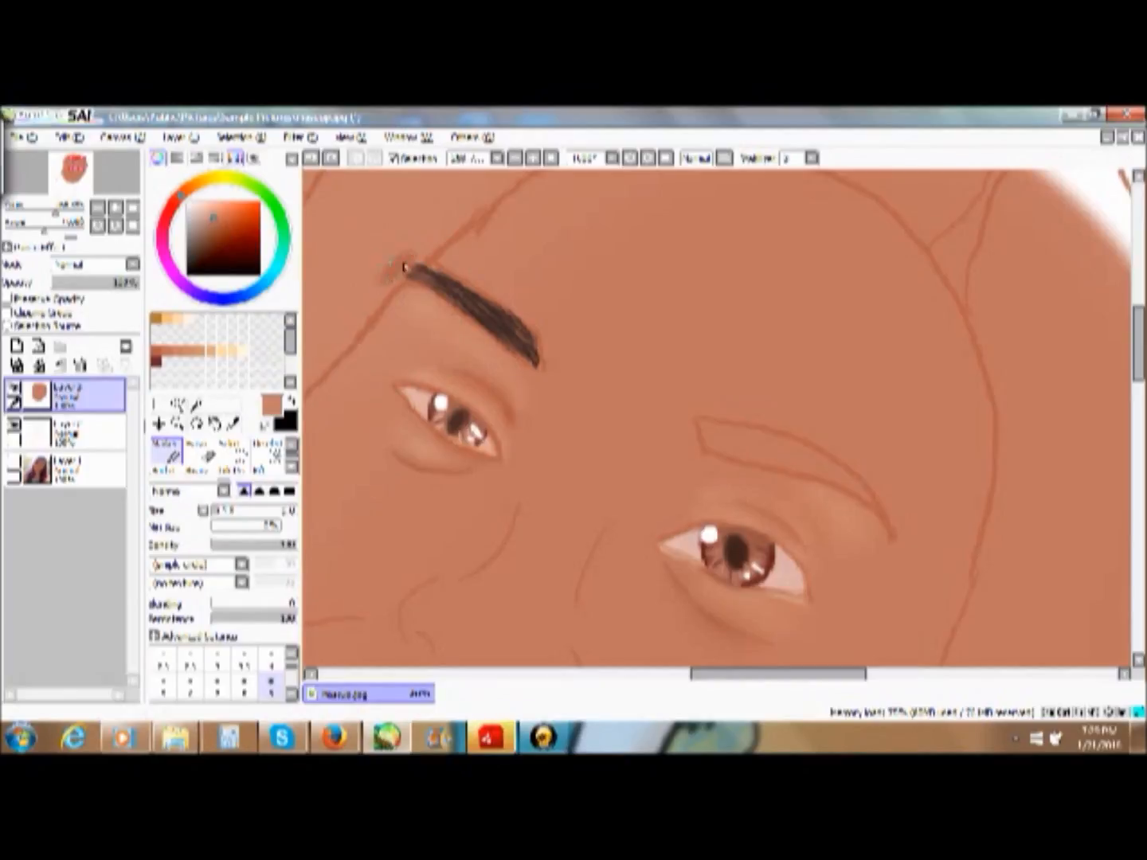
{"action": "key", "text": "ctrl+z"}
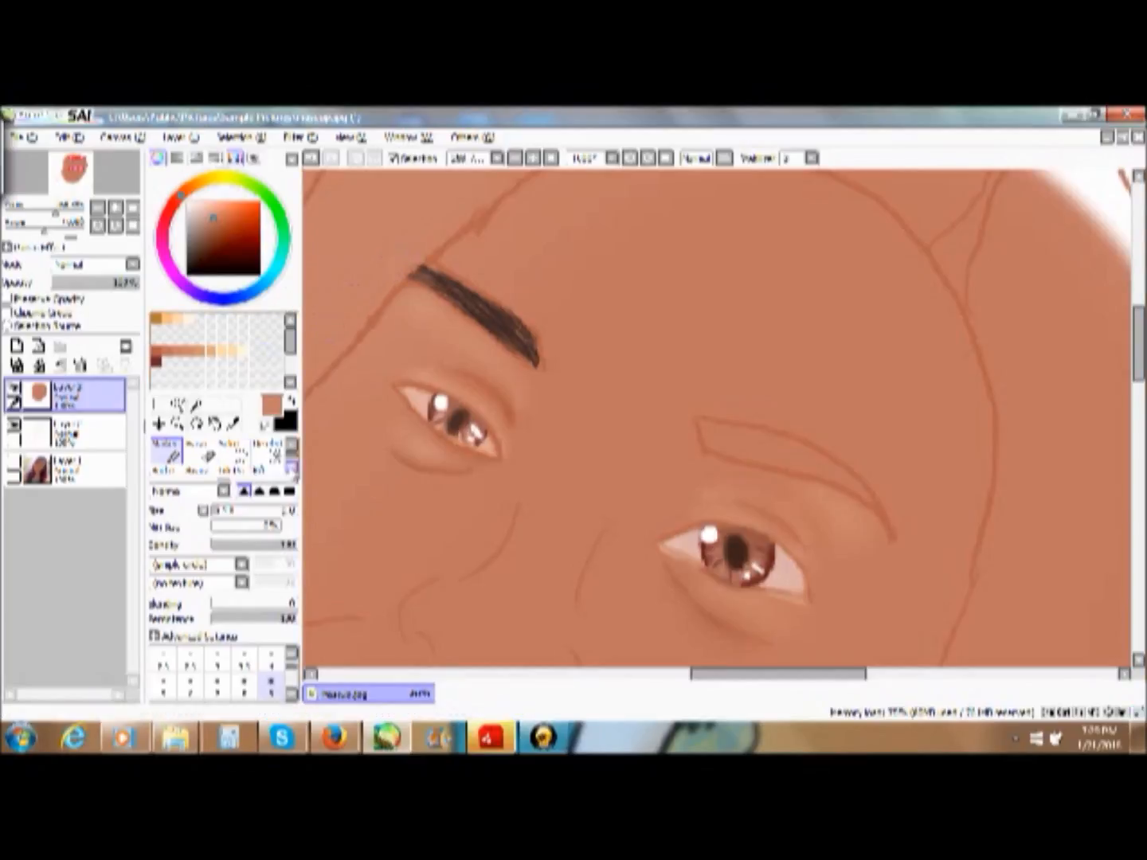
{"action": "scroll", "coordinate": [240, 454], "scroll_direction": "down", "scroll_amount": 1}
{"action": "left_click", "coordinate": [258, 469]}
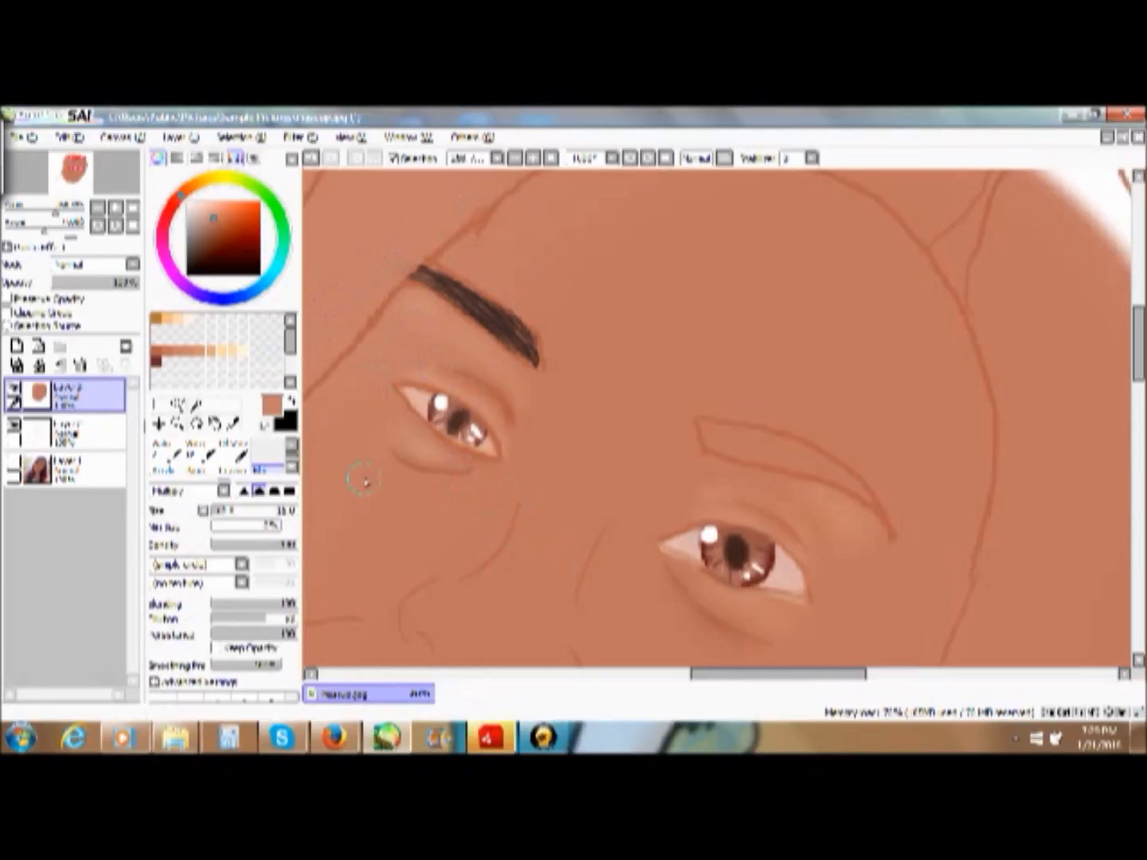
{"action": "left_click", "coordinate": [291, 402]}
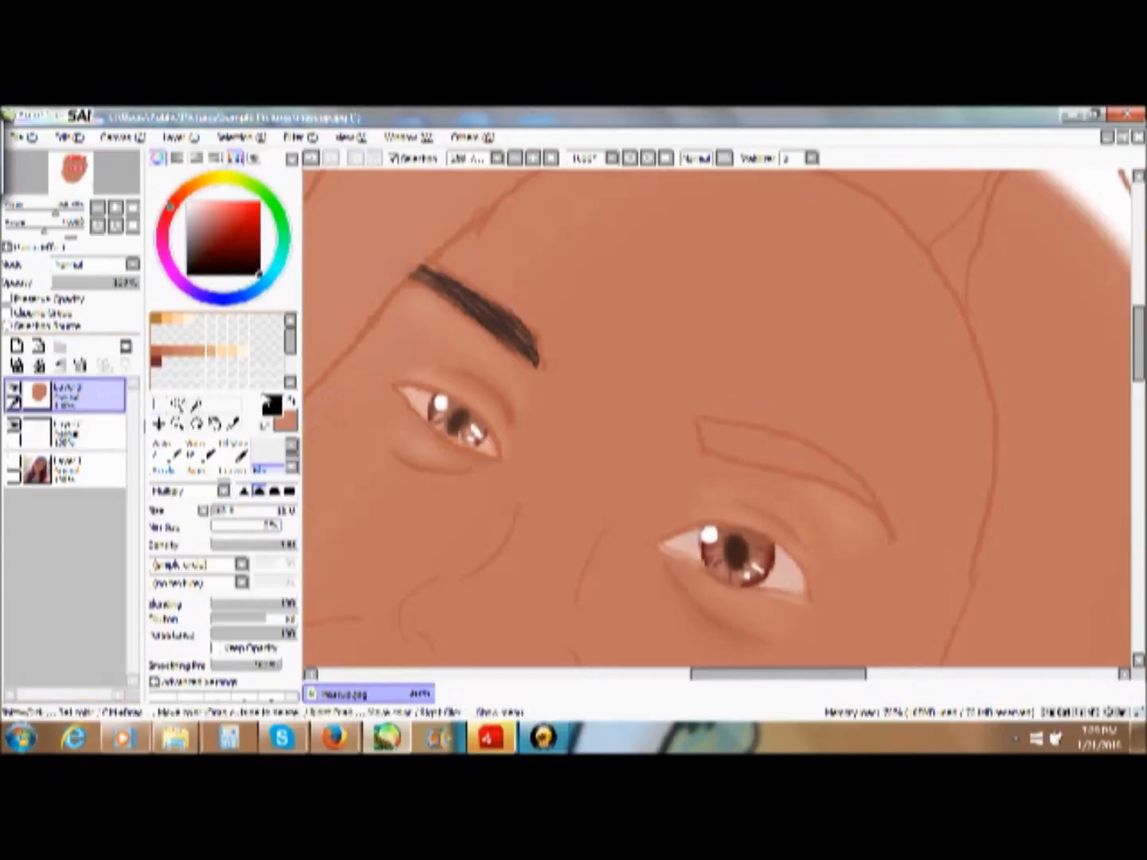
{"action": "left_click", "coordinate": [291, 402]}
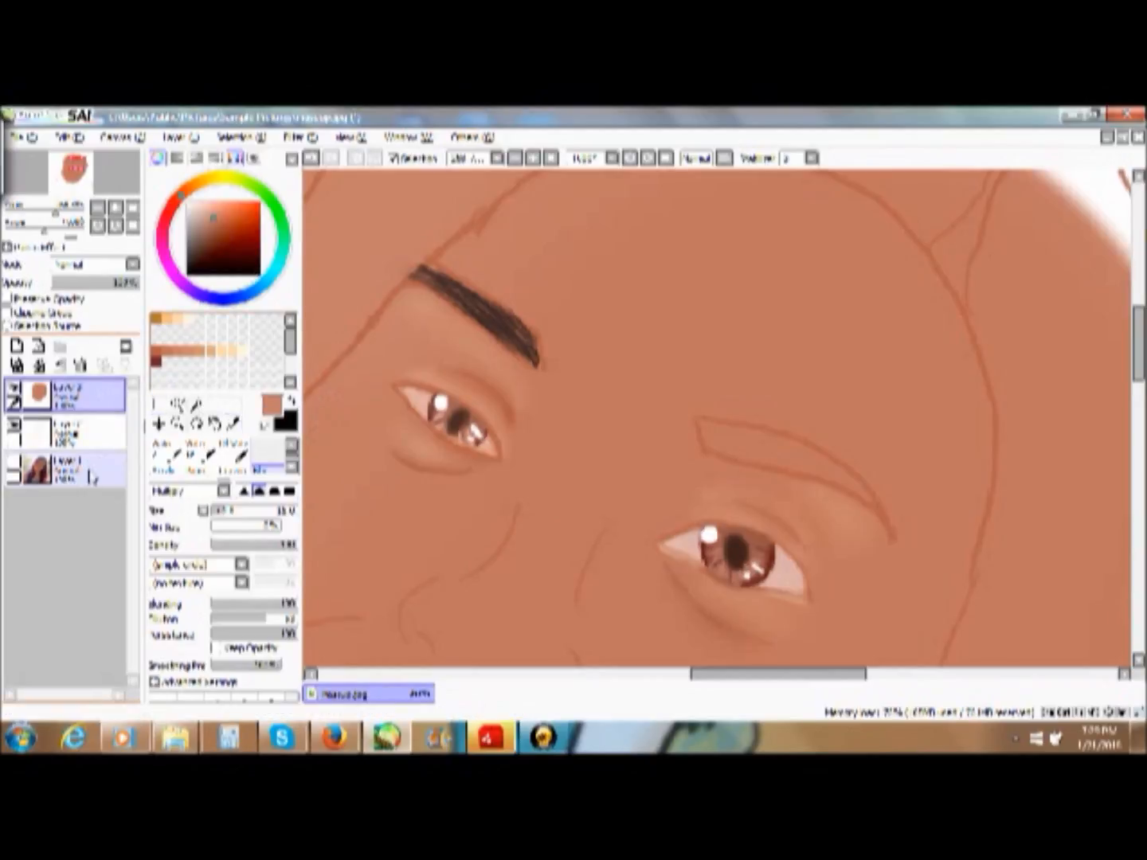
- Show the photo without the skin painting, sample the eyebrow's dark brown, then hide the photo and show the painting again
{"action": "left_click", "coordinate": [89, 476]}
{"action": "left_click", "coordinate": [13, 462]}
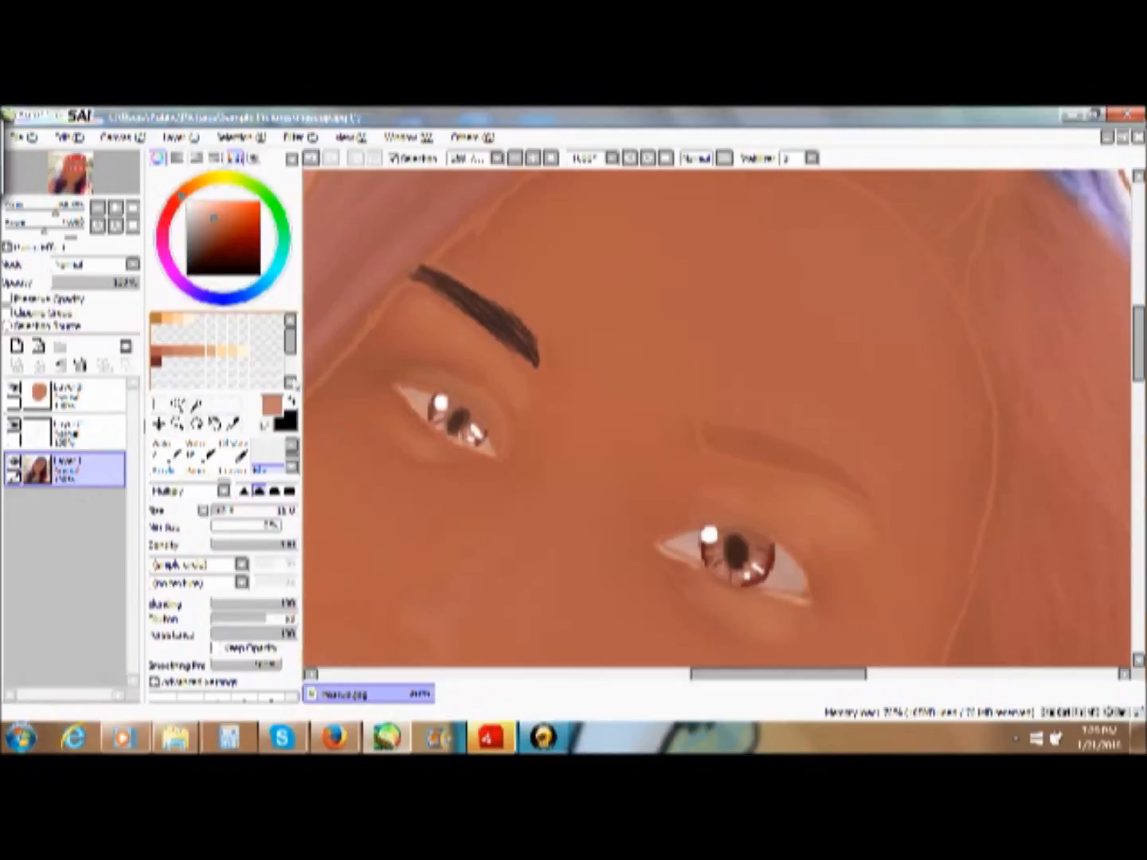
{"action": "left_click", "coordinate": [13, 391]}
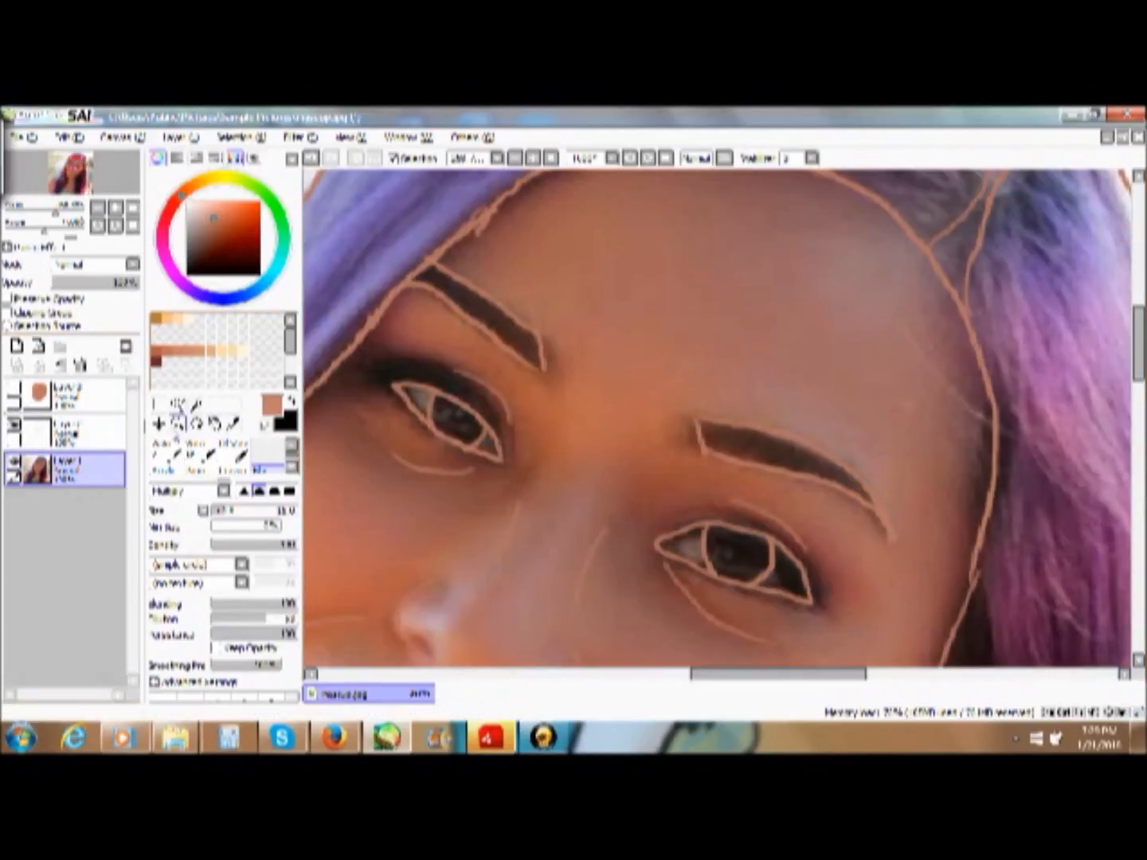
{"action": "left_click", "coordinate": [233, 423]}
{"action": "left_click", "coordinate": [477, 302], "text": "alt"}
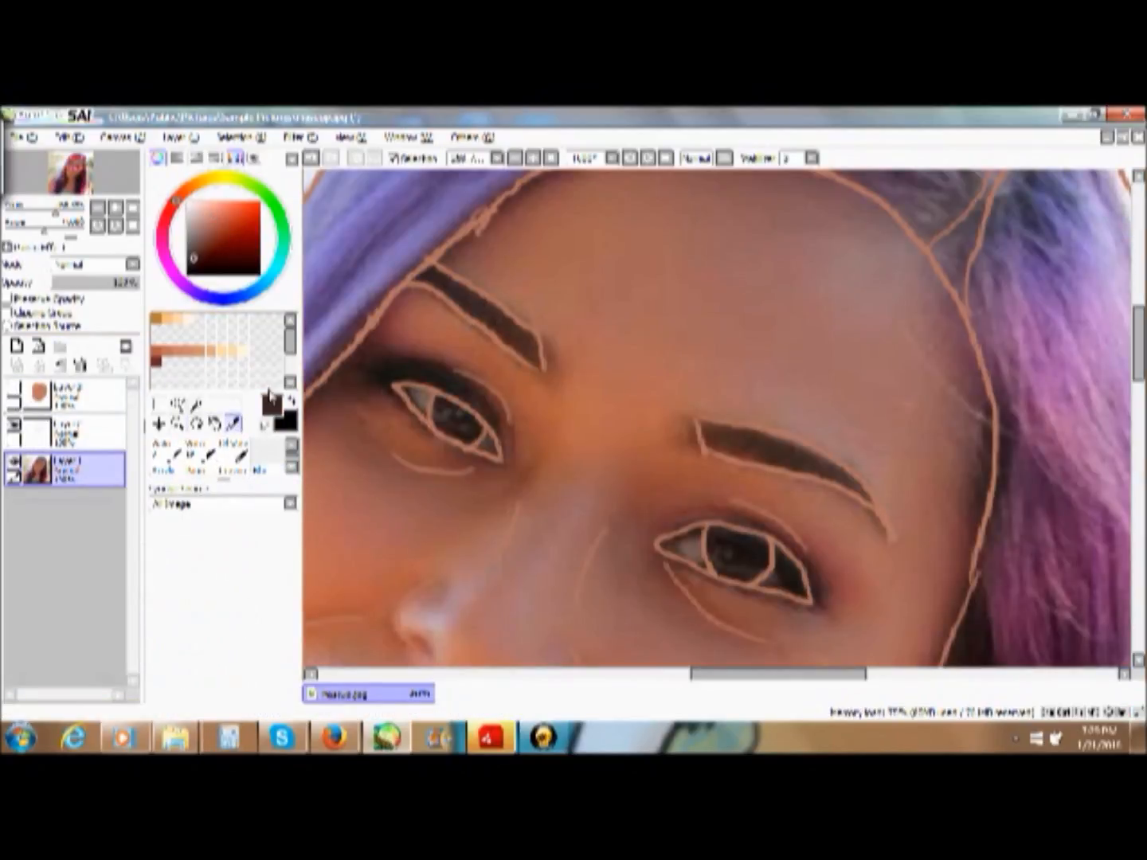
{"action": "left_click", "coordinate": [463, 286], "text": "alt"}
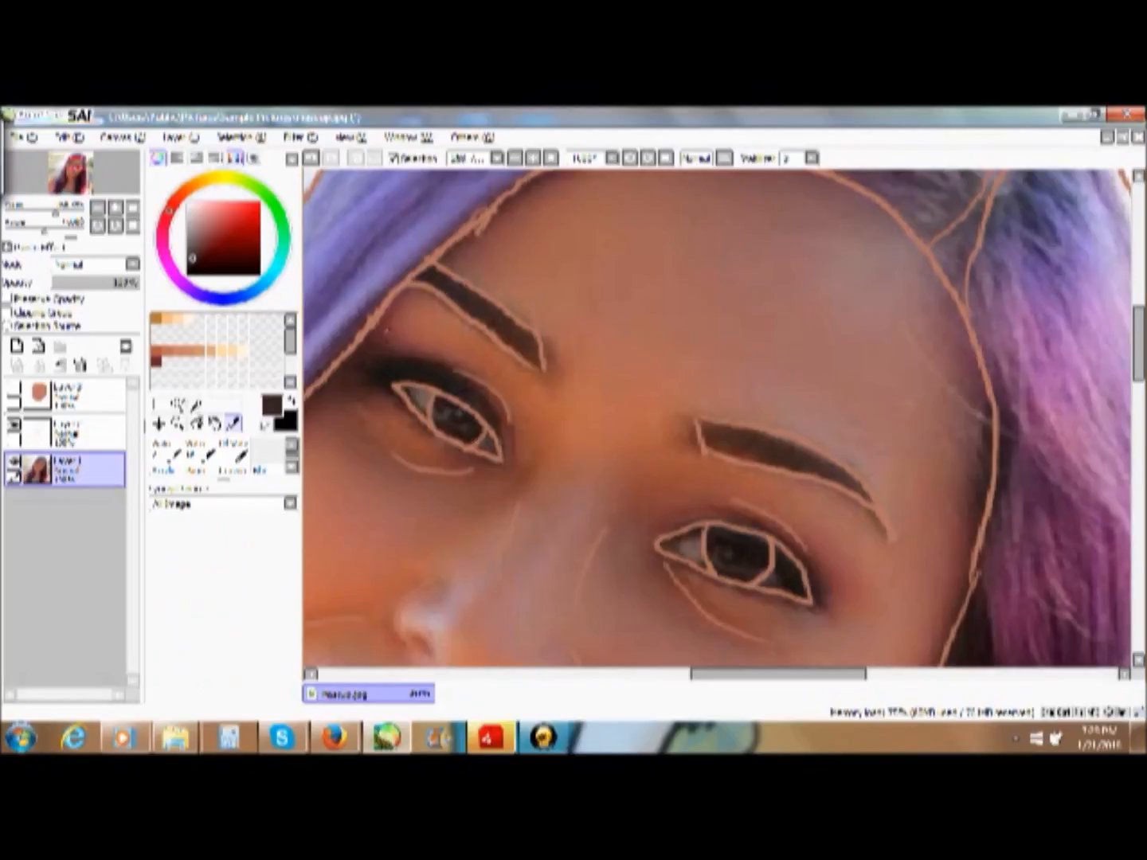
{"action": "left_click", "coordinate": [13, 463]}
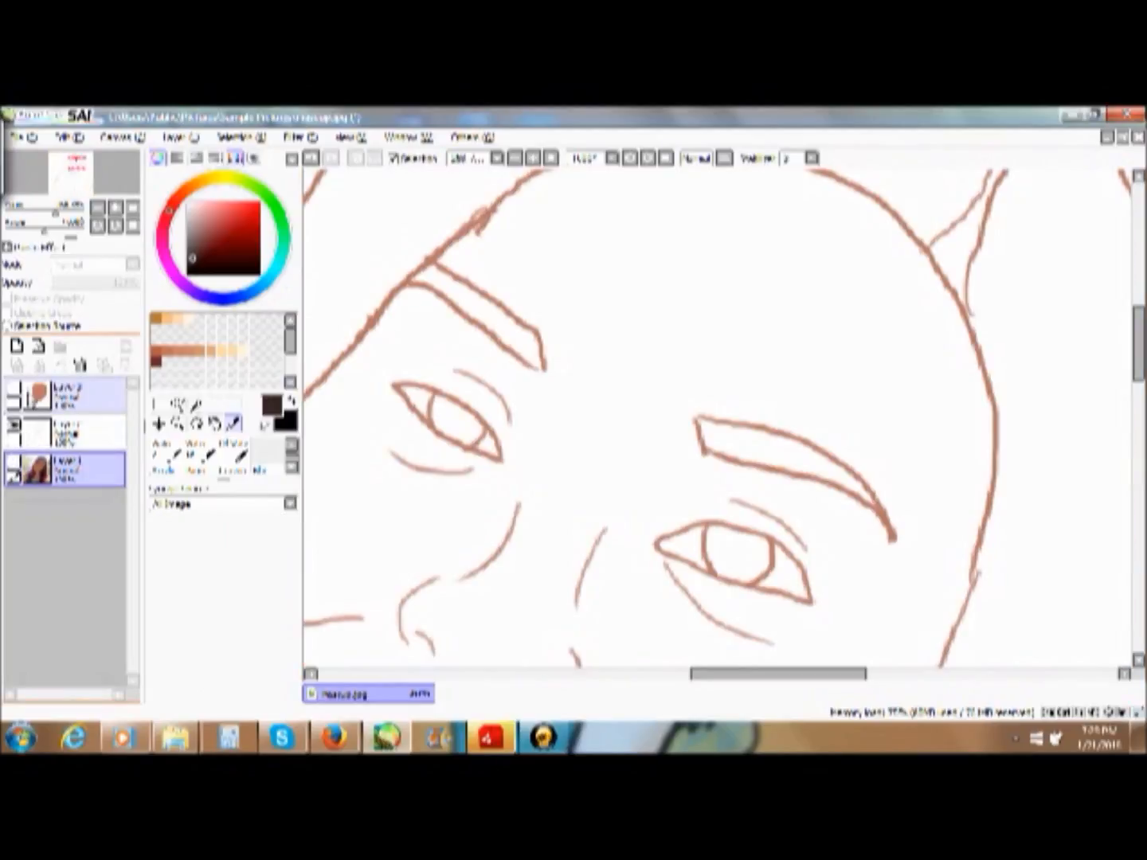
{"action": "left_click", "coordinate": [13, 390]}
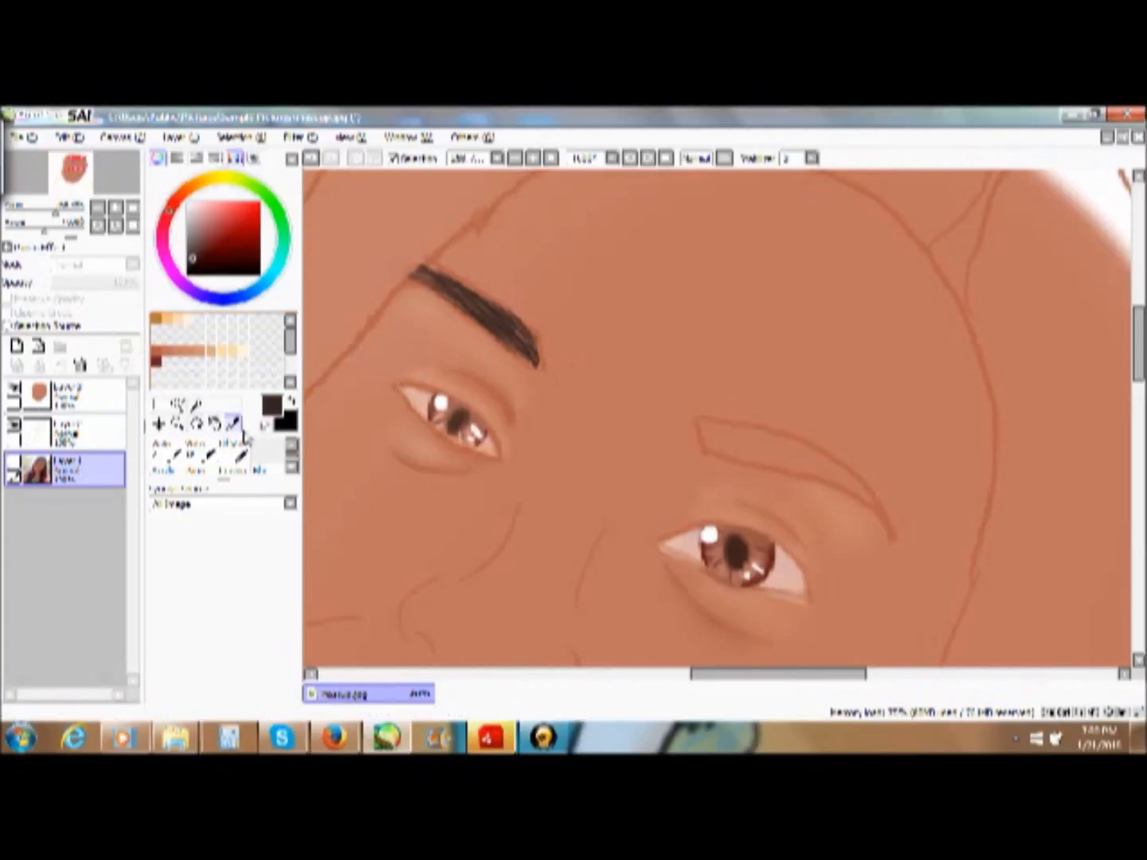
- Set up the Pencil on the skin painting layer for drawing the unpainted eyebrow above the first eye
{"action": "left_click_drag", "start_coordinate": [728, 681], "coordinate": [765, 685]}
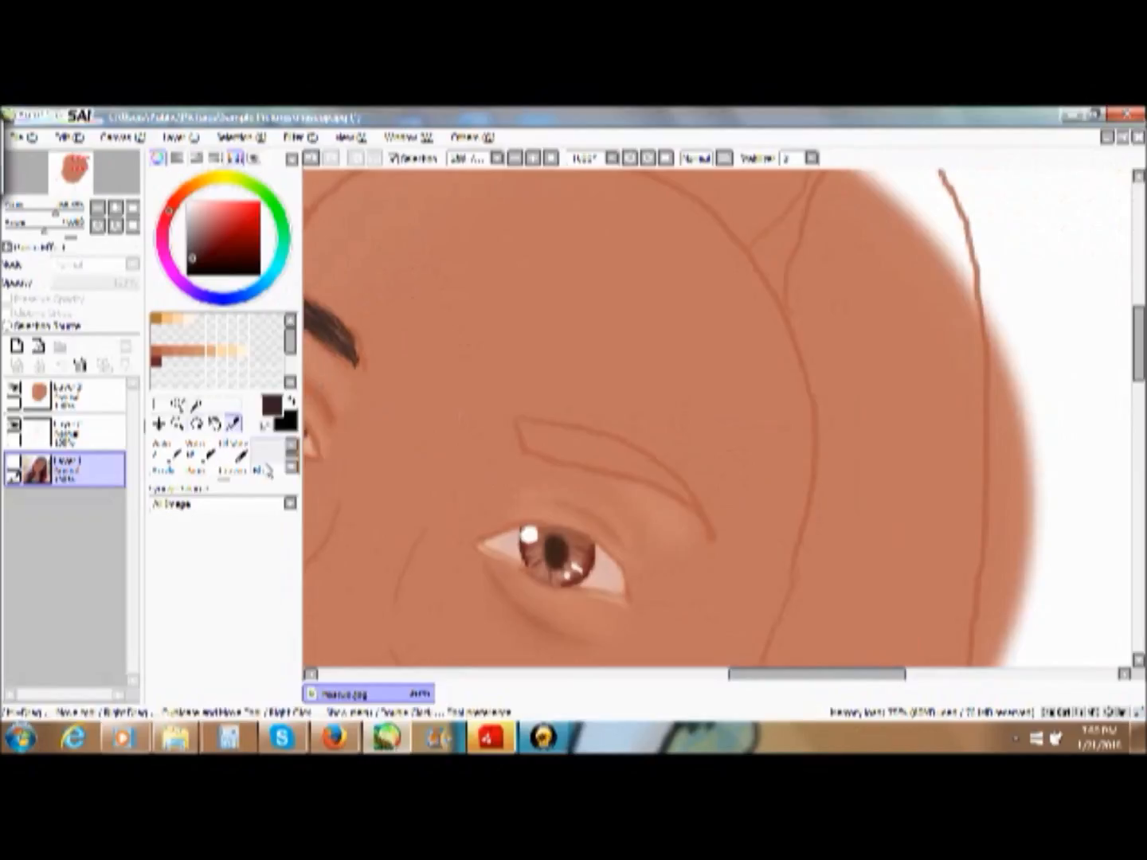
{"action": "left_click", "coordinate": [168, 454]}
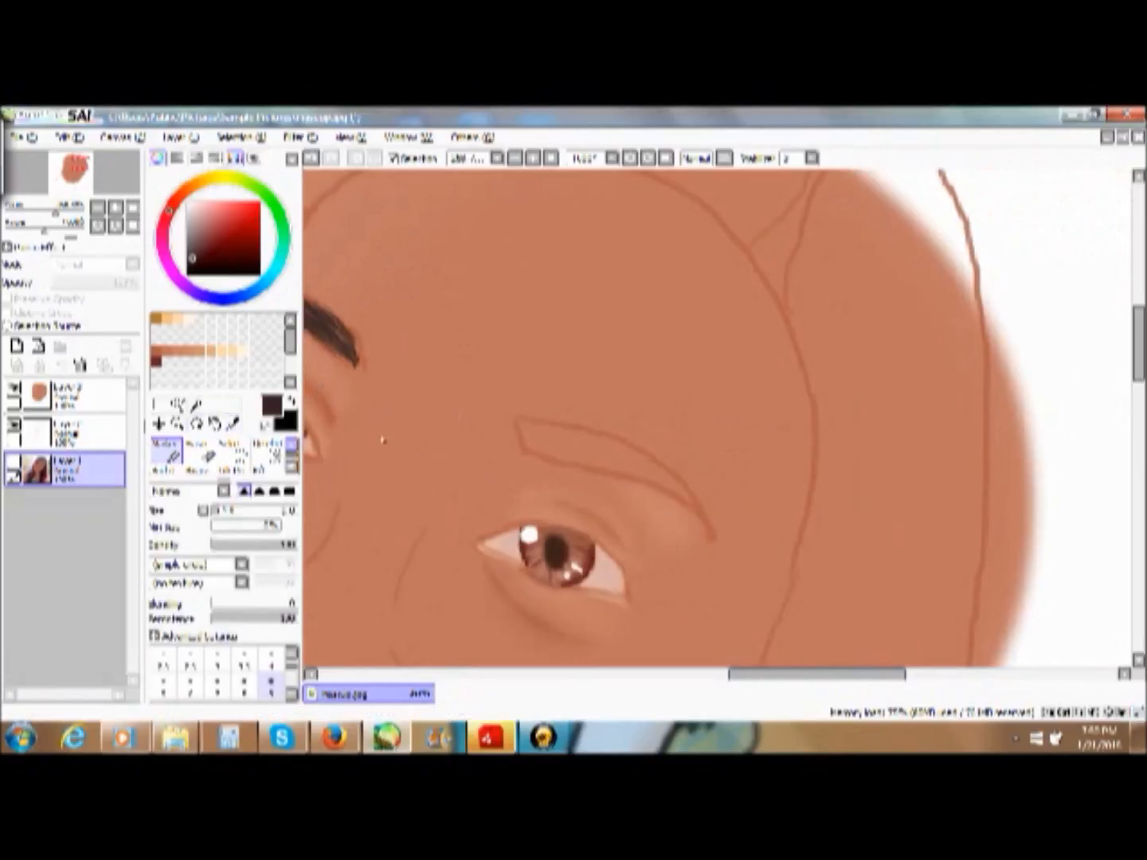
{"action": "left_click", "coordinate": [290, 441]}
{"action": "left_click", "coordinate": [168, 453]}
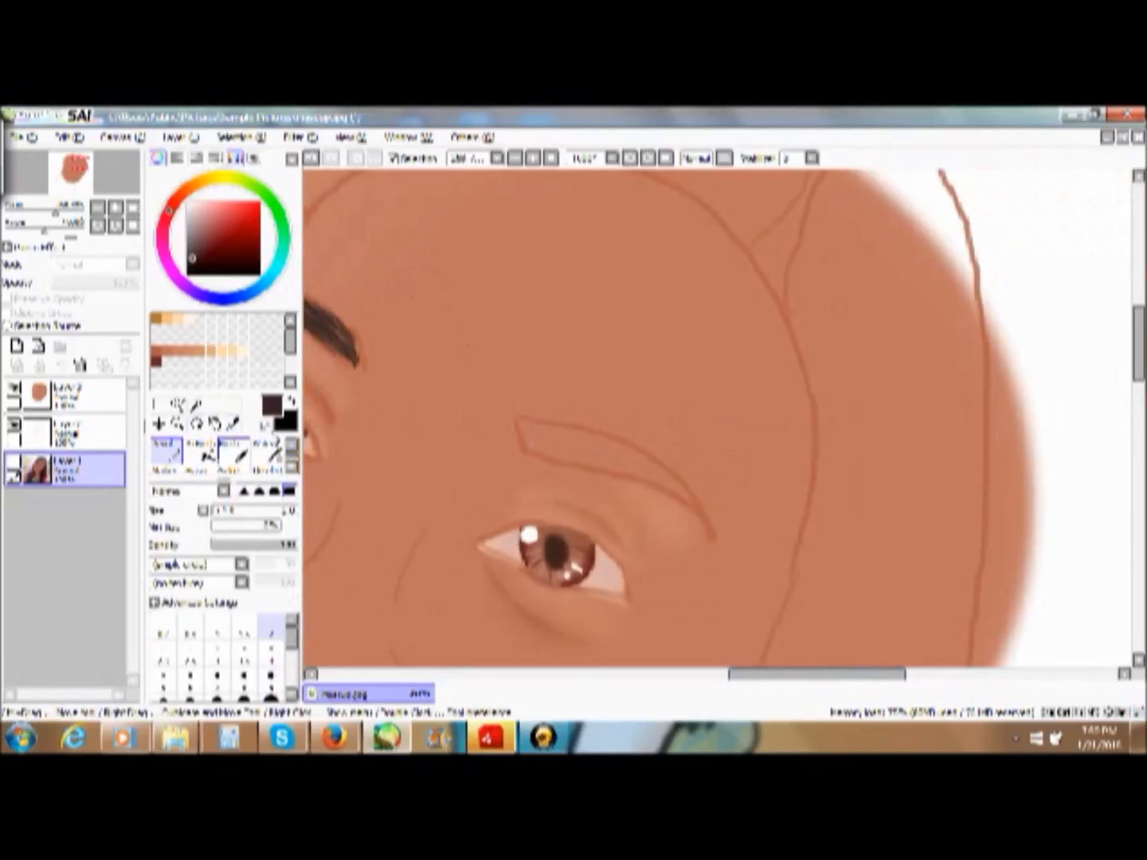
{"action": "left_click_drag", "start_coordinate": [521, 432], "coordinate": [535, 433]}
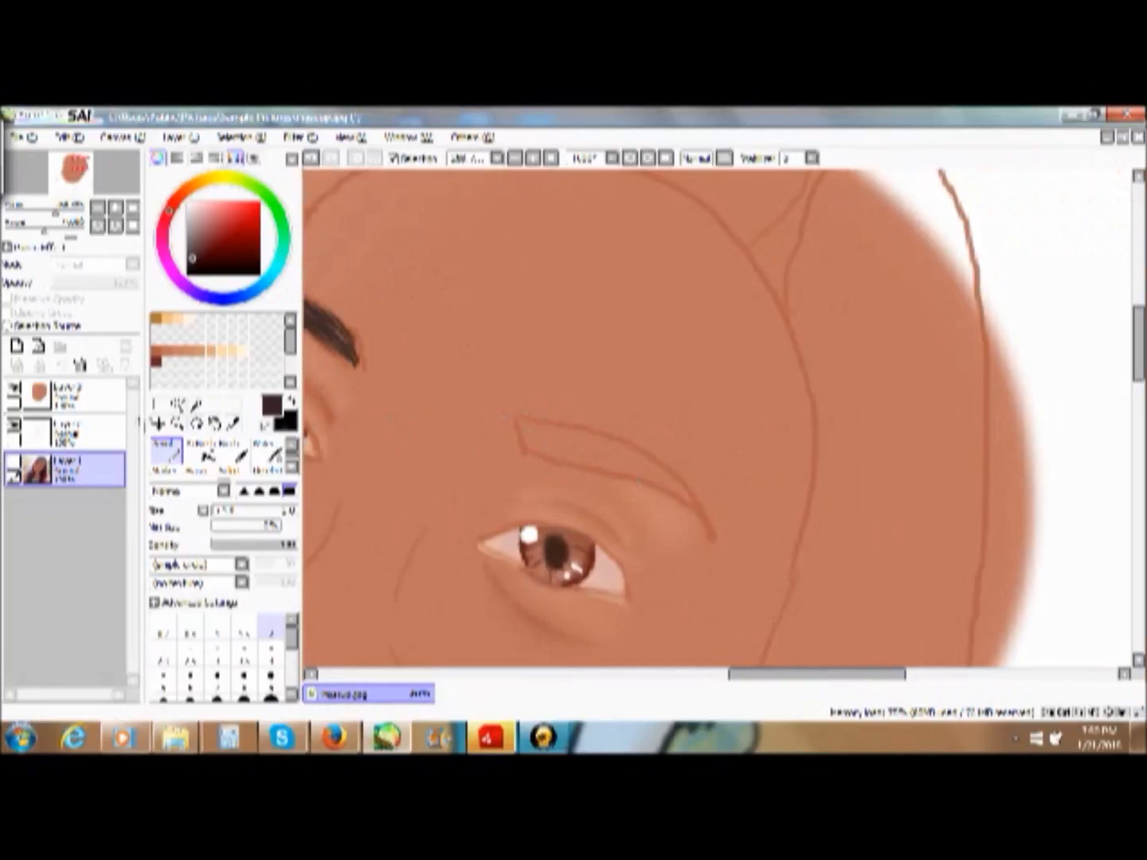
{"action": "left_click", "coordinate": [83, 395]}
{"action": "left_click_drag", "start_coordinate": [515, 416], "coordinate": [659, 460]}
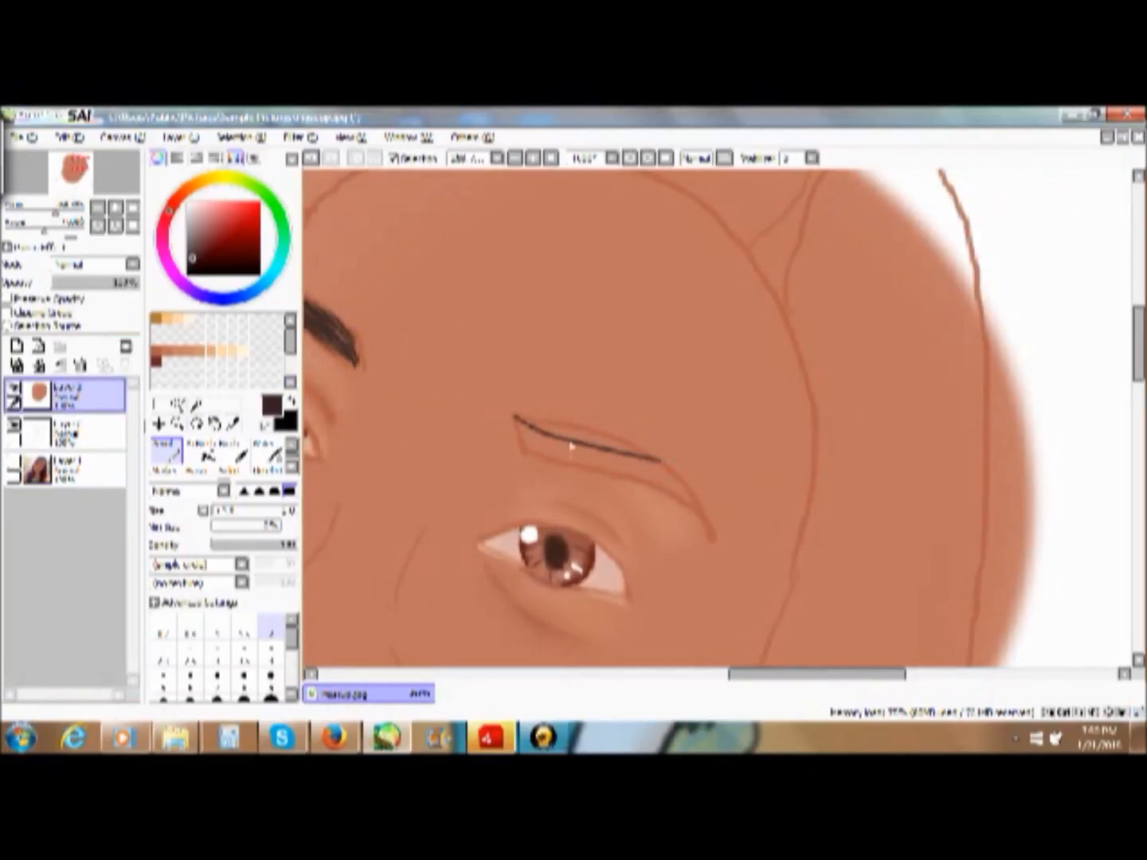
{"action": "left_click", "coordinate": [312, 157]}
{"action": "left_click_drag", "start_coordinate": [524, 418], "coordinate": [620, 450]}
{"action": "left_click", "coordinate": [311, 157]}
{"action": "left_click_drag", "start_coordinate": [521, 420], "coordinate": [677, 445]}
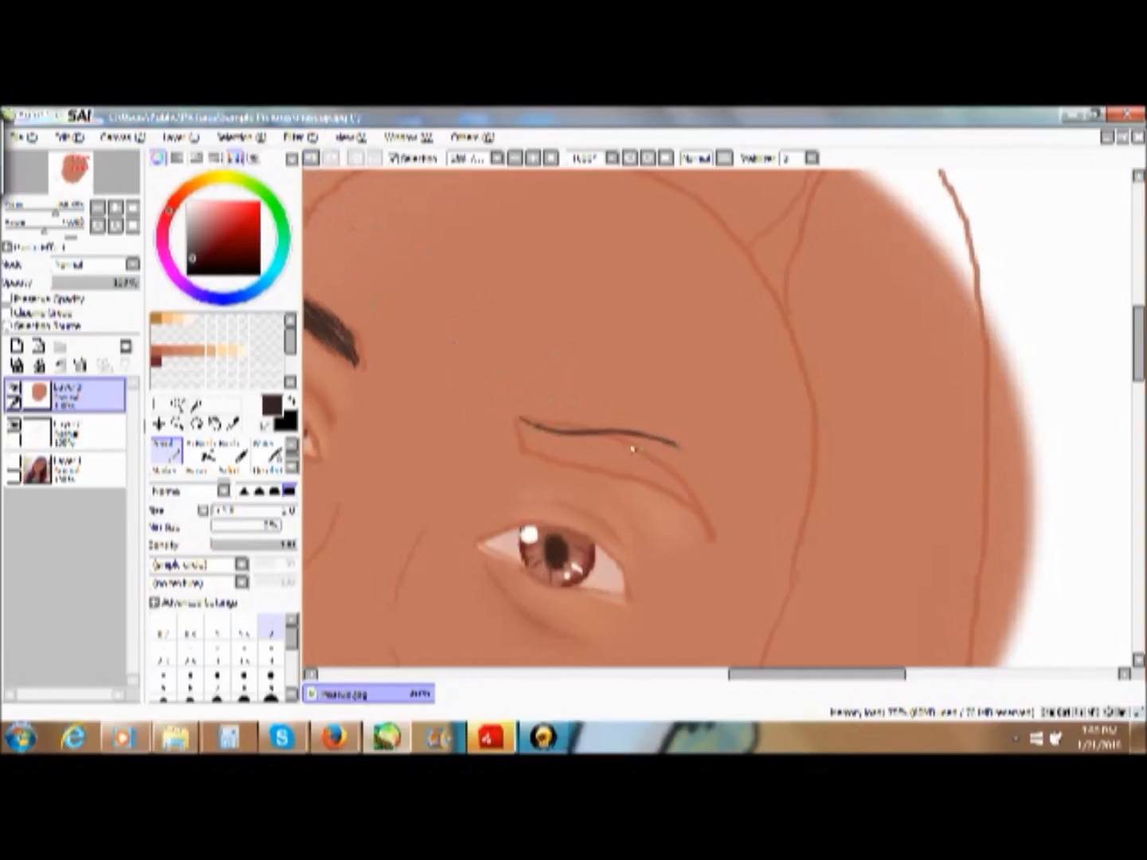
{"action": "left_click", "coordinate": [311, 157]}
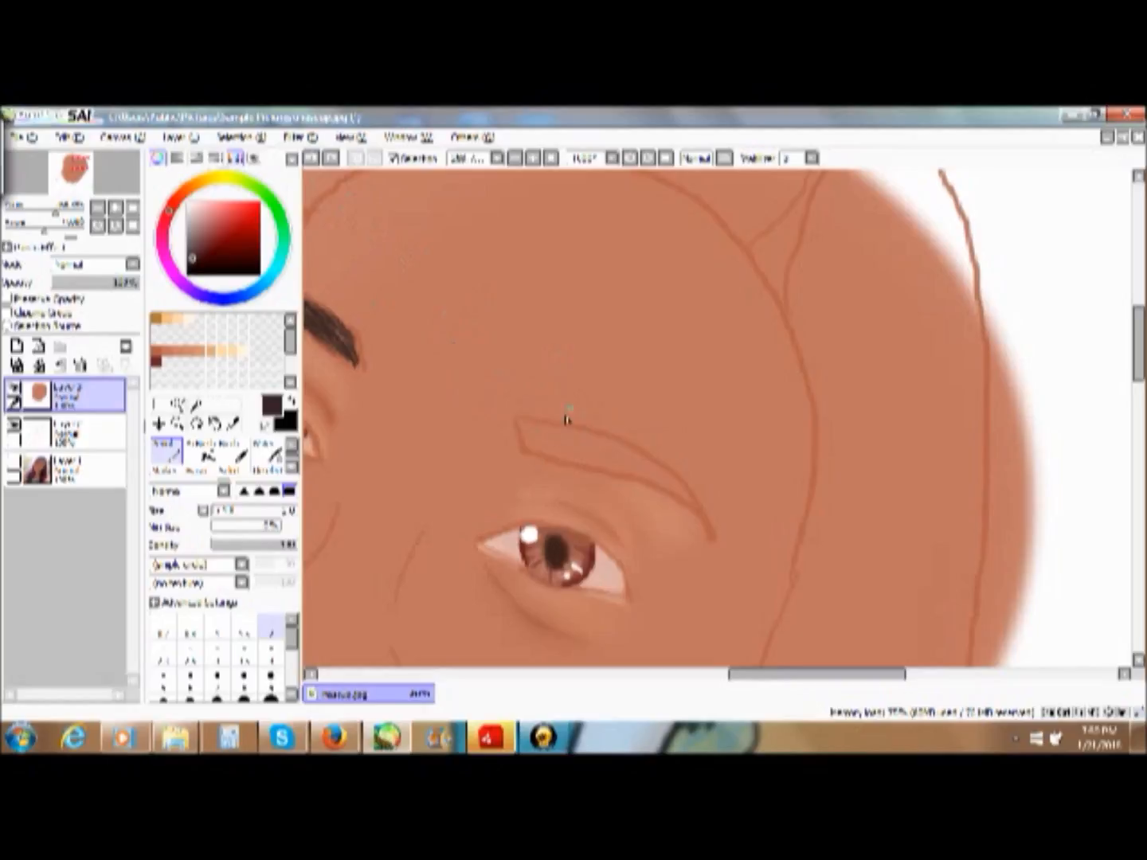
{"action": "left_click_drag", "start_coordinate": [523, 420], "coordinate": [641, 454]}
{"action": "left_click", "coordinate": [311, 158]}
{"action": "left_click", "coordinate": [311, 158]}
{"action": "left_click_drag", "start_coordinate": [524, 418], "coordinate": [613, 437]}
{"action": "left_click", "coordinate": [311, 159]}
- Draw dark brown hair strokes along the upper edge of the first eye's eyebrow, following the outline toward its outer end
{"action": "left_click_drag", "start_coordinate": [522, 418], "coordinate": [656, 460]}
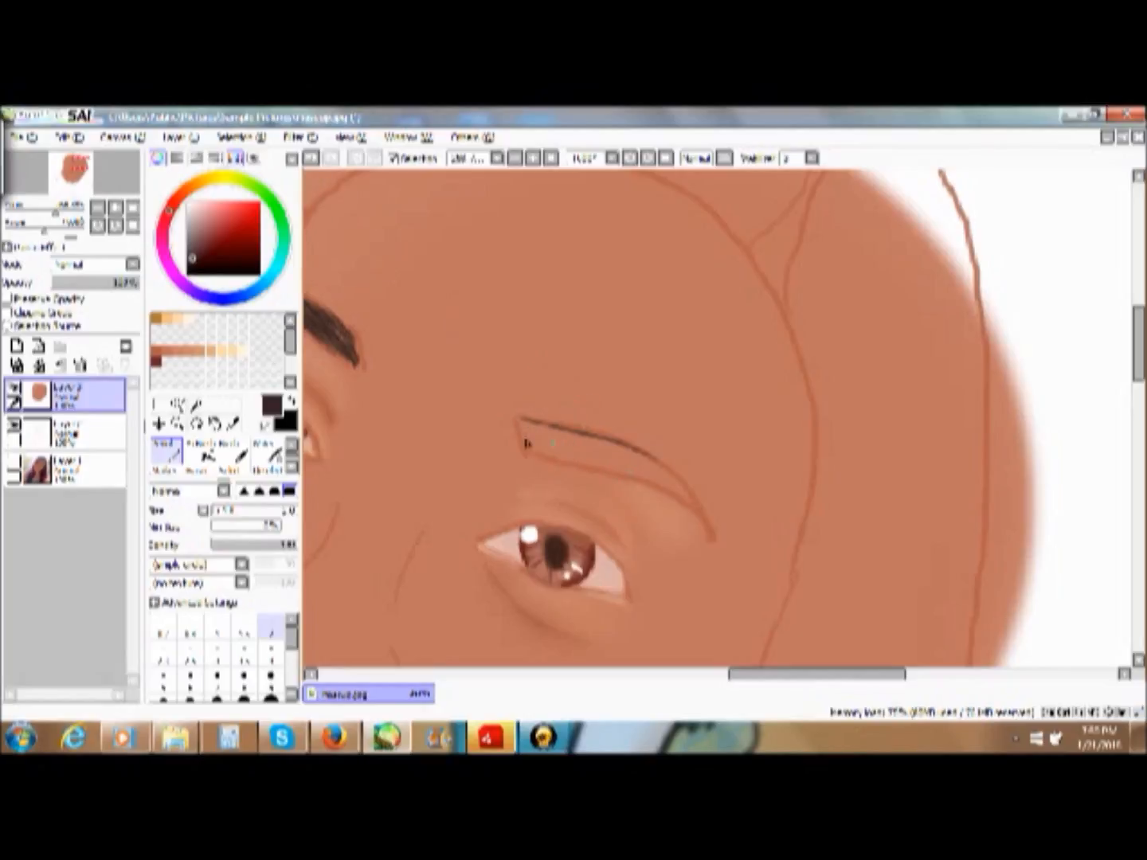
{"action": "left_click_drag", "start_coordinate": [540, 424], "coordinate": [674, 473]}
{"action": "mouse_move", "coordinate": [517, 423]}
{"action": "left_mouse_down"}
{"action": "mouse_move", "coordinate": [646, 467]}
{"action": "mouse_move", "coordinate": [677, 506]}
{"action": "mouse_move", "coordinate": [592, 446]}
{"action": "mouse_move", "coordinate": [670, 479]}
{"action": "left_mouse_up"}
{"action": "mouse_move", "coordinate": [520, 426]}
{"action": "left_mouse_down"}
{"action": "mouse_move", "coordinate": [670, 466]}
{"action": "mouse_move", "coordinate": [651, 480]}
{"action": "left_mouse_up"}
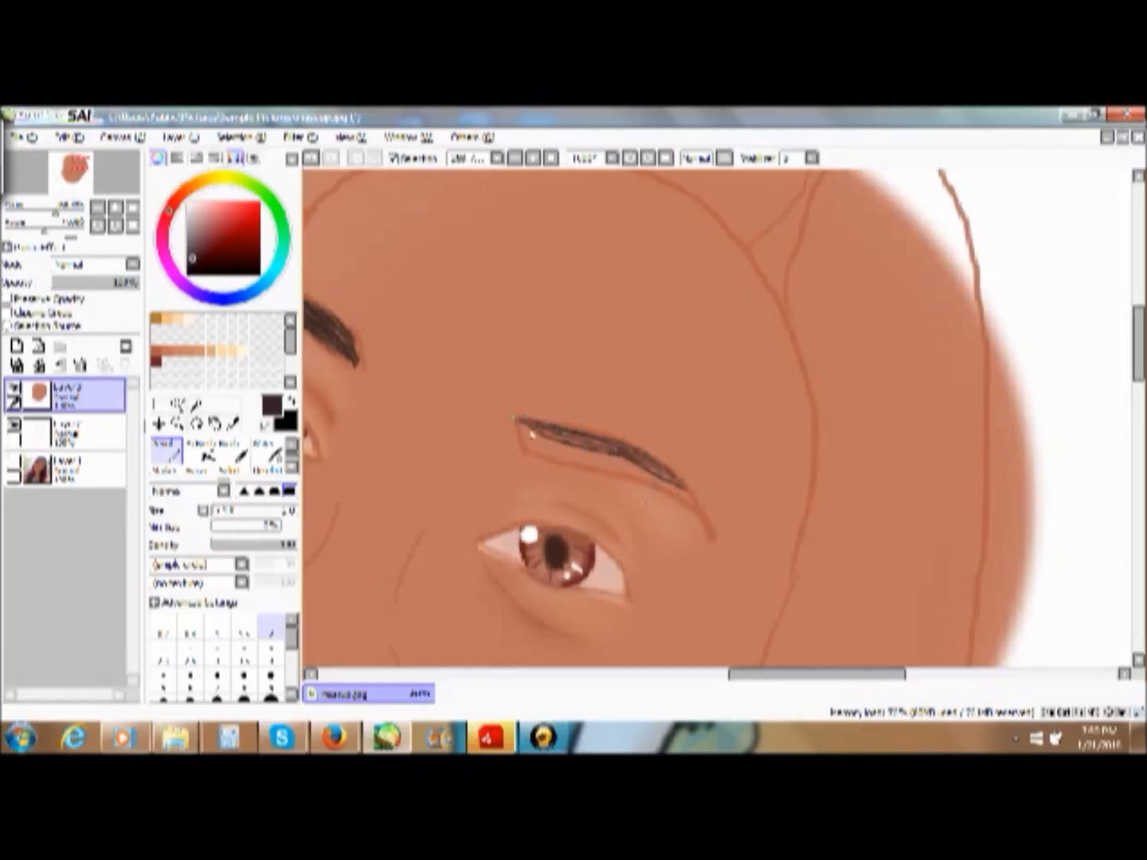
{"action": "left_click_drag", "start_coordinate": [522, 428], "coordinate": [671, 492]}
{"action": "left_click_drag", "start_coordinate": [609, 459], "coordinate": [664, 487]}
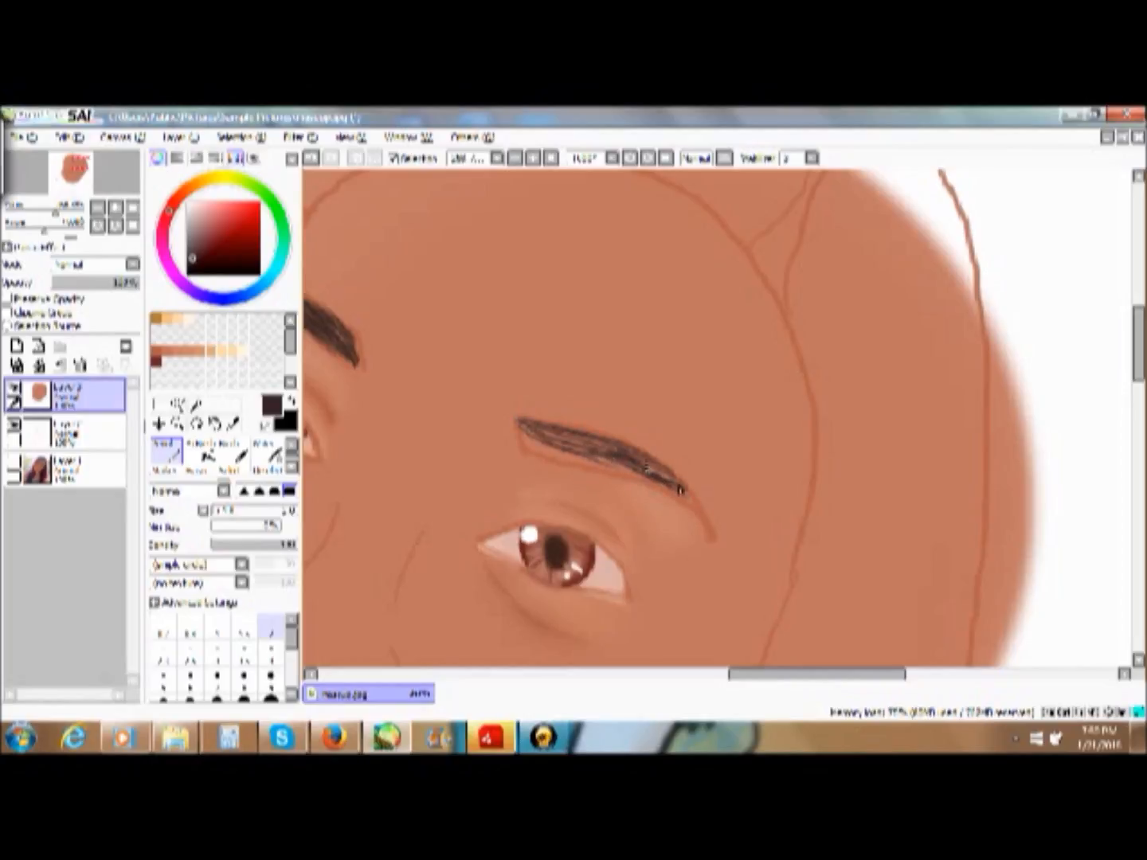
- Fill the lower part and outer end of the first eye's eyebrow with dense dark brown hair strokes
{"action": "mouse_move", "coordinate": [524, 430]}
{"action": "left_mouse_down"}
{"action": "mouse_move", "coordinate": [584, 464]}
{"action": "mouse_move", "coordinate": [542, 447]}
{"action": "mouse_move", "coordinate": [528, 436]}
{"action": "mouse_move", "coordinate": [640, 476]}
{"action": "mouse_move", "coordinate": [530, 448]}
{"action": "mouse_move", "coordinate": [630, 470]}
{"action": "left_mouse_up"}
{"action": "left_click_drag", "start_coordinate": [519, 433], "coordinate": [567, 458]}
{"action": "mouse_move", "coordinate": [522, 434]}
{"action": "left_mouse_down"}
{"action": "mouse_move", "coordinate": [580, 467]}
{"action": "mouse_move", "coordinate": [524, 442]}
{"action": "mouse_move", "coordinate": [552, 463]}
{"action": "mouse_move", "coordinate": [555, 455]}
{"action": "mouse_move", "coordinate": [616, 463]}
{"action": "mouse_move", "coordinate": [523, 426]}
{"action": "mouse_move", "coordinate": [615, 451]}
{"action": "left_mouse_up"}
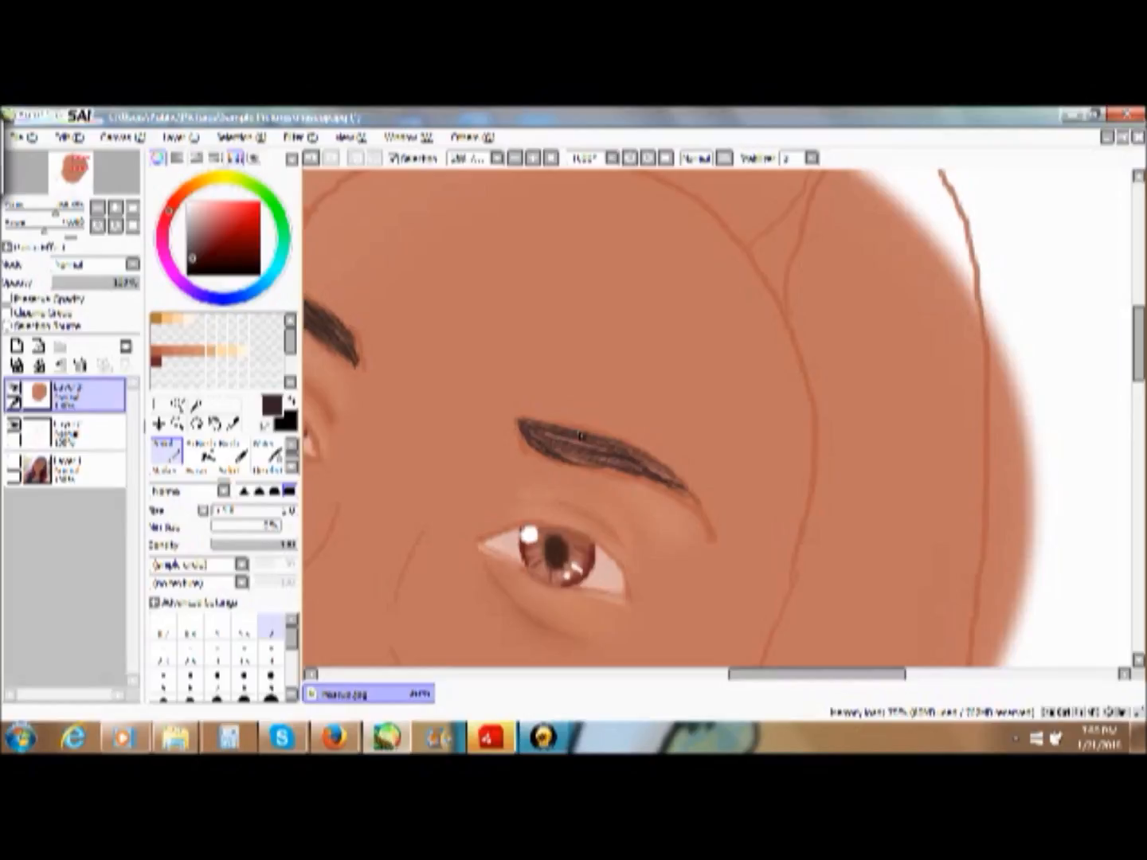
{"action": "left_click_drag", "start_coordinate": [580, 453], "coordinate": [614, 469]}
{"action": "mouse_move", "coordinate": [556, 440]}
{"action": "left_mouse_down"}
{"action": "mouse_move", "coordinate": [586, 447]}
{"action": "mouse_move", "coordinate": [561, 456]}
{"action": "left_mouse_up"}
{"action": "mouse_move", "coordinate": [631, 450]}
{"action": "left_mouse_down"}
{"action": "mouse_move", "coordinate": [678, 486]}
{"action": "mouse_move", "coordinate": [617, 454]}
{"action": "mouse_move", "coordinate": [682, 507]}
{"action": "mouse_move", "coordinate": [648, 469]}
{"action": "mouse_move", "coordinate": [689, 500]}
{"action": "mouse_move", "coordinate": [652, 469]}
{"action": "mouse_move", "coordinate": [692, 506]}
{"action": "left_mouse_up"}
{"action": "mouse_move", "coordinate": [575, 461]}
{"action": "left_mouse_down"}
{"action": "mouse_move", "coordinate": [549, 433]}
{"action": "mouse_move", "coordinate": [615, 465]}
{"action": "left_mouse_up"}
{"action": "mouse_move", "coordinate": [549, 443]}
{"action": "left_mouse_down"}
{"action": "mouse_move", "coordinate": [646, 466]}
{"action": "mouse_move", "coordinate": [613, 450]}
{"action": "mouse_move", "coordinate": [685, 482]}
{"action": "left_mouse_up"}
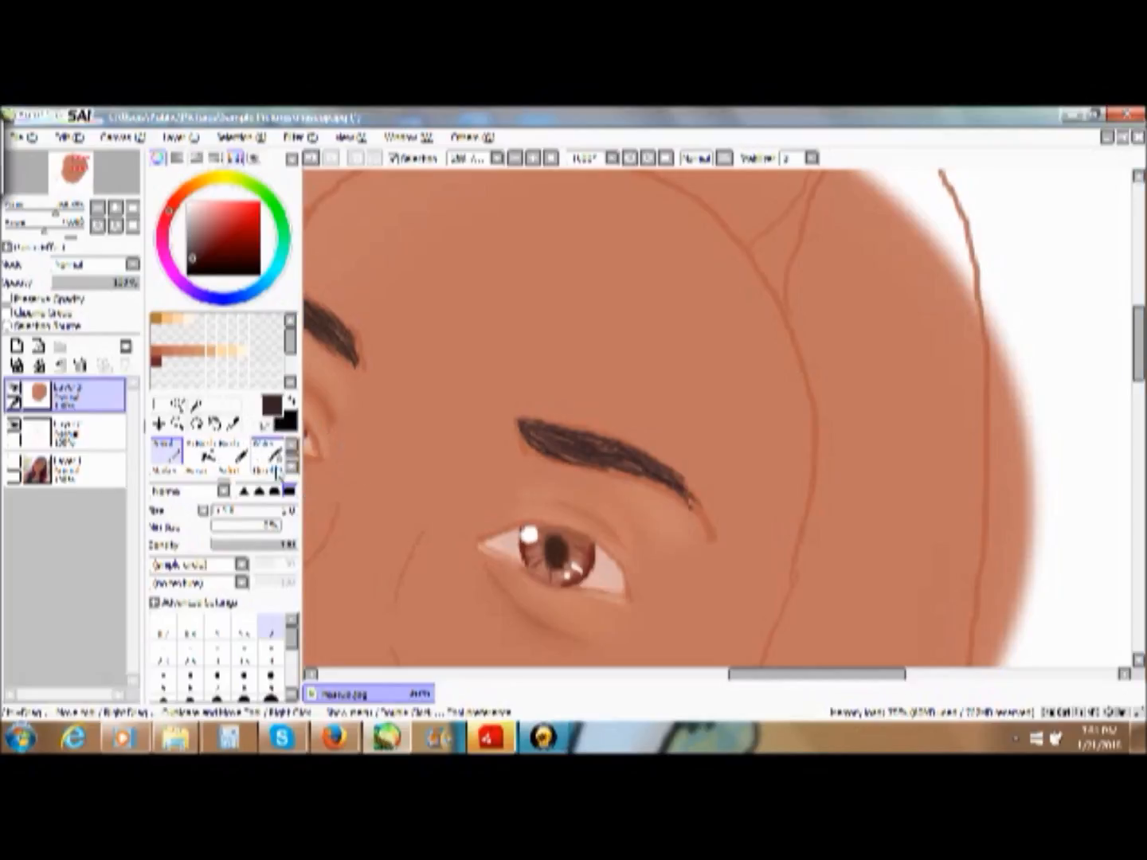
- Sample the surrounding skin tone and paint over the ragged outer tip of the first eye's eyebrow with the Pencil
{"action": "left_click", "coordinate": [233, 424]}
{"action": "left_click", "coordinate": [354, 460]}
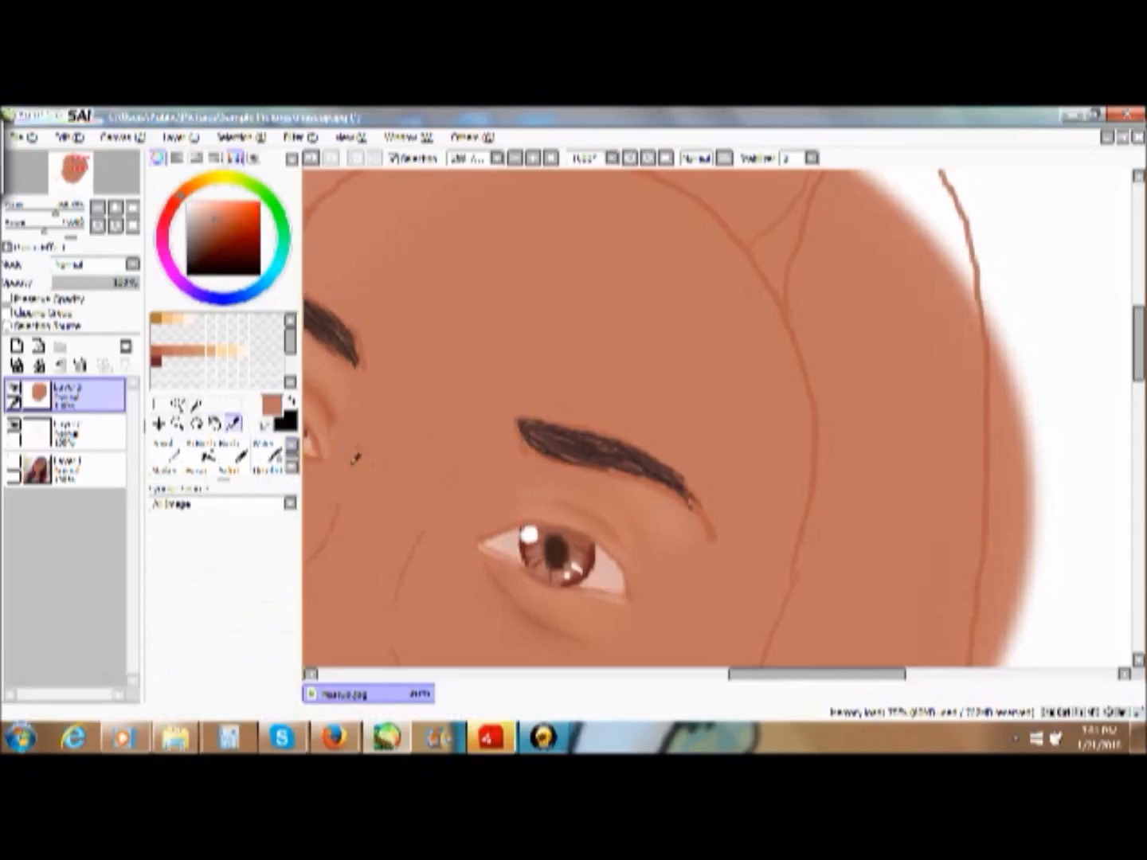
{"action": "left_click", "coordinate": [166, 451]}
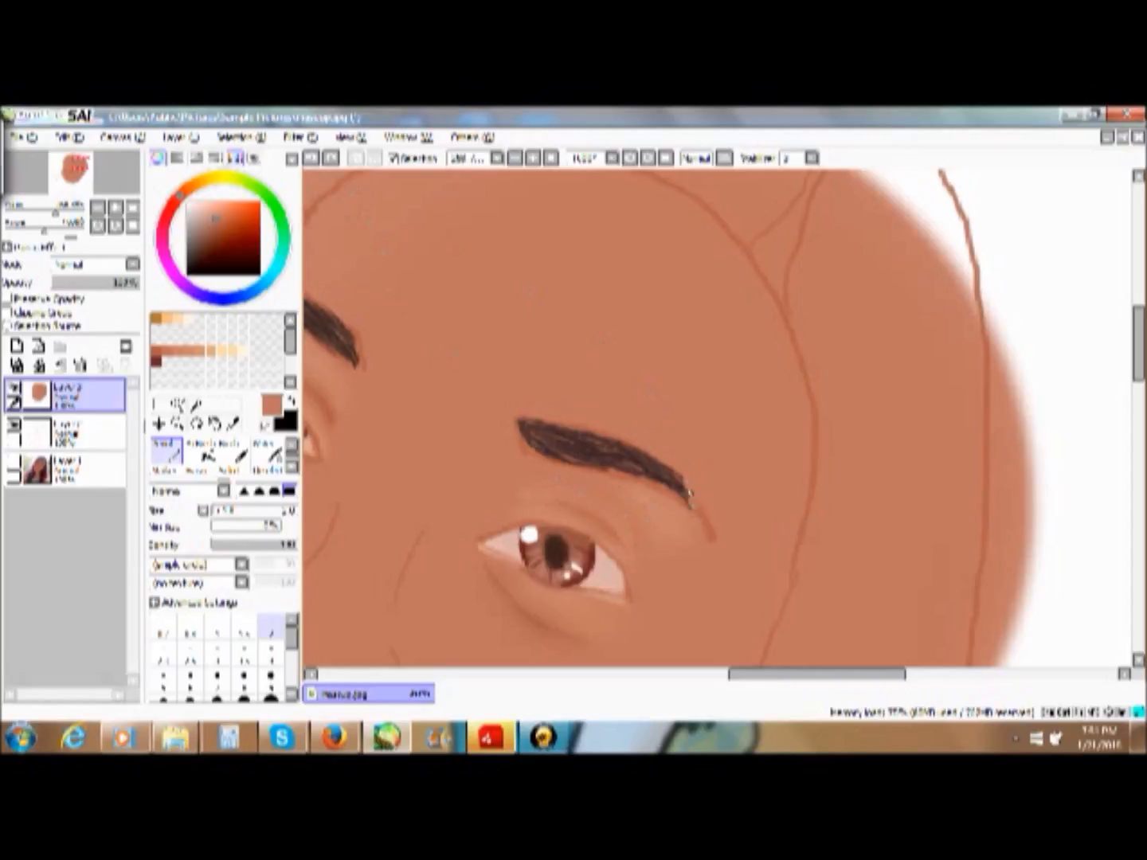
{"action": "left_click_drag", "start_coordinate": [692, 495], "coordinate": [698, 527]}
- Frame the whole face and set up the Acrylic brush with a skin tone for face painting
{"action": "left_click", "coordinate": [550, 159]}
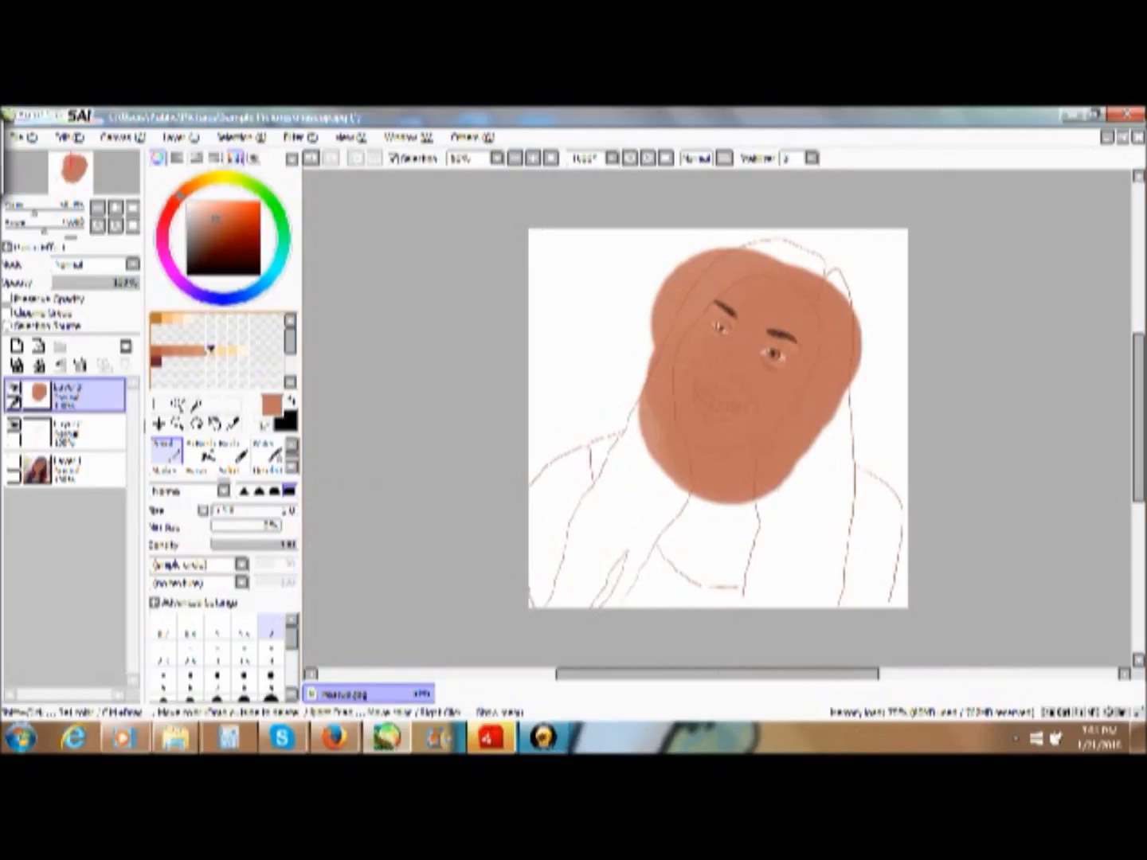
{"action": "left_click", "coordinate": [177, 423]}
{"action": "left_click_drag", "start_coordinate": [642, 221], "coordinate": [878, 495]}
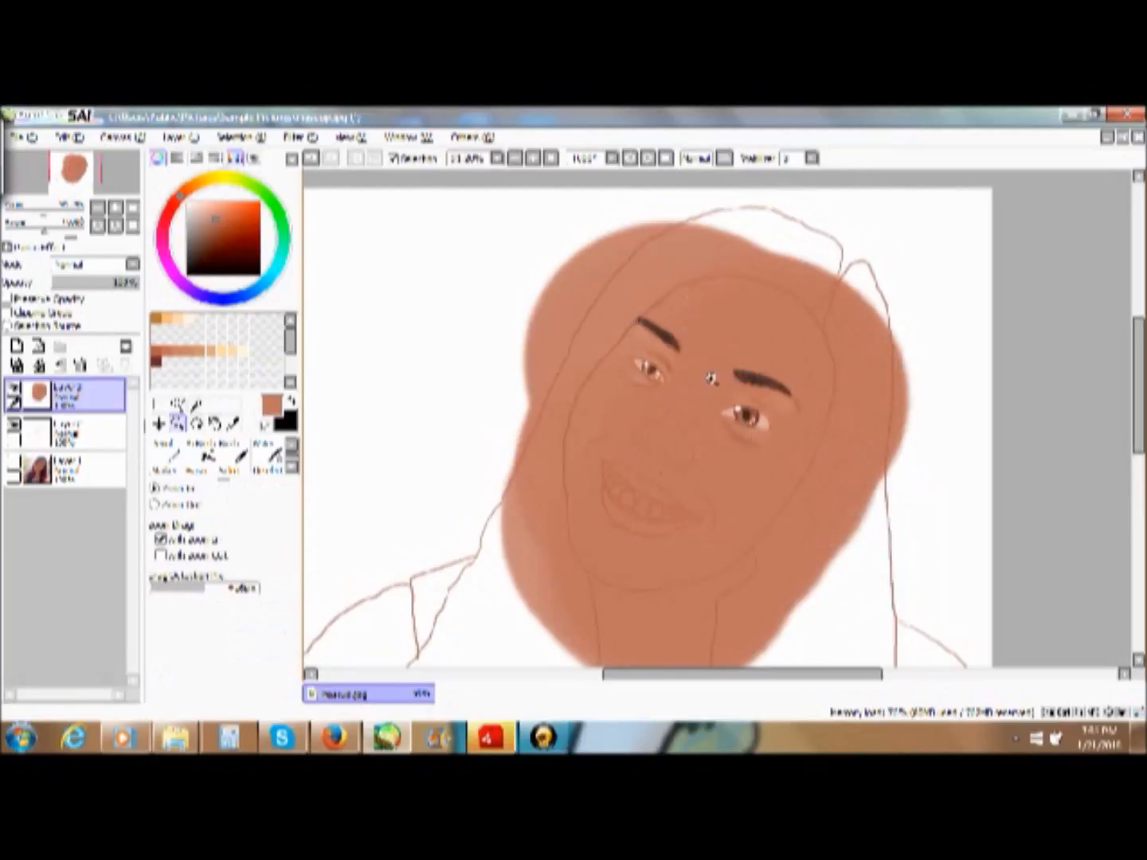
{"action": "left_click_drag", "start_coordinate": [487, 230], "coordinate": [865, 604]}
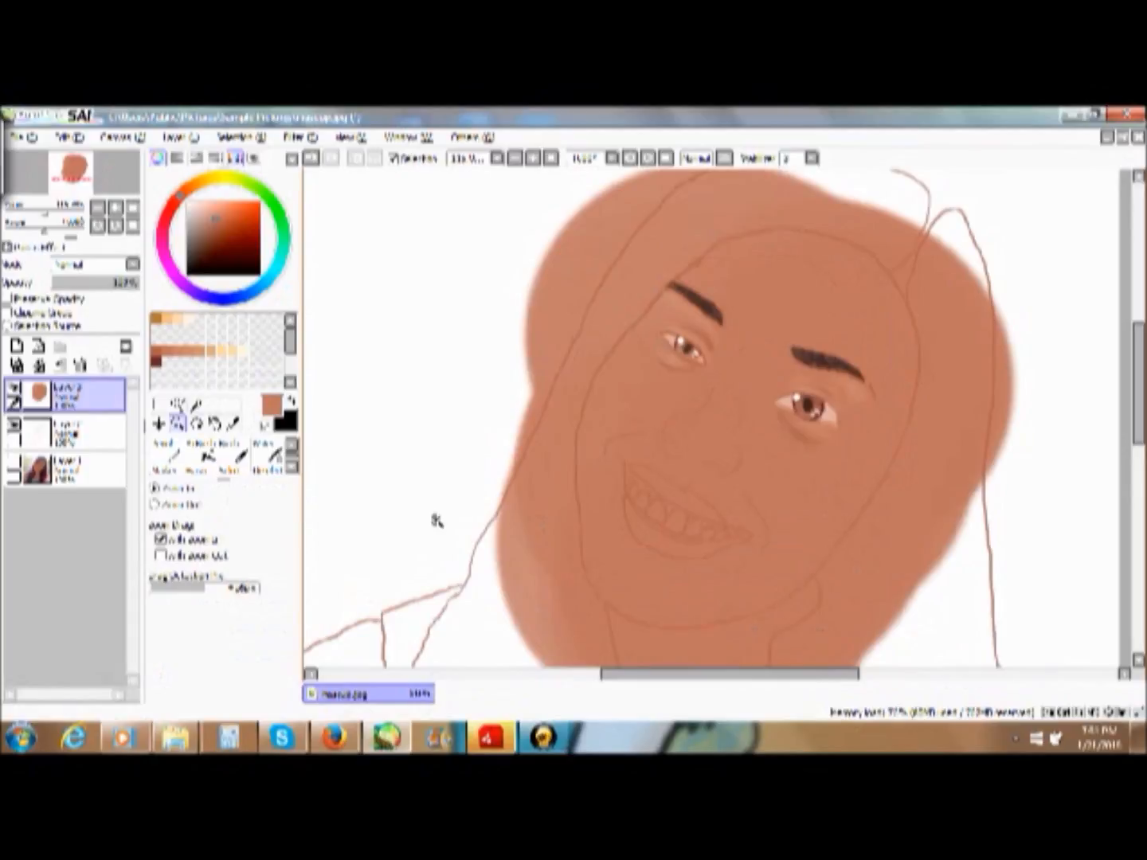
{"action": "left_click", "coordinate": [224, 352]}
{"action": "left_click", "coordinate": [164, 354]}
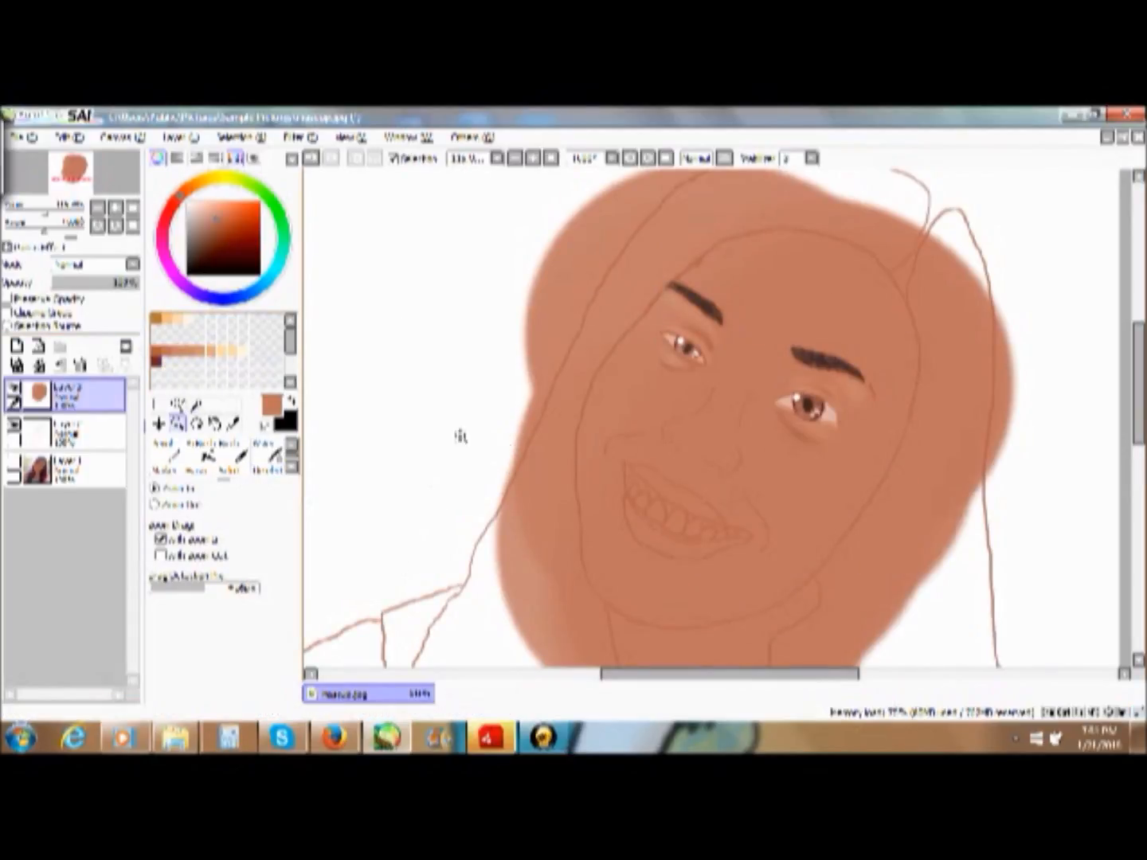
{"action": "left_click", "coordinate": [201, 470]}
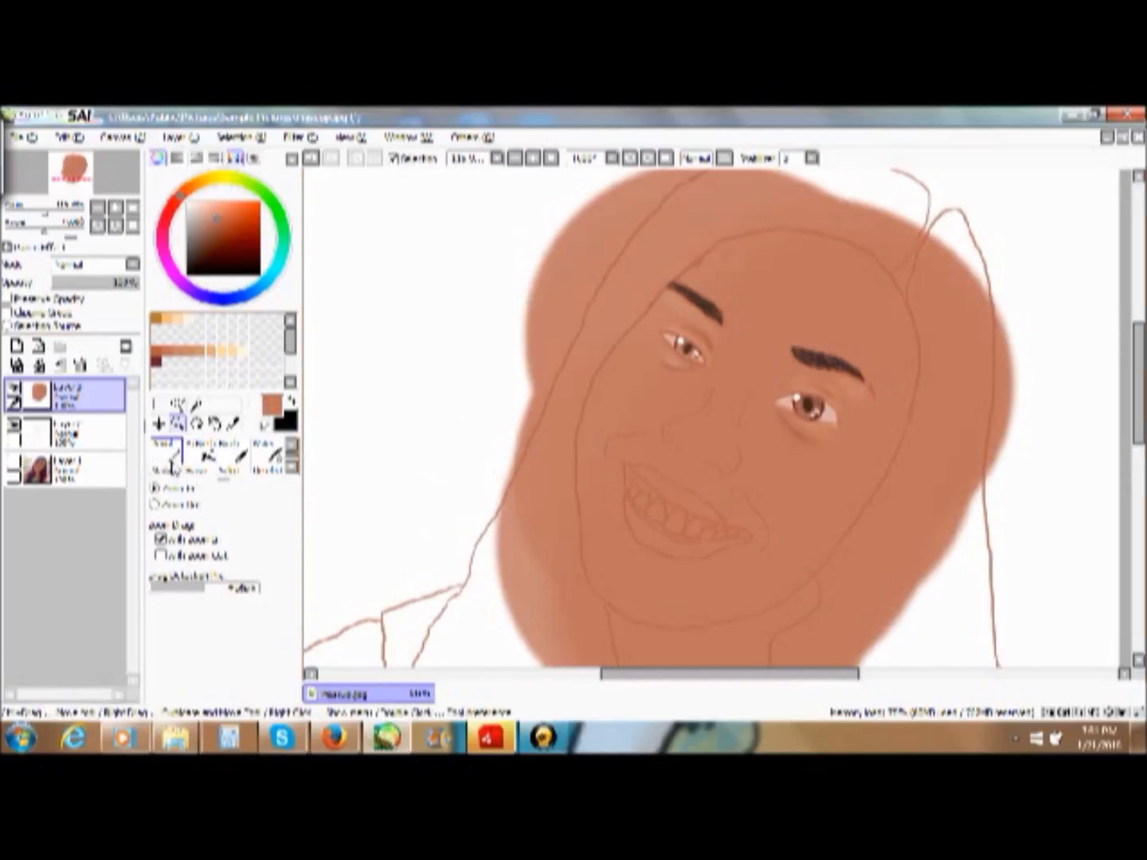
{"action": "left_click", "coordinate": [294, 468]}
{"action": "left_click", "coordinate": [293, 469]}
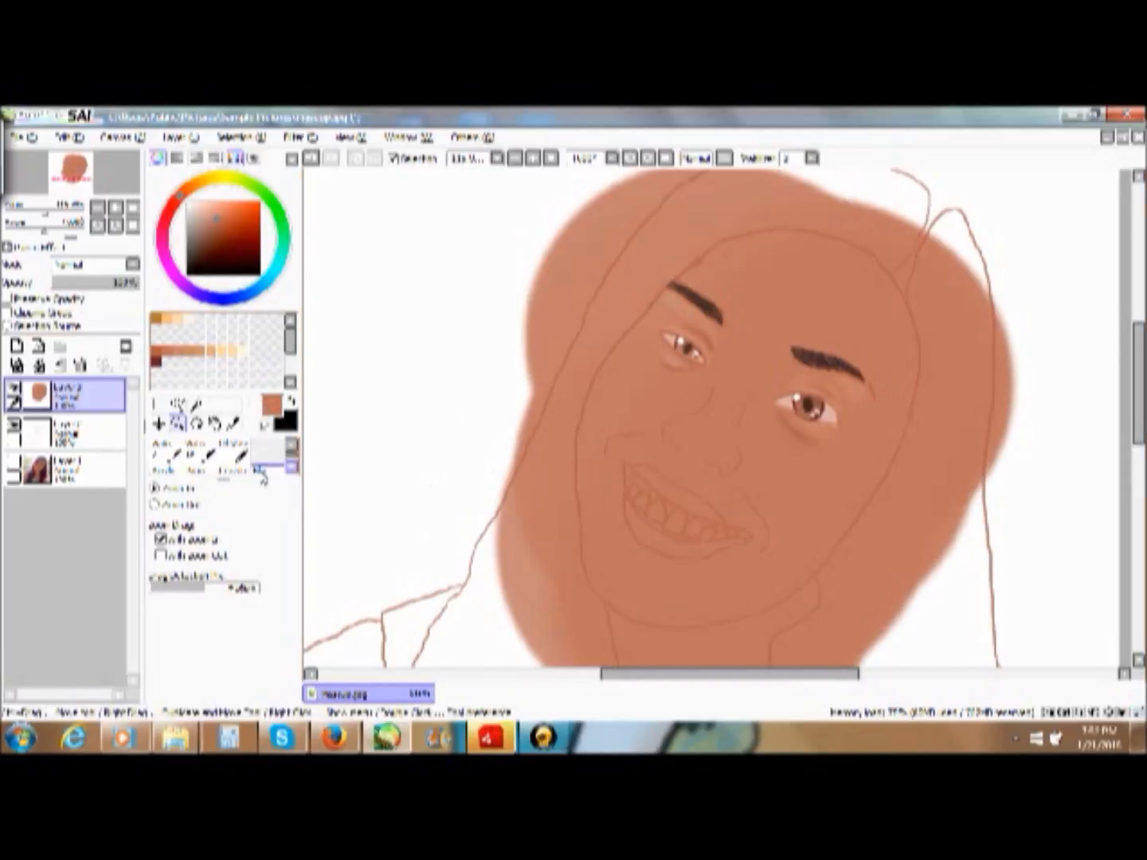
{"action": "left_click", "coordinate": [162, 472]}
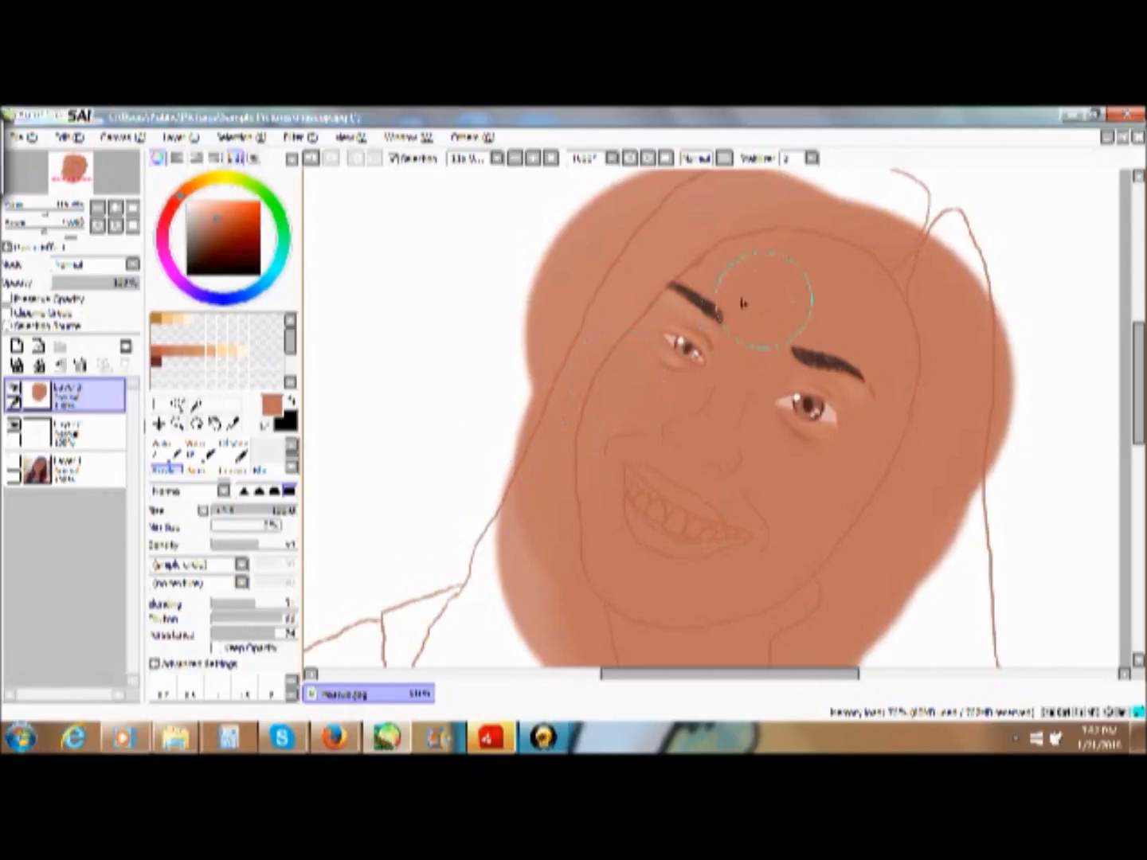
{"action": "left_click_drag", "start_coordinate": [742, 301], "coordinate": [686, 339]}
{"action": "left_click_drag", "start_coordinate": [862, 373], "coordinate": [795, 352]}
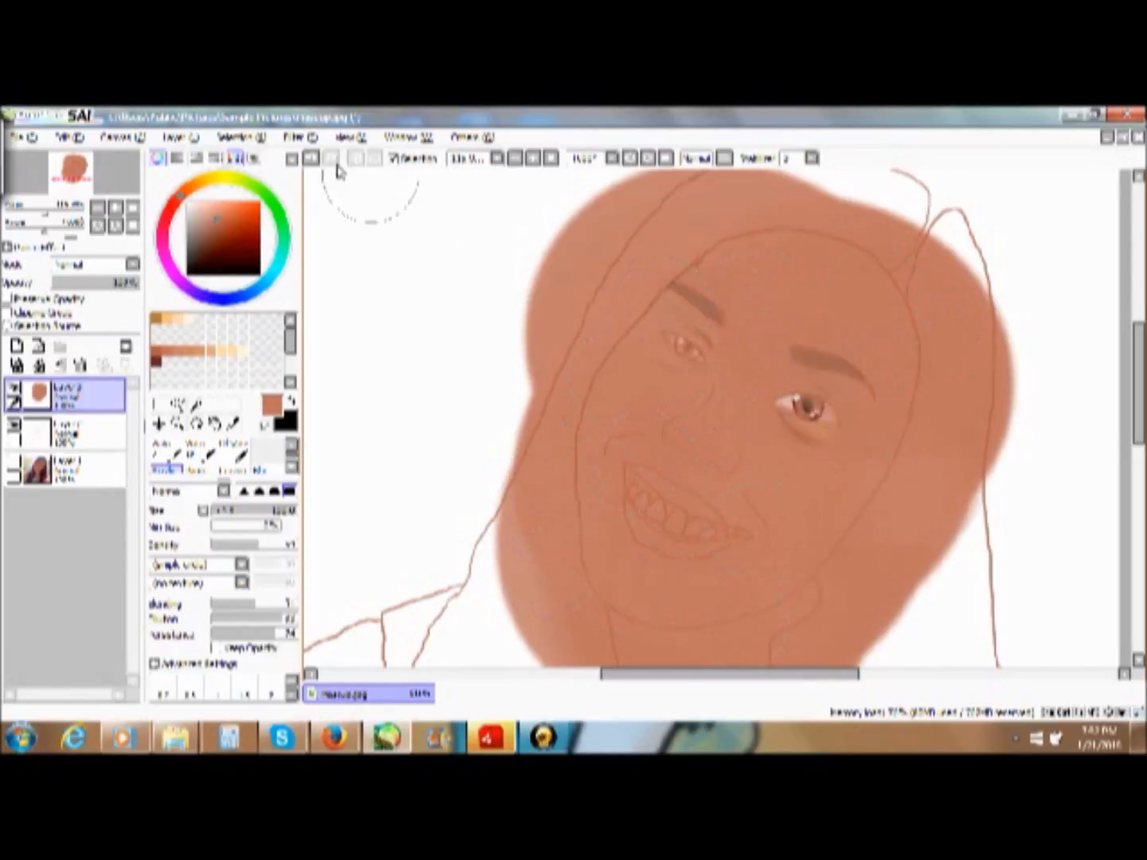
{"action": "left_click", "coordinate": [311, 159]}
{"action": "left_click", "coordinate": [312, 159]}
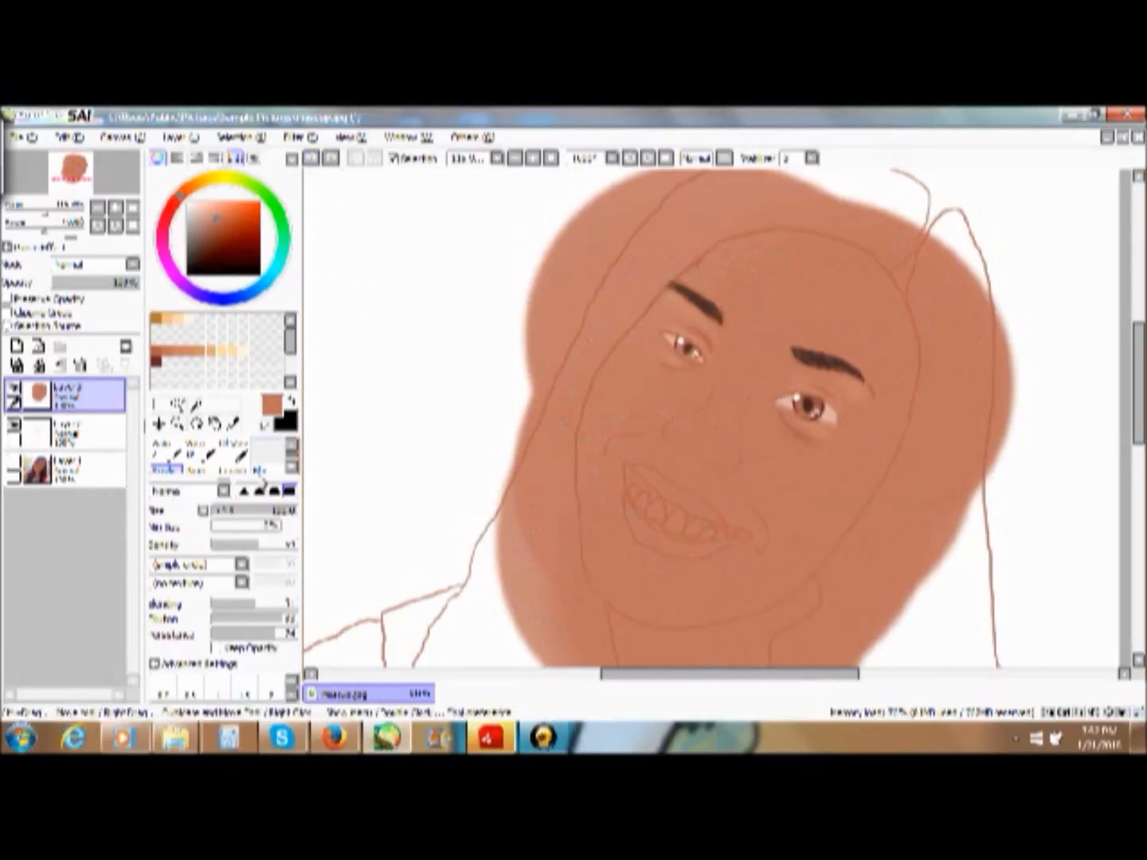
- Raise the Acrylic brush's density to 100, shrink it, and shade around the face outline in dark reddish brown on a new layer
{"action": "left_click_drag", "start_coordinate": [253, 550], "coordinate": [298, 557]}
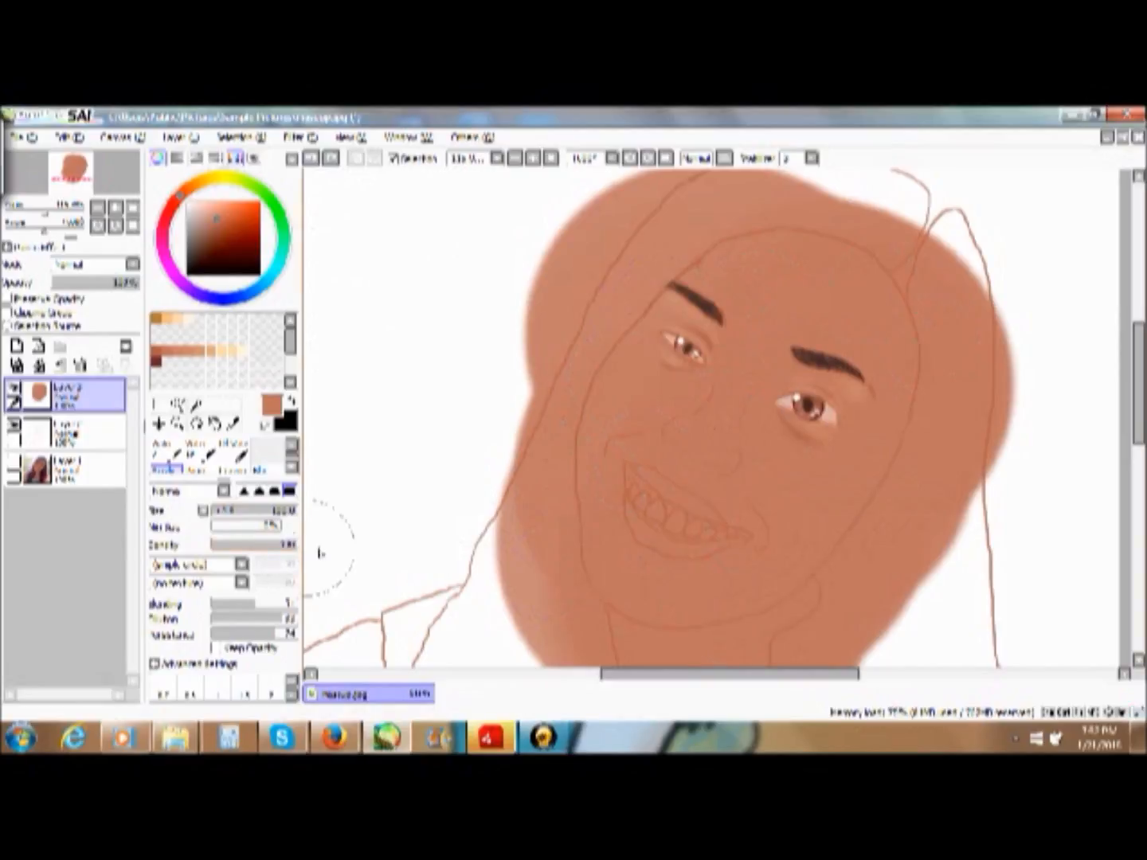
{"action": "left_click", "coordinate": [249, 513]}
{"action": "left_click", "coordinate": [273, 513]}
{"action": "left_click_drag", "start_coordinate": [271, 516], "coordinate": [254, 519]}
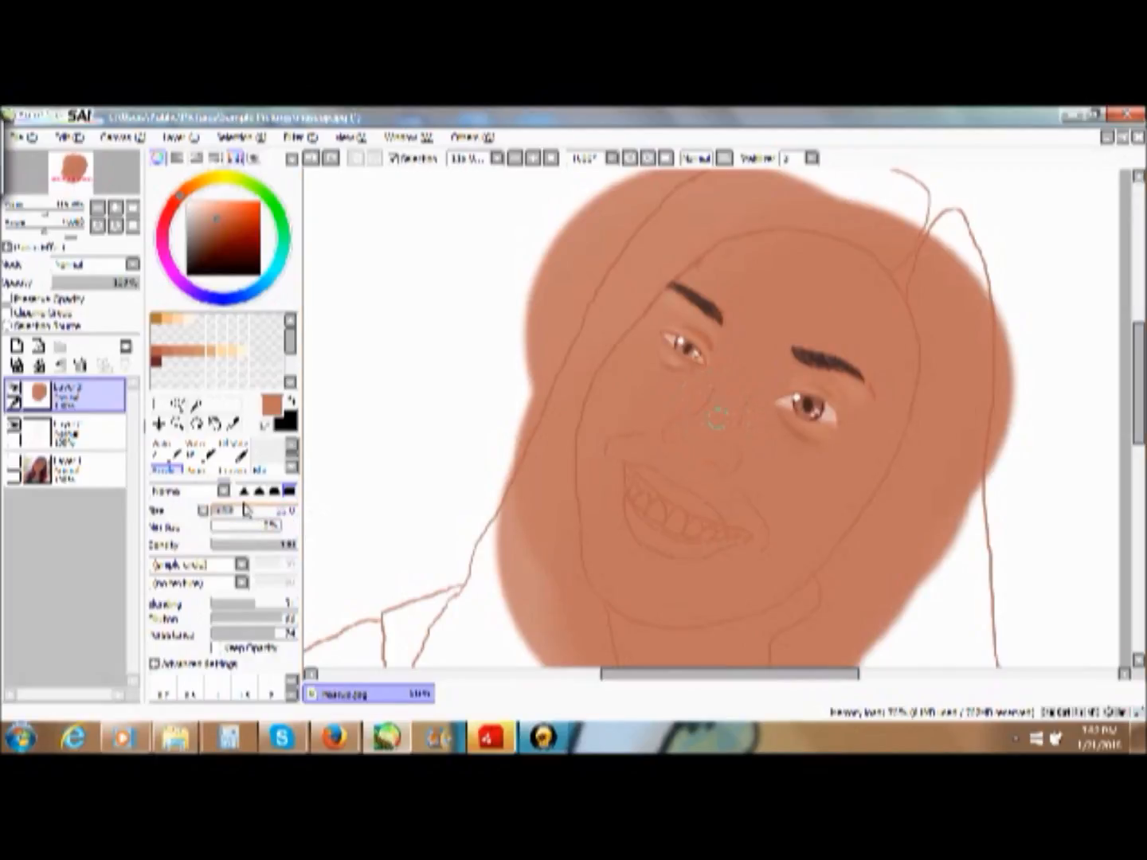
{"action": "left_click", "coordinate": [155, 362]}
{"action": "mouse_move", "coordinate": [731, 256]}
{"action": "left_mouse_down"}
{"action": "mouse_move", "coordinate": [792, 249]}
{"action": "mouse_move", "coordinate": [594, 435]}
{"action": "mouse_move", "coordinate": [614, 606]}
{"action": "left_mouse_up"}
{"action": "key", "text": "ctrl+z"}
{"action": "left_click", "coordinate": [17, 347]}
{"action": "mouse_move", "coordinate": [805, 237]}
{"action": "left_mouse_down"}
{"action": "mouse_move", "coordinate": [872, 498]}
{"action": "mouse_move", "coordinate": [650, 624]}
{"action": "left_mouse_up"}
{"action": "left_click_drag", "start_coordinate": [615, 602], "coordinate": [690, 613]}
- Add medium brown shading along the outer cheek edge and blend the shading around the face outline with the blending brush
{"action": "left_click", "coordinate": [167, 350]}
{"action": "left_click_drag", "start_coordinate": [888, 351], "coordinate": [863, 455]}
{"action": "left_click", "coordinate": [268, 463]}
{"action": "left_click", "coordinate": [273, 518]}
{"action": "mouse_move", "coordinate": [893, 319]}
{"action": "left_mouse_down"}
{"action": "mouse_move", "coordinate": [686, 601]}
{"action": "mouse_move", "coordinate": [613, 312]}
{"action": "left_mouse_up"}
- Sample a skin tone from the face and shade the side of the nose with the Acrylic brush
{"action": "left_click", "coordinate": [168, 459]}
{"action": "right_click", "coordinate": [762, 377]}
{"action": "left_click", "coordinate": [544, 738]}
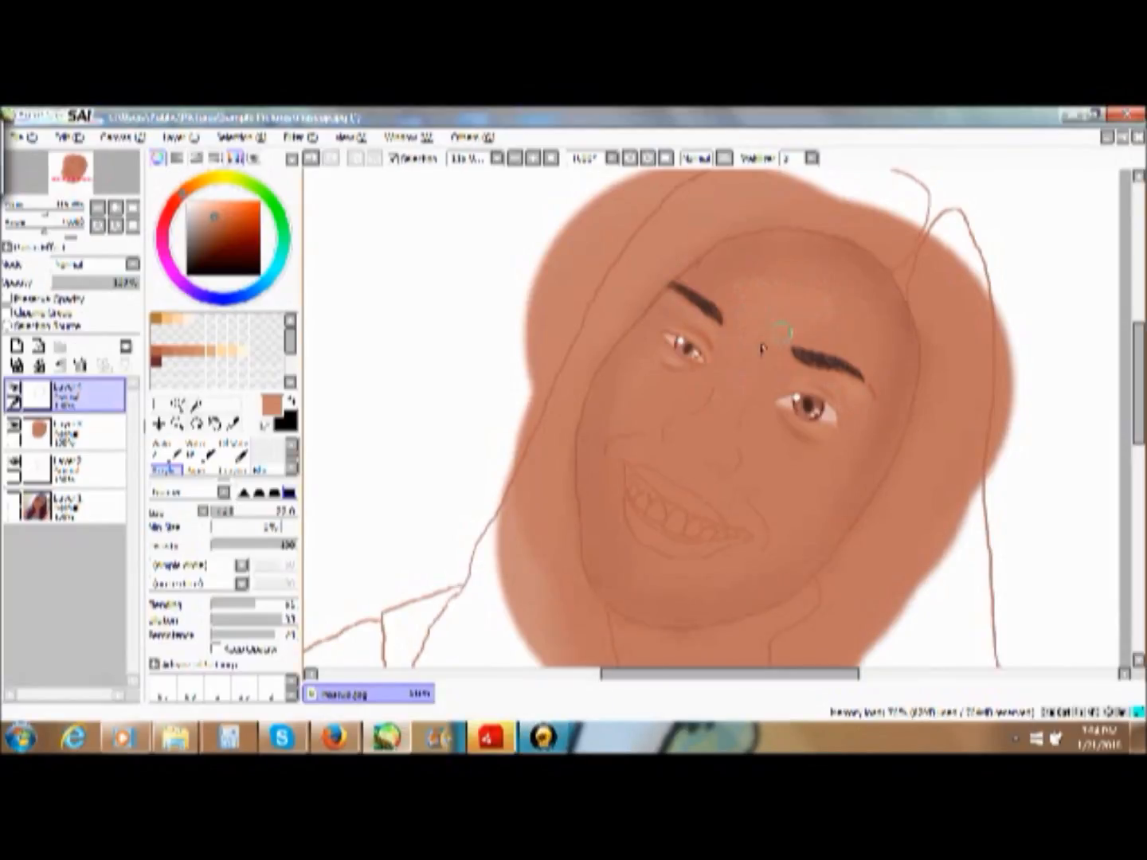
{"action": "left_click_drag", "start_coordinate": [710, 391], "coordinate": [642, 409]}
- Paint small tan highlights between the eyebrows and on the cheek using a reduced Acrylic brush and light orange swatches
{"action": "right_click", "coordinate": [797, 318]}
{"action": "left_click", "coordinate": [218, 512]}
{"action": "left_click", "coordinate": [211, 350]}
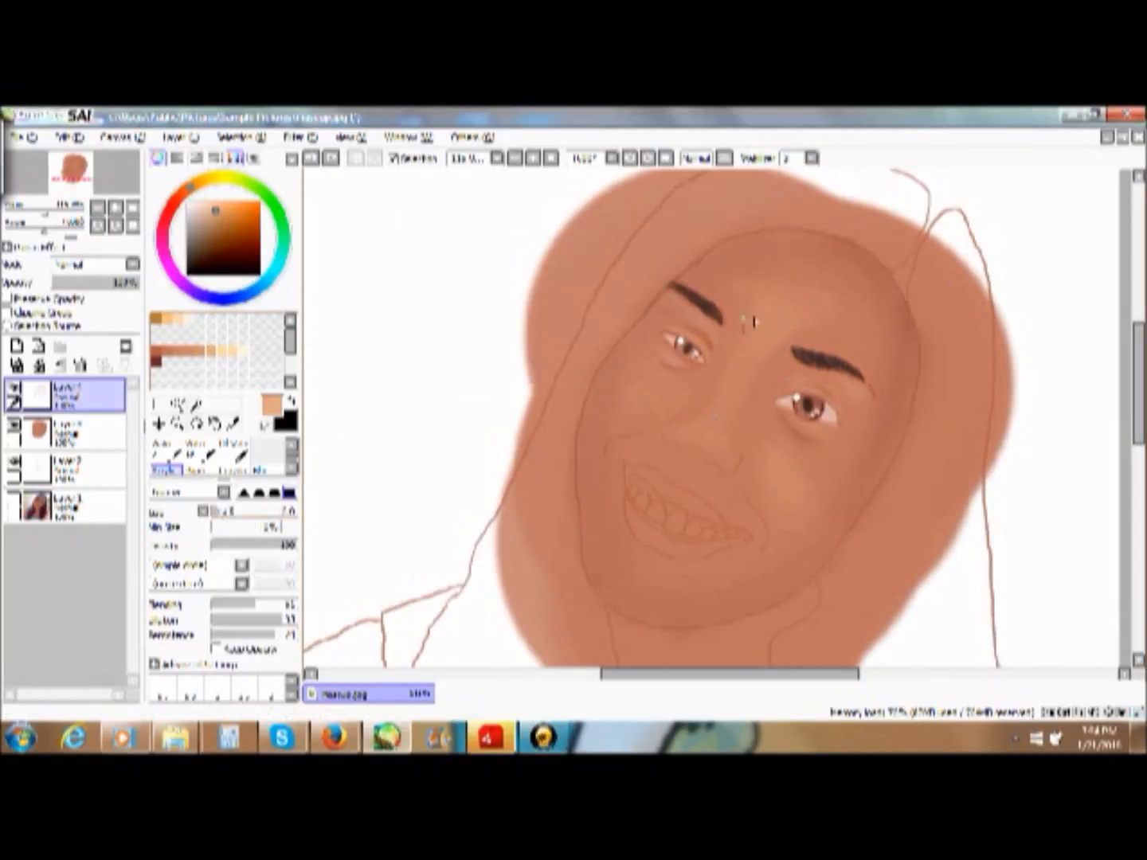
{"action": "left_click_drag", "start_coordinate": [778, 469], "coordinate": [787, 480]}
{"action": "key", "text": "ctrl+z"}
{"action": "left_click", "coordinate": [167, 319]}
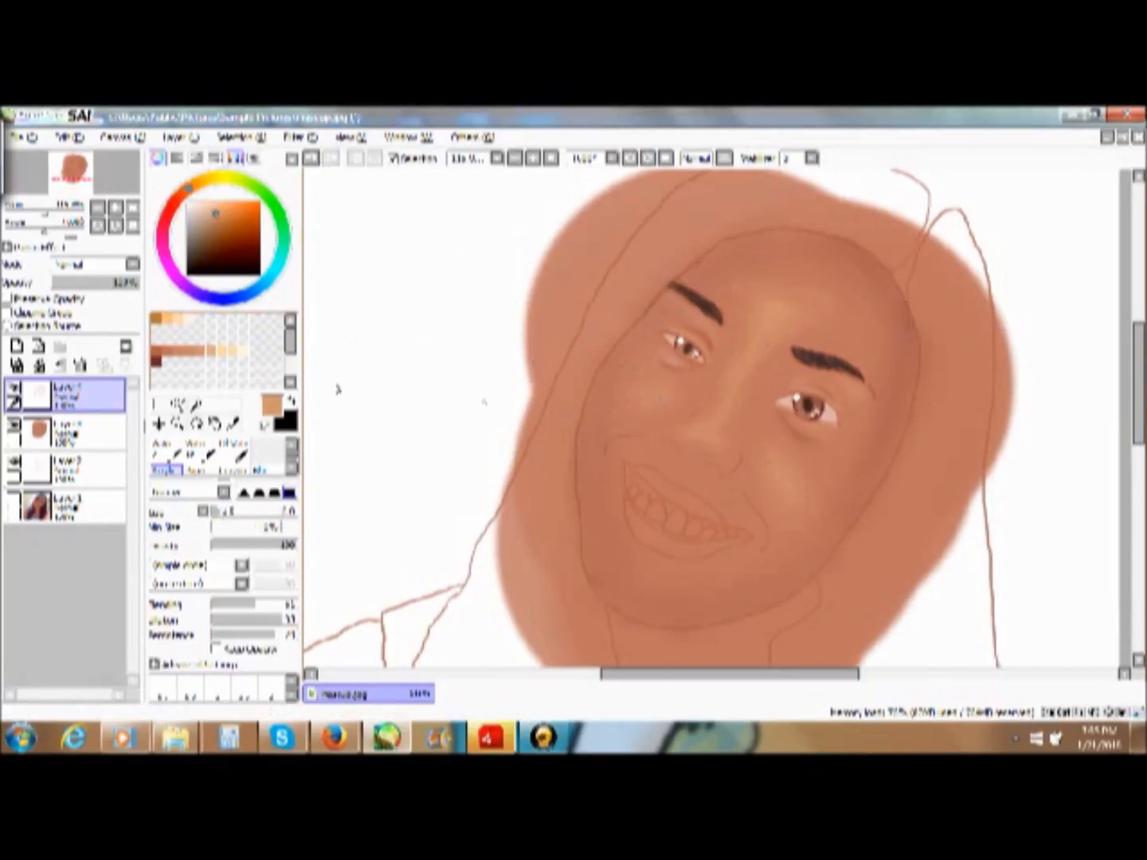
{"action": "left_click", "coordinate": [179, 319]}
{"action": "left_click_drag", "start_coordinate": [769, 322], "coordinate": [764, 335]}
{"action": "left_click_drag", "start_coordinate": [778, 478], "coordinate": [787, 484]}
- Shade both sides of the nose and both smile creases in dark reddish brown with the Acrylic brush
{"action": "left_click", "coordinate": [156, 362]}
{"action": "scroll", "coordinate": [271, 690], "scroll_direction": "down", "scroll_amount": 2}
{"action": "left_click", "coordinate": [272, 688]}
{"action": "left_click_drag", "start_coordinate": [752, 381], "coordinate": [742, 470]}
{"action": "left_click_drag", "start_coordinate": [703, 395], "coordinate": [692, 408]}
{"action": "left_click_drag", "start_coordinate": [749, 503], "coordinate": [763, 534]}
{"action": "left_click_drag", "start_coordinate": [643, 437], "coordinate": [617, 450]}
- Blend the highlights between the eyebrows and on the cheek into the surrounding skin
{"action": "left_click", "coordinate": [178, 319]}
{"action": "left_click", "coordinate": [262, 469]}
{"action": "left_click_drag", "start_coordinate": [769, 312], "coordinate": [735, 392]}
{"action": "left_click_drag", "start_coordinate": [788, 479], "coordinate": [770, 484]}
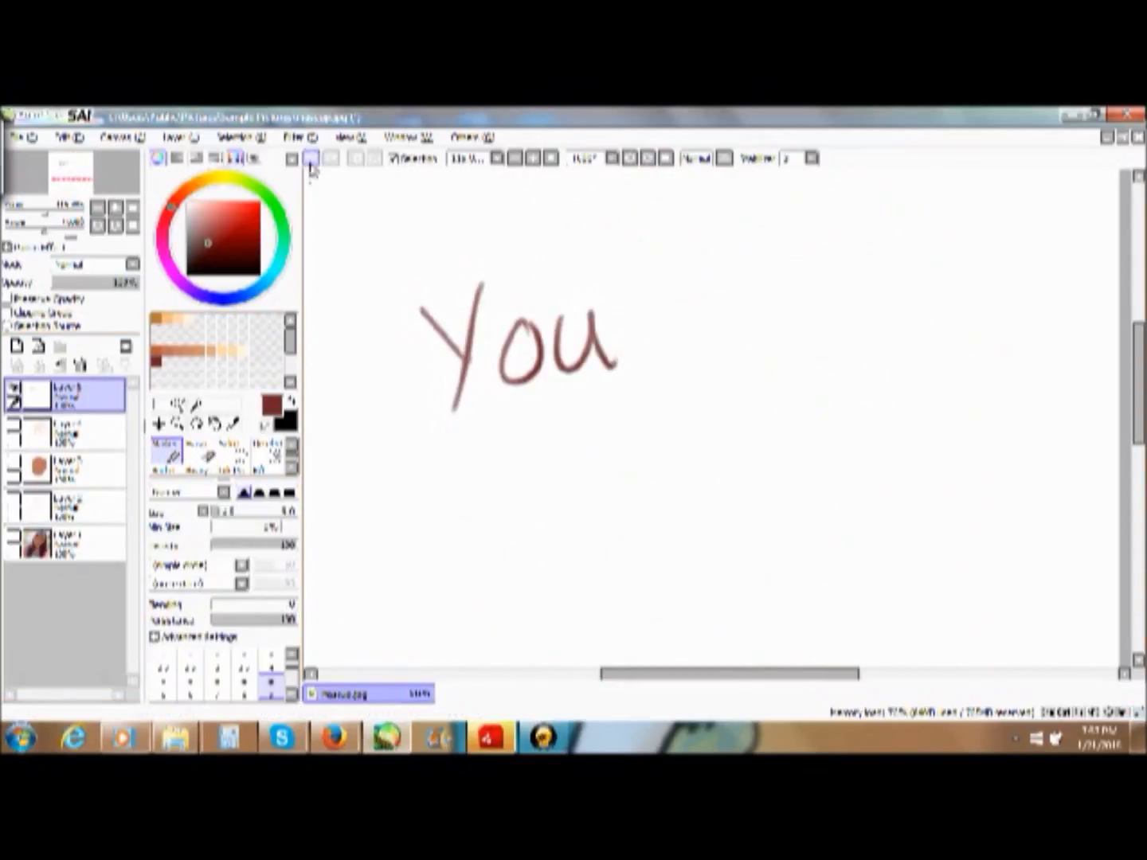
- Handwrite a note in dark reddish brown across the blank top layer with the other layers hidden
{"action": "left_click_drag", "start_coordinate": [737, 298], "coordinate": [663, 363]}
{"action": "left_click_drag", "start_coordinate": [468, 402], "coordinate": [481, 499]}
{"action": "left_click_drag", "start_coordinate": [587, 398], "coordinate": [607, 490]}
{"action": "left_click_drag", "start_coordinate": [857, 412], "coordinate": [864, 502]}
{"action": "left_click_drag", "start_coordinate": [730, 674], "coordinate": [751, 674]}
{"action": "left_click_drag", "start_coordinate": [647, 508], "coordinate": [593, 569]}
{"action": "left_click_drag", "start_coordinate": [1010, 496], "coordinate": [1013, 551]}
{"action": "mouse_move", "coordinate": [696, 577]}
{"action": "left_mouse_down"}
{"action": "mouse_move", "coordinate": [754, 618]}
{"action": "mouse_move", "coordinate": [1028, 594]}
{"action": "mouse_move", "coordinate": [1032, 648]}
{"action": "left_mouse_up"}
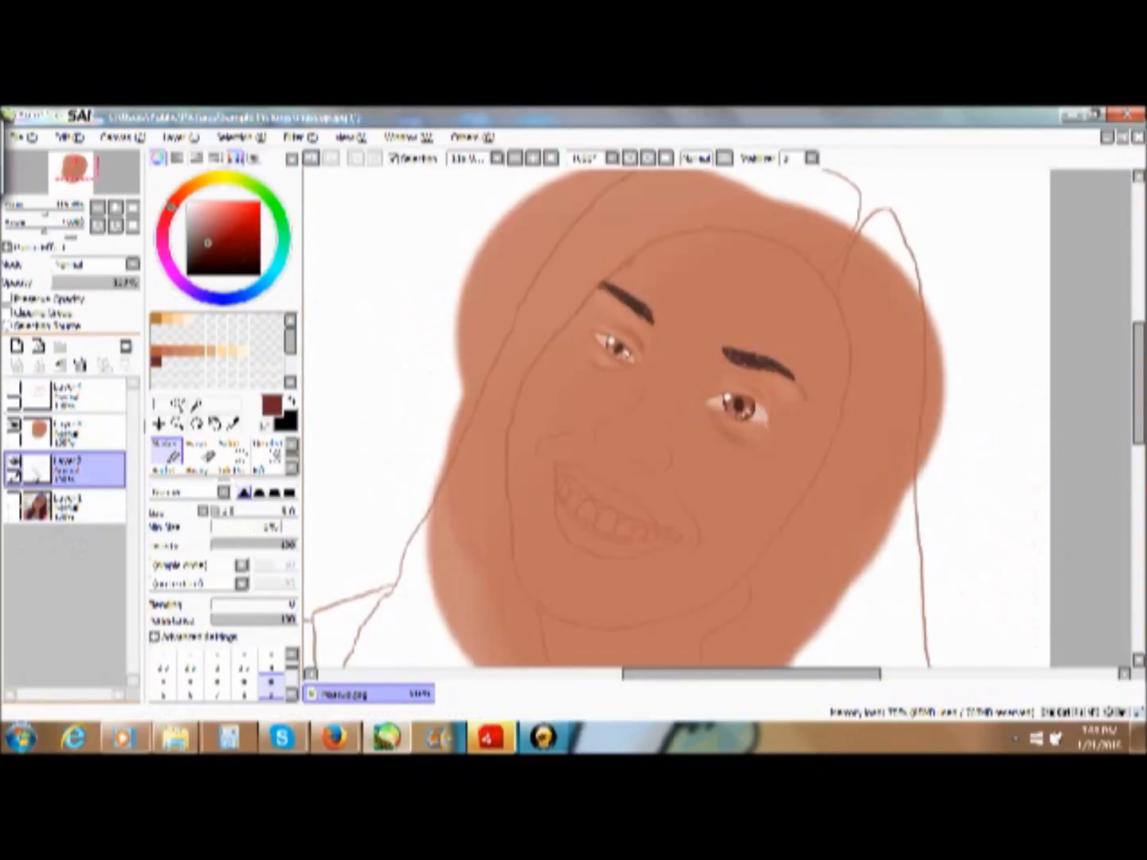
- Paint a light cream highlight down the nose bridge with the Acrylic brush and set its Persistence to 100
{"action": "scroll", "coordinate": [235, 470], "scroll_direction": "down", "scroll_amount": 3}
{"action": "left_click", "coordinate": [166, 464]}
{"action": "left_click_drag", "start_coordinate": [705, 319], "coordinate": [668, 417]}
{"action": "key", "text": "ctrl+z"}
{"action": "left_click_drag", "start_coordinate": [705, 333], "coordinate": [681, 371]}
{"action": "key", "text": "ctrl+z"}
{"action": "left_click", "coordinate": [242, 350]}
{"action": "left_click_drag", "start_coordinate": [717, 305], "coordinate": [684, 369]}
{"action": "left_click", "coordinate": [296, 634]}
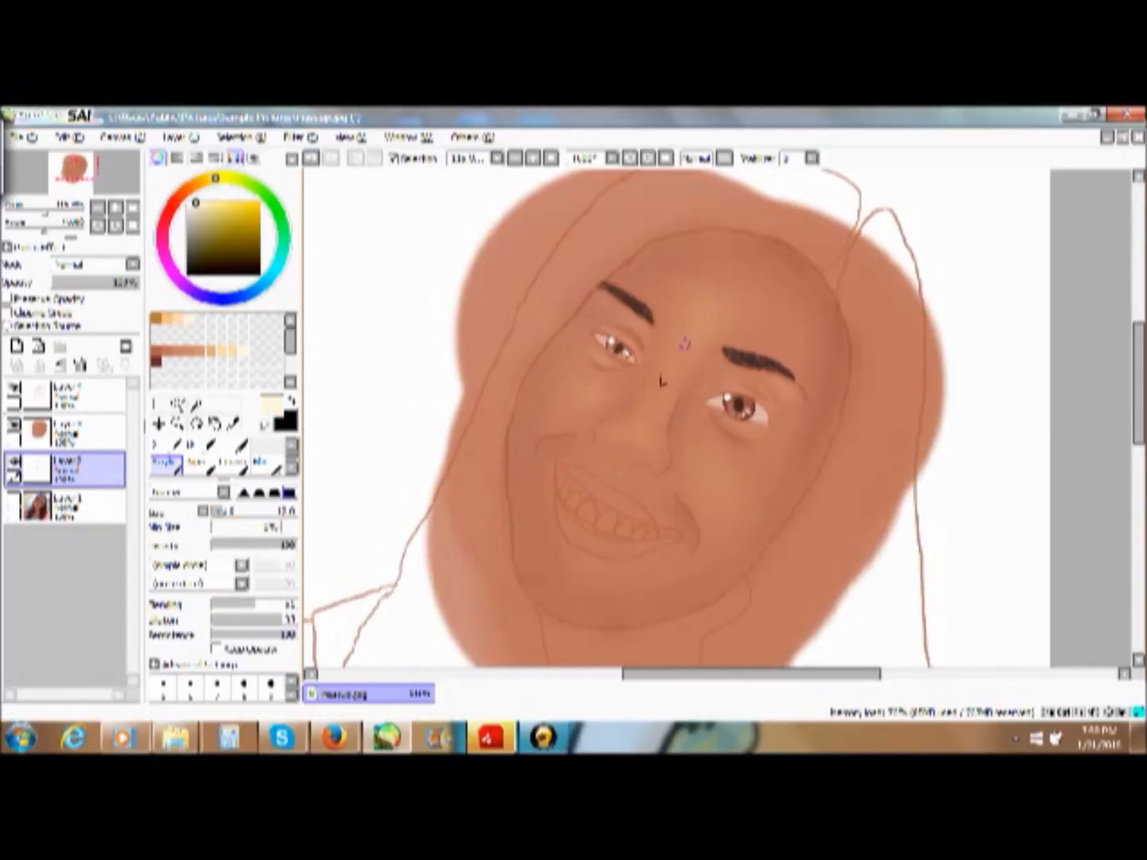
- Add light tan highlights to the forehead and cheeks with a larger brush and soften them with the blending brush
{"action": "left_click", "coordinate": [190, 351]}
{"action": "left_click", "coordinate": [237, 512]}
{"action": "left_click", "coordinate": [198, 351]}
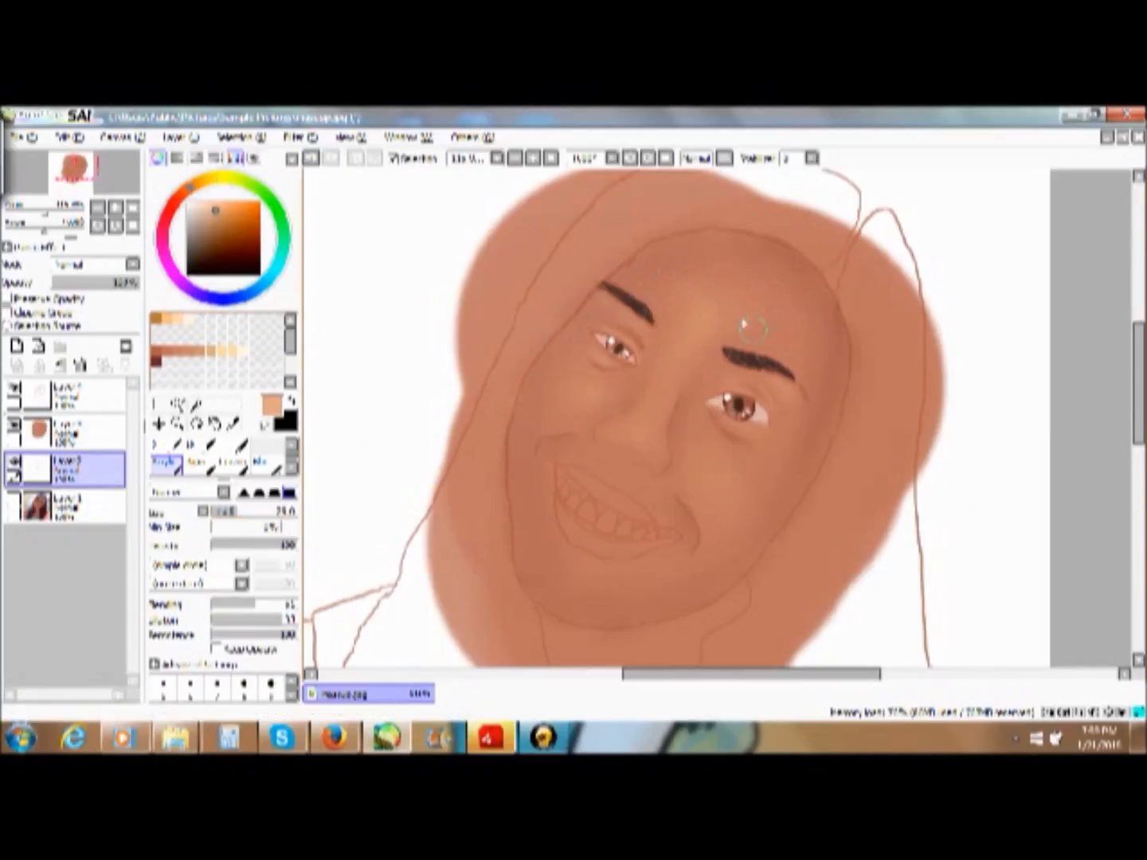
{"action": "left_click", "coordinate": [211, 350]}
{"action": "left_click", "coordinate": [268, 466]}
{"action": "left_click", "coordinate": [247, 511]}
{"action": "left_click", "coordinate": [12, 426]}
{"action": "left_click", "coordinate": [79, 396]}
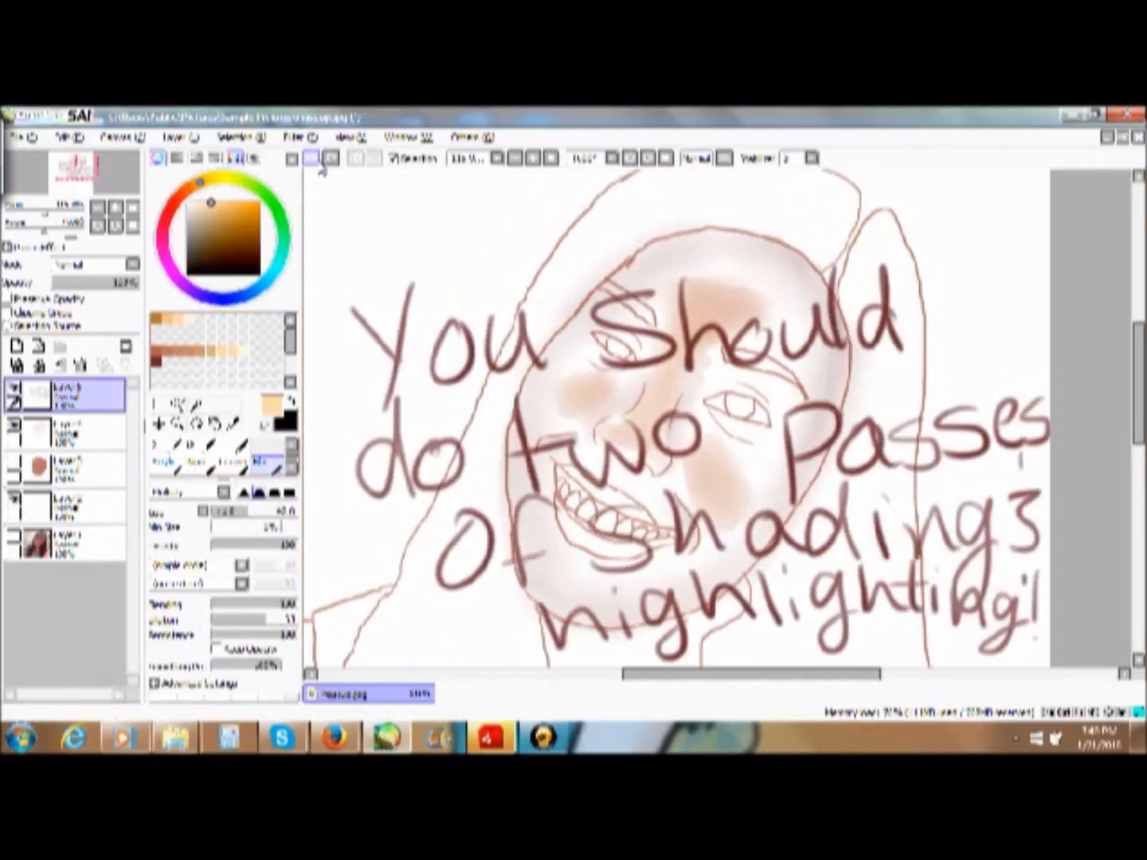
- Paint small Acrylic highlights on both cheeks and a light cream highlight on the tip of the nose
{"action": "left_click", "coordinate": [13, 427]}
{"action": "left_click", "coordinate": [166, 446]}
{"action": "left_click_drag", "start_coordinate": [695, 295], "coordinate": [671, 354]}
{"action": "key", "text": "ctrl+z"}
{"action": "left_click", "coordinate": [271, 687]}
{"action": "left_click_drag", "start_coordinate": [722, 483], "coordinate": [716, 527]}
{"action": "left_click_drag", "start_coordinate": [561, 400], "coordinate": [562, 416]}
{"action": "left_click", "coordinate": [242, 350]}
{"action": "left_click_drag", "start_coordinate": [638, 434], "coordinate": [640, 449]}
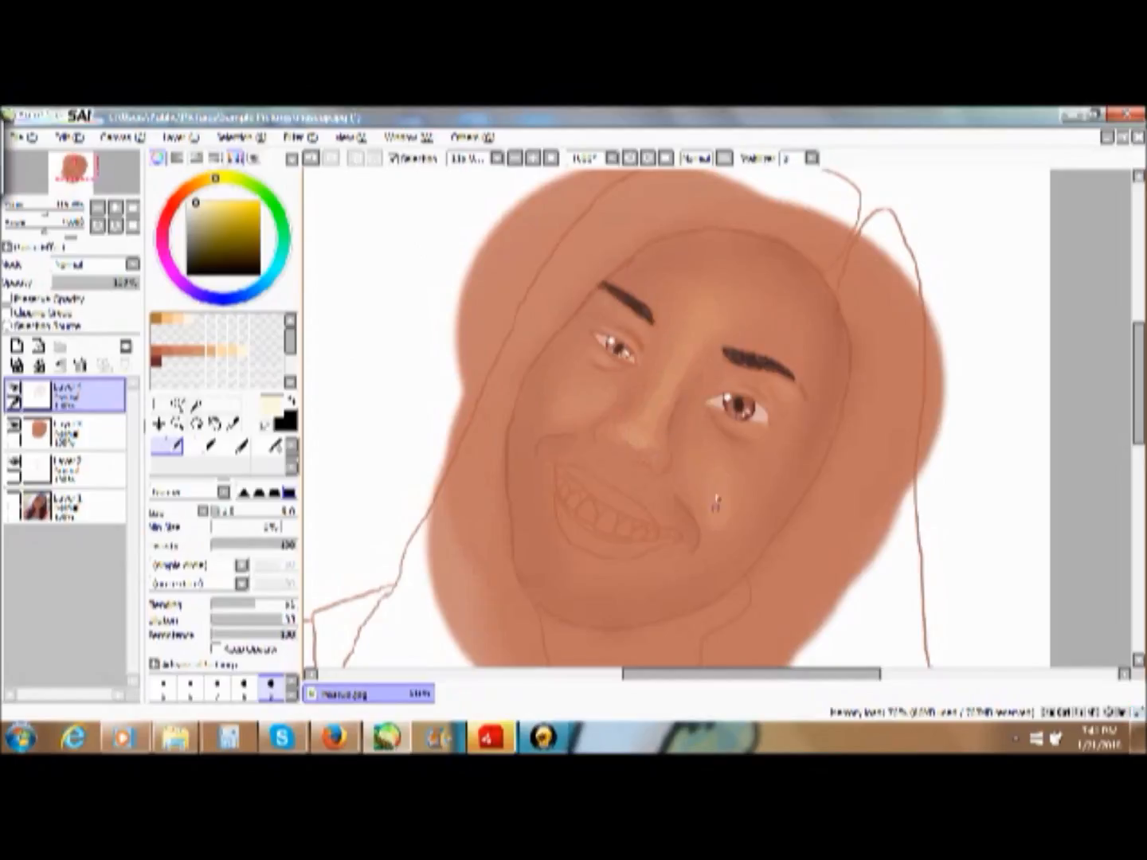
- Paint a broad tan highlight across the forehead and light cream highlights on the nose tip and both cheeks
{"action": "left_click", "coordinate": [210, 349]}
{"action": "scroll", "coordinate": [271, 688], "scroll_direction": "down", "scroll_amount": 1}
{"action": "left_click", "coordinate": [271, 687]}
{"action": "left_click_drag", "start_coordinate": [663, 280], "coordinate": [778, 329]}
{"action": "left_click", "coordinate": [242, 351]}
{"action": "left_click_drag", "start_coordinate": [640, 434], "coordinate": [652, 449]}
{"action": "left_click_drag", "start_coordinate": [720, 483], "coordinate": [715, 508]}
{"action": "left_click_drag", "start_coordinate": [605, 412], "coordinate": [576, 417]}
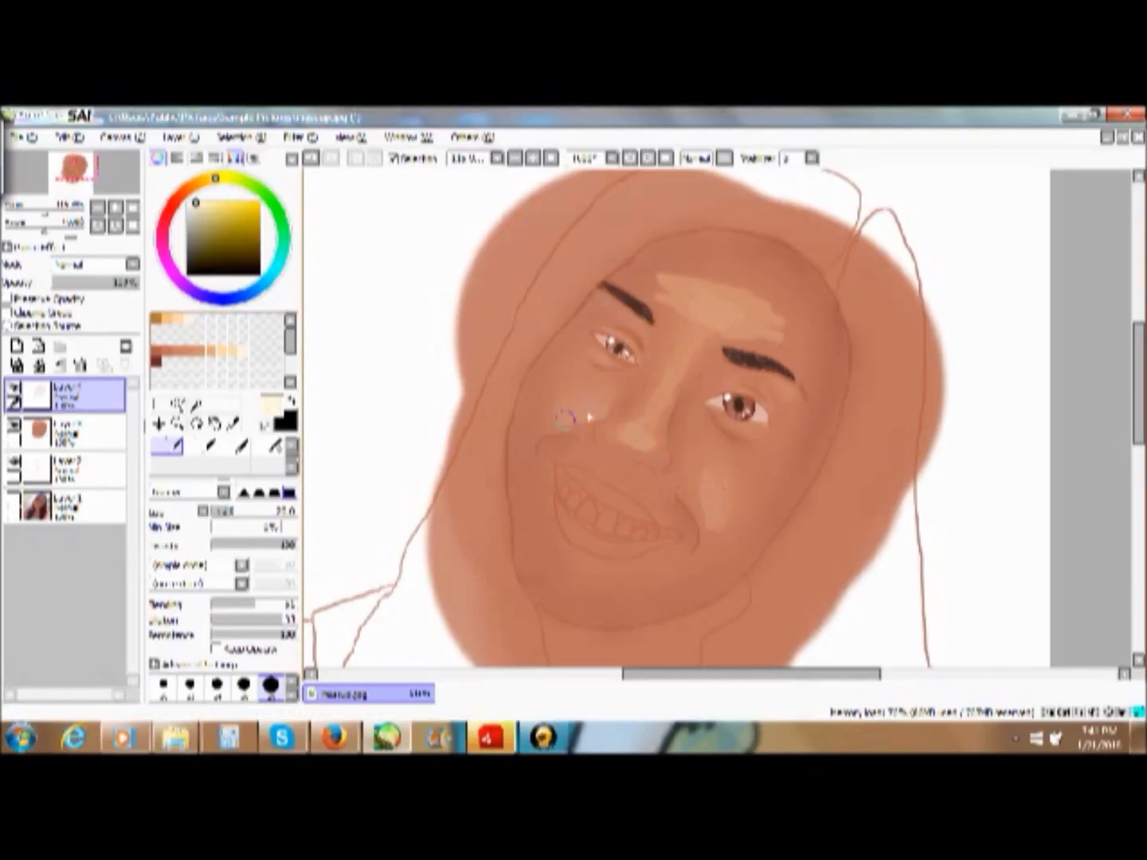
- Darken the nostril and smile creases in reddish brown with a smaller brush and add a light cream nose highlight
{"action": "left_click", "coordinate": [163, 687]}
{"action": "left_click", "coordinate": [672, 466], "text": "alt"}
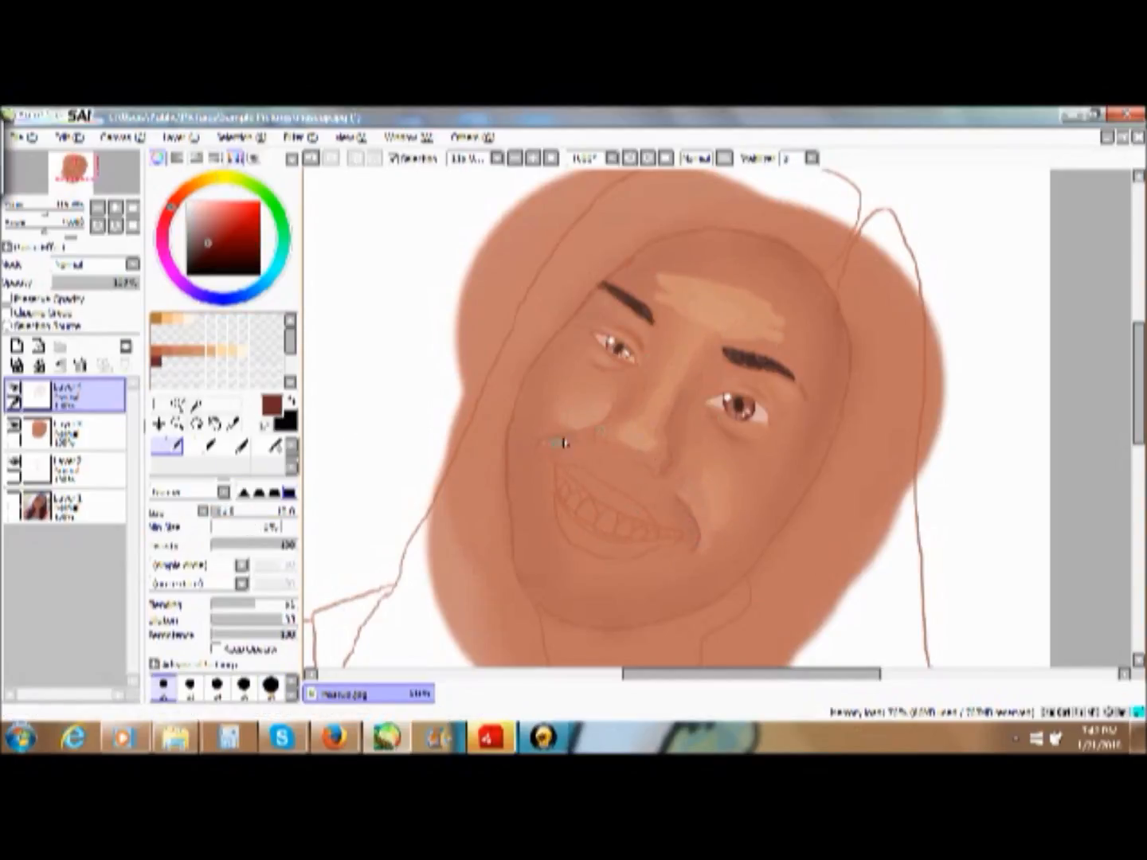
{"action": "left_click", "coordinate": [242, 350]}
{"action": "left_click_drag", "start_coordinate": [672, 384], "coordinate": [664, 402]}
{"action": "left_click", "coordinate": [157, 361]}
- Blend the cheek, nose and forehead highlights smoothly into the skin with the blending brush
{"action": "scroll", "coordinate": [268, 459], "scroll_direction": "down", "scroll_amount": 1}
{"action": "left_click", "coordinate": [268, 462]}
{"action": "left_click_drag", "start_coordinate": [592, 405], "coordinate": [576, 416]}
{"action": "mouse_move", "coordinate": [652, 434]}
{"action": "left_mouse_down"}
{"action": "mouse_move", "coordinate": [646, 412]}
{"action": "mouse_move", "coordinate": [692, 335]}
{"action": "left_mouse_up"}
{"action": "mouse_move", "coordinate": [669, 283]}
{"action": "left_mouse_down"}
{"action": "mouse_move", "coordinate": [780, 318]}
{"action": "mouse_move", "coordinate": [761, 335]}
{"action": "left_mouse_up"}
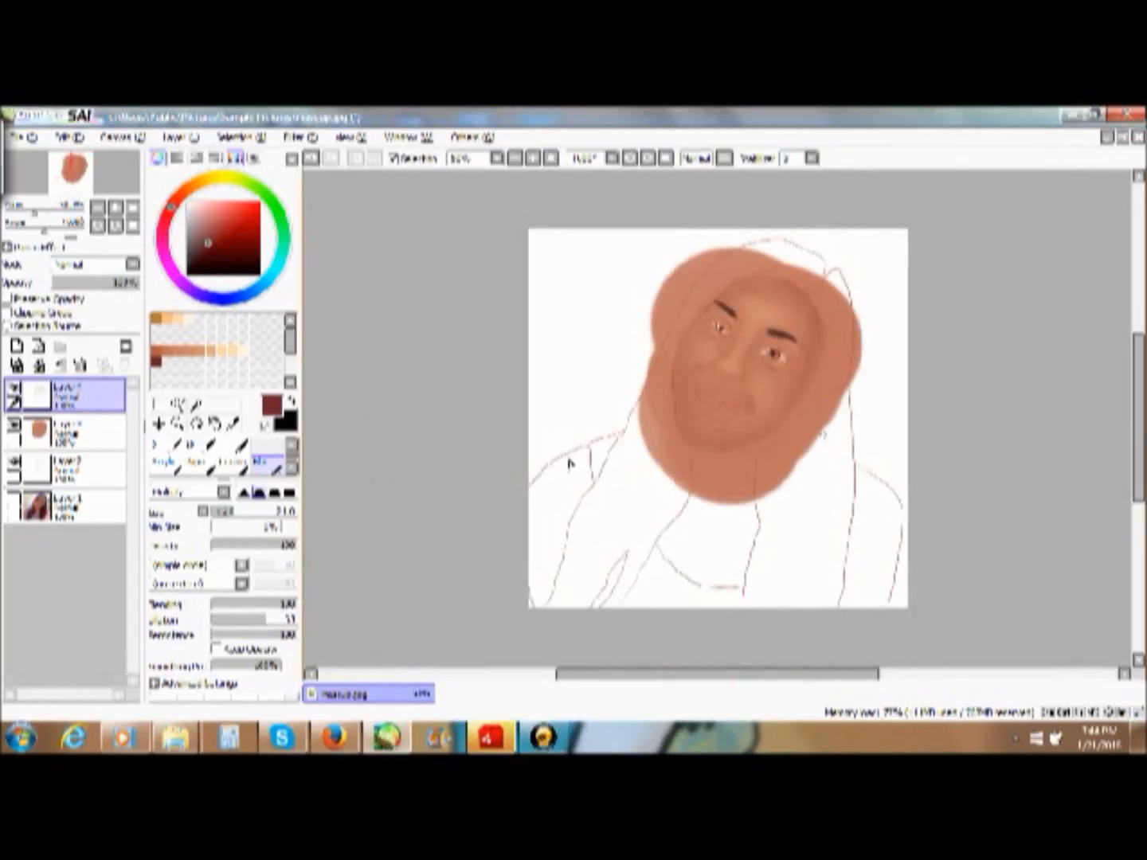
- Apply a colour adjustment filter to the face shading and highlight layer
{"action": "left_click", "coordinate": [122, 139]}
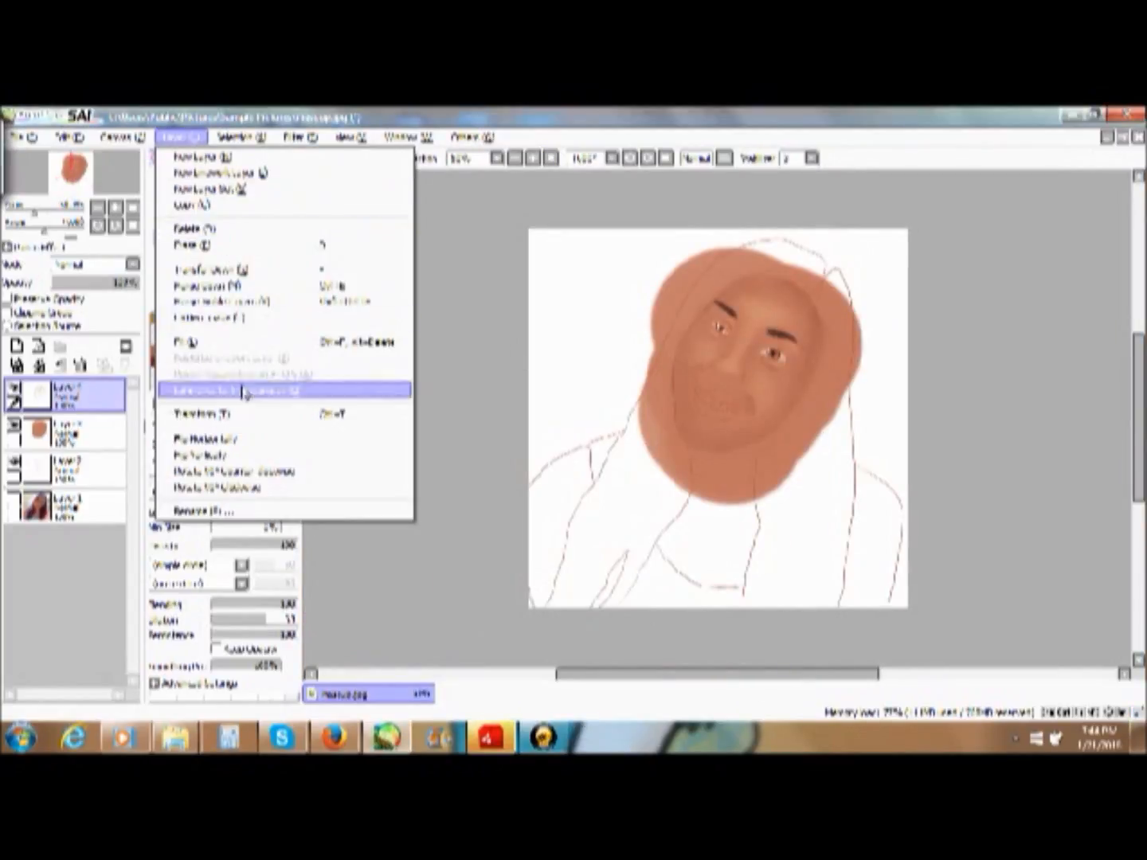
{"action": "mouse_move", "coordinate": [299, 139]}
{"action": "left_click", "coordinate": [322, 159]}
{"action": "mouse_move", "coordinate": [591, 341]}
{"action": "left_mouse_down"}
{"action": "mouse_move", "coordinate": [501, 344]}
{"action": "mouse_move", "coordinate": [591, 342]}
{"action": "left_mouse_up"}
{"action": "left_click_drag", "start_coordinate": [558, 297], "coordinate": [807, 516]}
{"action": "left_click_drag", "start_coordinate": [841, 584], "coordinate": [912, 616]}
{"action": "left_click", "coordinate": [879, 638]}
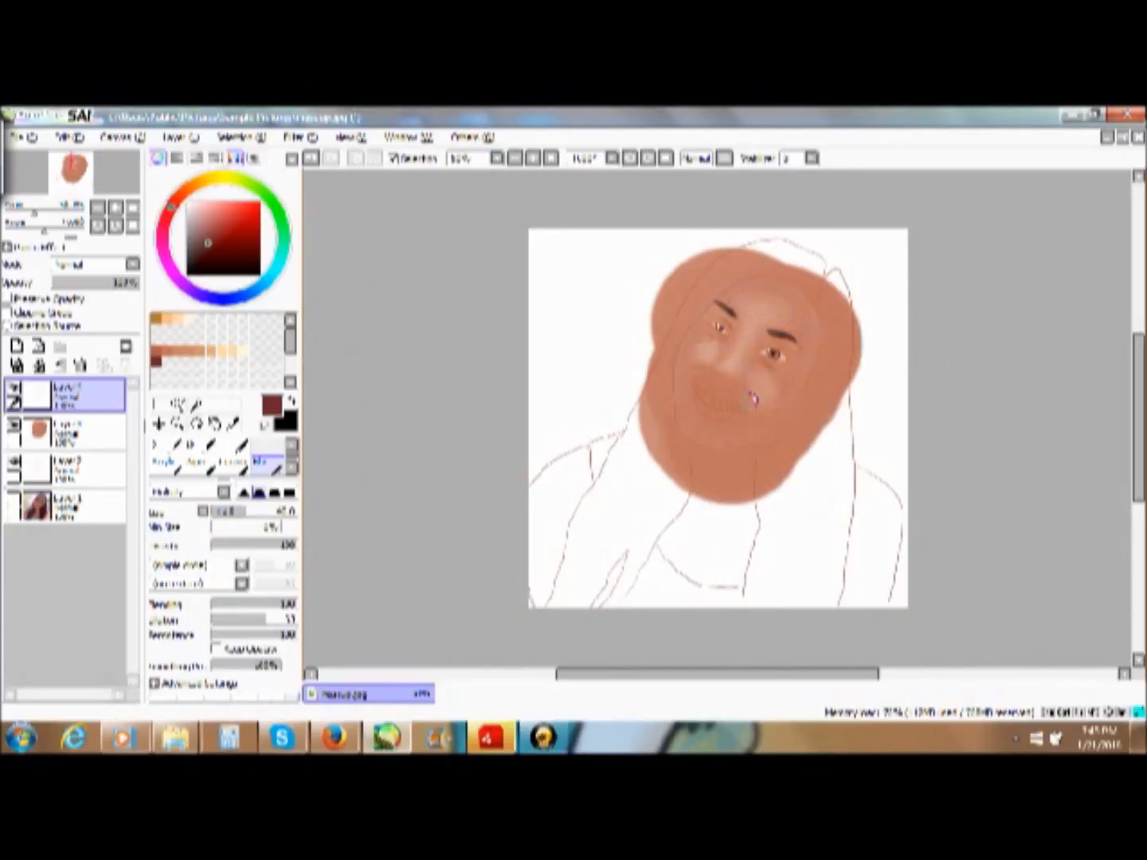
- Deepen the crease beside the mouth corner in dark reddish brown with the Acrylic brush on a new layer and blend it
{"action": "scroll", "coordinate": [246, 454], "scroll_direction": "up", "scroll_amount": 2}
{"action": "left_click", "coordinate": [168, 447]}
{"action": "left_click", "coordinate": [272, 685]}
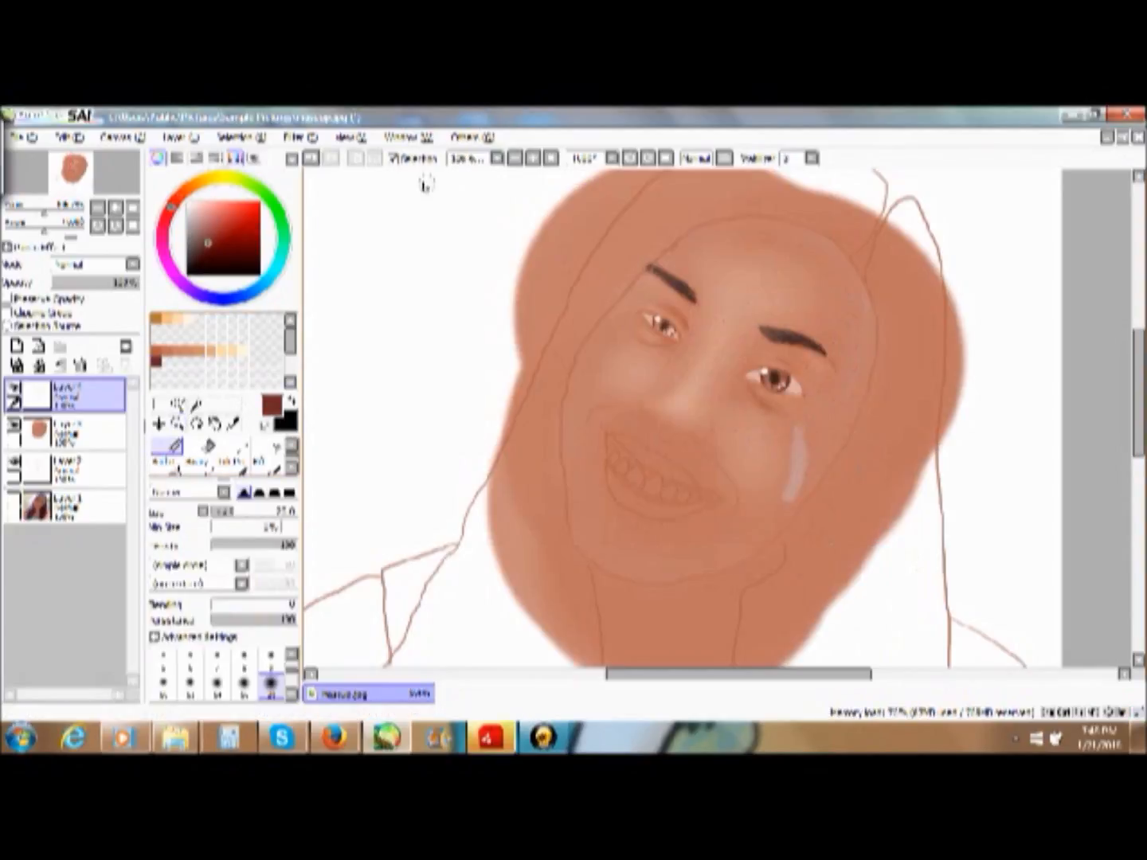
{"action": "left_click", "coordinate": [237, 604]}
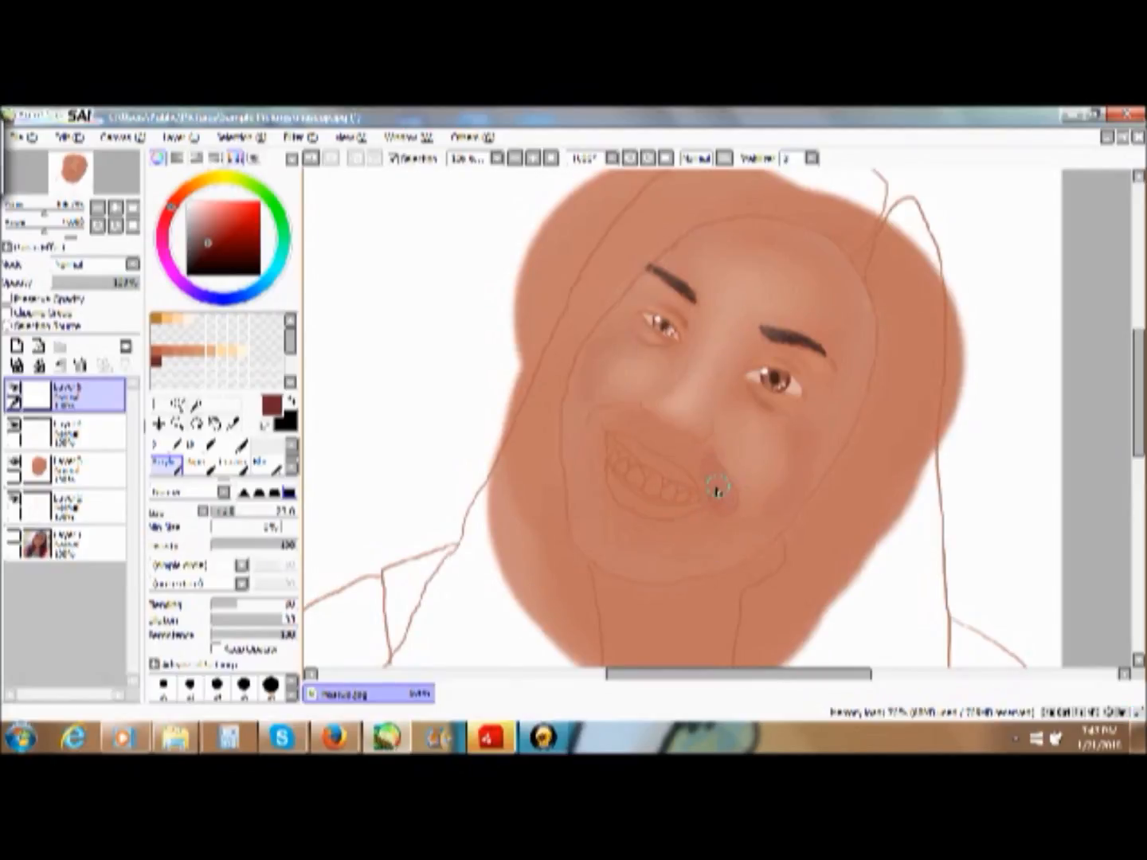
{"action": "left_click_drag", "start_coordinate": [714, 477], "coordinate": [720, 501]}
{"action": "left_click", "coordinate": [265, 463]}
{"action": "left_click", "coordinate": [165, 462]}
- Shade the outer edge of the face in a darker brown, adjusting the Acrylic brush's Blending, Dilution and size, and blend the shading
{"action": "left_click", "coordinate": [196, 255]}
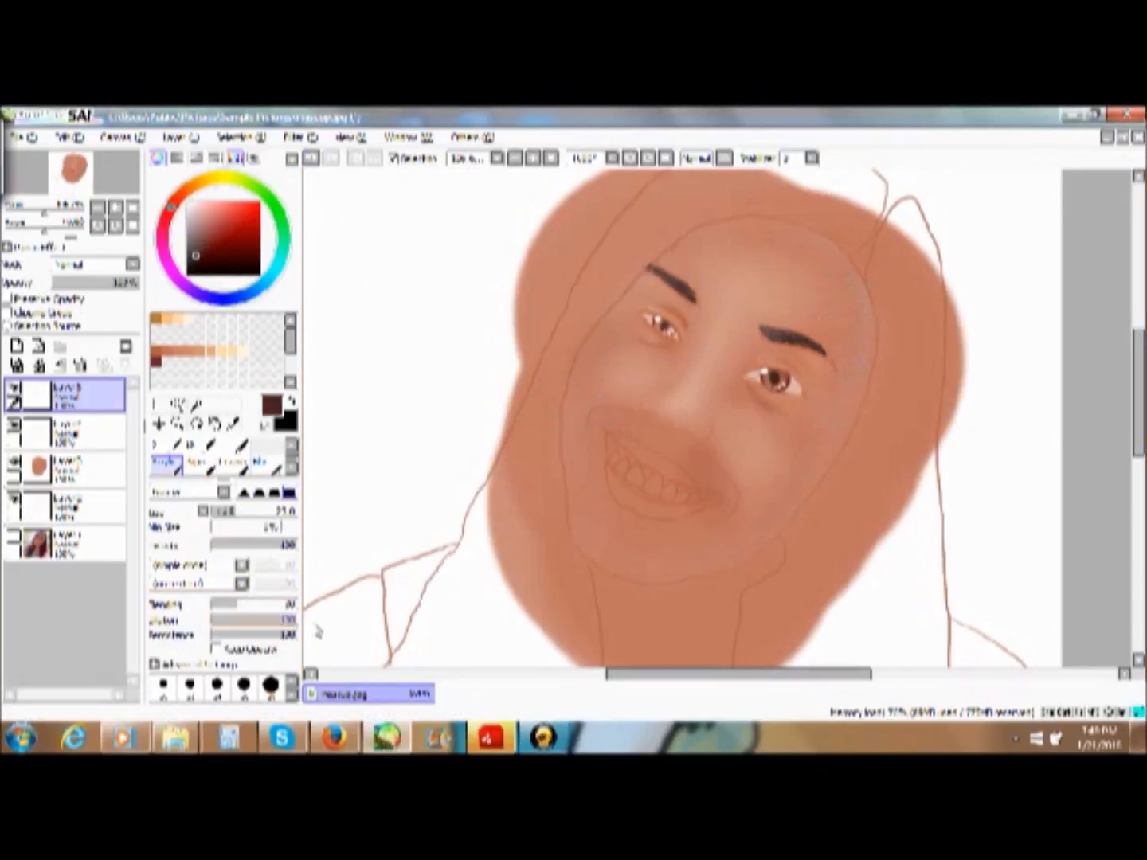
{"action": "left_click_drag", "start_coordinate": [281, 620], "coordinate": [212, 621]}
{"action": "left_click_drag", "start_coordinate": [237, 606], "coordinate": [211, 605]}
{"action": "left_click_drag", "start_coordinate": [859, 281], "coordinate": [846, 426]}
{"action": "key", "text": "ctrl+z"}
{"action": "left_click", "coordinate": [257, 606]}
{"action": "left_click", "coordinate": [227, 513]}
{"action": "left_click", "coordinate": [284, 607]}
{"action": "left_click", "coordinate": [266, 621]}
{"action": "mouse_move", "coordinate": [864, 288]}
{"action": "left_mouse_down"}
{"action": "mouse_move", "coordinate": [717, 563]}
{"action": "mouse_move", "coordinate": [621, 306]}
{"action": "mouse_move", "coordinate": [867, 278]}
{"action": "left_mouse_up"}
{"action": "left_click", "coordinate": [264, 463]}
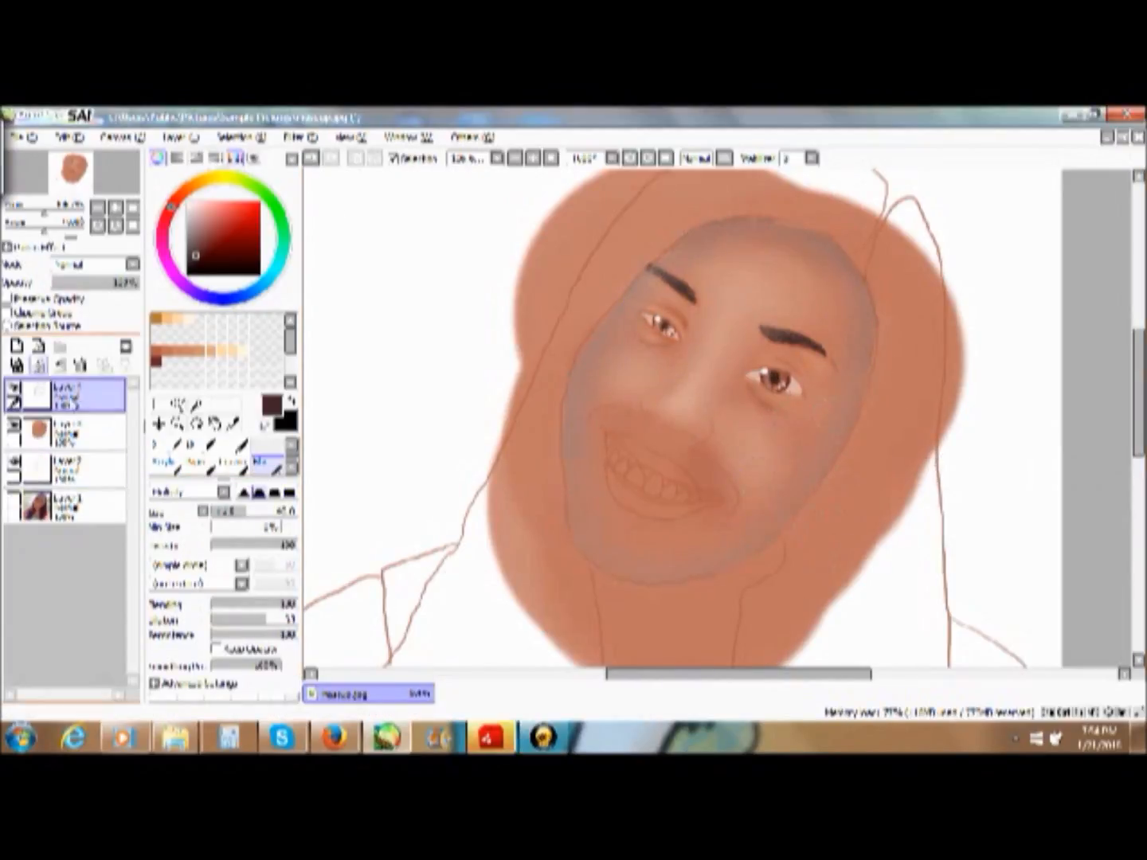
- Paint broad reddish-brown shading across the face and surrounding skin on the clipped top layer
{"action": "left_click", "coordinate": [213, 204]}
{"action": "left_click_drag", "start_coordinate": [916, 375], "coordinate": [580, 321]}
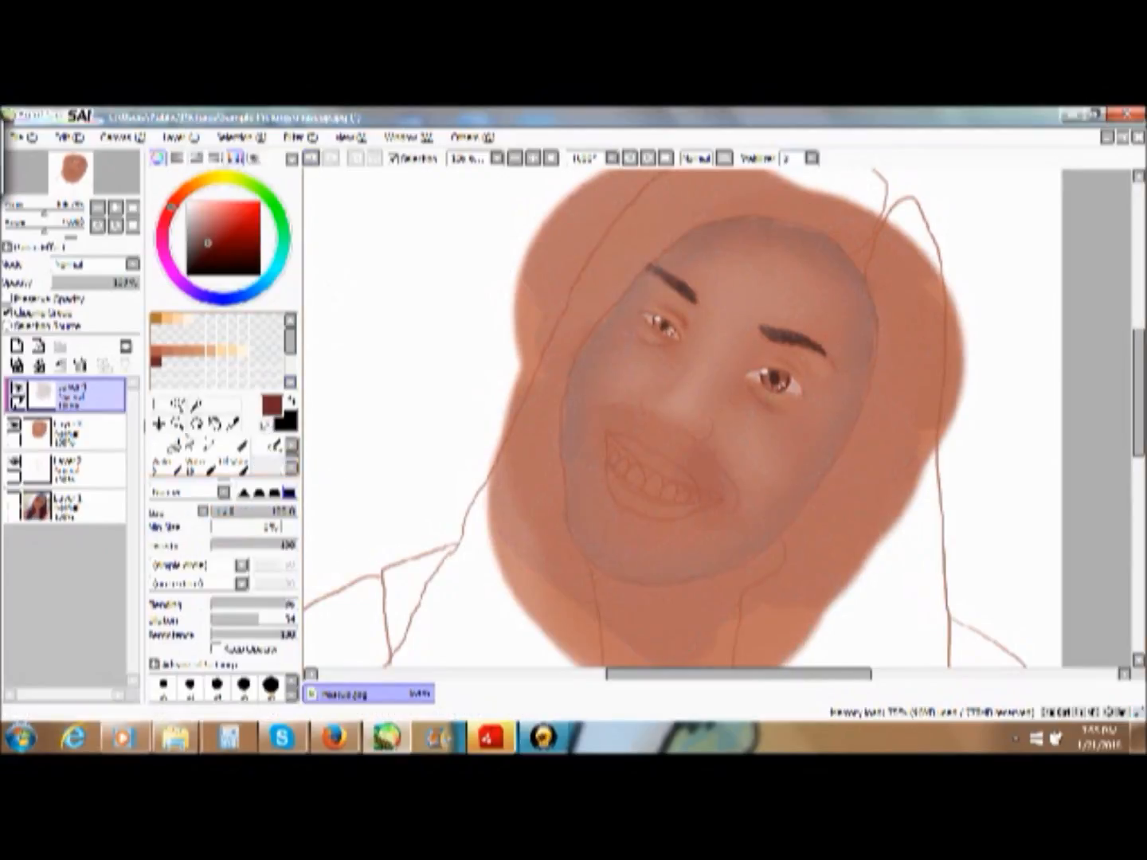
{"action": "left_click", "coordinate": [200, 463]}
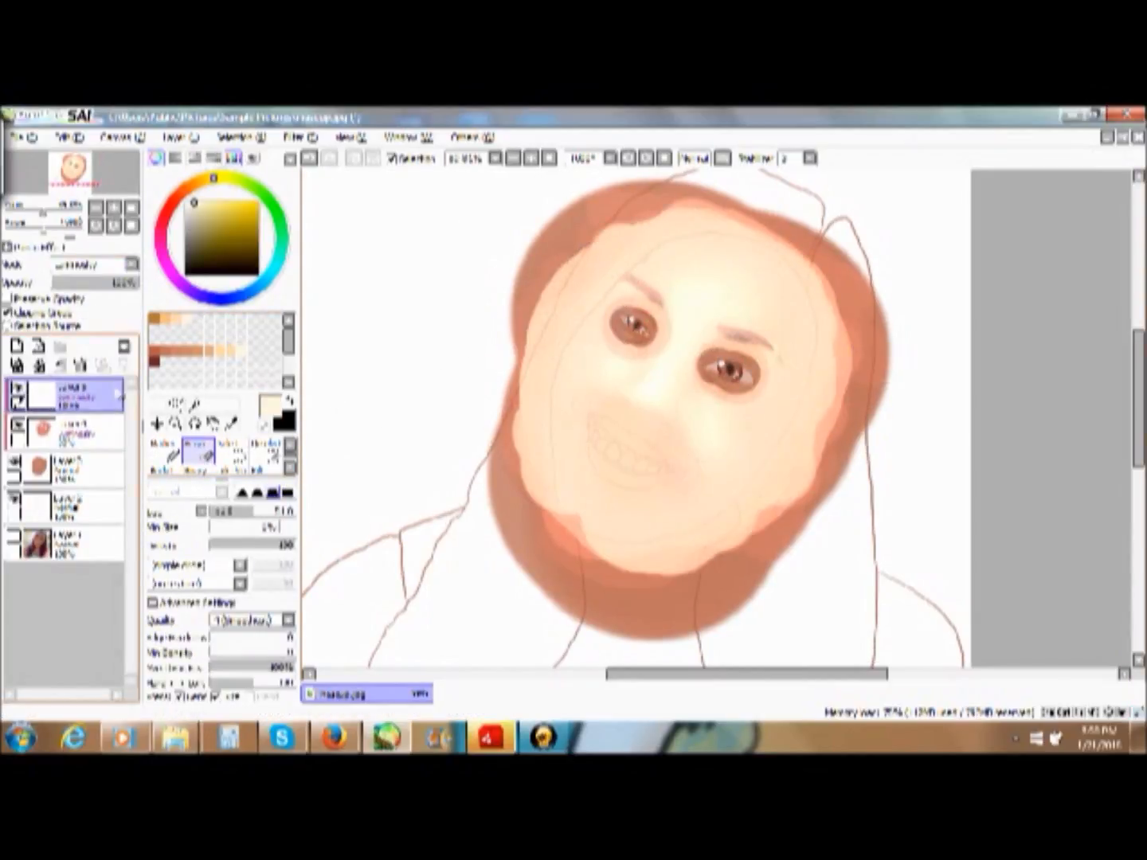
- Paint a light stroke across the lower jaw with the Acrylic brush on the second clipped layer
{"action": "left_click", "coordinate": [70, 396]}
{"action": "left_click", "coordinate": [167, 470]}
{"action": "left_click", "coordinate": [78, 433]}
{"action": "mouse_move", "coordinate": [540, 549]}
{"action": "left_mouse_down"}
{"action": "mouse_move", "coordinate": [561, 525]}
{"action": "mouse_move", "coordinate": [606, 532]}
{"action": "left_mouse_up"}
- Clip the top layer, set its mode to Luminosity, paint orange-tan over the face, and reduce the layer's opacity
{"action": "left_click", "coordinate": [70, 396]}
{"action": "left_click", "coordinate": [197, 349]}
{"action": "left_click", "coordinate": [8, 313]}
{"action": "left_click", "coordinate": [96, 263]}
{"action": "left_click", "coordinate": [78, 330]}
{"action": "left_click_drag", "start_coordinate": [638, 263], "coordinate": [638, 509]}
{"action": "left_click_drag", "start_coordinate": [135, 283], "coordinate": [63, 285]}
- Merge the clipped shading layers above the face layer
{"action": "left_click", "coordinate": [77, 433]}
{"action": "left_click", "coordinate": [79, 507]}
{"action": "left_click", "coordinate": [78, 469]}
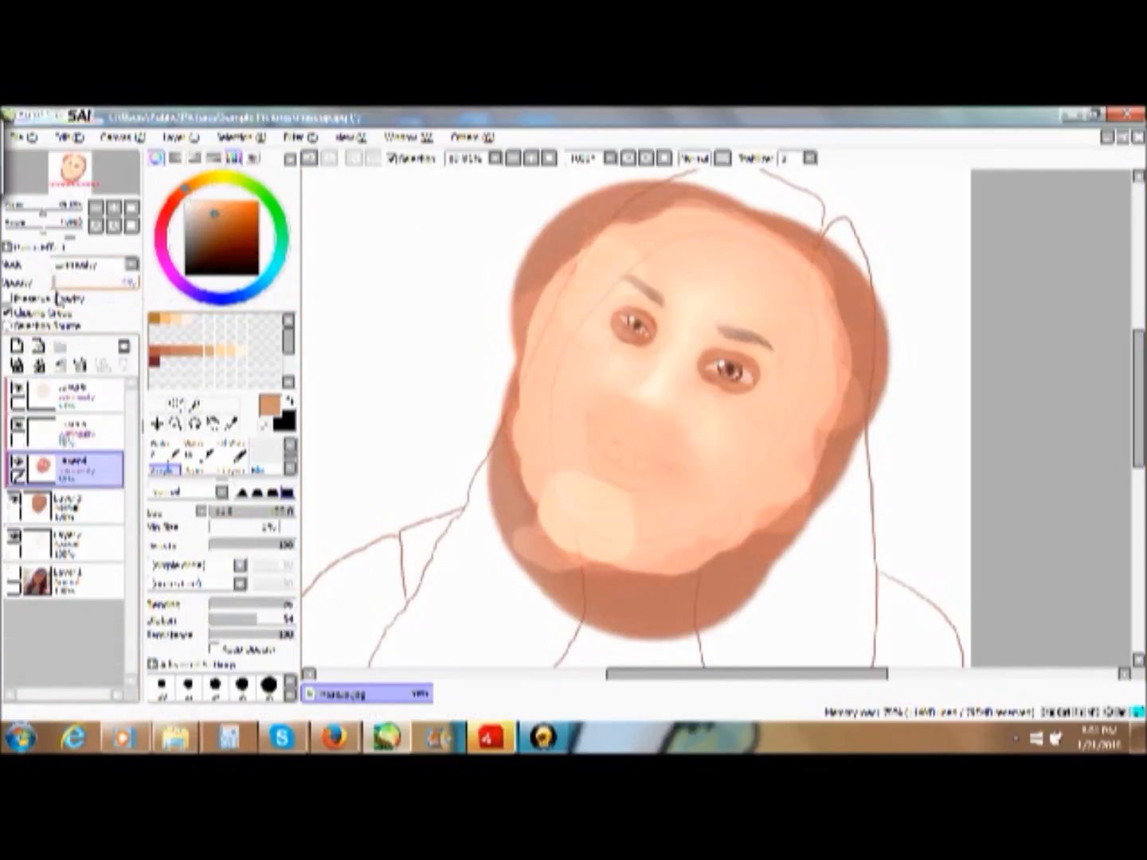
{"action": "left_click", "coordinate": [40, 365]}
- Blend the shading around both eyes and along the face's outer edge with the Blur brush
{"action": "left_click", "coordinate": [266, 463]}
{"action": "left_click", "coordinate": [310, 160]}
{"action": "left_click", "coordinate": [309, 159]}
{"action": "left_click_drag", "start_coordinate": [703, 359], "coordinate": [749, 397]}
{"action": "left_click_drag", "start_coordinate": [614, 312], "coordinate": [658, 340]}
{"action": "left_click_drag", "start_coordinate": [837, 446], "coordinate": [609, 513]}
{"action": "mouse_move", "coordinate": [518, 510]}
{"action": "left_mouse_down"}
{"action": "mouse_move", "coordinate": [784, 517]}
{"action": "mouse_move", "coordinate": [557, 550]}
{"action": "left_mouse_up"}
- Reduce the Acrylic brush's size and add a new top layer in Shade mode
{"action": "left_click", "coordinate": [166, 470]}
{"action": "mouse_move", "coordinate": [263, 511]}
{"action": "left_mouse_down"}
{"action": "mouse_move", "coordinate": [218, 512]}
{"action": "mouse_move", "coordinate": [232, 512]}
{"action": "left_mouse_up"}
{"action": "left_click", "coordinate": [17, 346]}
{"action": "left_click", "coordinate": [97, 265]}
{"action": "left_click", "coordinate": [92, 344]}
- Paint tan contour shading across the forehead, below the eyes, beside the nose and around the mouth
{"action": "left_click_drag", "start_coordinate": [692, 367], "coordinate": [674, 423]}
{"action": "left_click_drag", "start_coordinate": [610, 315], "coordinate": [655, 339]}
{"action": "mouse_move", "coordinate": [761, 248]}
{"action": "left_mouse_down"}
{"action": "mouse_move", "coordinate": [670, 526]}
{"action": "mouse_move", "coordinate": [621, 295]}
{"action": "left_mouse_up"}
{"action": "left_click_drag", "start_coordinate": [653, 348], "coordinate": [613, 385]}
{"action": "left_click_drag", "start_coordinate": [678, 437], "coordinate": [687, 492]}
{"action": "left_click_drag", "start_coordinate": [610, 397], "coordinate": [577, 416]}
{"action": "left_click_drag", "start_coordinate": [643, 418], "coordinate": [661, 422]}
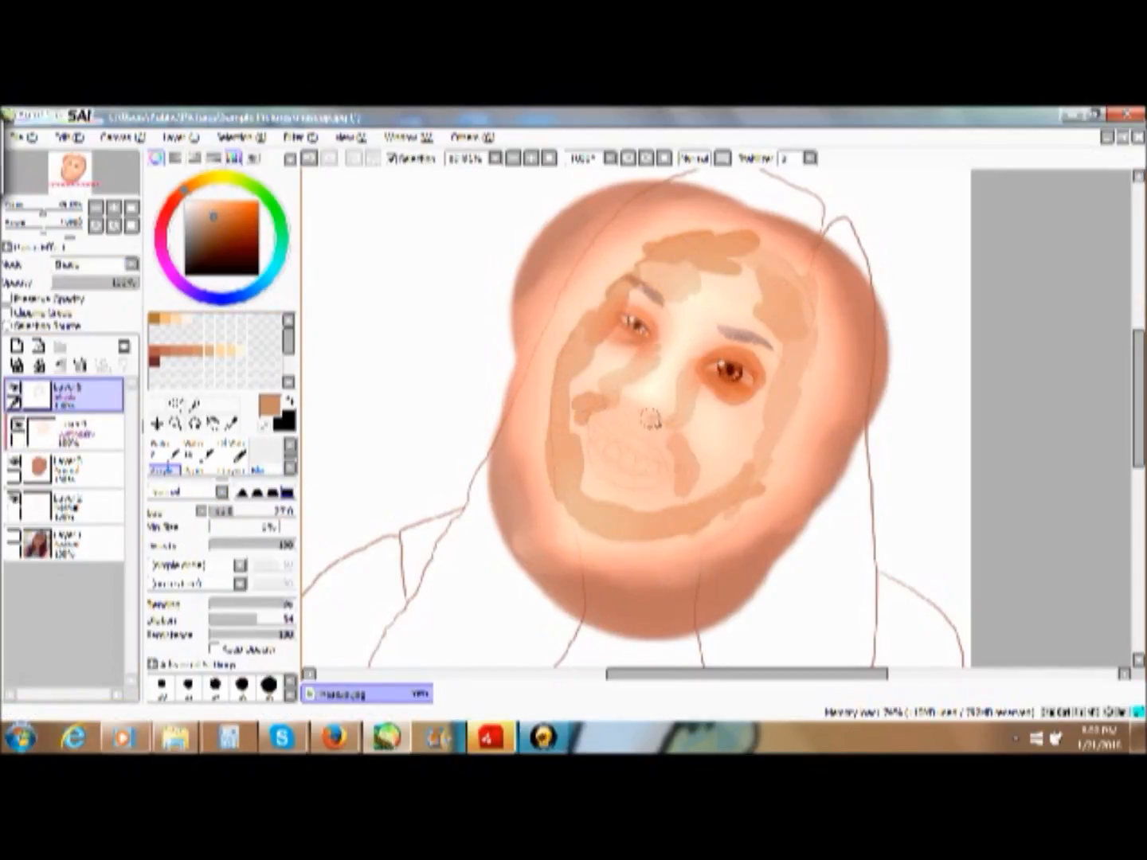
- Blend the tan contour shading across the forehead, cheeks, nose and mouth area with the Blur brush
{"action": "left_click", "coordinate": [266, 462]}
{"action": "left_click_drag", "start_coordinate": [752, 262], "coordinate": [789, 378]}
{"action": "mouse_move", "coordinate": [788, 291]}
{"action": "left_mouse_down"}
{"action": "mouse_move", "coordinate": [718, 267]}
{"action": "mouse_move", "coordinate": [585, 342]}
{"action": "left_mouse_up"}
{"action": "left_click_drag", "start_coordinate": [568, 383], "coordinate": [738, 461]}
{"action": "mouse_move", "coordinate": [757, 391]}
{"action": "left_mouse_down"}
{"action": "mouse_move", "coordinate": [694, 354]}
{"action": "mouse_move", "coordinate": [678, 446]}
{"action": "left_mouse_up"}
{"action": "left_click_drag", "start_coordinate": [687, 455], "coordinate": [687, 491]}
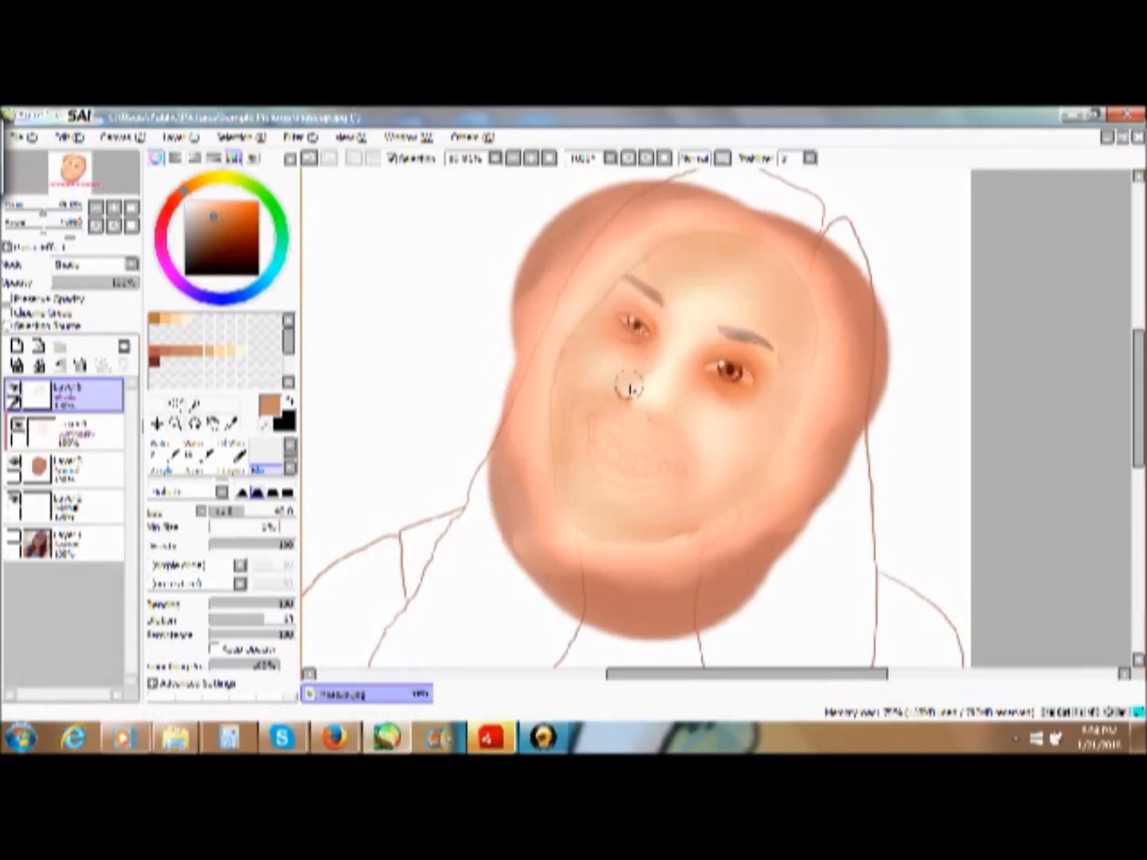
- Add two clipped layers in Normal mode directly above the face layer
{"action": "left_click", "coordinate": [72, 468]}
{"action": "left_click", "coordinate": [17, 346]}
{"action": "left_click", "coordinate": [7, 313]}
{"action": "left_click", "coordinate": [18, 346]}
{"action": "left_click", "coordinate": [75, 506]}
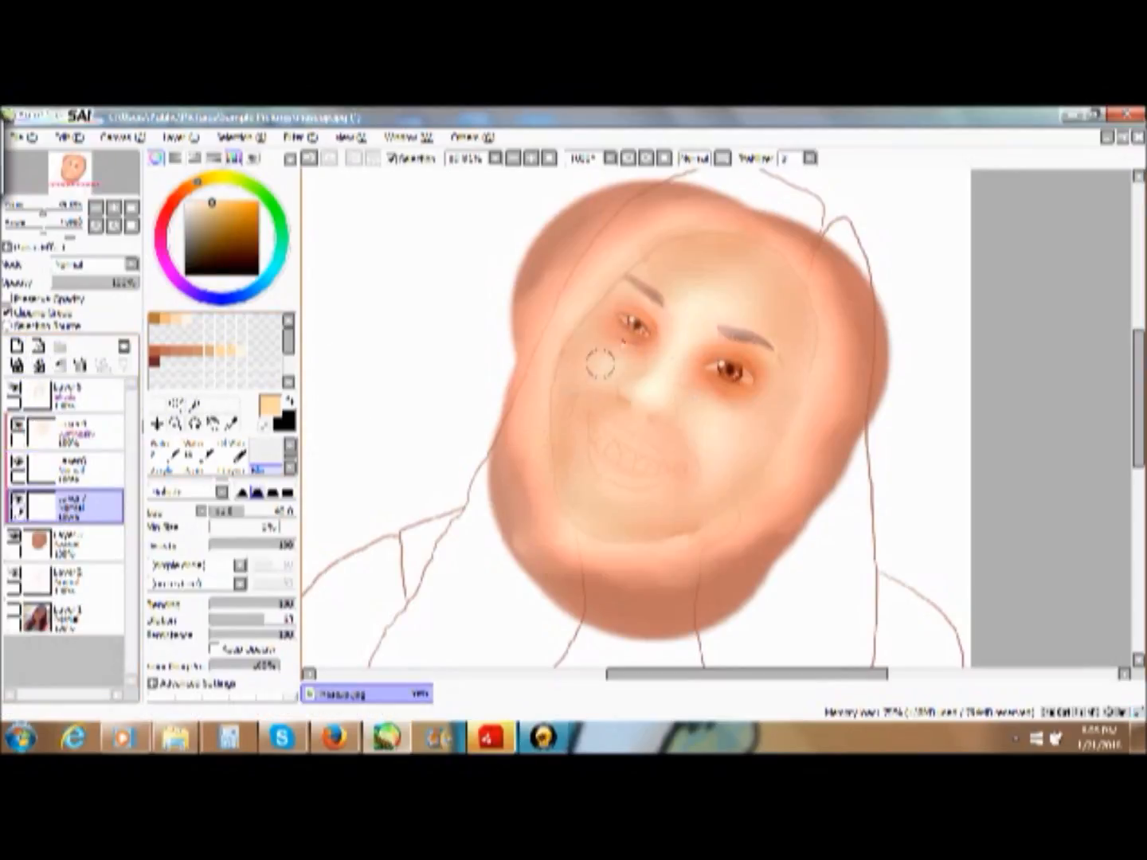
- Paint light peach accents around both eyes on the lower clipped layer and blend them into the skin
{"action": "left_click_drag", "start_coordinate": [624, 329], "coordinate": [647, 323]}
{"action": "left_click", "coordinate": [164, 470]}
{"action": "left_click", "coordinate": [267, 468]}
{"action": "mouse_move", "coordinate": [713, 368]}
{"action": "left_mouse_down"}
{"action": "mouse_move", "coordinate": [748, 377]}
{"action": "mouse_move", "coordinate": [741, 415]}
{"action": "mouse_move", "coordinate": [762, 411]}
{"action": "left_mouse_up"}
- Erase the excess peach paint over the eyes with a small Eraser
{"action": "left_click", "coordinate": [176, 424]}
{"action": "left_click", "coordinate": [603, 305]}
{"action": "left_click", "coordinate": [199, 450]}
{"action": "left_click_drag", "start_coordinate": [719, 674], "coordinate": [787, 674]}
{"action": "left_click_drag", "start_coordinate": [809, 615], "coordinate": [686, 553]}
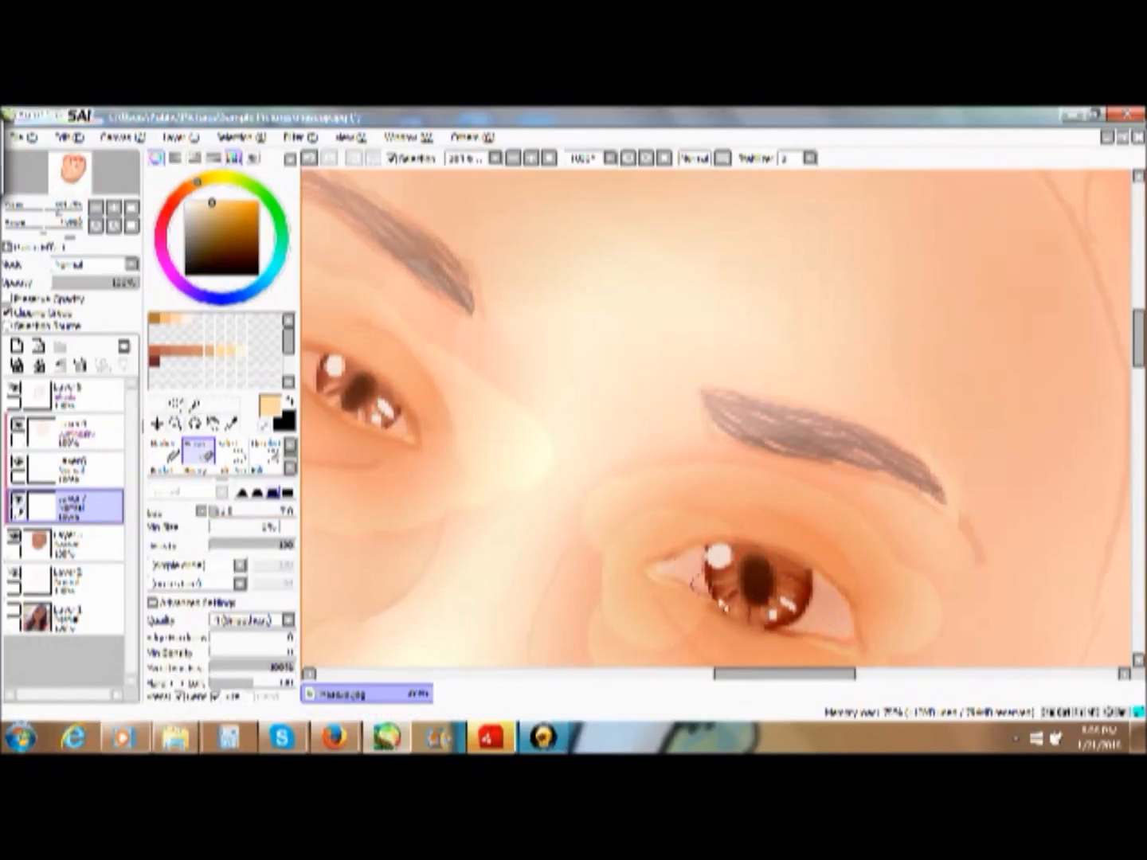
- Smooth the skin tone around the eye on the portrait's left side with the Blur brush
{"action": "left_click", "coordinate": [548, 157]}
{"action": "left_click", "coordinate": [232, 424]}
{"action": "left_click", "coordinate": [290, 470]}
{"action": "left_click", "coordinate": [267, 469]}
{"action": "left_click_drag", "start_coordinate": [723, 323], "coordinate": [717, 330]}
{"action": "left_click", "coordinate": [175, 424]}
{"action": "left_click", "coordinate": [267, 468]}
- Merge all the shading and clipped layers down into the single face layer, undoing any unwanted merges
{"action": "left_click", "coordinate": [75, 431]}
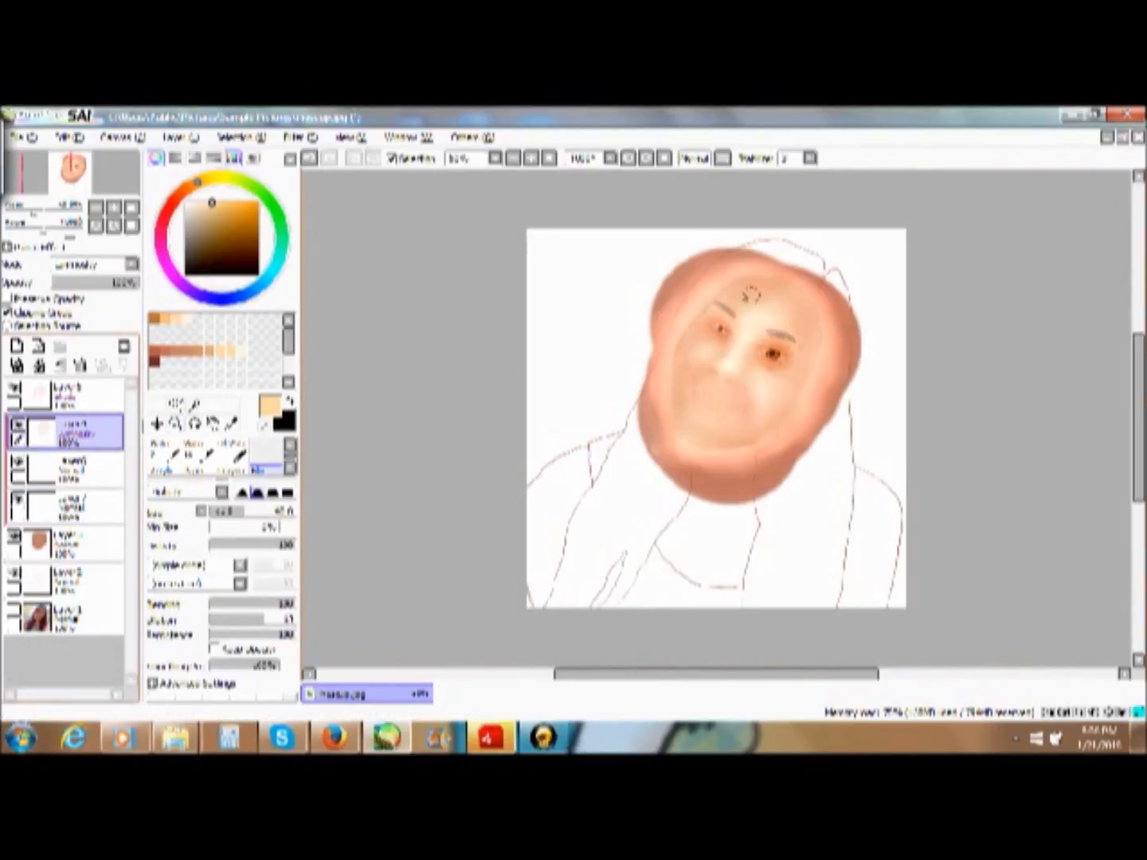
{"action": "left_click", "coordinate": [240, 350]}
{"action": "triple_click", "coordinate": [39, 365]}
{"action": "triple_click", "coordinate": [309, 158]}
{"action": "left_click", "coordinate": [76, 507]}
{"action": "left_click", "coordinate": [39, 364]}
{"action": "left_click", "coordinate": [76, 431]}
{"action": "left_click", "coordinate": [40, 365]}
{"action": "left_click", "coordinate": [309, 157]}
{"action": "mouse_move", "coordinate": [76, 431]}
{"action": "left_mouse_down"}
{"action": "mouse_move", "coordinate": [68, 361]}
{"action": "mouse_move", "coordinate": [74, 431]}
{"action": "left_mouse_up"}
{"action": "left_click", "coordinate": [39, 365]}
{"action": "left_click", "coordinate": [310, 158]}
{"action": "double_click", "coordinate": [39, 365]}
{"action": "left_click", "coordinate": [75, 395]}
{"action": "left_click", "coordinate": [40, 365]}
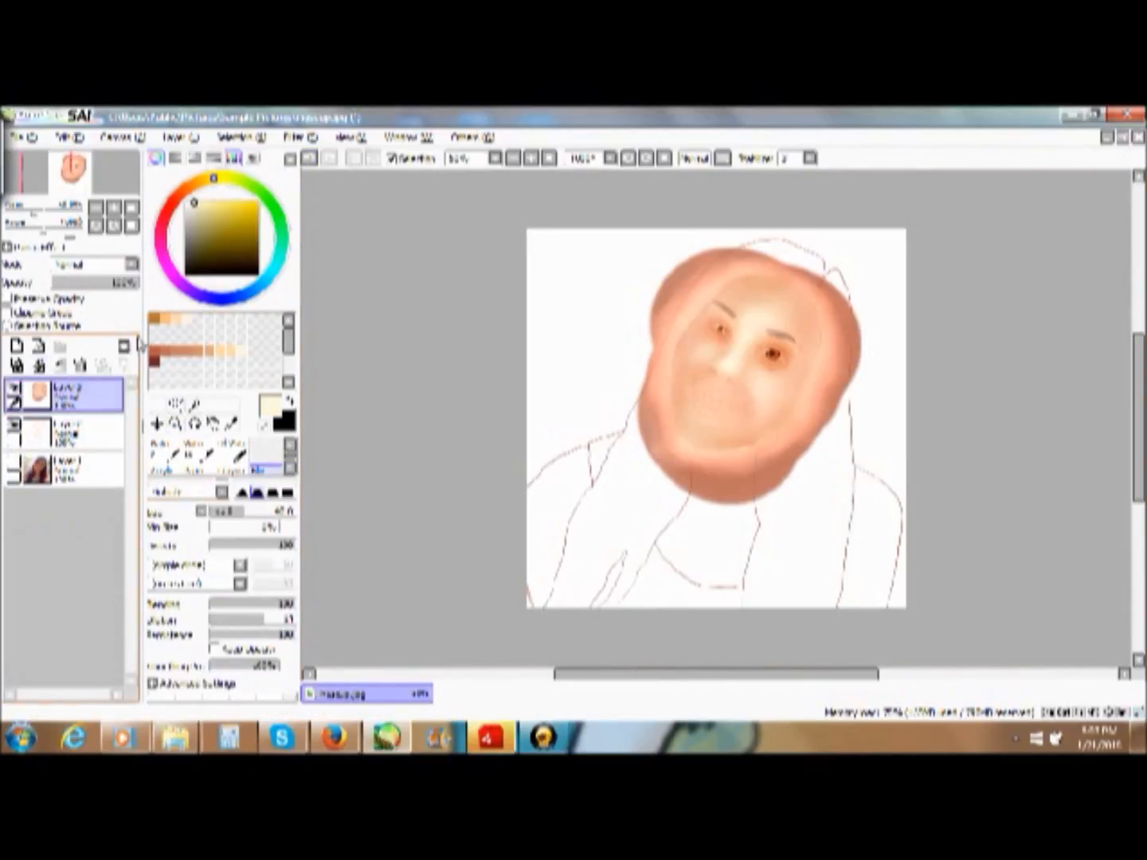
- Select the eye on the portrait's left side and adjust its placement with Transform
{"action": "left_click", "coordinate": [176, 404]}
{"action": "mouse_move", "coordinate": [712, 316]}
{"action": "left_mouse_down"}
{"action": "mouse_move", "coordinate": [735, 331]}
{"action": "mouse_move", "coordinate": [712, 316]}
{"action": "left_mouse_up"}
{"action": "left_click", "coordinate": [157, 406]}
{"action": "left_click", "coordinate": [156, 538]}
{"action": "left_click", "coordinate": [175, 607]}
{"action": "scroll", "coordinate": [730, 305], "scroll_direction": "up", "scroll_amount": 5}
{"action": "left_click", "coordinate": [156, 538]}
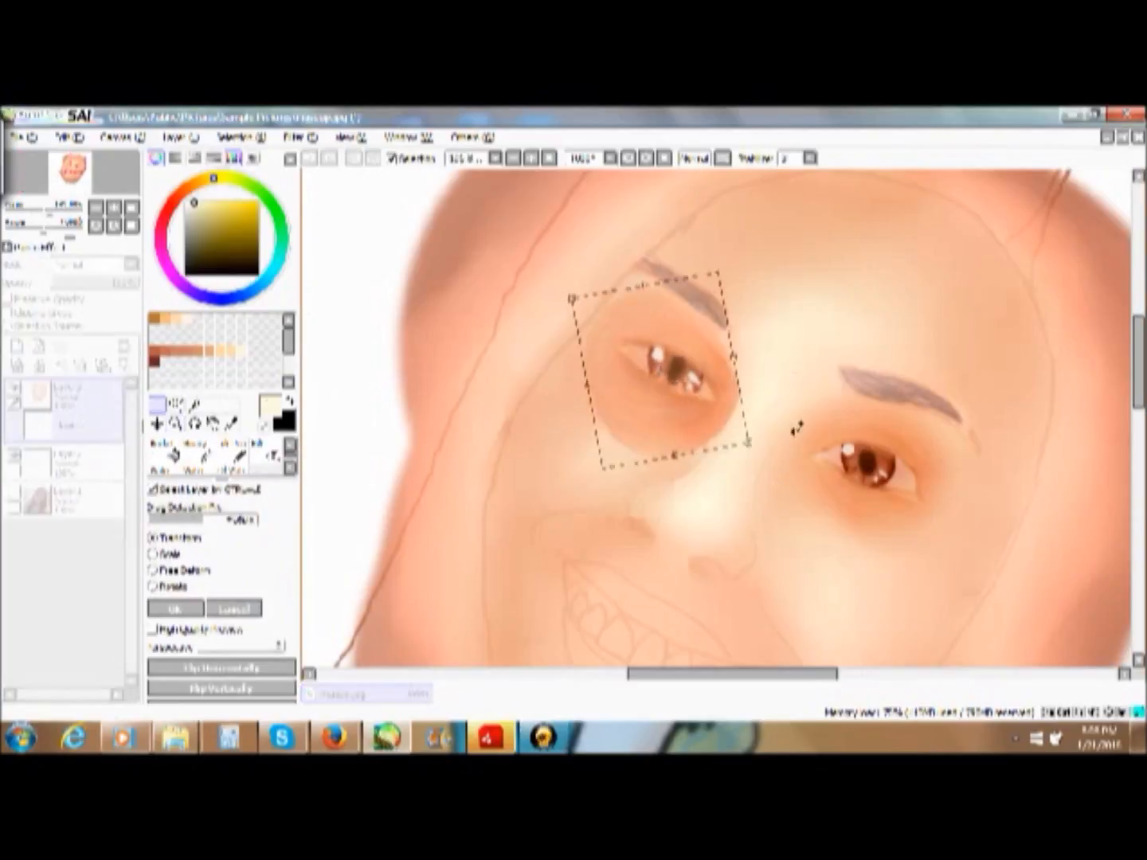
{"action": "left_click", "coordinate": [174, 608]}
- Clear the selection and blend the skin around the transformed eye
{"action": "left_click", "coordinate": [197, 452]}
{"action": "scroll", "coordinate": [221, 457], "scroll_direction": "down", "scroll_amount": 1}
{"action": "left_click", "coordinate": [266, 457]}
{"action": "left_click", "coordinate": [39, 365]}
{"action": "left_click", "coordinate": [354, 158]}
{"action": "left_click", "coordinate": [266, 456]}
{"action": "left_click_drag", "start_coordinate": [738, 403], "coordinate": [556, 373]}
- Select the face area inside its outline with the selection tools and Magic Wand, and invert the selection
{"action": "left_click", "coordinate": [548, 157]}
{"action": "left_click", "coordinate": [175, 404]}
{"action": "scroll", "coordinate": [221, 458], "scroll_direction": "up", "scroll_amount": 1}
{"action": "left_click", "coordinate": [232, 452]}
{"action": "left_click", "coordinate": [175, 424]}
{"action": "left_click", "coordinate": [874, 530]}
{"action": "left_click", "coordinate": [232, 451]}
{"action": "mouse_move", "coordinate": [799, 282]}
{"action": "left_mouse_down"}
{"action": "mouse_move", "coordinate": [787, 491]}
{"action": "mouse_move", "coordinate": [697, 563]}
{"action": "mouse_move", "coordinate": [584, 418]}
{"action": "mouse_move", "coordinate": [680, 310]}
{"action": "mouse_move", "coordinate": [822, 285]}
{"action": "left_mouse_up"}
{"action": "left_click", "coordinate": [196, 405]}
{"action": "left_click", "coordinate": [709, 398]}
{"action": "left_click", "coordinate": [372, 158]}
- Erase the skin paint outside the face outline and clear the selection
{"action": "left_click", "coordinate": [198, 452]}
{"action": "mouse_move", "coordinate": [585, 298]}
{"action": "left_mouse_down"}
{"action": "mouse_move", "coordinate": [793, 567]}
{"action": "mouse_move", "coordinate": [542, 335]}
{"action": "left_mouse_up"}
{"action": "left_click", "coordinate": [266, 452]}
{"action": "left_click_drag", "start_coordinate": [524, 399], "coordinate": [533, 468]}
{"action": "left_click", "coordinate": [374, 158]}
{"action": "left_click", "coordinate": [309, 157]}
{"action": "left_click", "coordinate": [354, 158]}
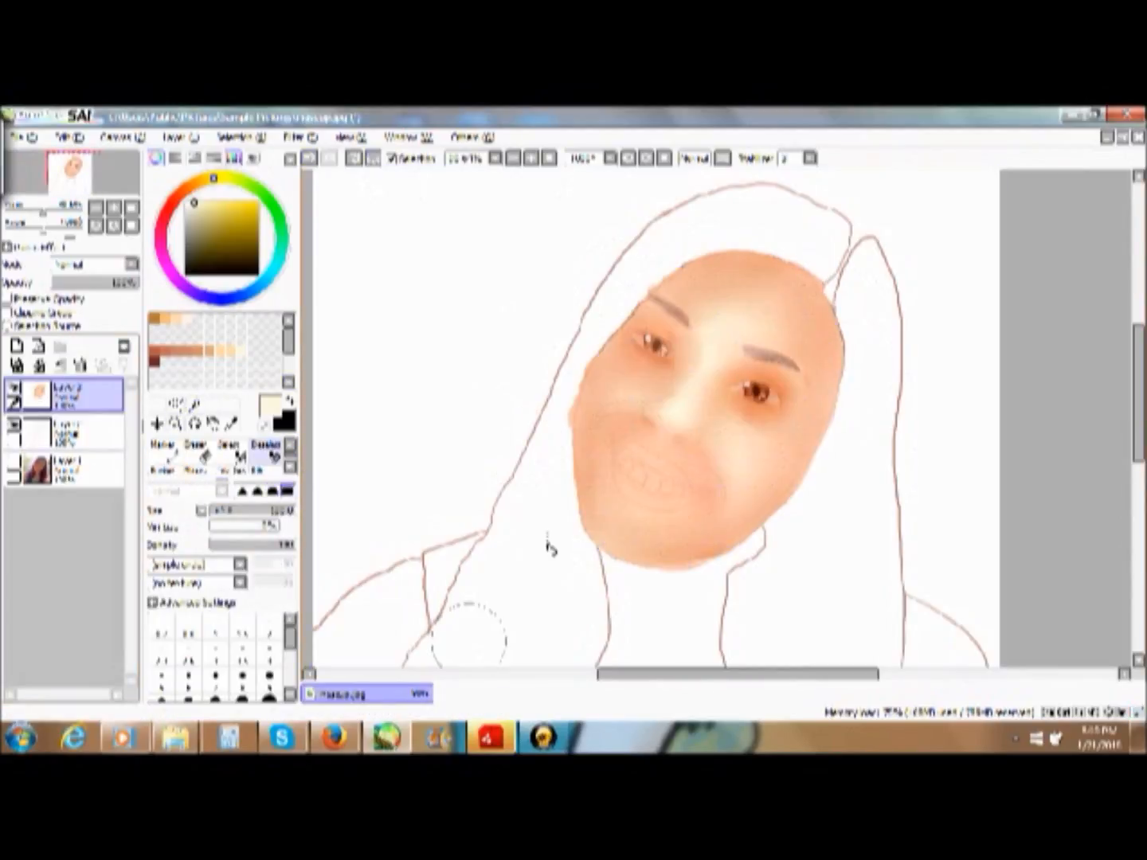
- Add a new top layer in Shade mode and choose a dark reddish brown for the Acrylic brush
{"action": "left_click", "coordinate": [175, 351]}
{"action": "left_click", "coordinate": [17, 347]}
{"action": "left_click", "coordinate": [131, 264]}
{"action": "left_click", "coordinate": [80, 293]}
{"action": "left_click", "coordinate": [166, 470]}
{"action": "left_click", "coordinate": [154, 362]}
- Hide the face layer and adjust the Acrylic brush's size and Dilution for the new Shade layer
{"action": "left_click", "coordinate": [244, 618]}
{"action": "left_click", "coordinate": [223, 619]}
{"action": "left_click", "coordinate": [84, 432]}
{"action": "left_click", "coordinate": [84, 394]}
{"action": "left_click", "coordinate": [14, 426]}
{"action": "left_click", "coordinate": [286, 511]}
{"action": "left_click_drag", "start_coordinate": [290, 619], "coordinate": [226, 618]}
{"action": "scroll", "coordinate": [374, 419], "scroll_direction": "down", "scroll_amount": 2}
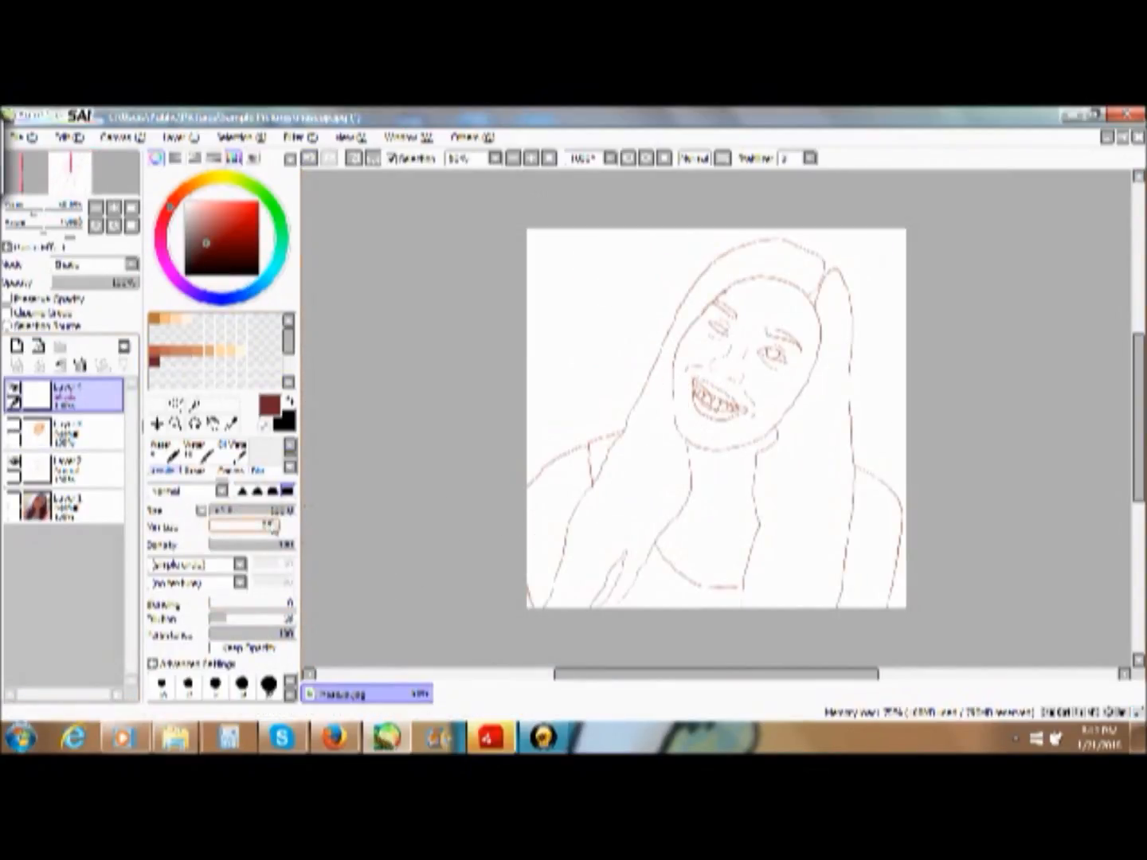
{"action": "left_click", "coordinate": [648, 195]}
{"action": "key", "text": "ctrl+z"}
{"action": "key", "text": "ctrl+y"}
{"action": "scroll", "coordinate": [216, 458], "scroll_direction": "up", "scroll_amount": 2}
{"action": "left_click", "coordinate": [165, 451]}
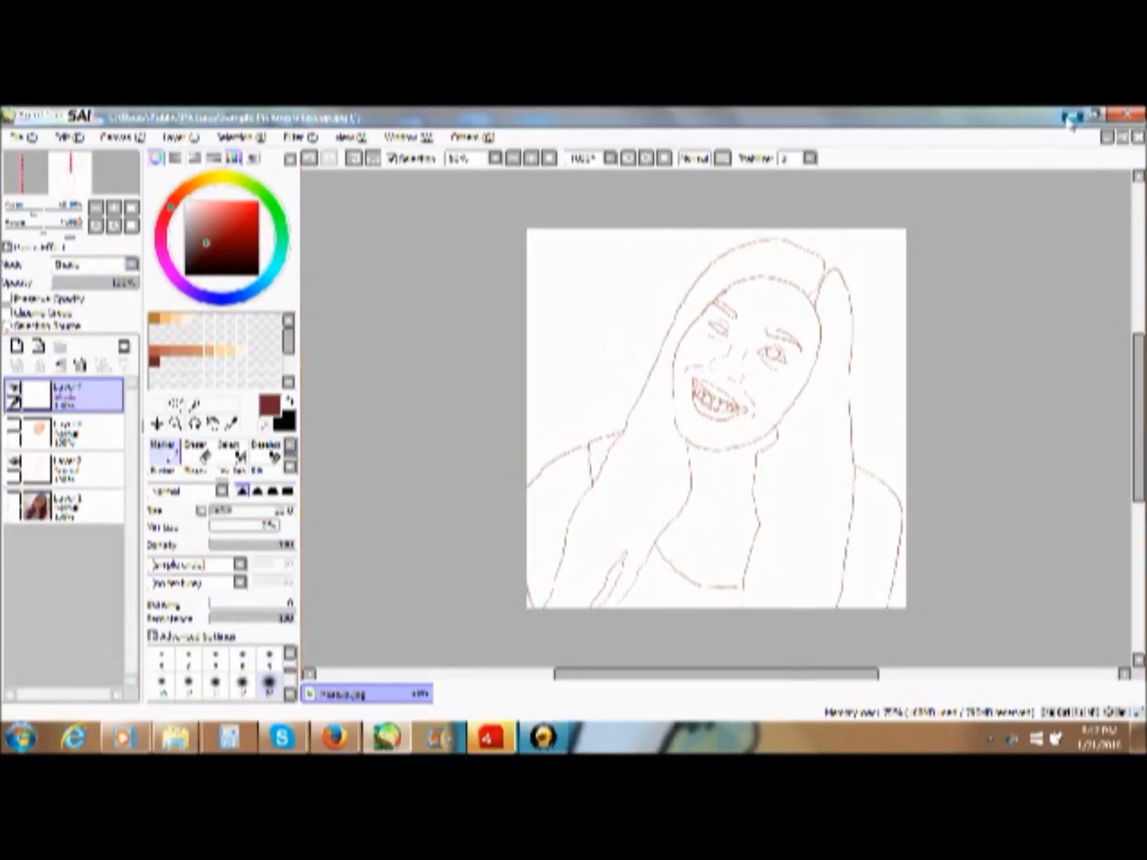
{"action": "key", "text": "bracketright"}
{"action": "key", "text": "bracketright"}
{"action": "key", "text": "bracketright"}
{"action": "key", "text": "bracketright"}
{"action": "key", "text": "bracketleft"}
{"action": "key", "text": "bracketleft"}
{"action": "key", "text": "bracketleft"}
{"action": "key", "text": "bracketleft"}
{"action": "key", "text": "bracketleft"}
{"action": "key", "text": "bracketleft"}
{"action": "scroll", "coordinate": [239, 452], "scroll_direction": "up", "scroll_amount": 1}
- Select the face layer with the Pencil active and make the layer visible again
{"action": "left_click", "coordinate": [165, 451]}
{"action": "left_click", "coordinate": [83, 433]}
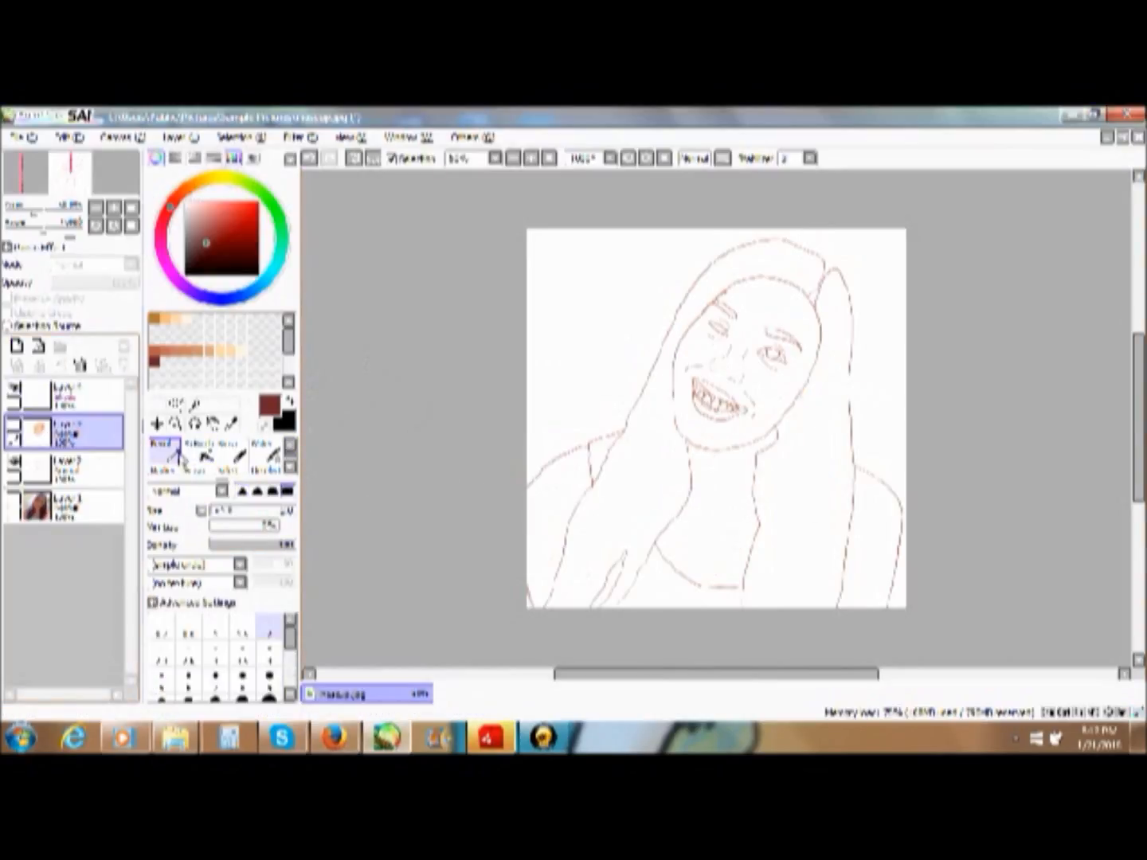
{"action": "left_click", "coordinate": [13, 427]}
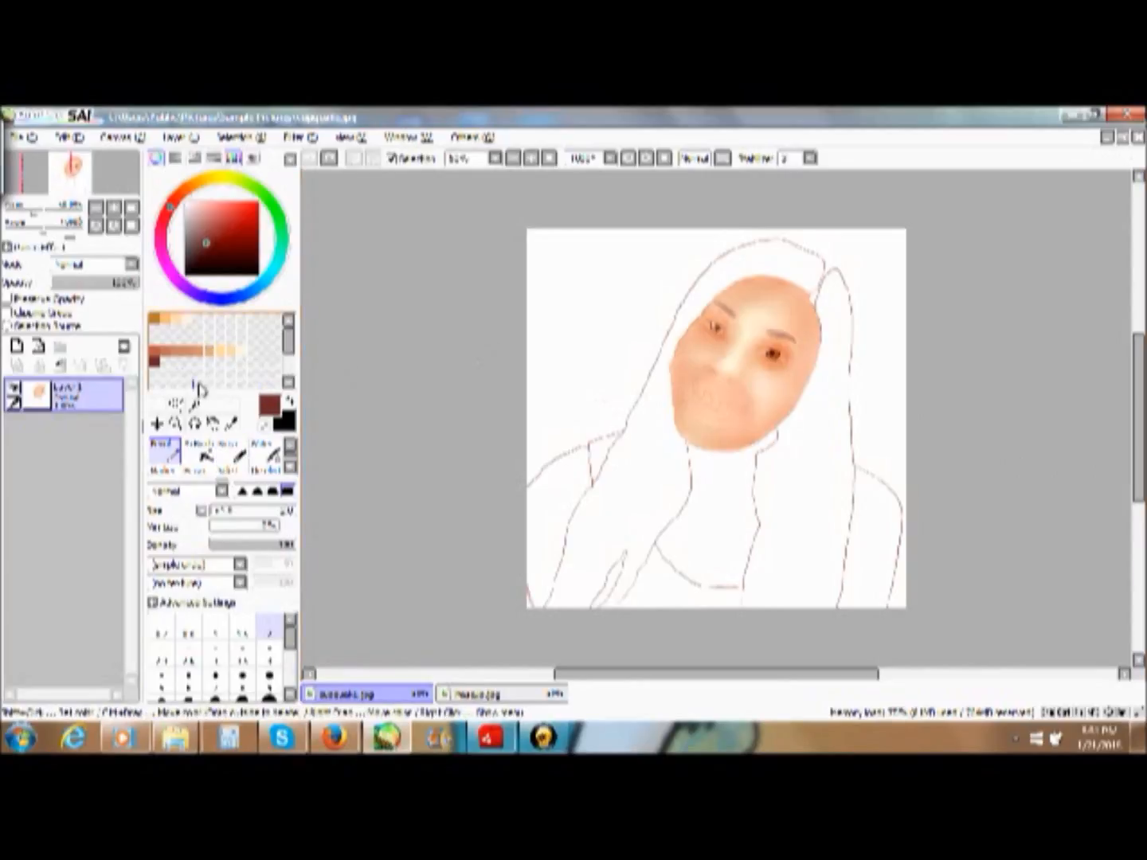
- Add a new layer in Shade mode above the flattened portrait image
{"action": "left_click", "coordinate": [17, 347]}
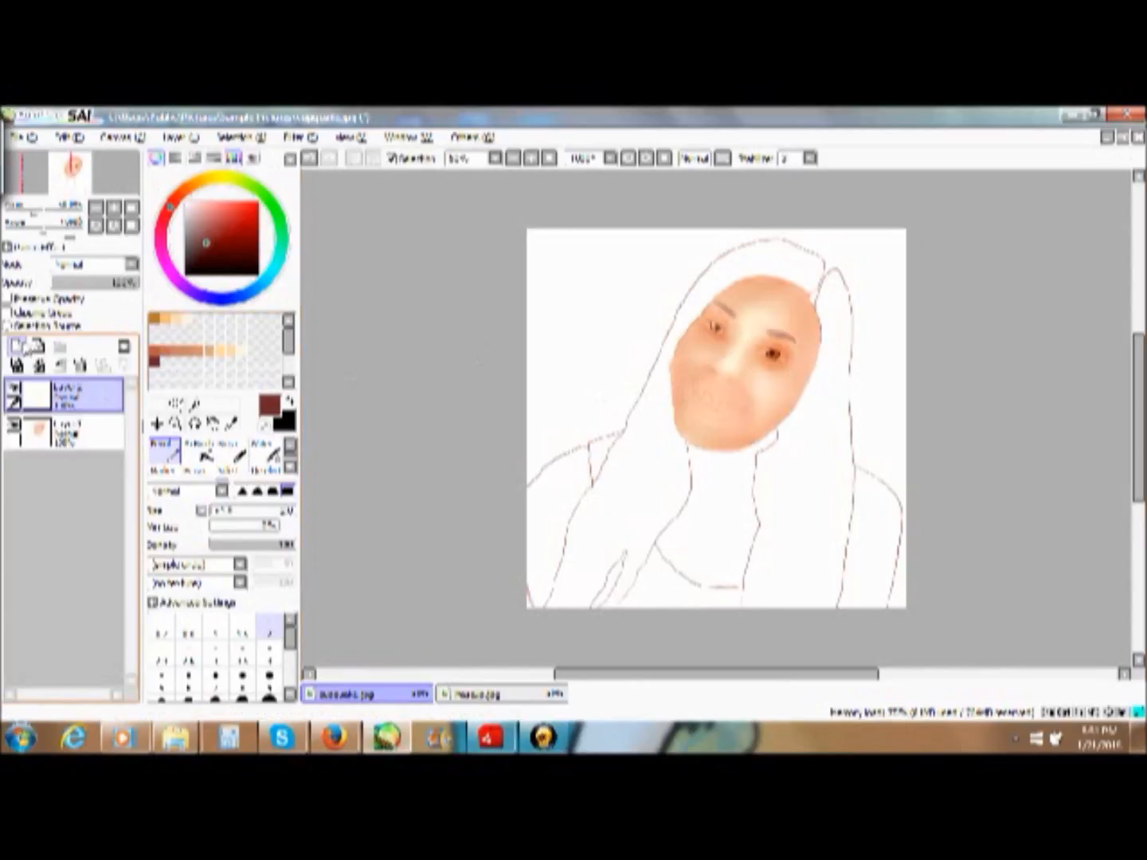
{"action": "left_click", "coordinate": [129, 265]}
{"action": "left_click", "coordinate": [80, 342]}
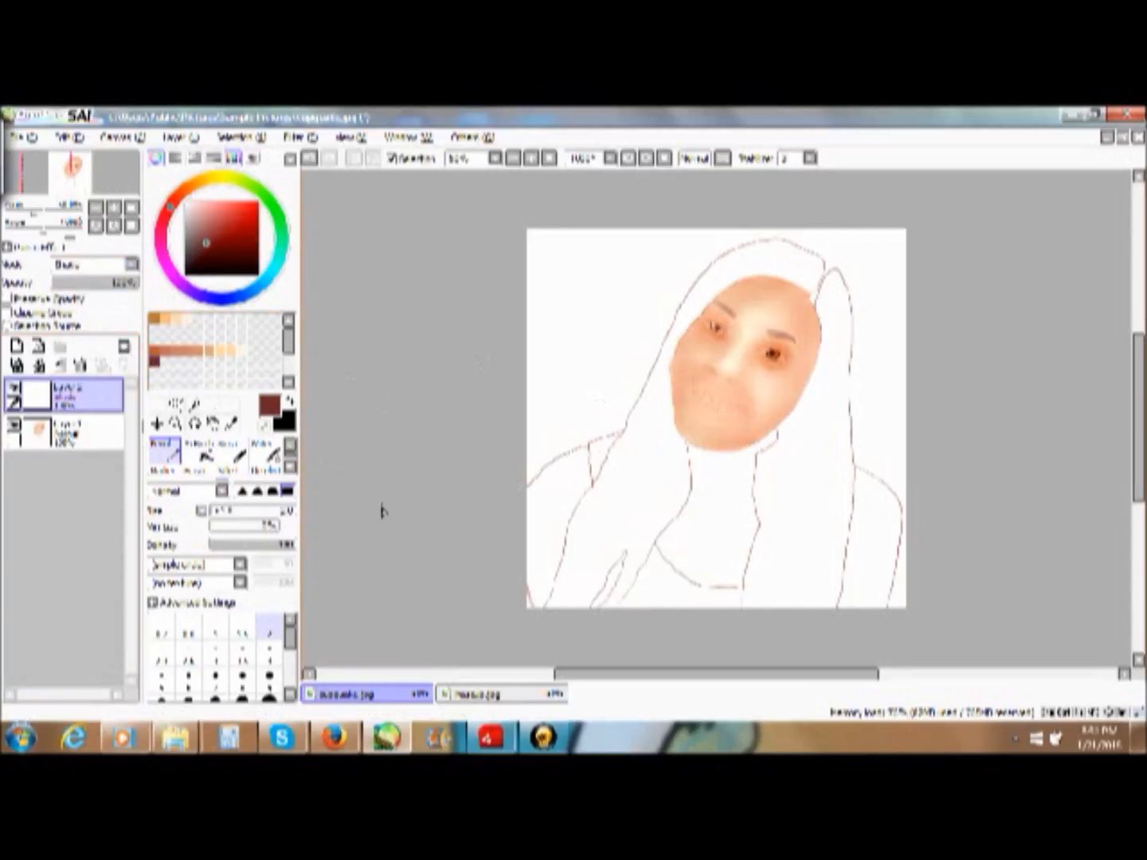
- Choose the Acrylic brush at a smaller size, test a dark reddish-brown stroke beside the mouth, and undo it
{"action": "left_click", "coordinate": [290, 467]}
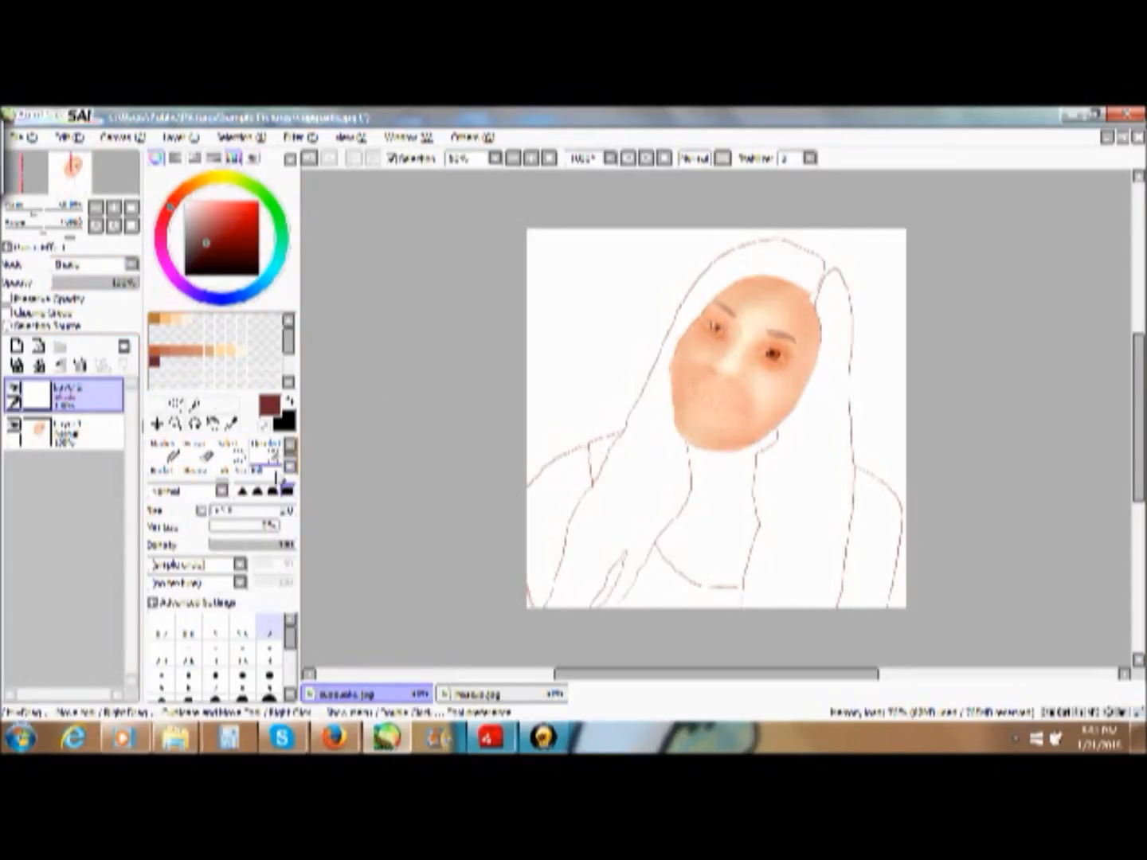
{"action": "left_click", "coordinate": [290, 467]}
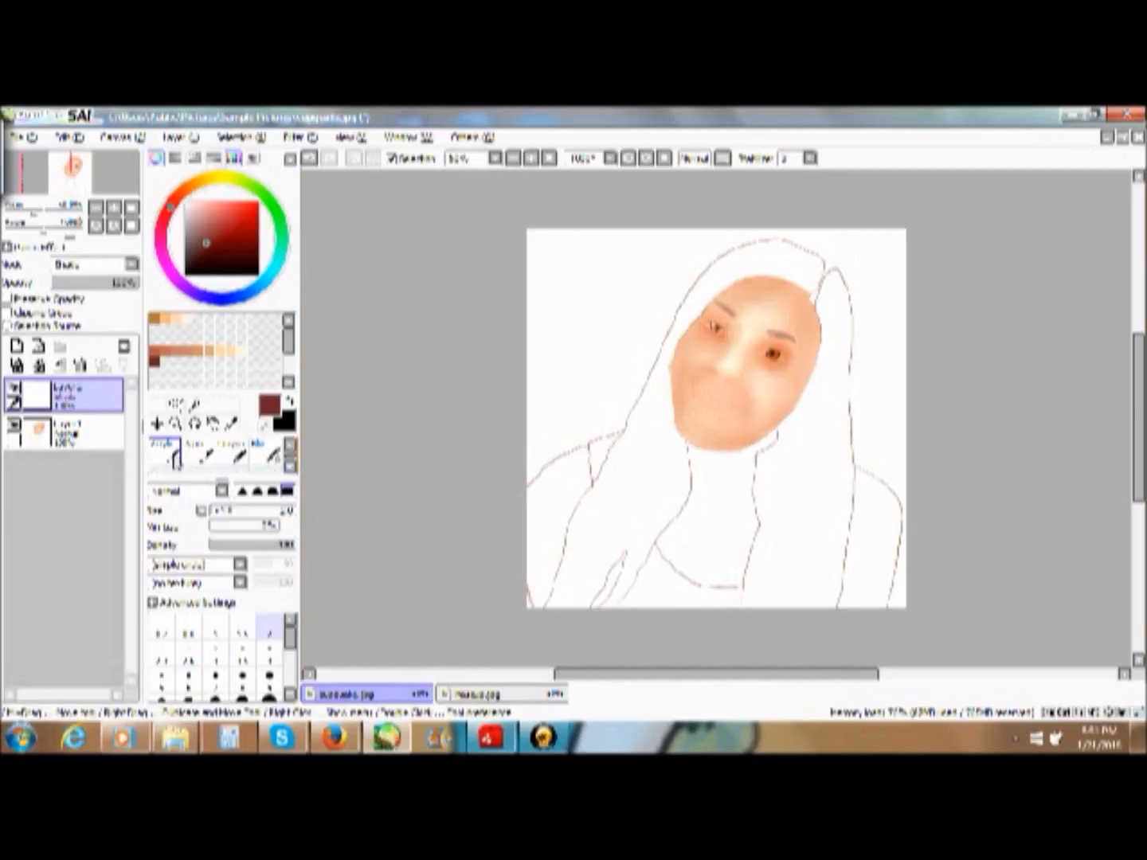
{"action": "left_click", "coordinate": [167, 455]}
{"action": "left_click", "coordinate": [233, 513]}
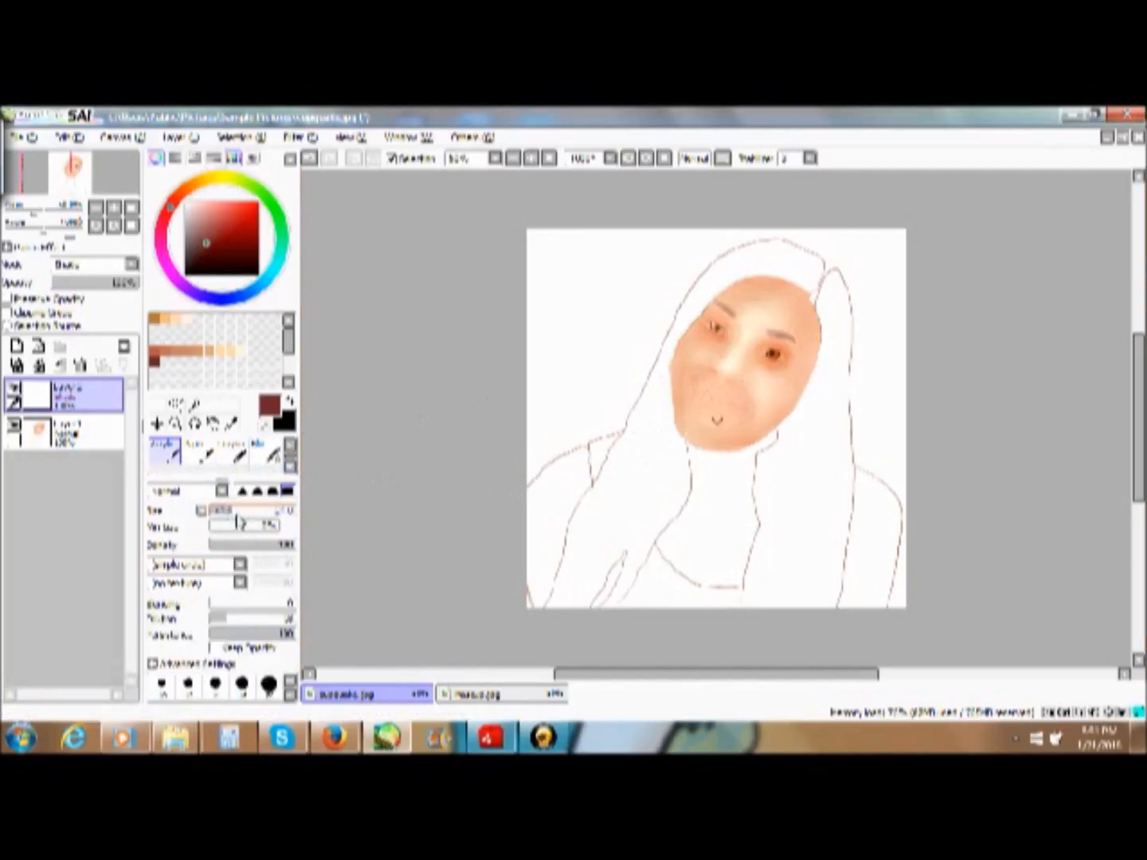
{"action": "left_click_drag", "start_coordinate": [743, 389], "coordinate": [757, 409]}
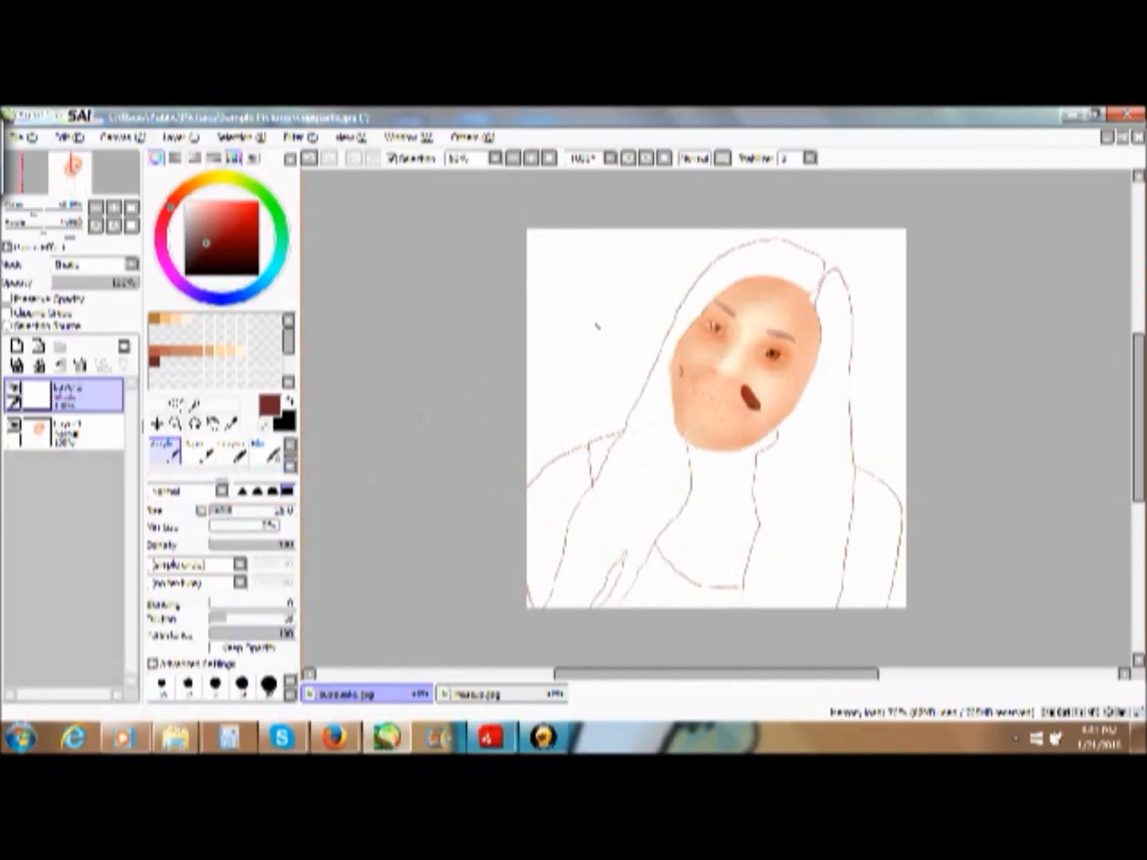
{"action": "left_click", "coordinate": [312, 160]}
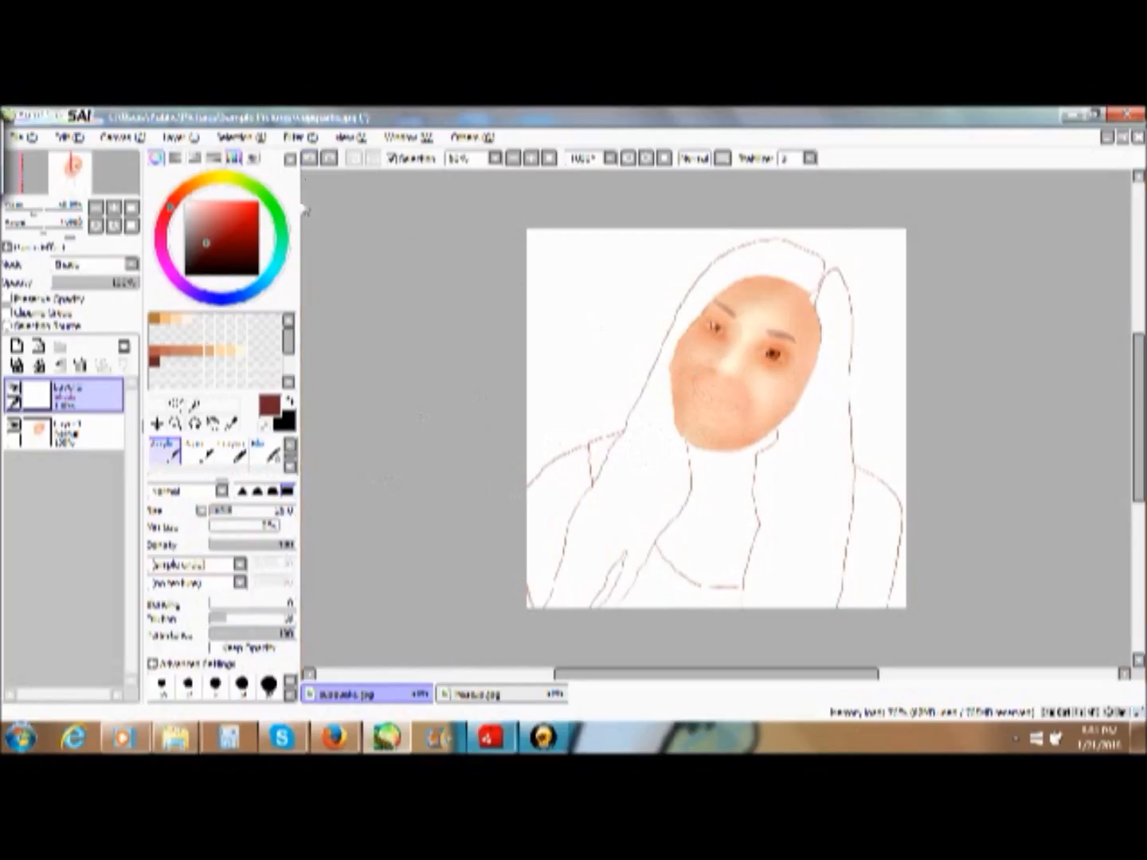
- Raise the Acrylic brush's Dilution, paint soft reddish-brown shading around the mouth, and blend it
{"action": "left_click", "coordinate": [277, 621]}
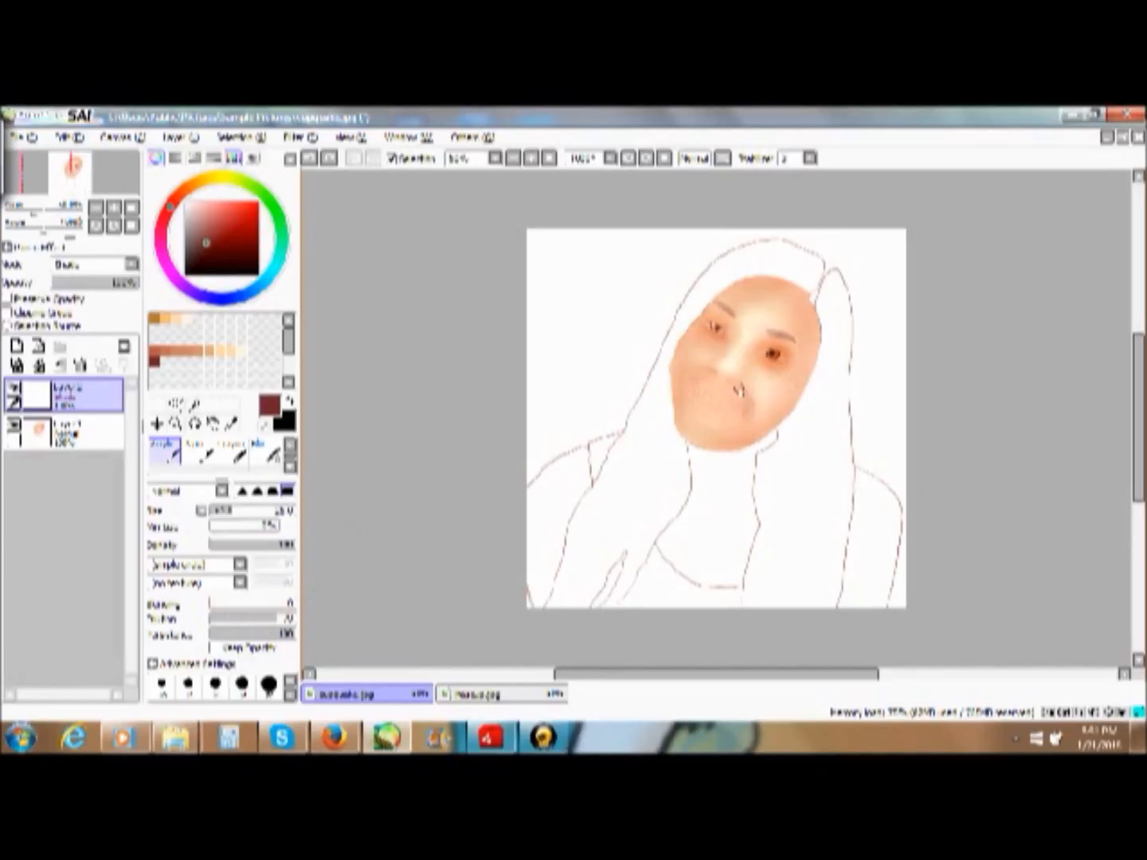
{"action": "left_click_drag", "start_coordinate": [747, 411], "coordinate": [735, 402]}
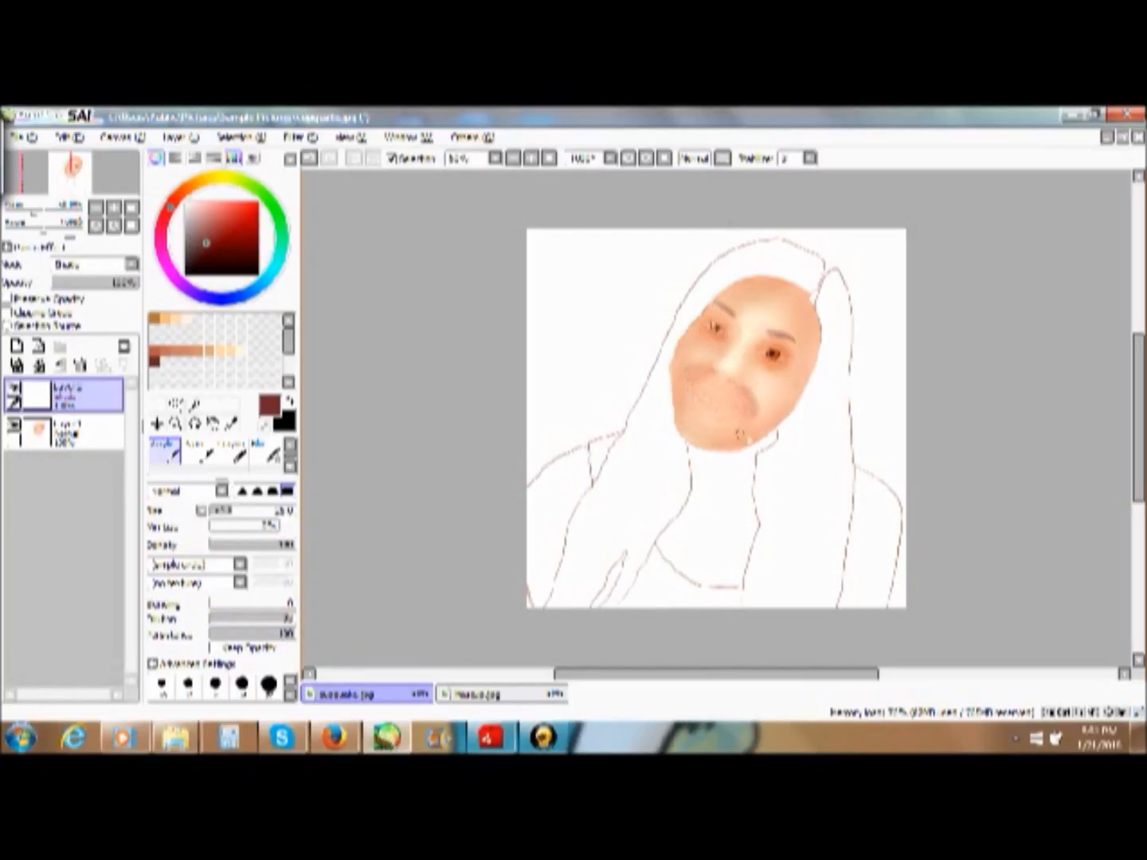
{"action": "left_click", "coordinate": [267, 452]}
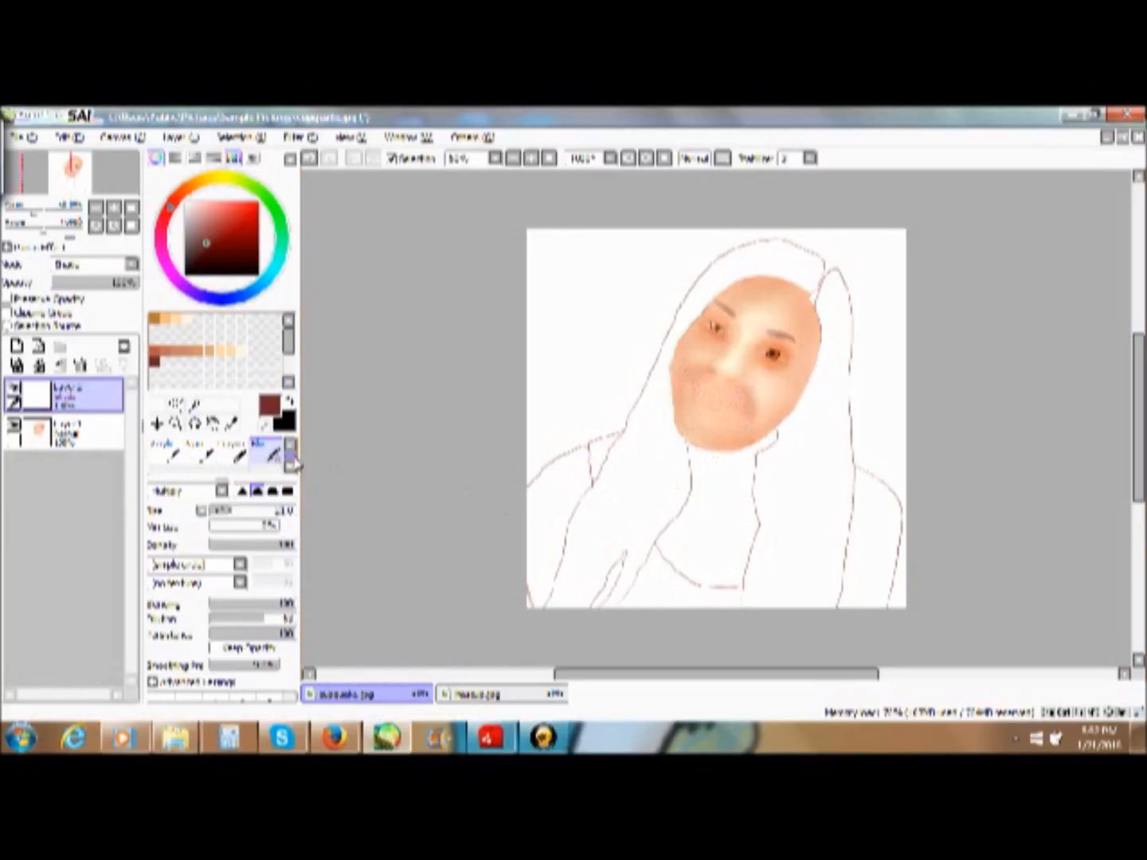
- Paint light reddish-brown Acrylic shading beneath both eyes onto the cheeks and blend it smooth
{"action": "left_click", "coordinate": [163, 451]}
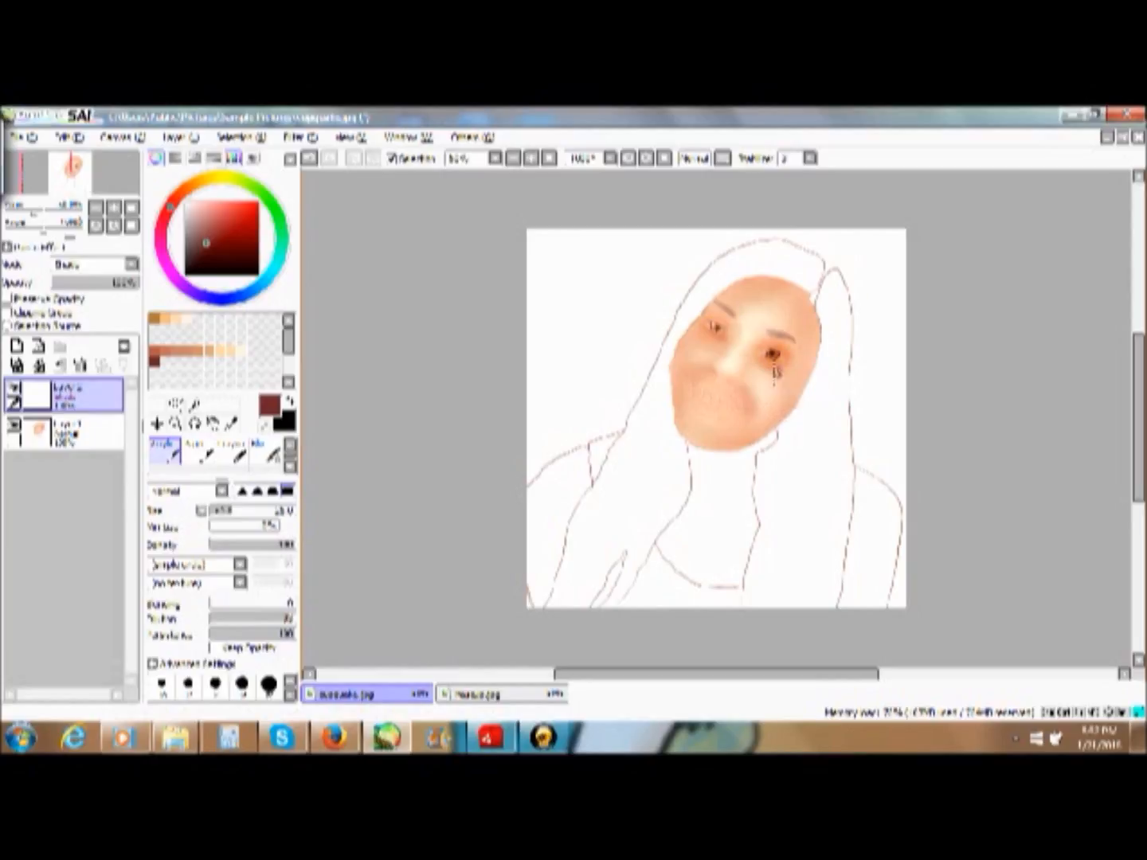
{"action": "left_click_drag", "start_coordinate": [773, 365], "coordinate": [785, 394]}
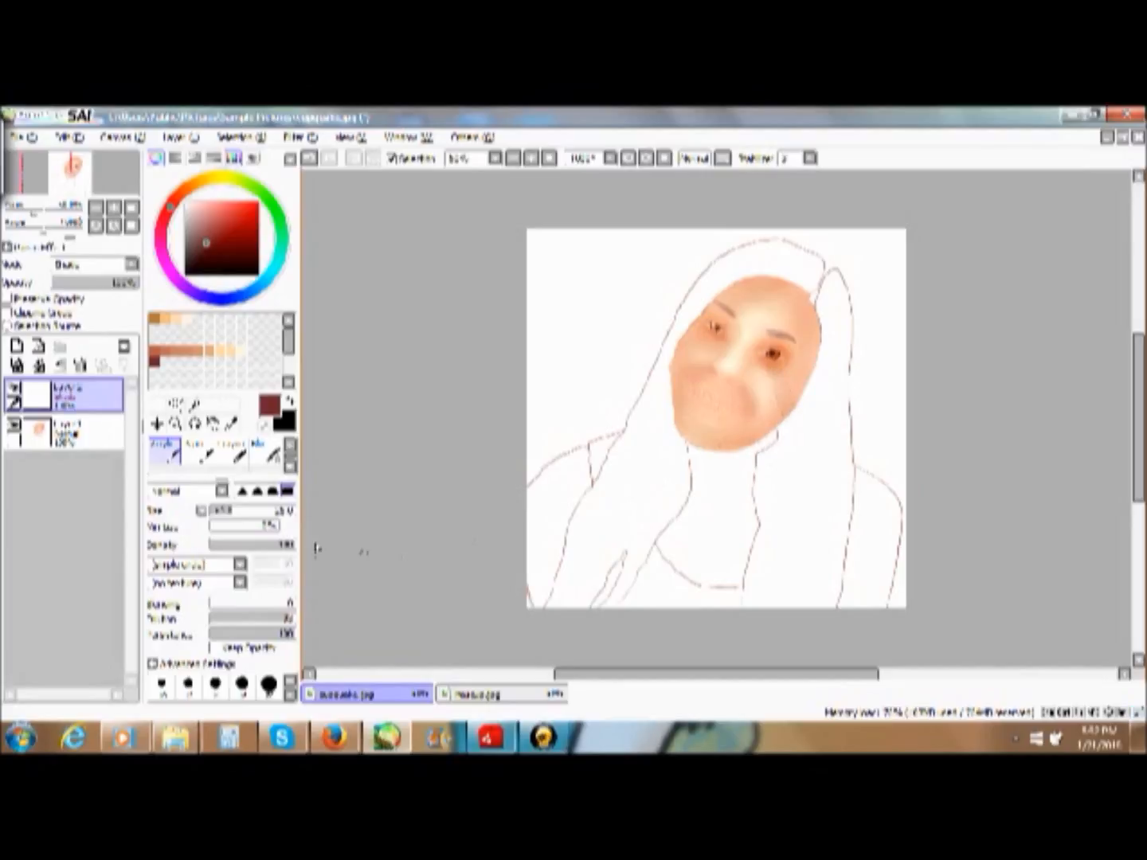
{"action": "left_click", "coordinate": [267, 452]}
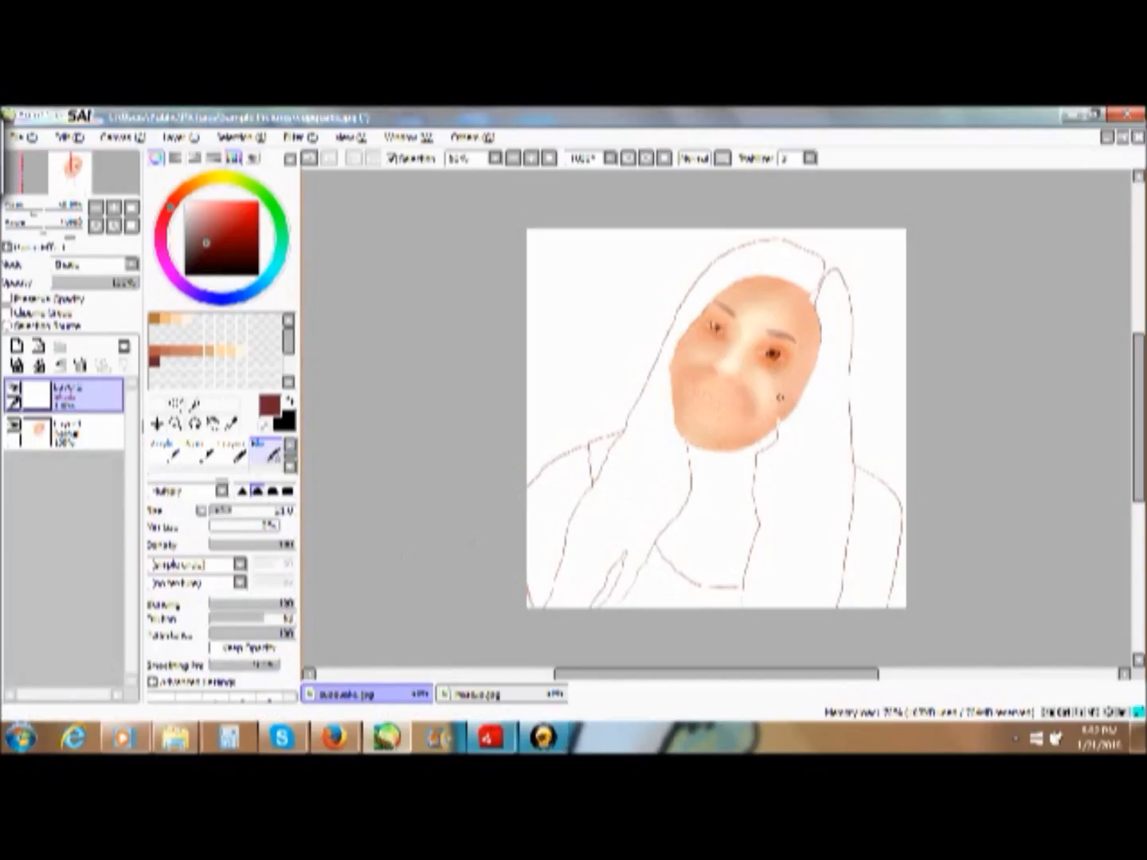
{"action": "left_click_drag", "start_coordinate": [777, 384], "coordinate": [784, 403]}
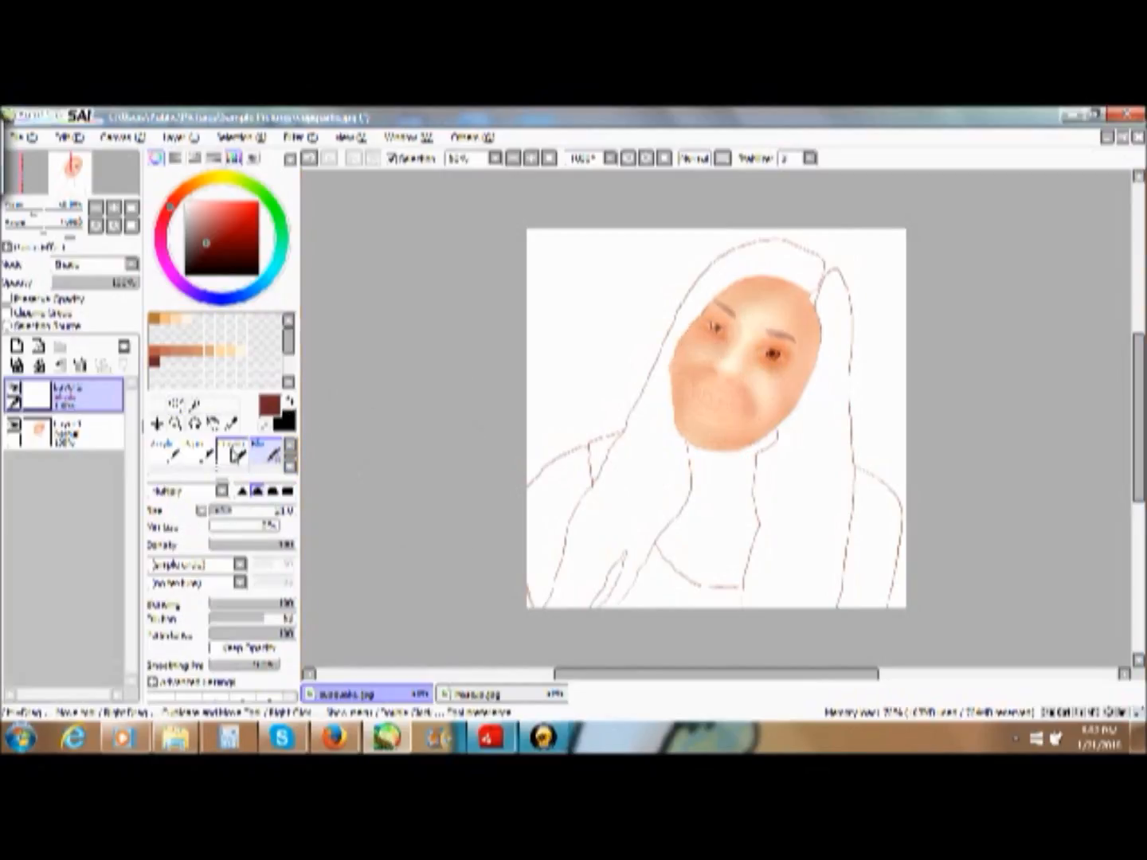
{"action": "left_click", "coordinate": [164, 450]}
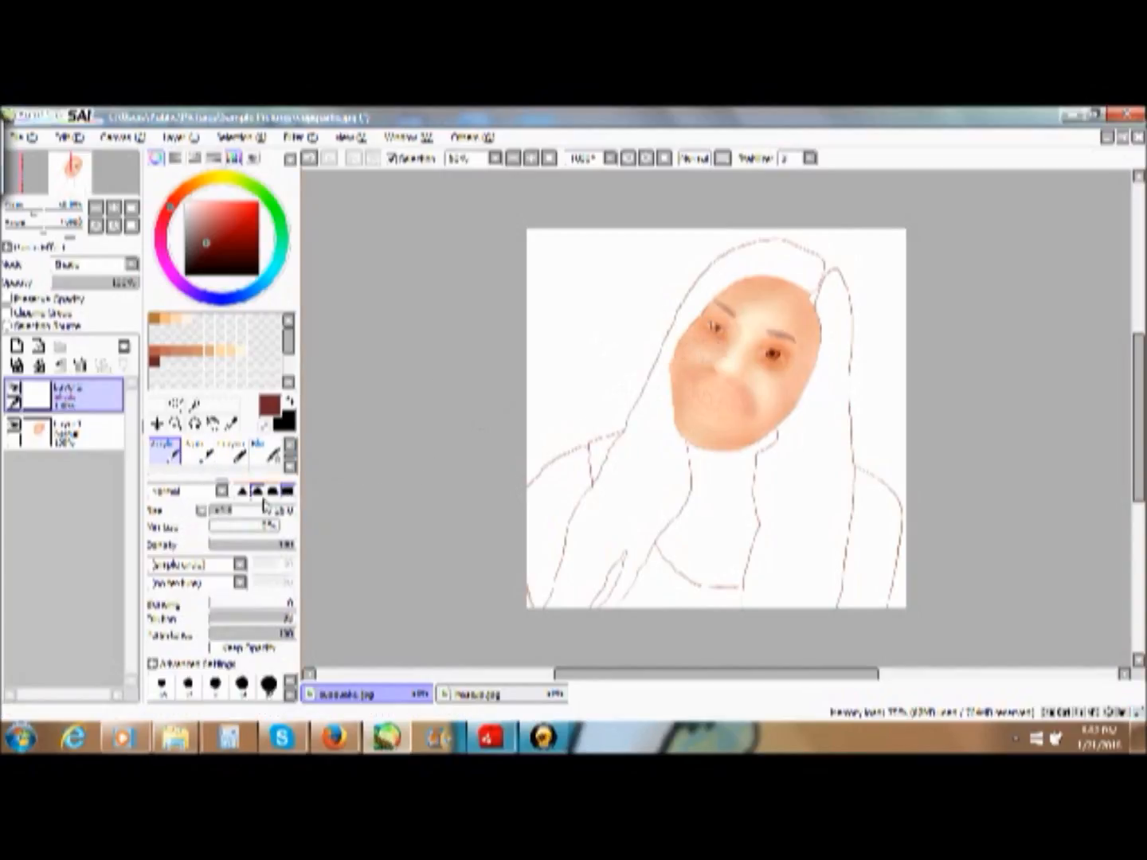
{"action": "left_click", "coordinate": [267, 452]}
{"action": "left_click_drag", "start_coordinate": [704, 344], "coordinate": [690, 360]}
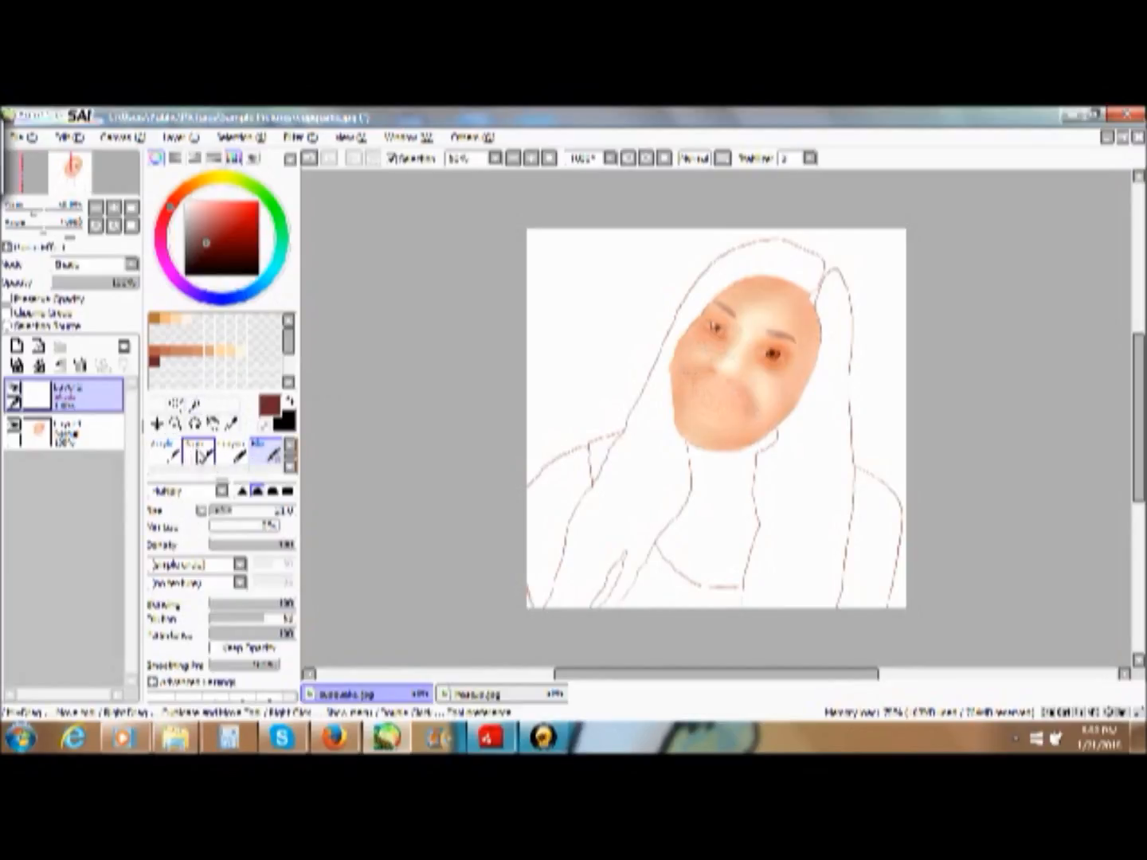
- Enlarge the Acrylic brush, choose a darker reddish-brown, and lower the brush's Dilution
{"action": "left_click", "coordinate": [164, 451]}
{"action": "left_click_drag", "start_coordinate": [239, 510], "coordinate": [255, 510]}
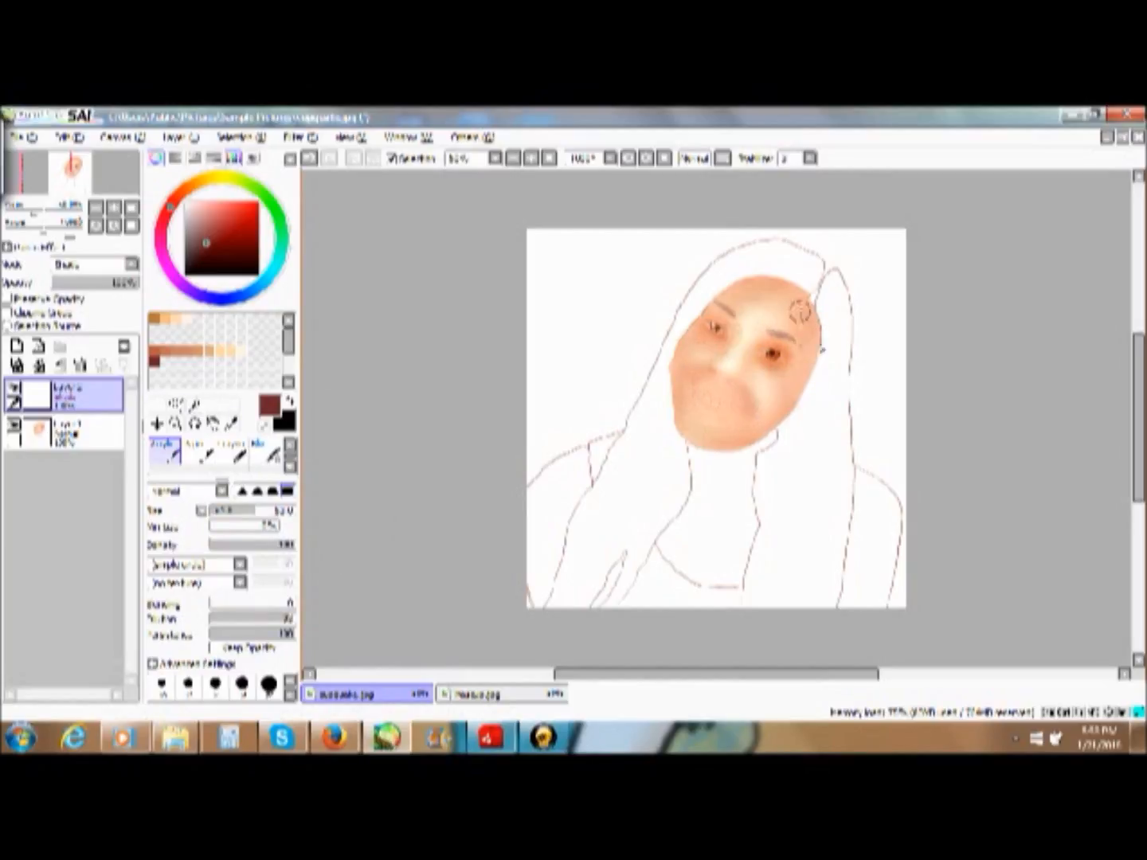
{"action": "left_click", "coordinate": [204, 252]}
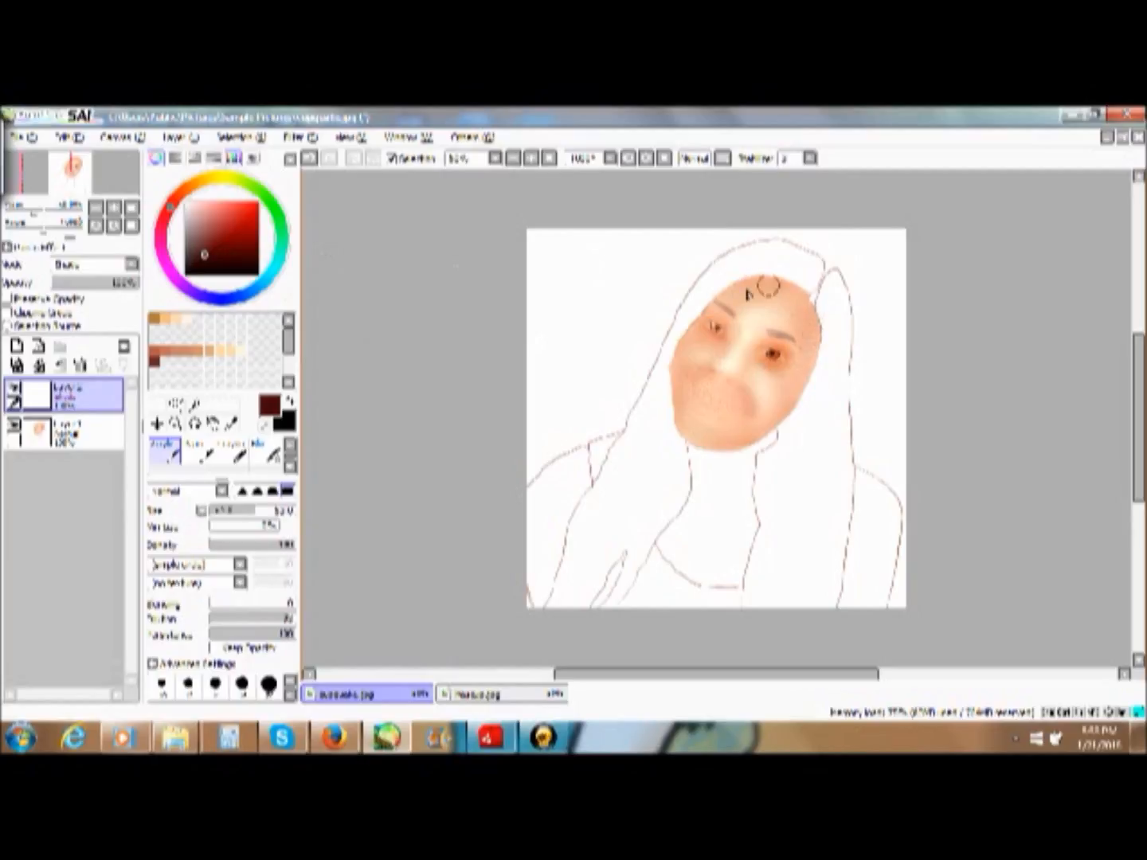
{"action": "left_click", "coordinate": [274, 456]}
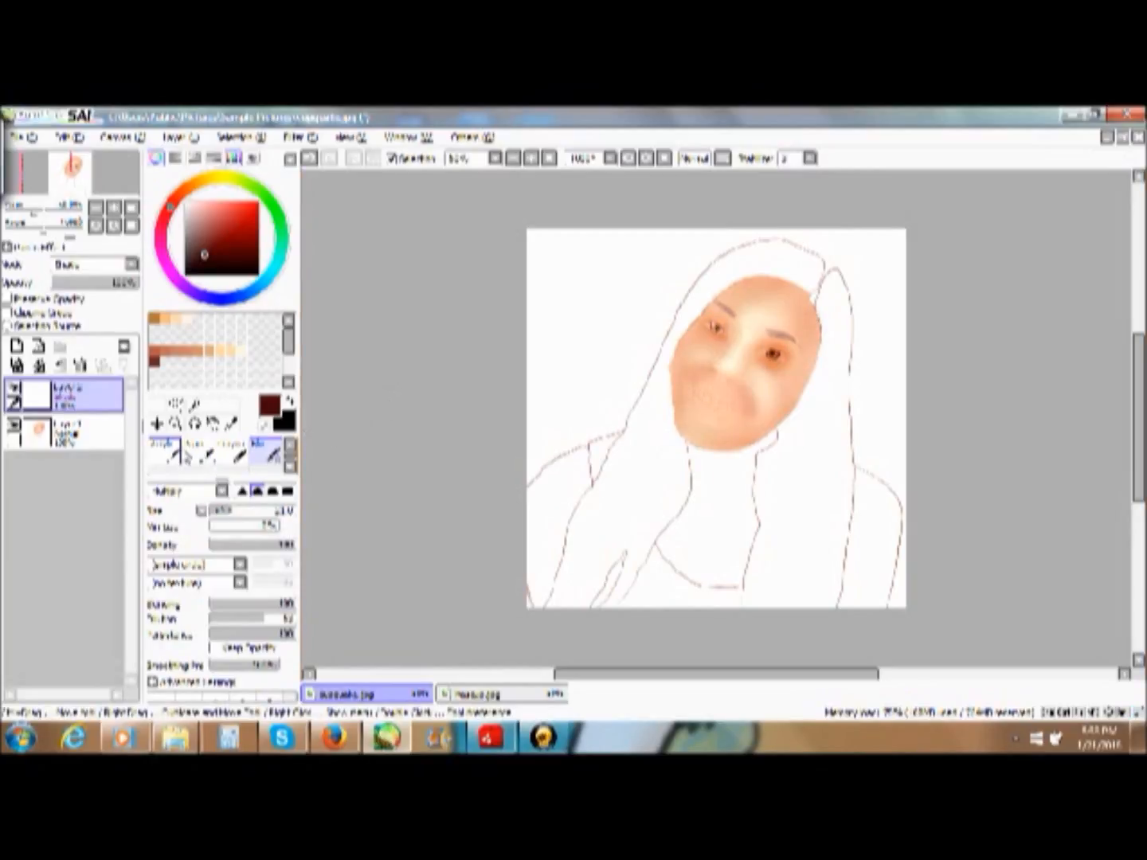
{"action": "left_click", "coordinate": [175, 455]}
{"action": "left_click", "coordinate": [259, 619]}
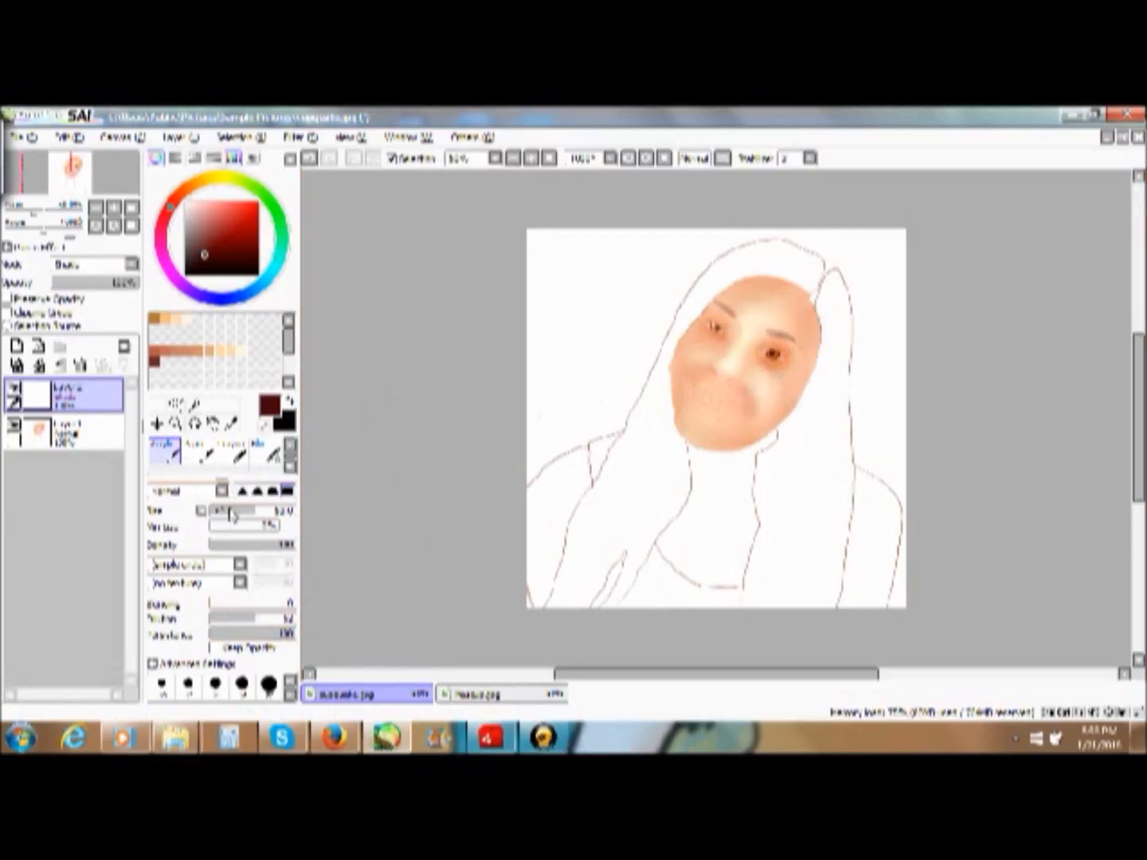
- Paint thin dark Acrylic strokes along both sides and the base of the nose and under both eyes
{"action": "left_click", "coordinate": [175, 423]}
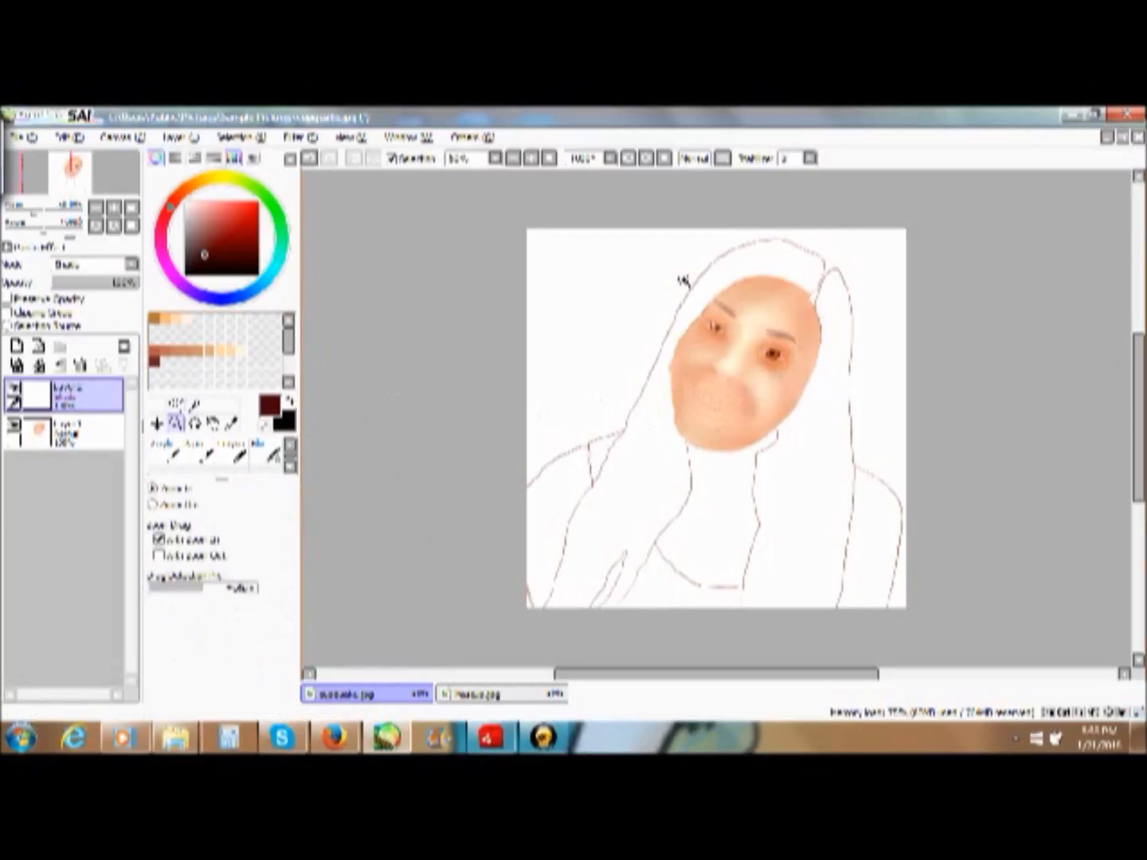
{"action": "left_click_drag", "start_coordinate": [681, 277], "coordinate": [810, 452]}
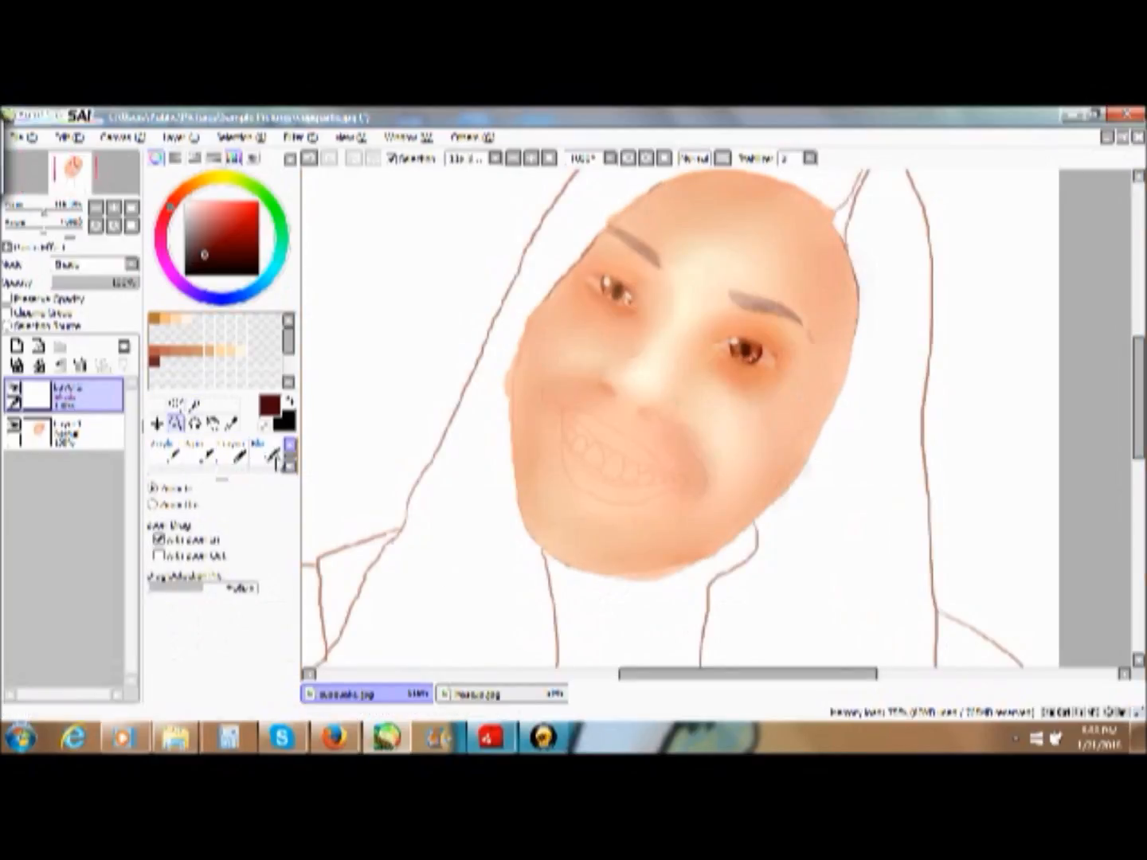
{"action": "left_click", "coordinate": [203, 460]}
{"action": "left_click", "coordinate": [164, 450]}
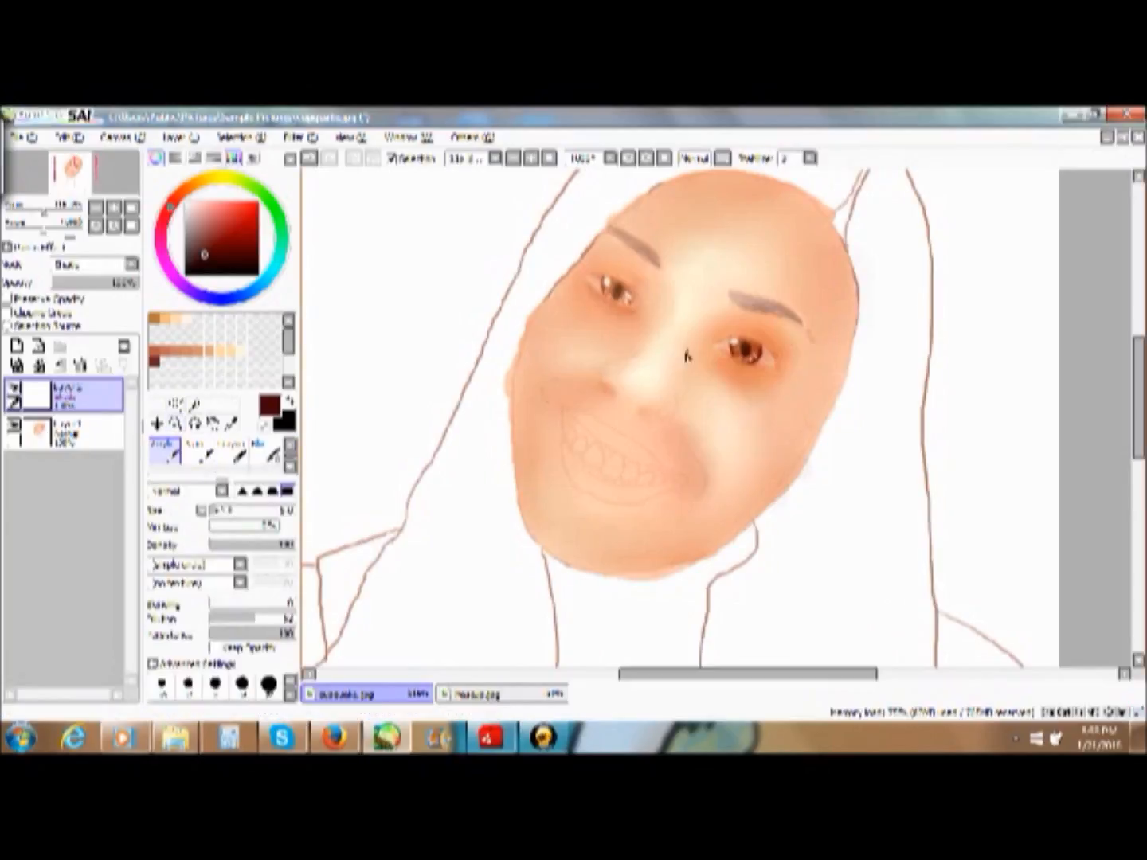
{"action": "left_click_drag", "start_coordinate": [674, 377], "coordinate": [693, 325]}
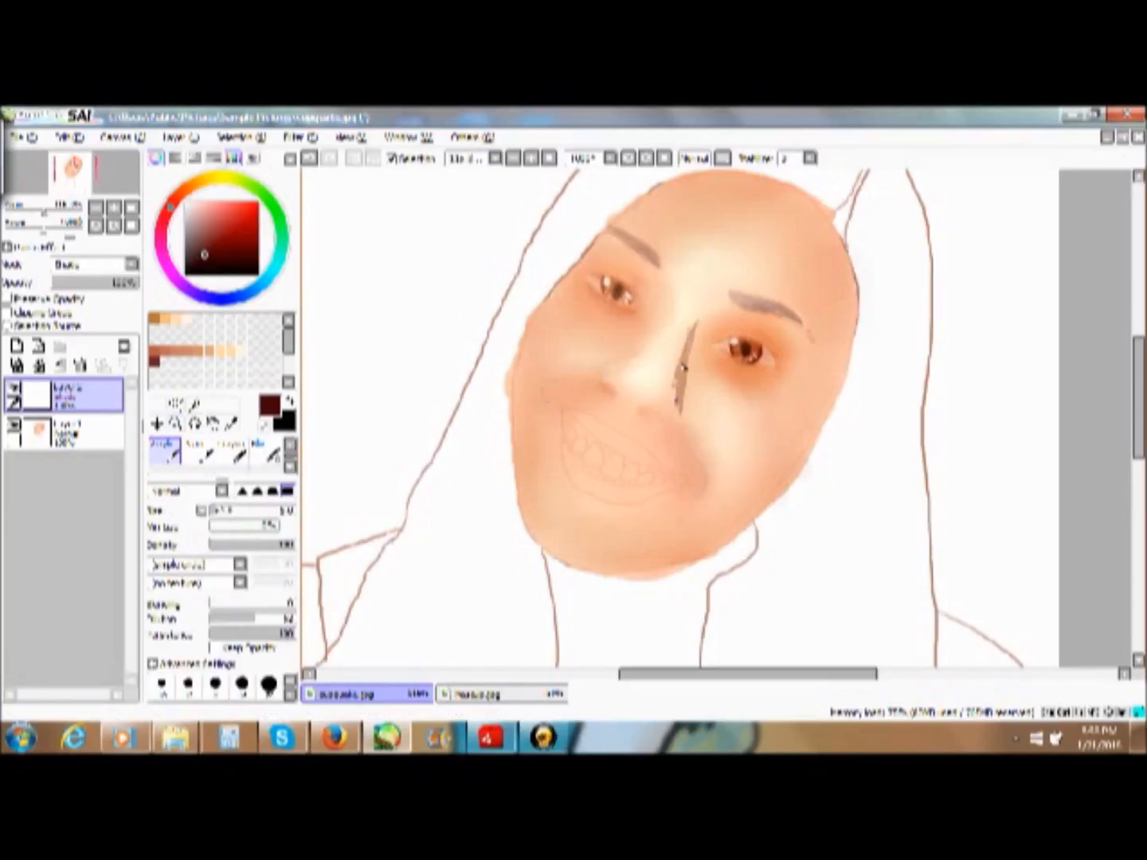
{"action": "left_click_drag", "start_coordinate": [706, 348], "coordinate": [730, 384]}
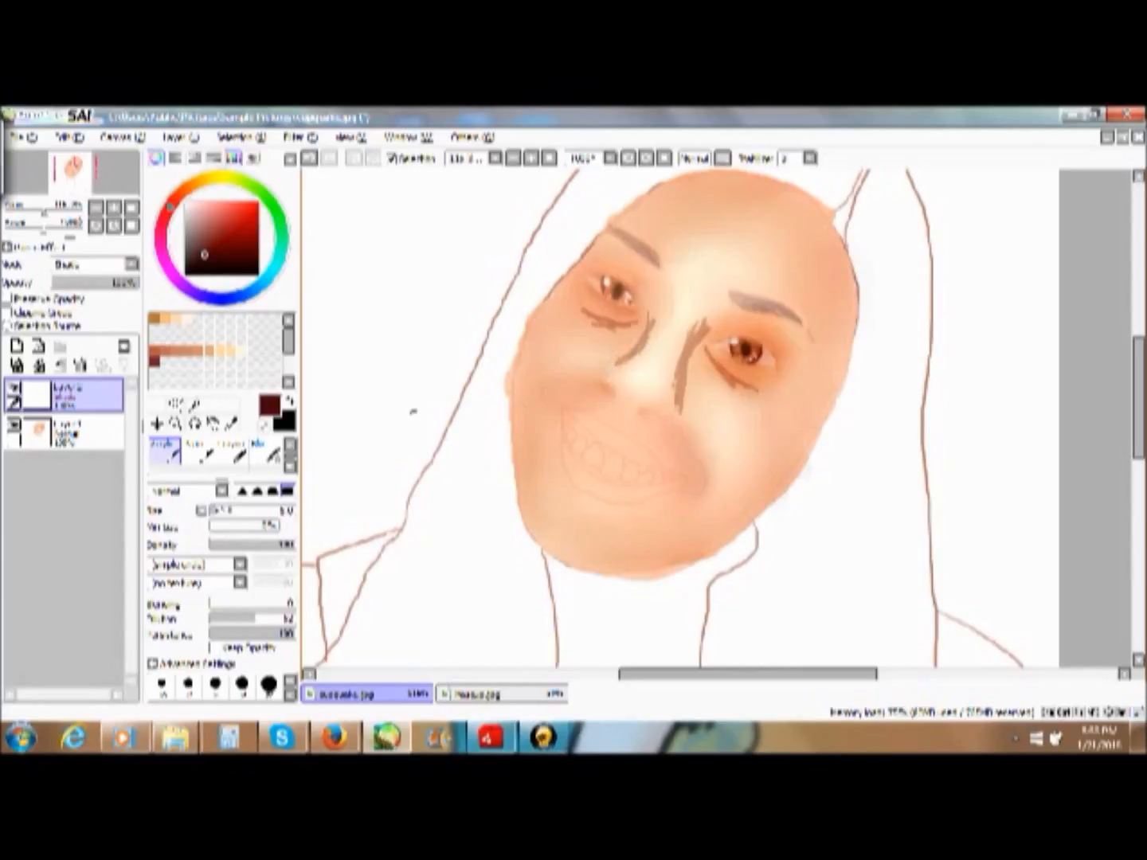
{"action": "left_click_drag", "start_coordinate": [649, 322], "coordinate": [621, 363]}
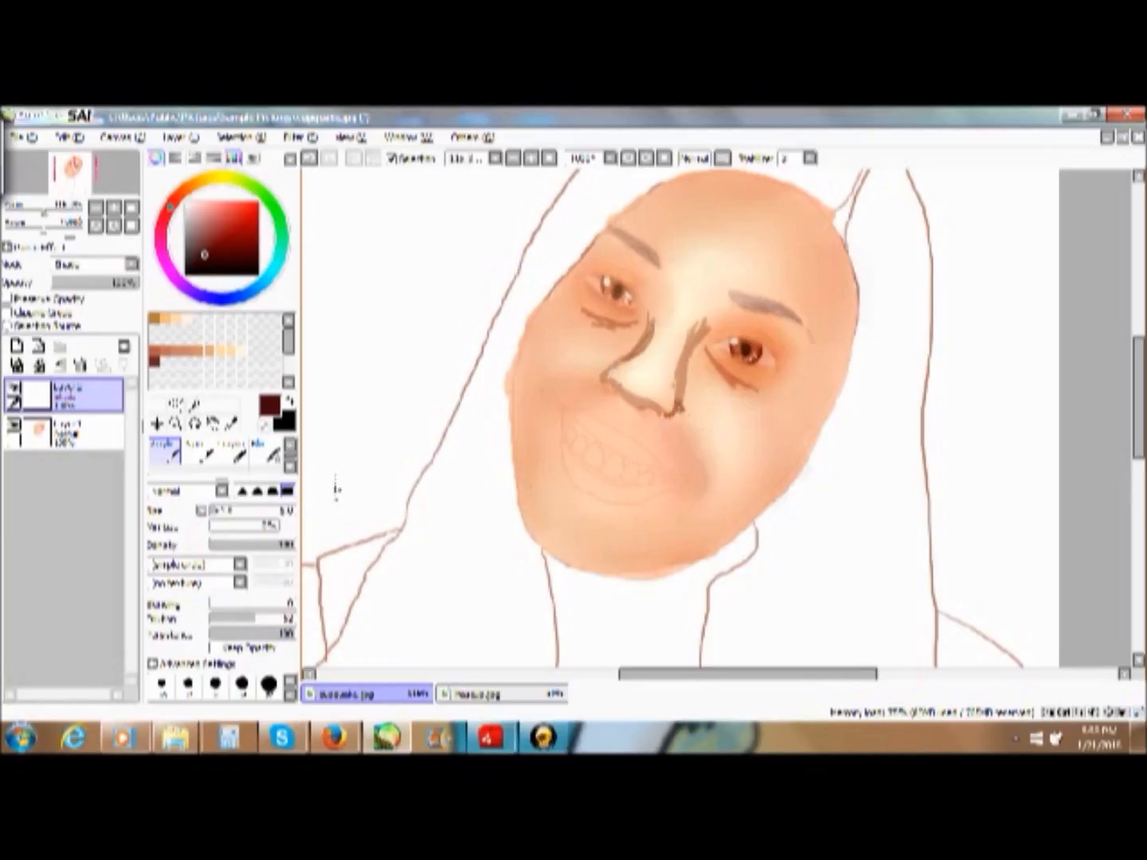
- Blend the dark strokes around the nose and under the eyes into soft skin shadows
{"action": "left_click", "coordinate": [290, 466]}
{"action": "left_click", "coordinate": [269, 470]}
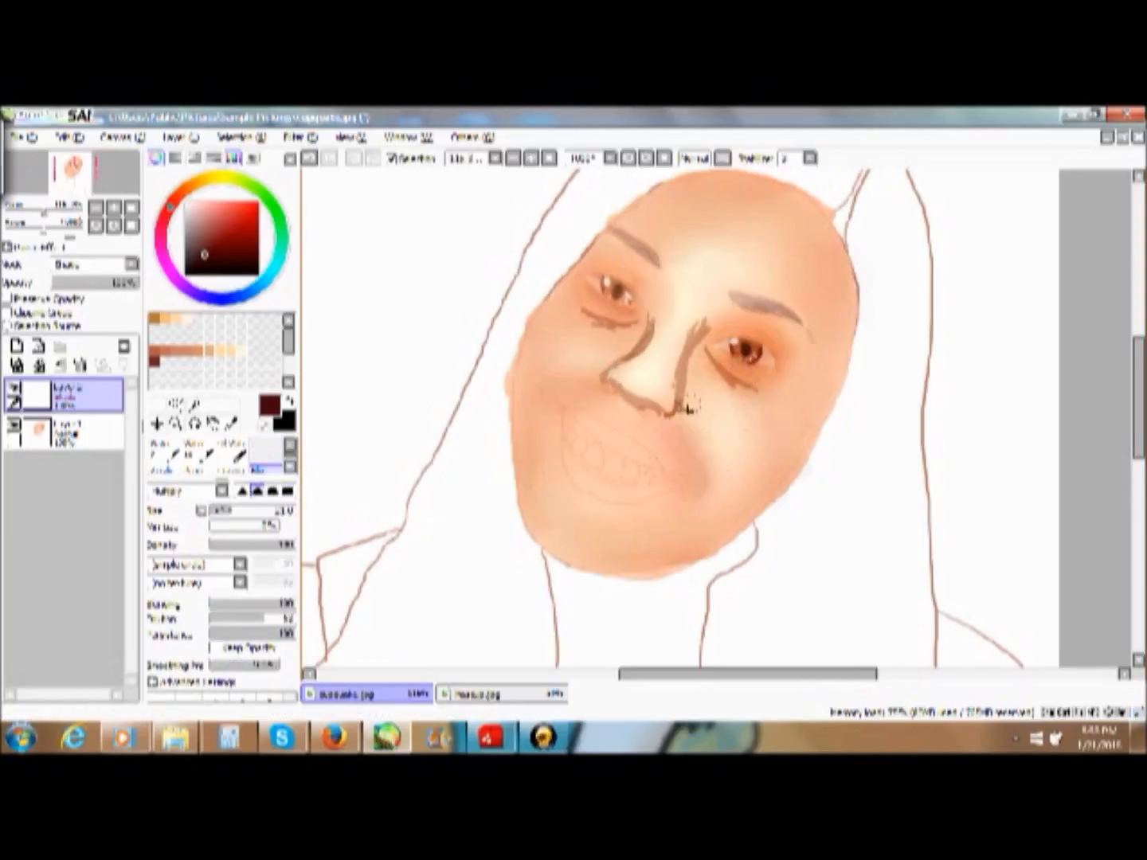
{"action": "mouse_move", "coordinate": [703, 328]}
{"action": "left_mouse_down"}
{"action": "mouse_move", "coordinate": [696, 366]}
{"action": "mouse_move", "coordinate": [700, 303]}
{"action": "mouse_move", "coordinate": [676, 368]}
{"action": "left_mouse_up"}
{"action": "mouse_move", "coordinate": [697, 317]}
{"action": "left_mouse_down"}
{"action": "mouse_move", "coordinate": [685, 371]}
{"action": "mouse_move", "coordinate": [696, 376]}
{"action": "mouse_move", "coordinate": [701, 344]}
{"action": "left_mouse_up"}
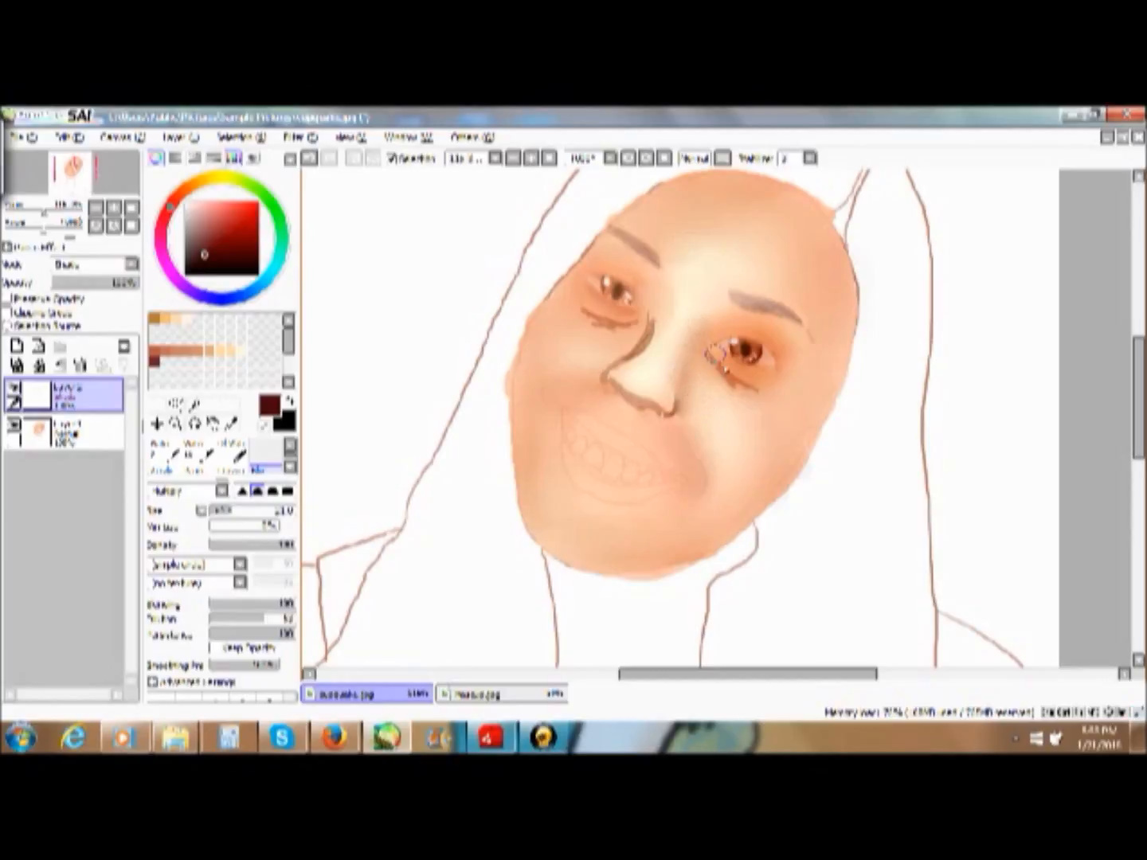
{"action": "mouse_move", "coordinate": [683, 403]}
{"action": "left_mouse_down"}
{"action": "mouse_move", "coordinate": [691, 391]}
{"action": "mouse_move", "coordinate": [680, 375]}
{"action": "mouse_move", "coordinate": [655, 424]}
{"action": "left_mouse_up"}
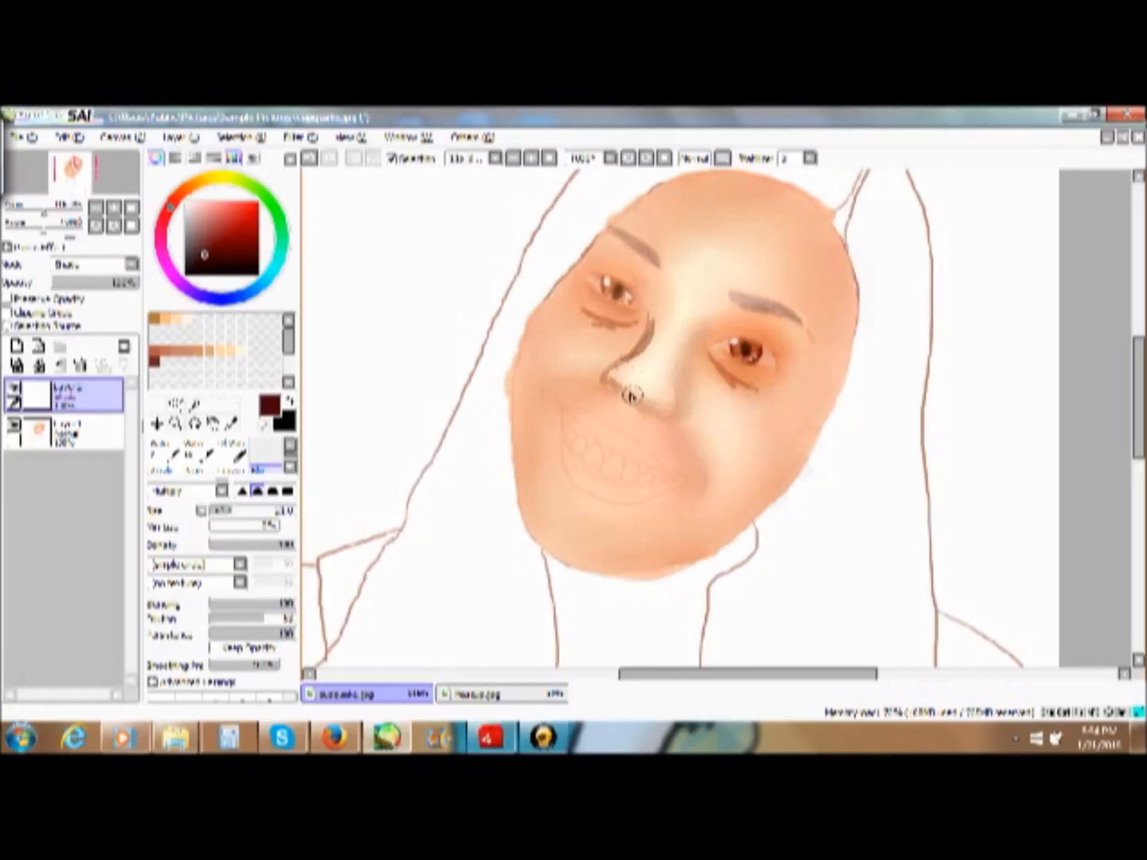
{"action": "mouse_move", "coordinate": [603, 384]}
{"action": "left_mouse_down"}
{"action": "mouse_move", "coordinate": [626, 354]}
{"action": "mouse_move", "coordinate": [607, 362]}
{"action": "mouse_move", "coordinate": [608, 373]}
{"action": "mouse_move", "coordinate": [647, 337]}
{"action": "left_mouse_up"}
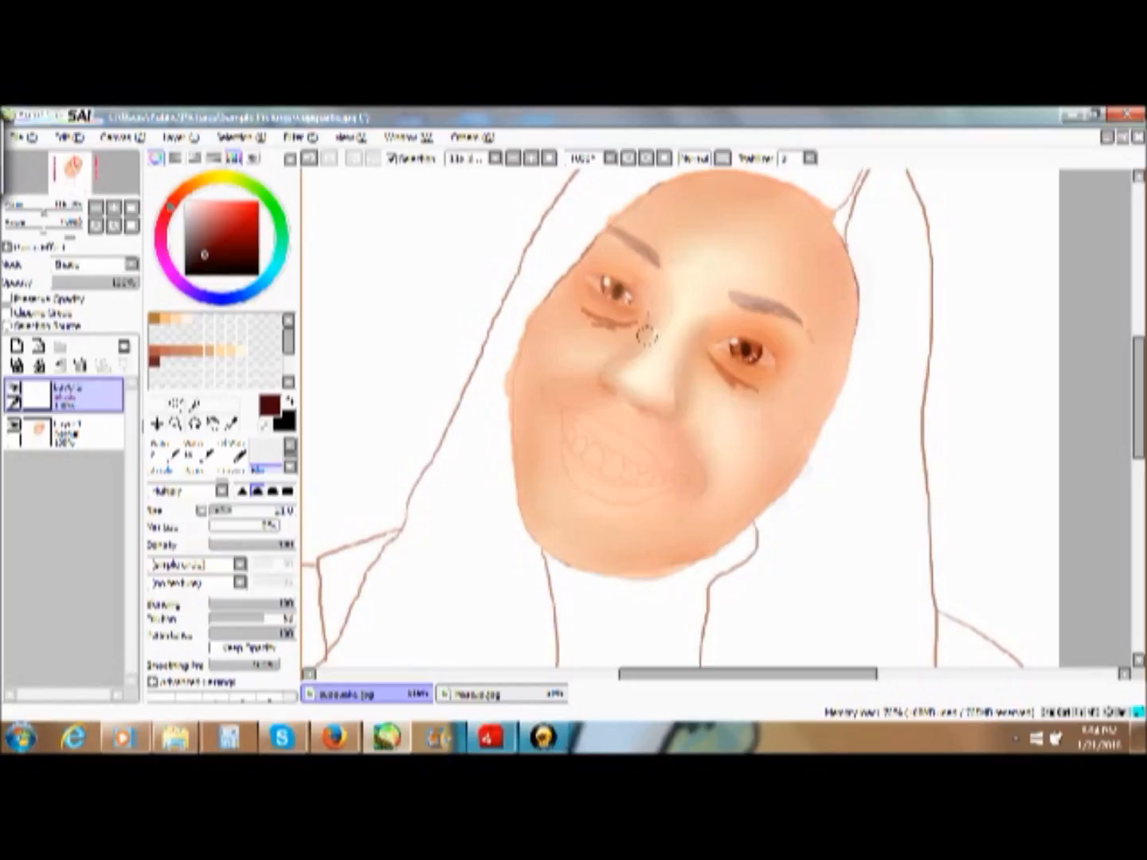
{"action": "mouse_move", "coordinate": [647, 325]}
{"action": "left_mouse_down"}
{"action": "mouse_move", "coordinate": [625, 378]}
{"action": "mouse_move", "coordinate": [630, 327]}
{"action": "mouse_move", "coordinate": [579, 323]}
{"action": "mouse_move", "coordinate": [568, 295]}
{"action": "mouse_move", "coordinate": [623, 355]}
{"action": "mouse_move", "coordinate": [587, 339]}
{"action": "mouse_move", "coordinate": [614, 325]}
{"action": "mouse_move", "coordinate": [588, 315]}
{"action": "mouse_move", "coordinate": [625, 337]}
{"action": "mouse_move", "coordinate": [674, 341]}
{"action": "mouse_move", "coordinate": [560, 313]}
{"action": "mouse_move", "coordinate": [594, 332]}
{"action": "mouse_move", "coordinate": [590, 319]}
{"action": "mouse_move", "coordinate": [629, 320]}
{"action": "left_mouse_up"}
{"action": "mouse_move", "coordinate": [720, 374]}
{"action": "left_mouse_down"}
{"action": "mouse_move", "coordinate": [763, 390]}
{"action": "mouse_move", "coordinate": [711, 364]}
{"action": "mouse_move", "coordinate": [758, 413]}
{"action": "mouse_move", "coordinate": [745, 404]}
{"action": "mouse_move", "coordinate": [743, 432]}
{"action": "mouse_move", "coordinate": [757, 415]}
{"action": "mouse_move", "coordinate": [715, 467]}
{"action": "mouse_move", "coordinate": [695, 431]}
{"action": "mouse_move", "coordinate": [715, 370]}
{"action": "mouse_move", "coordinate": [677, 347]}
{"action": "left_mouse_up"}
{"action": "left_click_drag", "start_coordinate": [607, 382], "coordinate": [640, 353]}
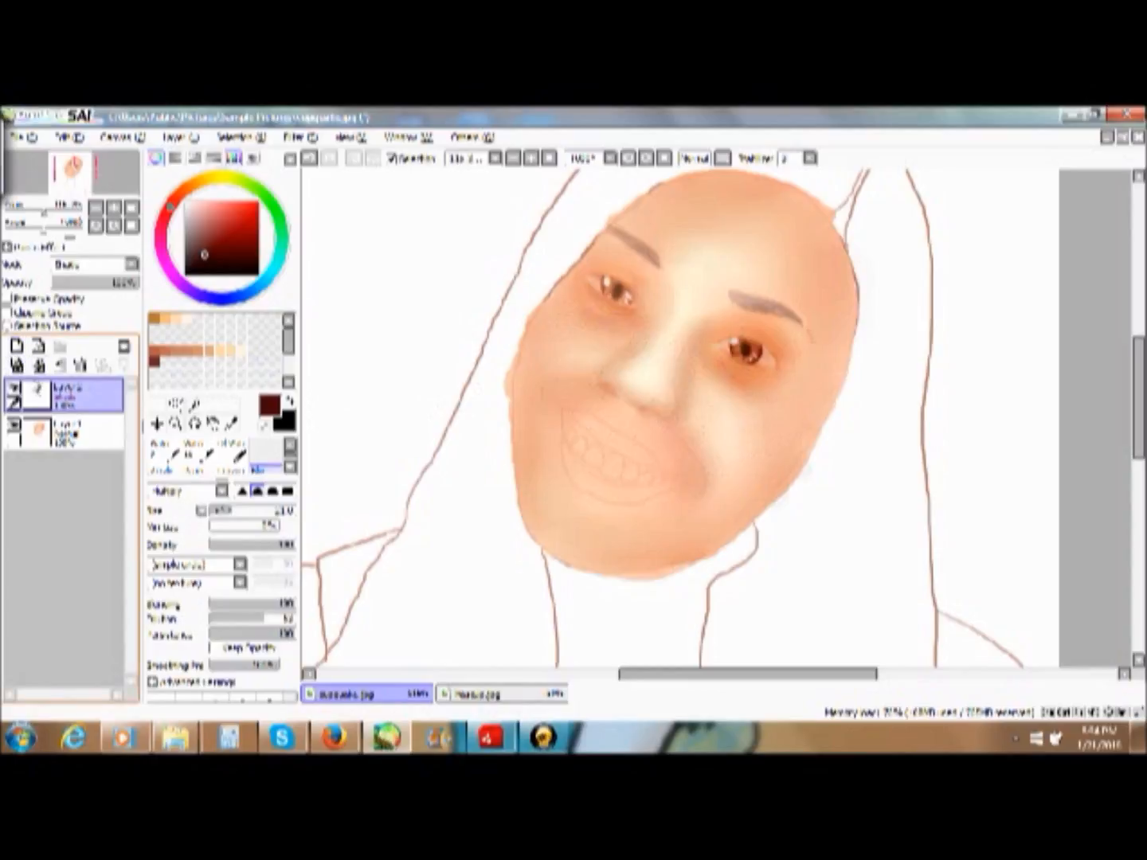
- Paint dark patches on the forehead, temple, cheeks, beside the mouth and under one eye with a larger Acrylic brush
{"action": "left_click", "coordinate": [163, 462]}
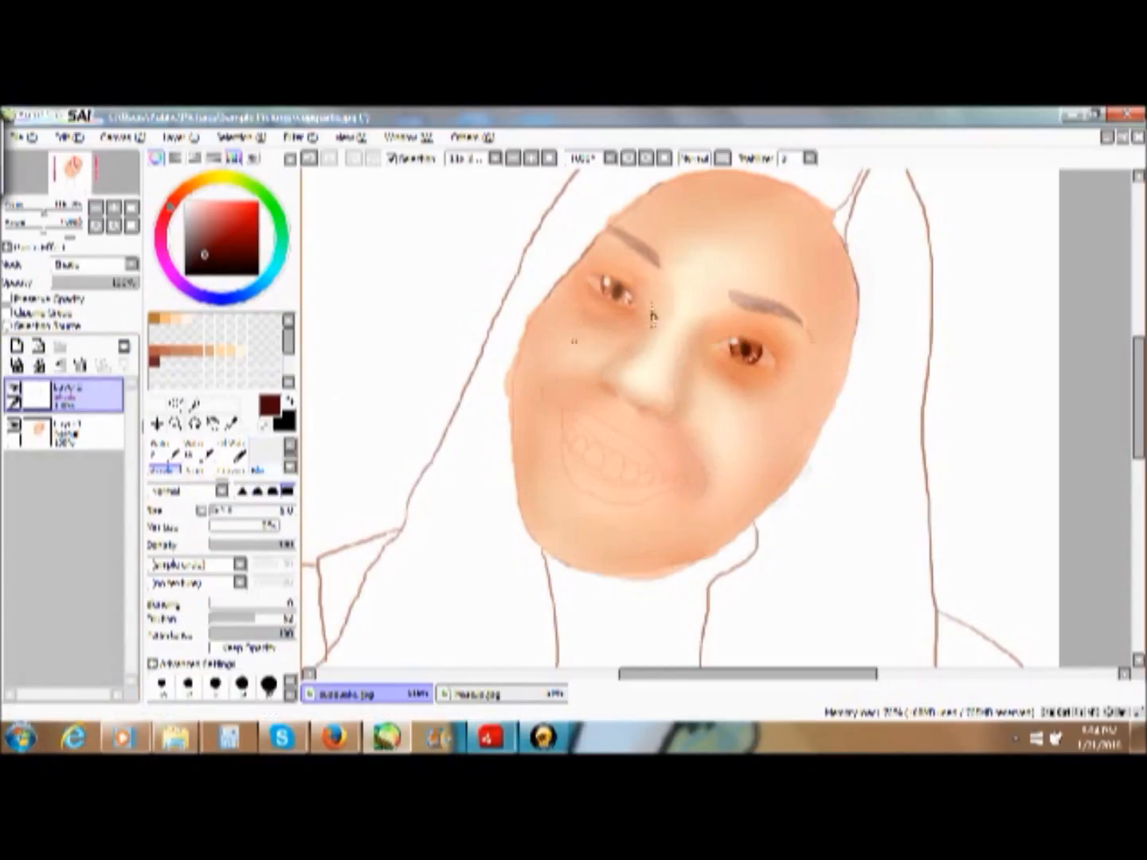
{"action": "mouse_move", "coordinate": [838, 261]}
{"action": "left_mouse_down"}
{"action": "mouse_move", "coordinate": [837, 296]}
{"action": "mouse_move", "coordinate": [827, 271]}
{"action": "left_mouse_up"}
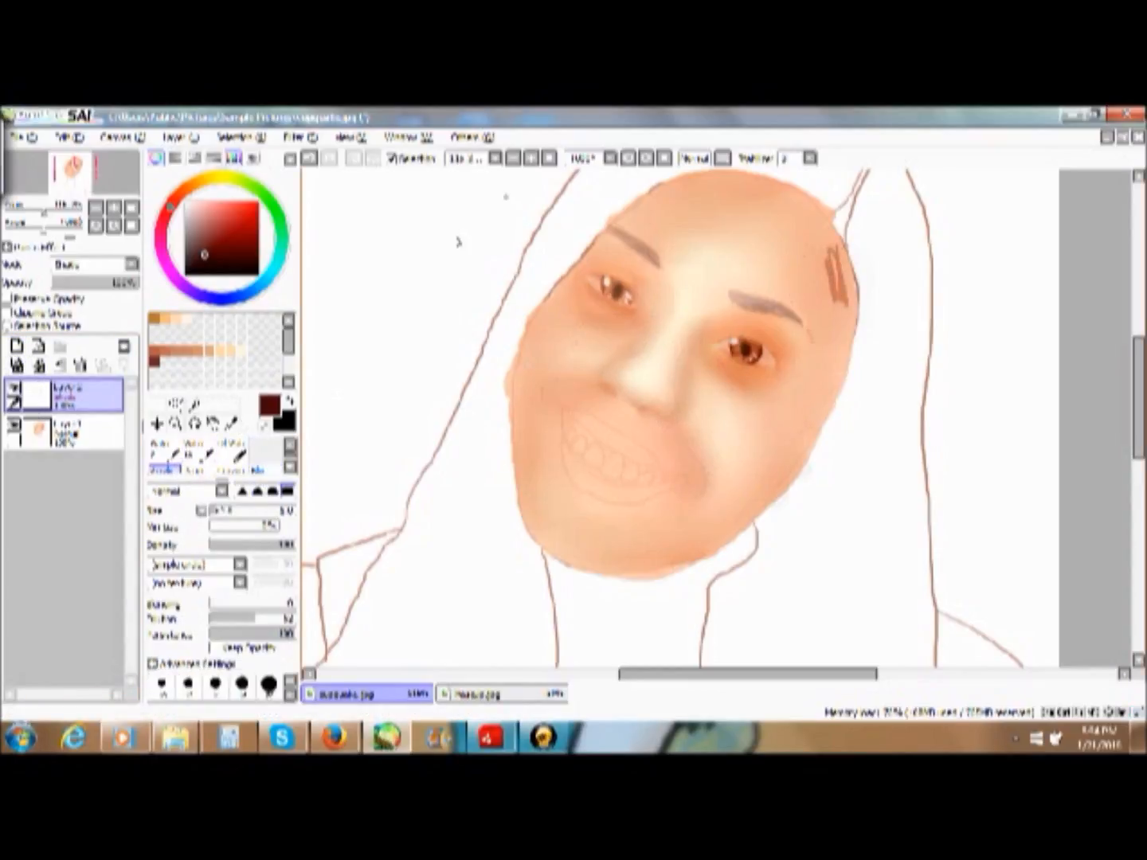
{"action": "left_click", "coordinate": [310, 157]}
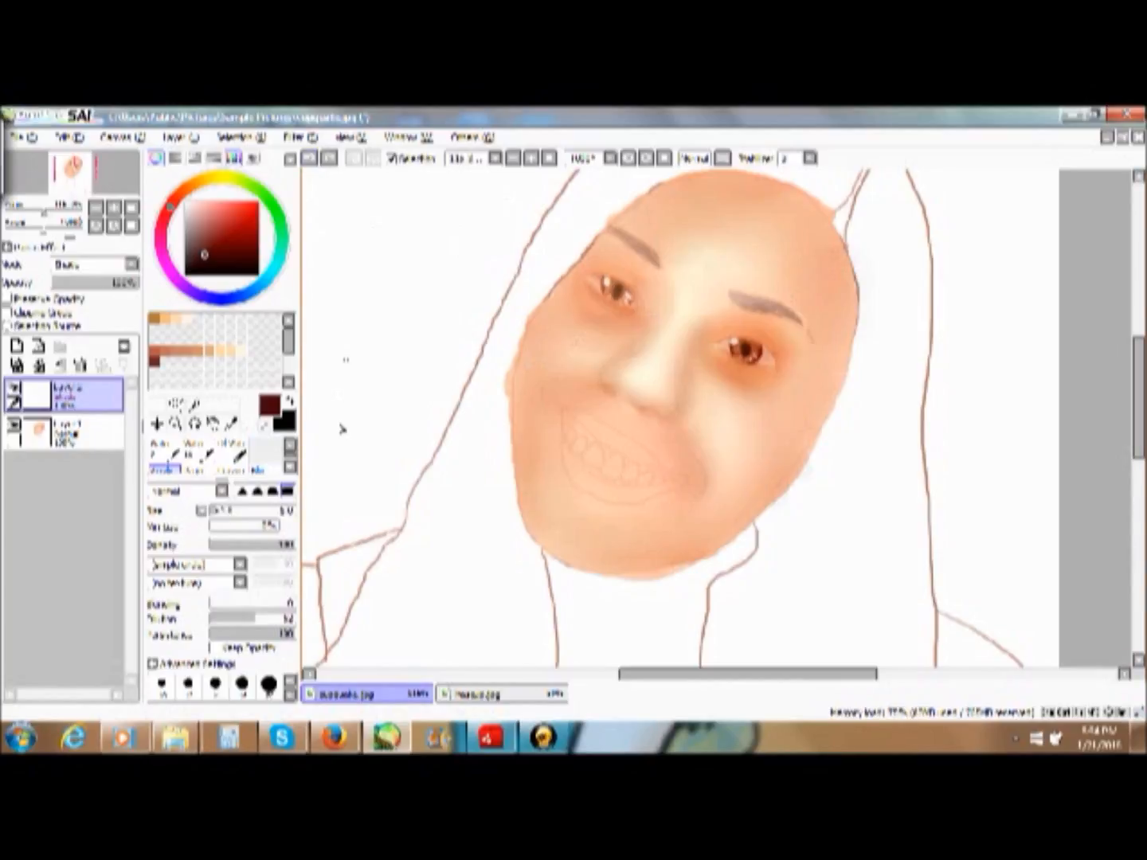
{"action": "left_click", "coordinate": [268, 684]}
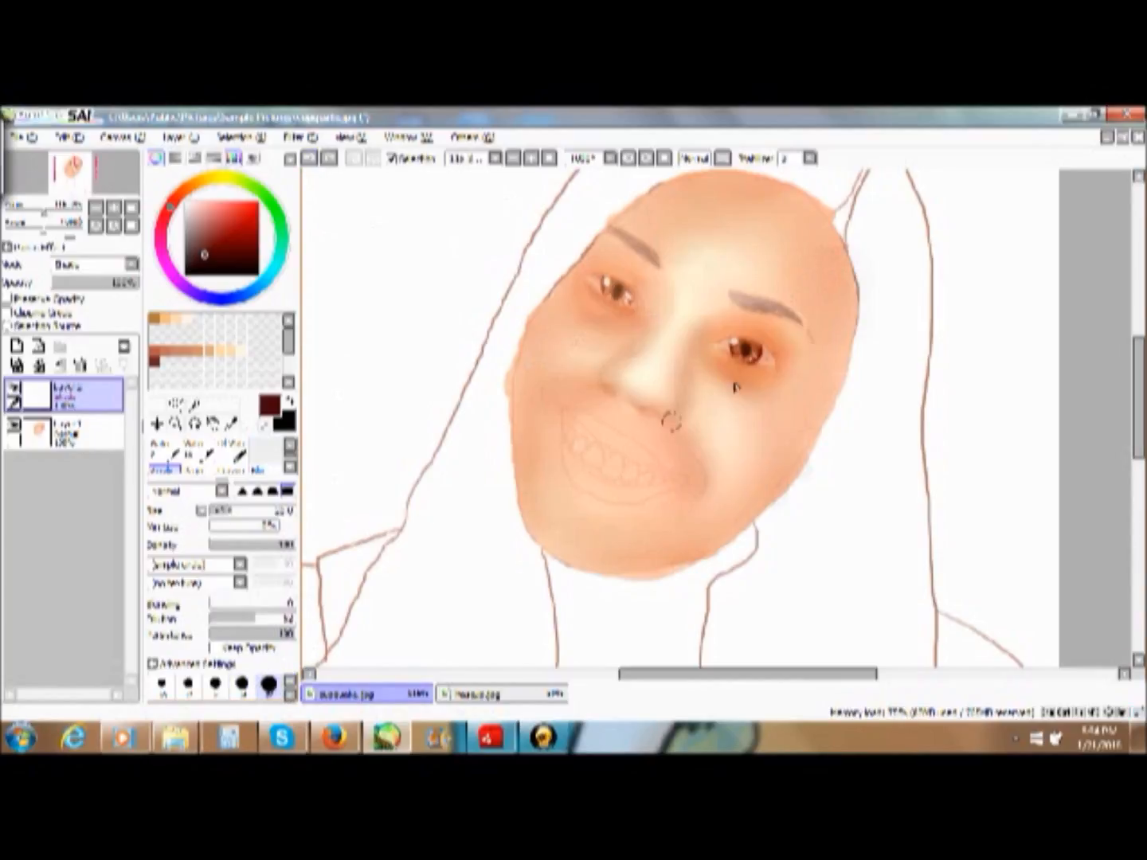
{"action": "left_click_drag", "start_coordinate": [829, 265], "coordinate": [819, 307]}
{"action": "mouse_move", "coordinate": [691, 205]}
{"action": "left_mouse_down"}
{"action": "mouse_move", "coordinate": [721, 191]}
{"action": "mouse_move", "coordinate": [646, 211]}
{"action": "left_mouse_up"}
{"action": "mouse_move", "coordinate": [787, 399]}
{"action": "left_mouse_down"}
{"action": "mouse_move", "coordinate": [767, 472]}
{"action": "mouse_move", "coordinate": [773, 414]}
{"action": "left_mouse_up"}
{"action": "left_click_drag", "start_coordinate": [681, 459], "coordinate": [692, 505]}
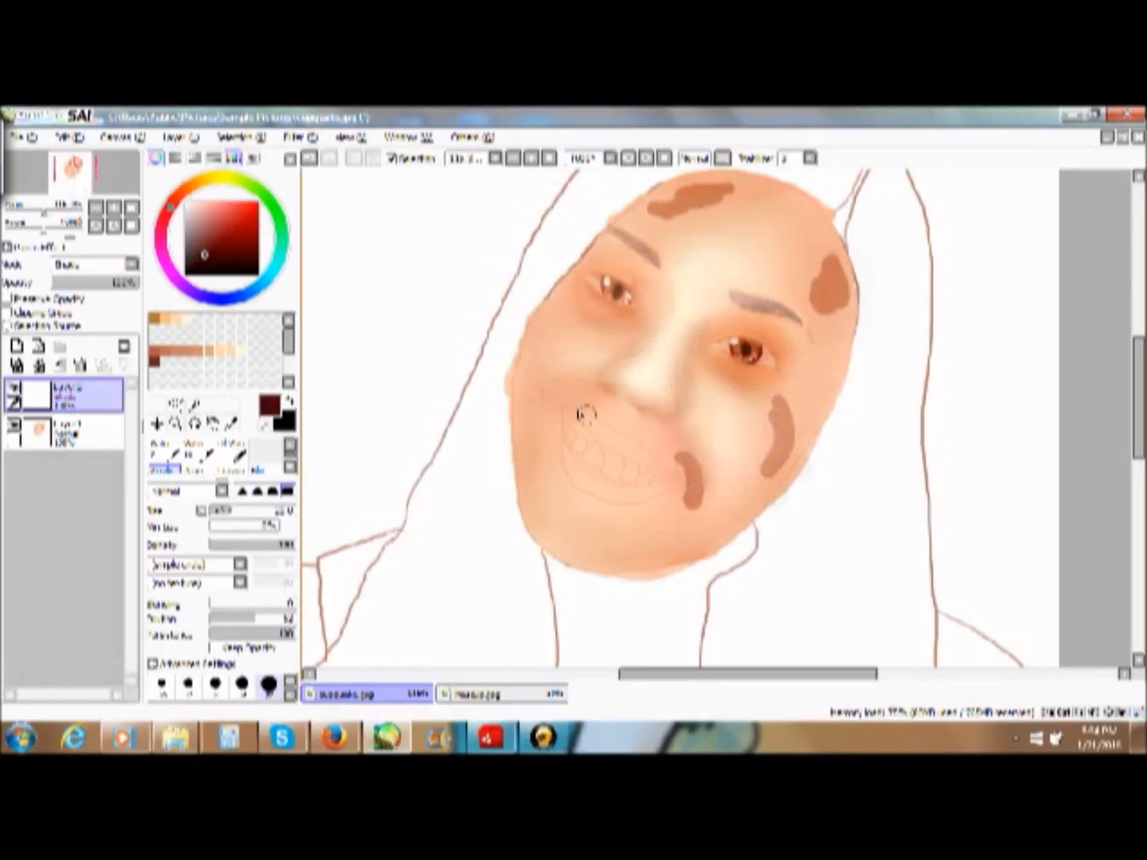
{"action": "left_click_drag", "start_coordinate": [573, 390], "coordinate": [539, 409]}
{"action": "left_click_drag", "start_coordinate": [617, 336], "coordinate": [566, 317]}
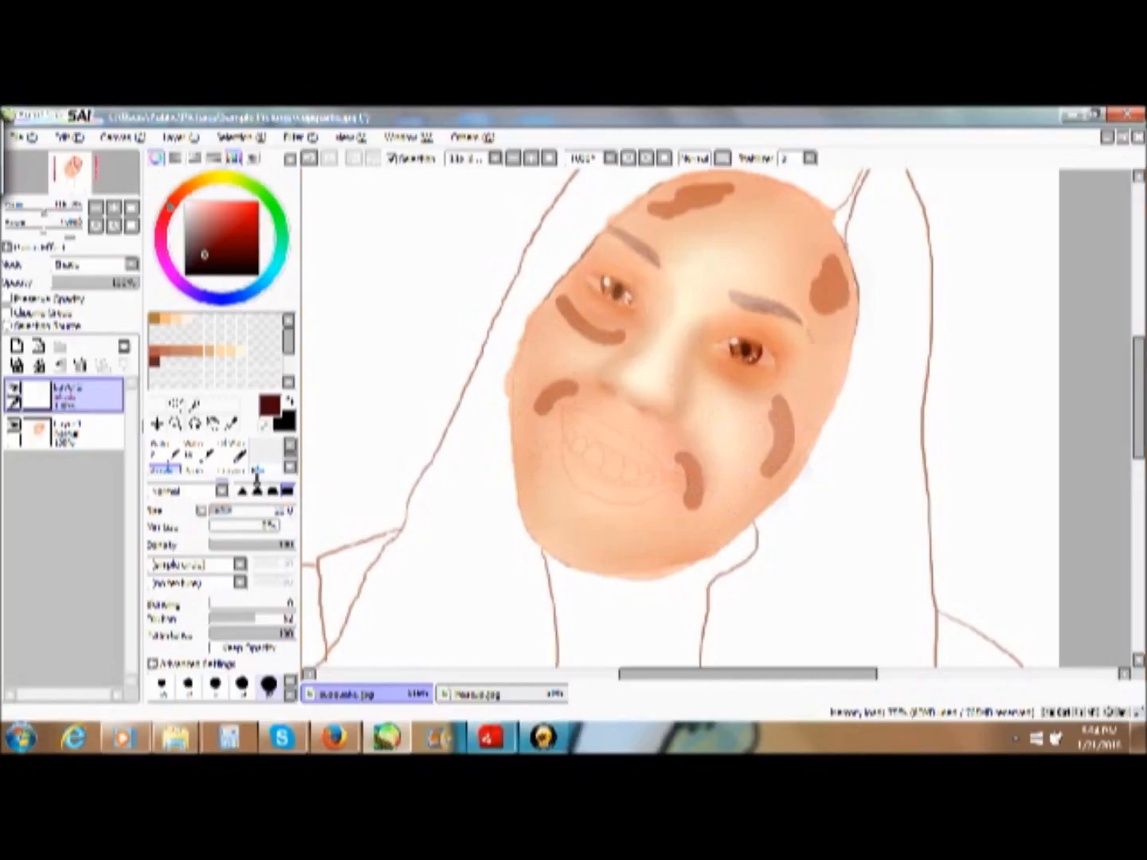
- Blend the dark patches on the forehead, temple, cheeks, mouth corners and under-eye area into the skin
{"action": "left_click", "coordinate": [258, 469]}
{"action": "mouse_move", "coordinate": [698, 466]}
{"action": "left_mouse_down"}
{"action": "mouse_move", "coordinate": [685, 500]}
{"action": "mouse_move", "coordinate": [679, 455]}
{"action": "mouse_move", "coordinate": [697, 500]}
{"action": "mouse_move", "coordinate": [686, 464]}
{"action": "mouse_move", "coordinate": [699, 489]}
{"action": "left_mouse_up"}
{"action": "mouse_move", "coordinate": [773, 418]}
{"action": "left_mouse_down"}
{"action": "mouse_move", "coordinate": [780, 402]}
{"action": "mouse_move", "coordinate": [773, 469]}
{"action": "mouse_move", "coordinate": [786, 396]}
{"action": "mouse_move", "coordinate": [768, 462]}
{"action": "mouse_move", "coordinate": [790, 424]}
{"action": "mouse_move", "coordinate": [776, 399]}
{"action": "left_mouse_up"}
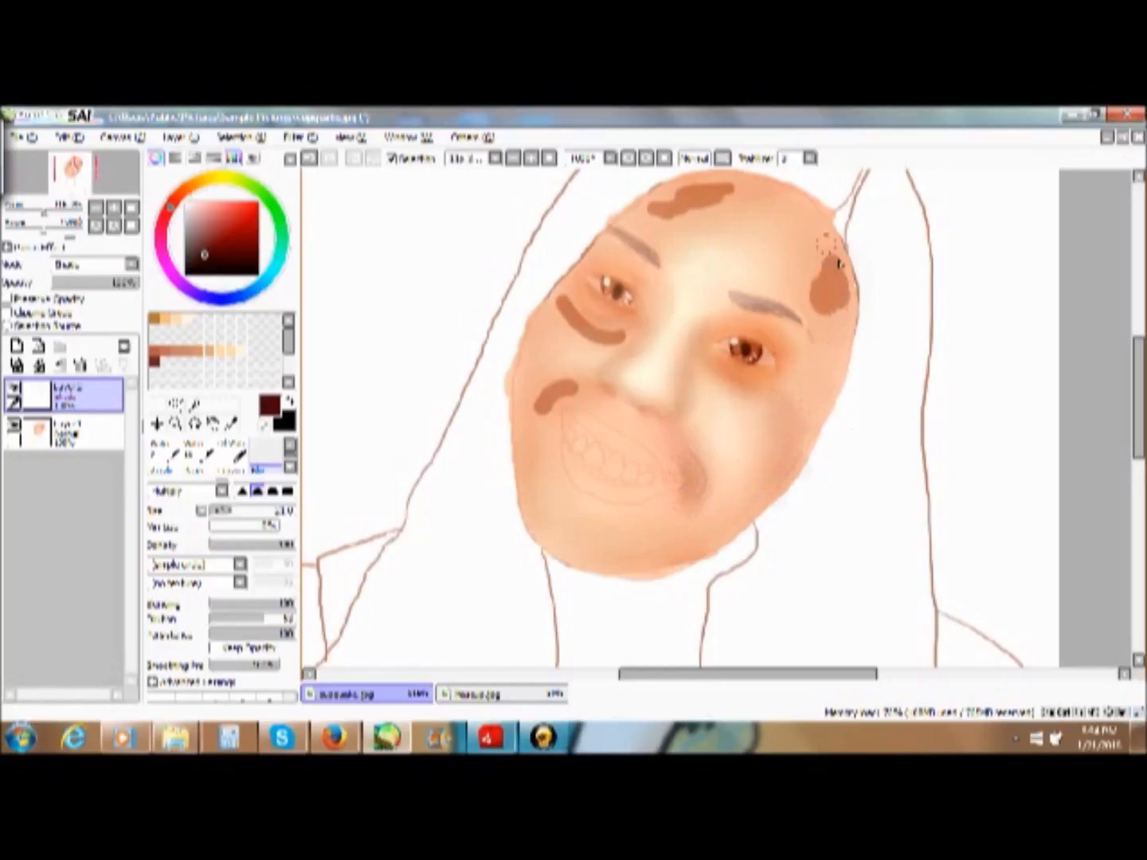
{"action": "mouse_move", "coordinate": [843, 263]}
{"action": "left_mouse_down"}
{"action": "mouse_move", "coordinate": [830, 329]}
{"action": "mouse_move", "coordinate": [833, 301]}
{"action": "left_mouse_up"}
{"action": "mouse_move", "coordinate": [721, 197]}
{"action": "left_mouse_down"}
{"action": "mouse_move", "coordinate": [666, 217]}
{"action": "mouse_move", "coordinate": [703, 190]}
{"action": "mouse_move", "coordinate": [711, 230]}
{"action": "left_mouse_up"}
{"action": "mouse_move", "coordinate": [799, 287]}
{"action": "left_mouse_down"}
{"action": "mouse_move", "coordinate": [830, 333]}
{"action": "mouse_move", "coordinate": [820, 255]}
{"action": "mouse_move", "coordinate": [820, 308]}
{"action": "left_mouse_up"}
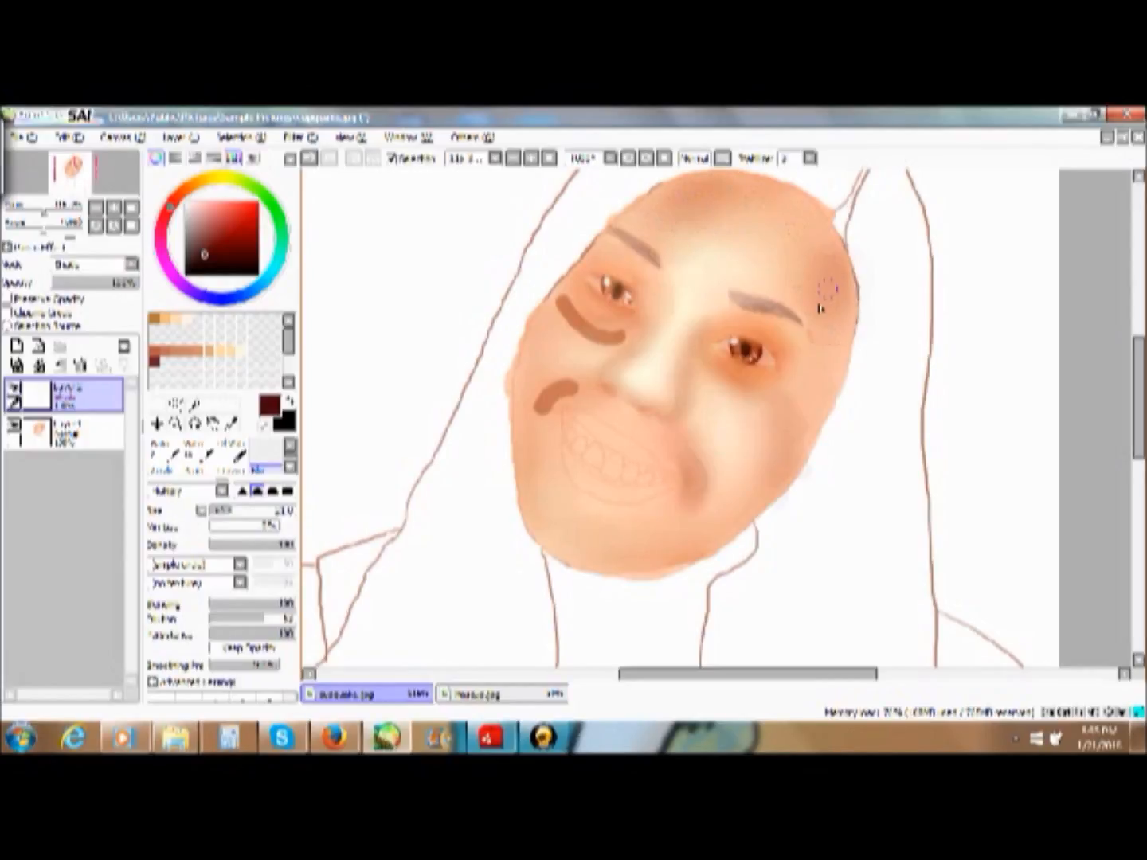
{"action": "mouse_move", "coordinate": [633, 351]}
{"action": "left_mouse_down"}
{"action": "mouse_move", "coordinate": [601, 353]}
{"action": "mouse_move", "coordinate": [592, 326]}
{"action": "mouse_move", "coordinate": [566, 305]}
{"action": "left_mouse_up"}
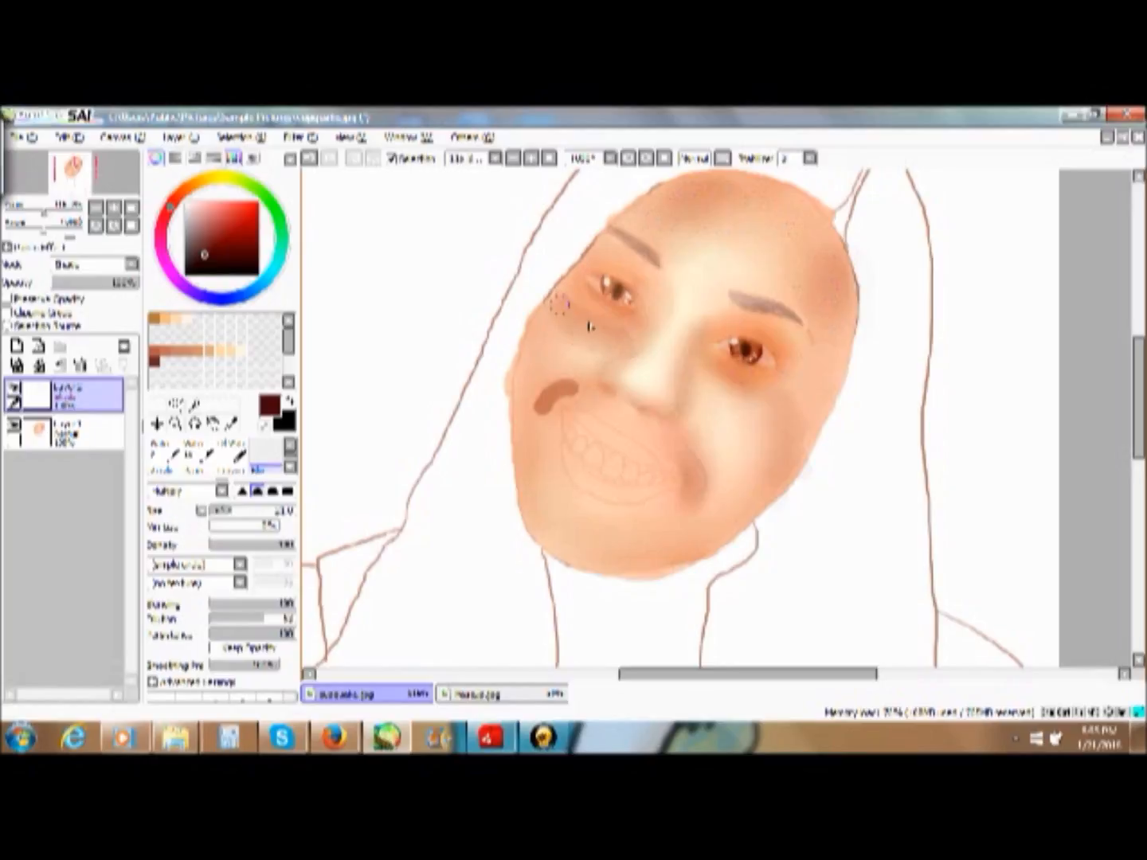
{"action": "mouse_move", "coordinate": [555, 371]}
{"action": "left_mouse_down"}
{"action": "mouse_move", "coordinate": [581, 378]}
{"action": "mouse_move", "coordinate": [533, 414]}
{"action": "mouse_move", "coordinate": [555, 384]}
{"action": "mouse_move", "coordinate": [525, 422]}
{"action": "mouse_move", "coordinate": [562, 372]}
{"action": "mouse_move", "coordinate": [590, 369]}
{"action": "mouse_move", "coordinate": [551, 403]}
{"action": "mouse_move", "coordinate": [599, 381]}
{"action": "left_mouse_up"}
{"action": "mouse_move", "coordinate": [698, 444]}
{"action": "left_mouse_down"}
{"action": "mouse_move", "coordinate": [690, 505]}
{"action": "mouse_move", "coordinate": [709, 502]}
{"action": "left_mouse_up"}
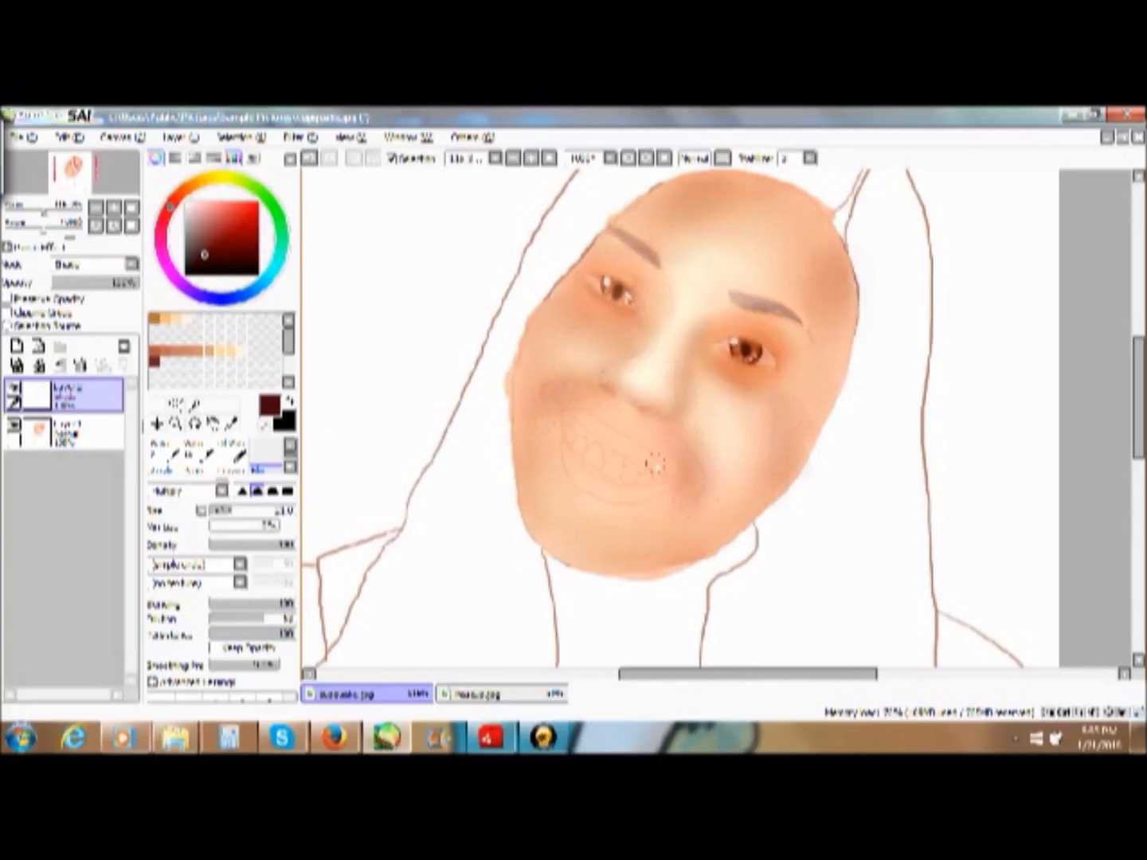
- Merge the shading layer down into the portrait layer and add a new Normal layer above it
{"action": "left_click", "coordinate": [40, 366]}
{"action": "left_click", "coordinate": [16, 347]}
- Draw a black Pencil line along the upper lid of the portrait's left-hand eye and fill in a thick winged outer corner
{"action": "left_click", "coordinate": [177, 423]}
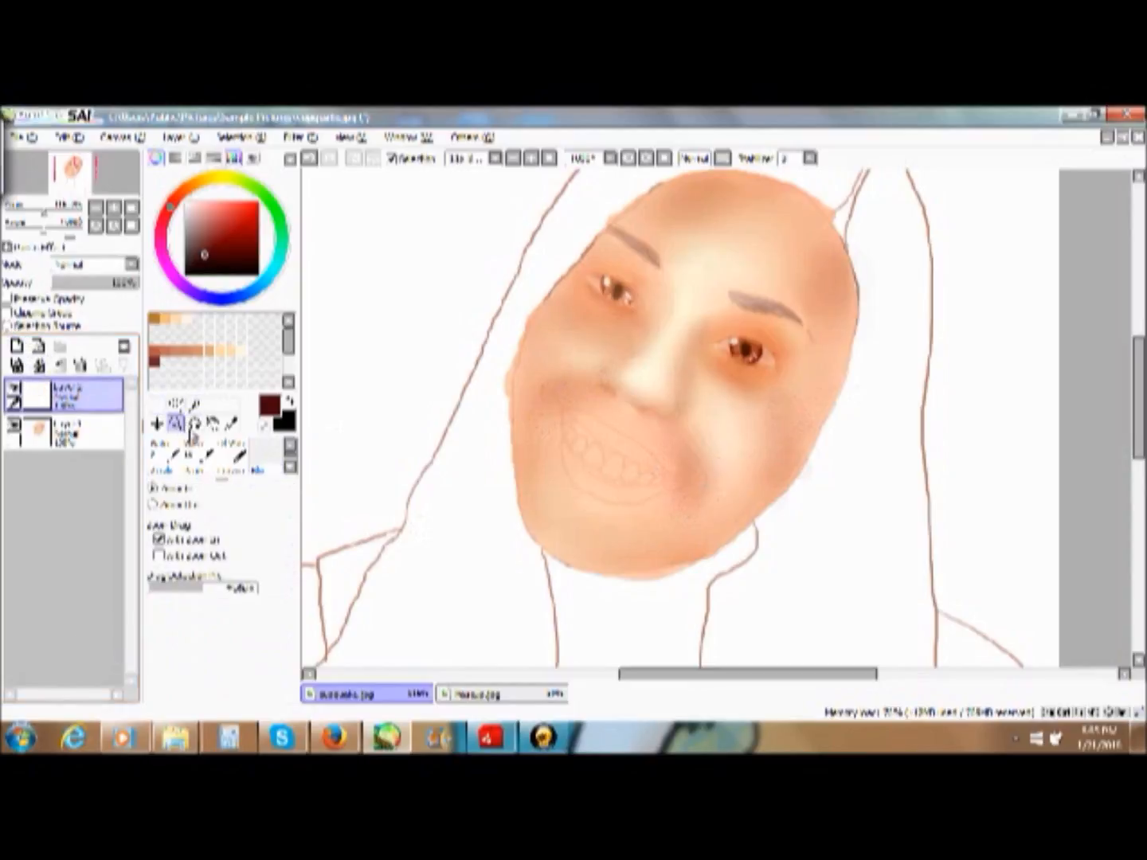
{"action": "left_click_drag", "start_coordinate": [554, 228], "coordinate": [905, 422]}
{"action": "left_click_drag", "start_coordinate": [756, 684], "coordinate": [743, 684]}
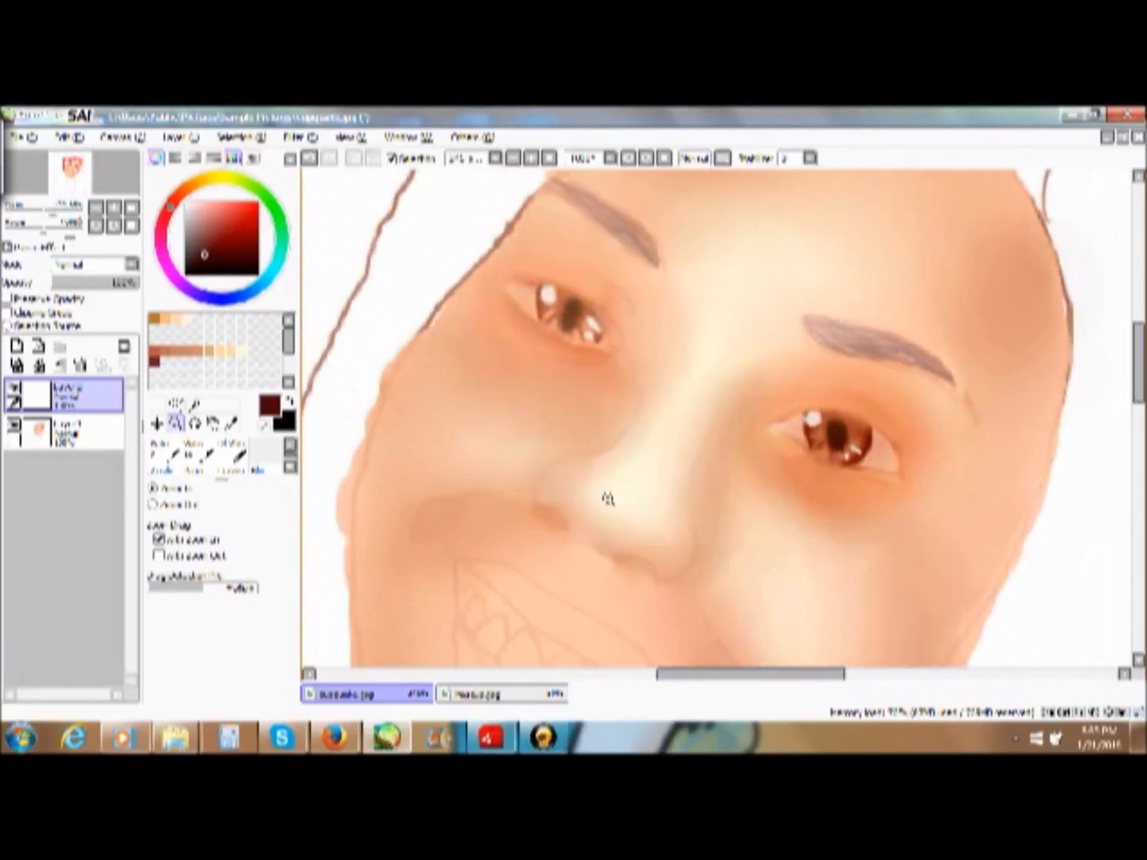
{"action": "scroll", "coordinate": [273, 456], "scroll_direction": "up", "scroll_amount": 2}
{"action": "left_click", "coordinate": [166, 455]}
{"action": "left_click", "coordinate": [291, 446]}
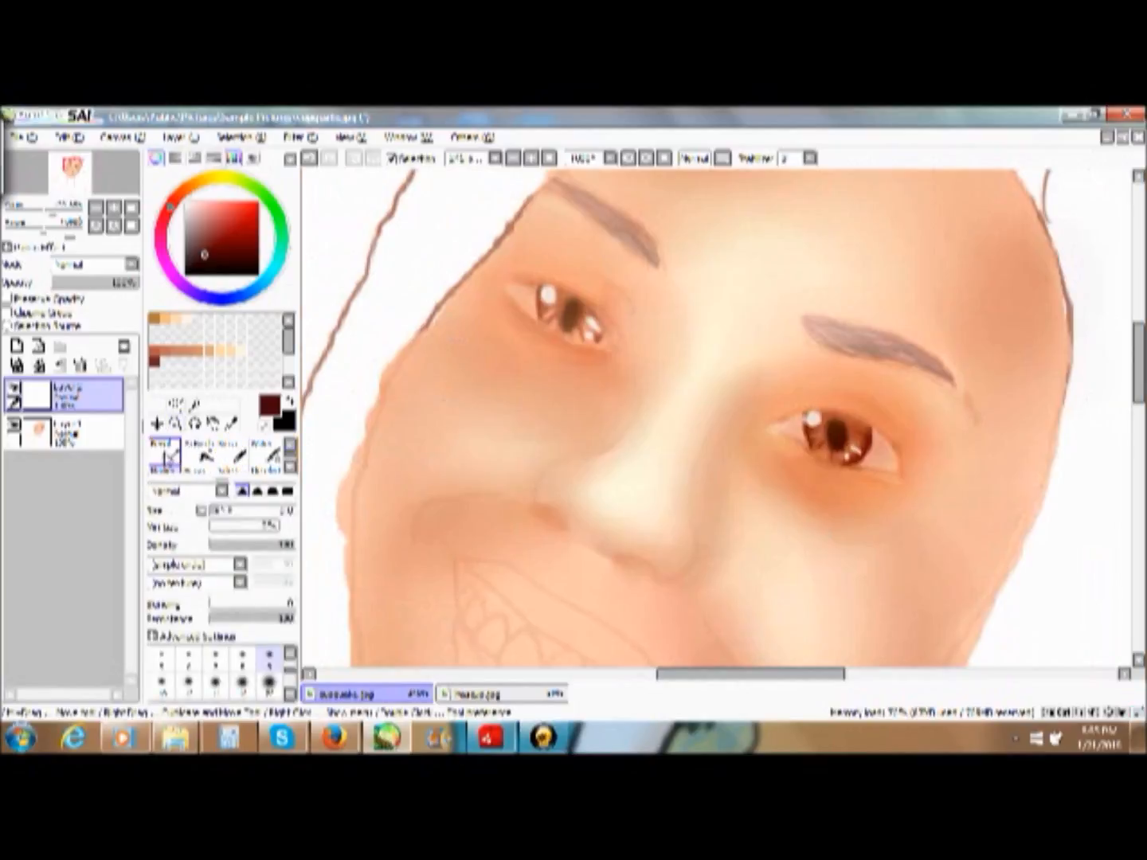
{"action": "left_click", "coordinate": [167, 455]}
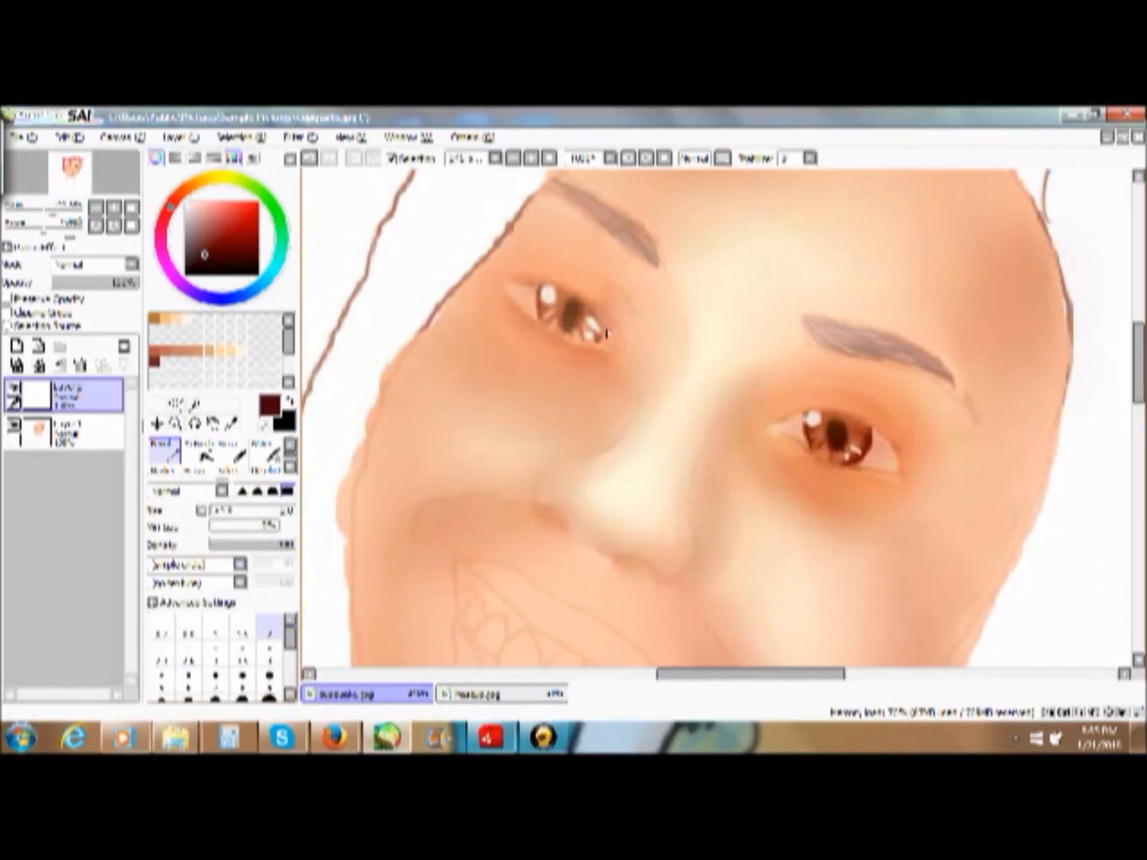
{"action": "left_click", "coordinate": [177, 425]}
{"action": "left_click_drag", "start_coordinate": [441, 237], "coordinate": [738, 419]}
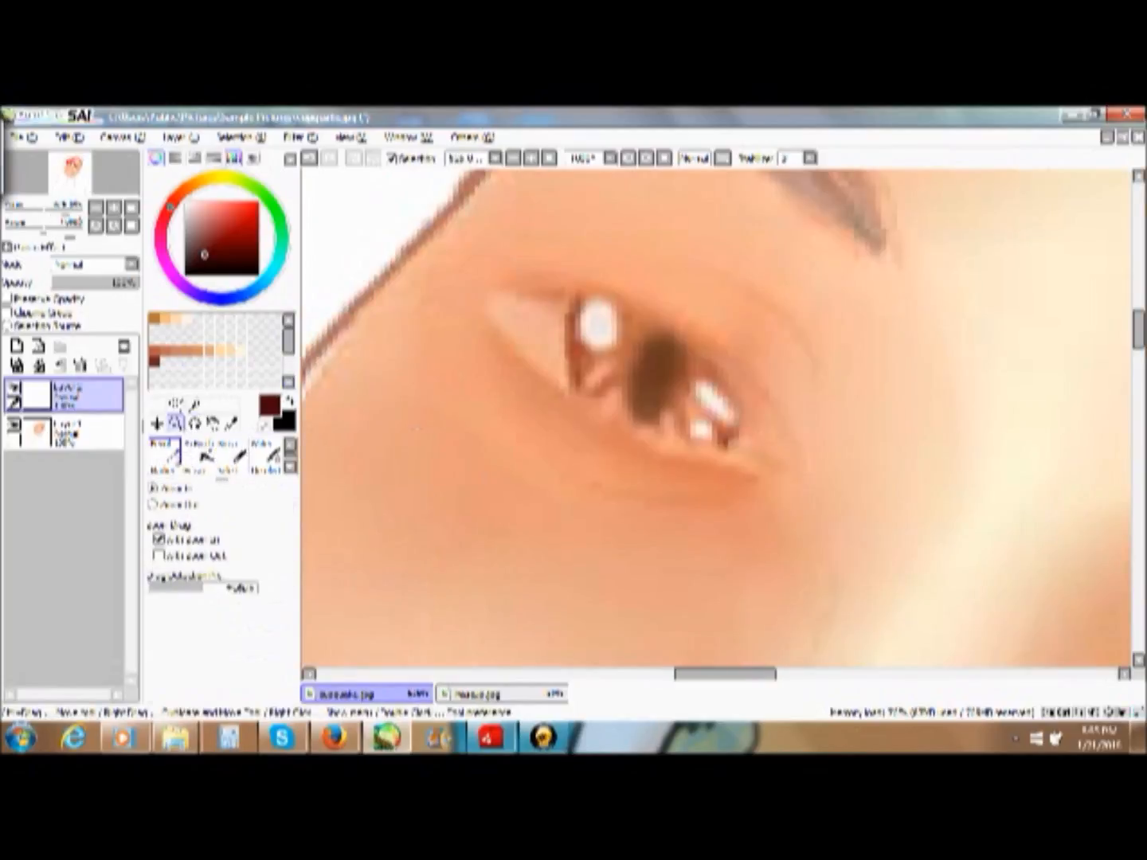
{"action": "left_click", "coordinate": [167, 454]}
{"action": "mouse_move", "coordinate": [776, 474]}
{"action": "left_mouse_down"}
{"action": "mouse_move", "coordinate": [757, 429]}
{"action": "mouse_move", "coordinate": [672, 344]}
{"action": "left_mouse_up"}
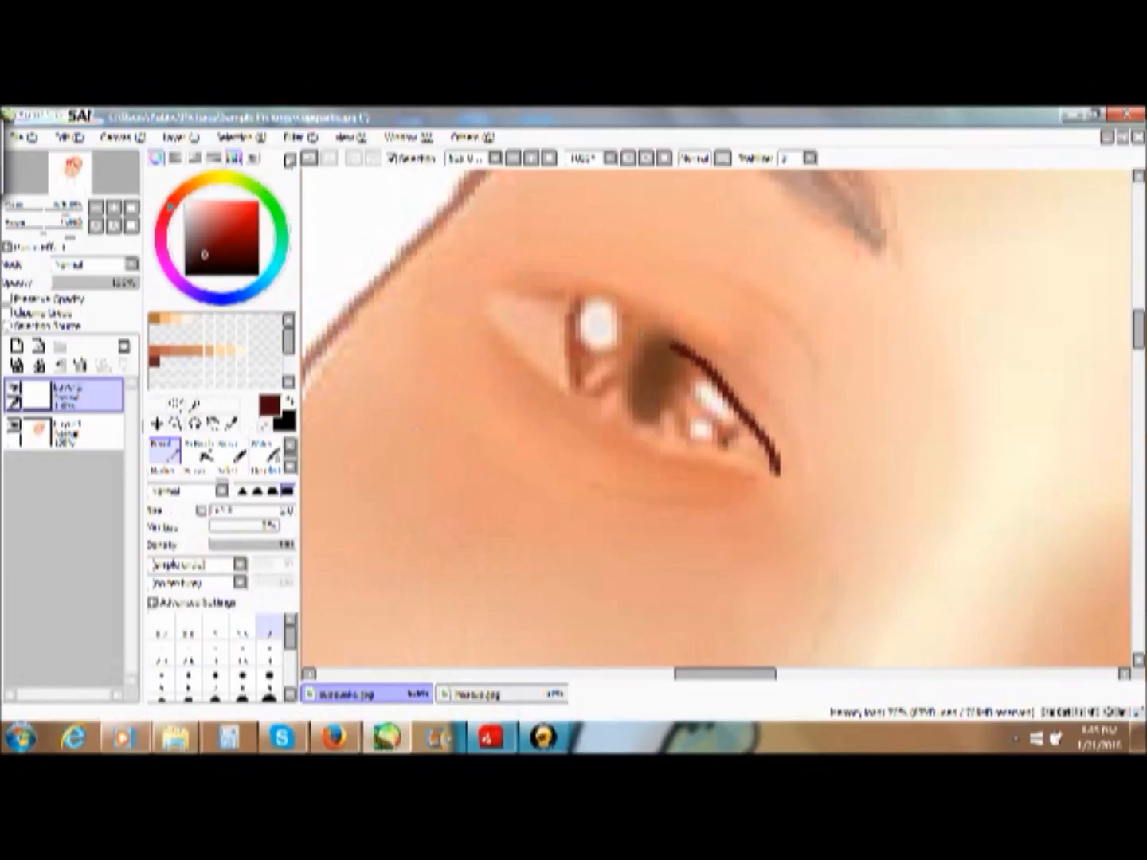
{"action": "left_click", "coordinate": [309, 158]}
{"action": "left_click", "coordinate": [257, 273]}
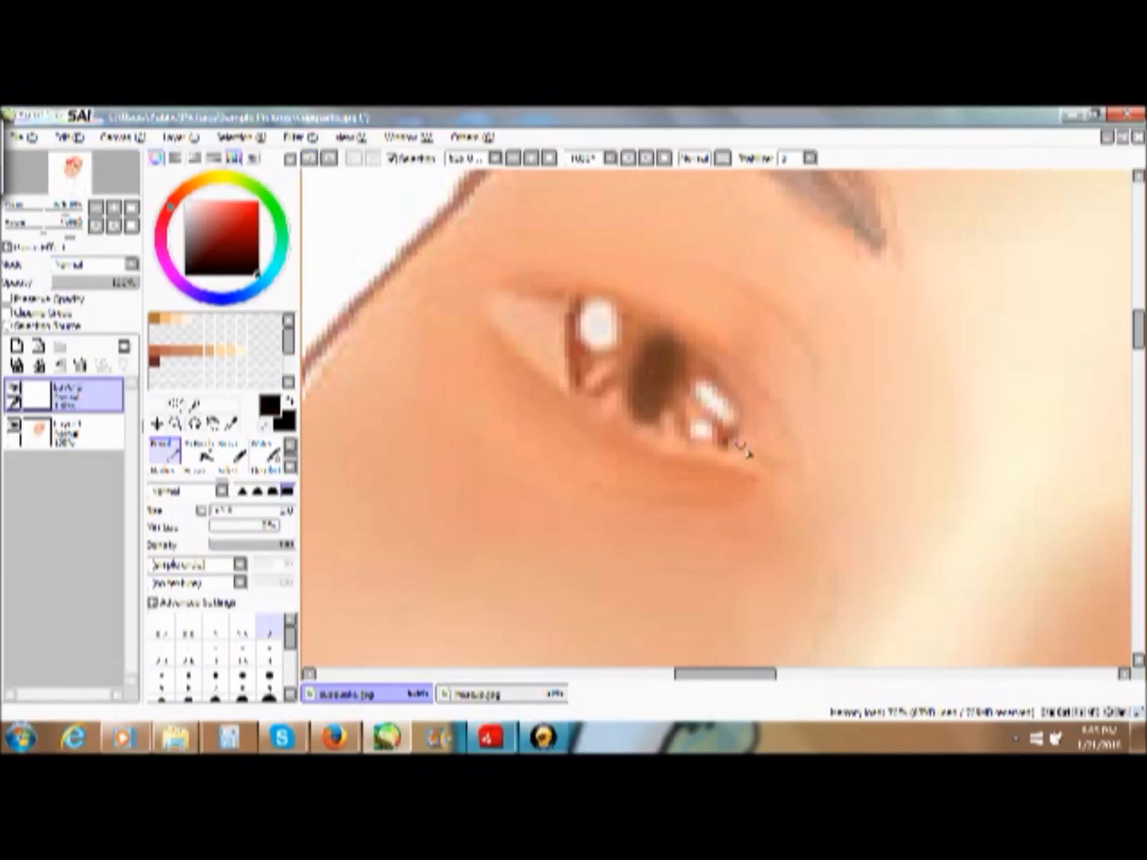
{"action": "mouse_move", "coordinate": [778, 478]}
{"action": "left_mouse_down"}
{"action": "mouse_move", "coordinate": [757, 418]}
{"action": "mouse_move", "coordinate": [715, 362]}
{"action": "mouse_move", "coordinate": [663, 330]}
{"action": "mouse_move", "coordinate": [591, 297]}
{"action": "mouse_move", "coordinate": [472, 299]}
{"action": "left_mouse_up"}
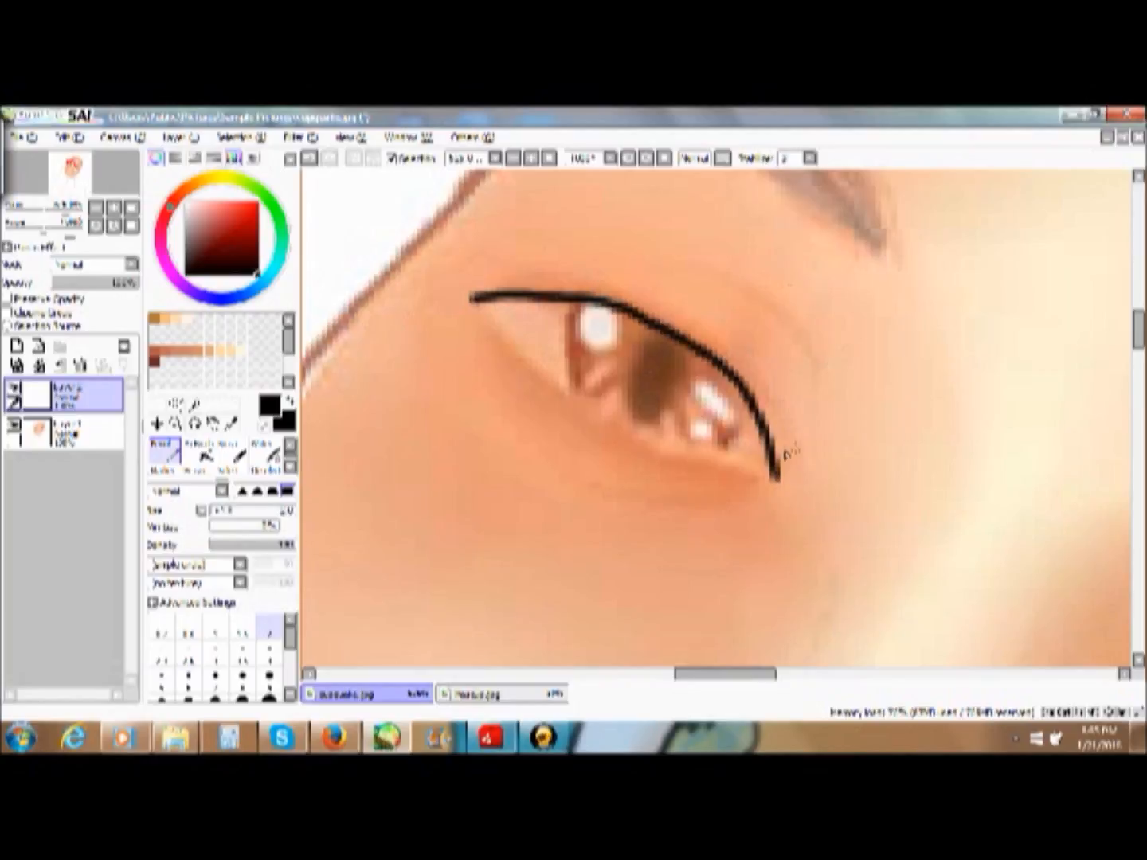
{"action": "mouse_move", "coordinate": [772, 447]}
{"action": "left_mouse_down"}
{"action": "mouse_move", "coordinate": [732, 376]}
{"action": "mouse_move", "coordinate": [679, 334]}
{"action": "mouse_move", "coordinate": [605, 300]}
{"action": "mouse_move", "coordinate": [470, 267]}
{"action": "left_mouse_up"}
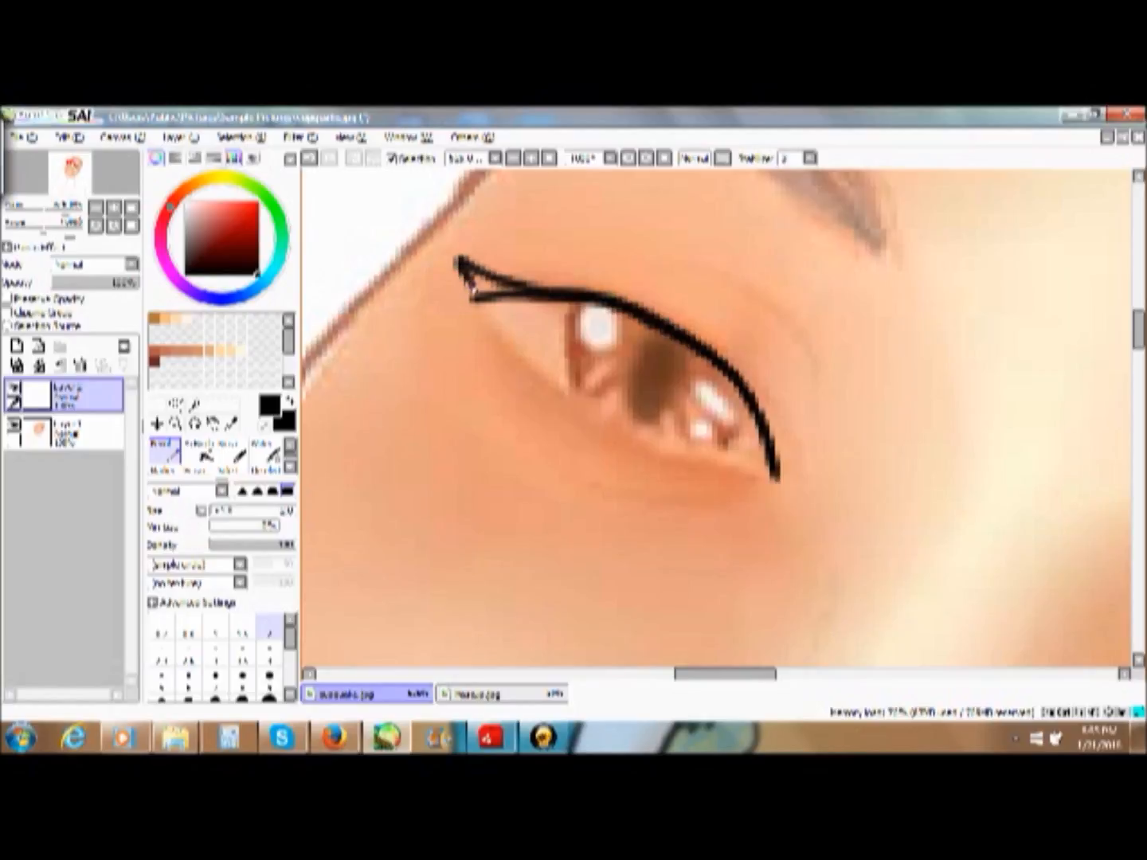
{"action": "mouse_move", "coordinate": [492, 299]}
{"action": "left_mouse_down"}
{"action": "mouse_move", "coordinate": [536, 279]}
{"action": "mouse_move", "coordinate": [485, 285]}
{"action": "mouse_move", "coordinate": [530, 295]}
{"action": "left_mouse_up"}
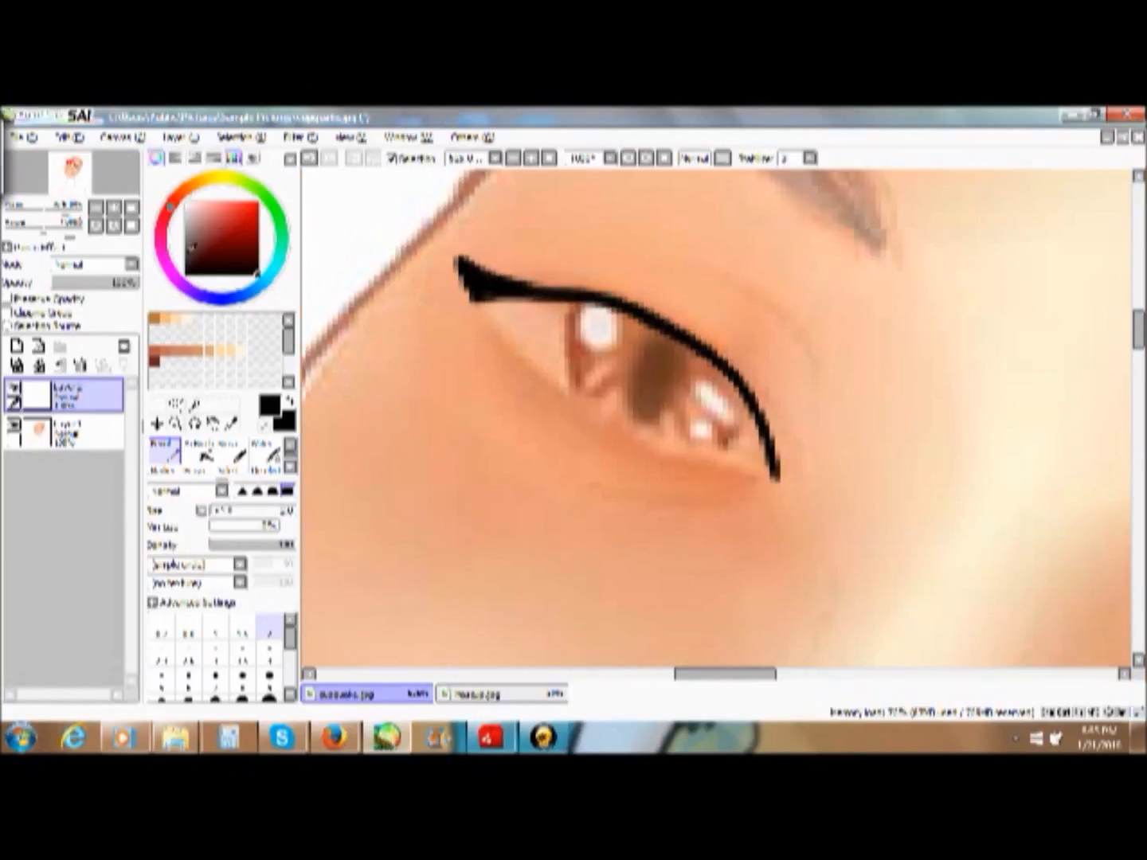
- Draw a thin dark orange-brown line along the left-hand eye's lower lid, joining both ends of the black lash line
{"action": "left_click_drag", "start_coordinate": [210, 243], "coordinate": [222, 224]}
{"action": "left_click", "coordinate": [164, 351]}
{"action": "left_click", "coordinate": [155, 318]}
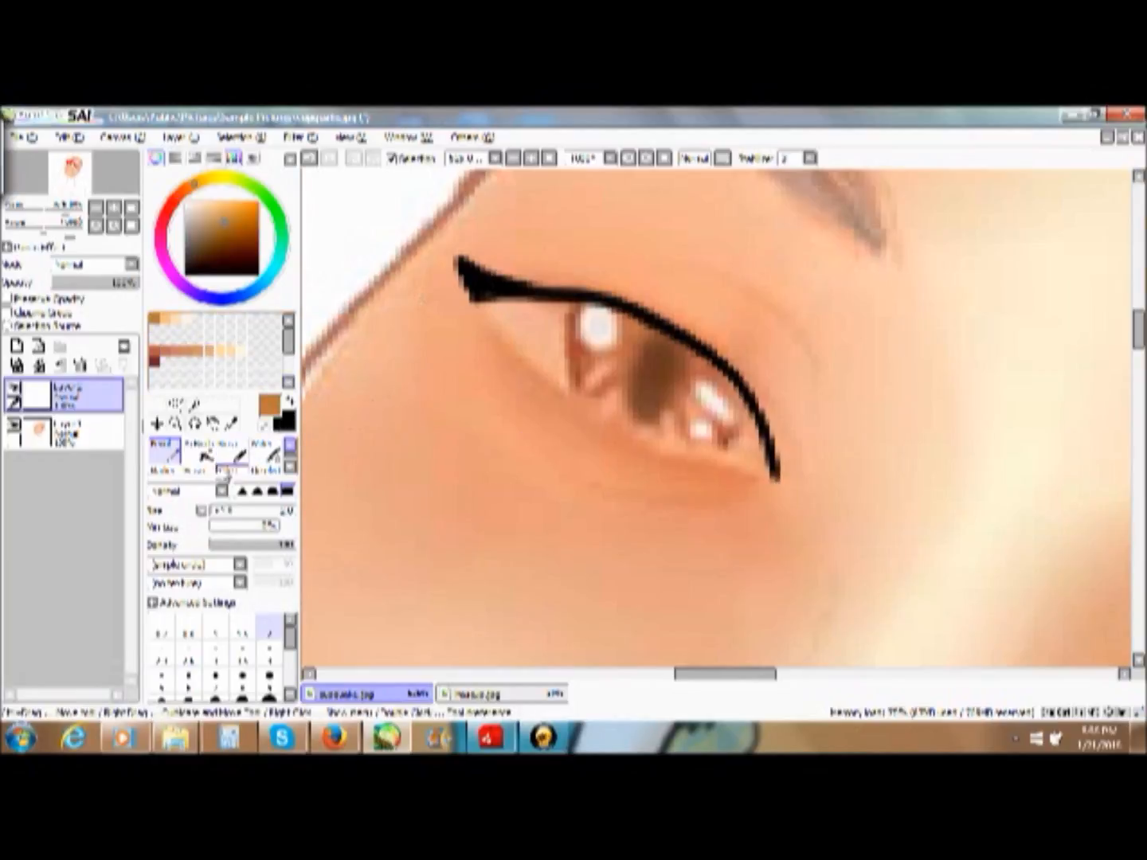
{"action": "left_click_drag", "start_coordinate": [470, 297], "coordinate": [531, 358]}
{"action": "left_click", "coordinate": [311, 159]}
{"action": "left_click_drag", "start_coordinate": [243, 232], "coordinate": [247, 243]}
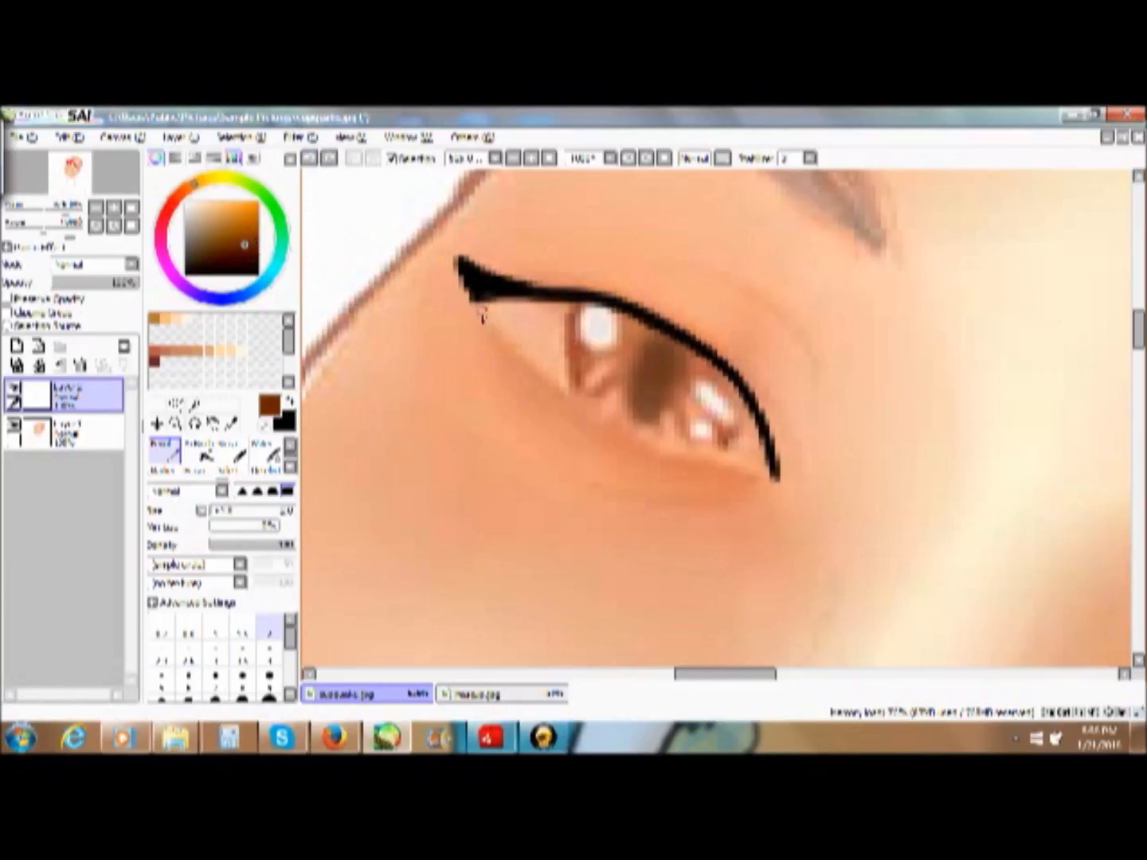
{"action": "mouse_move", "coordinate": [480, 310]}
{"action": "left_mouse_down"}
{"action": "mouse_move", "coordinate": [561, 387]}
{"action": "mouse_move", "coordinate": [732, 453]}
{"action": "left_mouse_up"}
{"action": "left_click", "coordinate": [310, 159]}
{"action": "mouse_move", "coordinate": [501, 312]}
{"action": "left_mouse_down"}
{"action": "mouse_move", "coordinate": [585, 398]}
{"action": "mouse_move", "coordinate": [667, 440]}
{"action": "mouse_move", "coordinate": [754, 464]}
{"action": "left_mouse_up"}
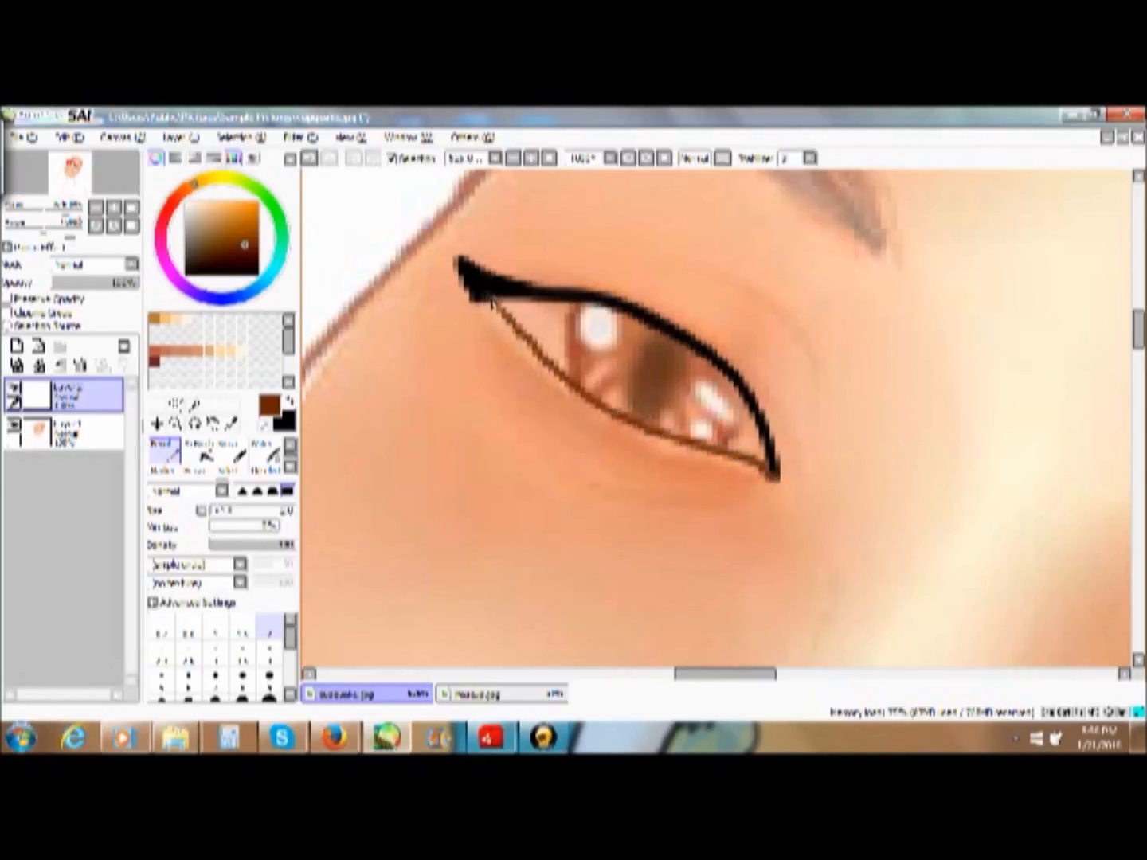
{"action": "left_click_drag", "start_coordinate": [743, 679], "coordinate": [833, 681]}
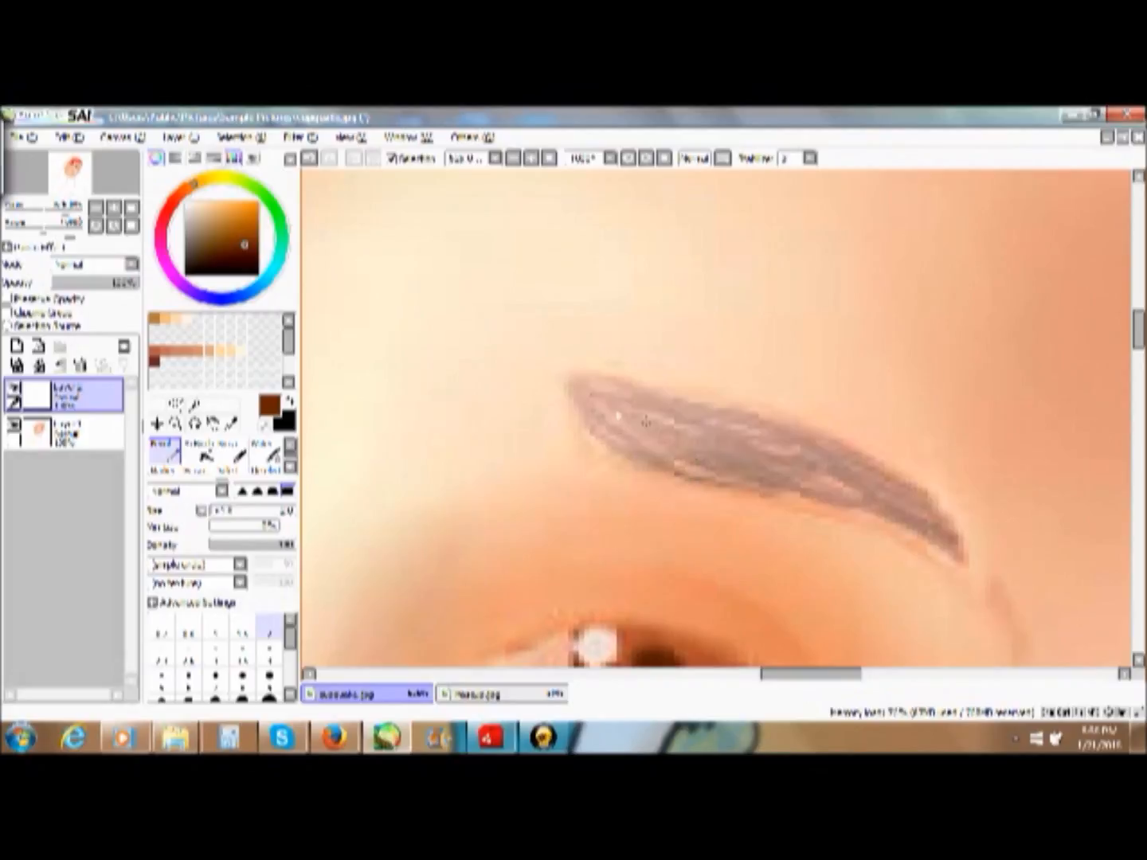
{"action": "left_click_drag", "start_coordinate": [604, 399], "coordinate": [834, 472]}
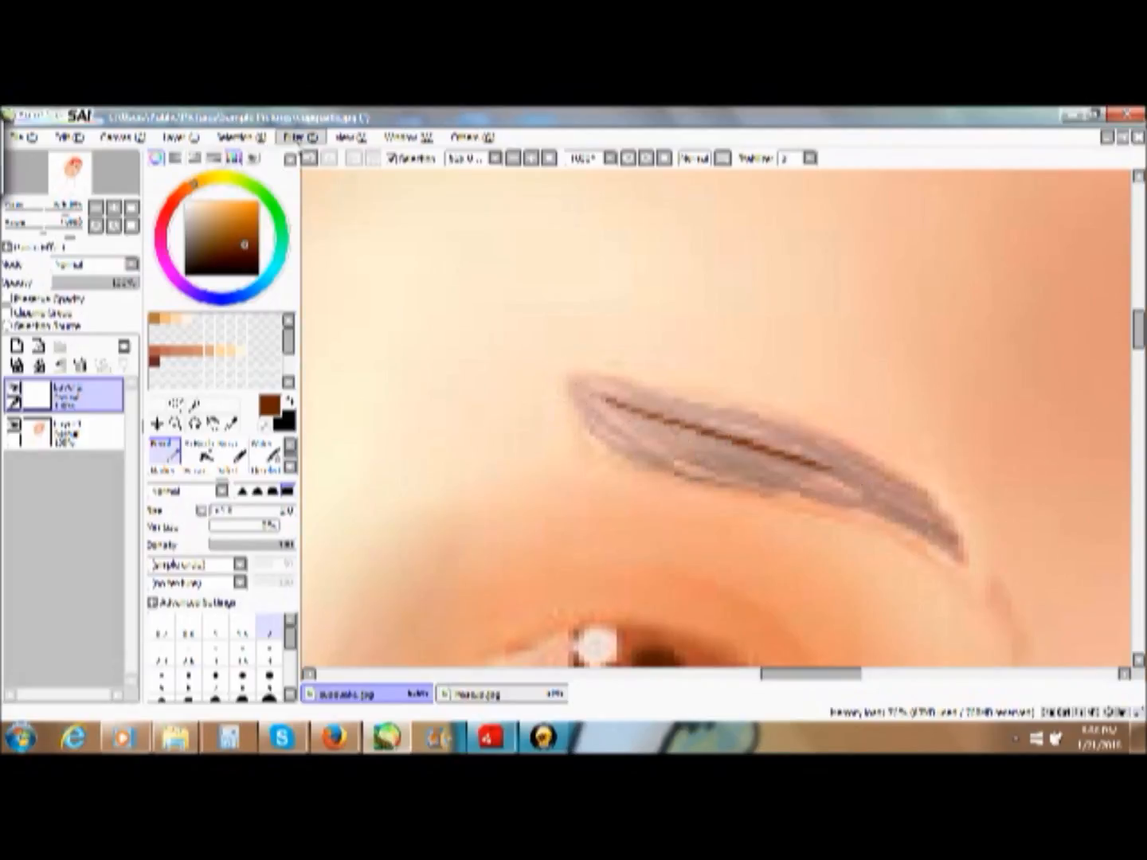
{"action": "left_click", "coordinate": [309, 158]}
{"action": "left_click_drag", "start_coordinate": [1139, 340], "coordinate": [1140, 360]}
{"action": "mouse_move", "coordinate": [833, 484]}
{"action": "left_mouse_down"}
{"action": "mouse_move", "coordinate": [815, 417]}
{"action": "mouse_move", "coordinate": [751, 347]}
{"action": "mouse_move", "coordinate": [633, 307]}
{"action": "left_mouse_up"}
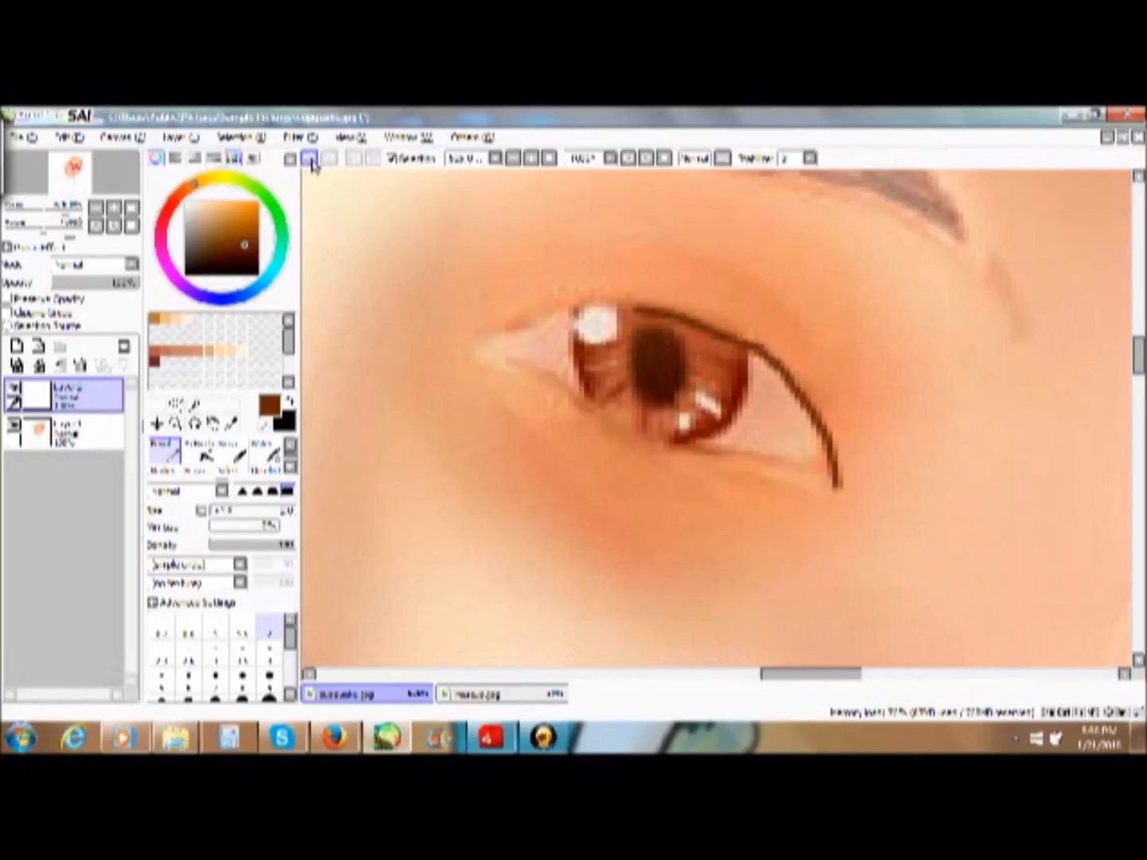
{"action": "left_click", "coordinate": [310, 158]}
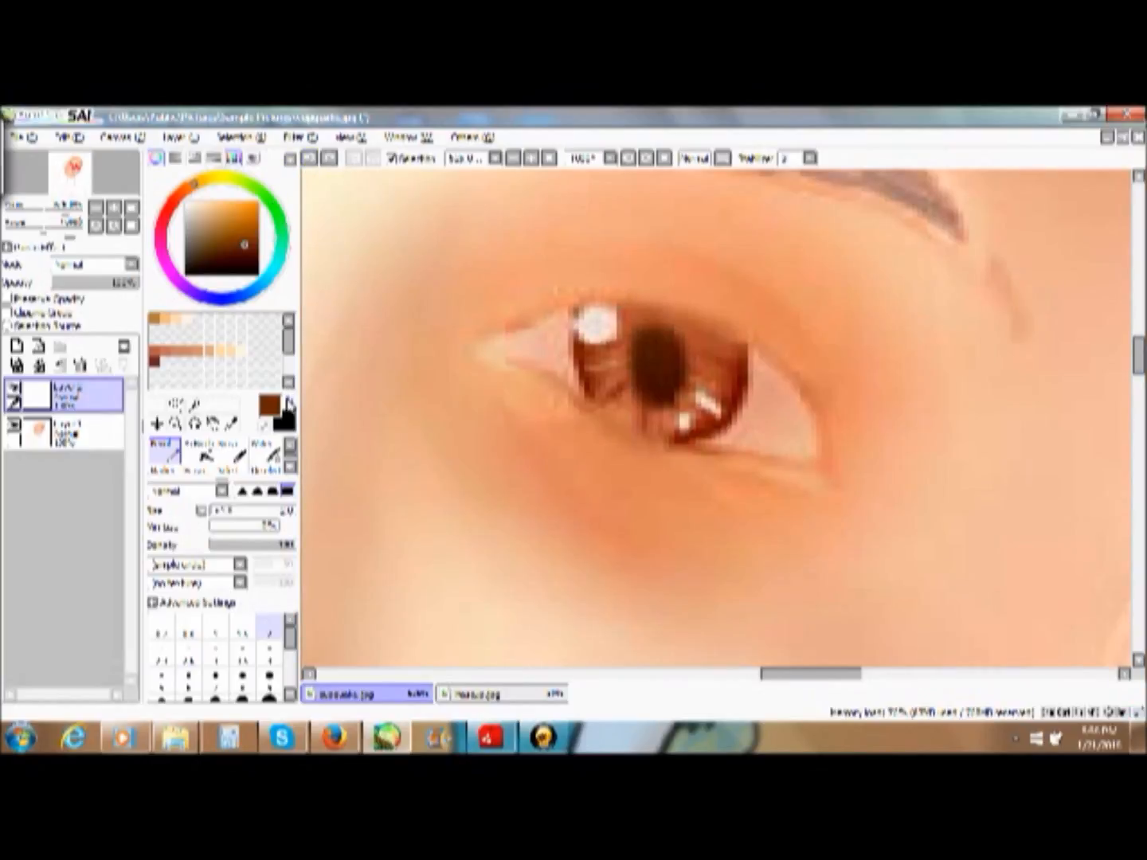
- Draw a black line along the upper lid of the right-hand eye and erase its overlong outer tail
{"action": "left_click", "coordinate": [290, 403]}
{"action": "mouse_move", "coordinate": [465, 347]}
{"action": "left_mouse_down"}
{"action": "mouse_move", "coordinate": [594, 294]}
{"action": "mouse_move", "coordinate": [724, 318]}
{"action": "mouse_move", "coordinate": [780, 363]}
{"action": "mouse_move", "coordinate": [872, 492]}
{"action": "left_mouse_up"}
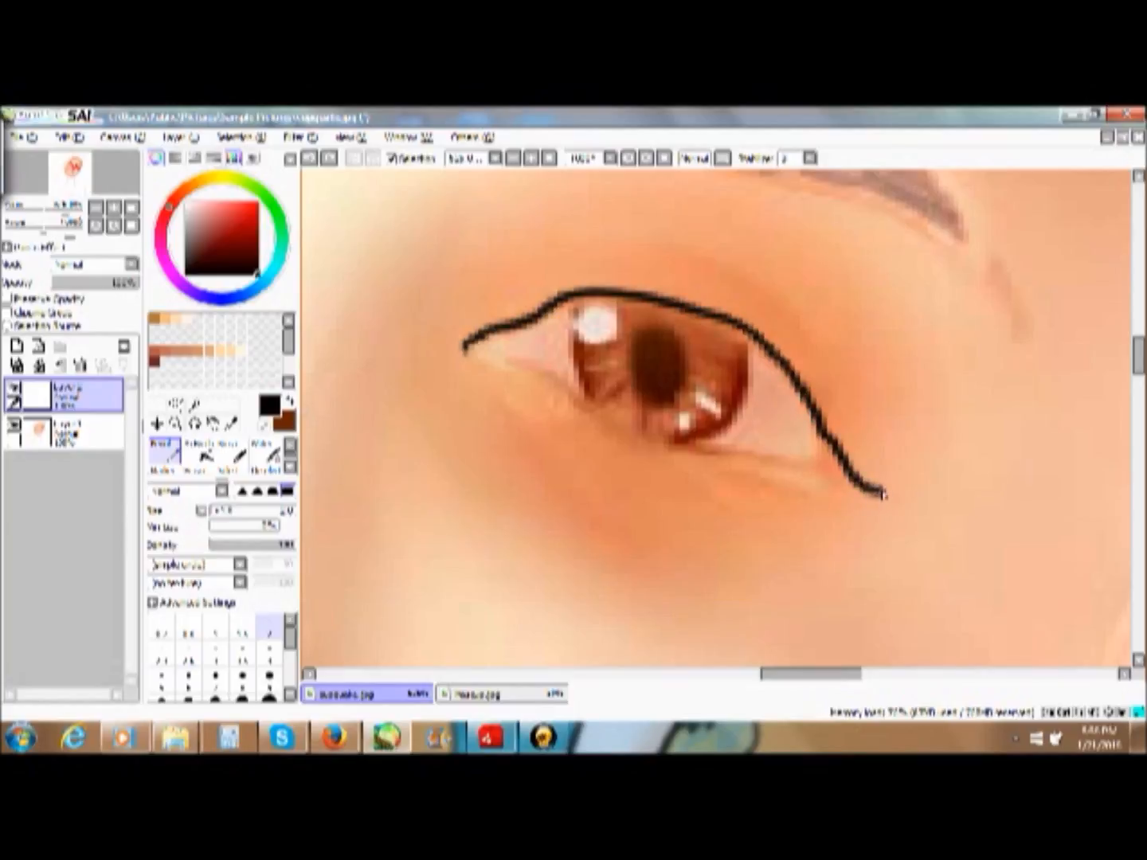
{"action": "left_click_drag", "start_coordinate": [877, 484], "coordinate": [879, 481]}
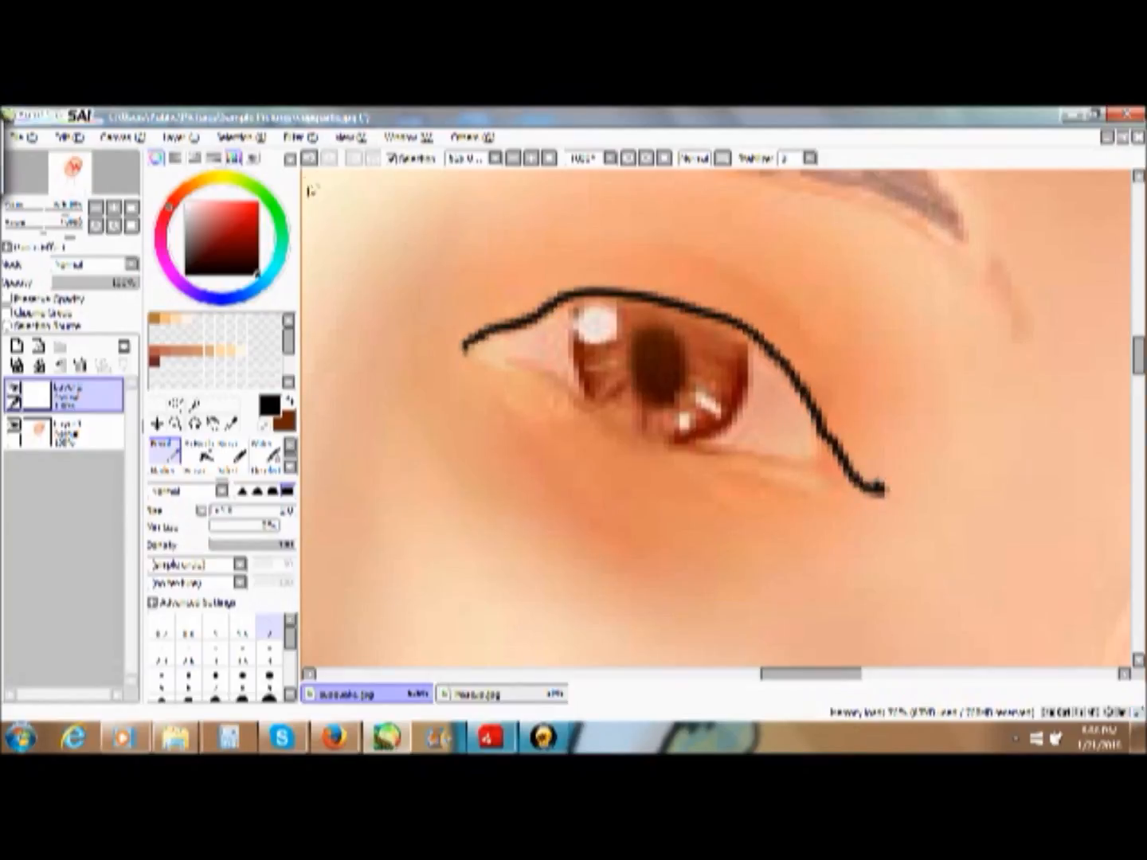
{"action": "left_click", "coordinate": [201, 464]}
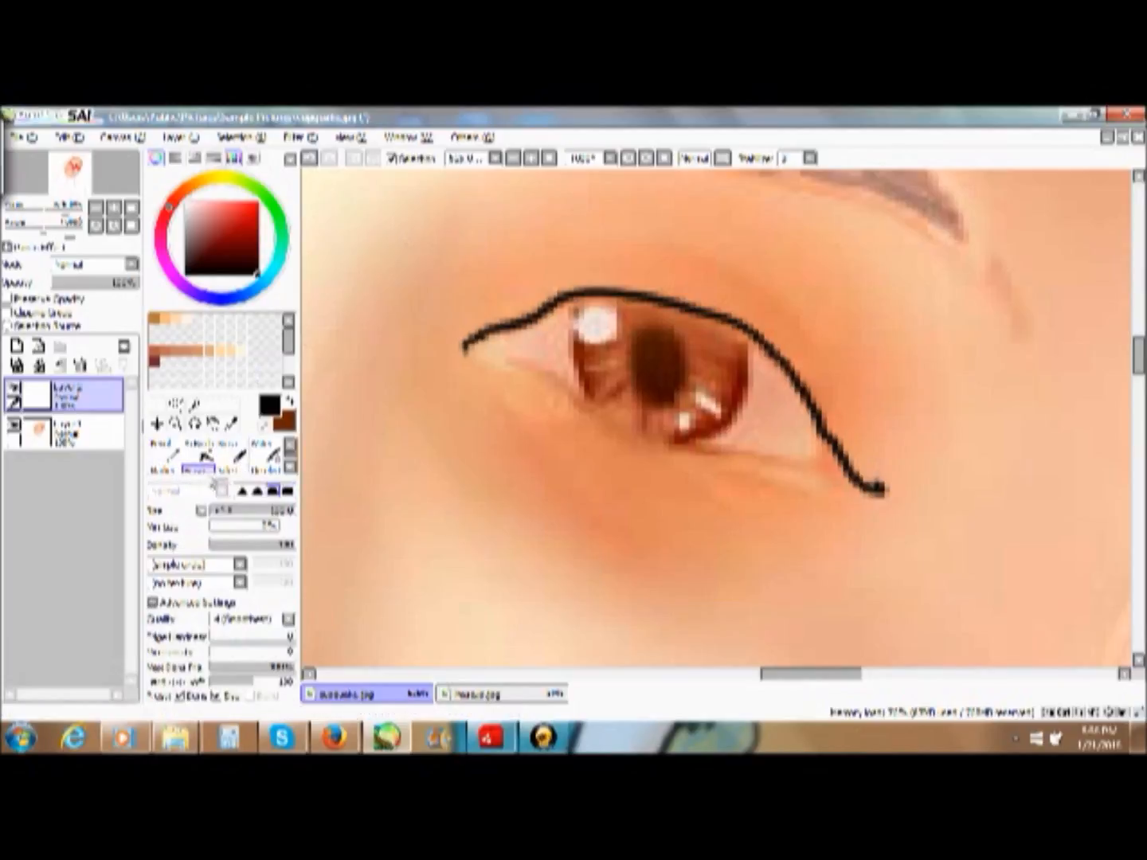
{"action": "mouse_move", "coordinate": [1113, 518]}
{"action": "left_mouse_down"}
{"action": "mouse_move", "coordinate": [1096, 538]}
{"action": "mouse_move", "coordinate": [1080, 483]}
{"action": "mouse_move", "coordinate": [1070, 513]}
{"action": "mouse_move", "coordinate": [1054, 478]}
{"action": "mouse_move", "coordinate": [930, 595]}
{"action": "left_mouse_up"}
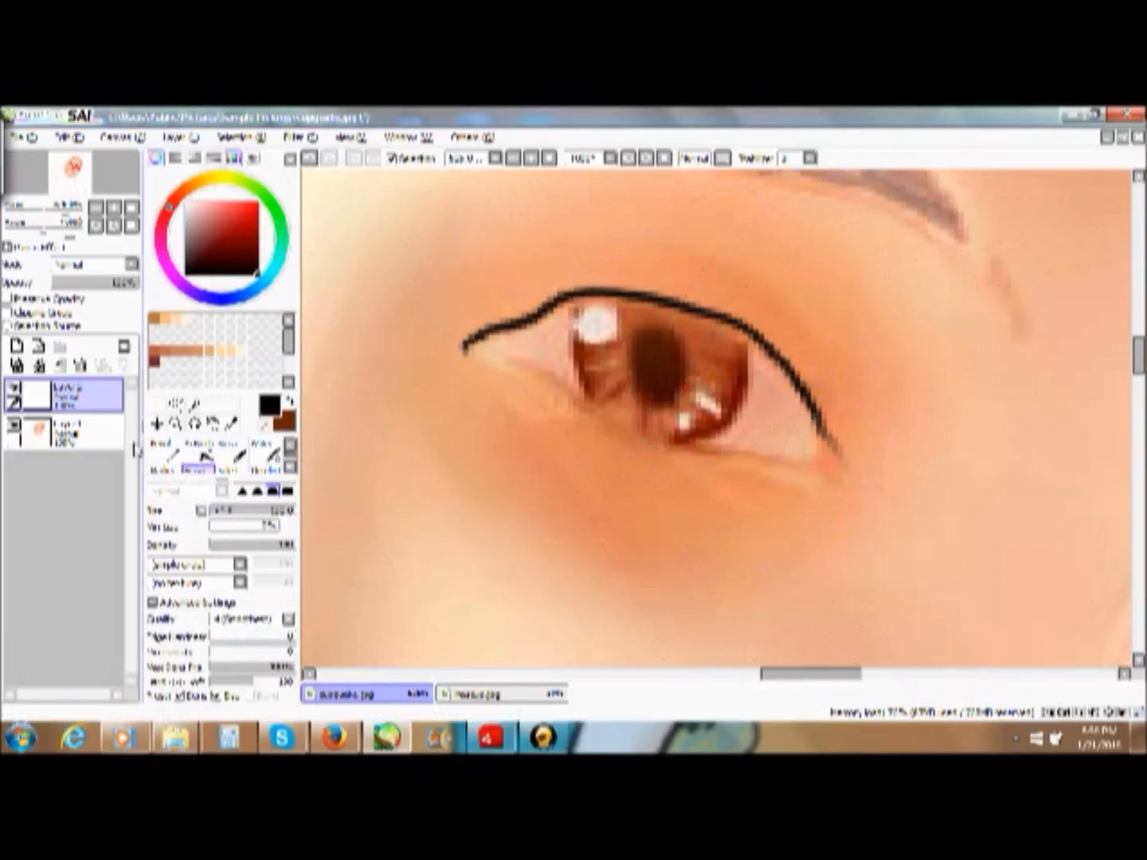
- Thicken the right-hand eye's black lash line with the Pencil and extend its outer corner into a filled, pointed wing
{"action": "right_click", "coordinate": [165, 452]}
{"action": "left_click", "coordinate": [151, 449]}
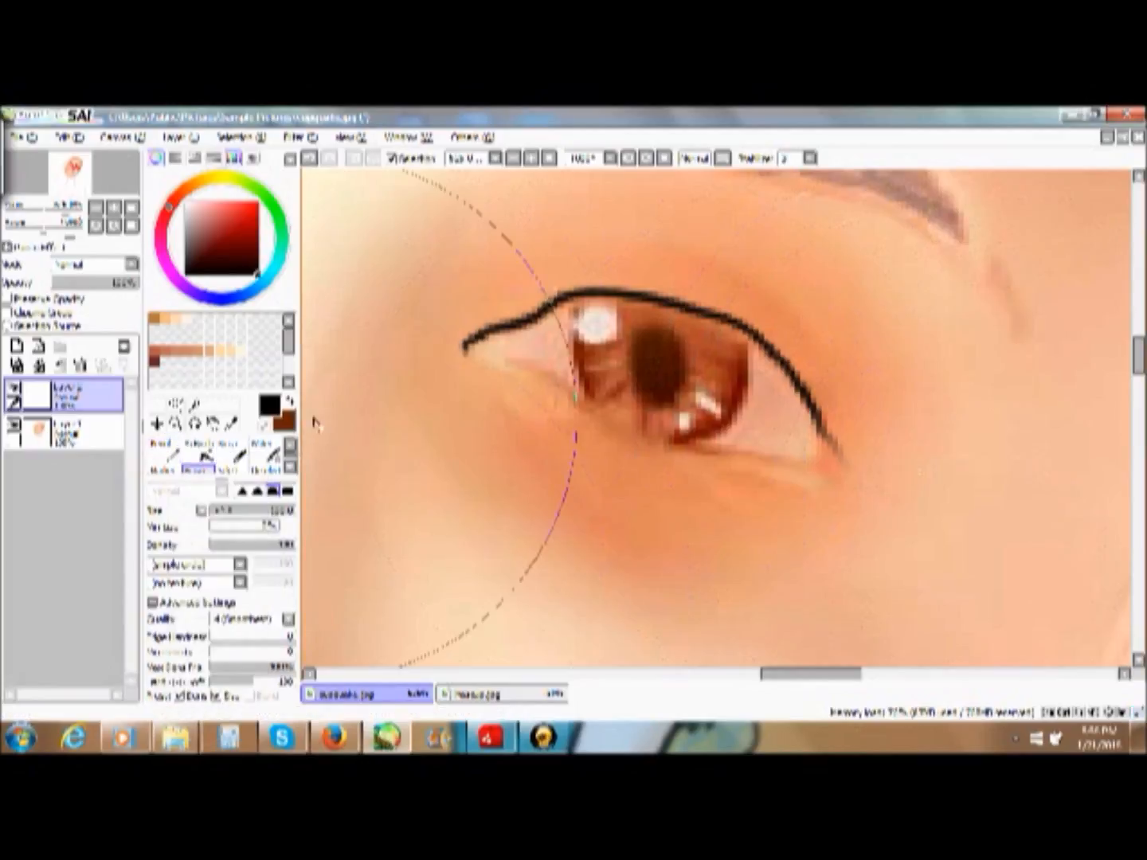
{"action": "key", "text": "n"}
{"action": "left_click_drag", "start_coordinate": [811, 403], "coordinate": [846, 459]}
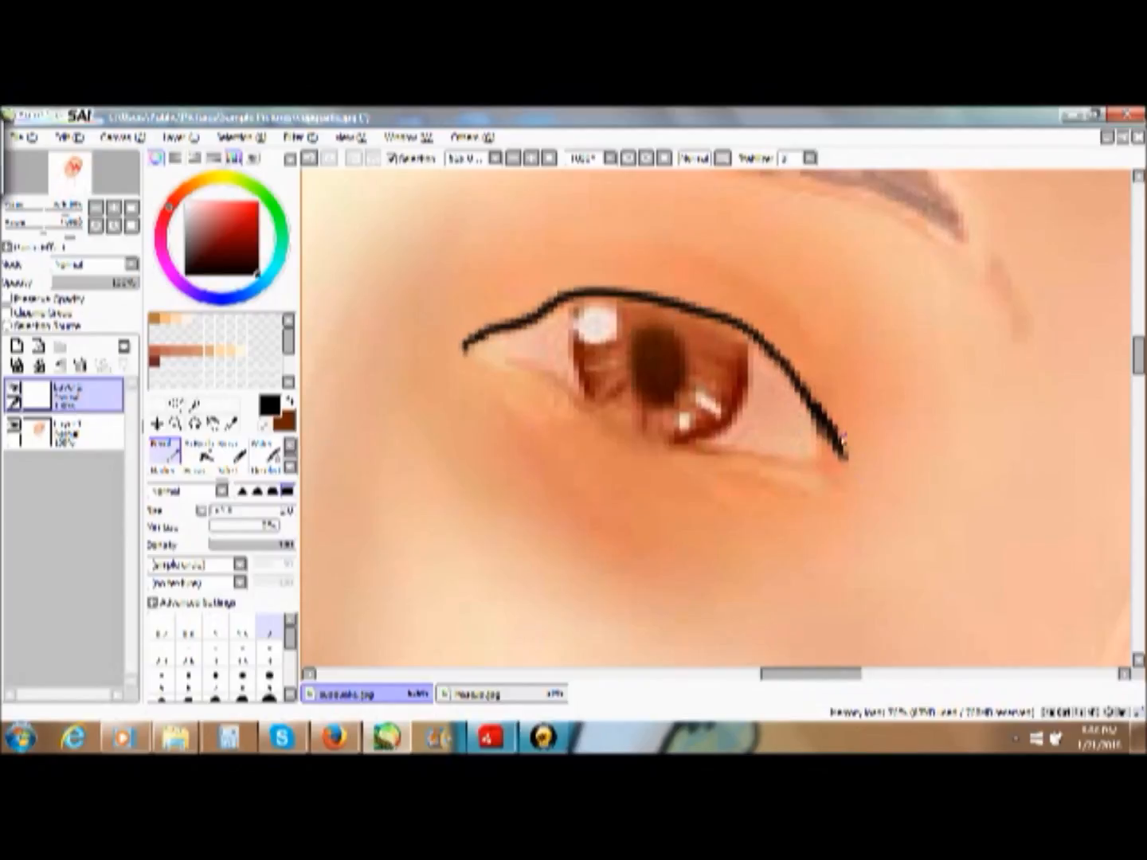
{"action": "mouse_move", "coordinate": [849, 460]}
{"action": "left_mouse_down"}
{"action": "mouse_move", "coordinate": [899, 471]}
{"action": "mouse_move", "coordinate": [772, 347]}
{"action": "mouse_move", "coordinate": [689, 303]}
{"action": "mouse_move", "coordinate": [586, 286]}
{"action": "mouse_move", "coordinate": [466, 345]}
{"action": "left_mouse_up"}
{"action": "mouse_move", "coordinate": [825, 422]}
{"action": "left_mouse_down"}
{"action": "mouse_move", "coordinate": [873, 455]}
{"action": "mouse_move", "coordinate": [811, 395]}
{"action": "mouse_move", "coordinate": [821, 410]}
{"action": "left_mouse_up"}
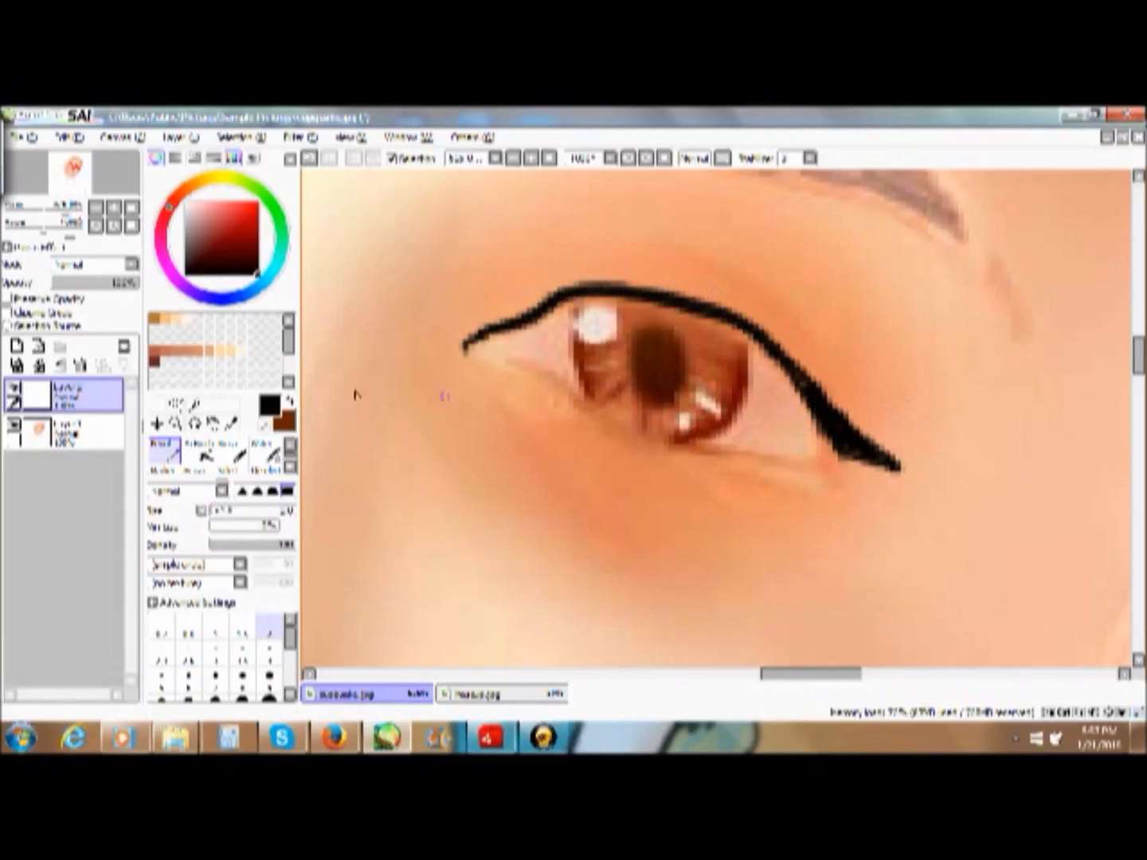
- Draw a thin brown line along the right-hand eye's lower lid from the inner corner to the black wing
{"action": "left_click", "coordinate": [294, 413]}
{"action": "mouse_move", "coordinate": [467, 349]}
{"action": "left_mouse_down"}
{"action": "mouse_move", "coordinate": [541, 375]}
{"action": "mouse_move", "coordinate": [656, 444]}
{"action": "mouse_move", "coordinate": [823, 463]}
{"action": "left_mouse_up"}
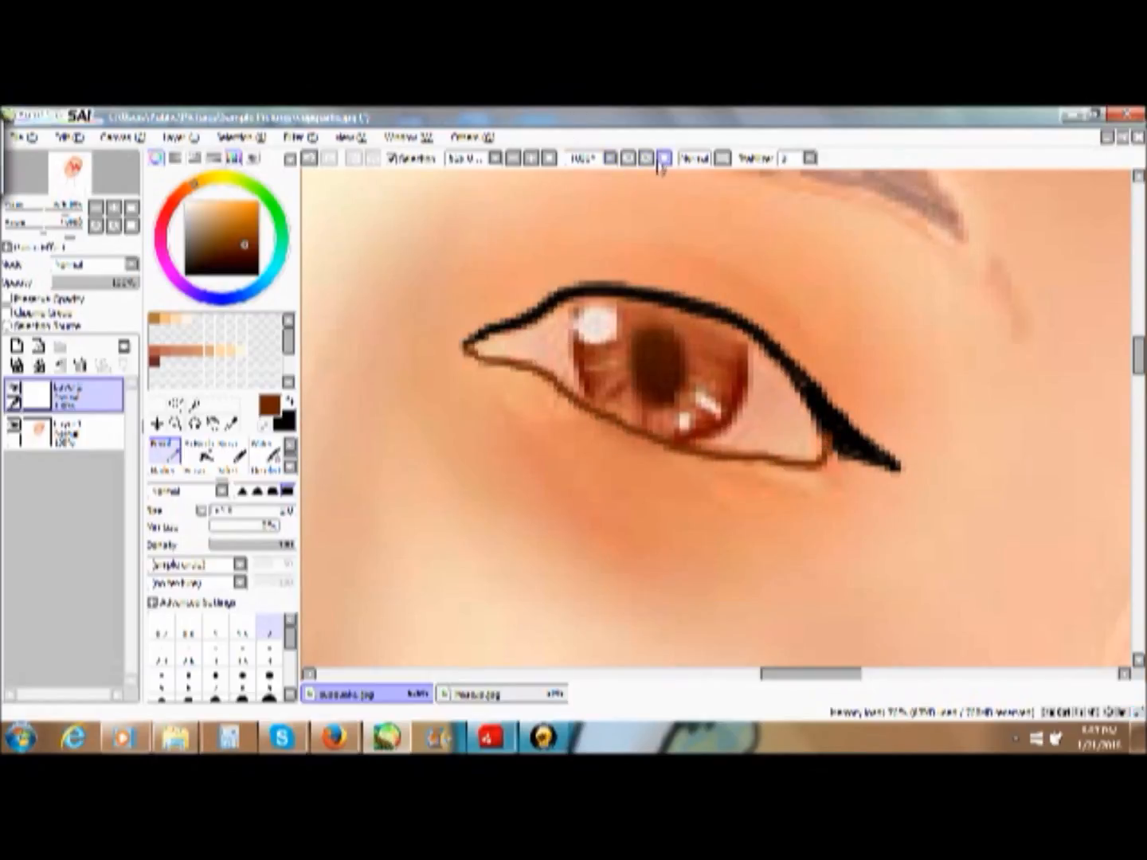
{"action": "left_click", "coordinate": [549, 159]}
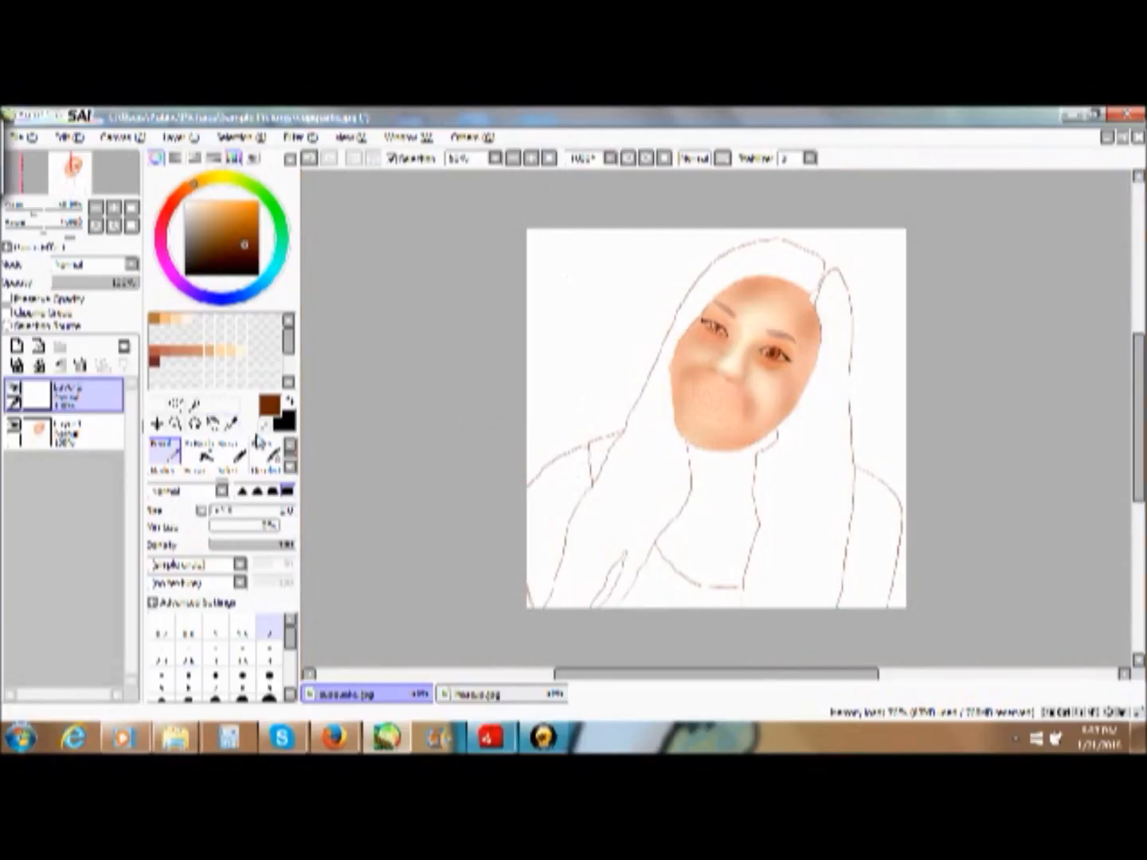
- Examine the outlined eyes up close and within the whole portrait
{"action": "left_click", "coordinate": [175, 423]}
{"action": "left_click_drag", "start_coordinate": [629, 270], "coordinate": [969, 510]}
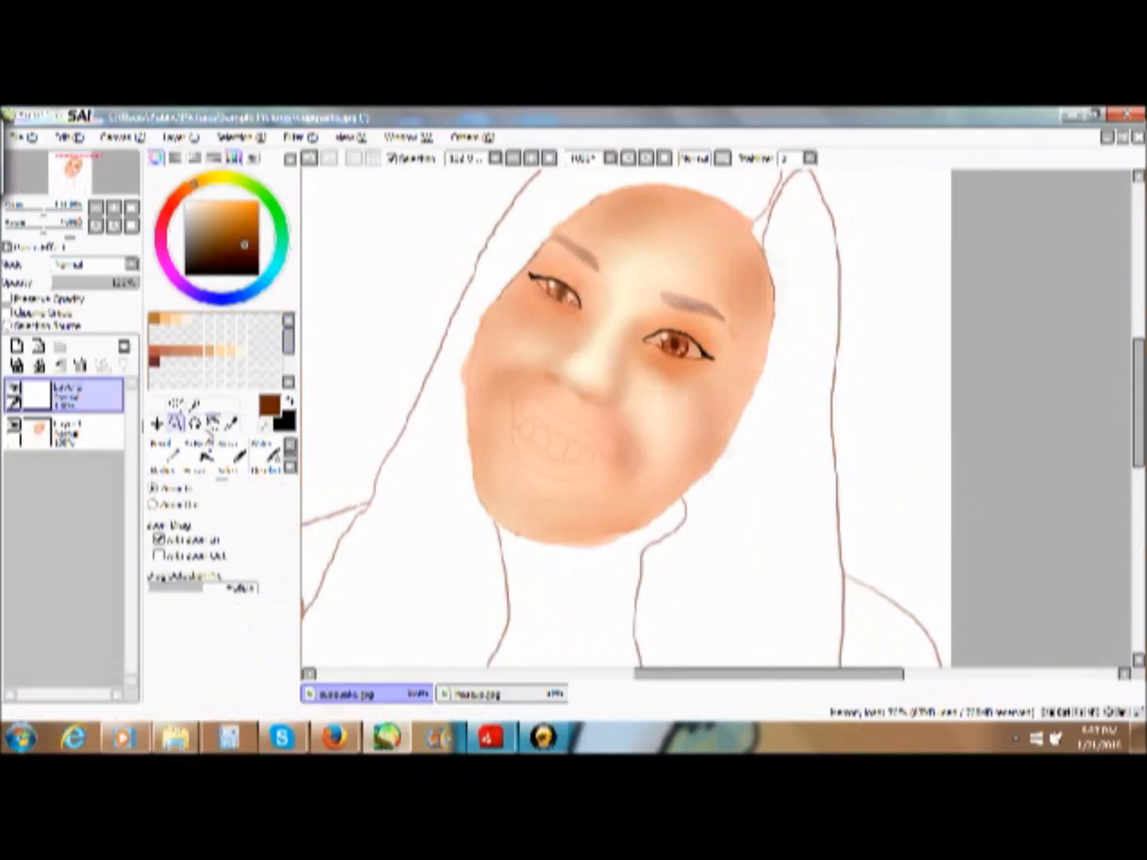
{"action": "left_click", "coordinate": [166, 451]}
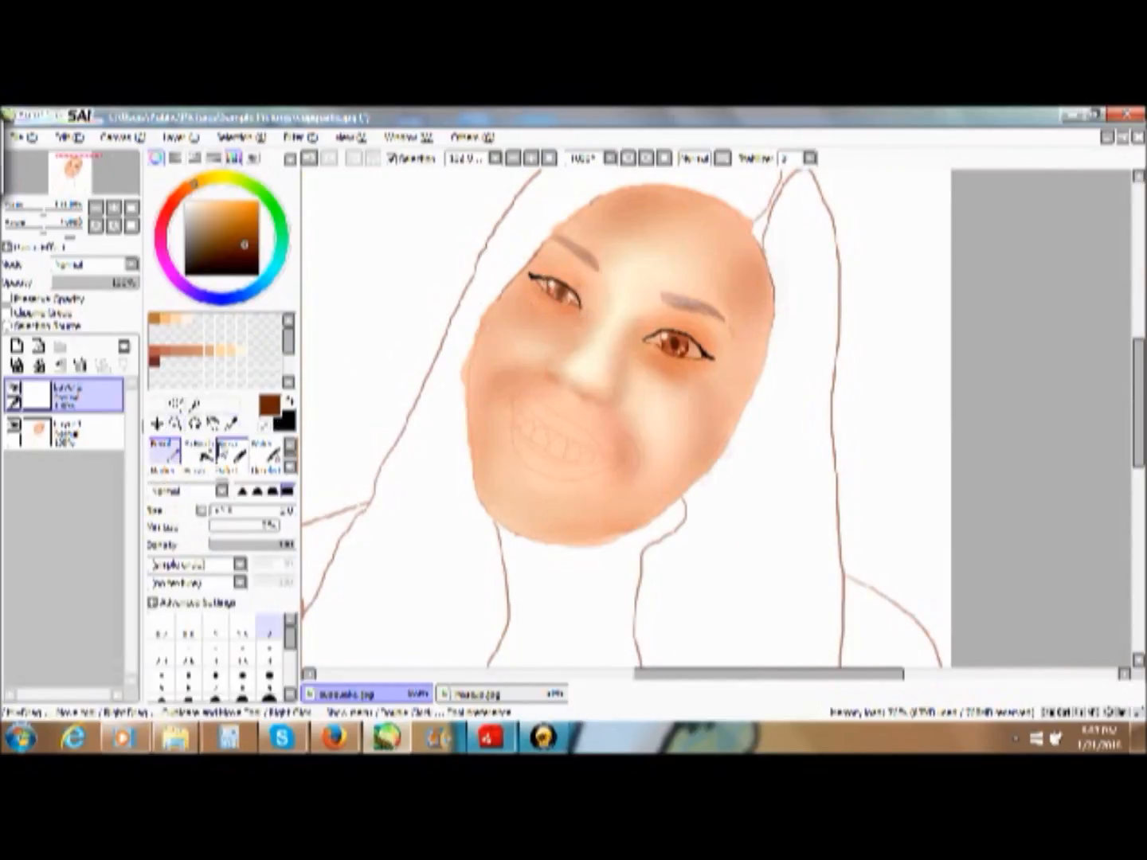
{"action": "left_click", "coordinate": [175, 423]}
{"action": "left_click_drag", "start_coordinate": [493, 260], "coordinate": [693, 412]}
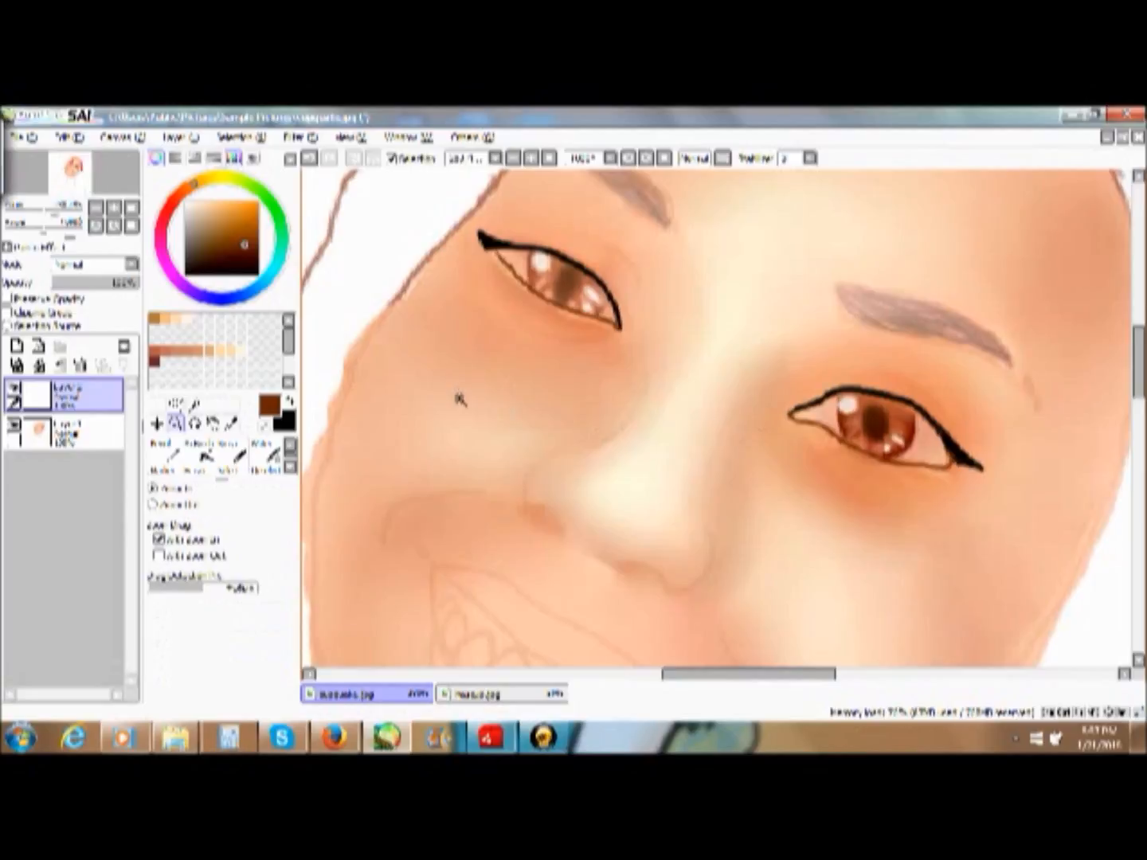
{"action": "left_click", "coordinate": [166, 451]}
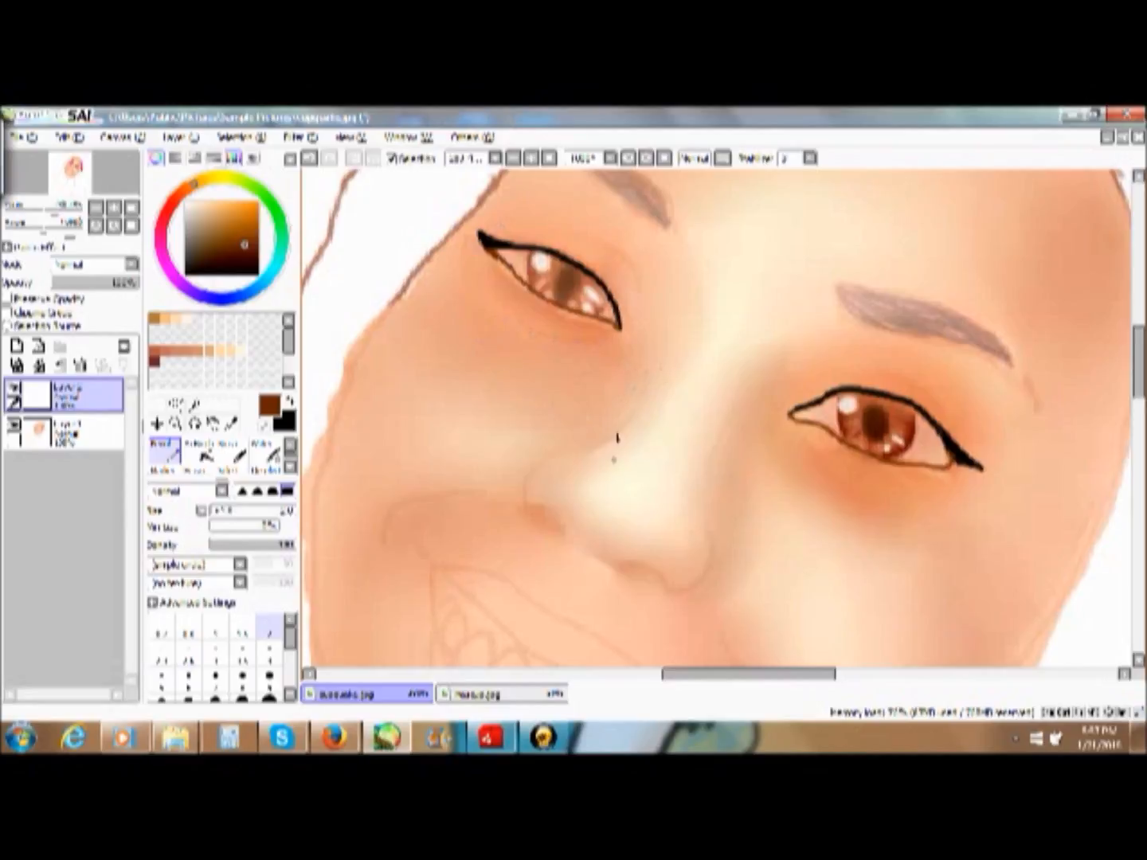
{"action": "left_click", "coordinate": [549, 162]}
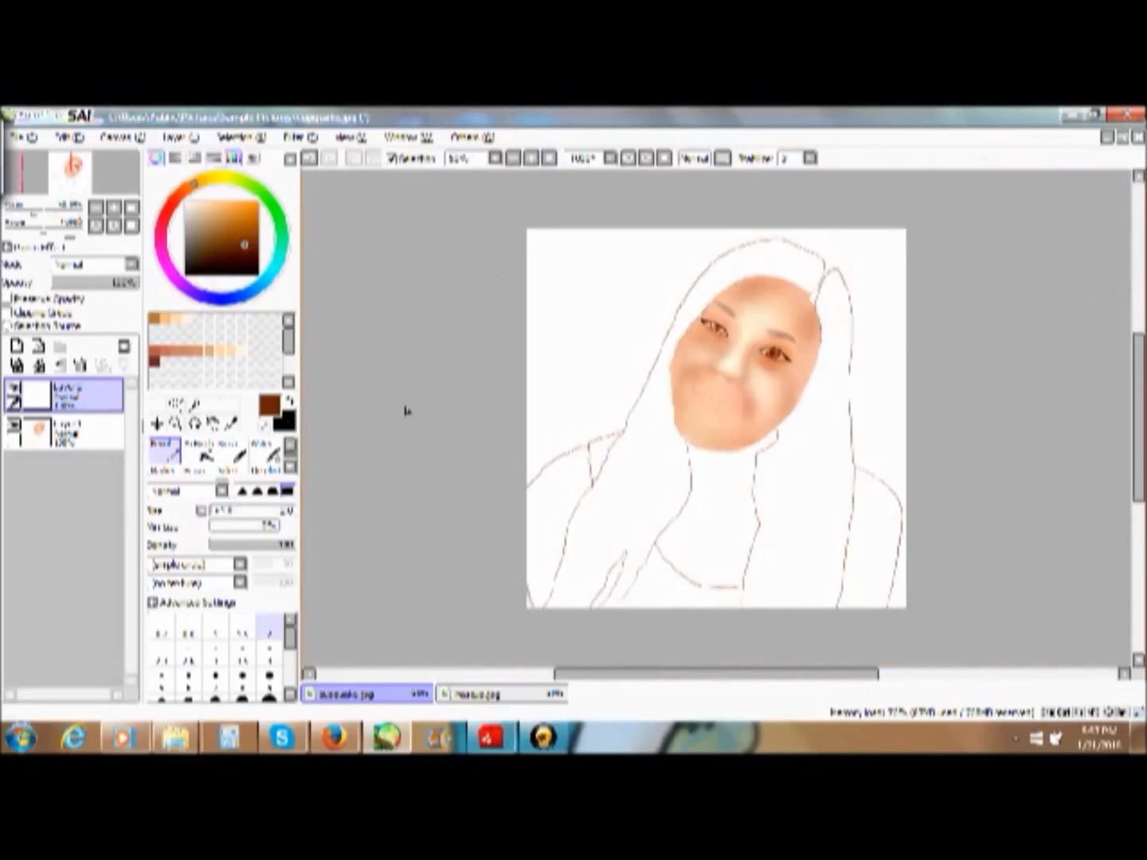
- Merge Layer2 down into Layer1 and set up a solid paint brush with a tan skin colour
{"action": "left_click", "coordinate": [38, 365]}
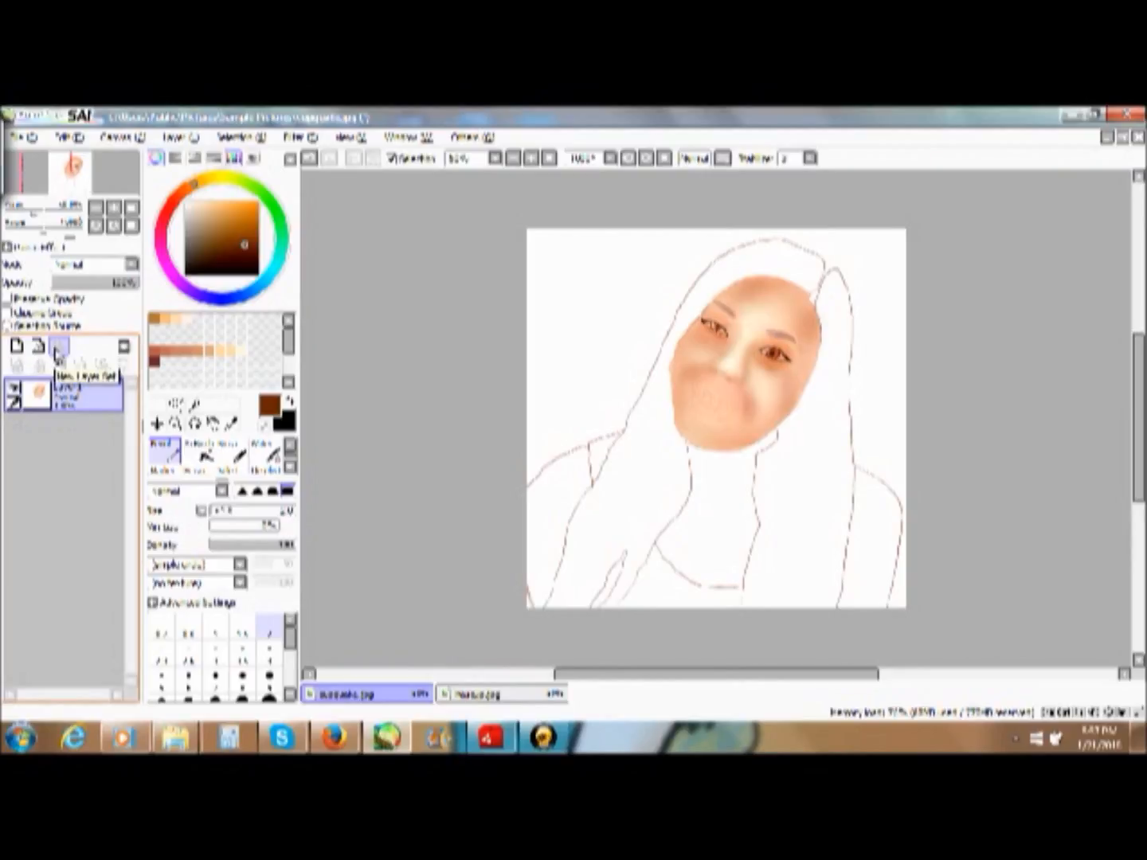
{"action": "left_click", "coordinate": [241, 349]}
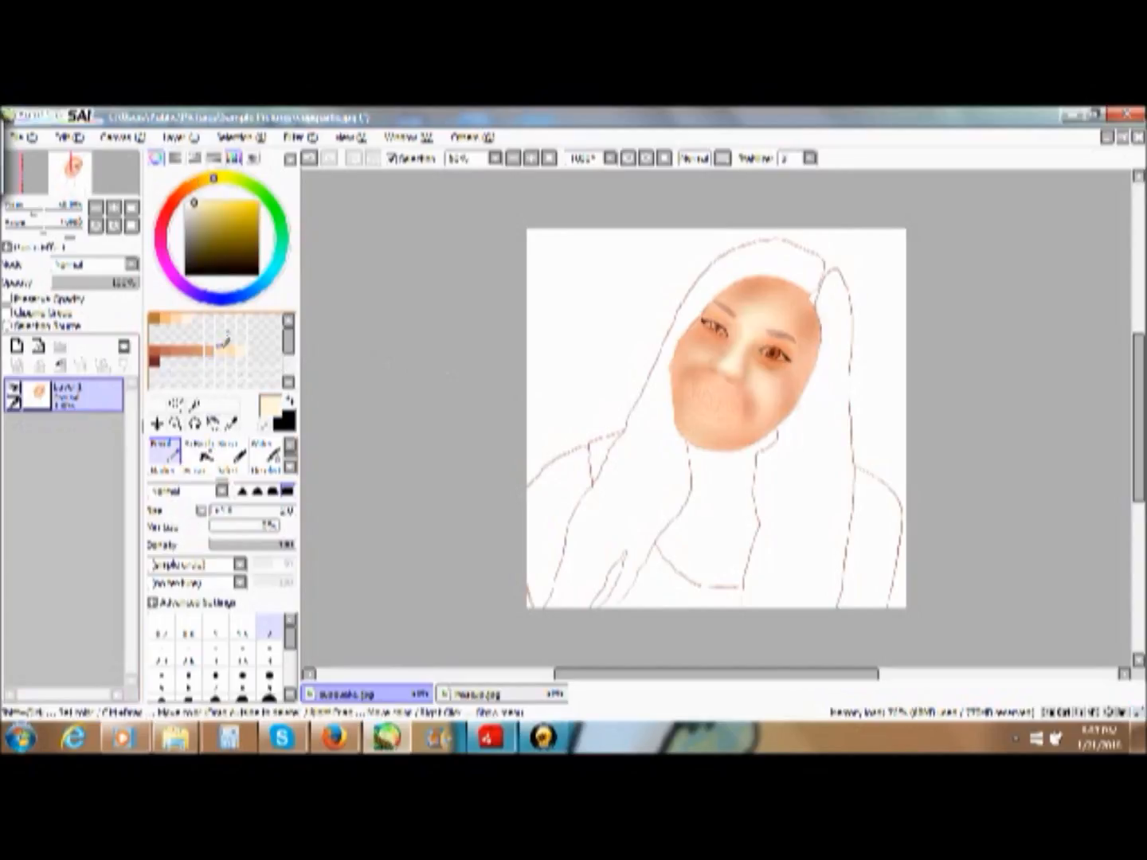
{"action": "left_click", "coordinate": [225, 348]}
{"action": "left_click", "coordinate": [213, 346]}
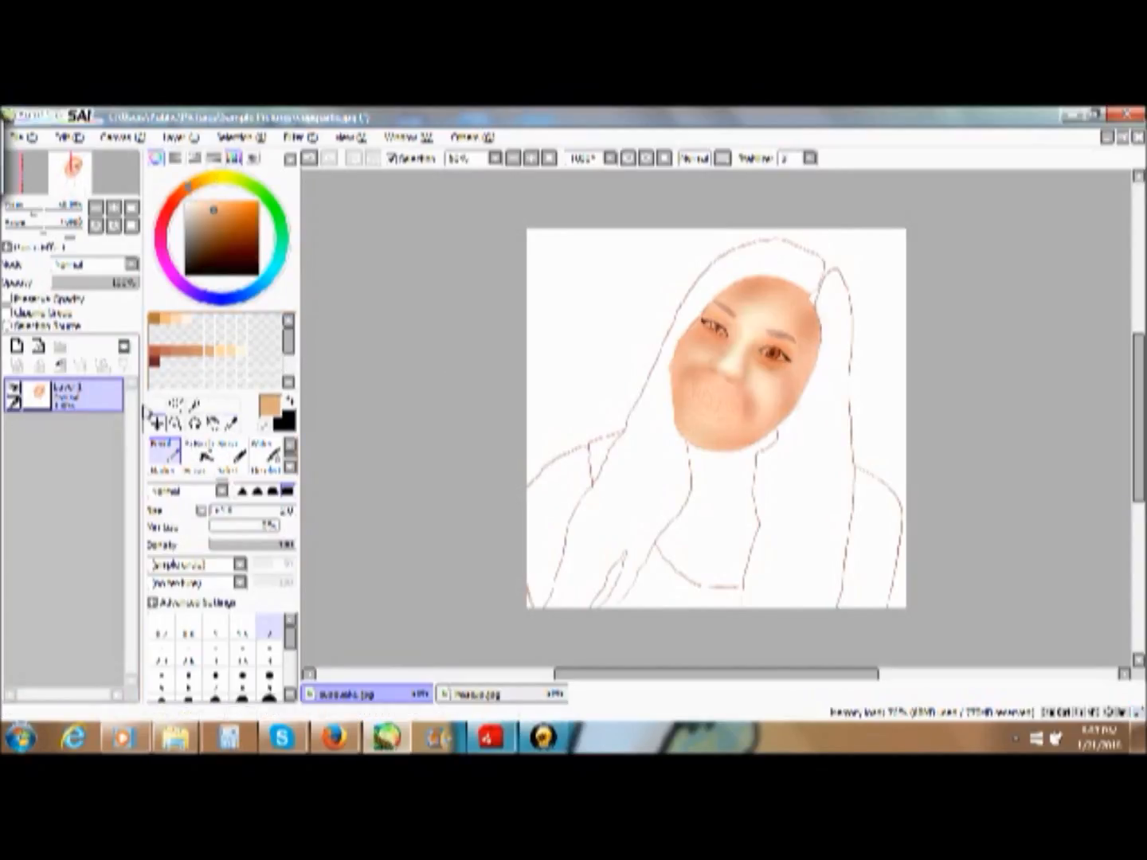
{"action": "left_click", "coordinate": [167, 474]}
{"action": "left_click", "coordinate": [290, 468]}
{"action": "left_click", "coordinate": [290, 468]}
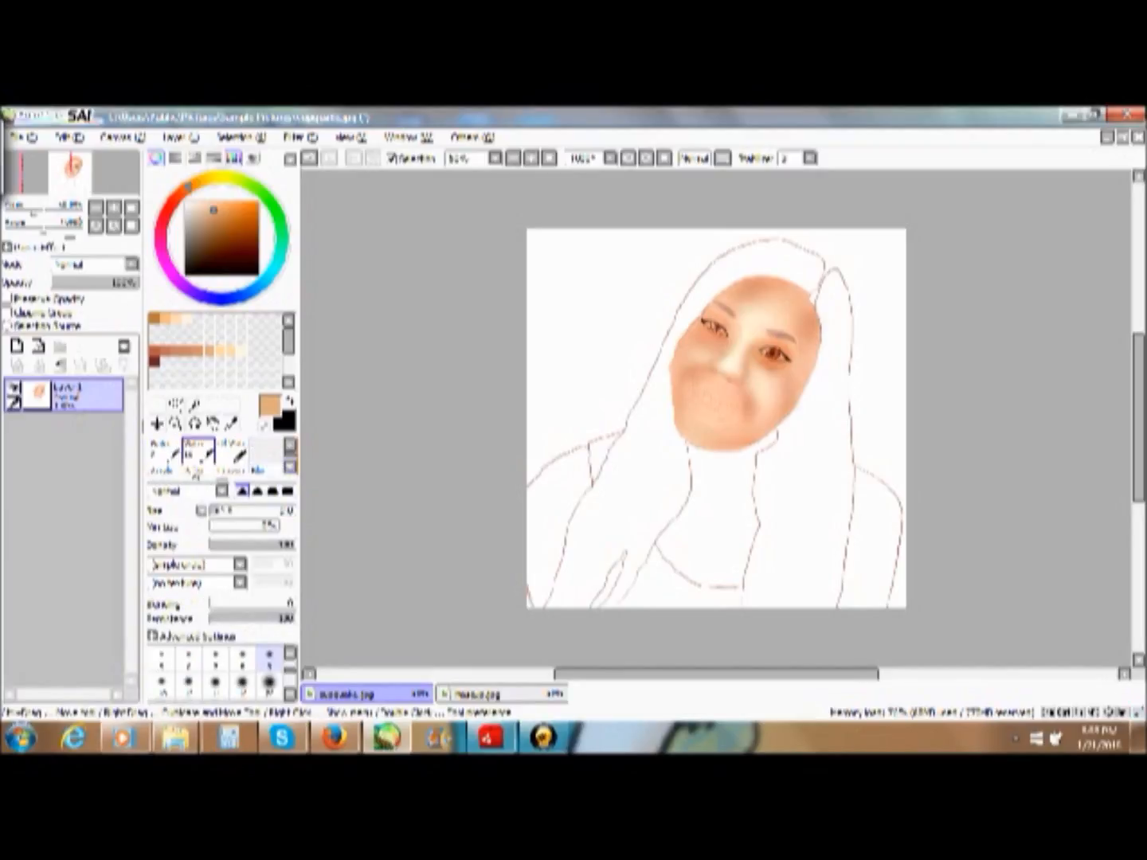
{"action": "left_click", "coordinate": [163, 468]}
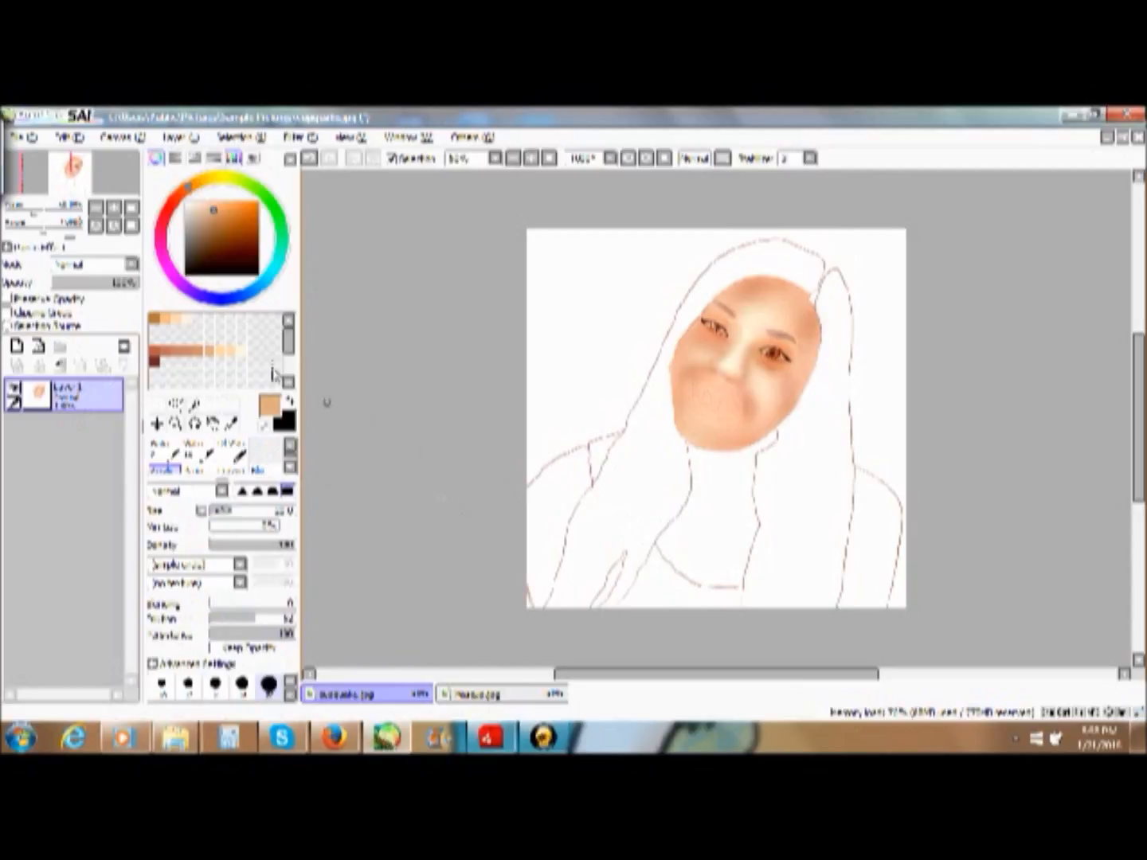
- Sample the reddish lower-lip colour from the reference photo for painting the mouth
{"action": "left_click", "coordinate": [177, 425]}
{"action": "left_click_drag", "start_coordinate": [629, 324], "coordinate": [887, 472]}
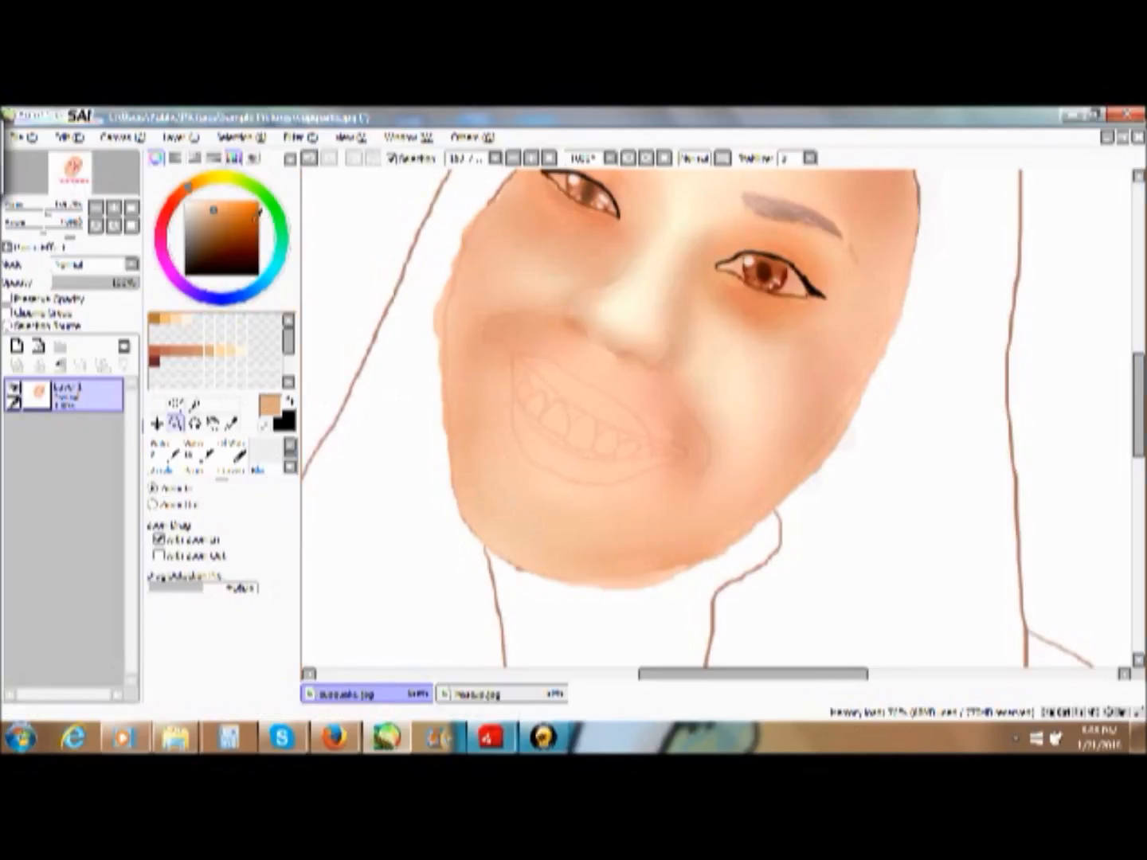
{"action": "mouse_move", "coordinate": [236, 240]}
{"action": "left_mouse_down"}
{"action": "mouse_move", "coordinate": [217, 235]}
{"action": "mouse_move", "coordinate": [223, 204]}
{"action": "left_mouse_up"}
{"action": "left_click", "coordinate": [474, 694]}
{"action": "left_click", "coordinate": [231, 423]}
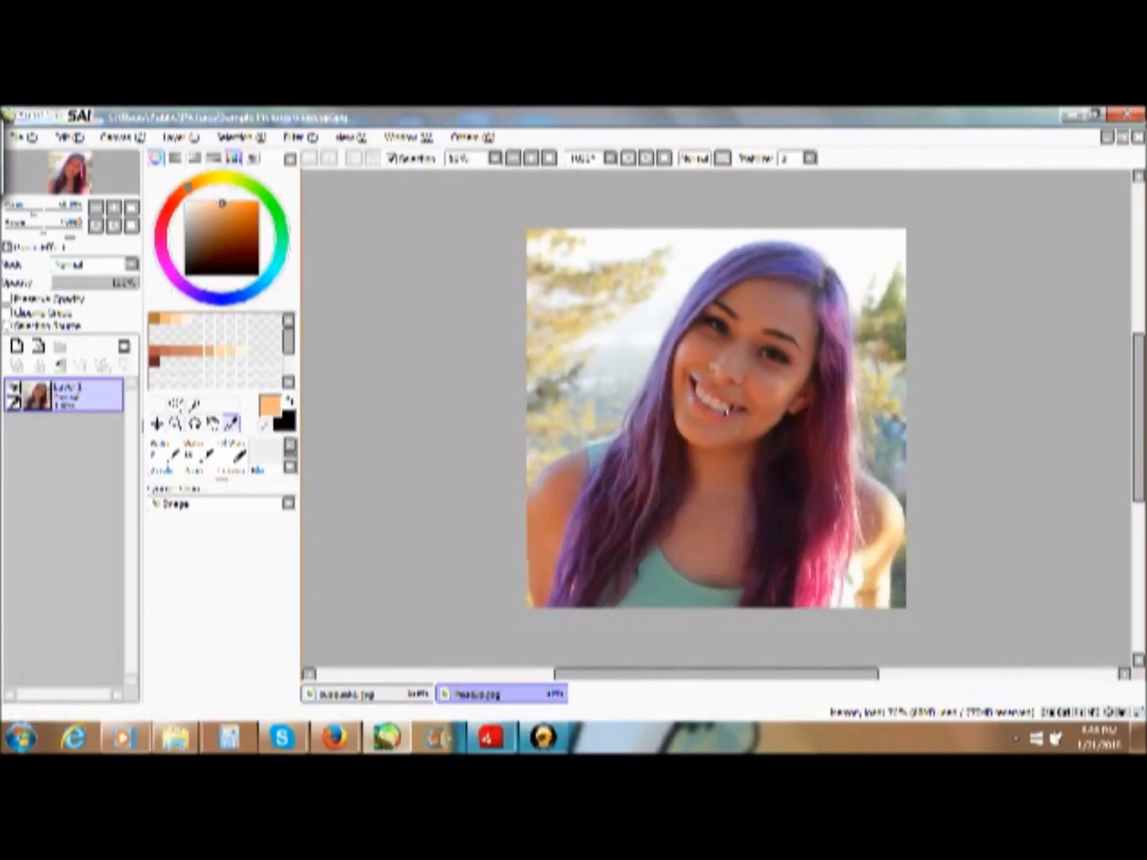
{"action": "left_click", "coordinate": [708, 408]}
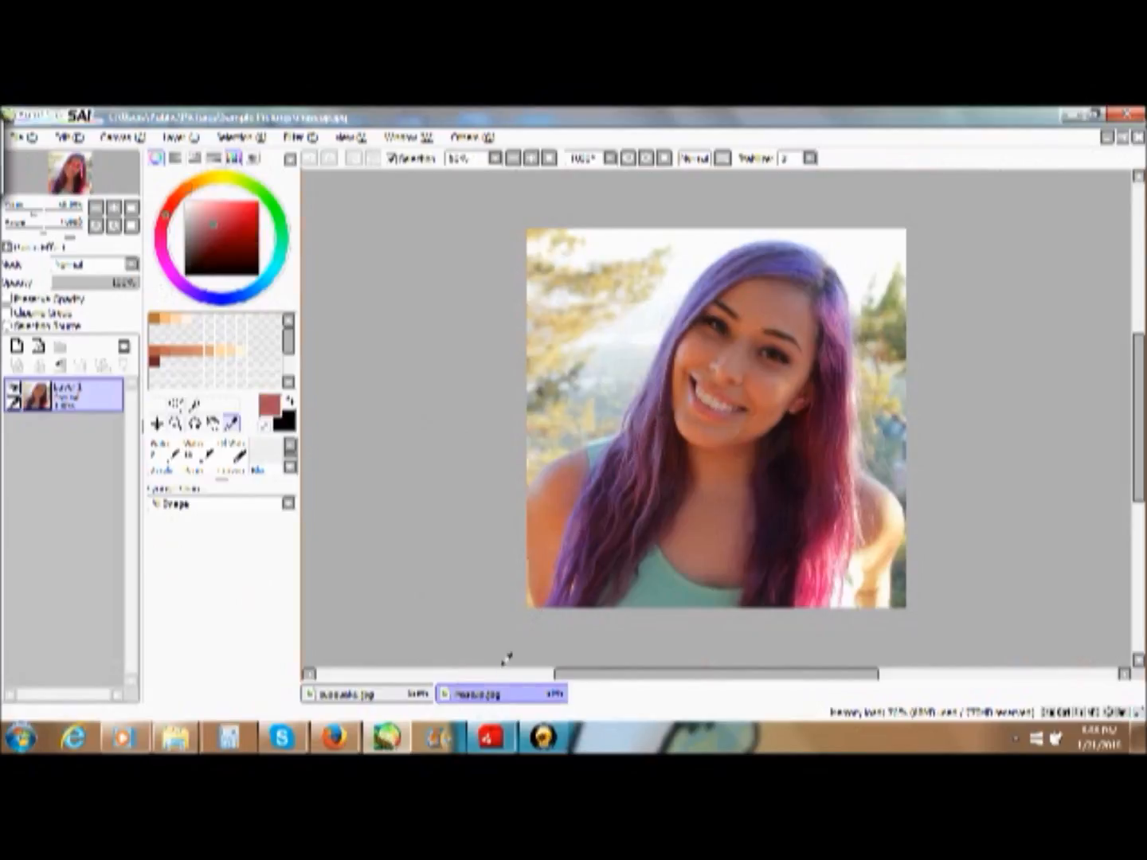
- Paint the lower lip of the drawing in the sampled reddish colour with a smaller solid brush, following the curve under the teeth
{"action": "left_click", "coordinate": [382, 695]}
{"action": "left_click", "coordinate": [164, 453]}
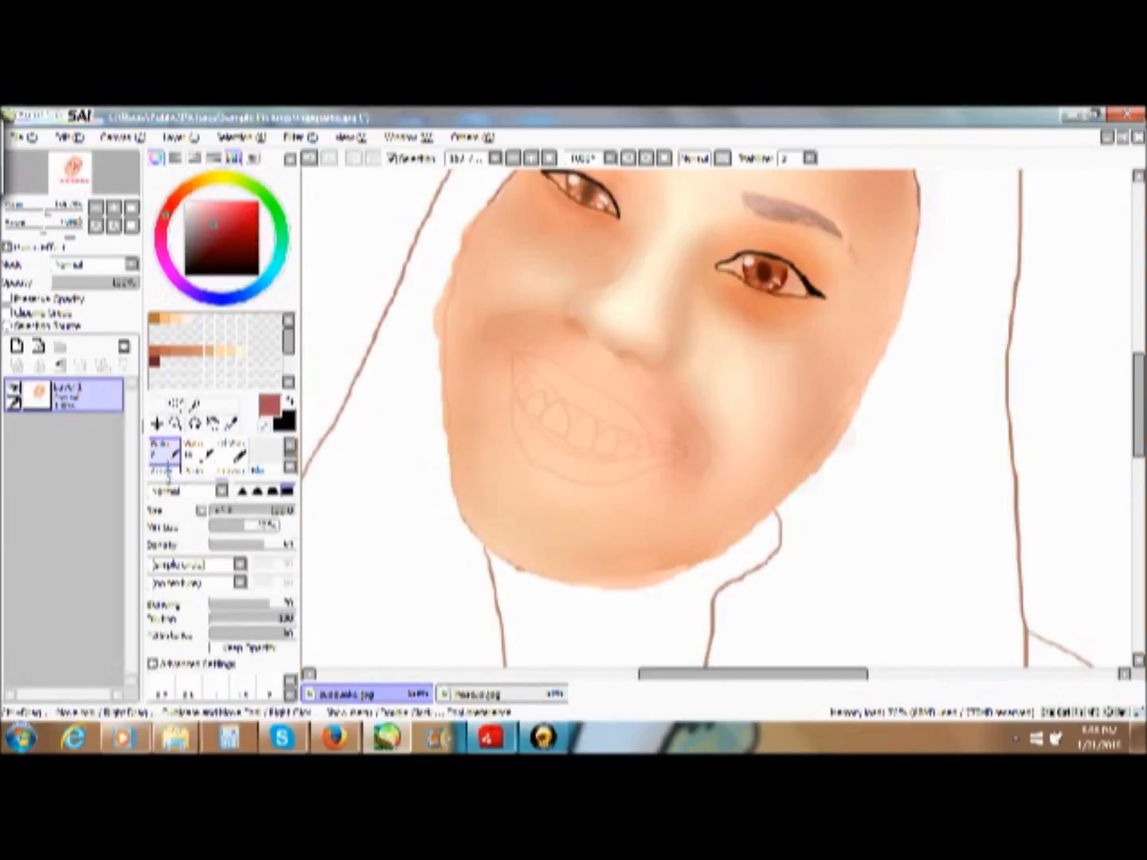
{"action": "left_click", "coordinate": [163, 470]}
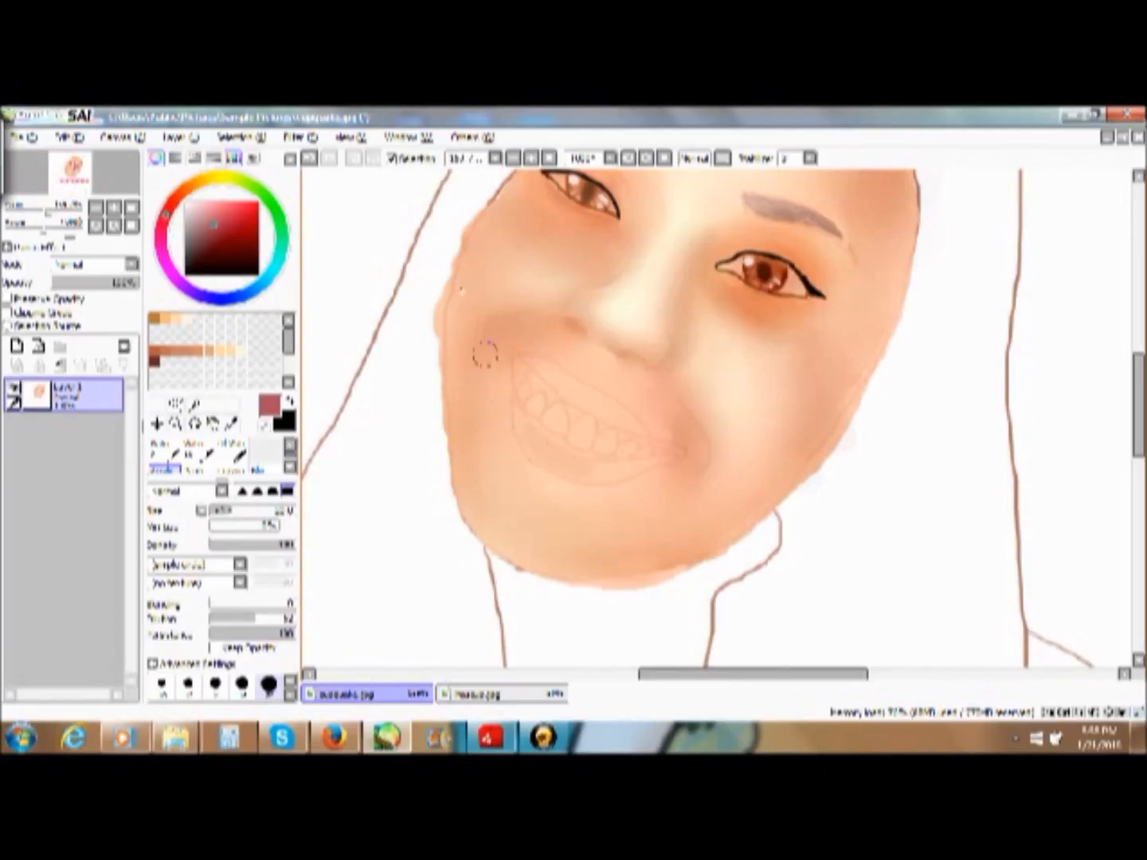
{"action": "left_click_drag", "start_coordinate": [242, 516], "coordinate": [223, 516]}
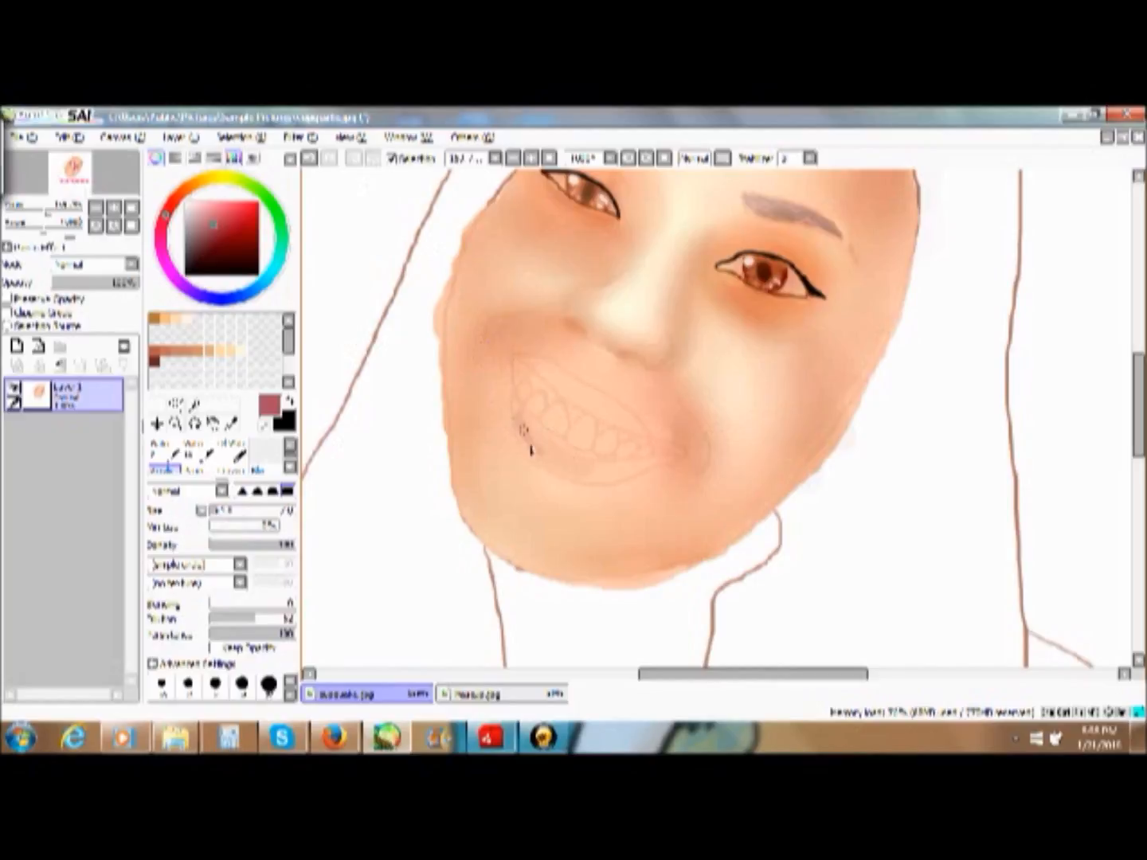
{"action": "mouse_move", "coordinate": [532, 453]}
{"action": "left_mouse_down"}
{"action": "mouse_move", "coordinate": [606, 490]}
{"action": "mouse_move", "coordinate": [678, 466]}
{"action": "mouse_move", "coordinate": [596, 467]}
{"action": "mouse_move", "coordinate": [611, 471]}
{"action": "mouse_move", "coordinate": [634, 470]}
{"action": "mouse_move", "coordinate": [571, 456]}
{"action": "left_mouse_up"}
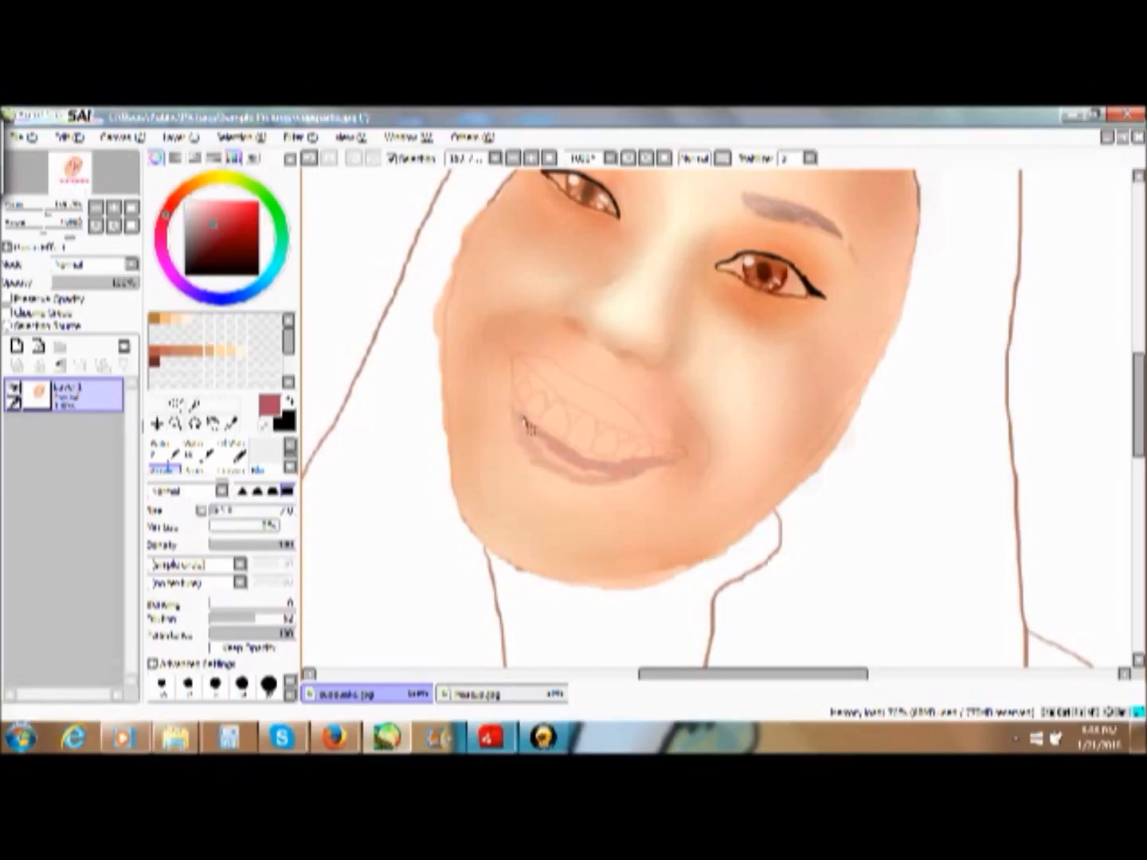
{"action": "mouse_move", "coordinate": [511, 403]}
{"action": "left_mouse_down"}
{"action": "mouse_move", "coordinate": [539, 458]}
{"action": "mouse_move", "coordinate": [530, 443]}
{"action": "mouse_move", "coordinate": [541, 458]}
{"action": "mouse_move", "coordinate": [611, 480]}
{"action": "mouse_move", "coordinate": [572, 471]}
{"action": "left_mouse_up"}
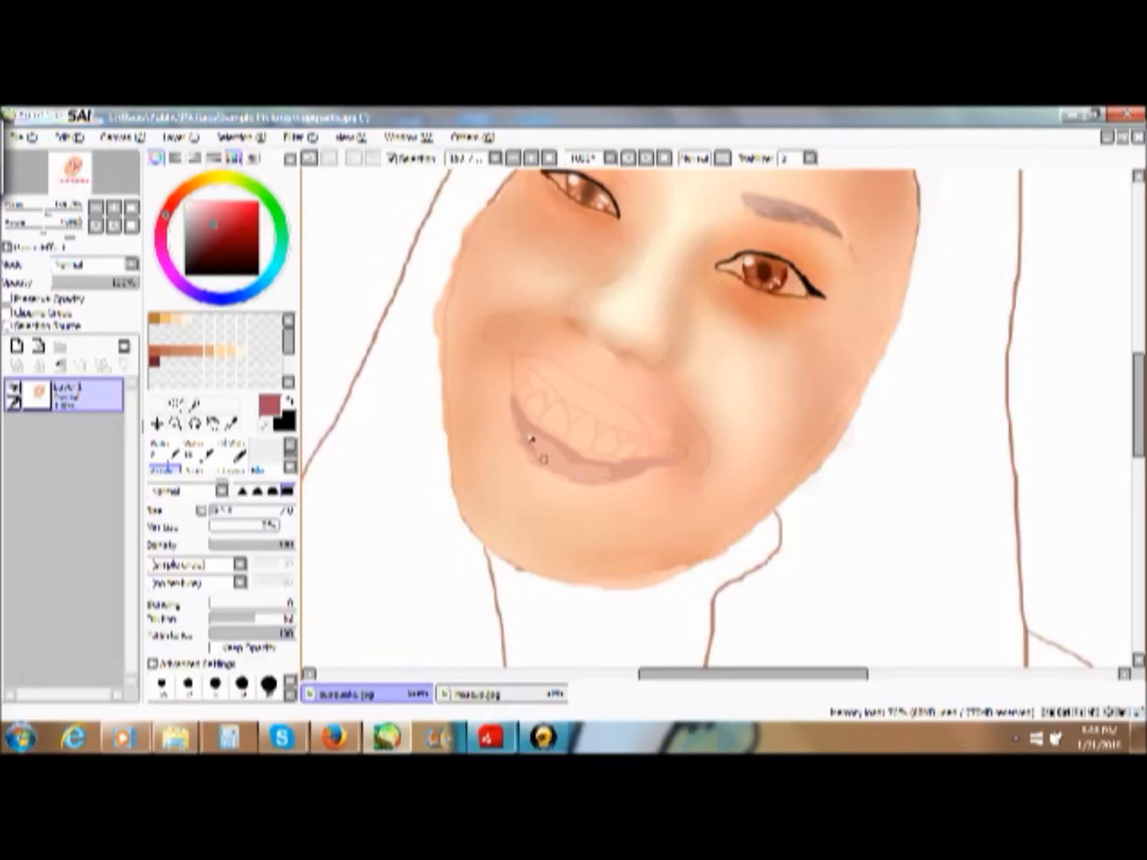
- Choose pinkish-brown lip tones and paint the upper lip along the curve above the teeth
{"action": "left_click", "coordinate": [214, 215]}
{"action": "left_click", "coordinate": [216, 210]}
{"action": "left_click", "coordinate": [232, 424]}
{"action": "left_click", "coordinate": [523, 424]}
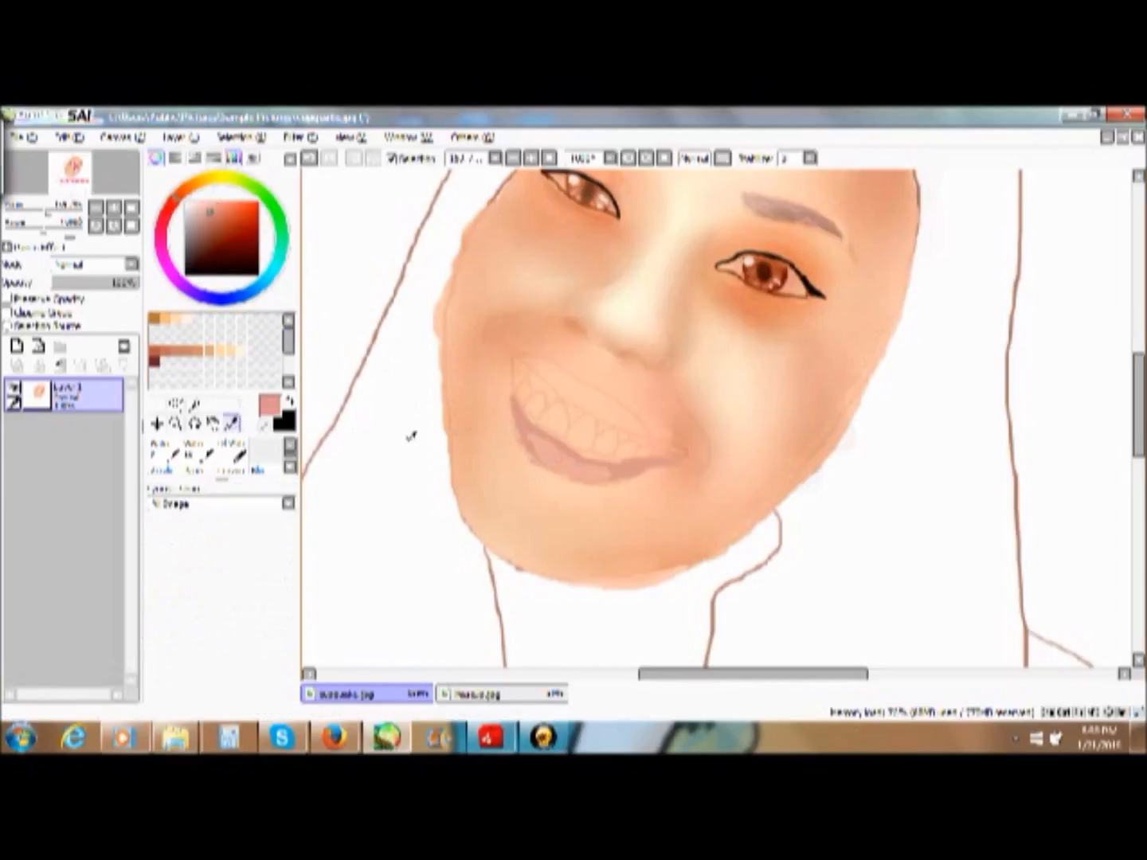
{"action": "left_click", "coordinate": [165, 461]}
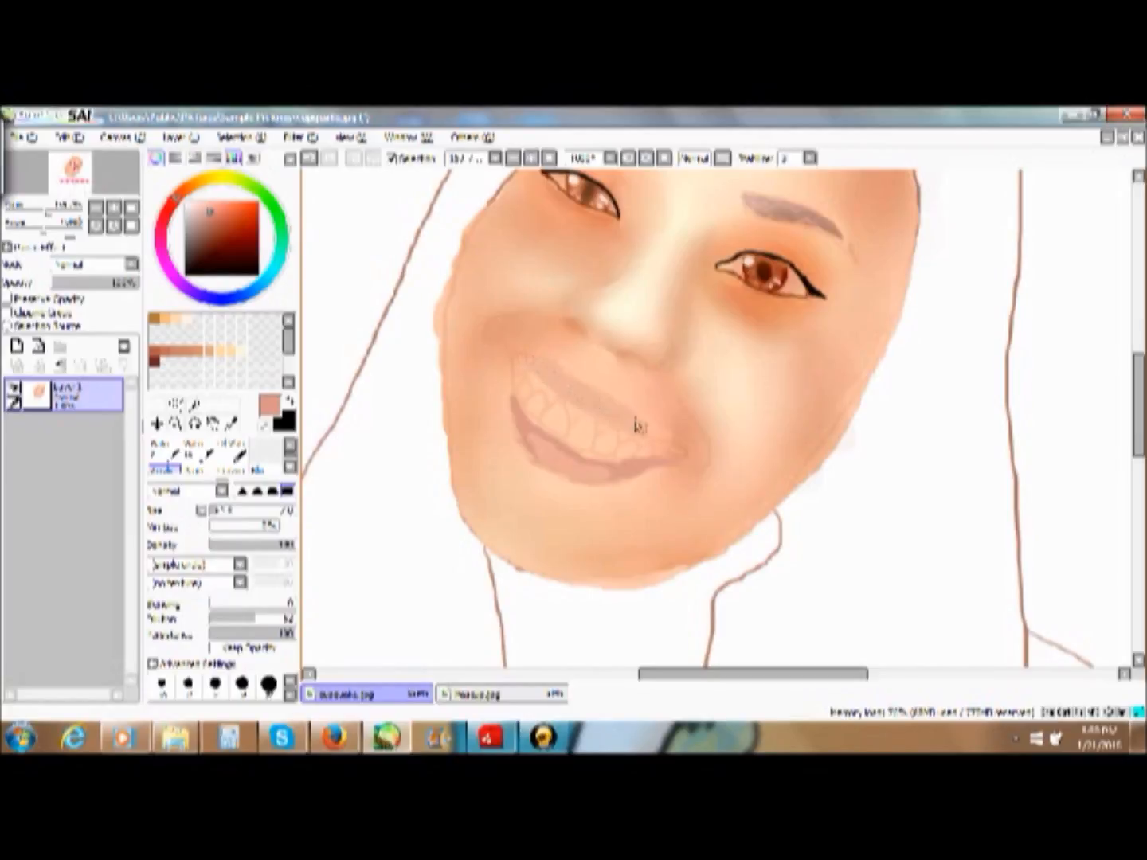
{"action": "left_click_drag", "start_coordinate": [212, 208], "coordinate": [215, 216]}
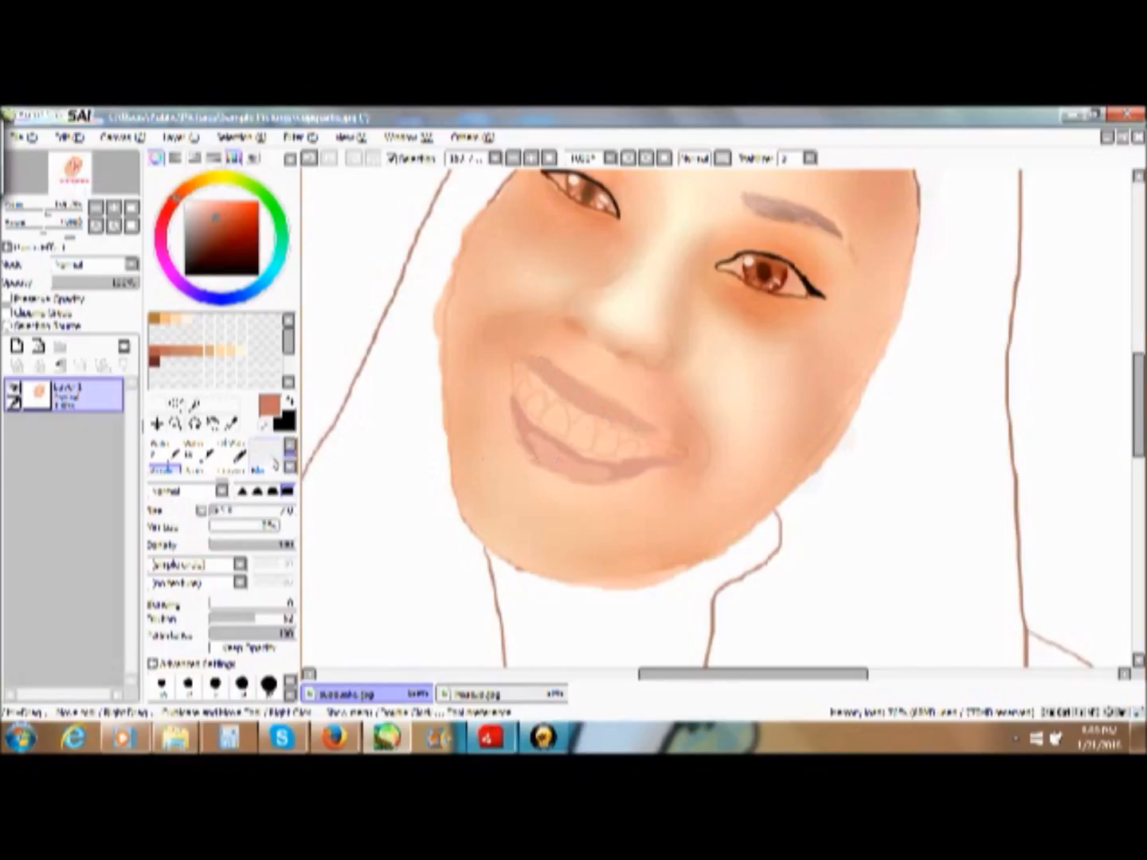
- Soften the lower and upper lip into the surrounding skin with the Blur brush at size 12
{"action": "left_click", "coordinate": [271, 469]}
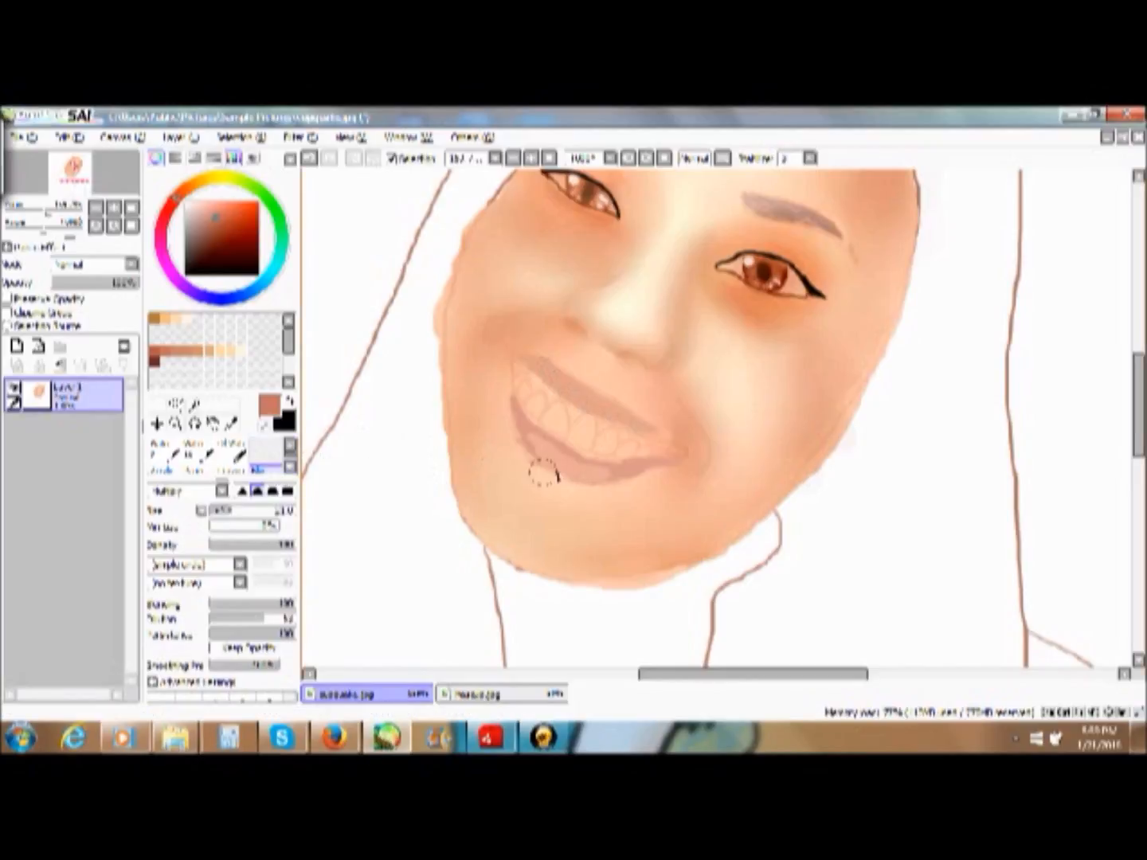
{"action": "mouse_move", "coordinate": [574, 464]}
{"action": "left_mouse_down"}
{"action": "mouse_move", "coordinate": [623, 477]}
{"action": "mouse_move", "coordinate": [577, 478]}
{"action": "mouse_move", "coordinate": [546, 461]}
{"action": "mouse_move", "coordinate": [510, 406]}
{"action": "mouse_move", "coordinate": [566, 461]}
{"action": "mouse_move", "coordinate": [605, 459]}
{"action": "left_mouse_up"}
{"action": "left_click", "coordinate": [312, 159]}
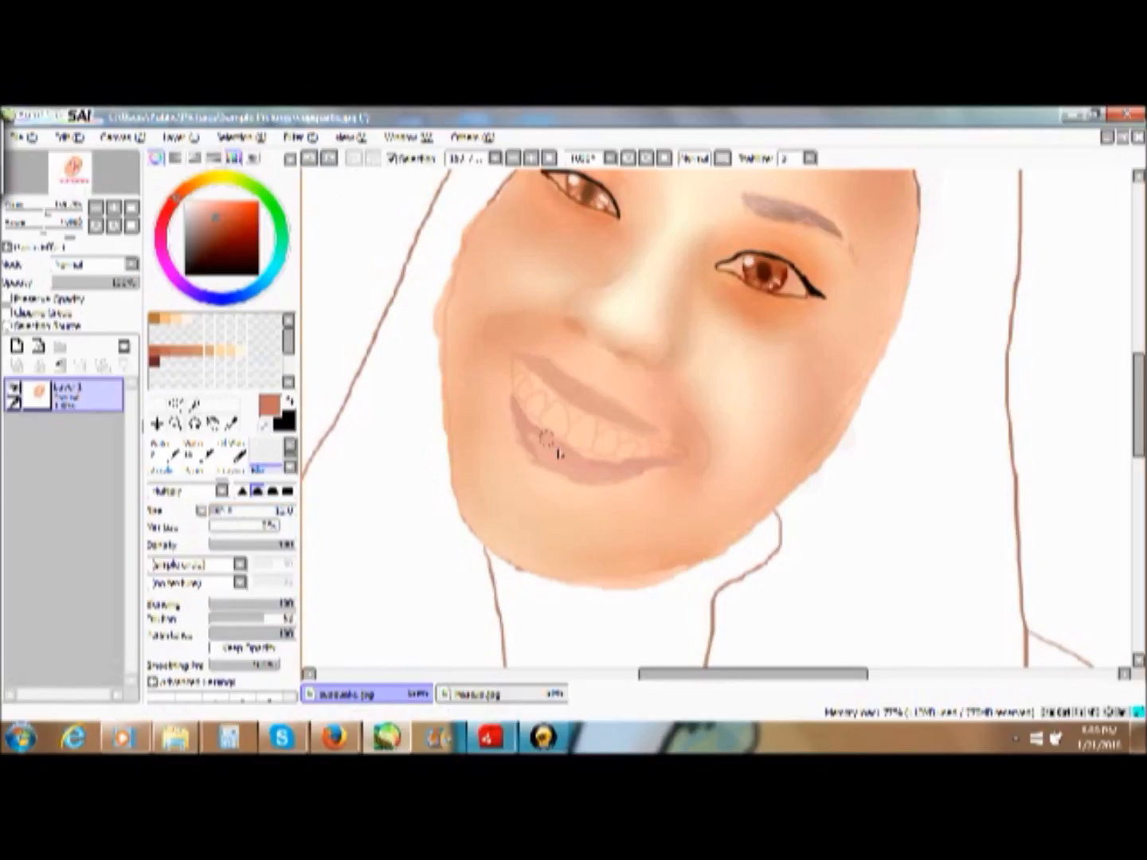
{"action": "mouse_move", "coordinate": [526, 435]}
{"action": "left_mouse_down"}
{"action": "mouse_move", "coordinate": [565, 479]}
{"action": "mouse_move", "coordinate": [599, 482]}
{"action": "mouse_move", "coordinate": [584, 483]}
{"action": "mouse_move", "coordinate": [652, 475]}
{"action": "left_mouse_up"}
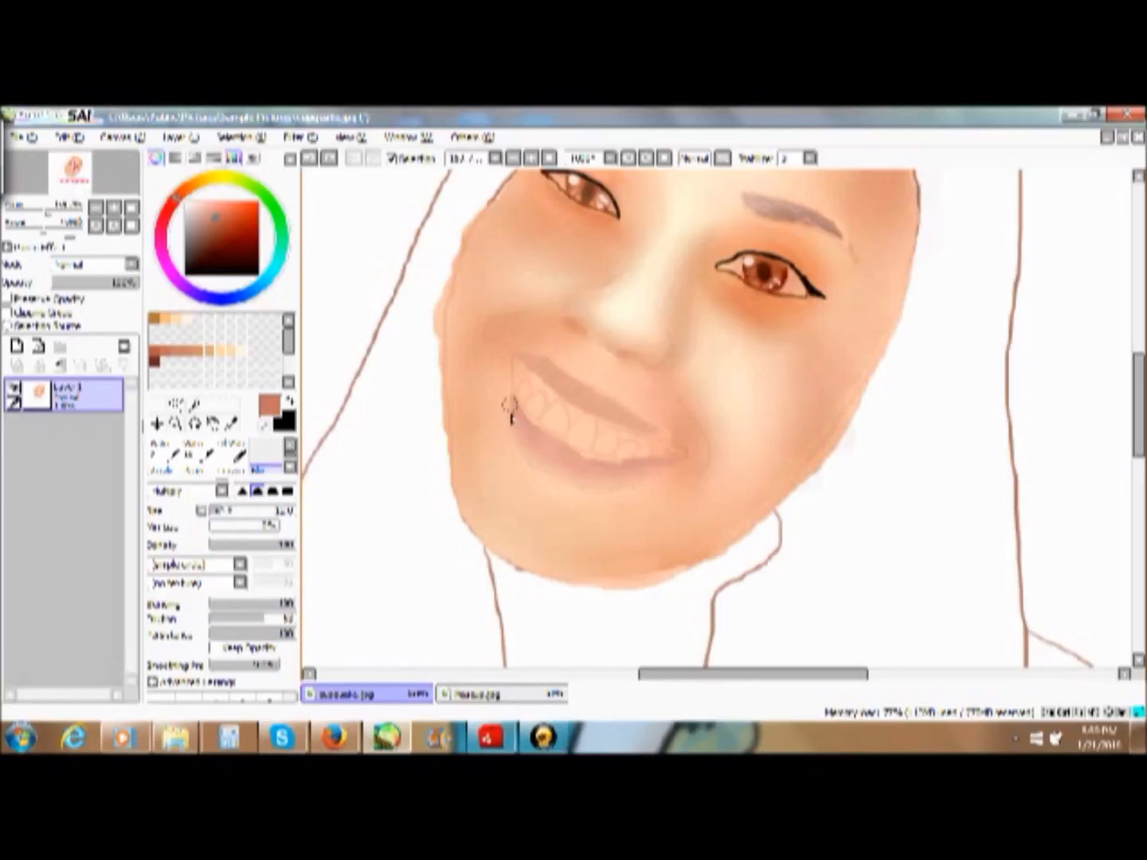
{"action": "left_click_drag", "start_coordinate": [627, 472], "coordinate": [636, 478]}
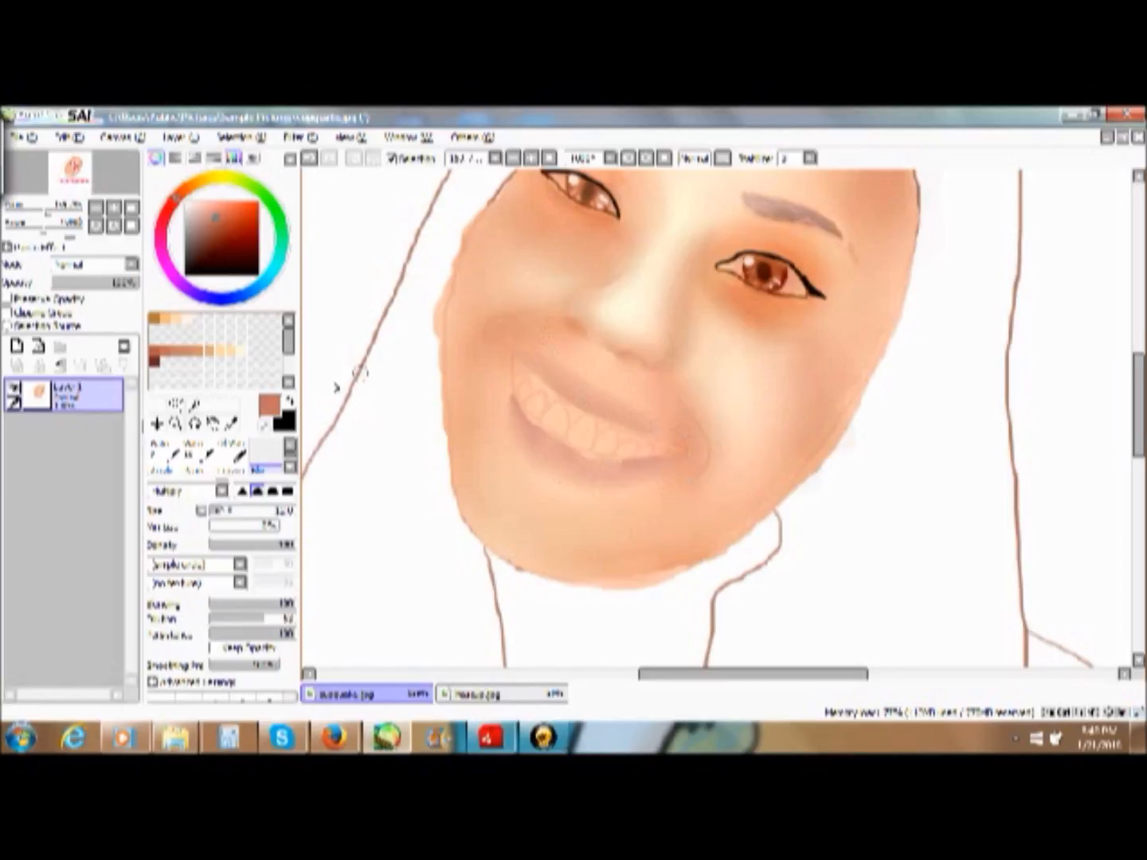
- Choose a pale peach colour and the Marker tool for painting the teeth
{"action": "left_click", "coordinate": [238, 349]}
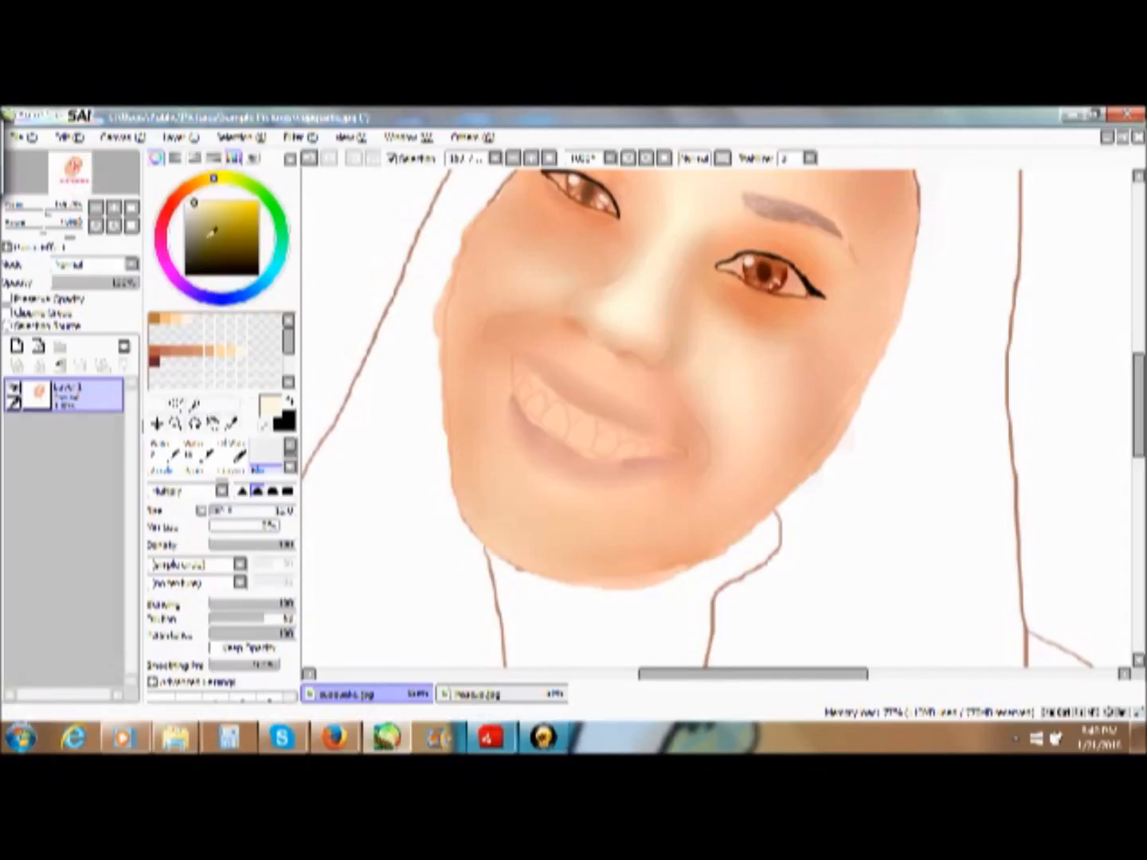
{"action": "mouse_move", "coordinate": [196, 191]}
{"action": "left_mouse_down"}
{"action": "mouse_move", "coordinate": [178, 196]}
{"action": "mouse_move", "coordinate": [185, 188]}
{"action": "left_mouse_up"}
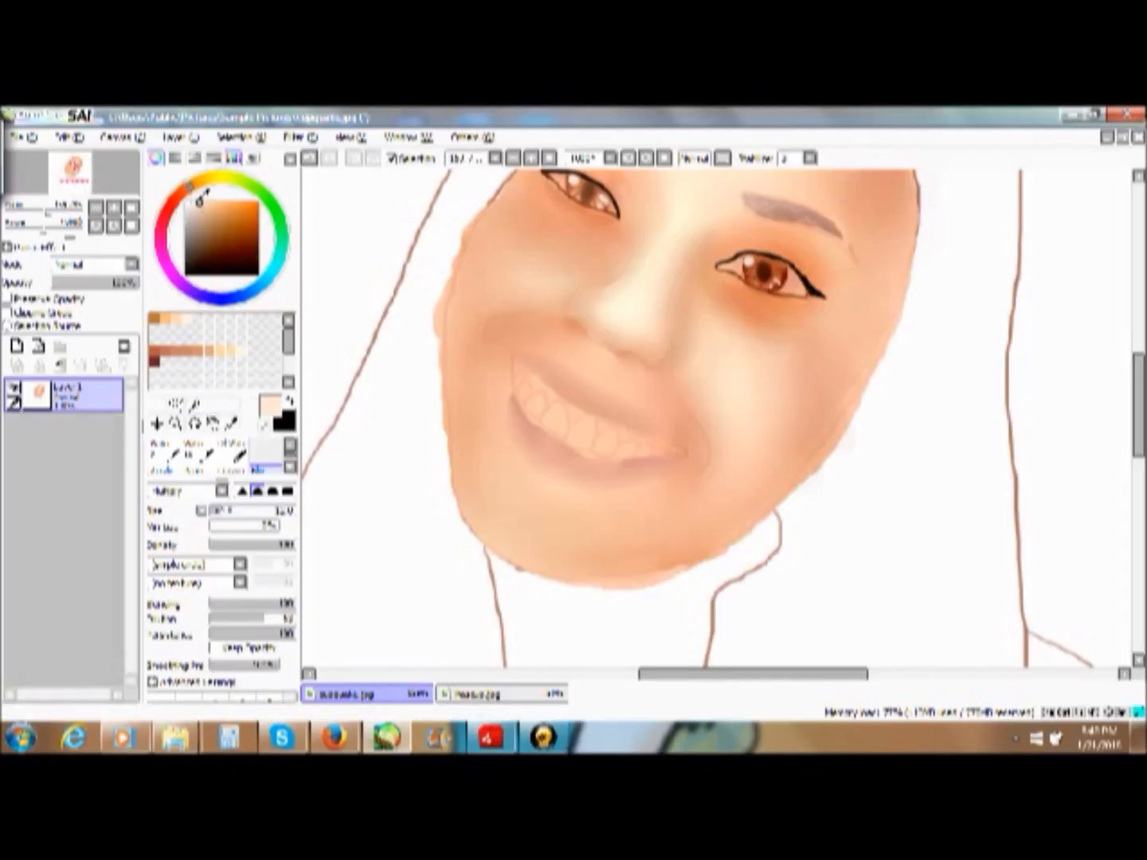
{"action": "left_click", "coordinate": [176, 423]}
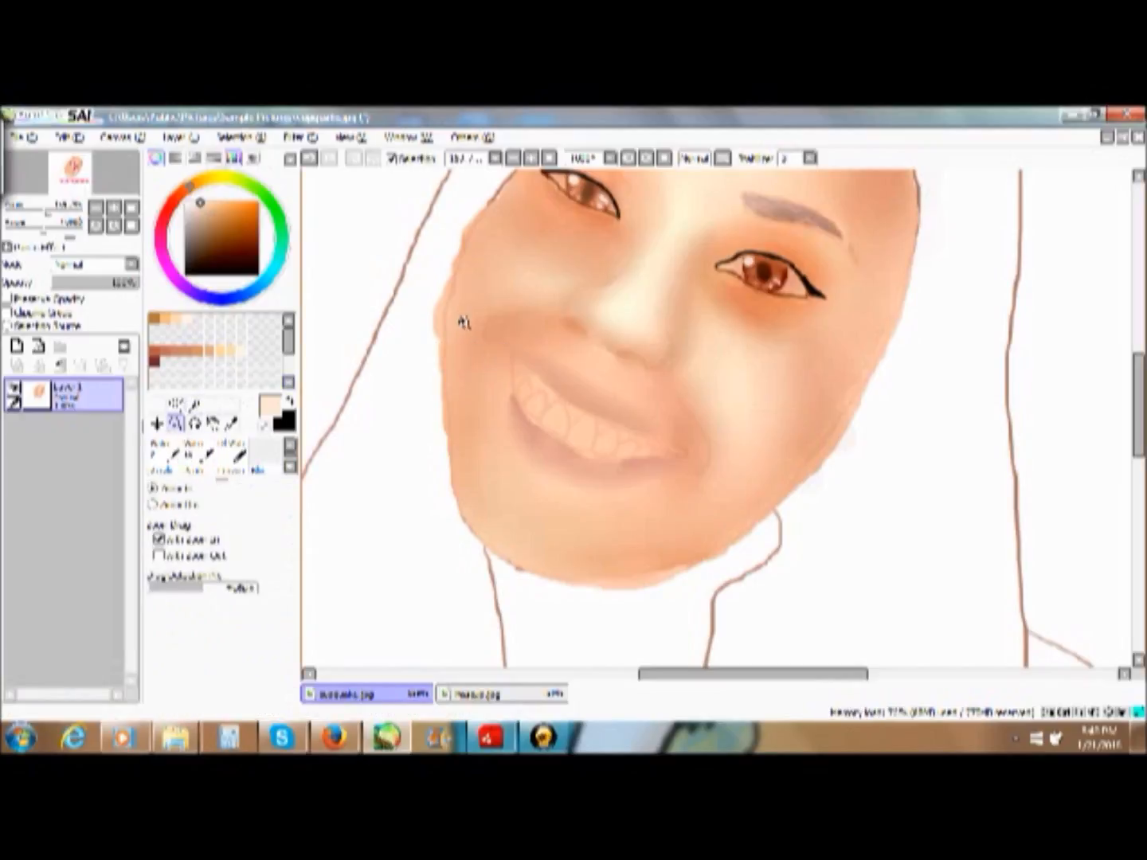
{"action": "left_click", "coordinate": [738, 537]}
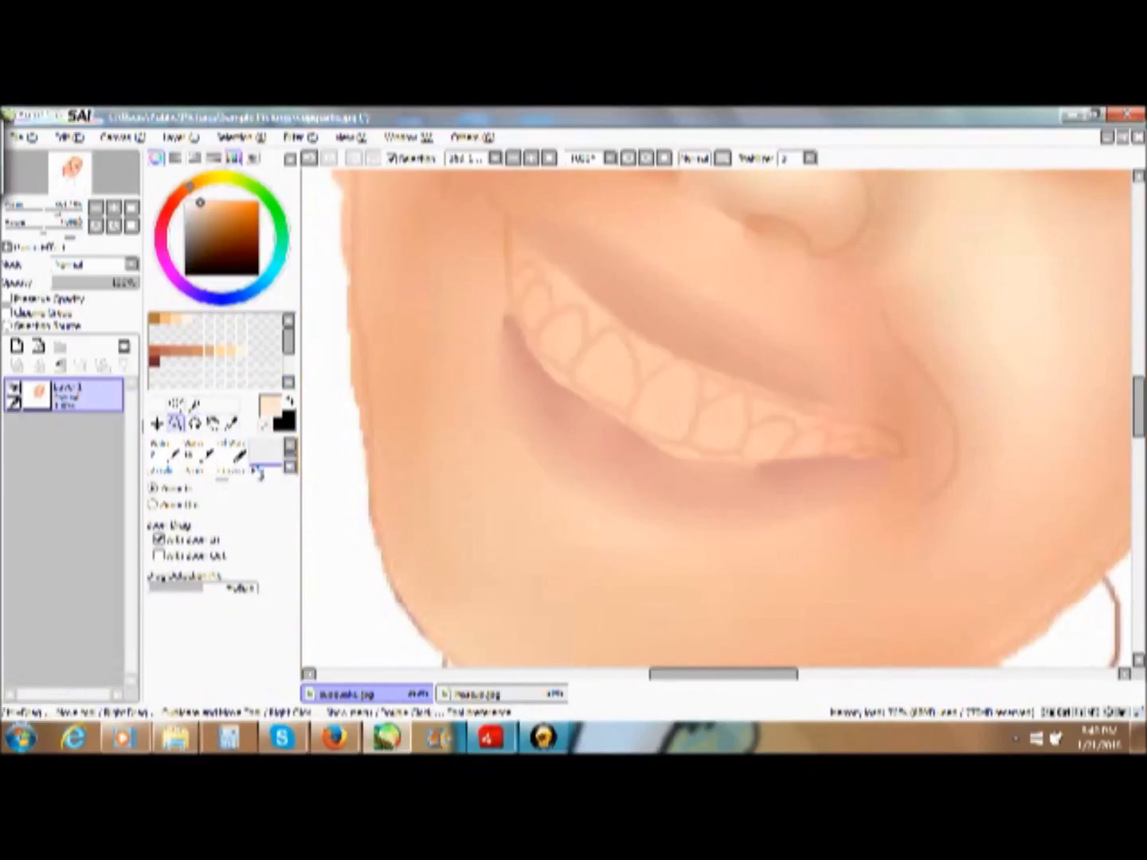
{"action": "left_click", "coordinate": [257, 472]}
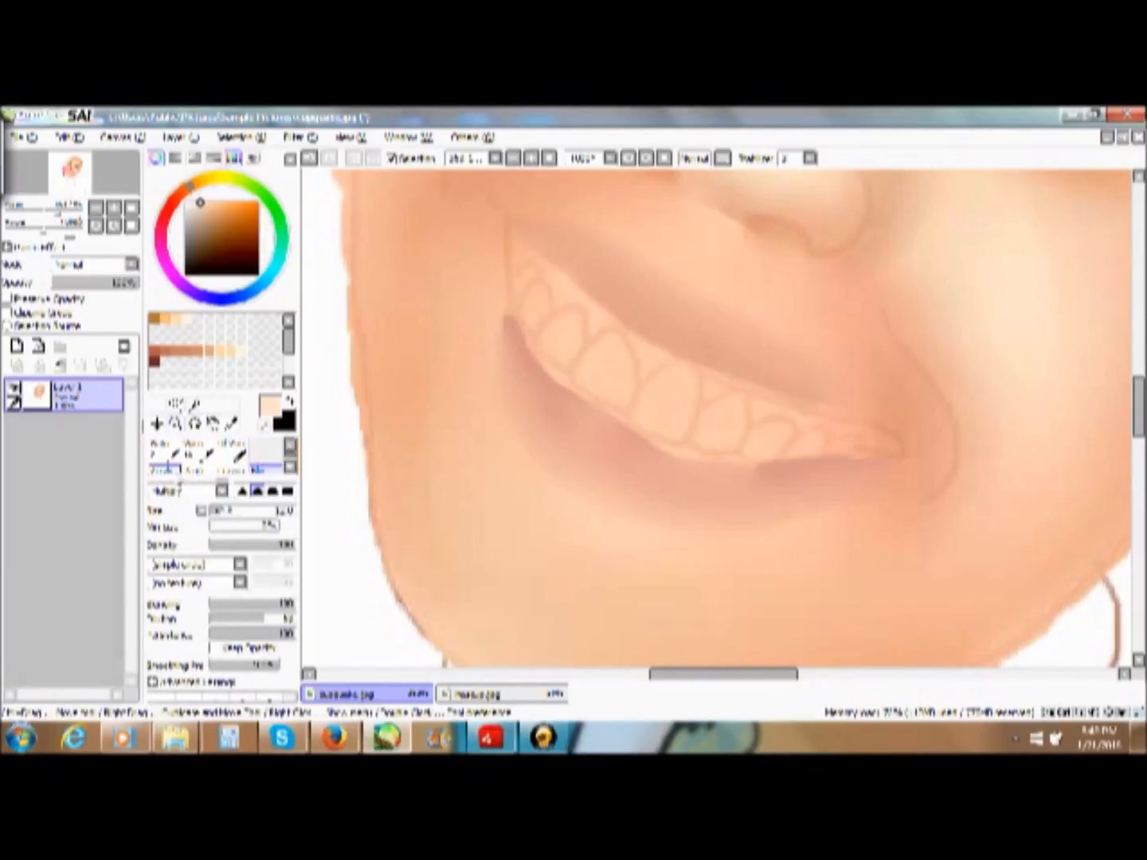
{"action": "left_click", "coordinate": [163, 457]}
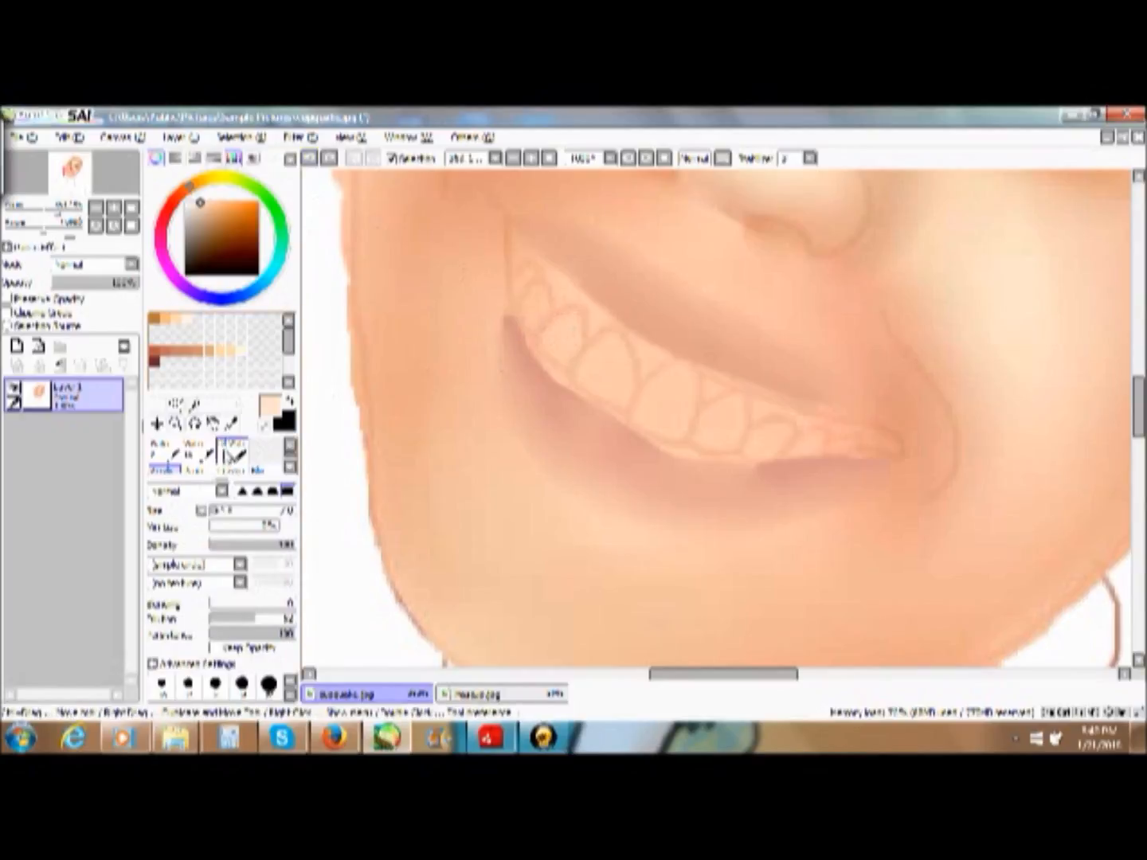
{"action": "left_click", "coordinate": [291, 450]}
{"action": "left_click", "coordinate": [168, 457]}
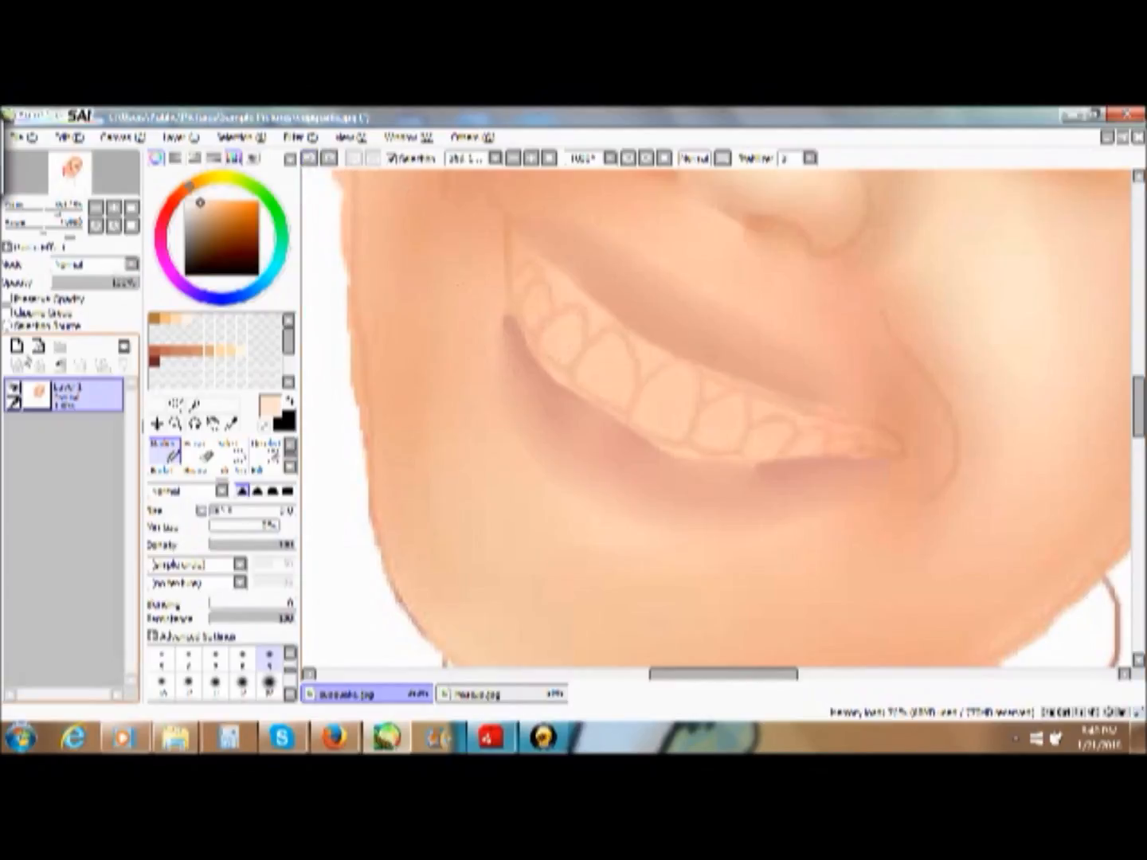
- Add a new layer and fill the sketched upper teeth one by one with the pale peach colour
{"action": "left_click", "coordinate": [17, 347]}
{"action": "mouse_move", "coordinate": [567, 323]}
{"action": "left_mouse_down"}
{"action": "mouse_move", "coordinate": [553, 336]}
{"action": "mouse_move", "coordinate": [560, 348]}
{"action": "mouse_move", "coordinate": [574, 325]}
{"action": "mouse_move", "coordinate": [566, 351]}
{"action": "left_mouse_up"}
{"action": "mouse_move", "coordinate": [618, 387]}
{"action": "left_mouse_down"}
{"action": "mouse_move", "coordinate": [608, 342]}
{"action": "mouse_move", "coordinate": [620, 365]}
{"action": "mouse_move", "coordinate": [609, 358]}
{"action": "mouse_move", "coordinate": [600, 389]}
{"action": "mouse_move", "coordinate": [584, 377]}
{"action": "mouse_move", "coordinate": [612, 351]}
{"action": "mouse_move", "coordinate": [608, 366]}
{"action": "mouse_move", "coordinate": [675, 372]}
{"action": "mouse_move", "coordinate": [654, 413]}
{"action": "mouse_move", "coordinate": [674, 420]}
{"action": "mouse_move", "coordinate": [650, 408]}
{"action": "left_mouse_up"}
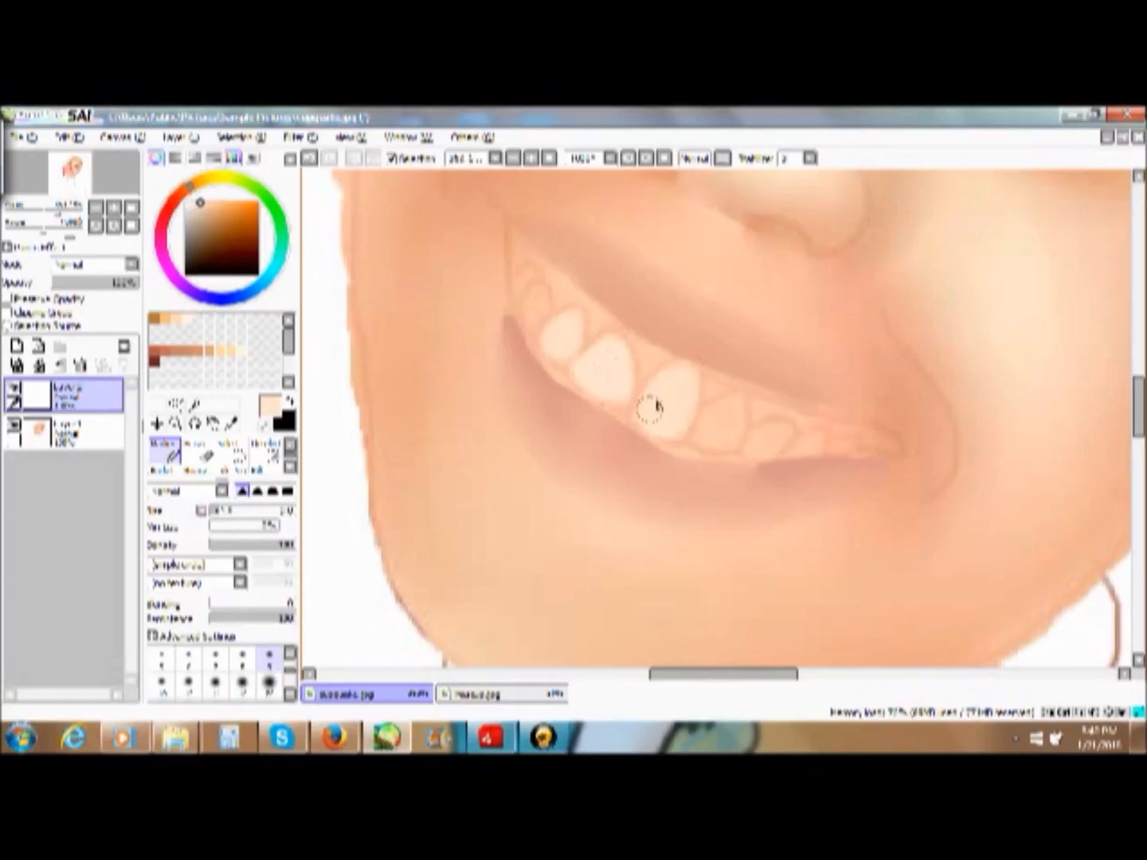
{"action": "mouse_move", "coordinate": [720, 427]}
{"action": "left_mouse_down"}
{"action": "mouse_move", "coordinate": [727, 410]}
{"action": "mouse_move", "coordinate": [726, 437]}
{"action": "mouse_move", "coordinate": [781, 430]}
{"action": "mouse_move", "coordinate": [776, 440]}
{"action": "mouse_move", "coordinate": [781, 428]}
{"action": "mouse_move", "coordinate": [809, 441]}
{"action": "left_mouse_up"}
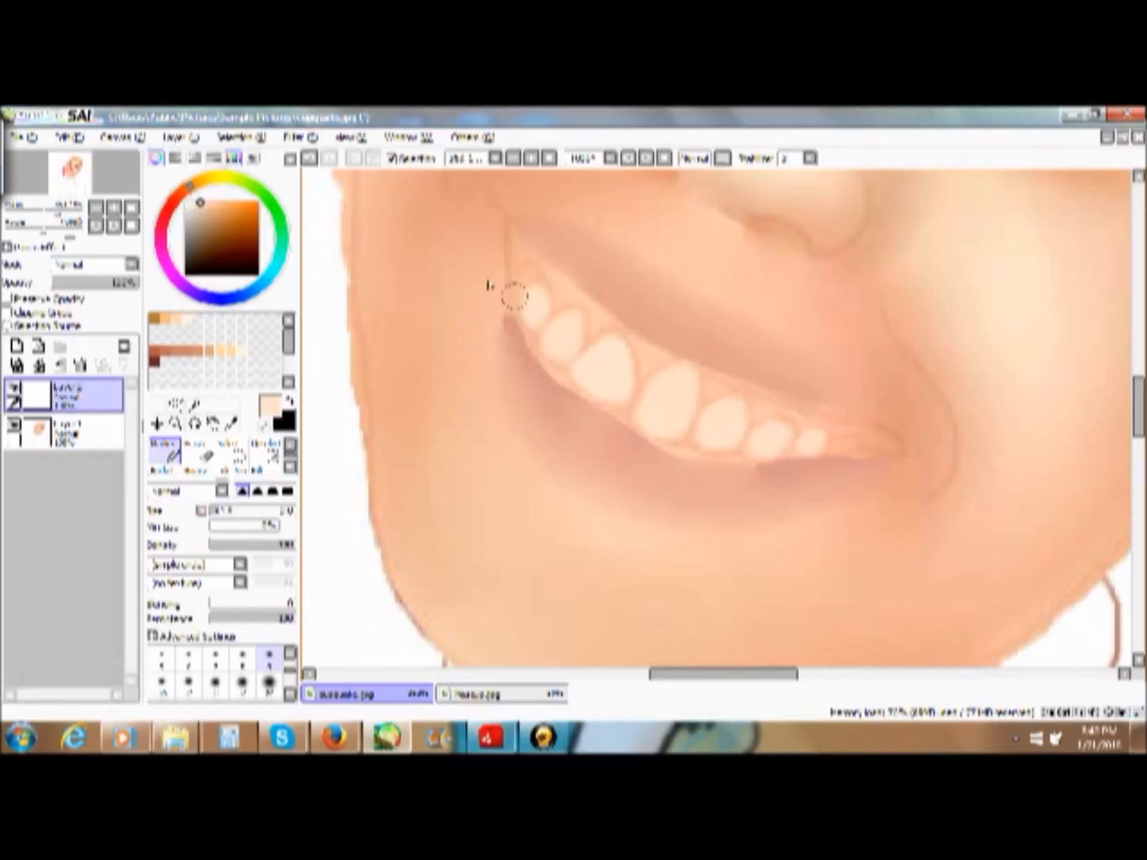
{"action": "left_click", "coordinate": [212, 203]}
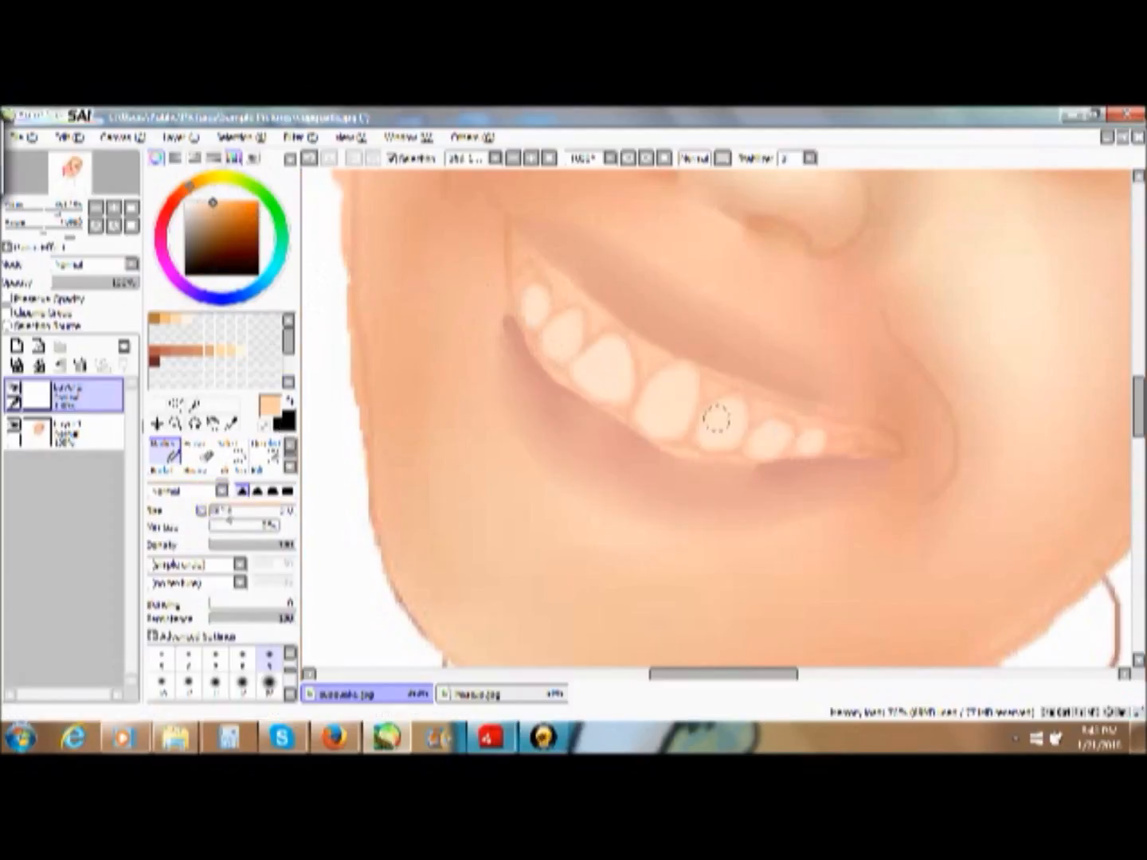
{"action": "left_click", "coordinate": [214, 511]}
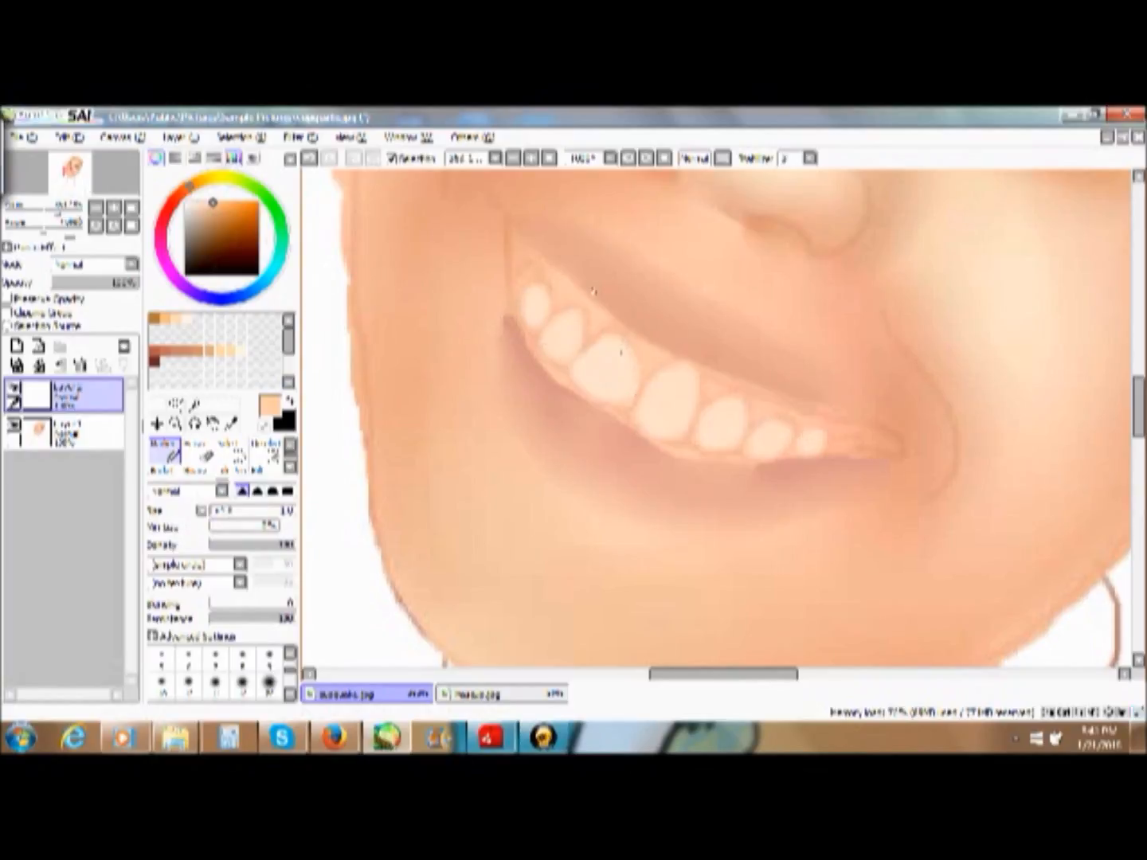
{"action": "key", "text": "ctrl+z"}
- Choose a light orange tone and set the Marker size to 4 for shading the teeth
{"action": "left_click", "coordinate": [224, 202]}
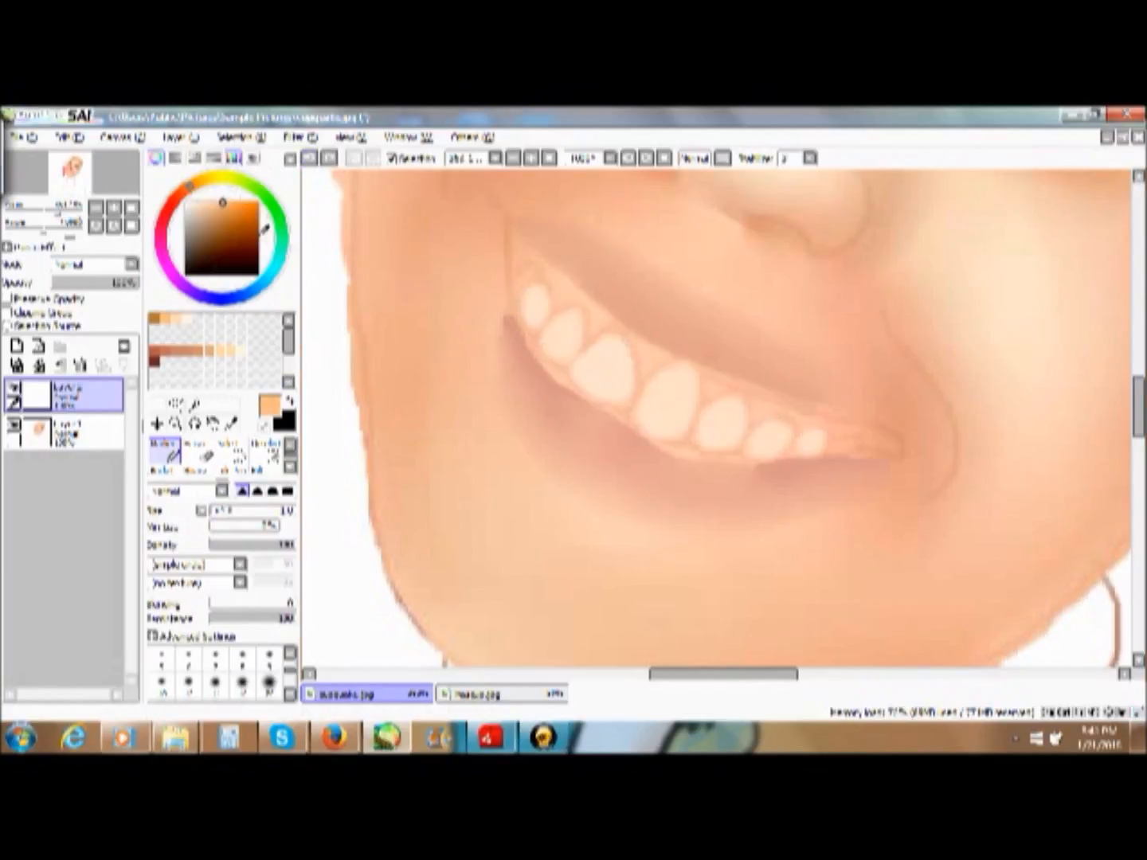
{"action": "left_click", "coordinate": [290, 654]}
{"action": "left_click", "coordinate": [267, 658]}
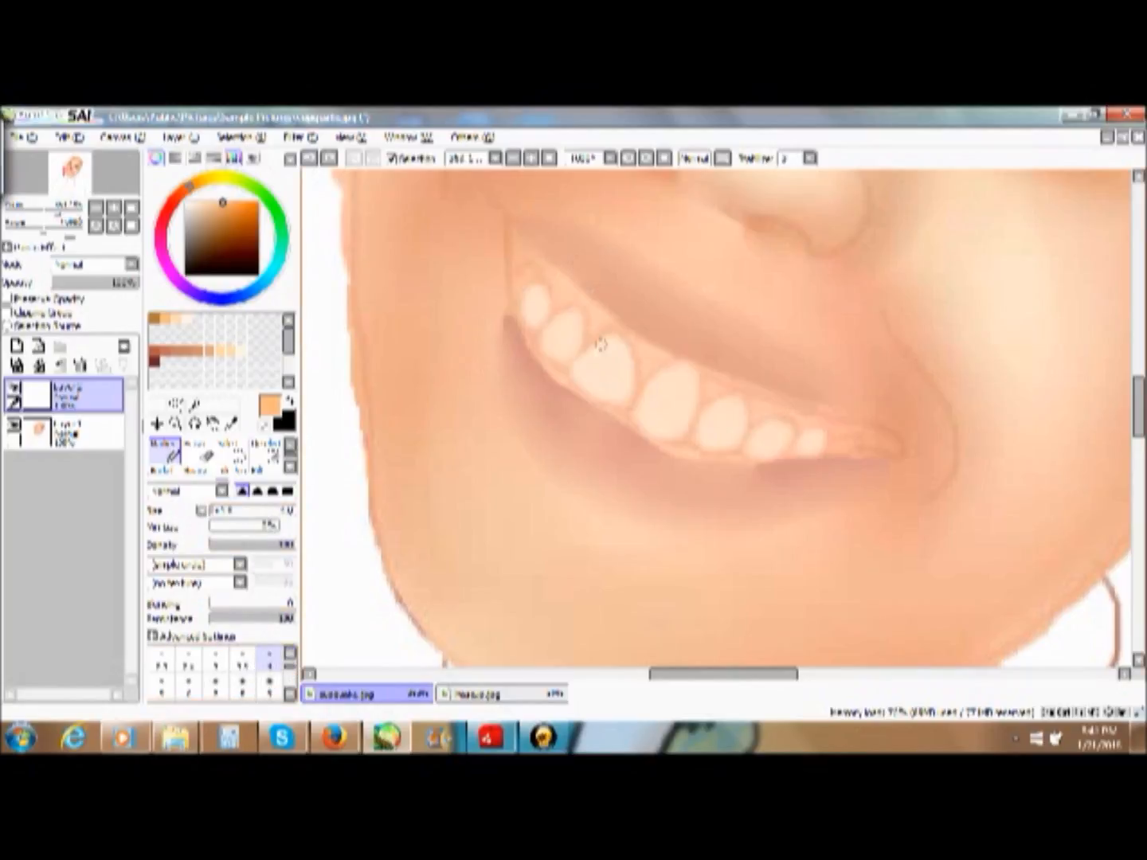
- Try shading the edges and gaps of the upper teeth with light and stronger orange, and undo the strokes
{"action": "left_click_drag", "start_coordinate": [588, 343], "coordinate": [584, 345]}
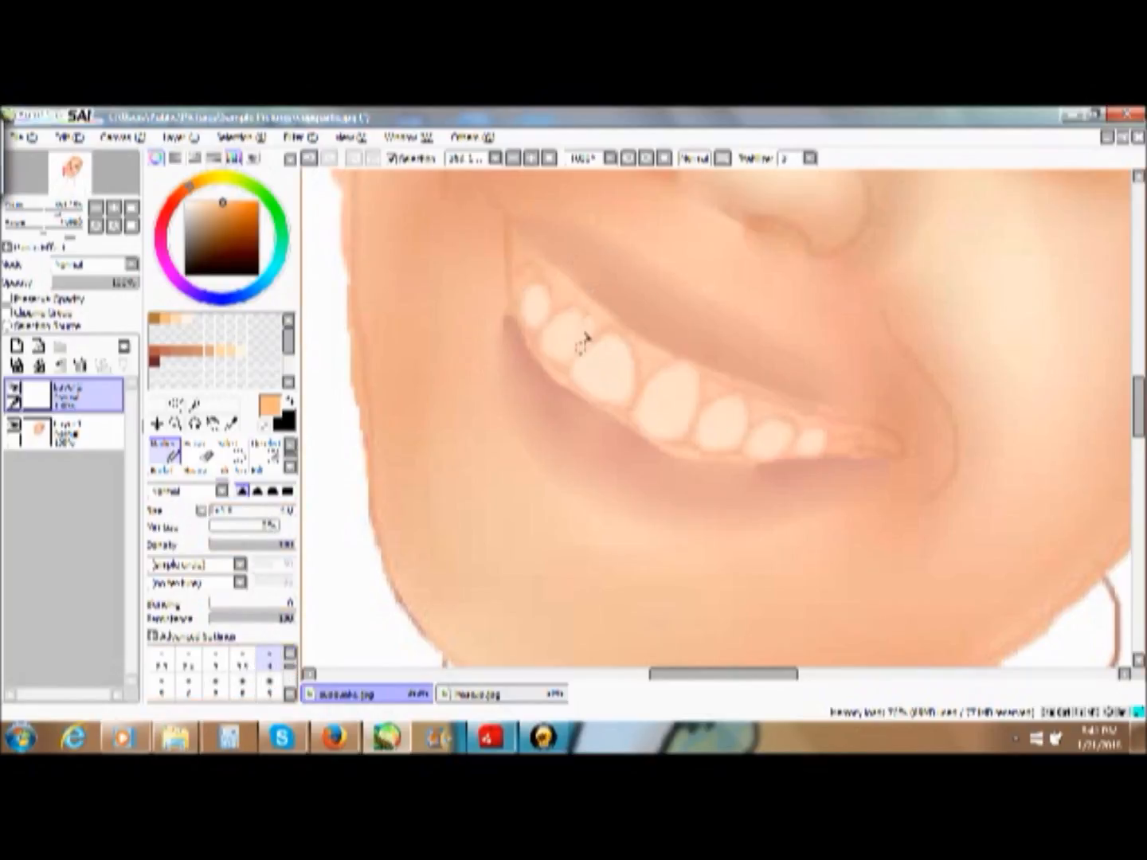
{"action": "left_click_drag", "start_coordinate": [586, 313], "coordinate": [580, 309]}
{"action": "left_click", "coordinate": [309, 158]}
{"action": "left_click", "coordinate": [240, 202]}
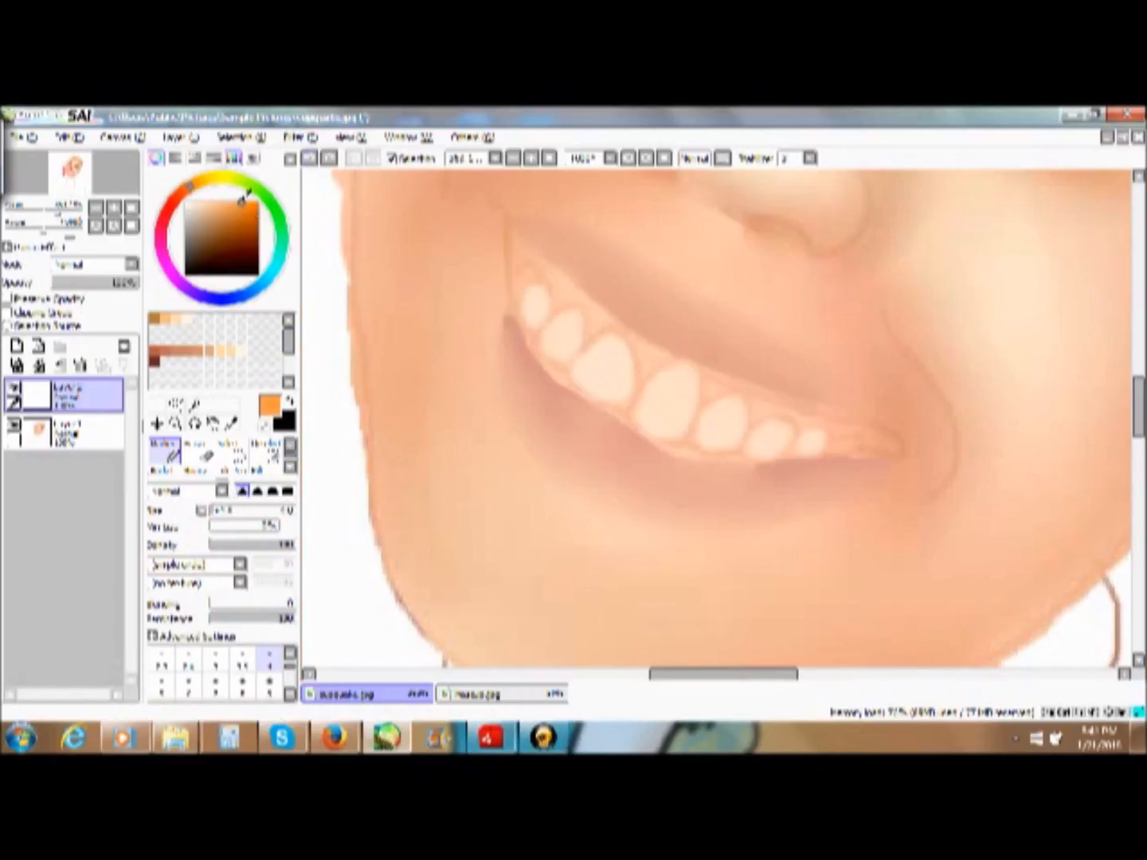
{"action": "left_click_drag", "start_coordinate": [584, 341], "coordinate": [584, 331]}
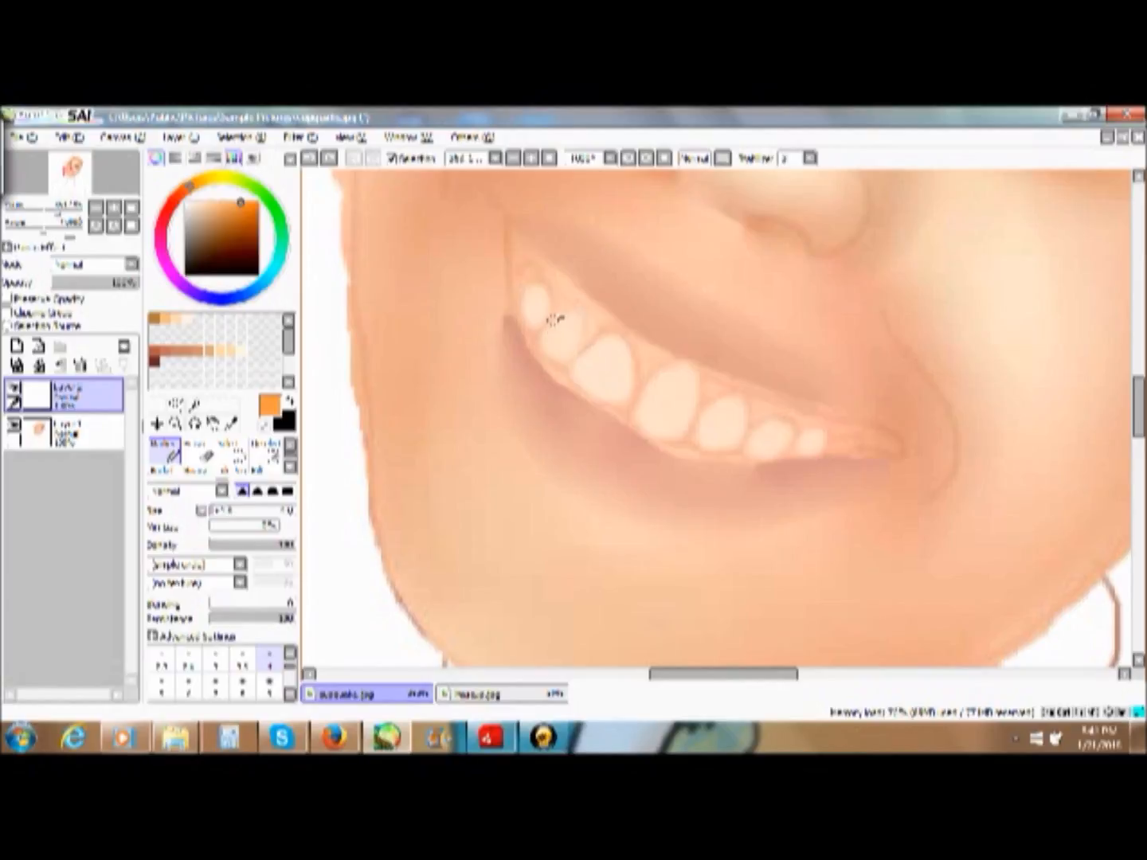
{"action": "mouse_move", "coordinate": [567, 363]}
{"action": "left_mouse_down"}
{"action": "mouse_move", "coordinate": [611, 330]}
{"action": "mouse_move", "coordinate": [632, 355]}
{"action": "mouse_move", "coordinate": [627, 412]}
{"action": "mouse_move", "coordinate": [602, 406]}
{"action": "mouse_move", "coordinate": [569, 371]}
{"action": "mouse_move", "coordinate": [610, 347]}
{"action": "left_mouse_up"}
{"action": "mouse_move", "coordinate": [675, 364]}
{"action": "left_mouse_down"}
{"action": "mouse_move", "coordinate": [696, 402]}
{"action": "mouse_move", "coordinate": [684, 441]}
{"action": "left_mouse_up"}
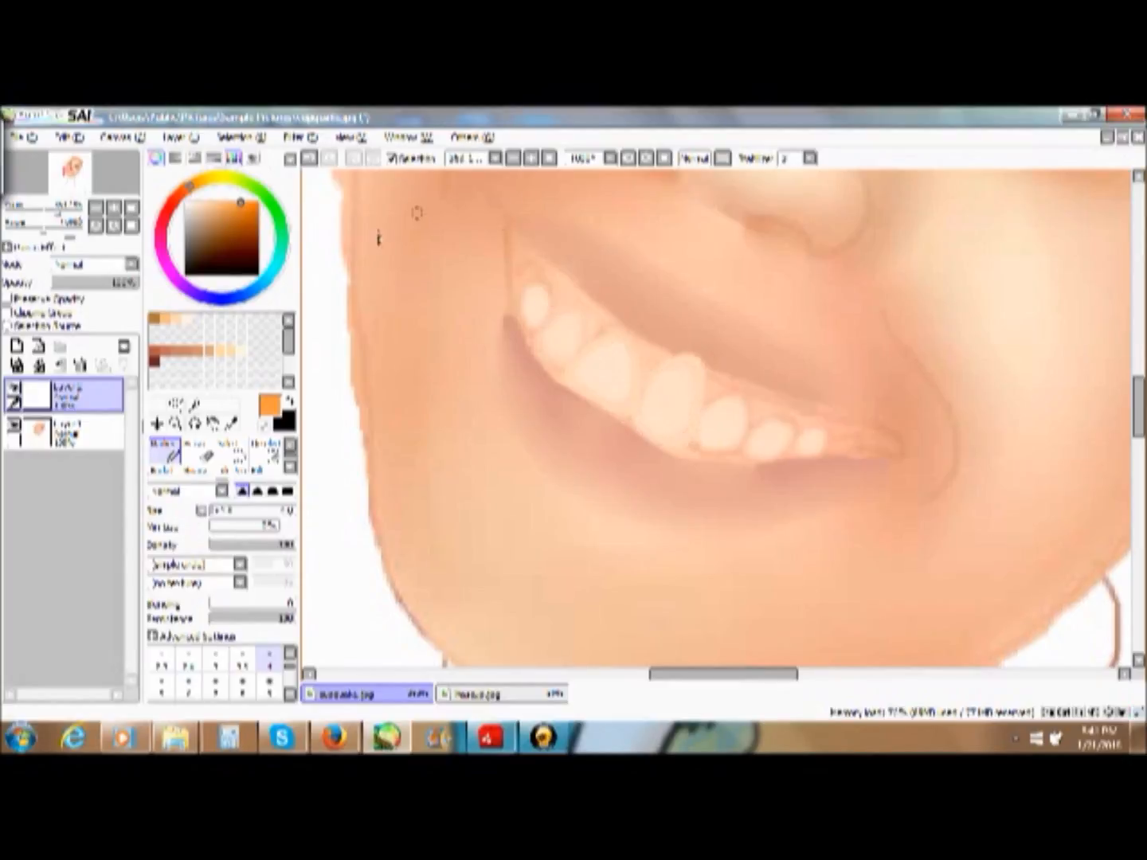
{"action": "left_click", "coordinate": [312, 159]}
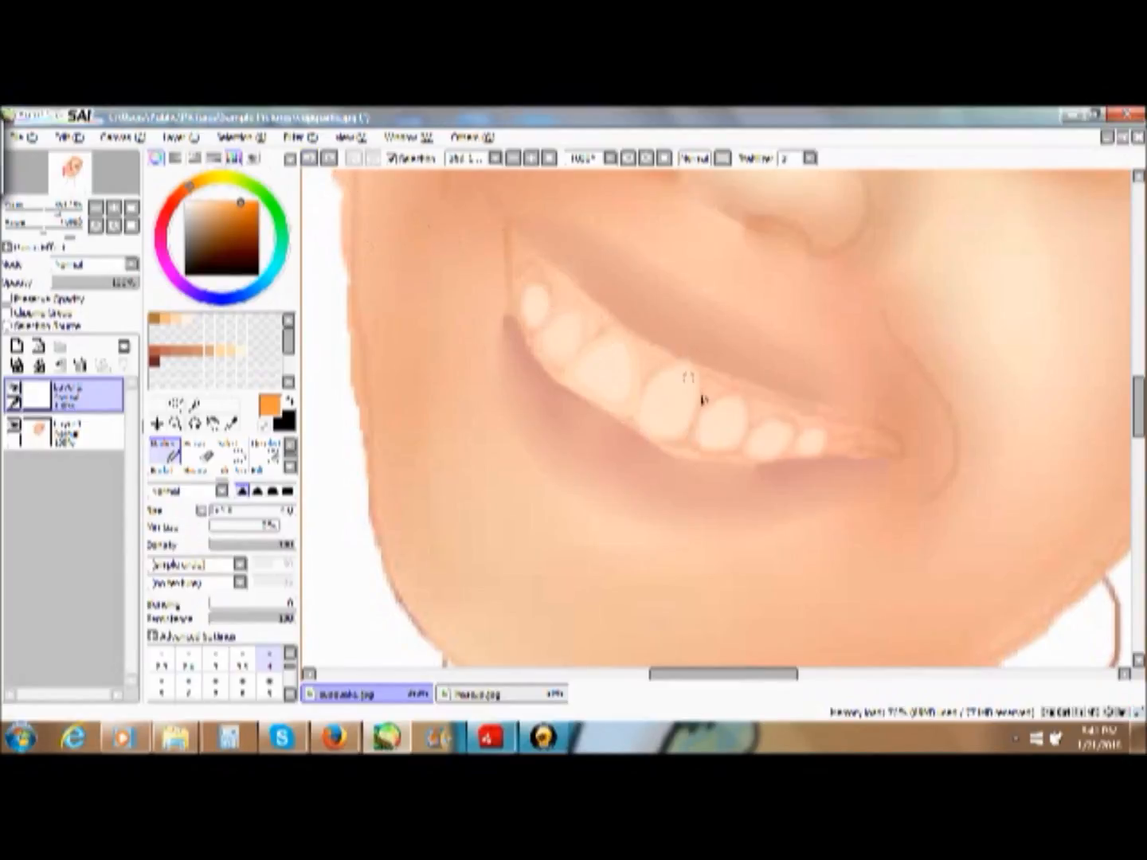
{"action": "left_click", "coordinate": [312, 158]}
{"action": "left_click", "coordinate": [312, 158]}
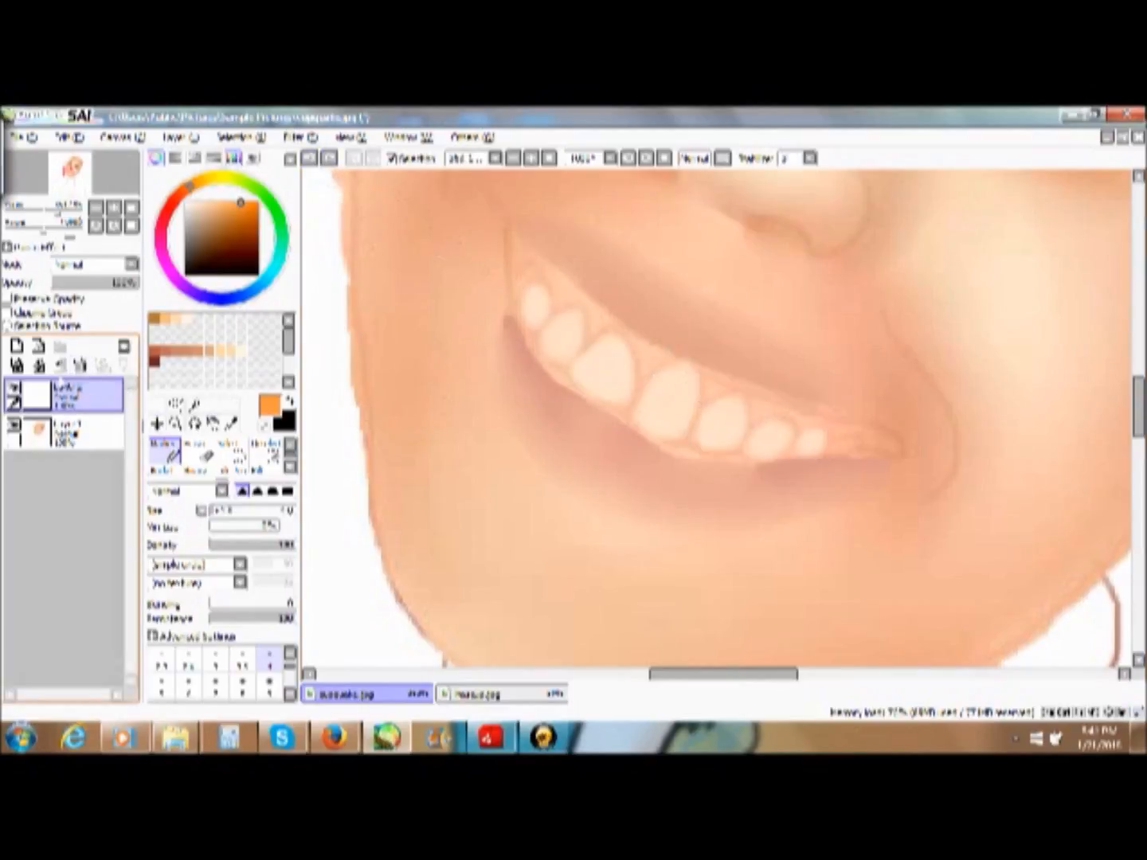
- Merge the teeth layer into the layer below and add a new layer for the tooth shading
{"action": "left_click", "coordinate": [18, 366]}
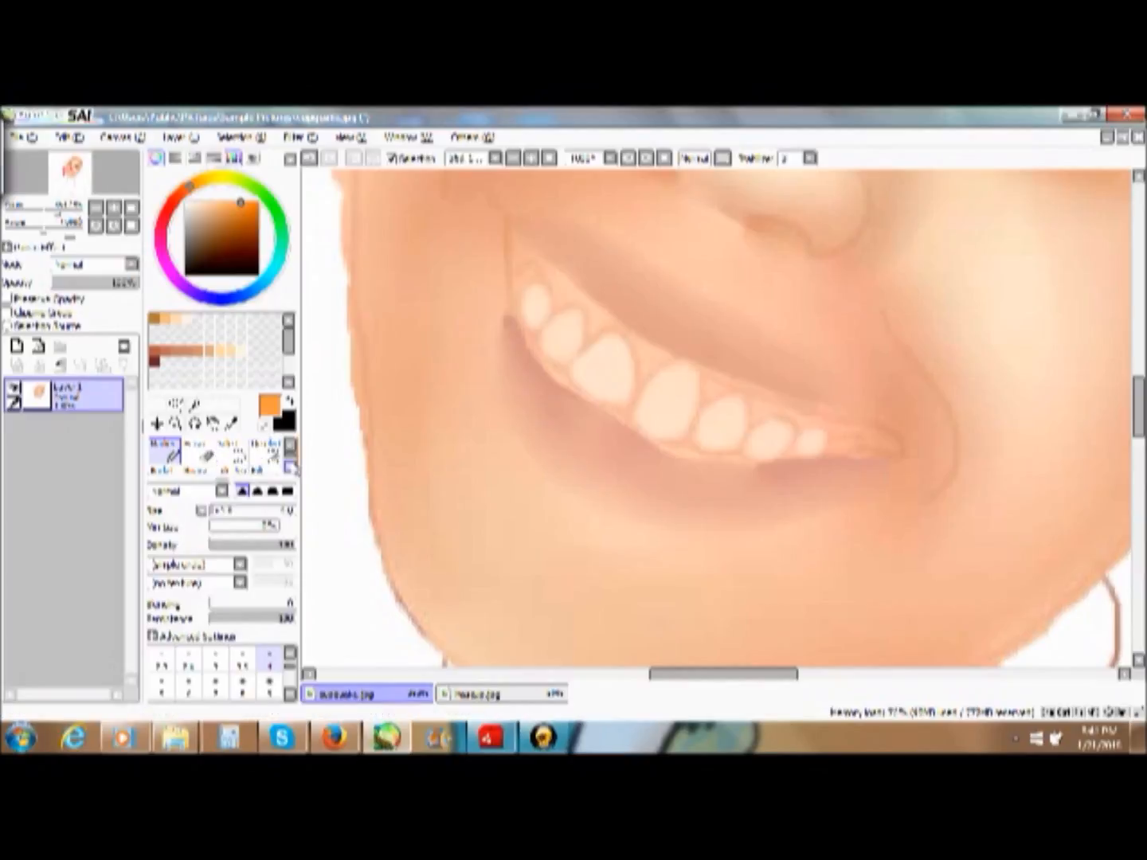
{"action": "left_click", "coordinate": [16, 346]}
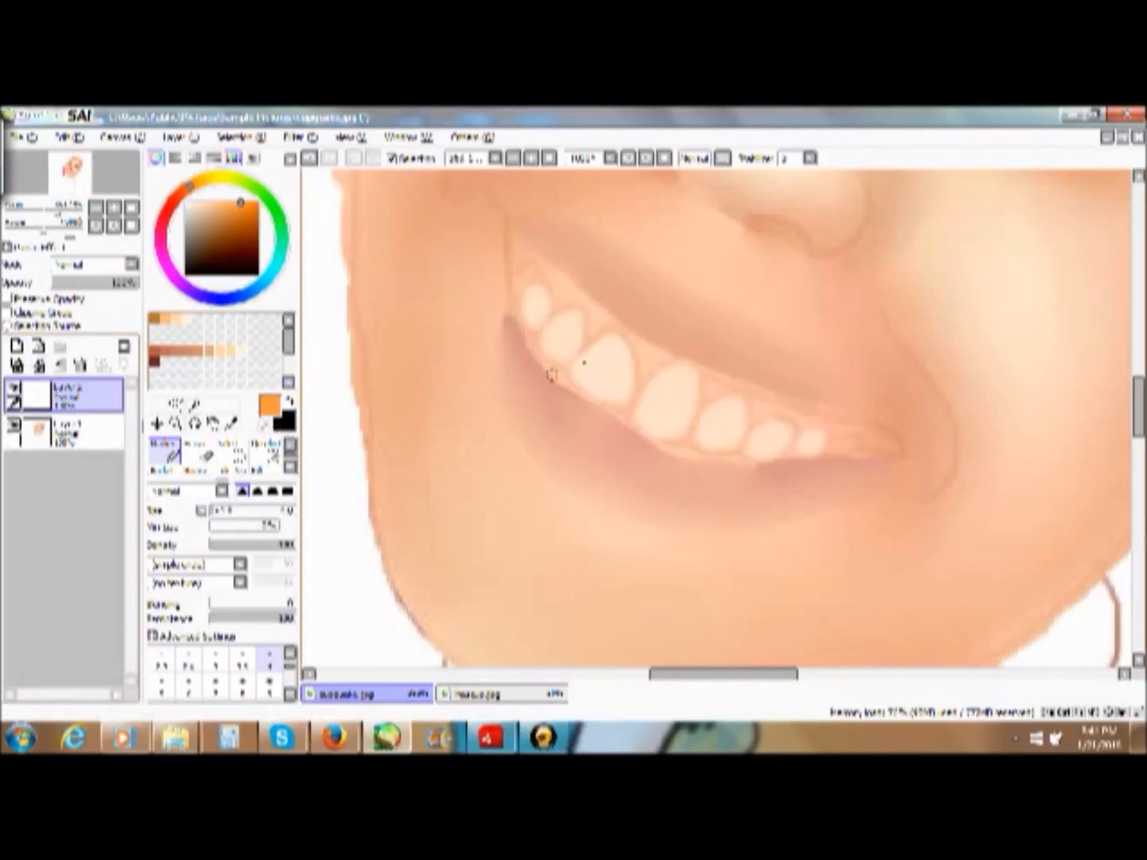
{"action": "left_click_drag", "start_coordinate": [618, 360], "coordinate": [622, 362]}
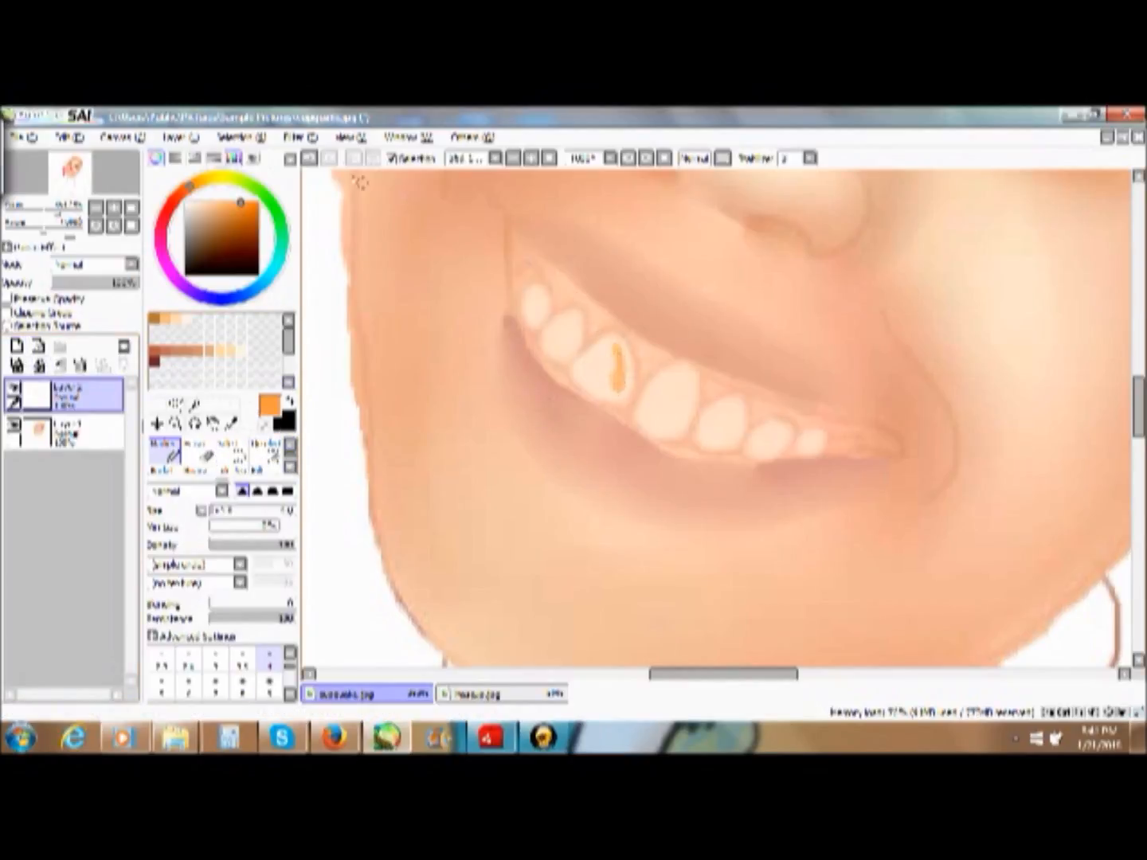
{"action": "left_click", "coordinate": [310, 157]}
- Choose a soft peach colour and shade the edges of the upper teeth with the Marker at size 4
{"action": "left_click", "coordinate": [257, 216]}
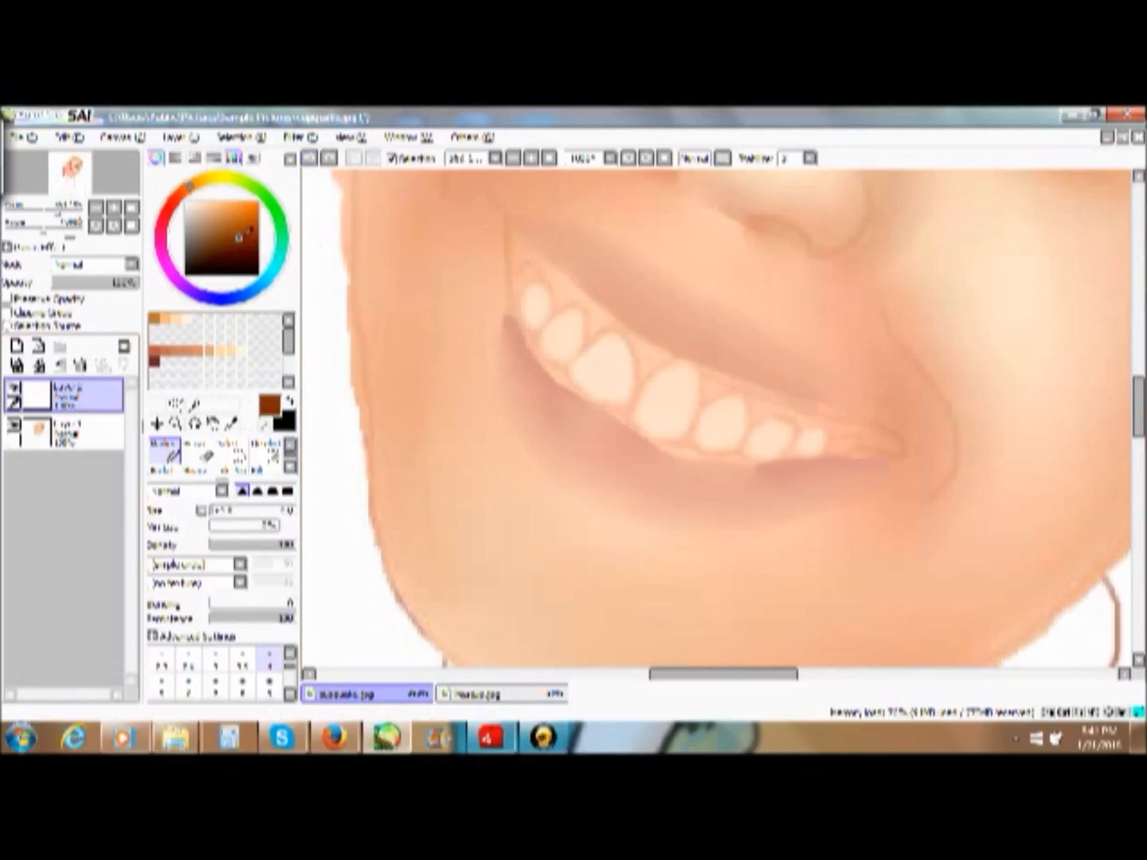
{"action": "left_click_drag", "start_coordinate": [257, 217], "coordinate": [213, 203]}
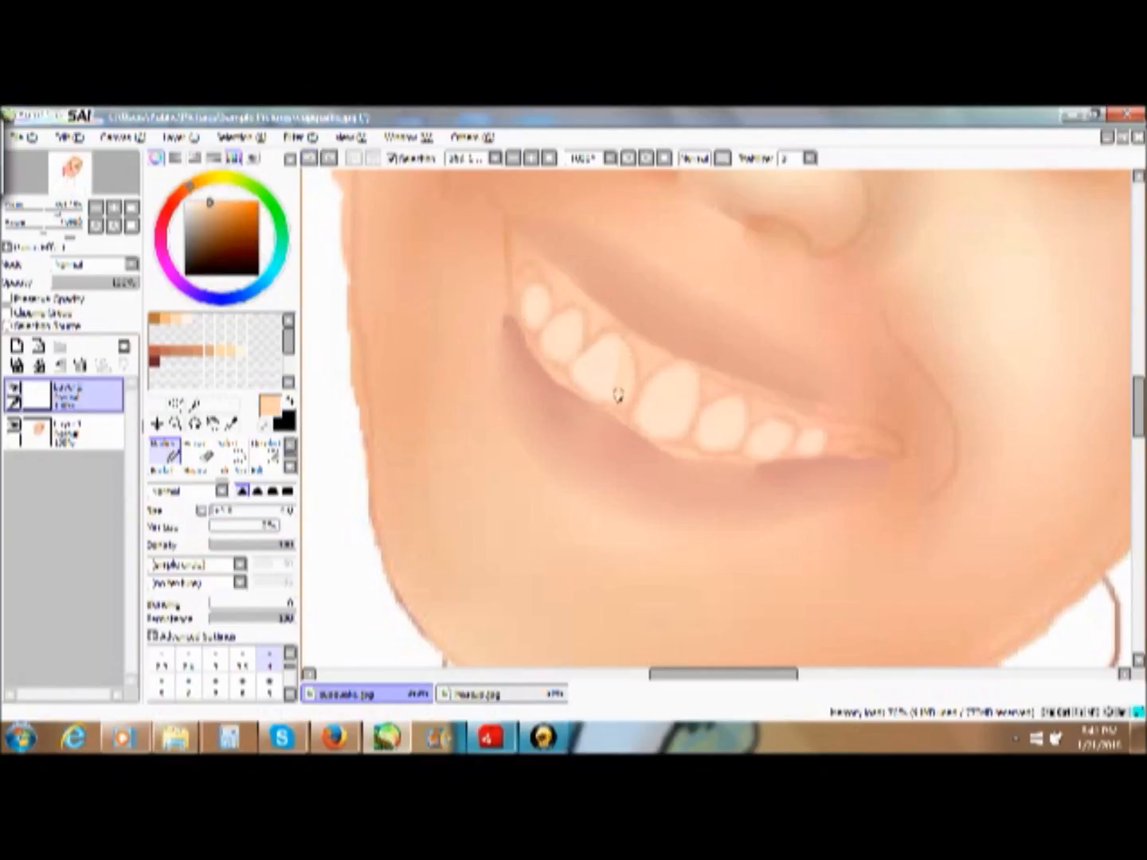
{"action": "left_click_drag", "start_coordinate": [624, 376], "coordinate": [623, 383]}
{"action": "left_click", "coordinate": [198, 452]}
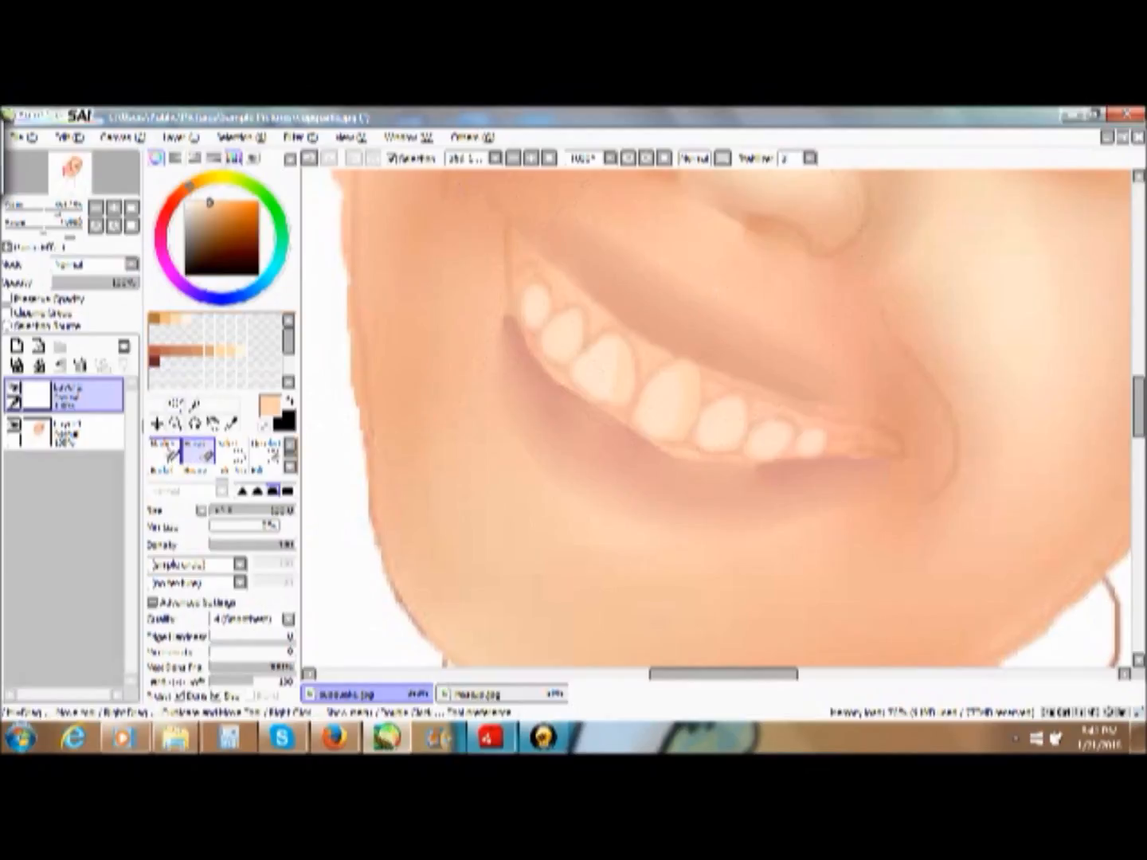
{"action": "left_click", "coordinate": [165, 453]}
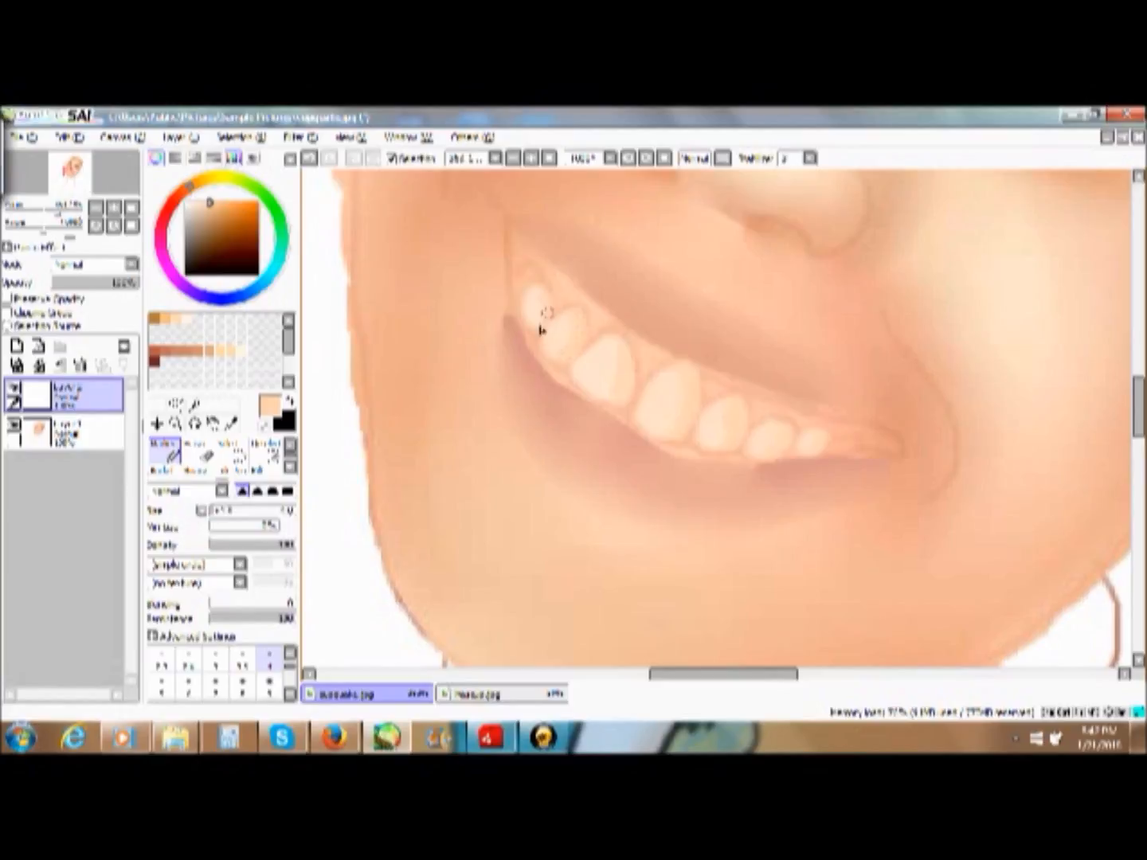
- Choose white and paint a small highlight in the middle of the upper teeth
{"action": "left_click_drag", "start_coordinate": [210, 226], "coordinate": [182, 182]}
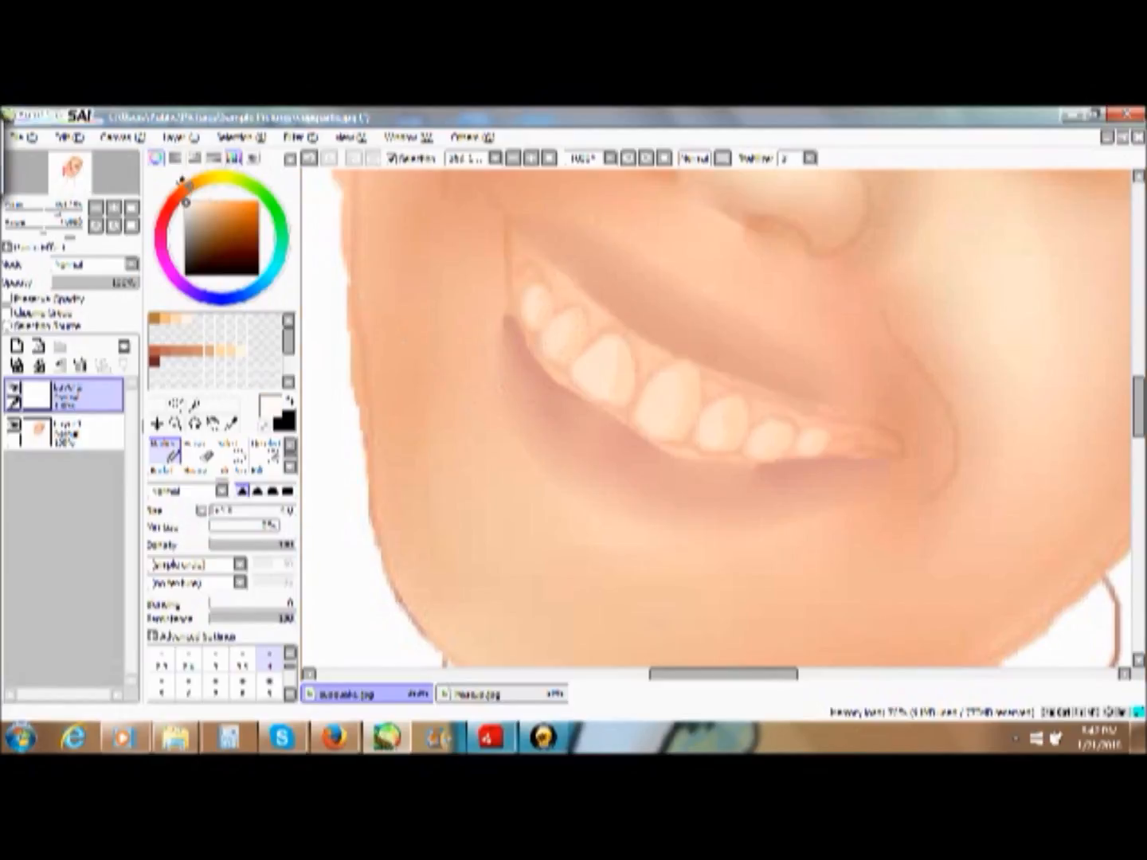
{"action": "left_click_drag", "start_coordinate": [600, 358], "coordinate": [597, 376]}
{"action": "left_click_drag", "start_coordinate": [668, 390], "coordinate": [653, 421]}
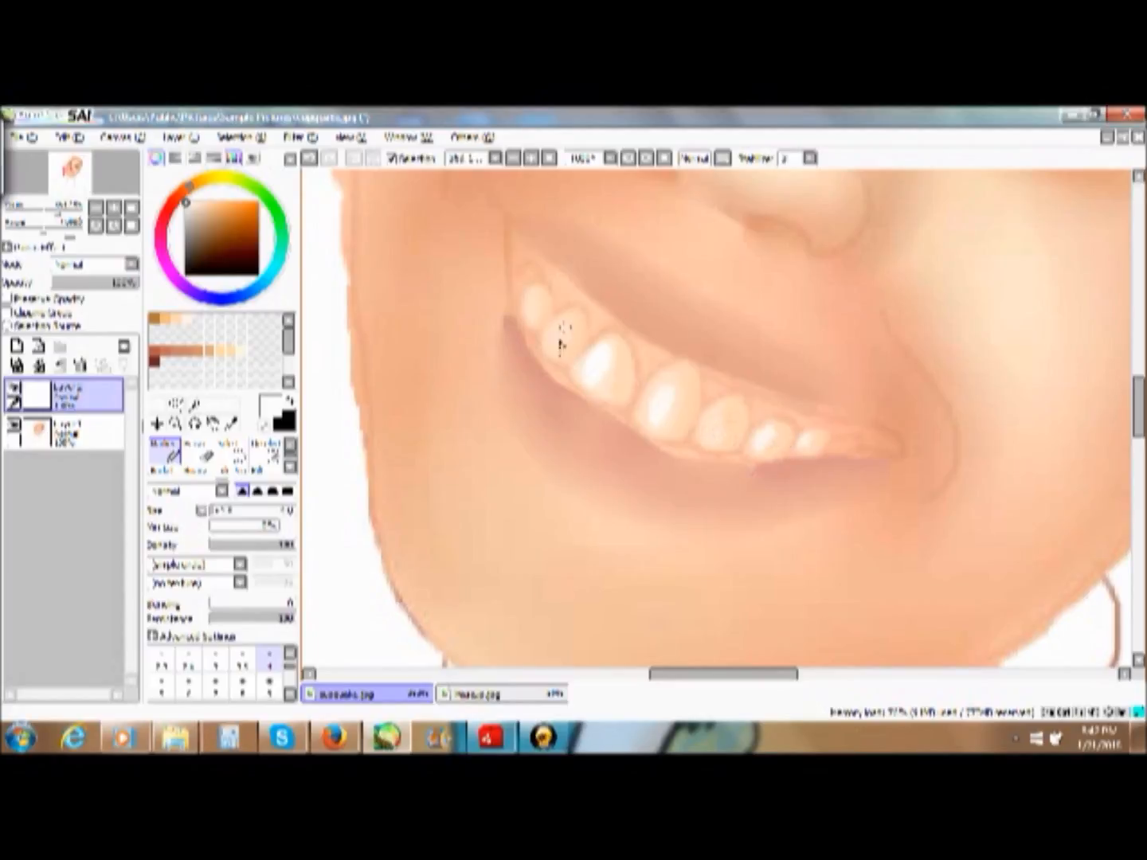
- Blend the white highlights into the teeth with the Blur brush at size 12
{"action": "scroll", "coordinate": [254, 473], "scroll_direction": "down", "scroll_amount": 1}
{"action": "left_click", "coordinate": [271, 463]}
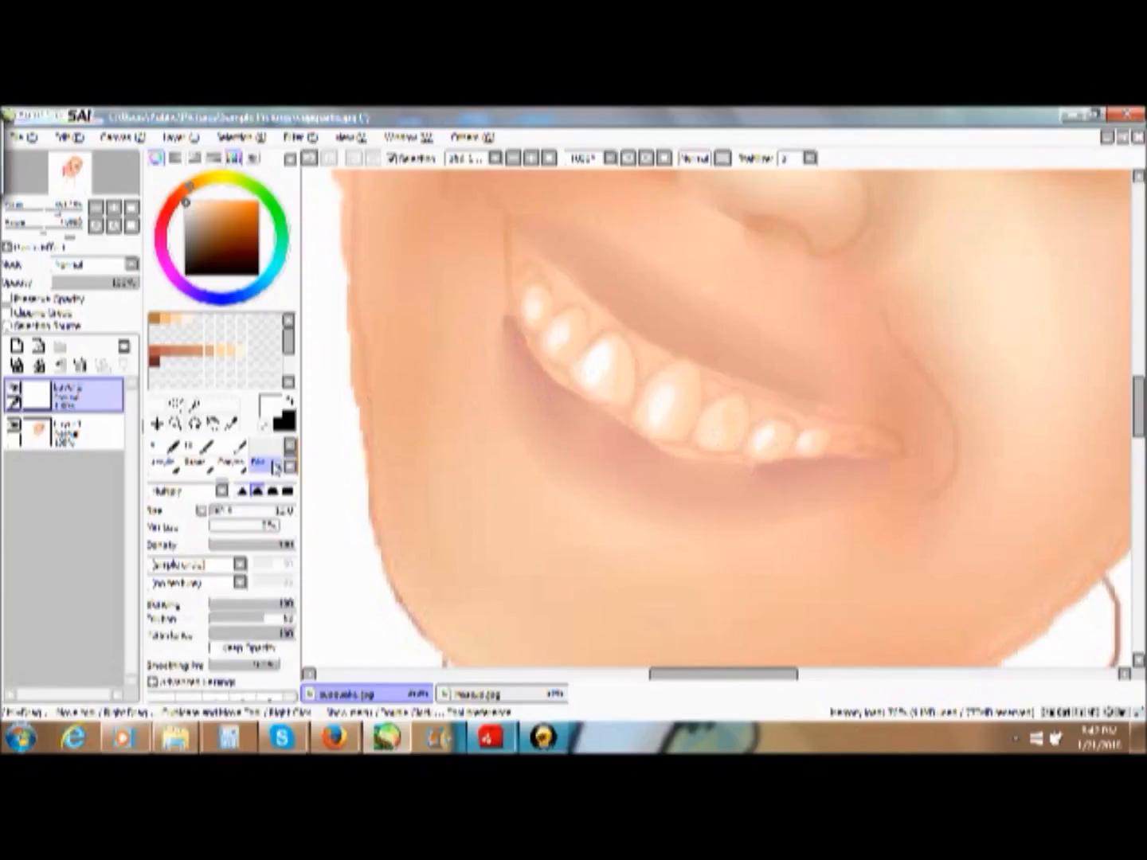
{"action": "mouse_move", "coordinate": [612, 376]}
{"action": "left_mouse_down"}
{"action": "mouse_move", "coordinate": [611, 344]}
{"action": "mouse_move", "coordinate": [610, 379]}
{"action": "mouse_move", "coordinate": [585, 376]}
{"action": "mouse_move", "coordinate": [630, 391]}
{"action": "mouse_move", "coordinate": [699, 386]}
{"action": "mouse_move", "coordinate": [668, 427]}
{"action": "mouse_move", "coordinate": [686, 376]}
{"action": "mouse_move", "coordinate": [665, 427]}
{"action": "mouse_move", "coordinate": [675, 398]}
{"action": "mouse_move", "coordinate": [648, 403]}
{"action": "left_mouse_up"}
{"action": "mouse_move", "coordinate": [727, 430]}
{"action": "left_mouse_down"}
{"action": "mouse_move", "coordinate": [729, 406]}
{"action": "mouse_move", "coordinate": [718, 438]}
{"action": "mouse_move", "coordinate": [733, 406]}
{"action": "mouse_move", "coordinate": [717, 436]}
{"action": "mouse_move", "coordinate": [732, 412]}
{"action": "mouse_move", "coordinate": [798, 457]}
{"action": "mouse_move", "coordinate": [785, 434]}
{"action": "mouse_move", "coordinate": [762, 449]}
{"action": "mouse_move", "coordinate": [777, 431]}
{"action": "mouse_move", "coordinate": [762, 439]}
{"action": "mouse_move", "coordinate": [802, 447]}
{"action": "left_mouse_up"}
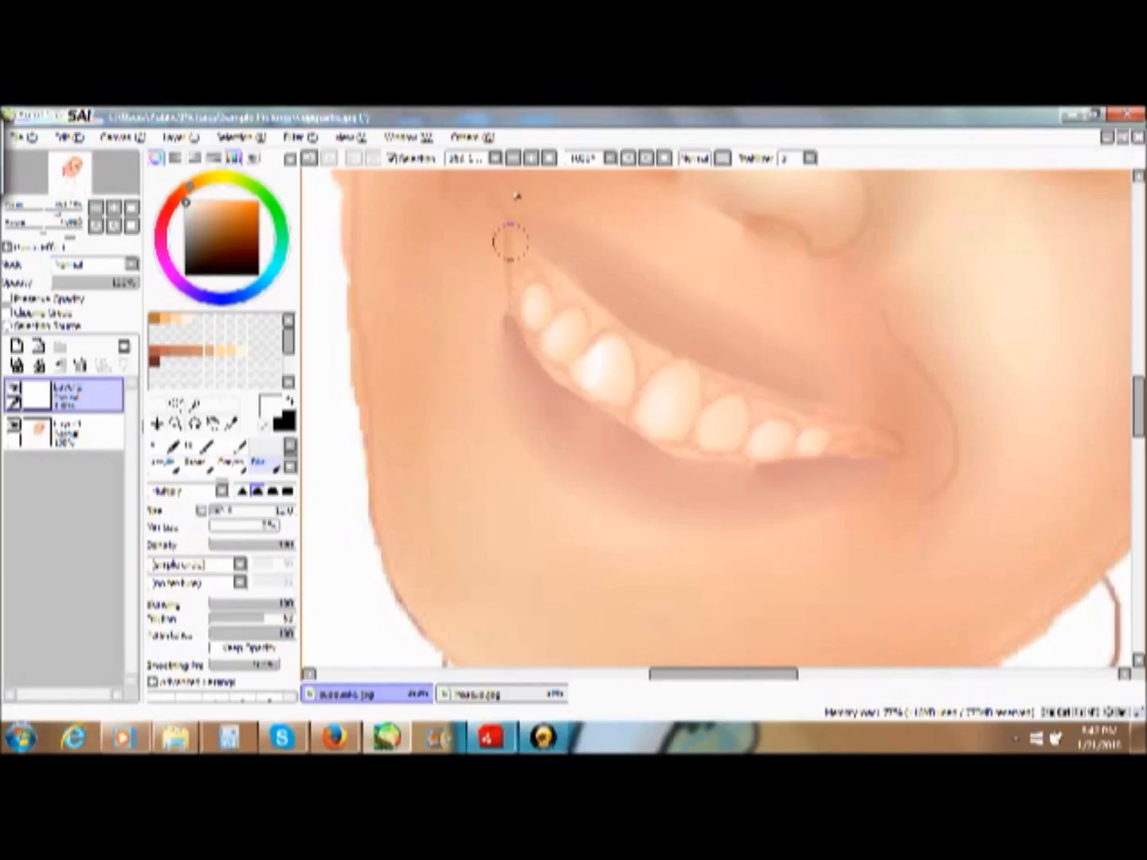
- Merge the tooth shading layer into the portrait layer below
{"action": "left_click", "coordinate": [548, 159]}
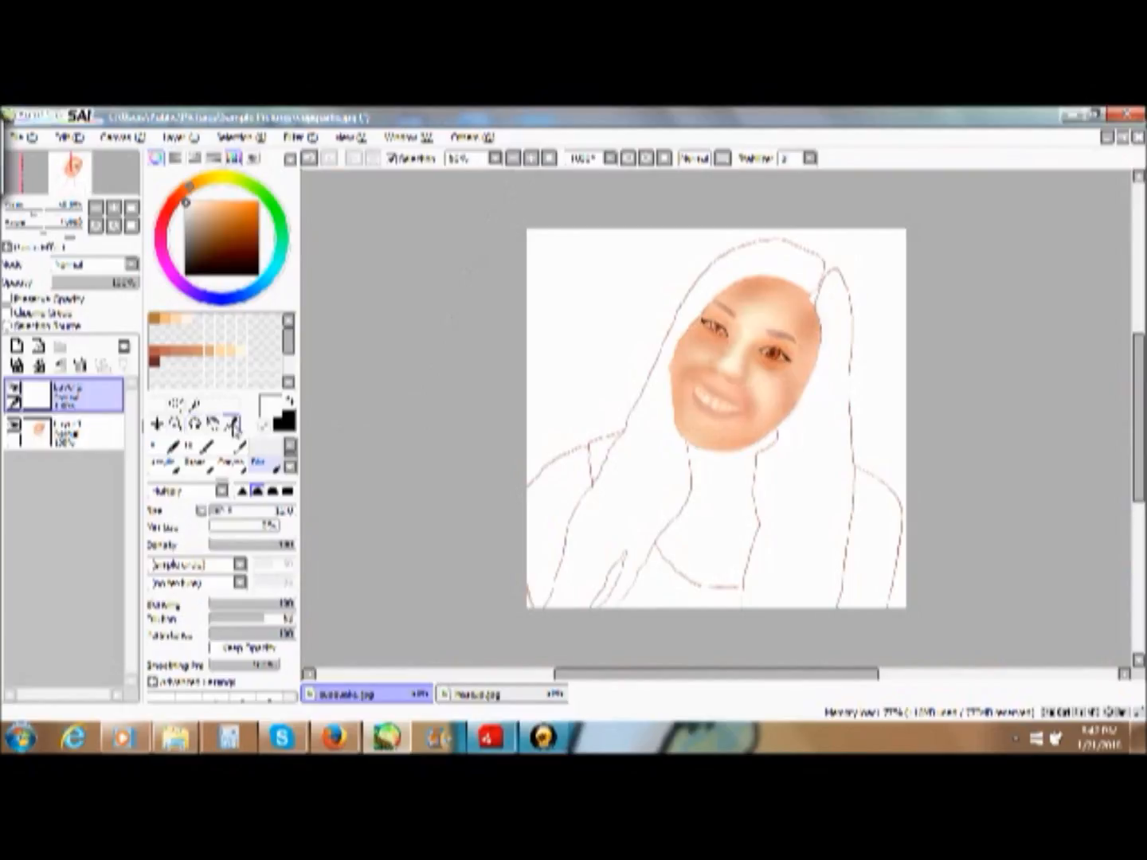
{"action": "left_click", "coordinate": [56, 364]}
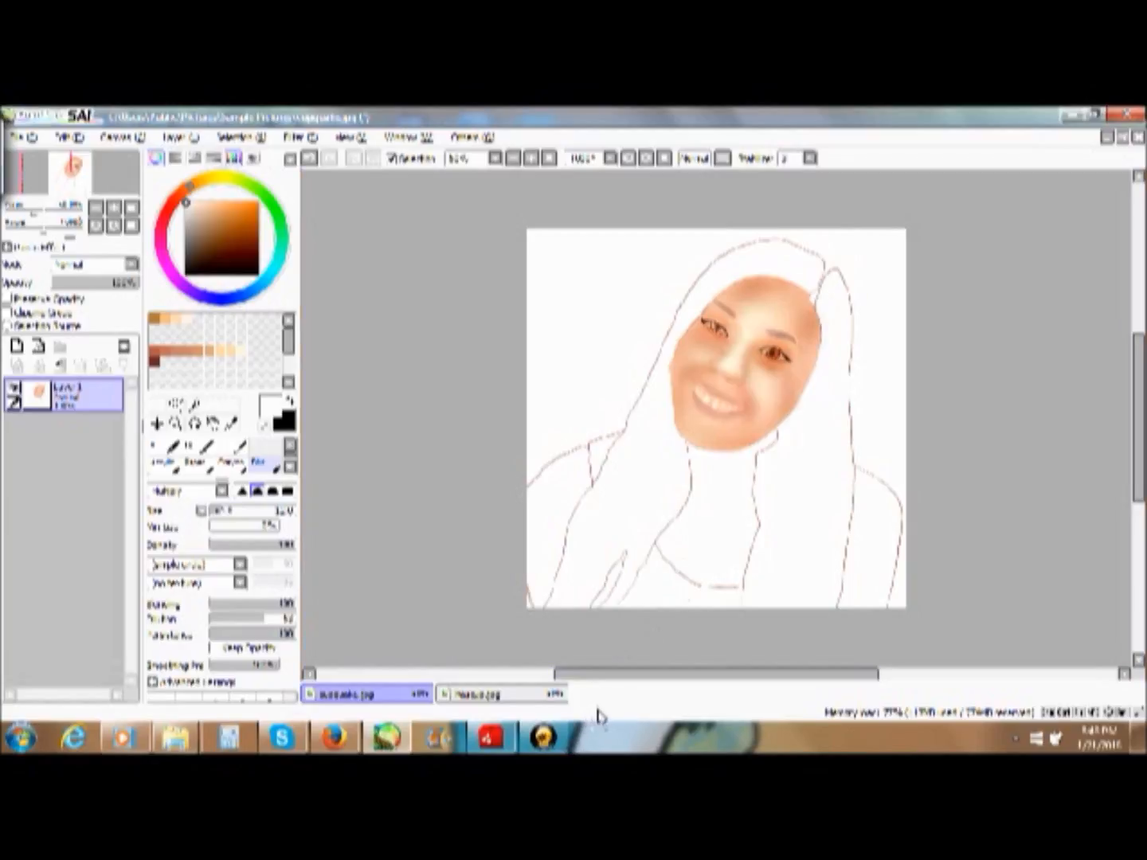
{"action": "left_click", "coordinate": [575, 740]}
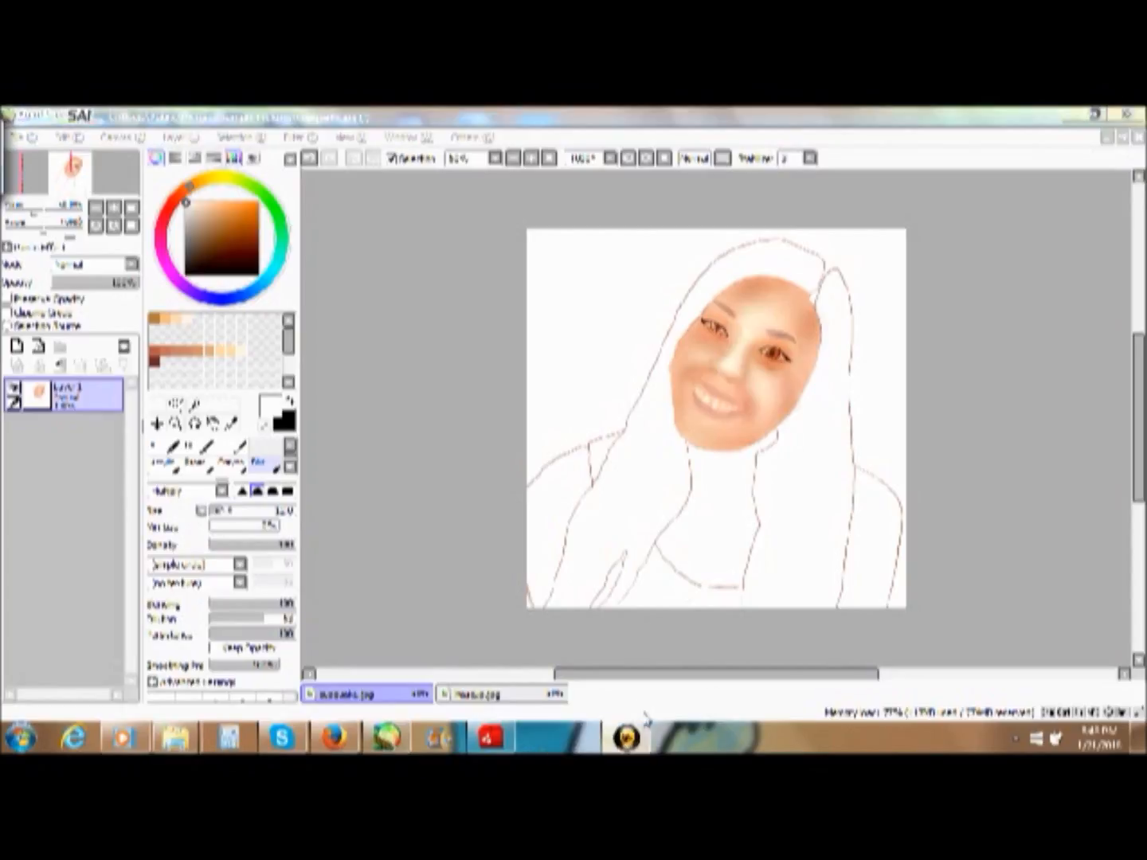